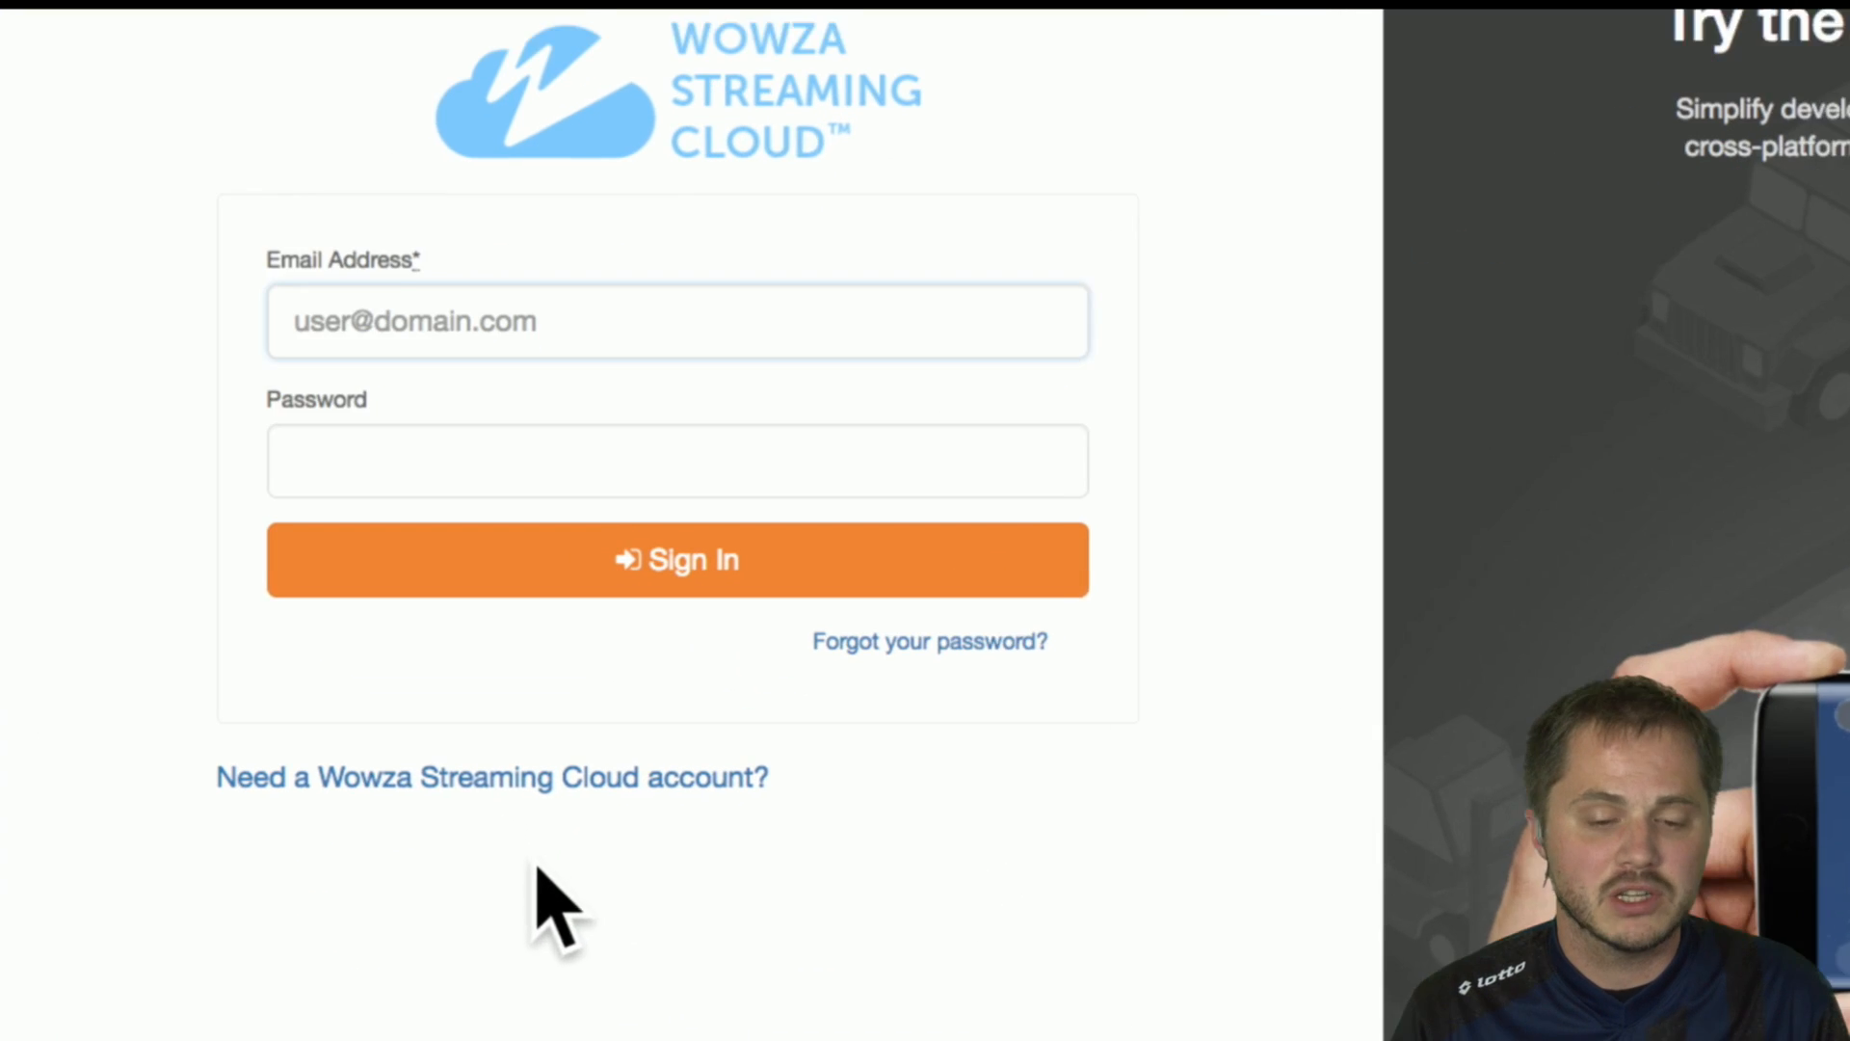
Open the free trial sign-up form and enter the first name, last name and company name Telestream.
left_click(499, 779)
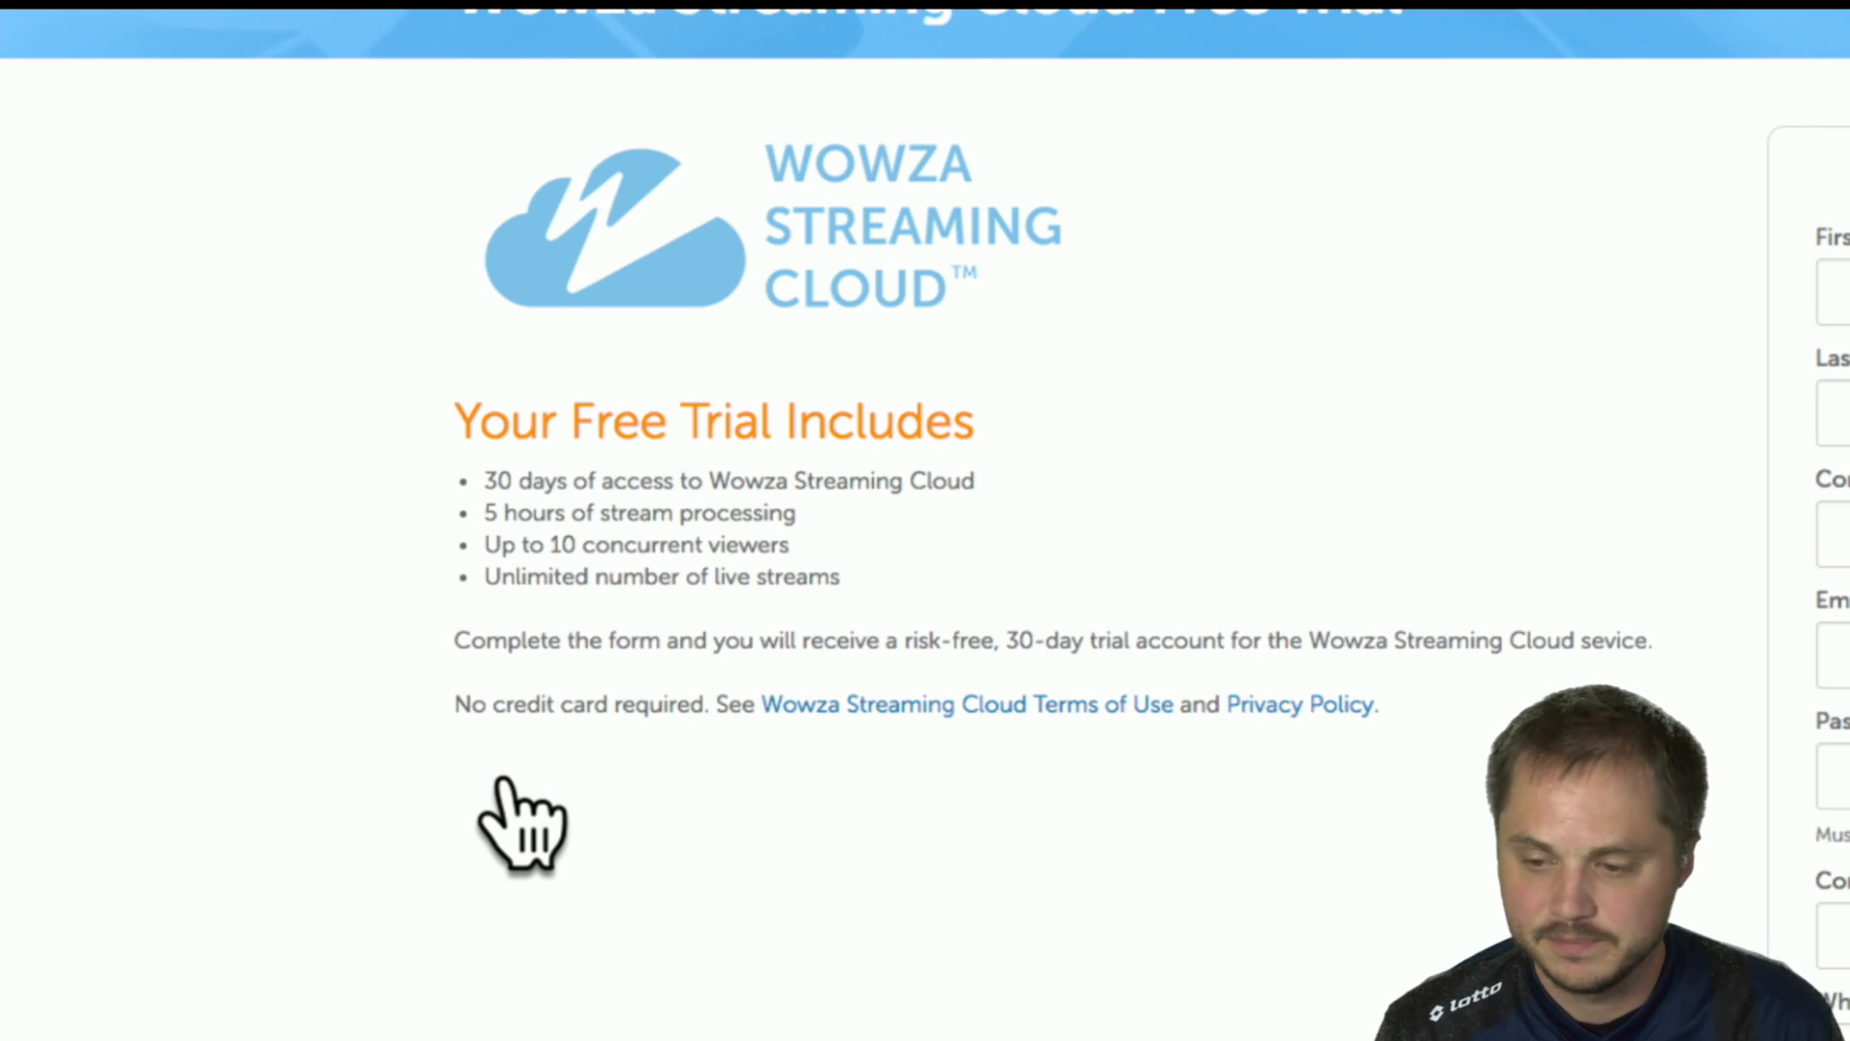
left_click_drag(784, 282, 726, 261)
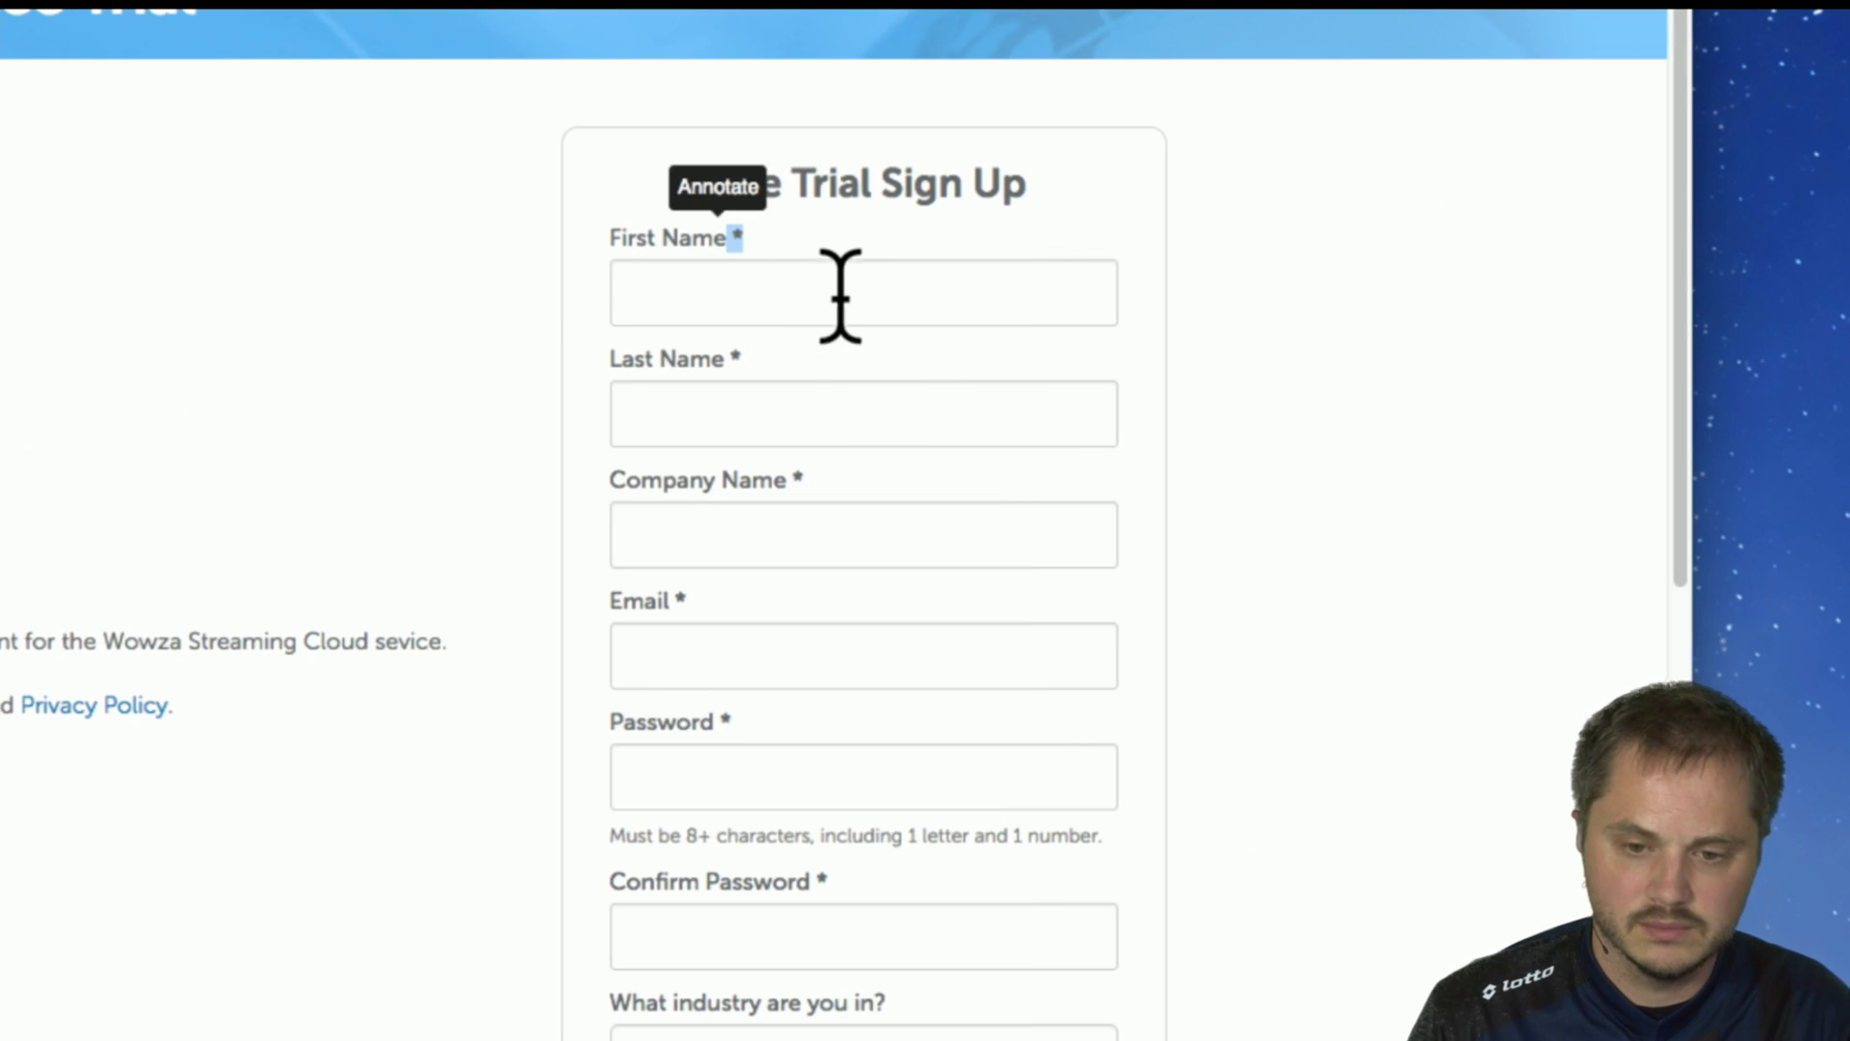
left_click(840, 295)
type("Andrew")
key("Tab")
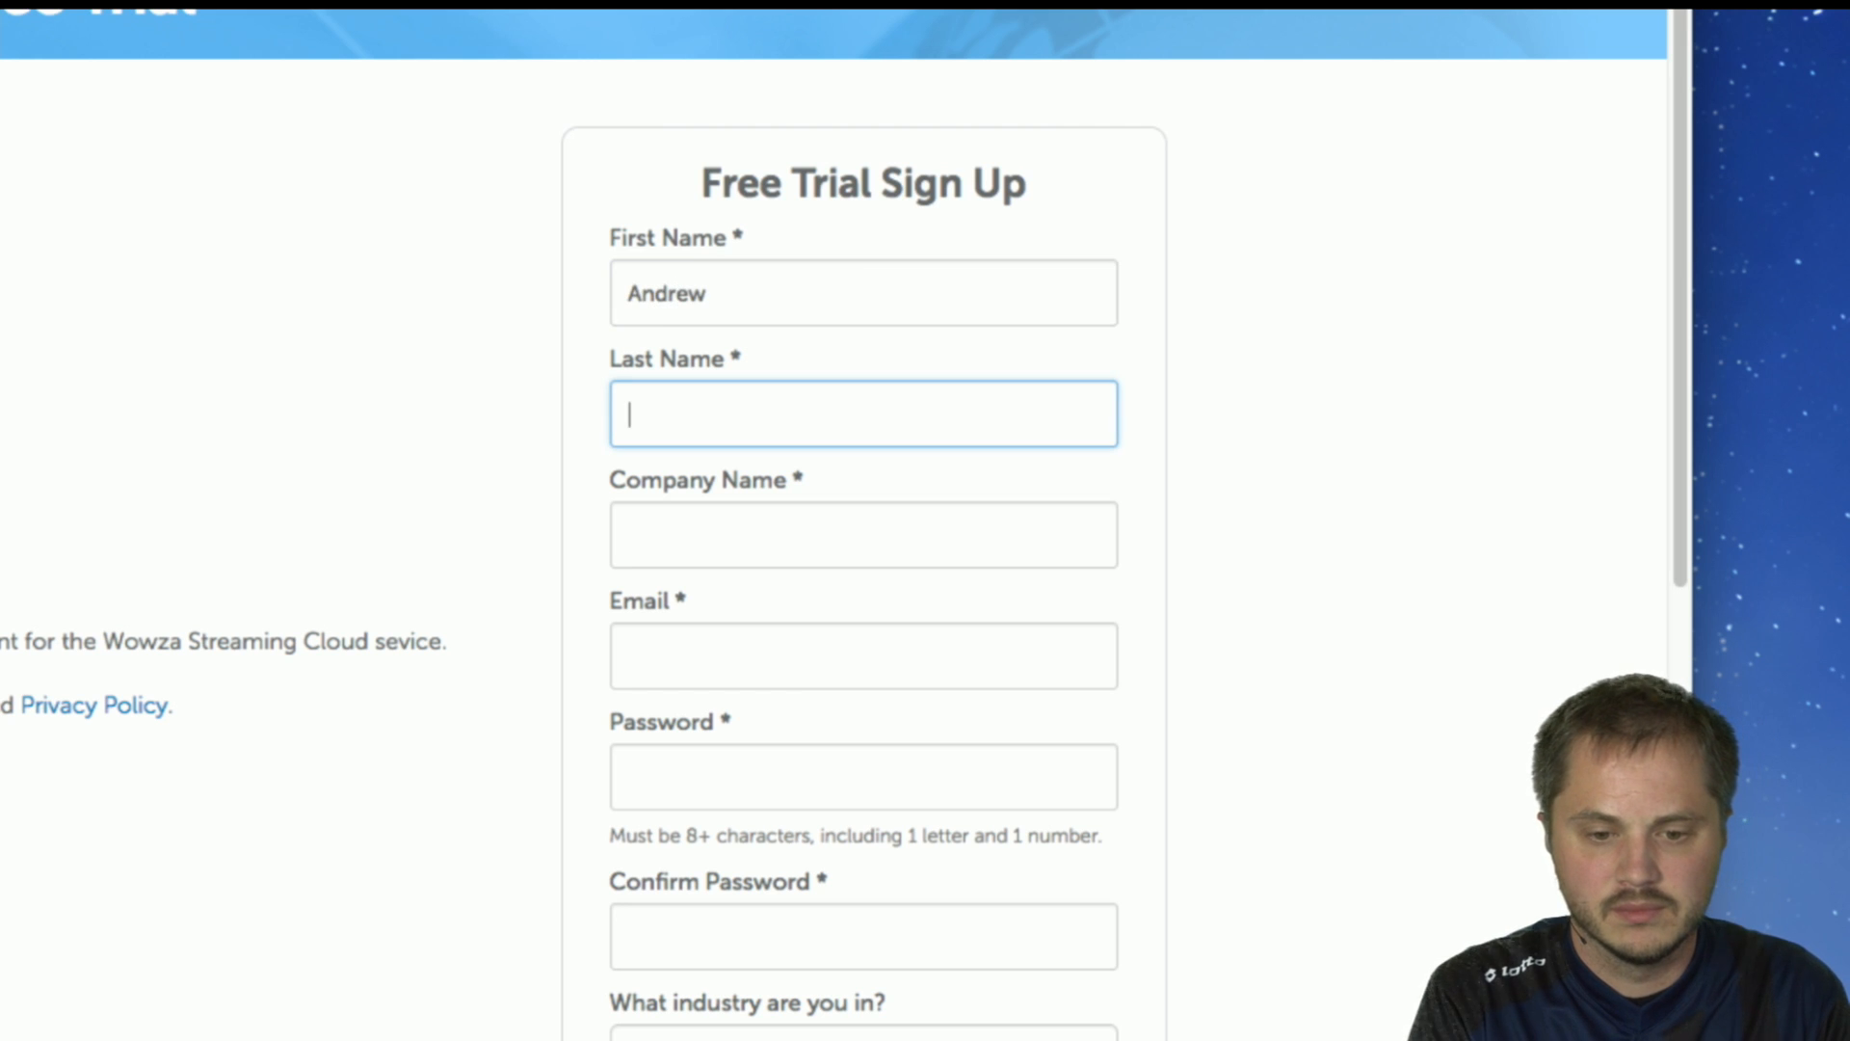
key("Tab")
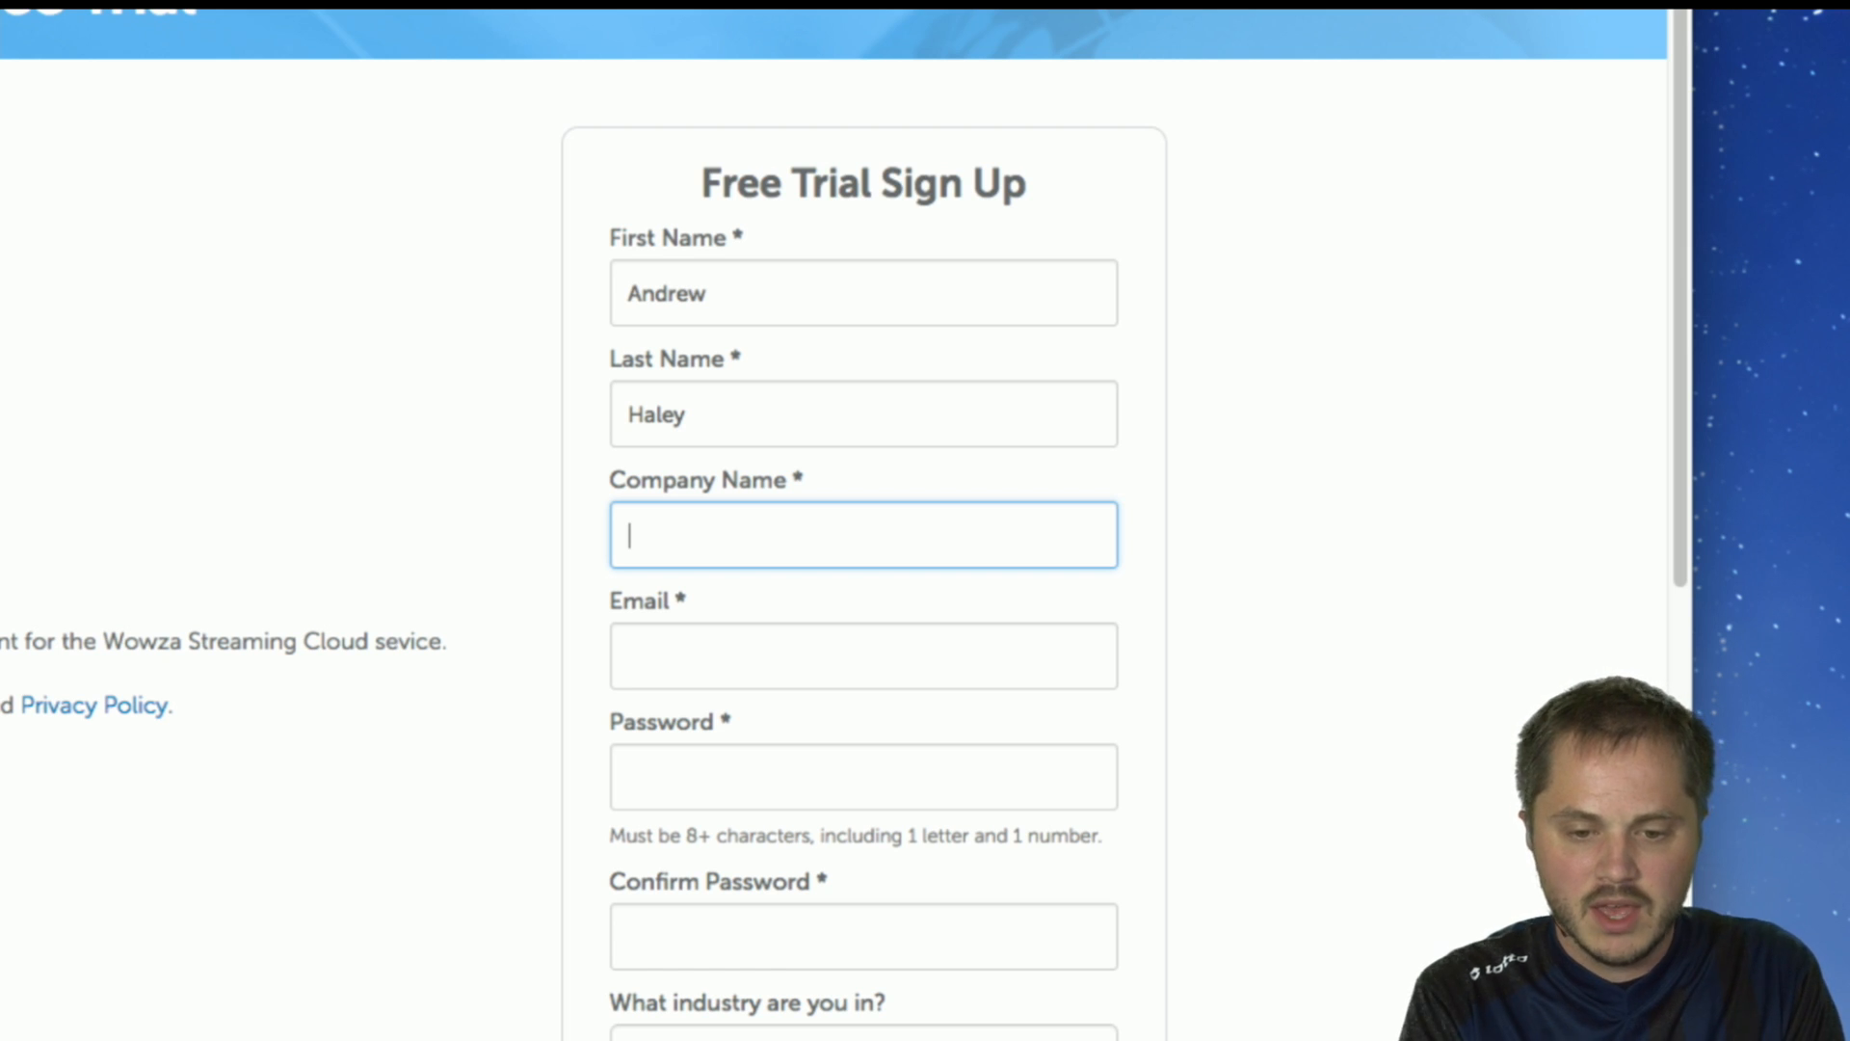
key("Tab")
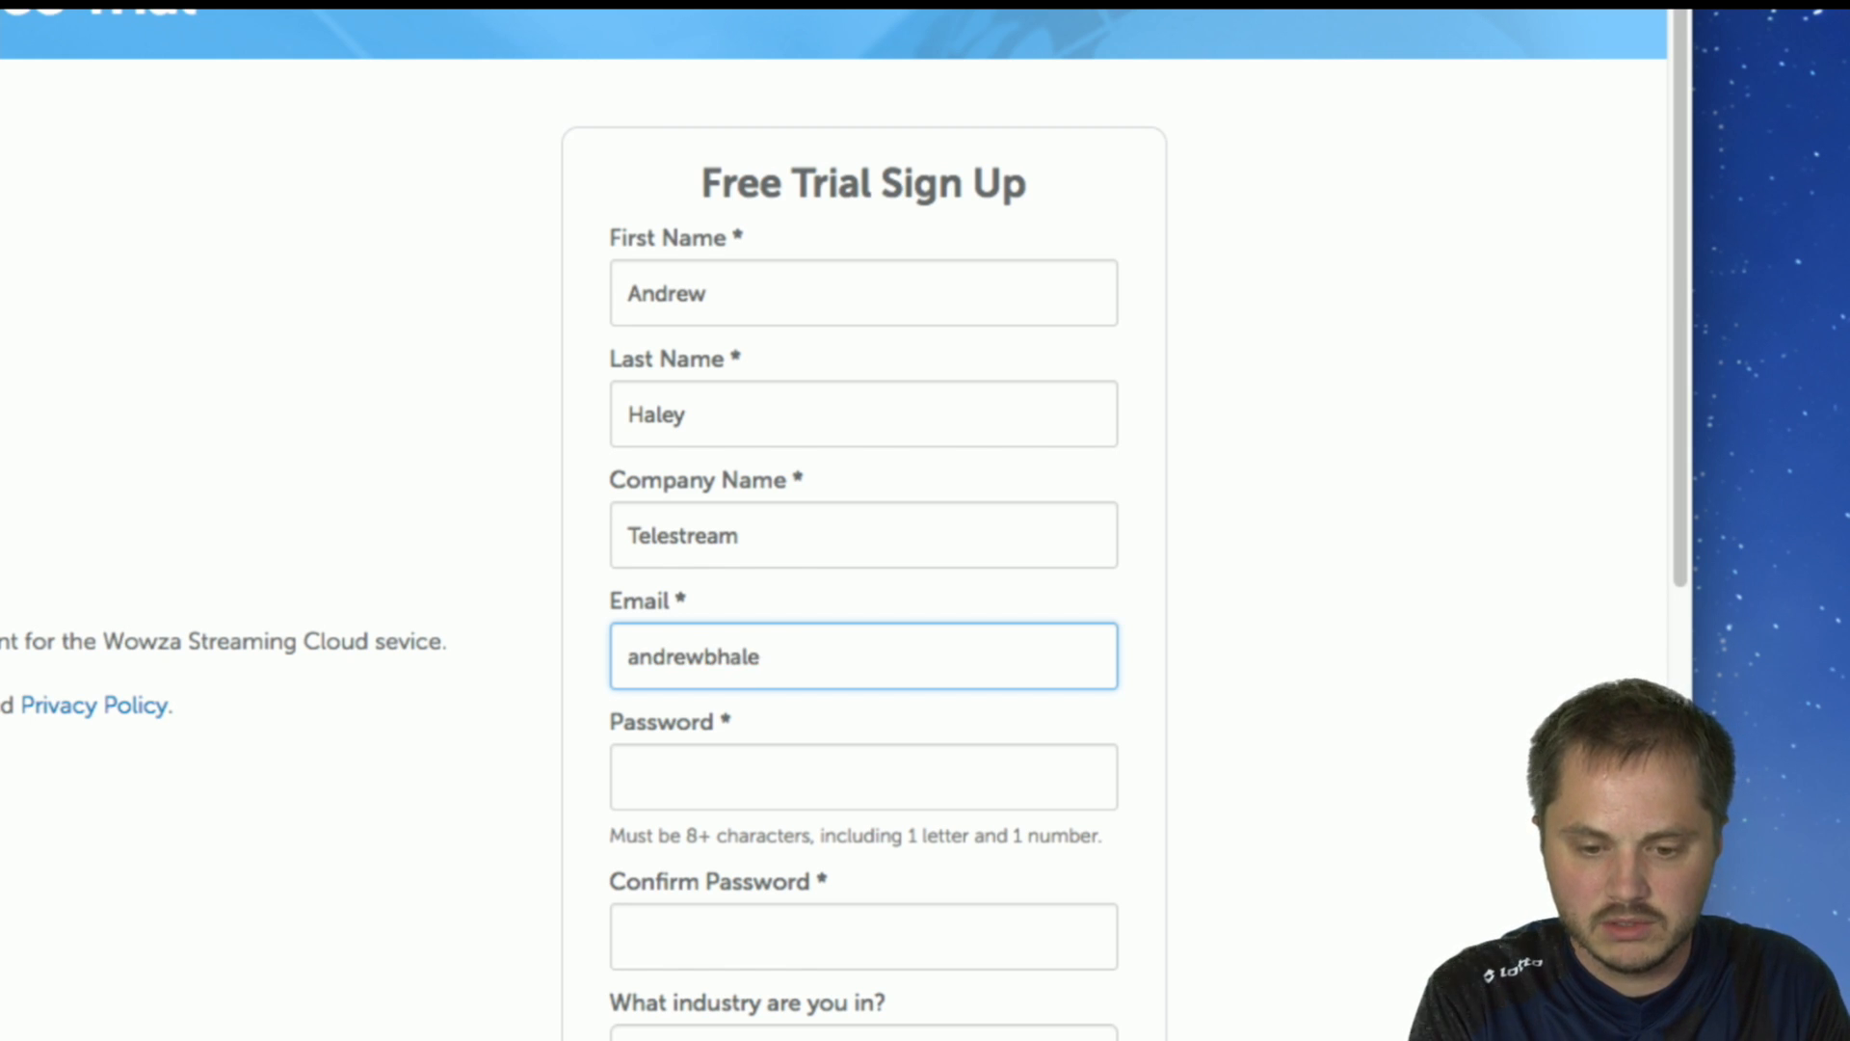
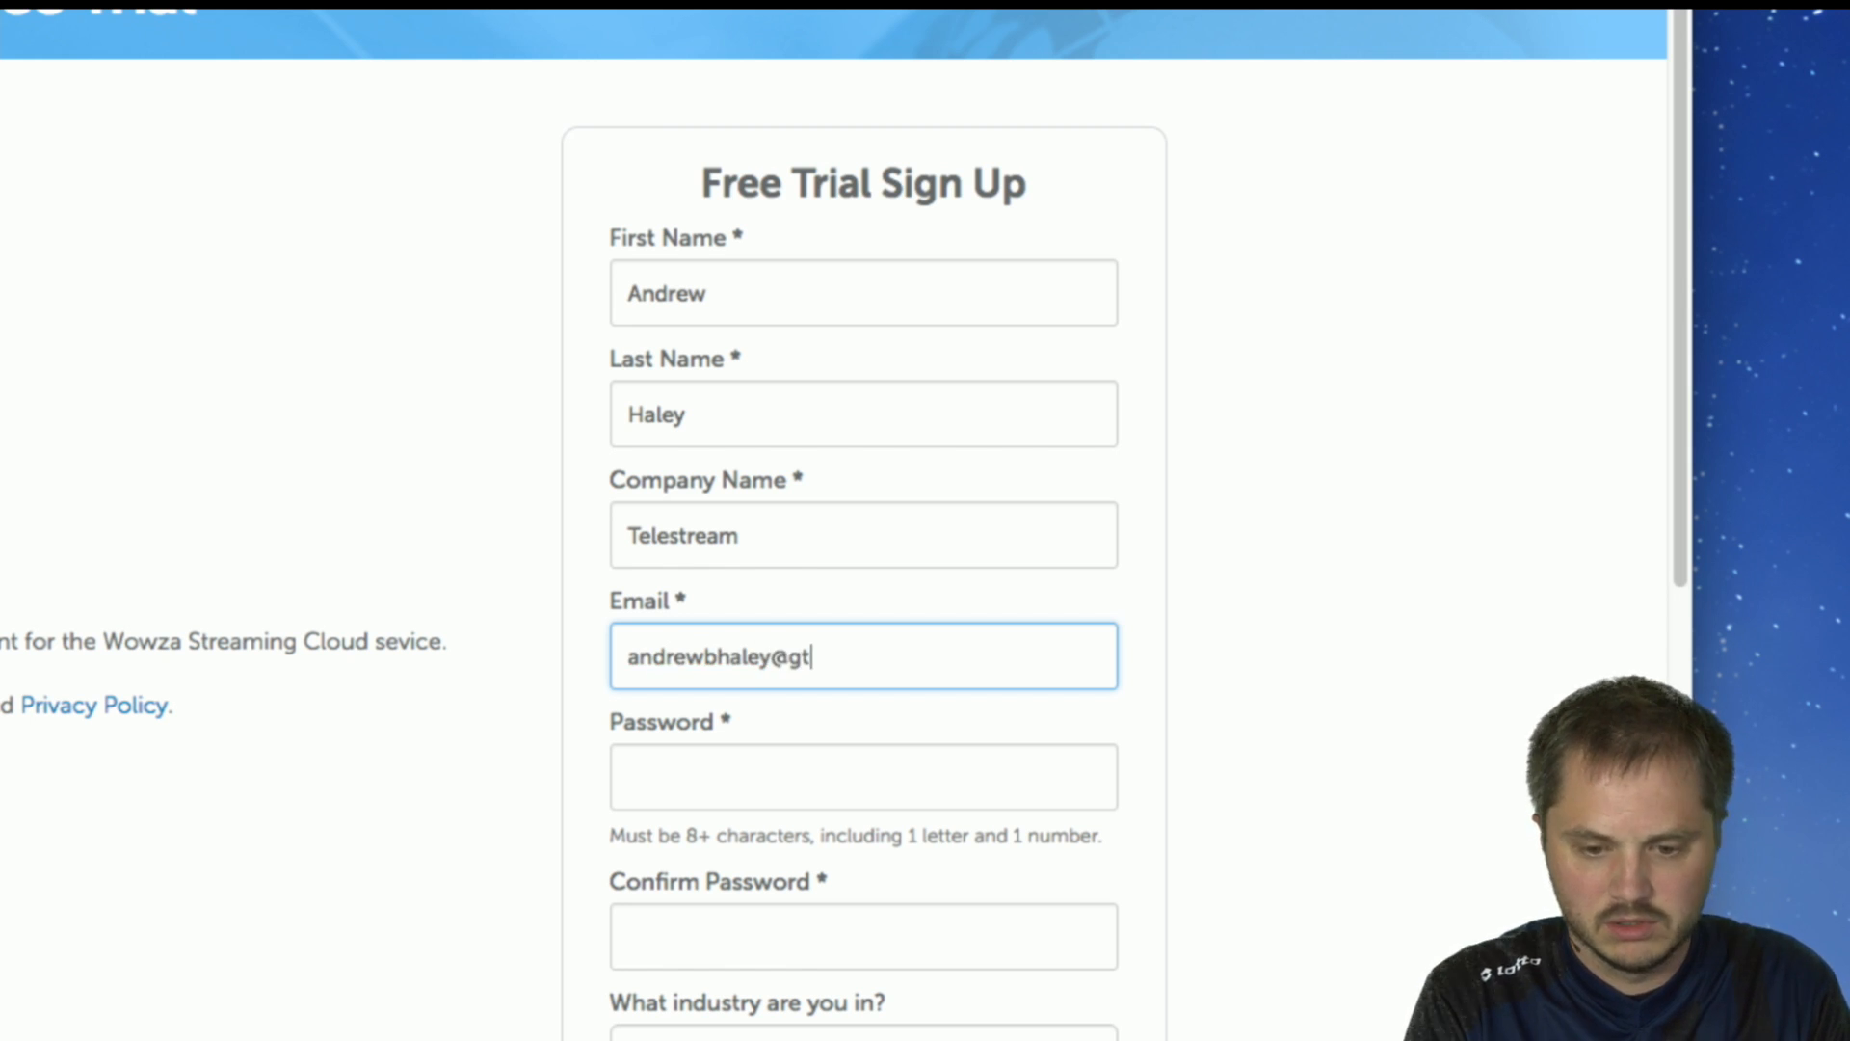
Enter the contact's email address in the sign-up form, then enter and confirm the account password.
key("Tab")
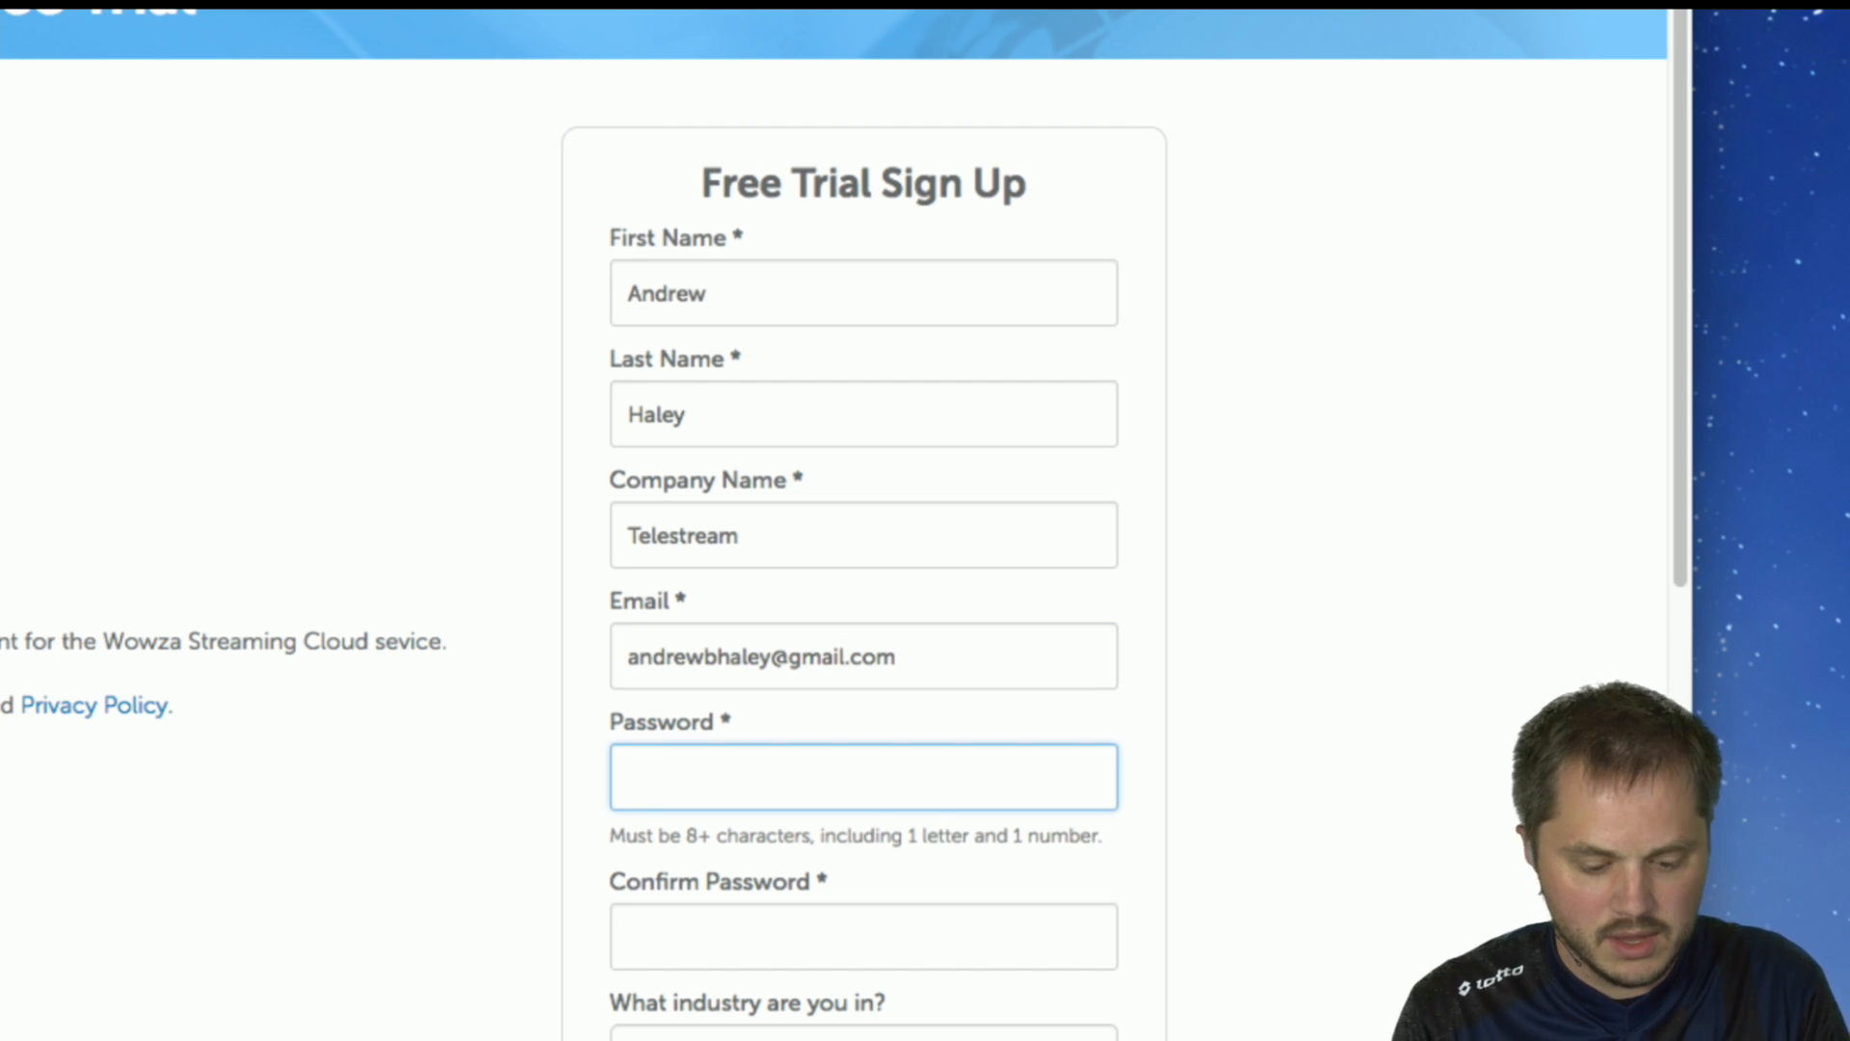
scroll(785, 289, "down", 3)
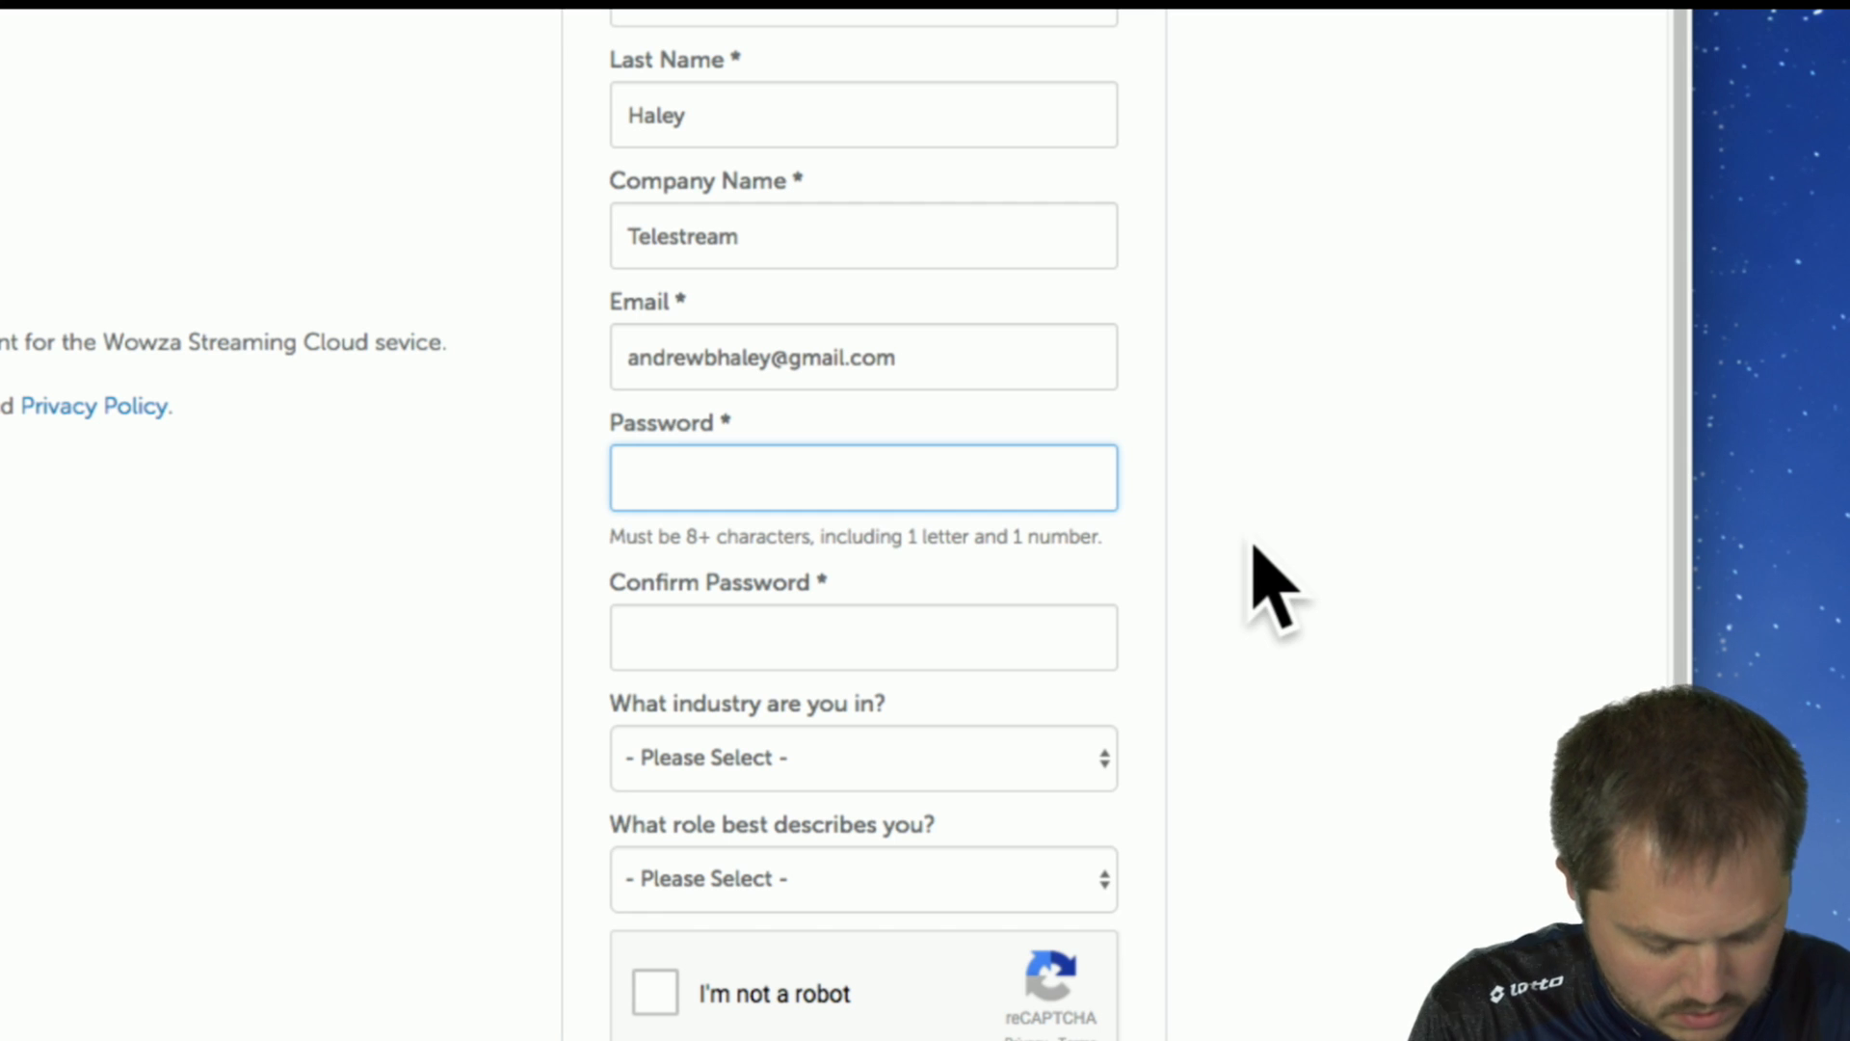
type("••••")
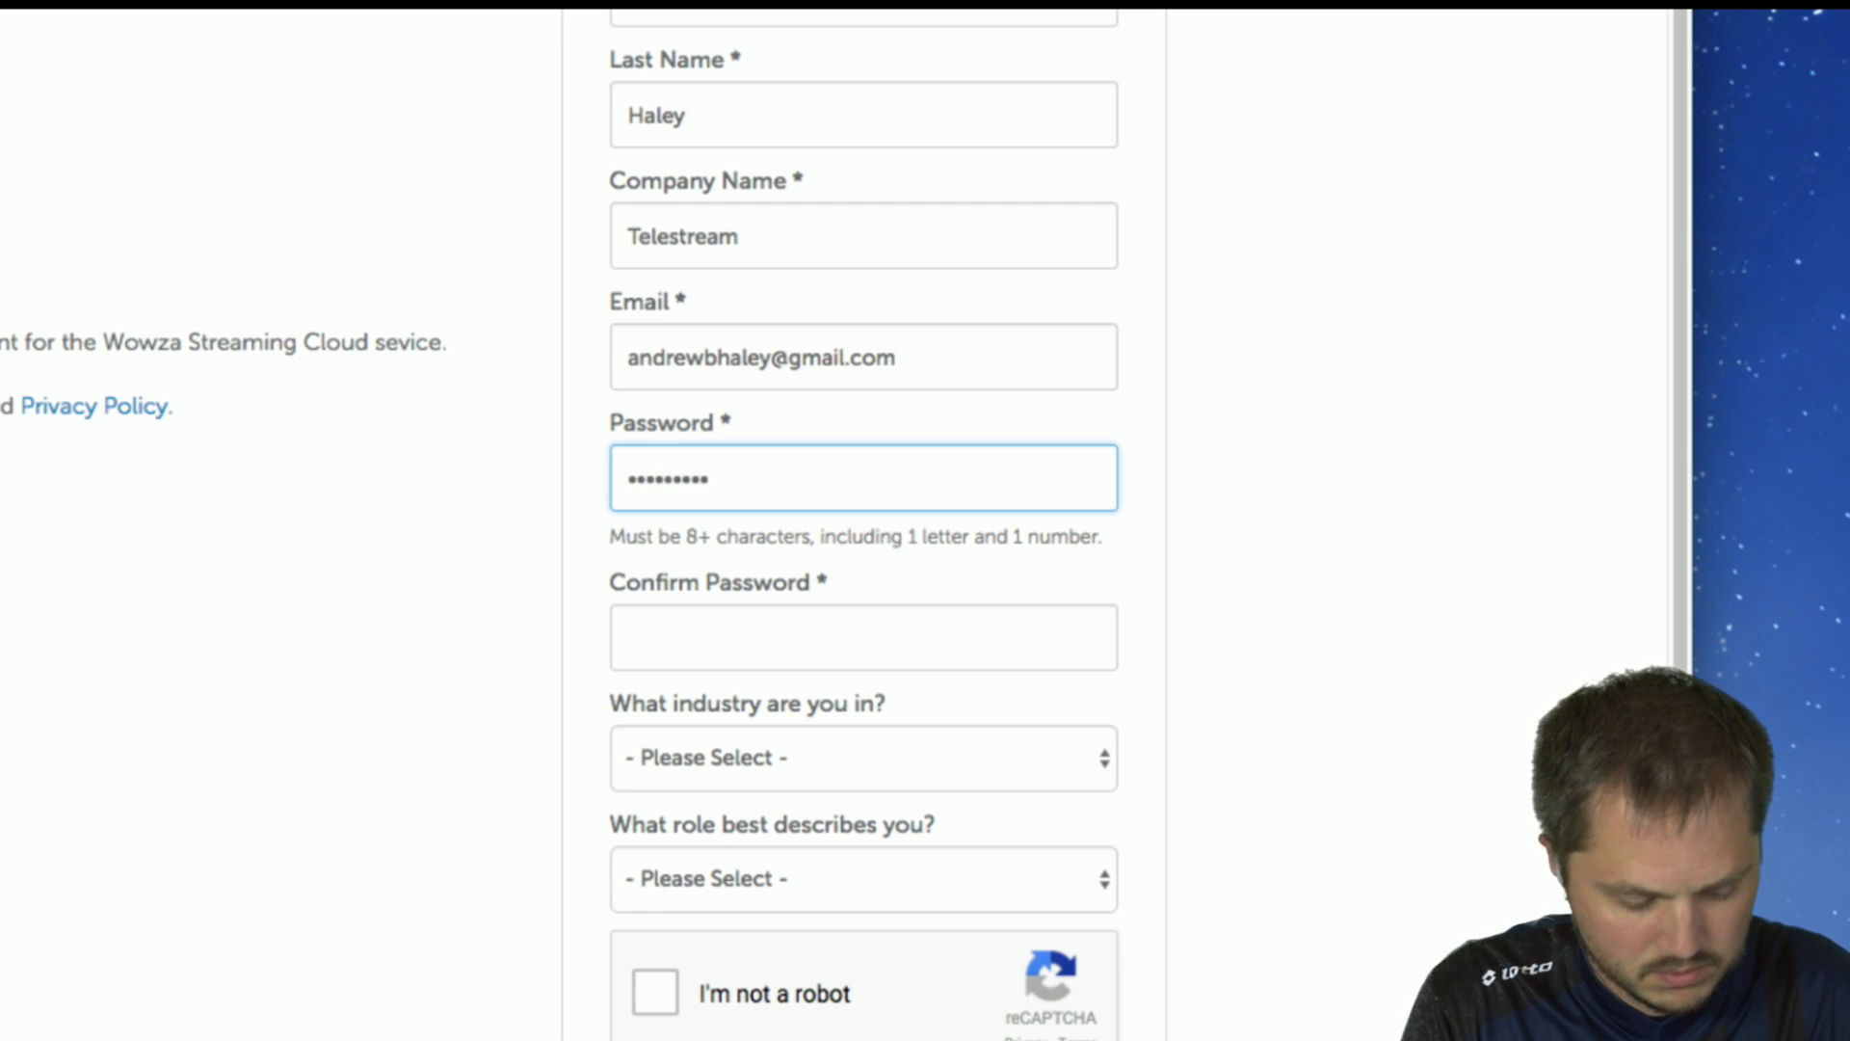
key("Tab")
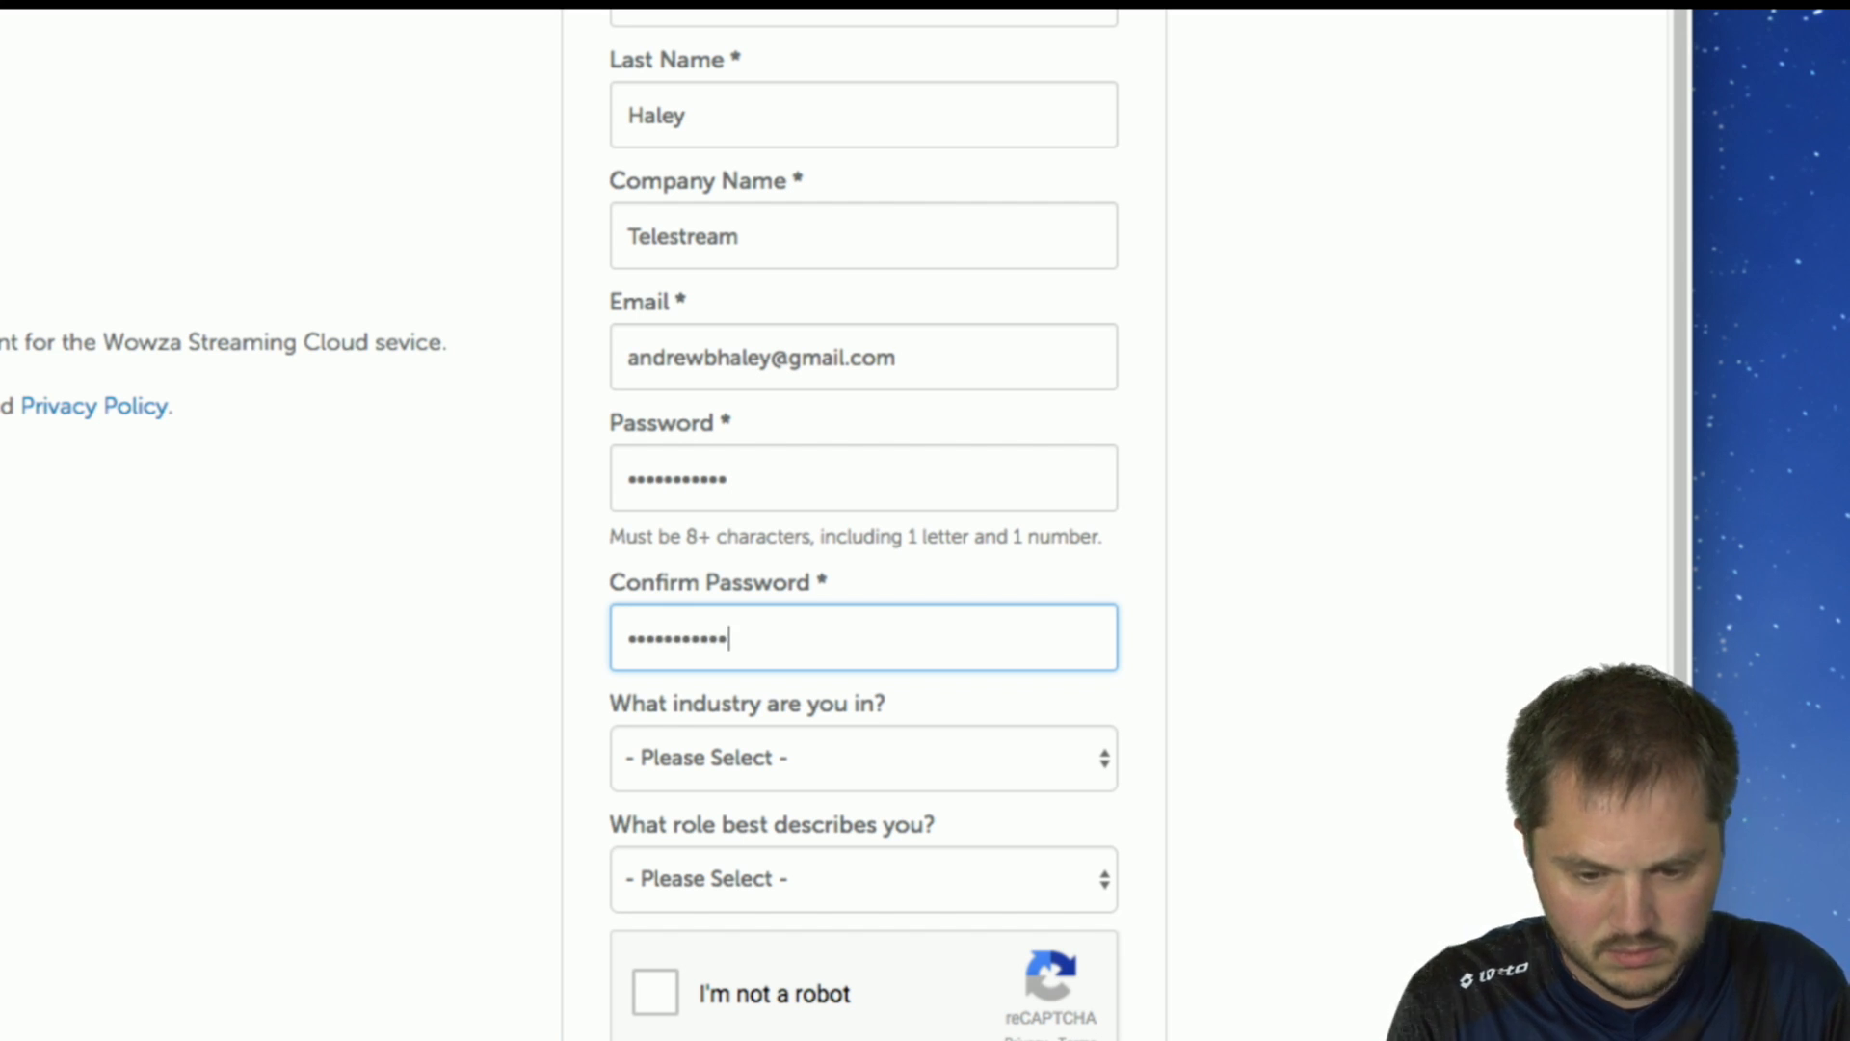
Choose Broadcast & OTT as the industry and Streaming/Broadcast Engineer as the role.
left_click(997, 762)
left_click(975, 790)
scroll(1156, 879, "down", 5)
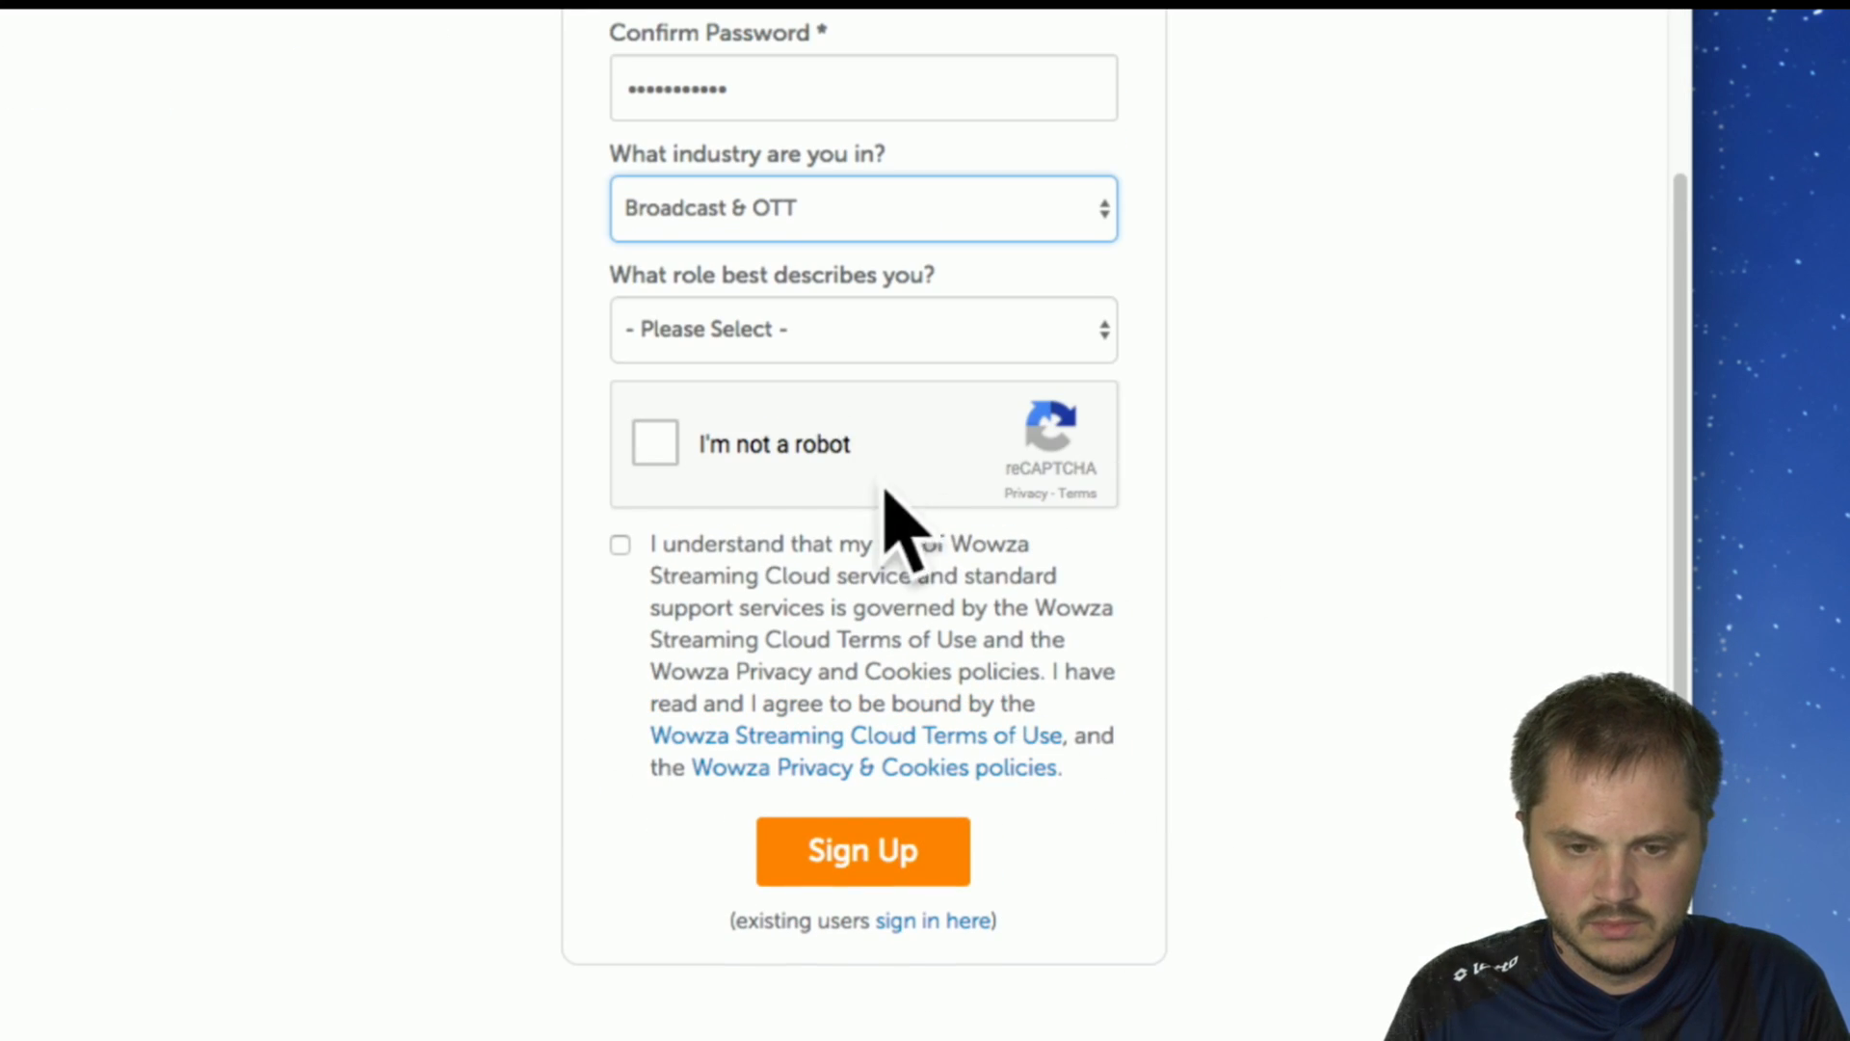
left_click(798, 330)
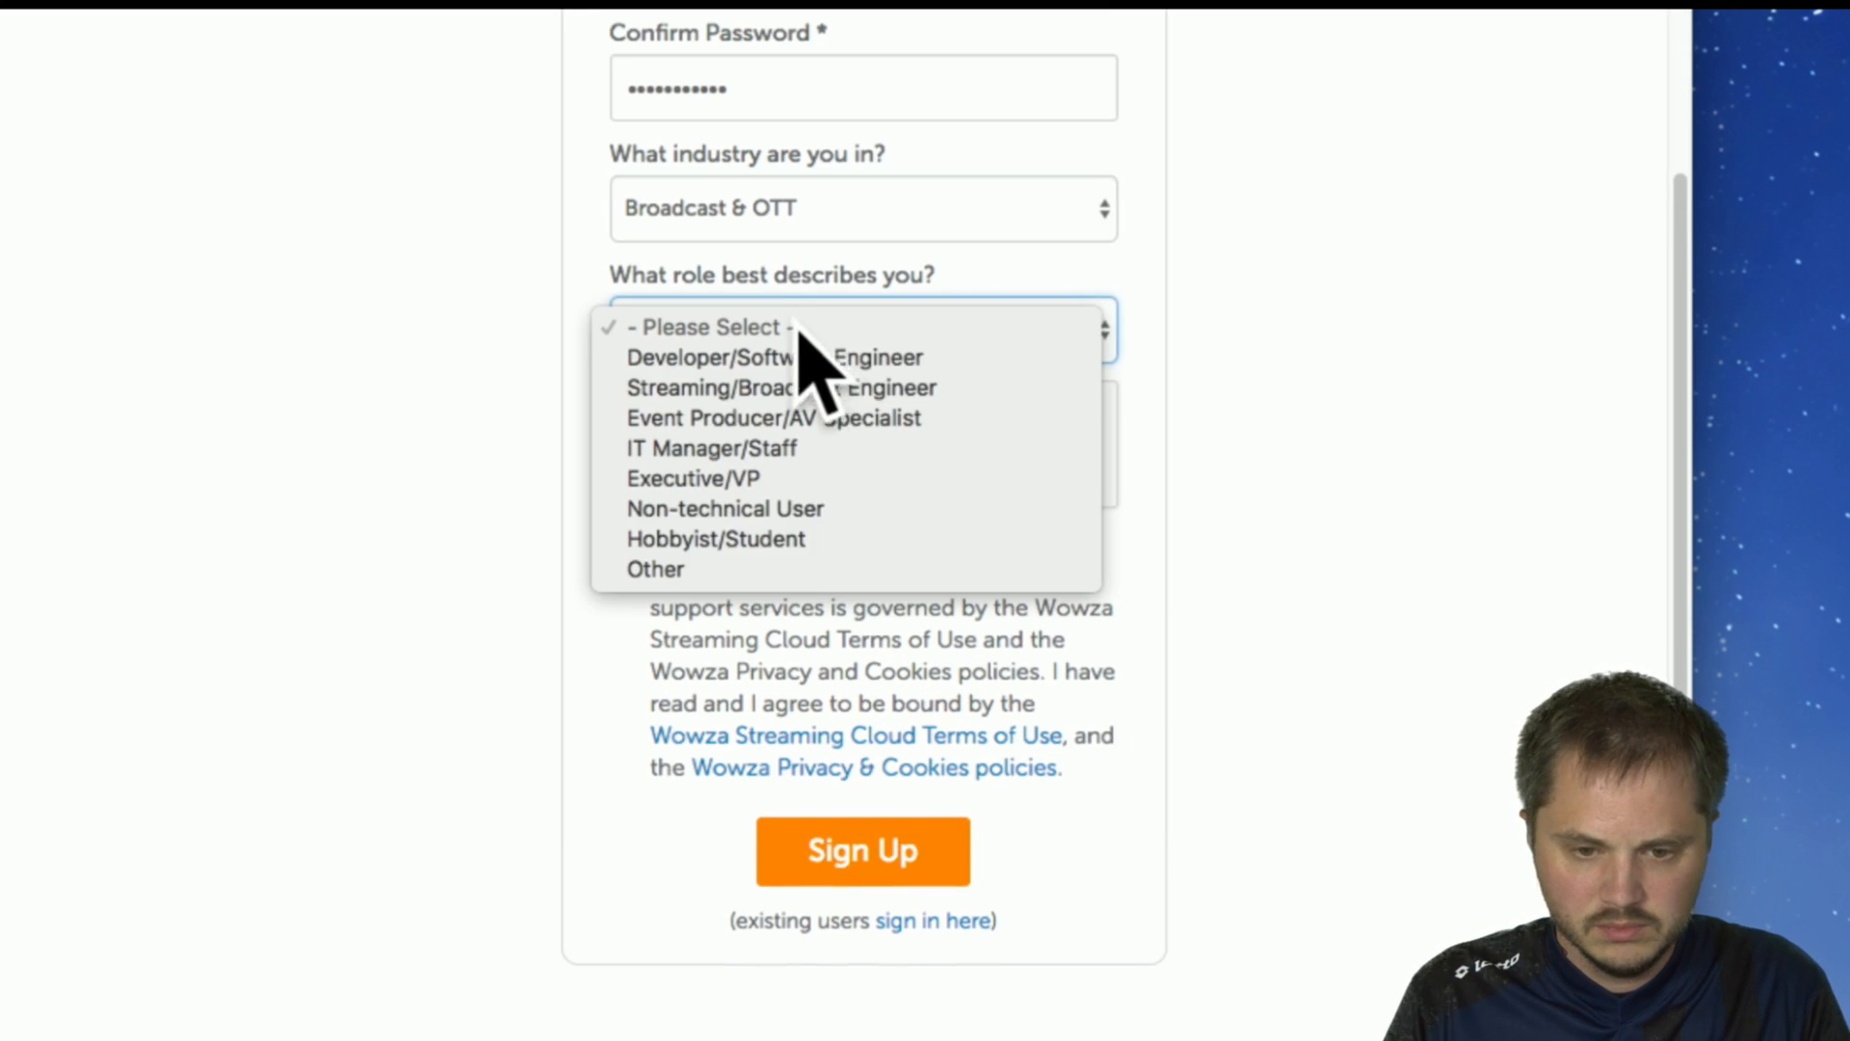
left_click(785, 542)
left_click(758, 328)
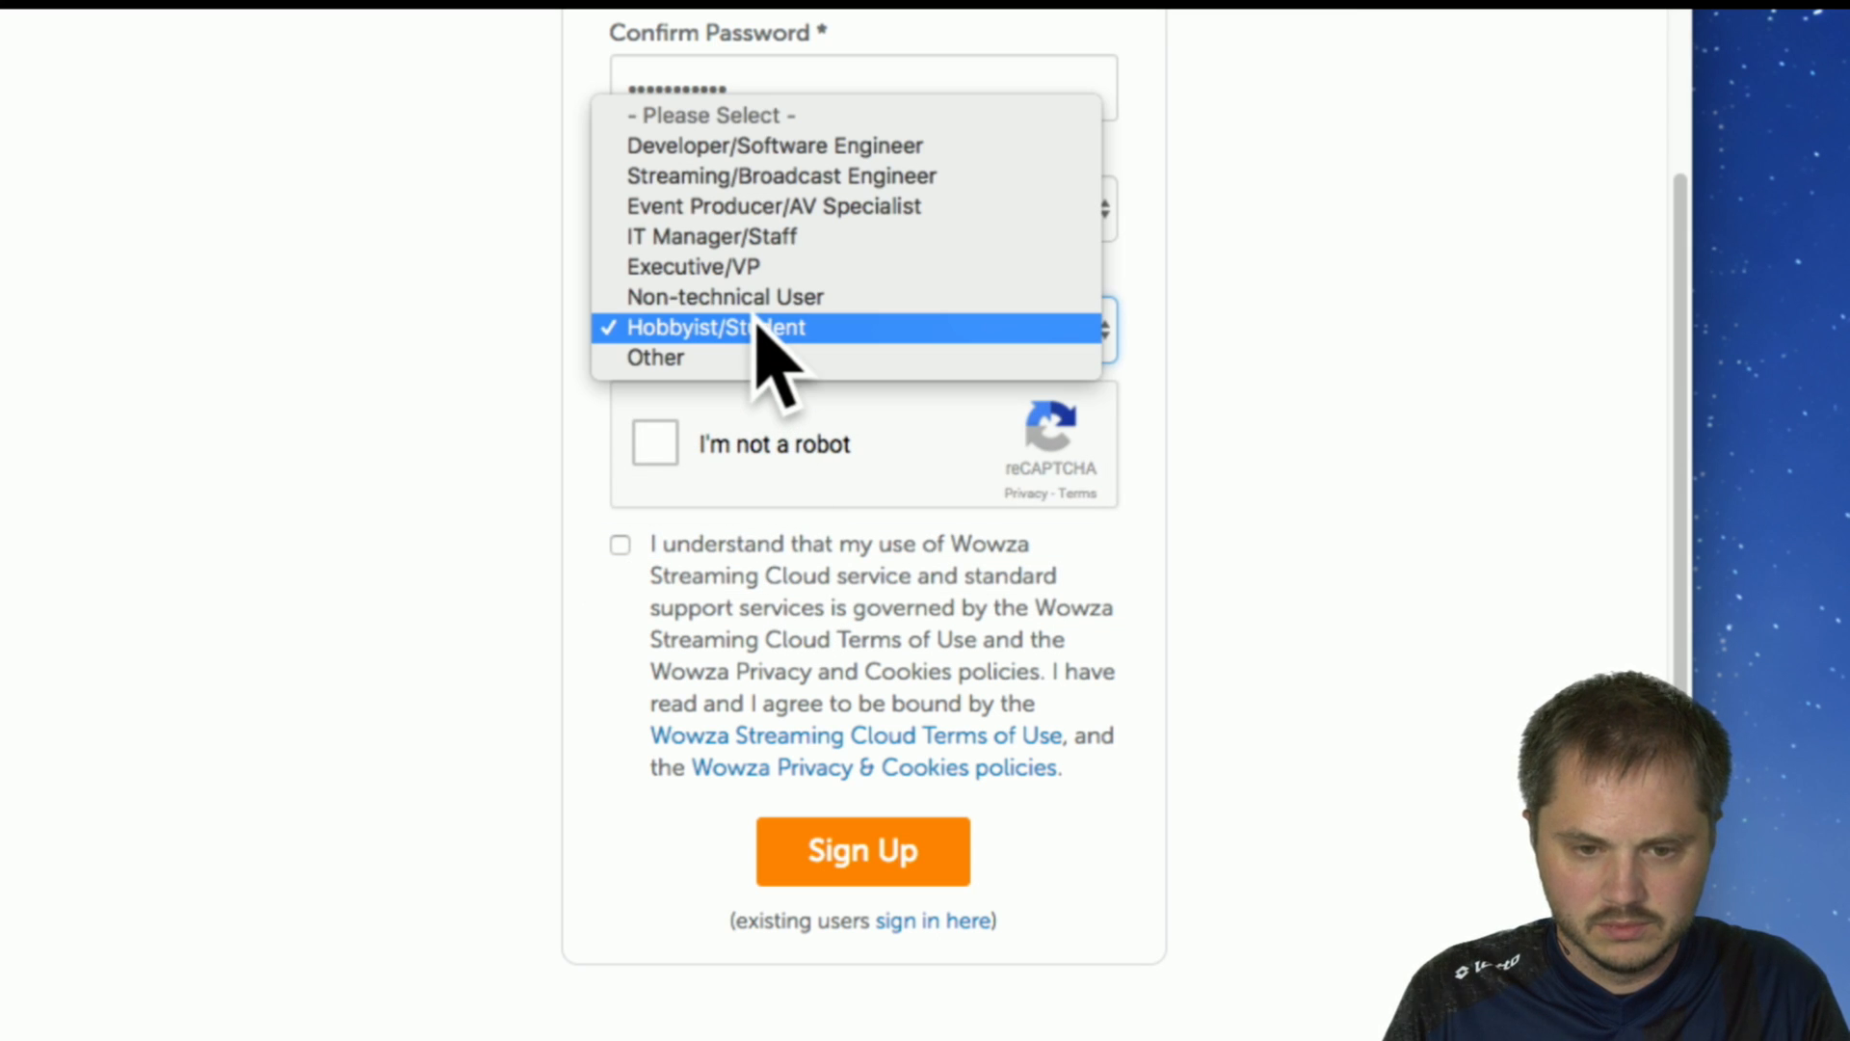
left_click(798, 175)
Complete the "I'm not a robot" check, accept the Wowza terms and policies, and submit the sign-up form.
left_click(652, 445)
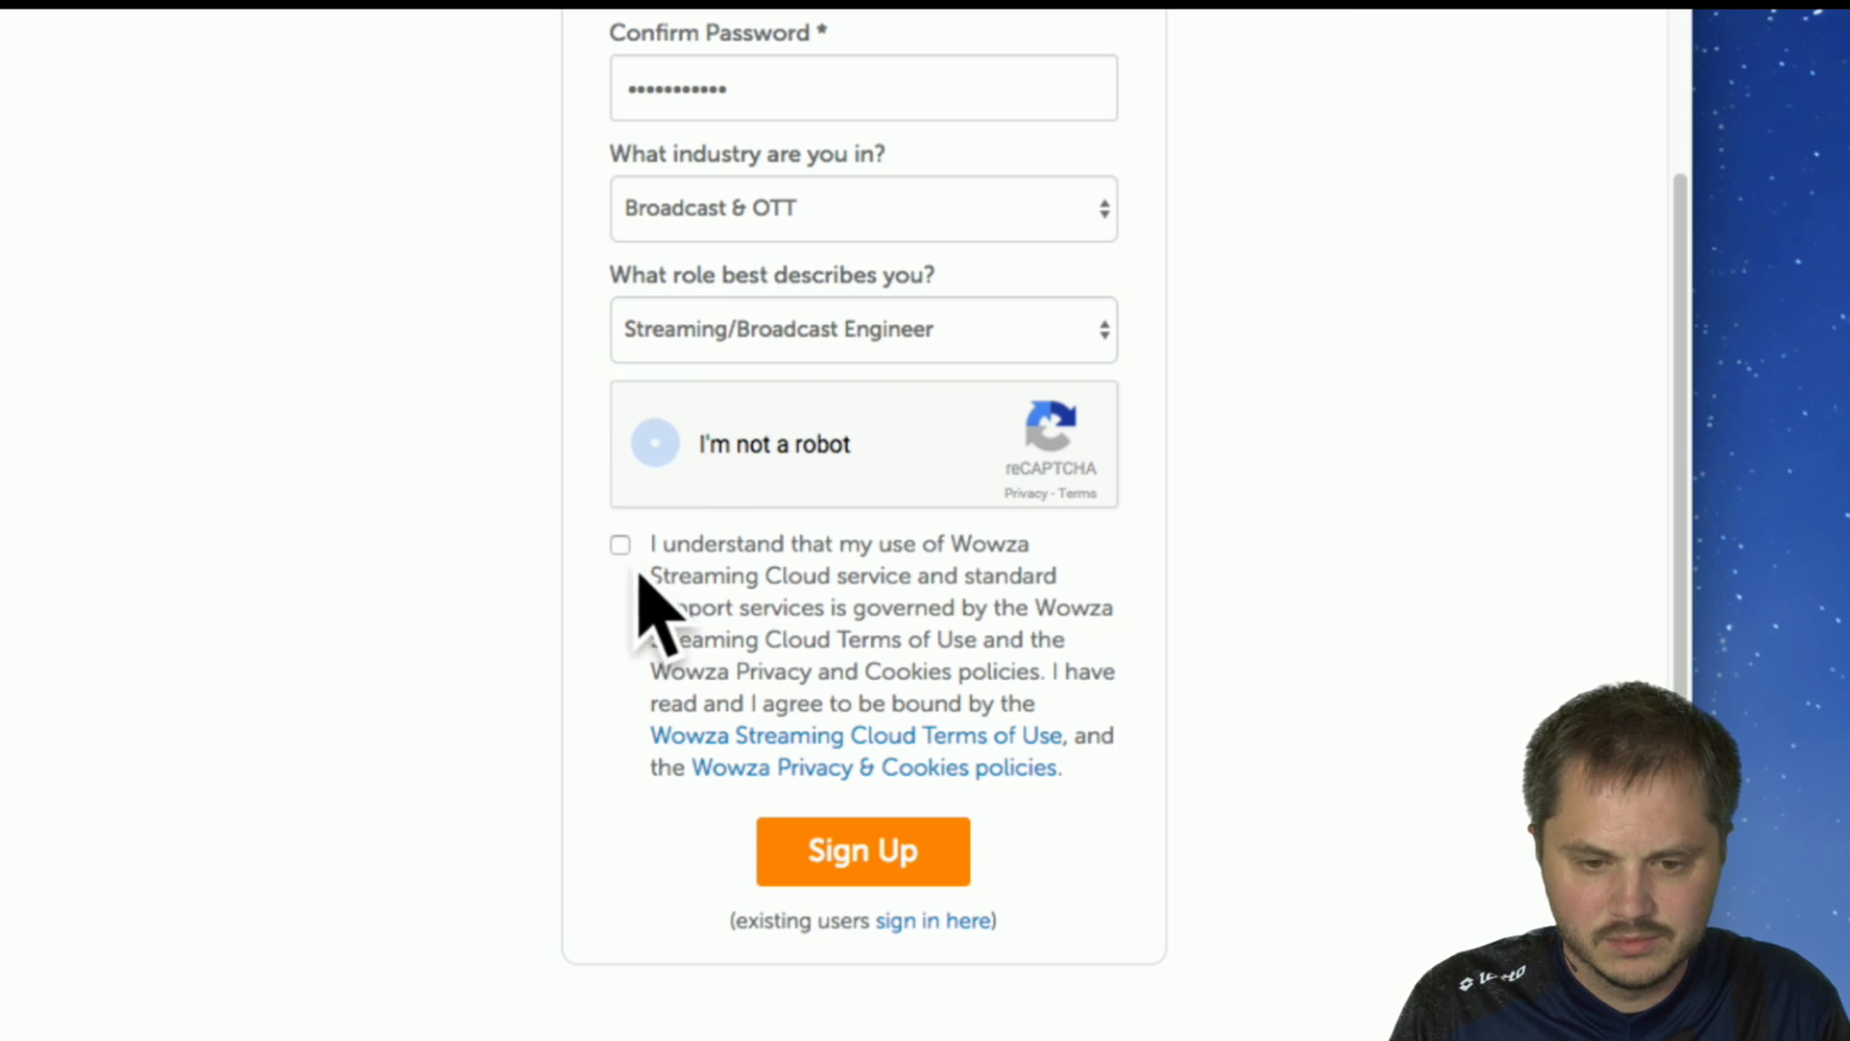
left_click(620, 545)
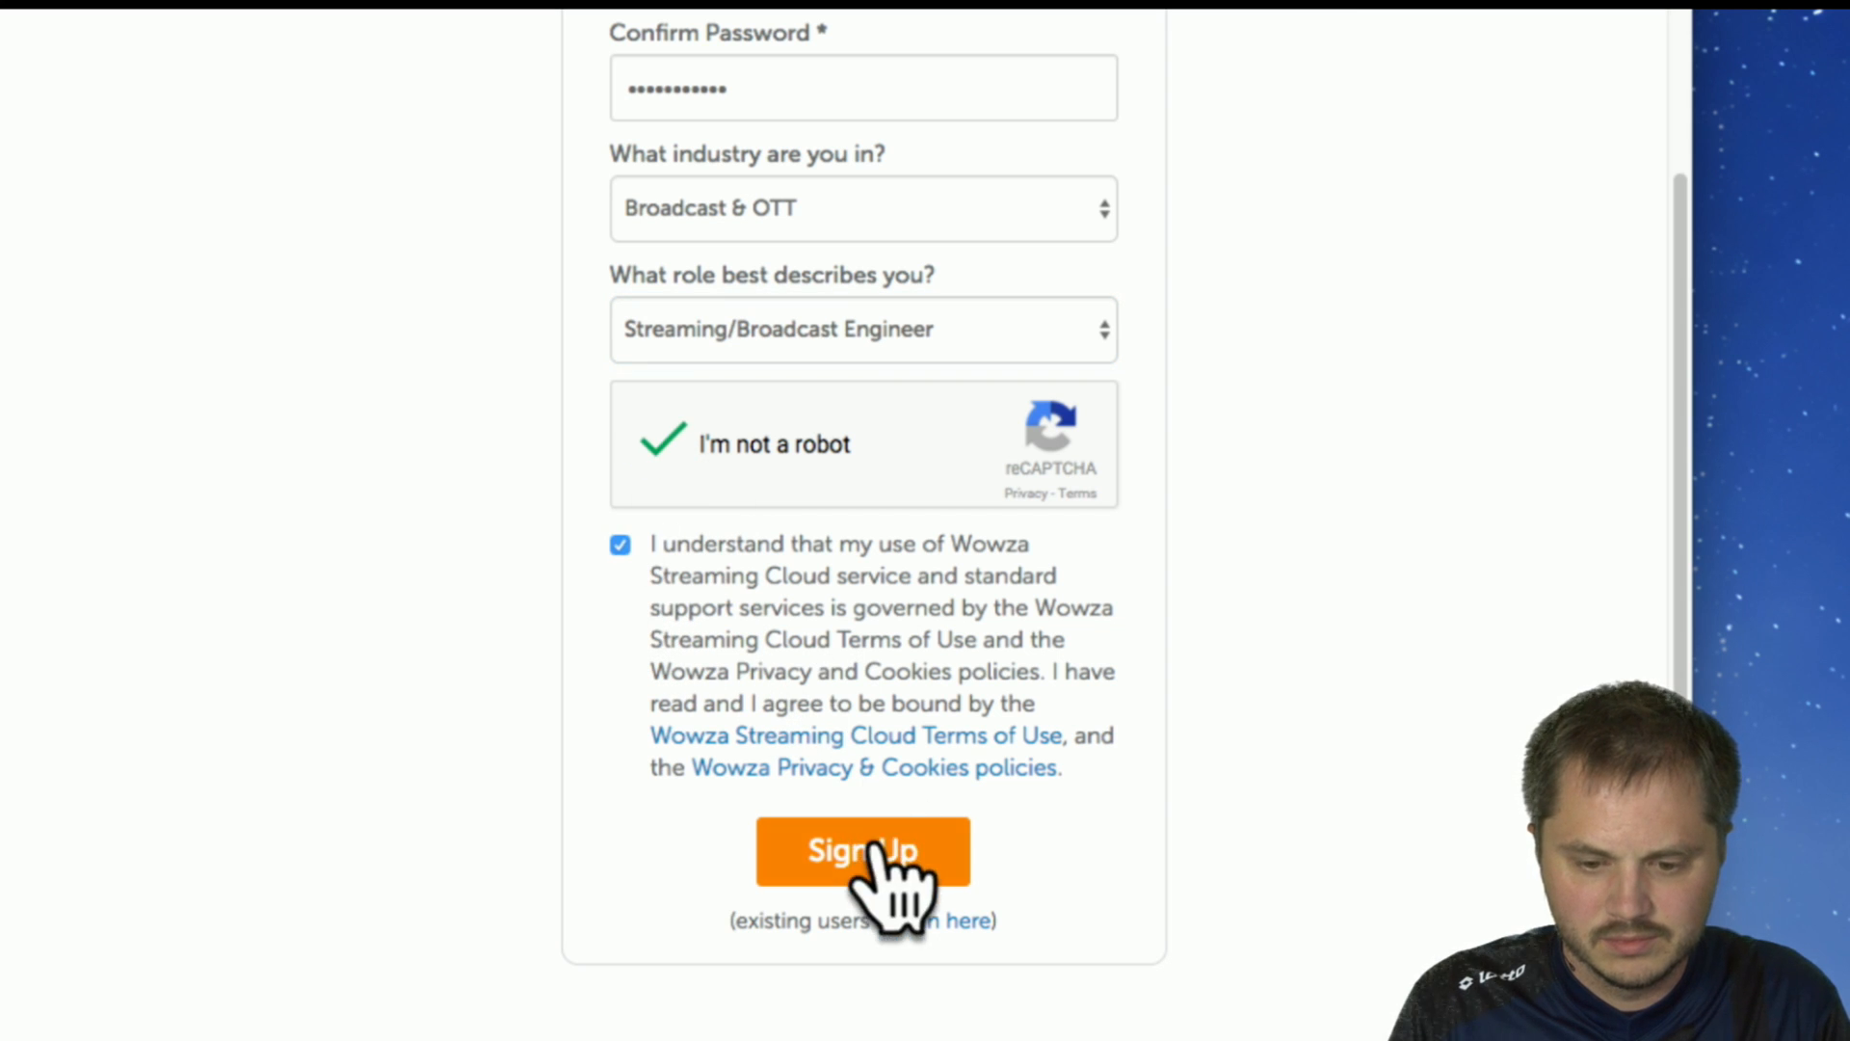
left_click(876, 844)
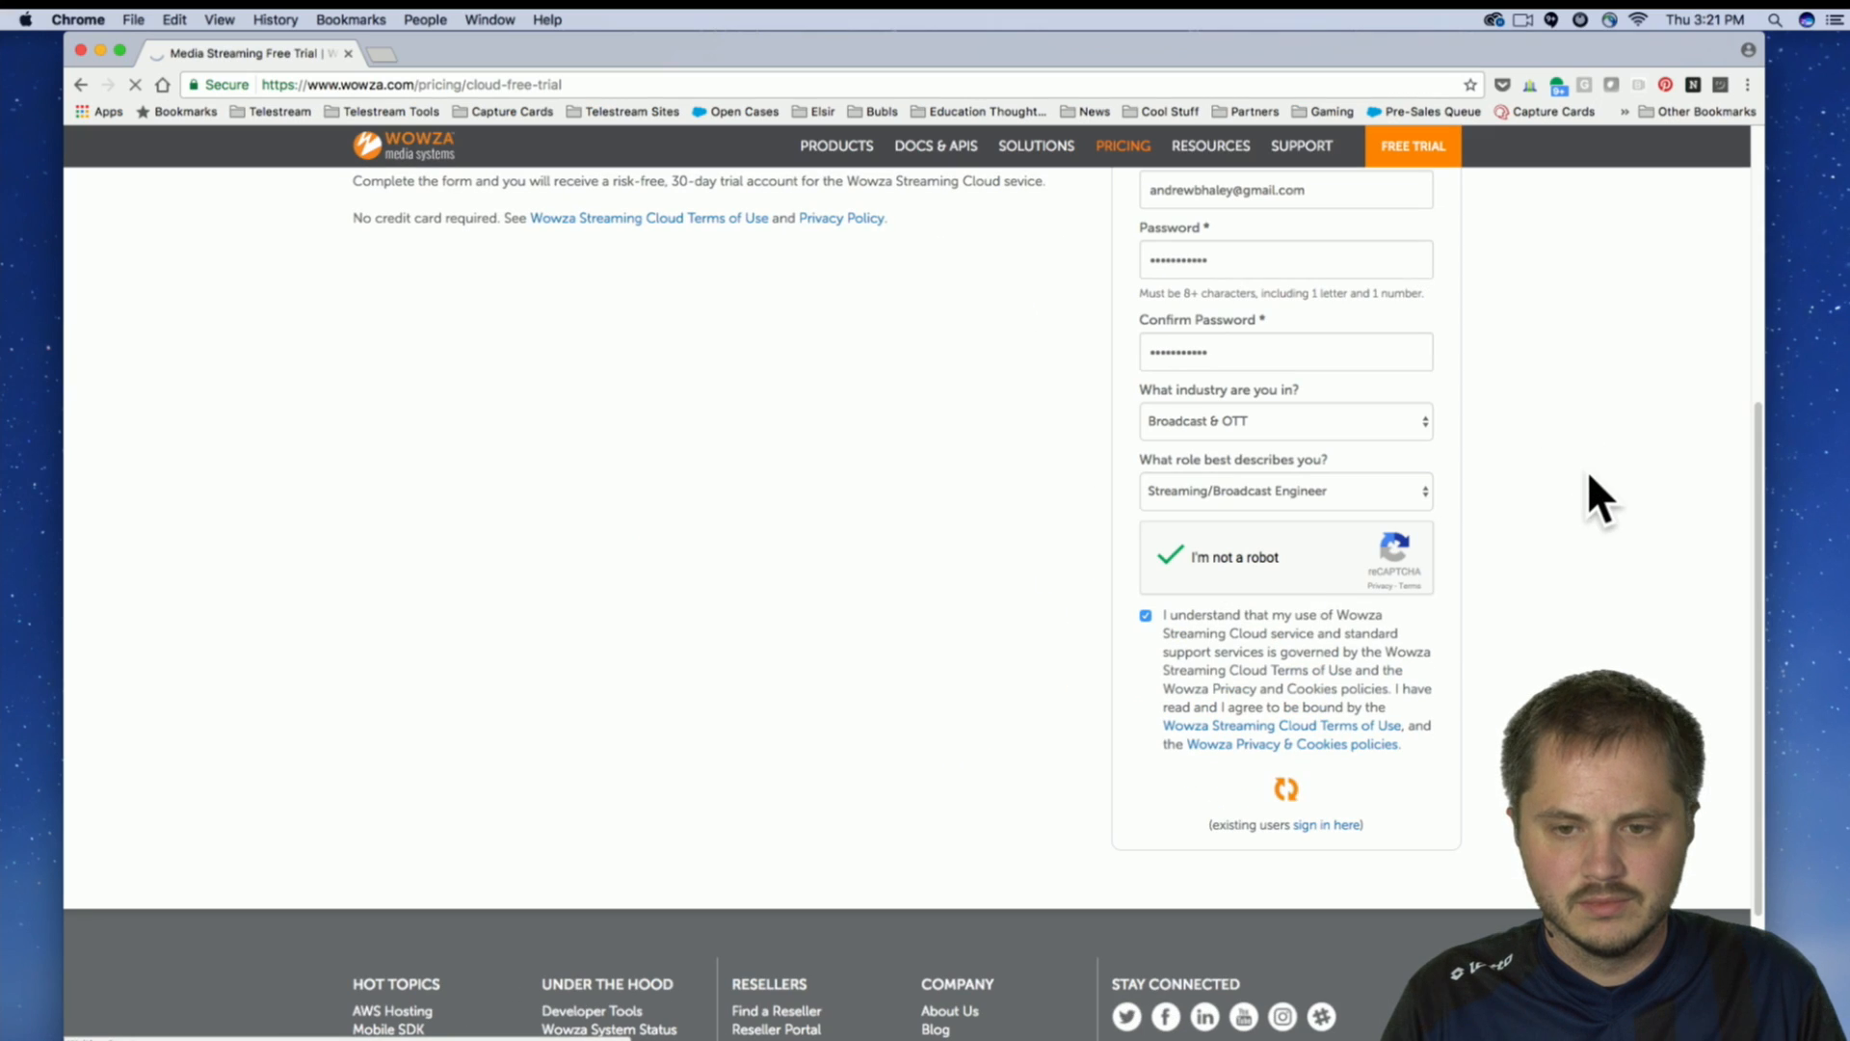
scroll(954, 529, "up", 4)
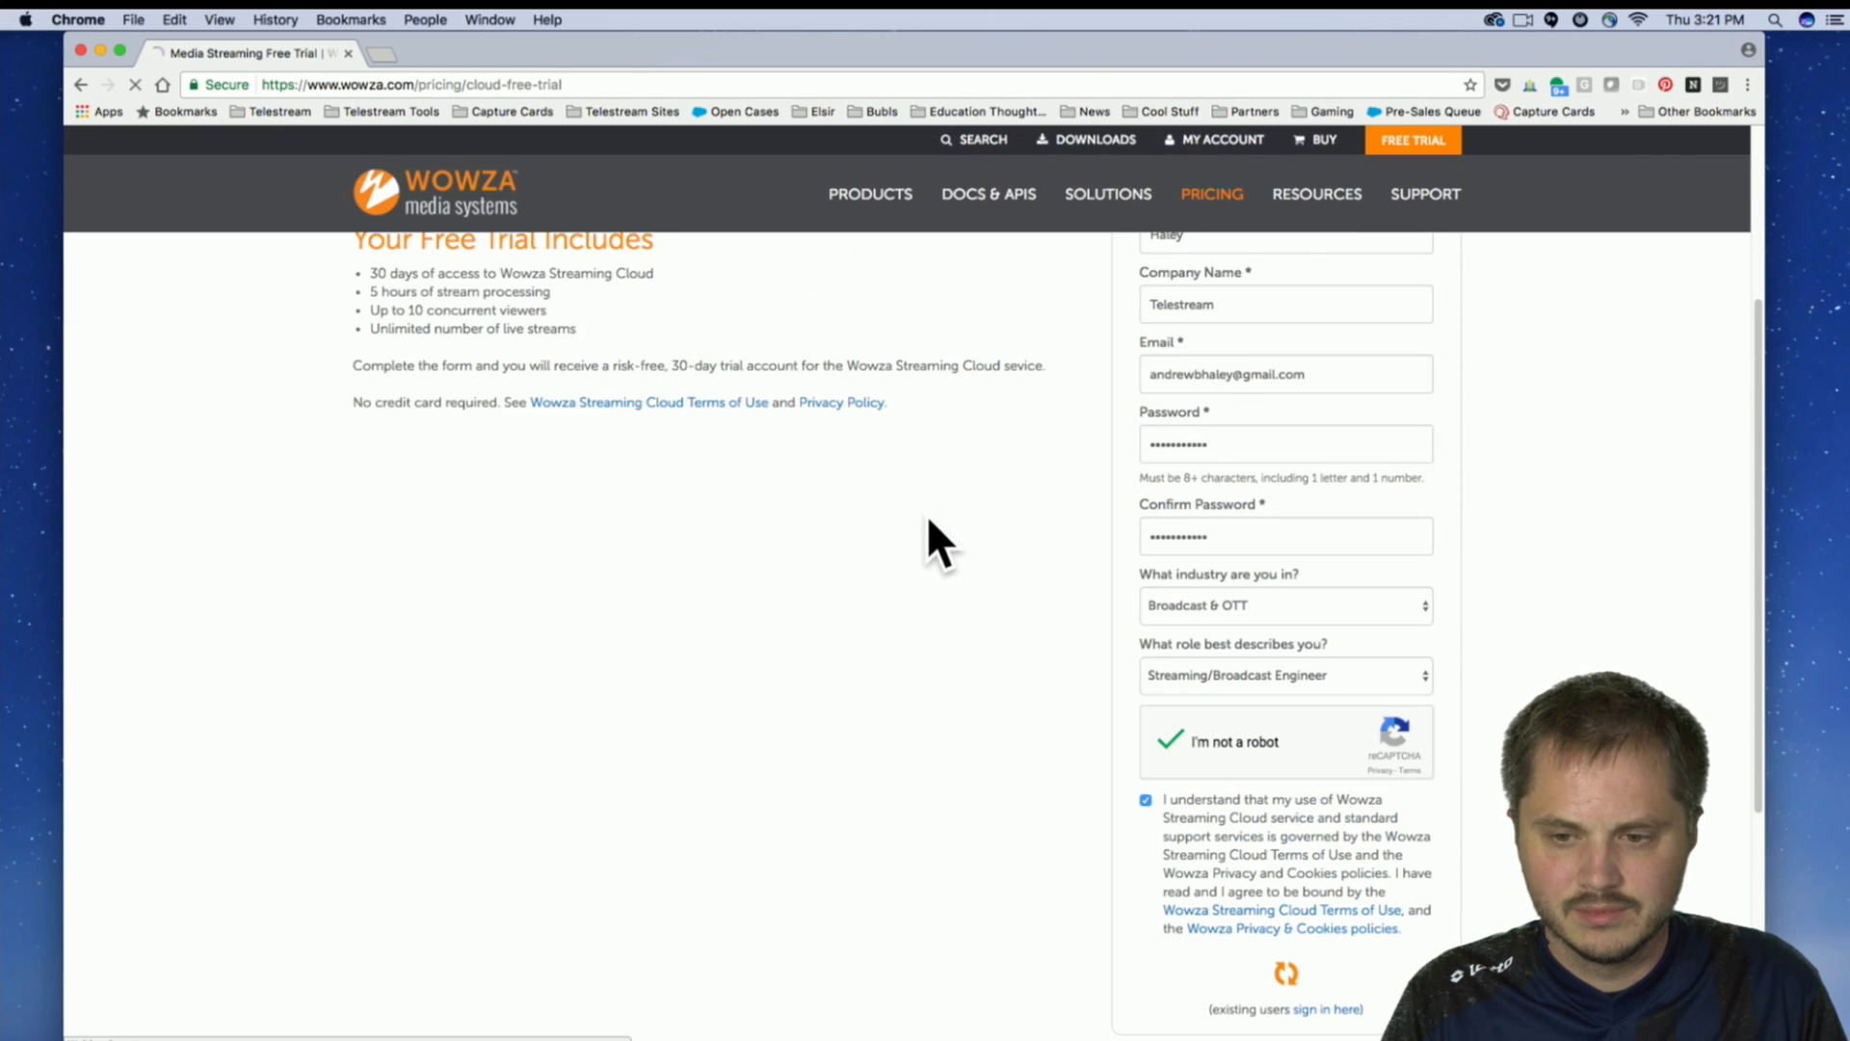
scroll(876, 528, "up", 3)
scroll(875, 529, "down", 4)
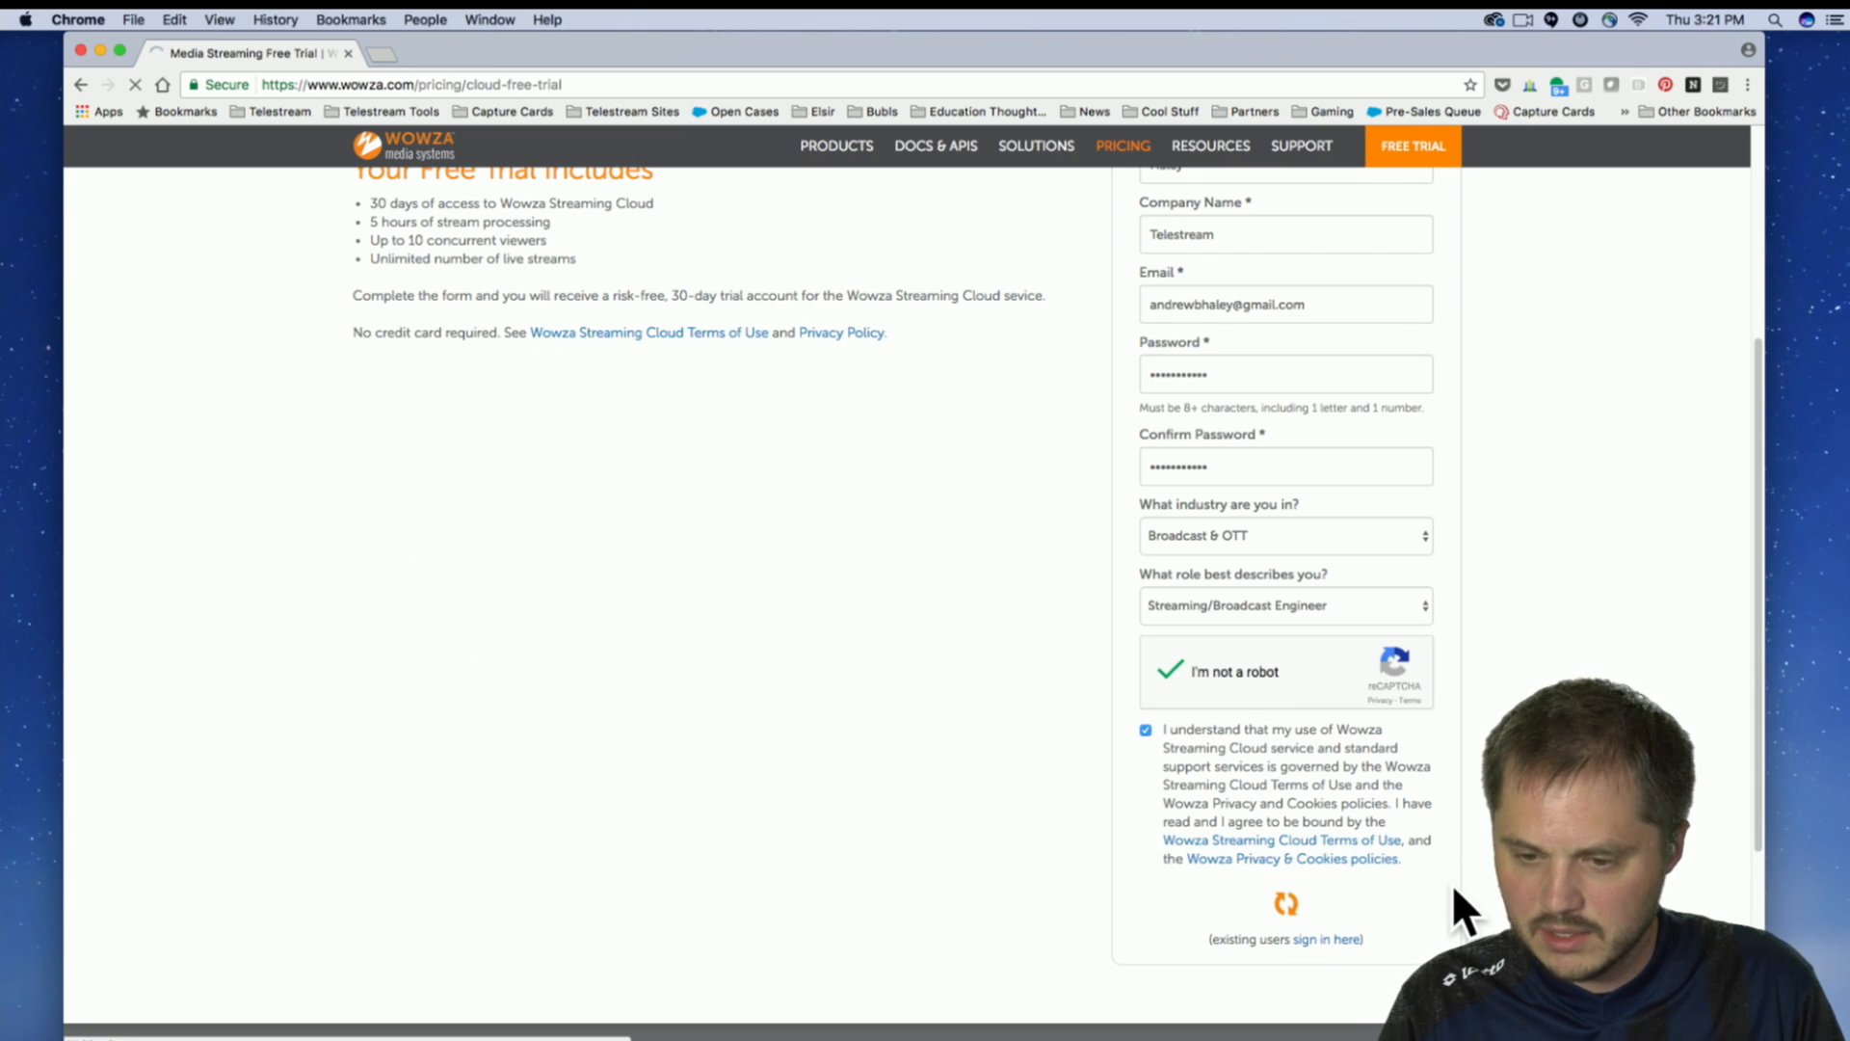
scroll(1640, 553, "up", 4)
scroll(1652, 567, "down", 3)
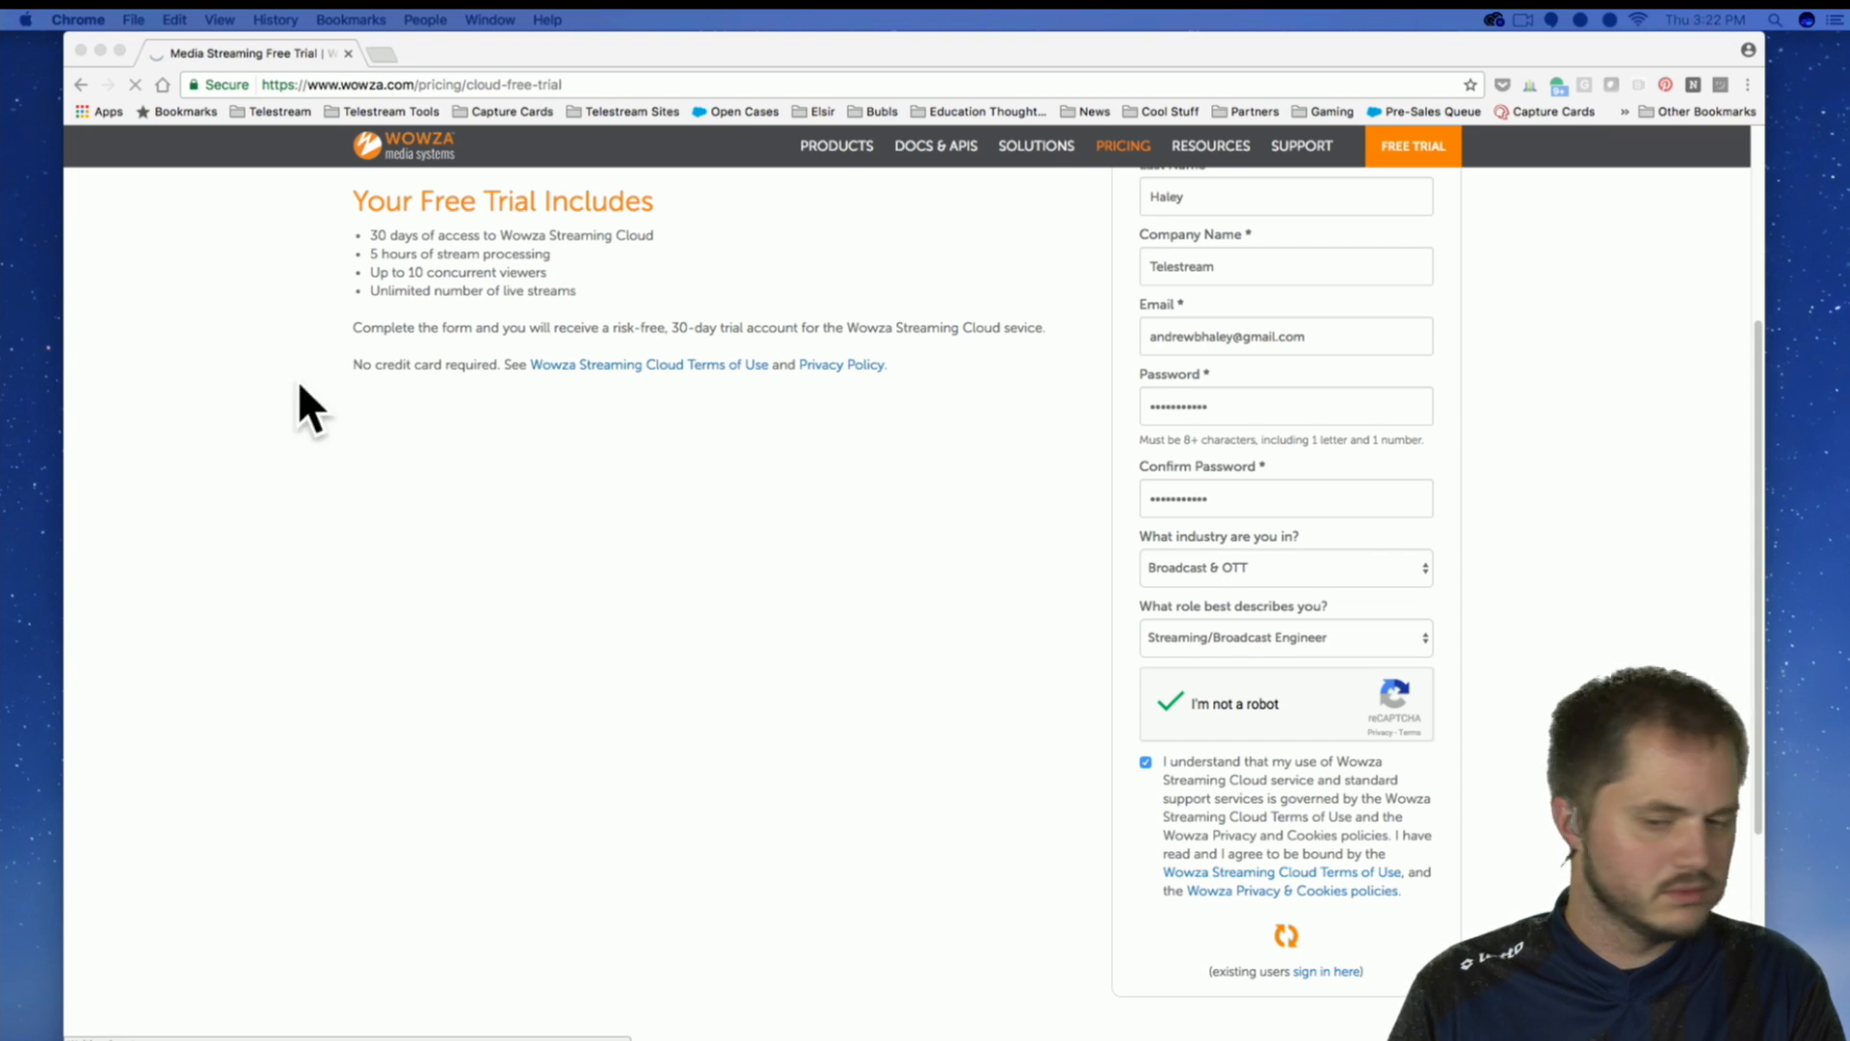
scroll(964, 615, "up", 4)
scroll(836, 474, "down", 2)
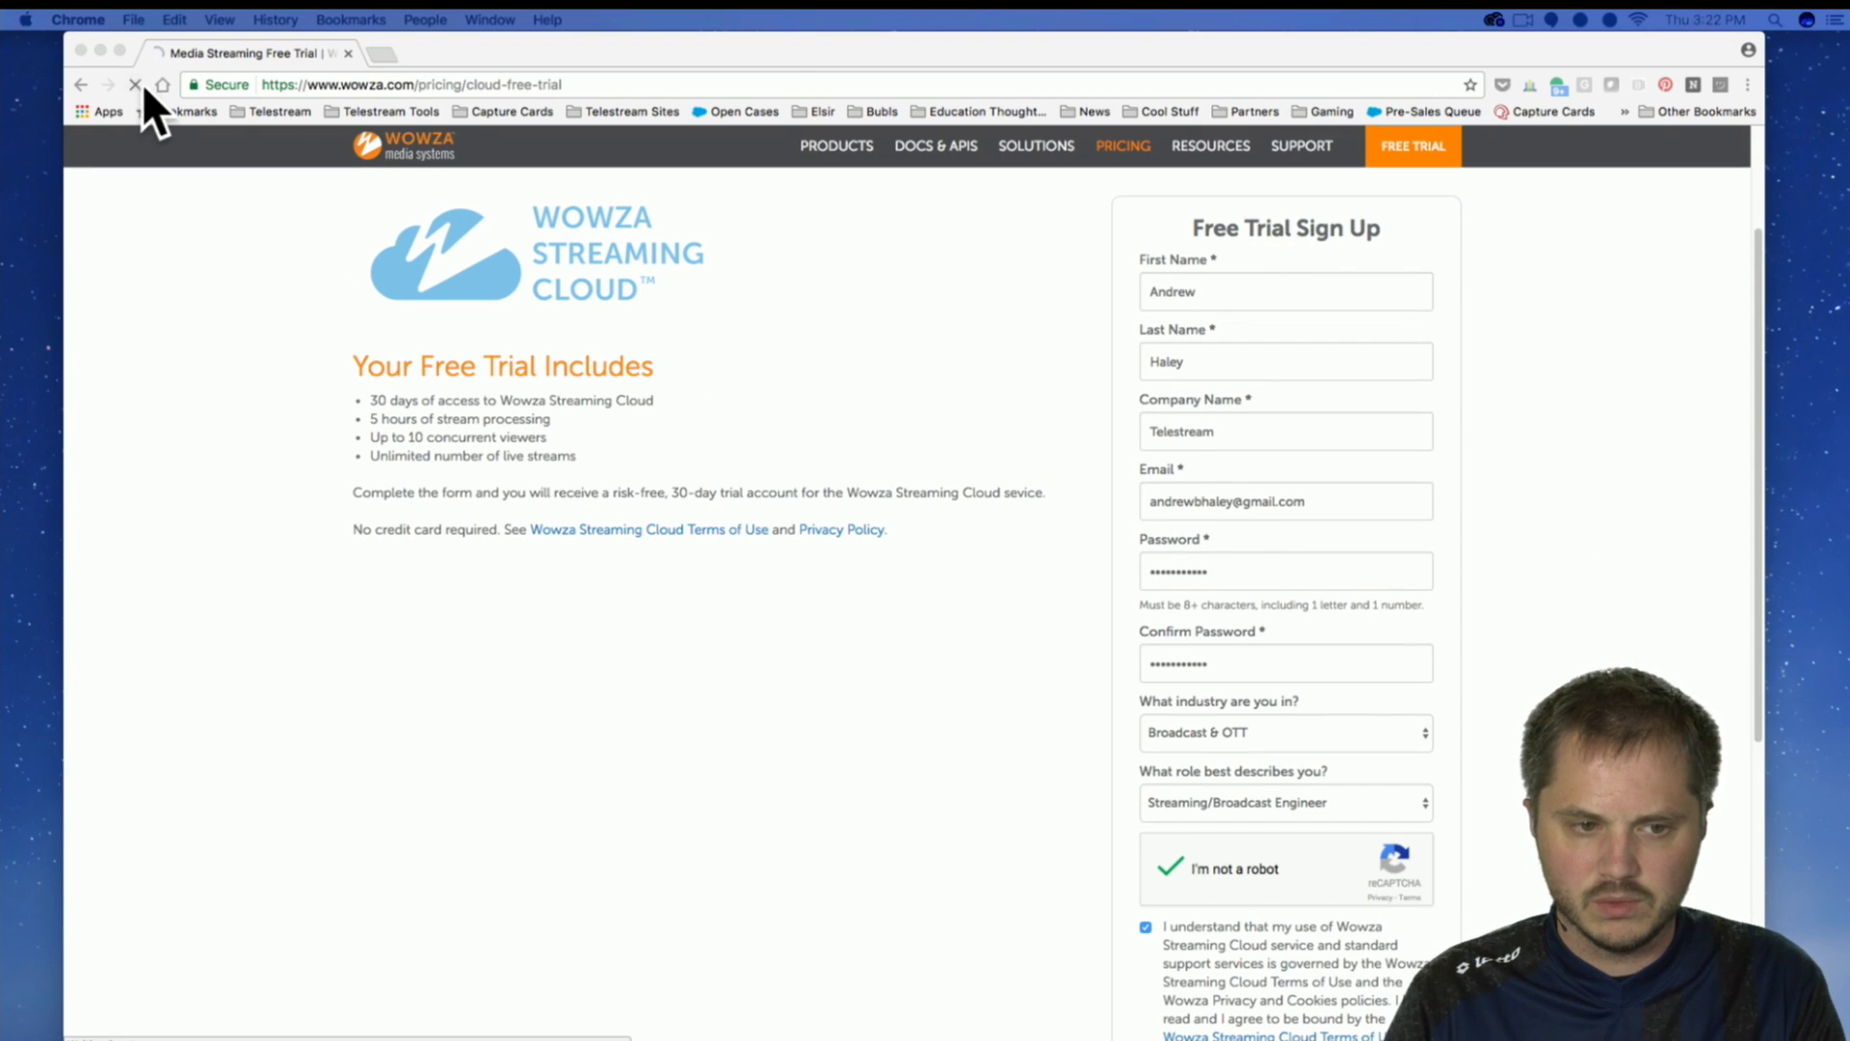
left_click(575, 49)
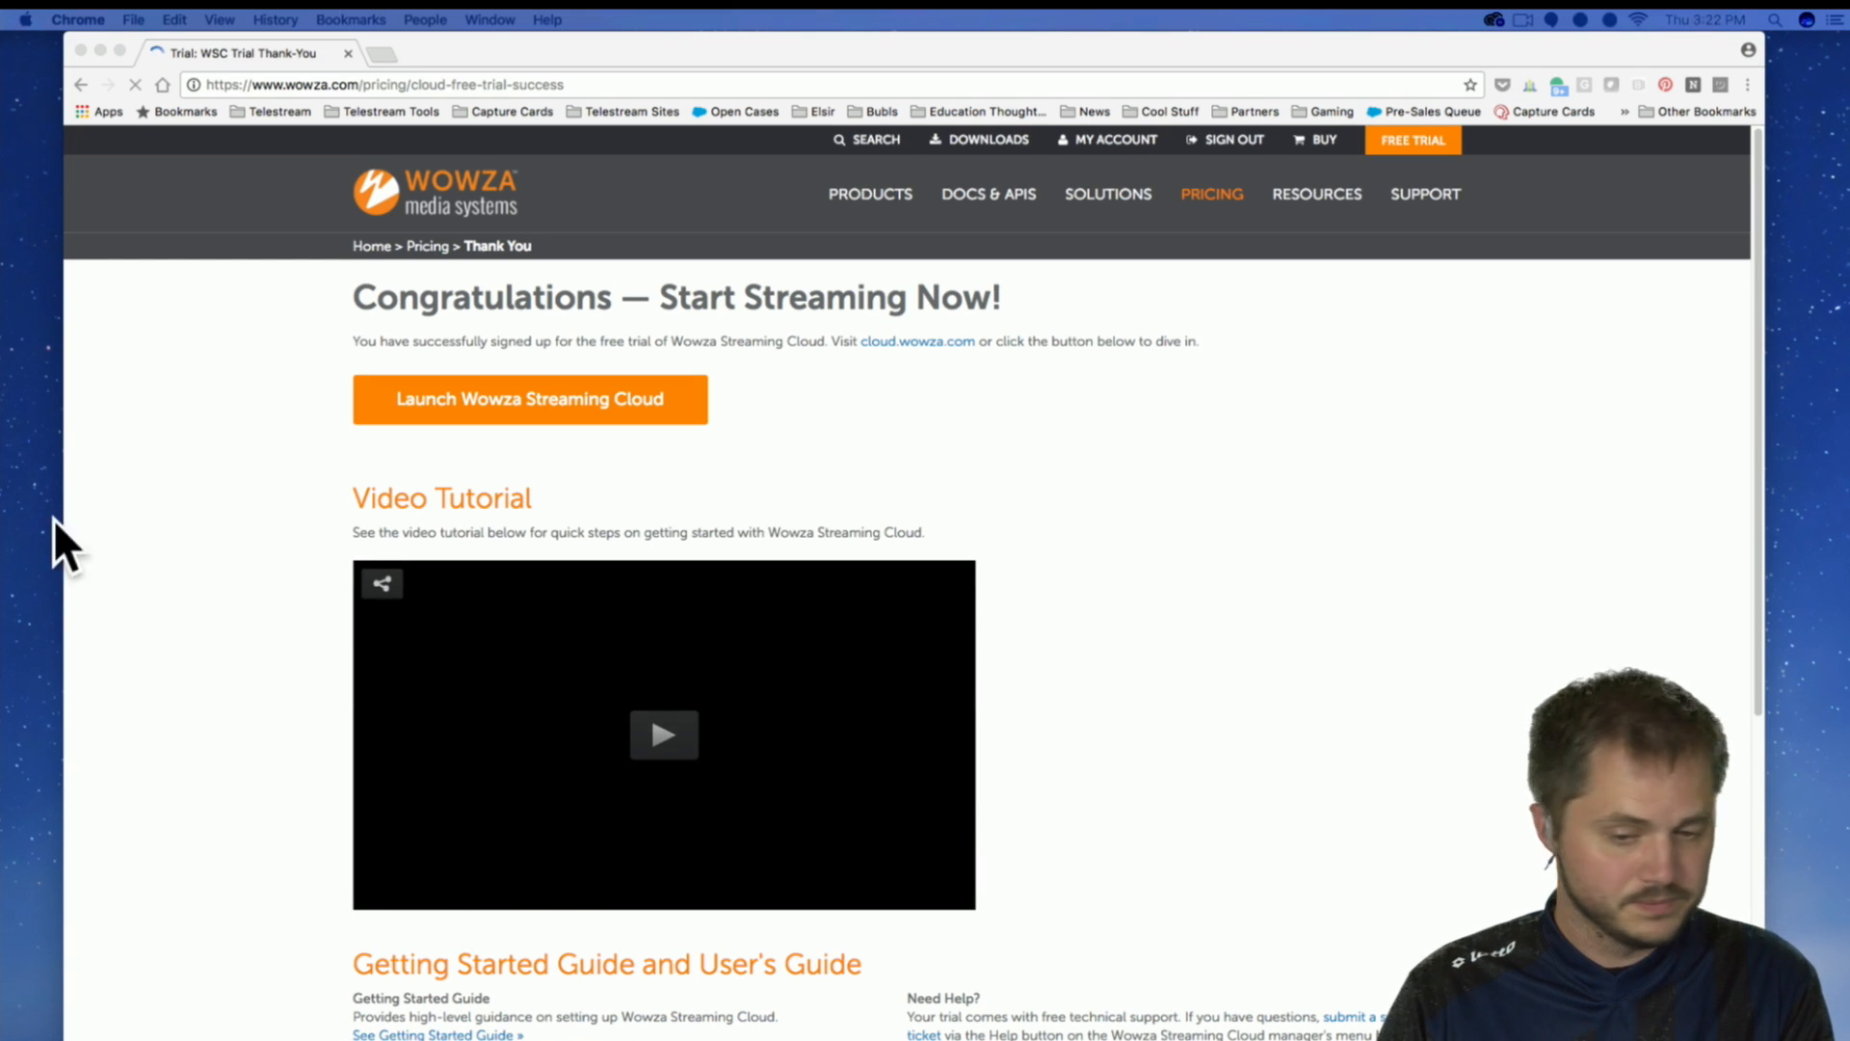
Play the getting-started video tutorial on the trial thank-you page and lower the system volume.
scroll(1222, 644, "down", 5)
scroll(1222, 643, "up", 2)
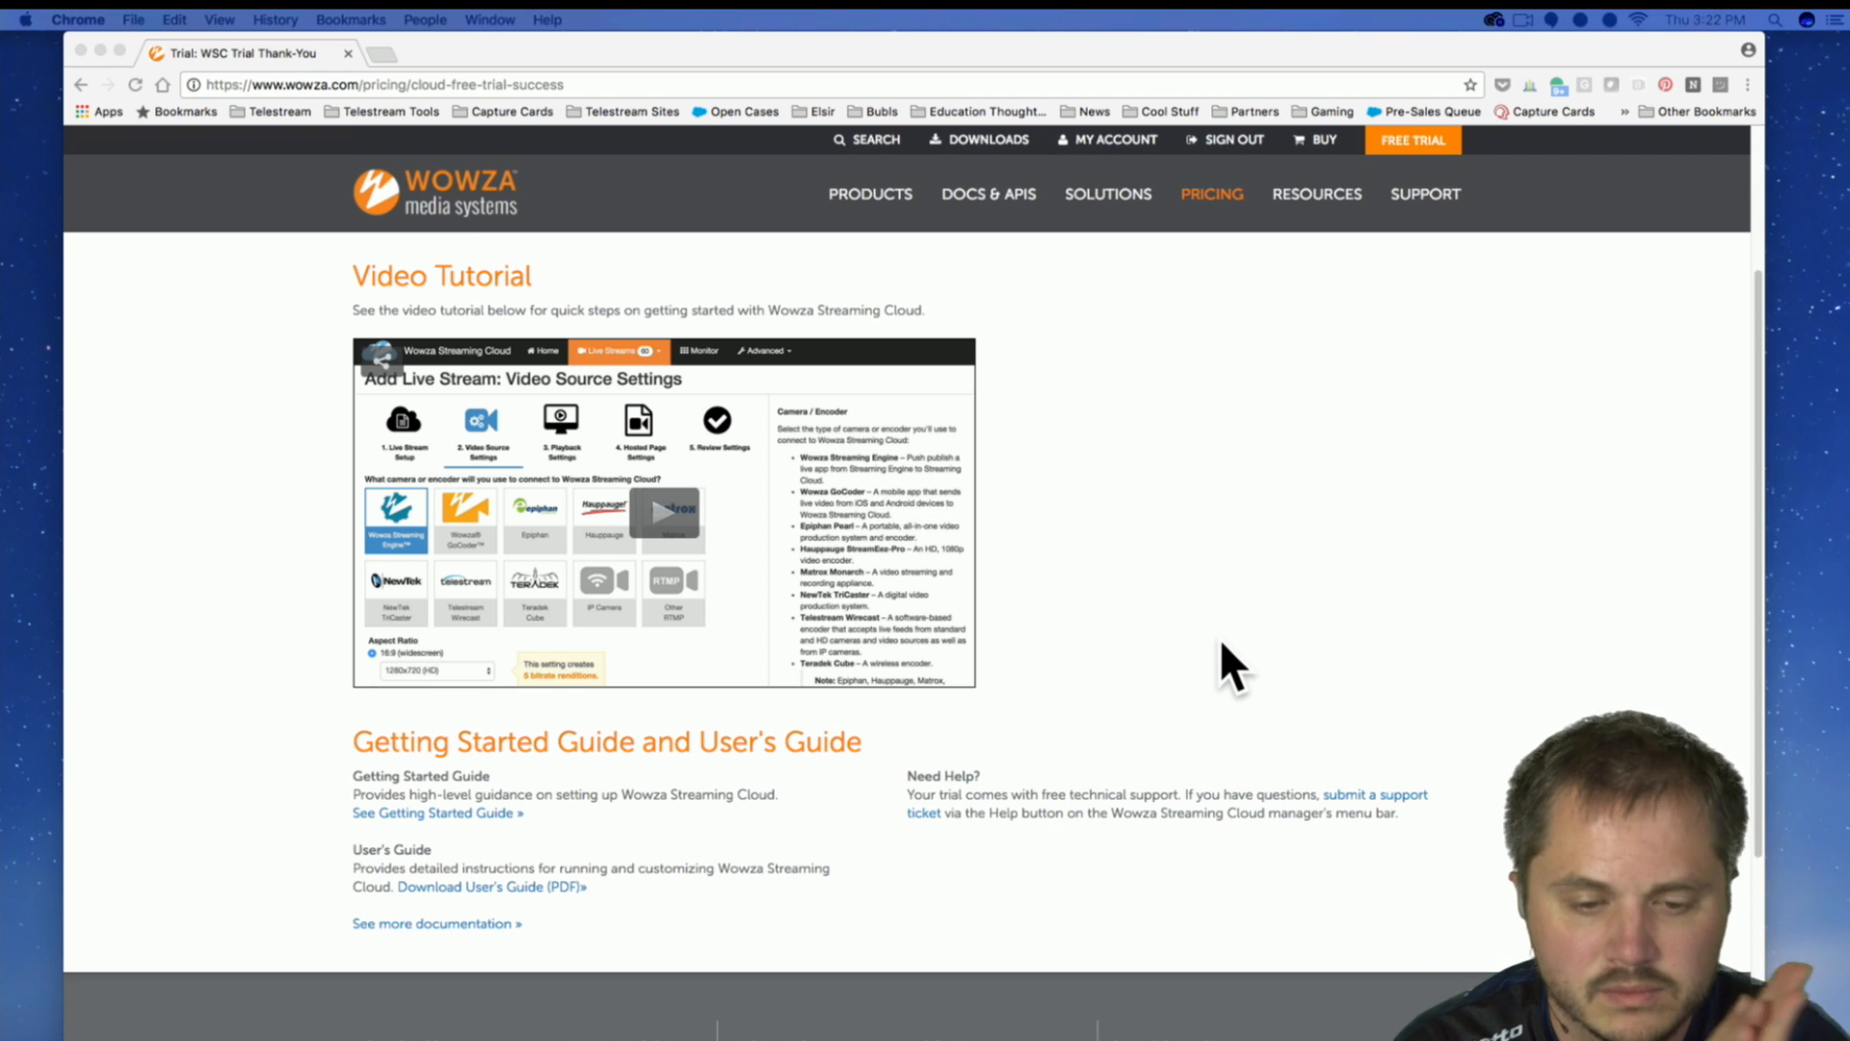
scroll(1208, 644, "up", 1)
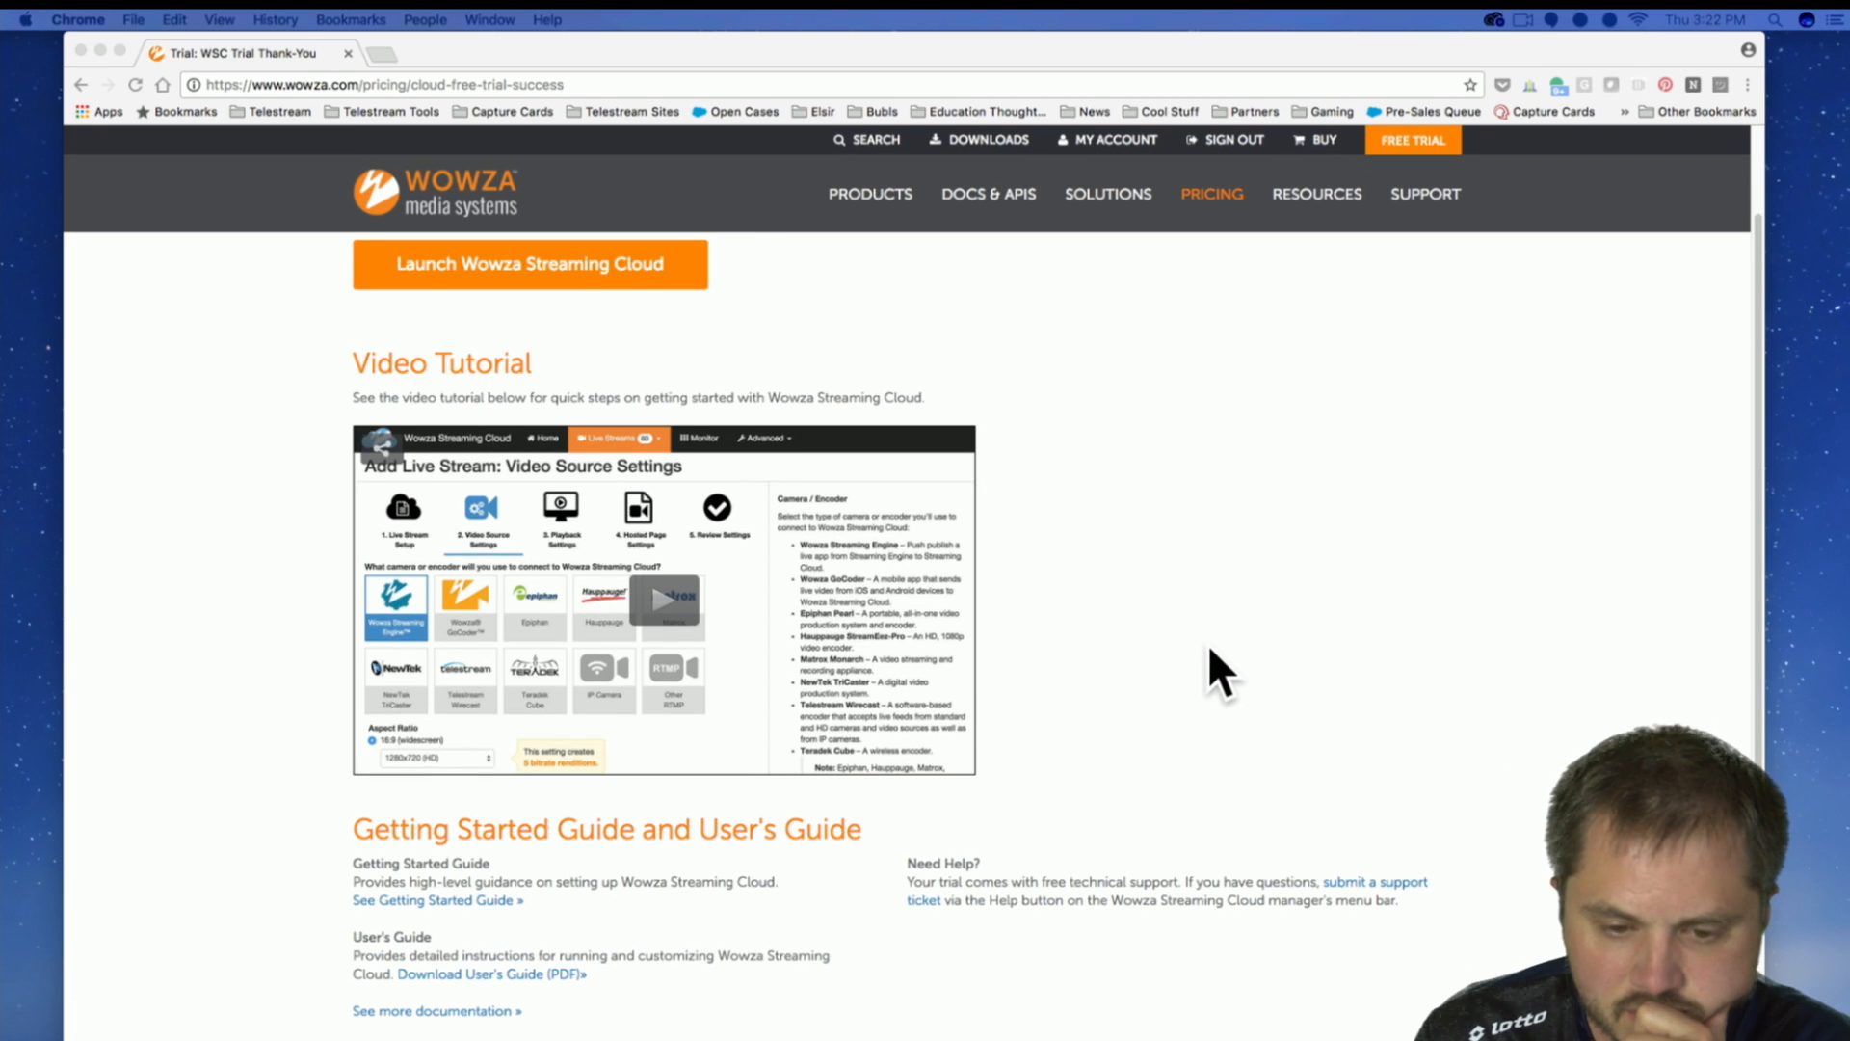
left_click(663, 619)
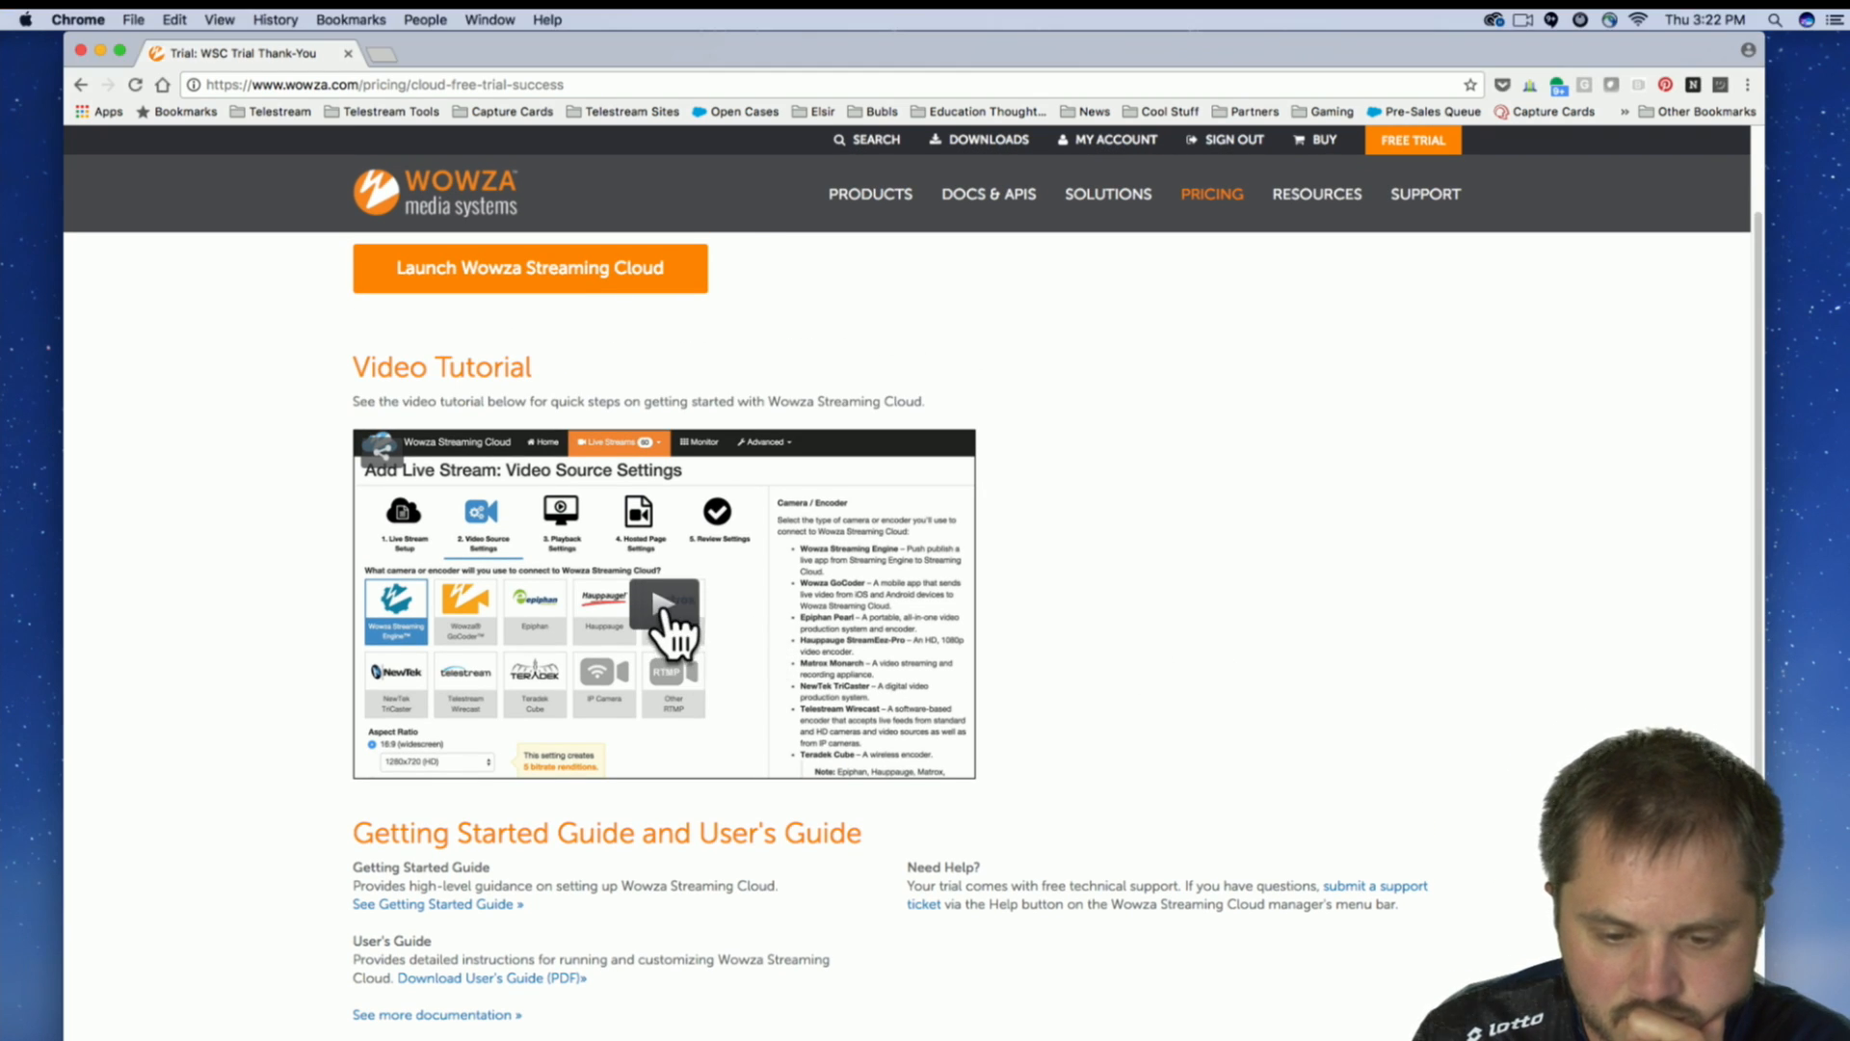
left_click(664, 613)
key("XF86AudioLowerVolume")
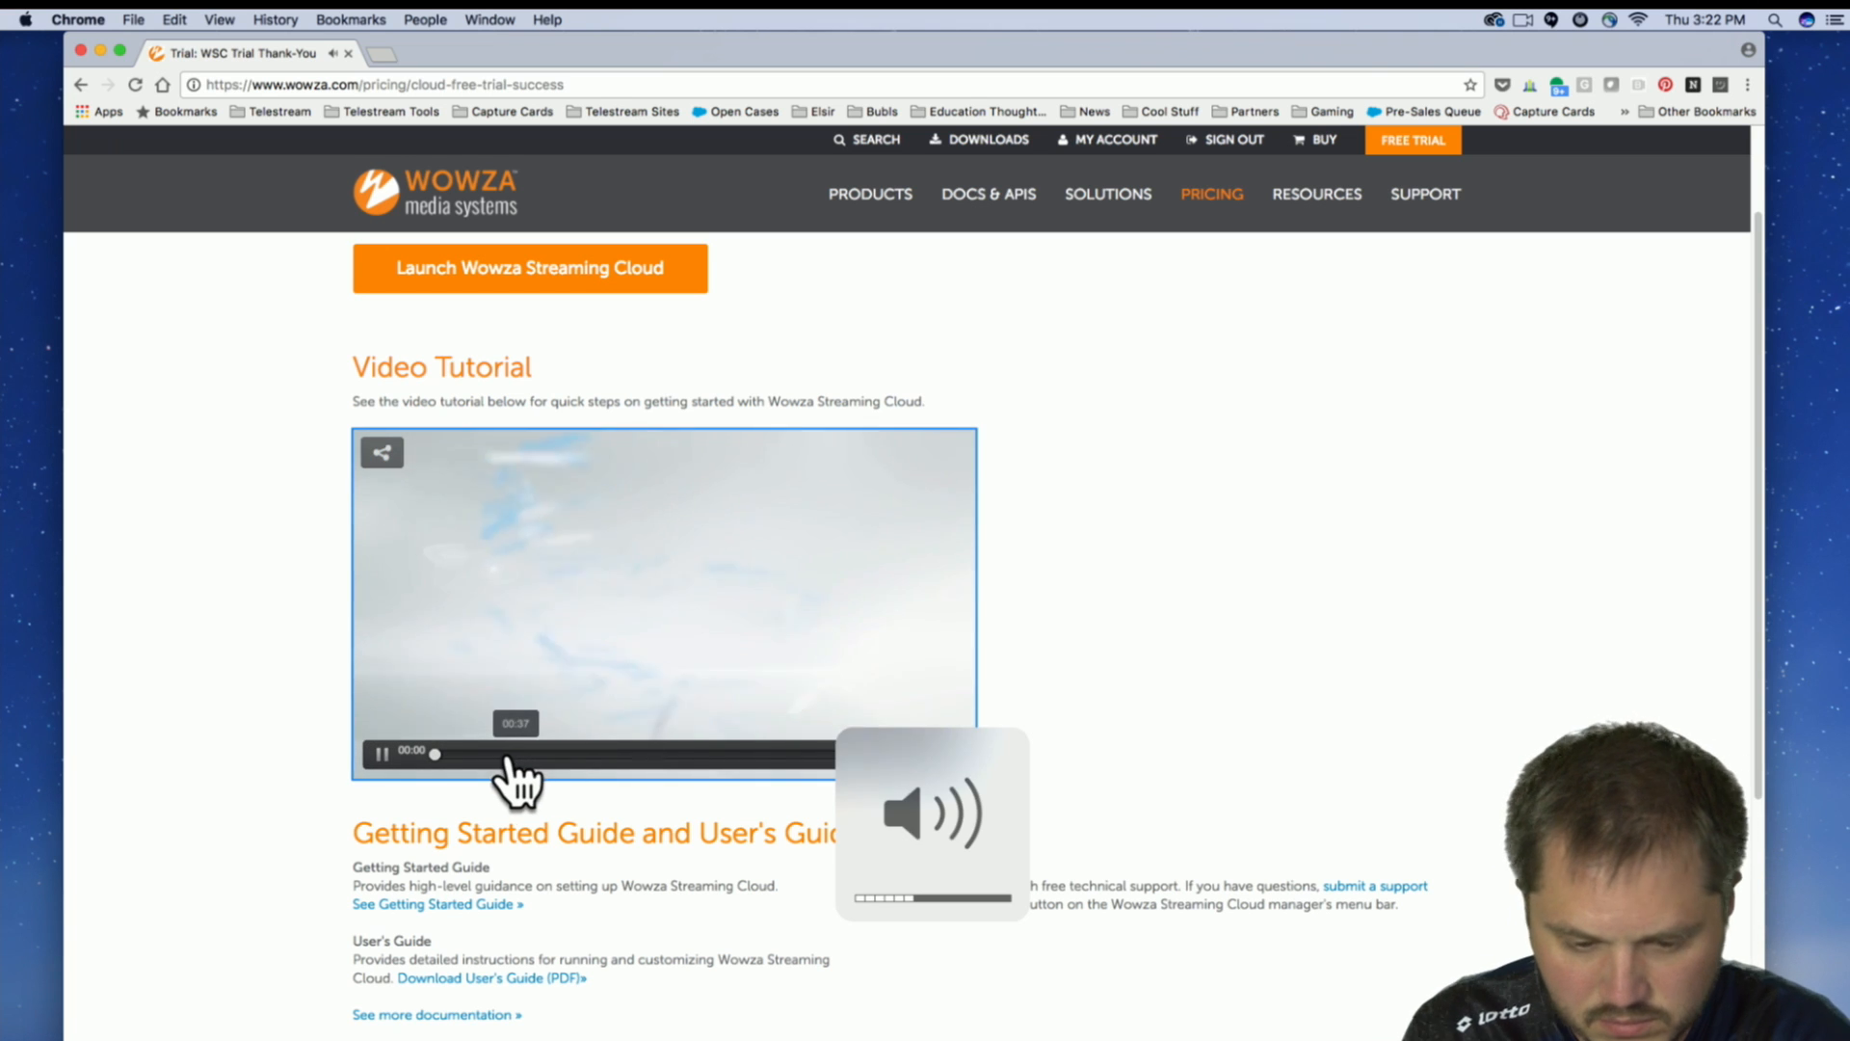
key("XF86AudioLowerVolume")
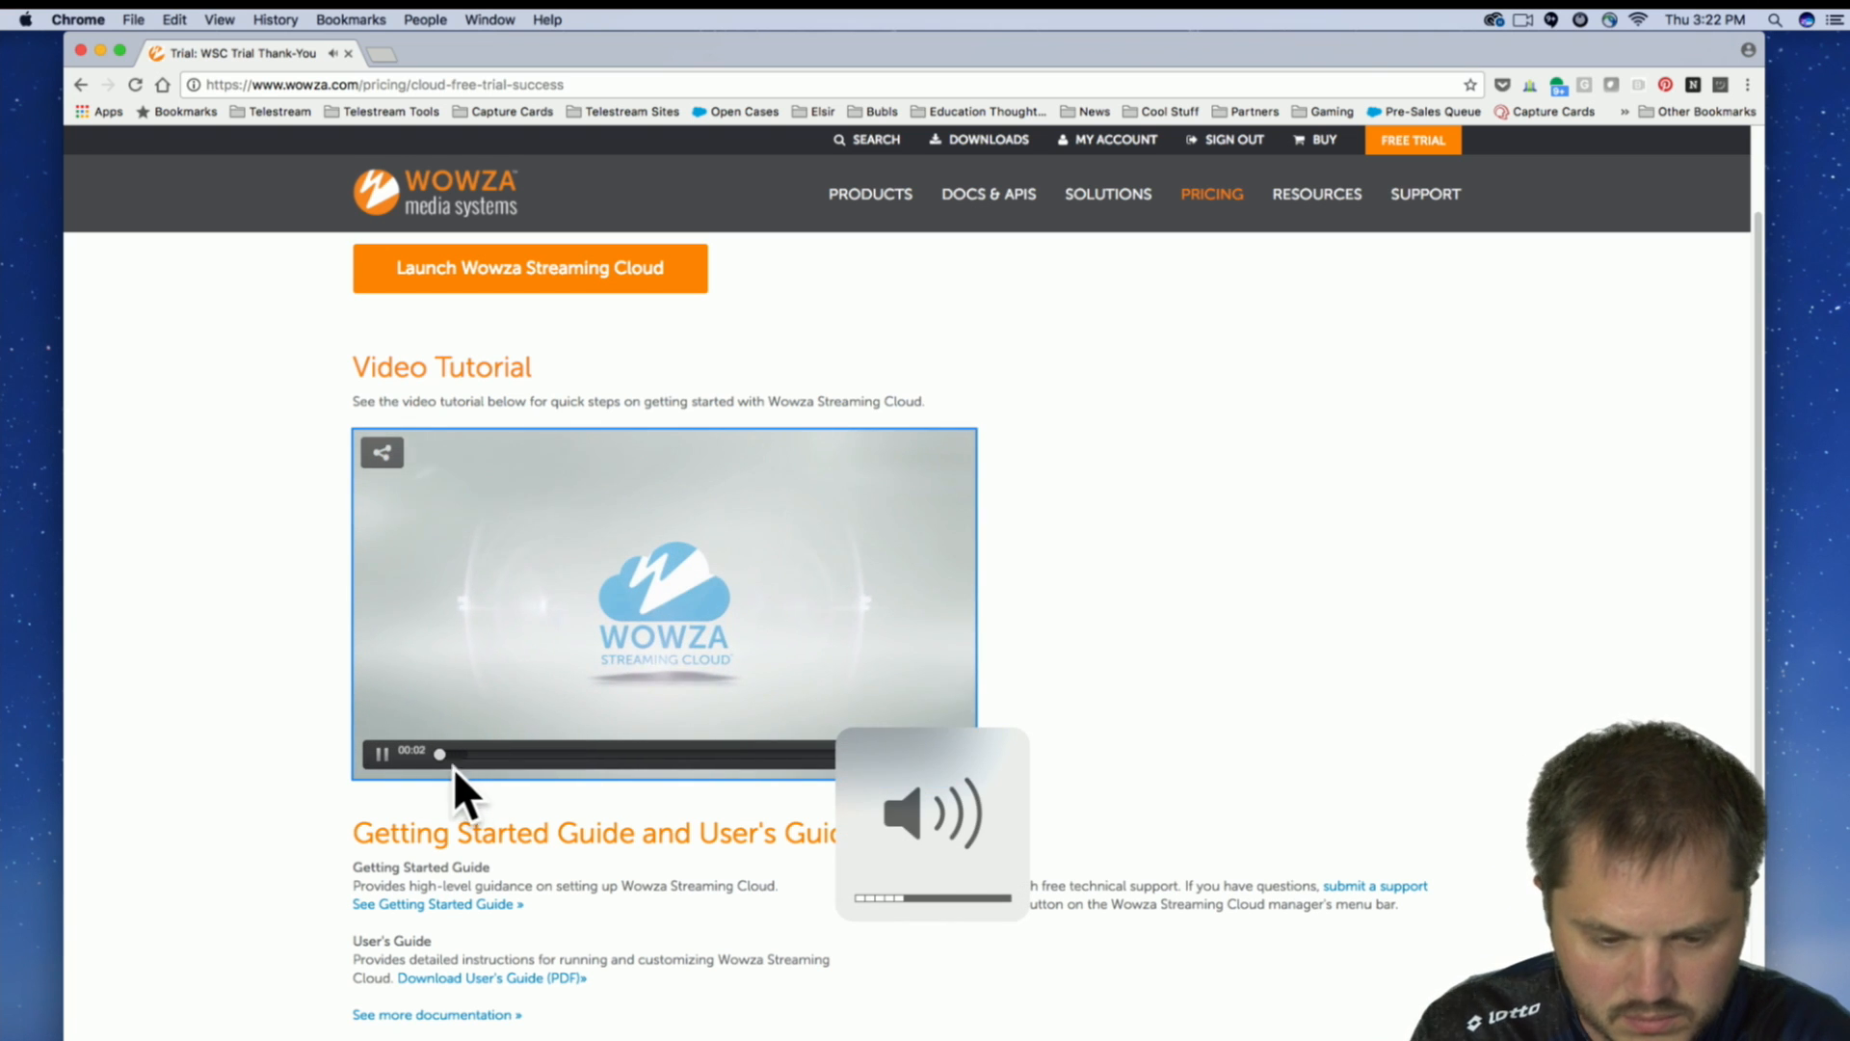
Skip ahead through the tutorial video to about 01:41 and pause it.
left_click(460, 755)
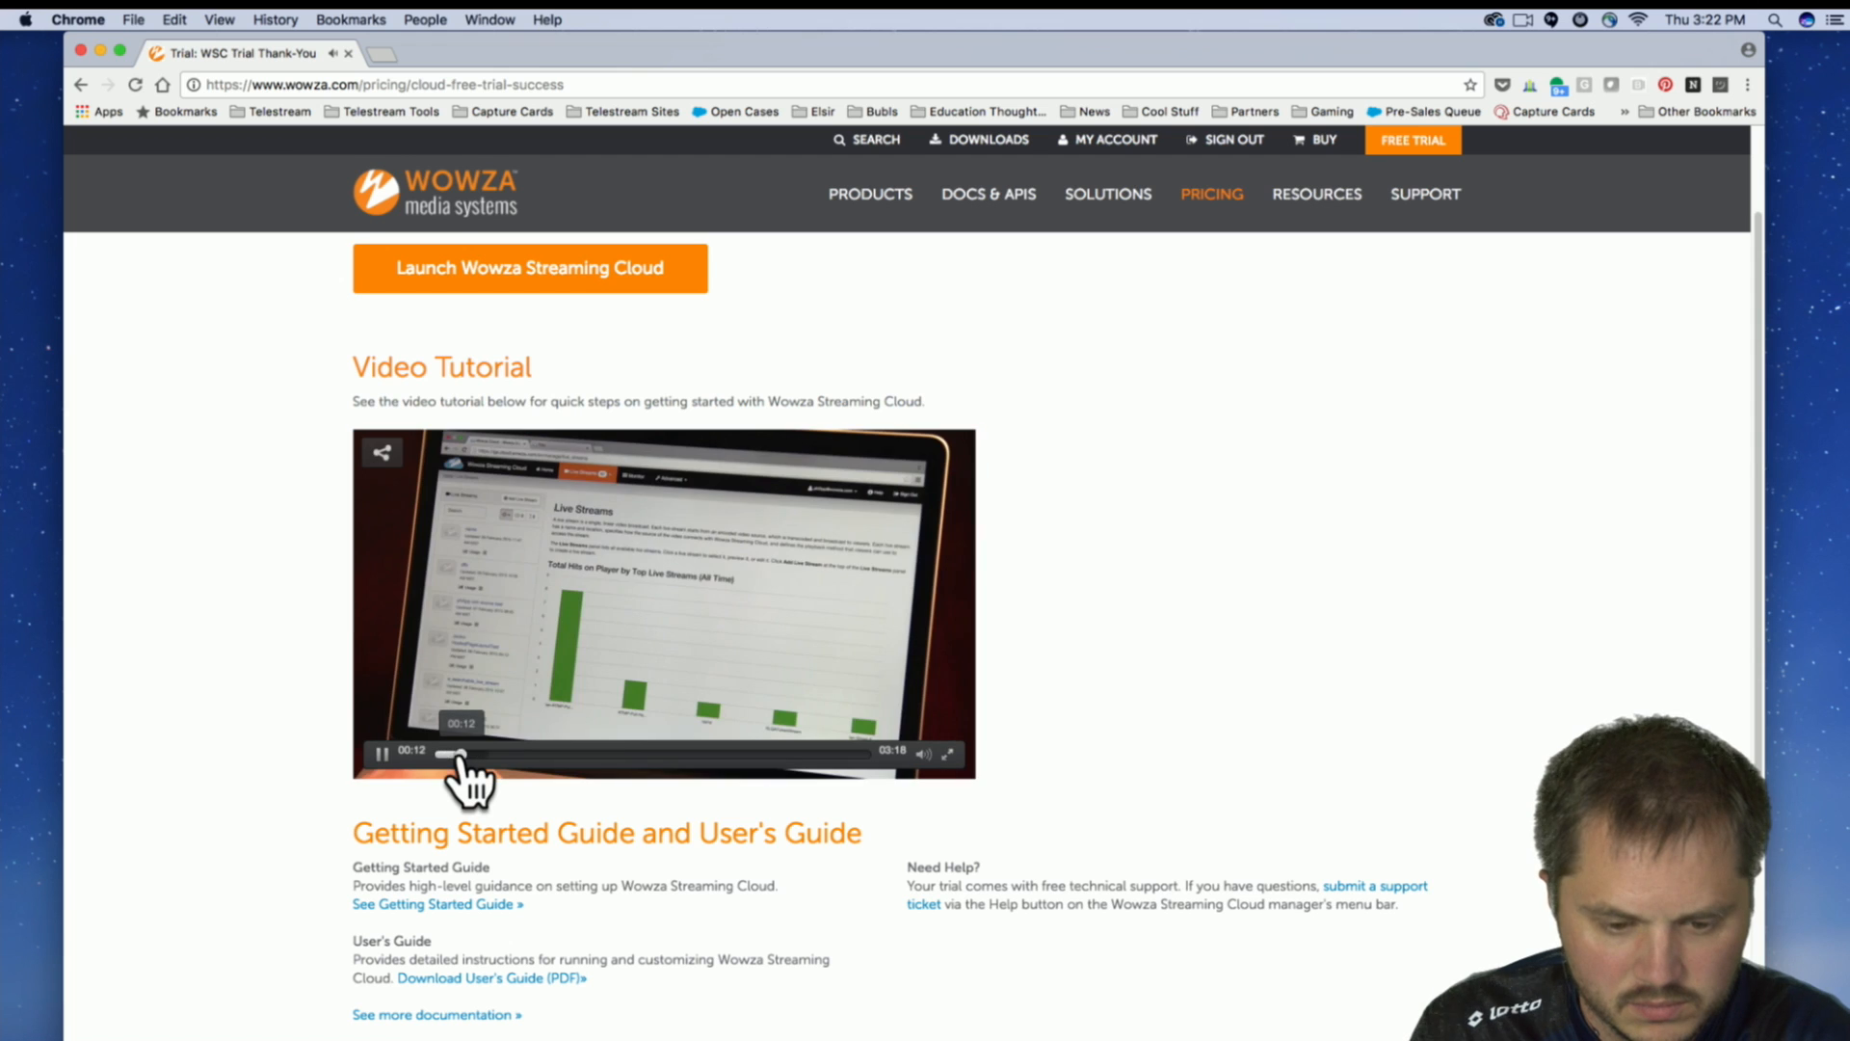
left_click_drag(467, 755, 604, 754)
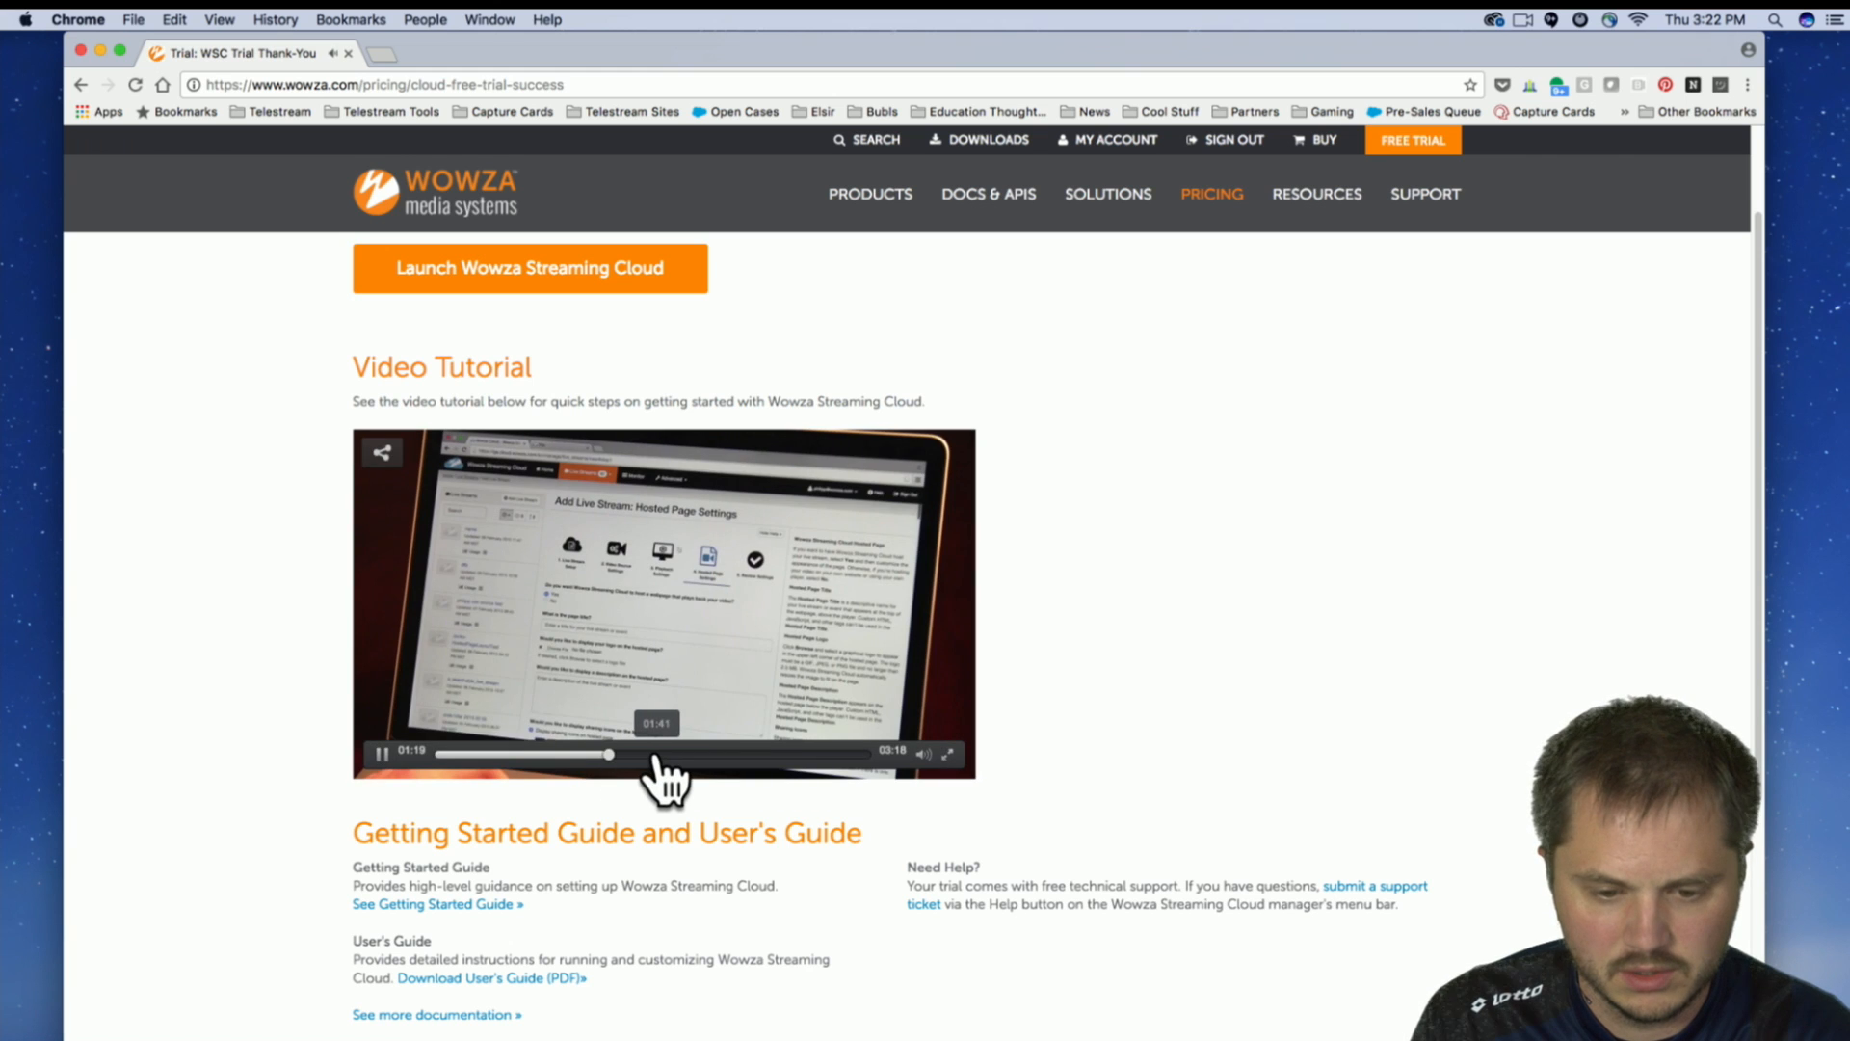
left_click(656, 755)
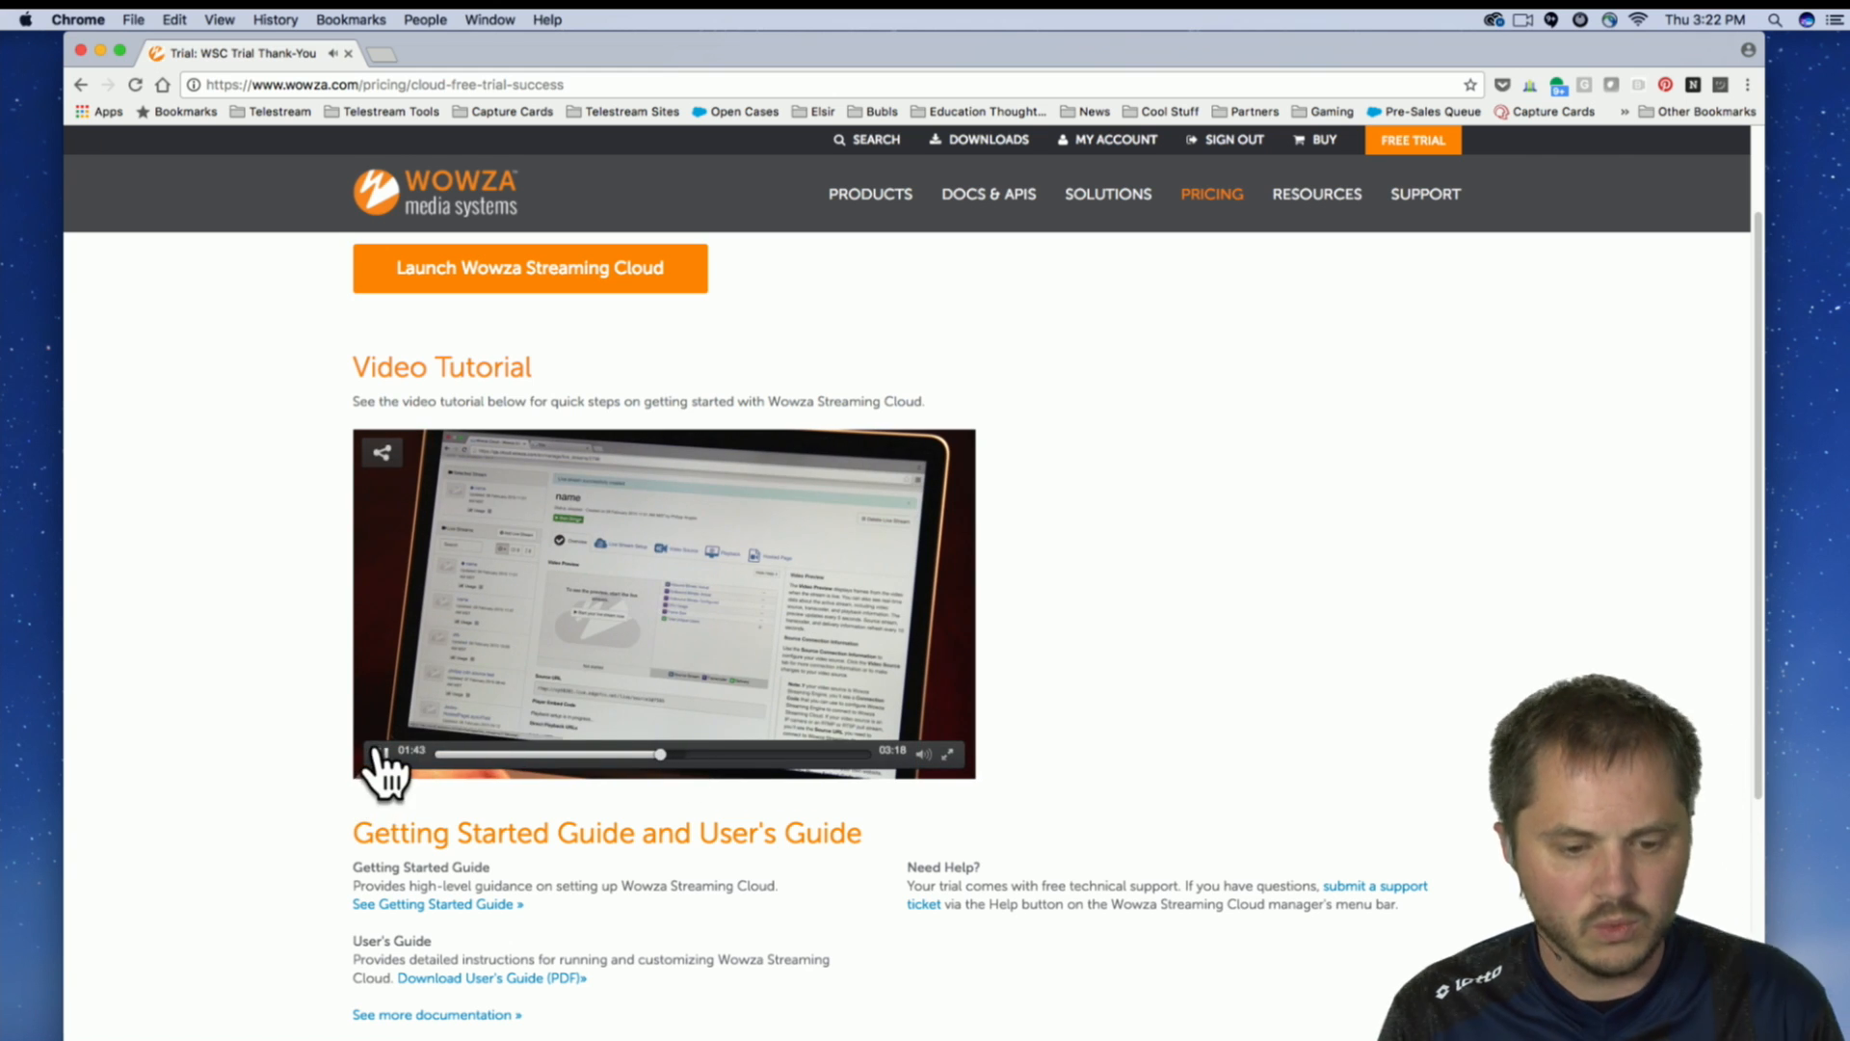
left_click(383, 754)
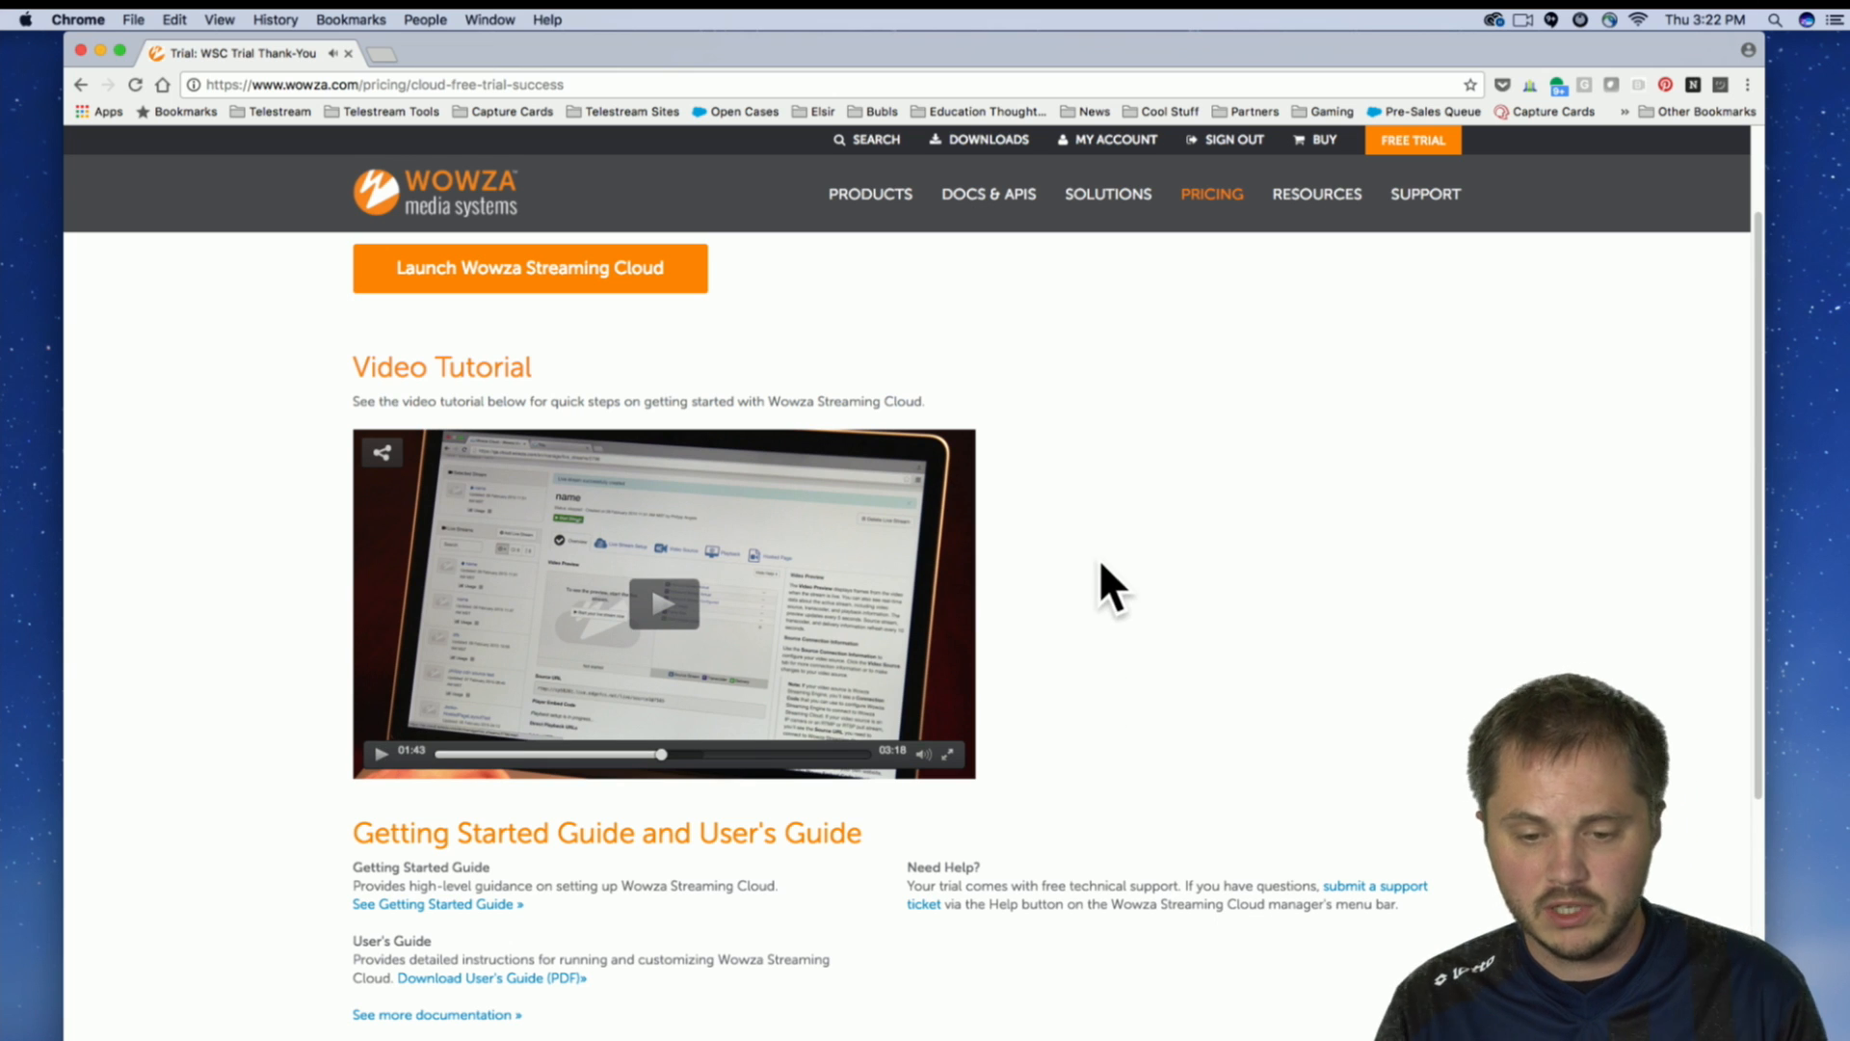
Review the guides on the thank-you page and launch Wowza Streaming Cloud.
scroll(1112, 541, "down", 2)
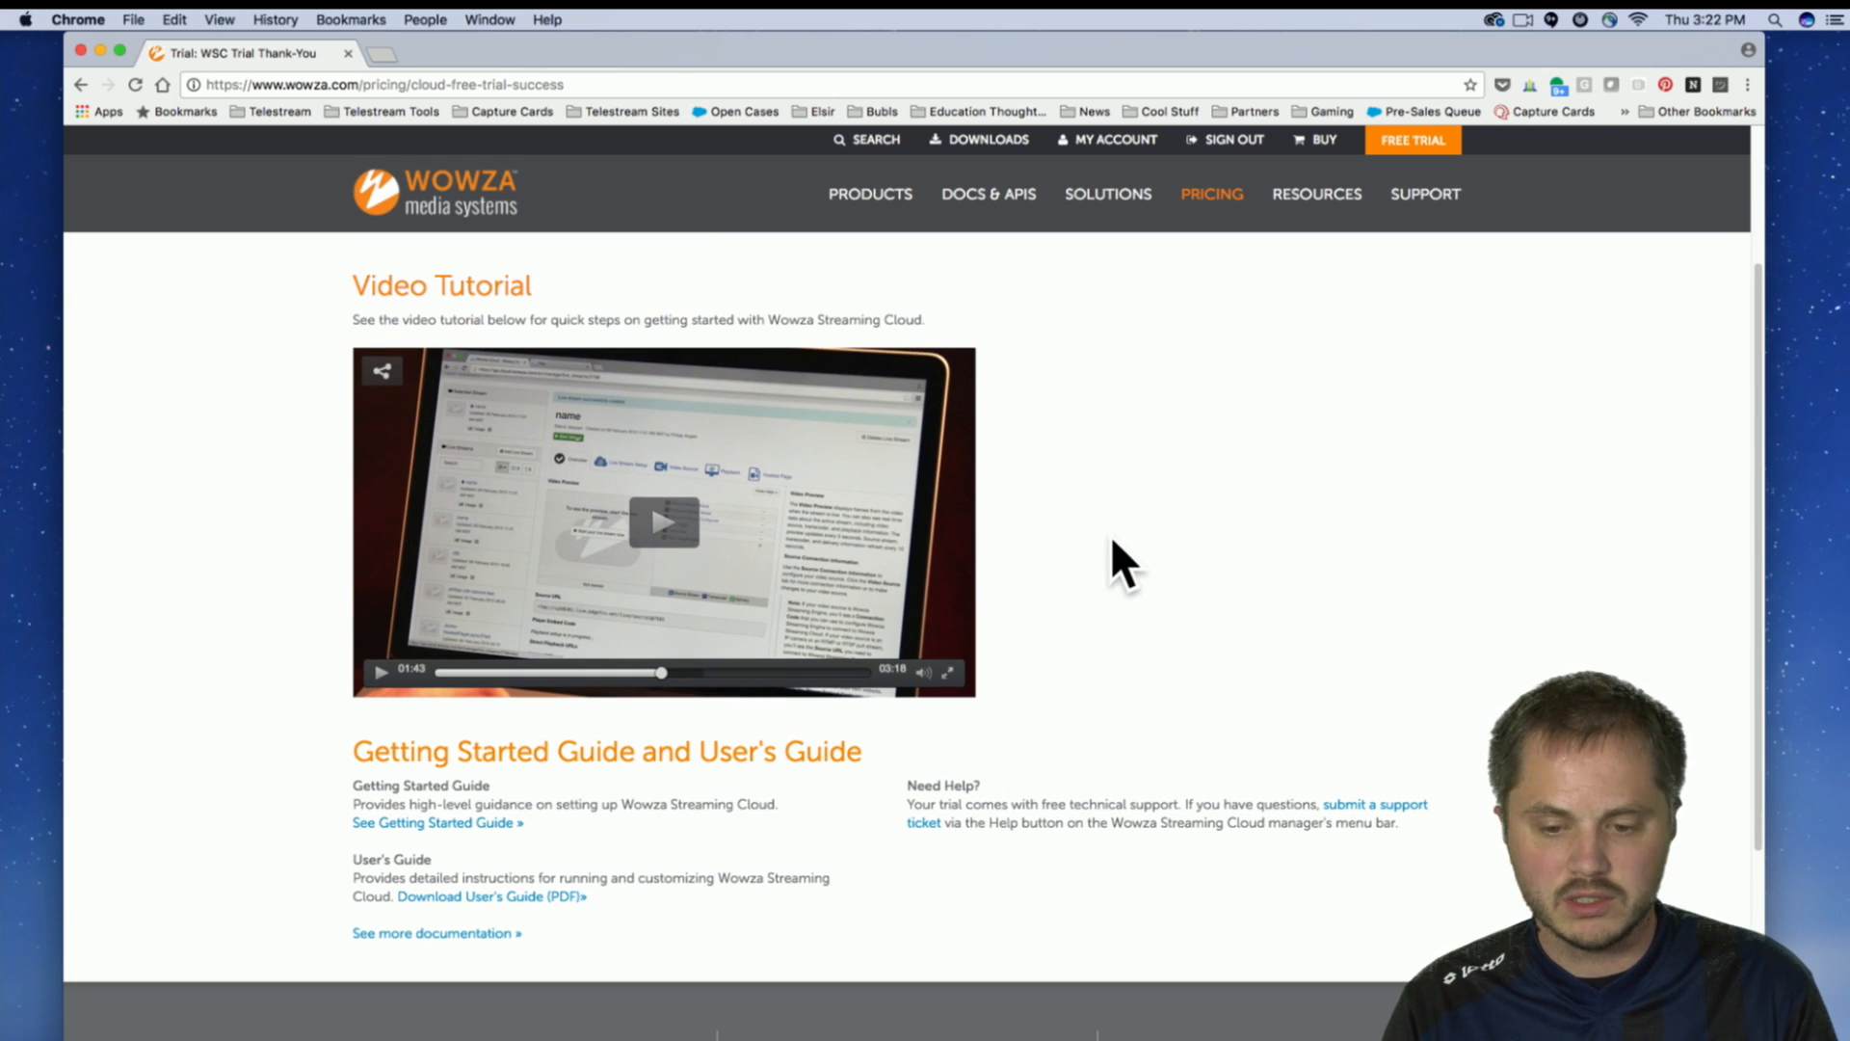
scroll(1240, 607, "down", 3)
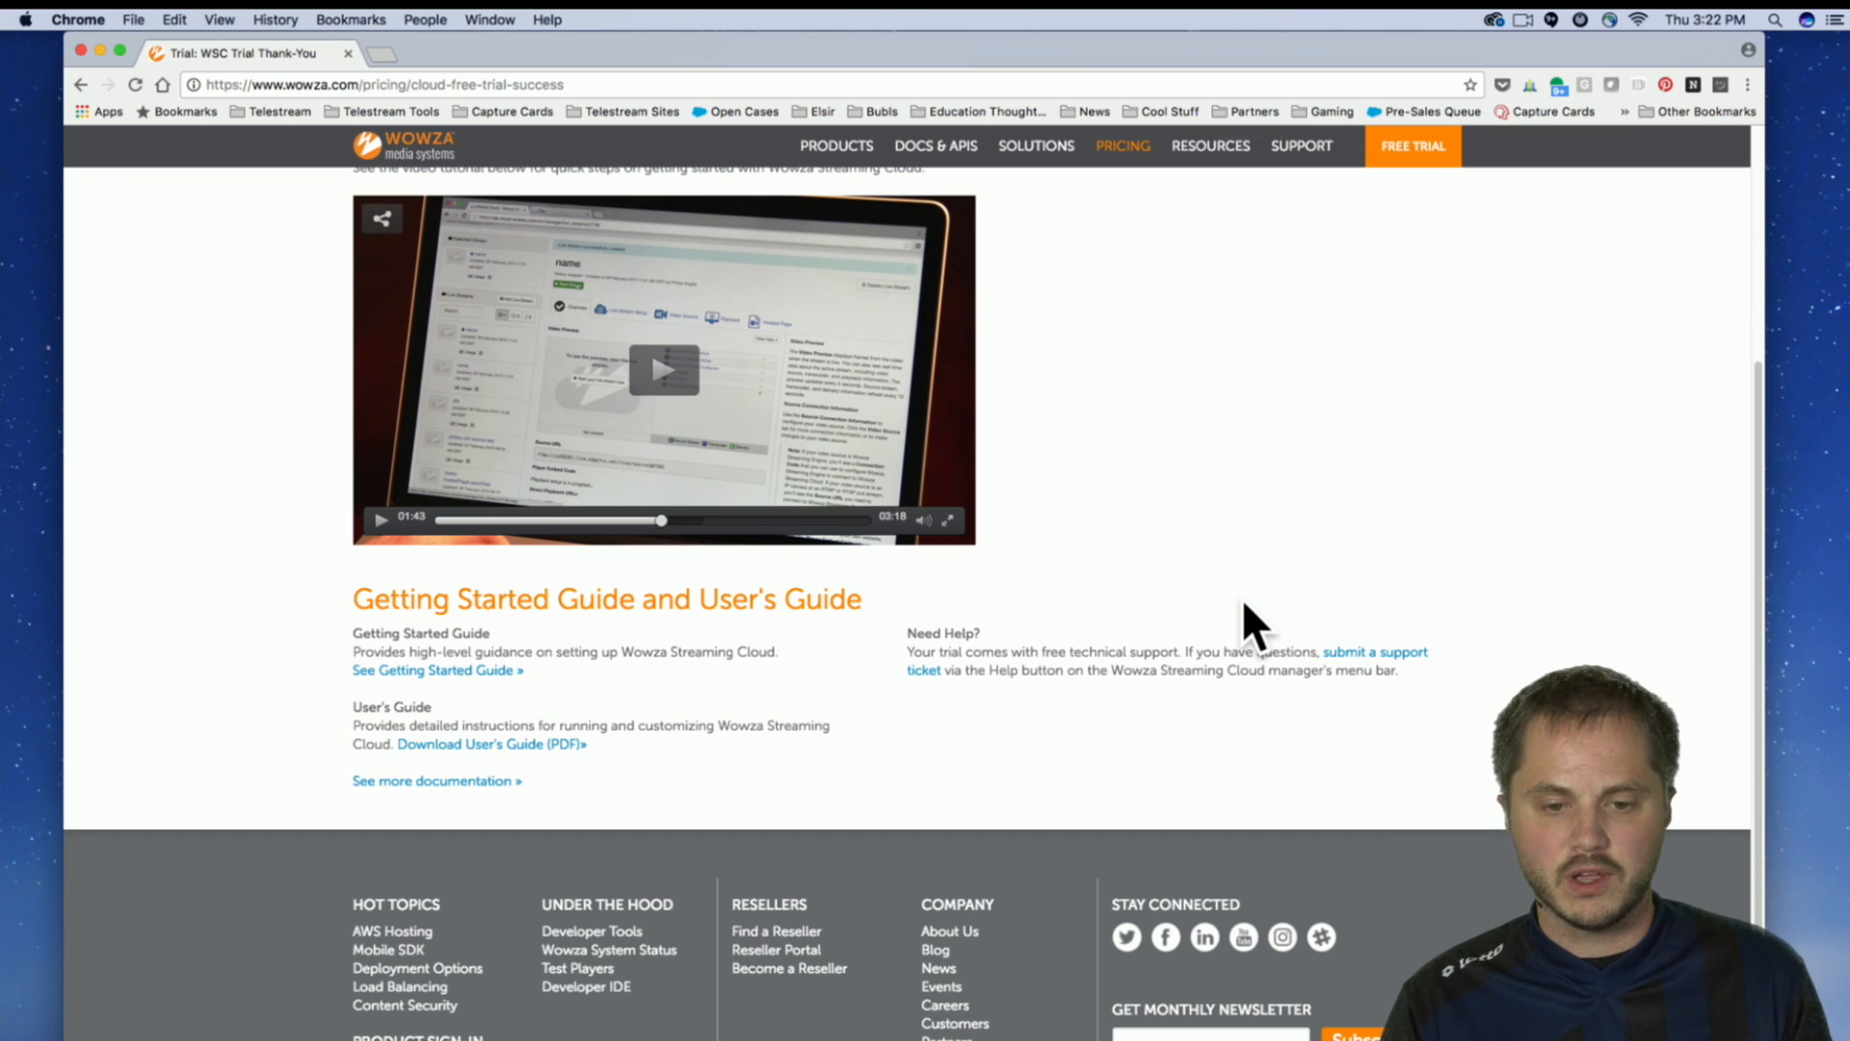
scroll(1219, 588, "up", 8)
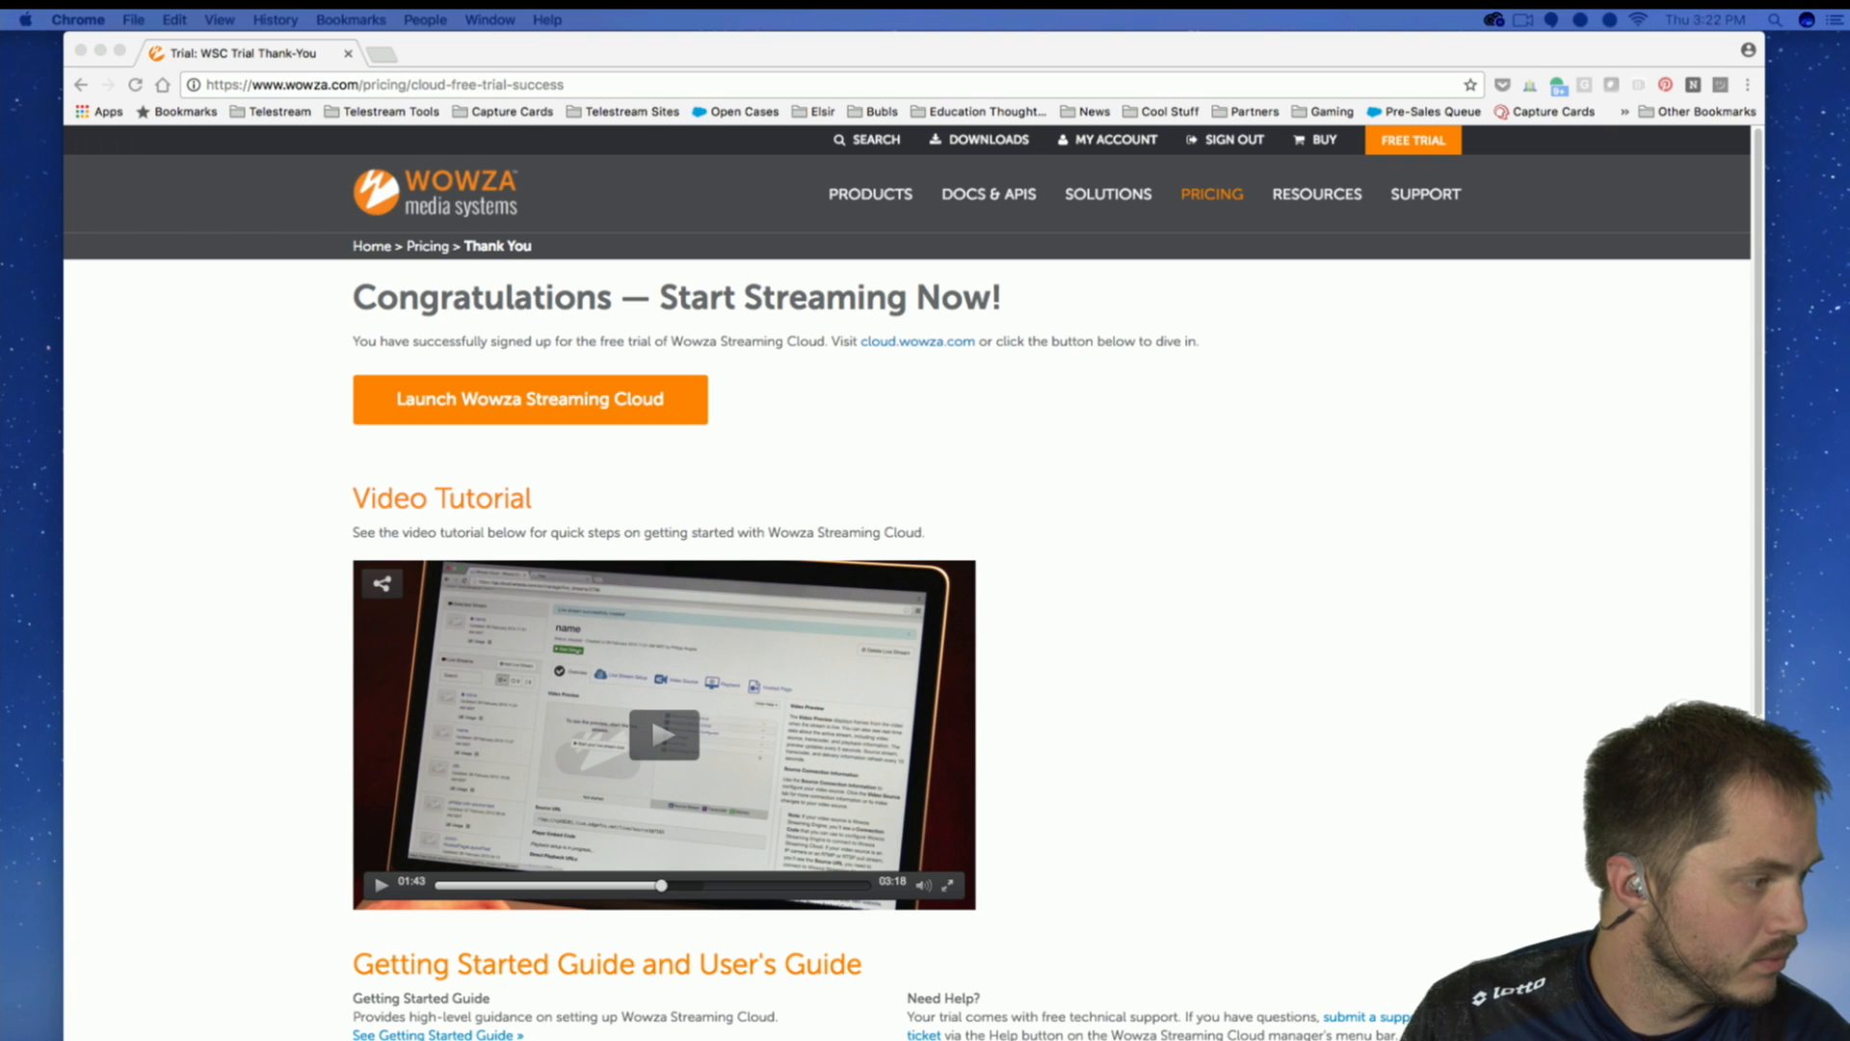
left_click(523, 391)
left_click(559, 403)
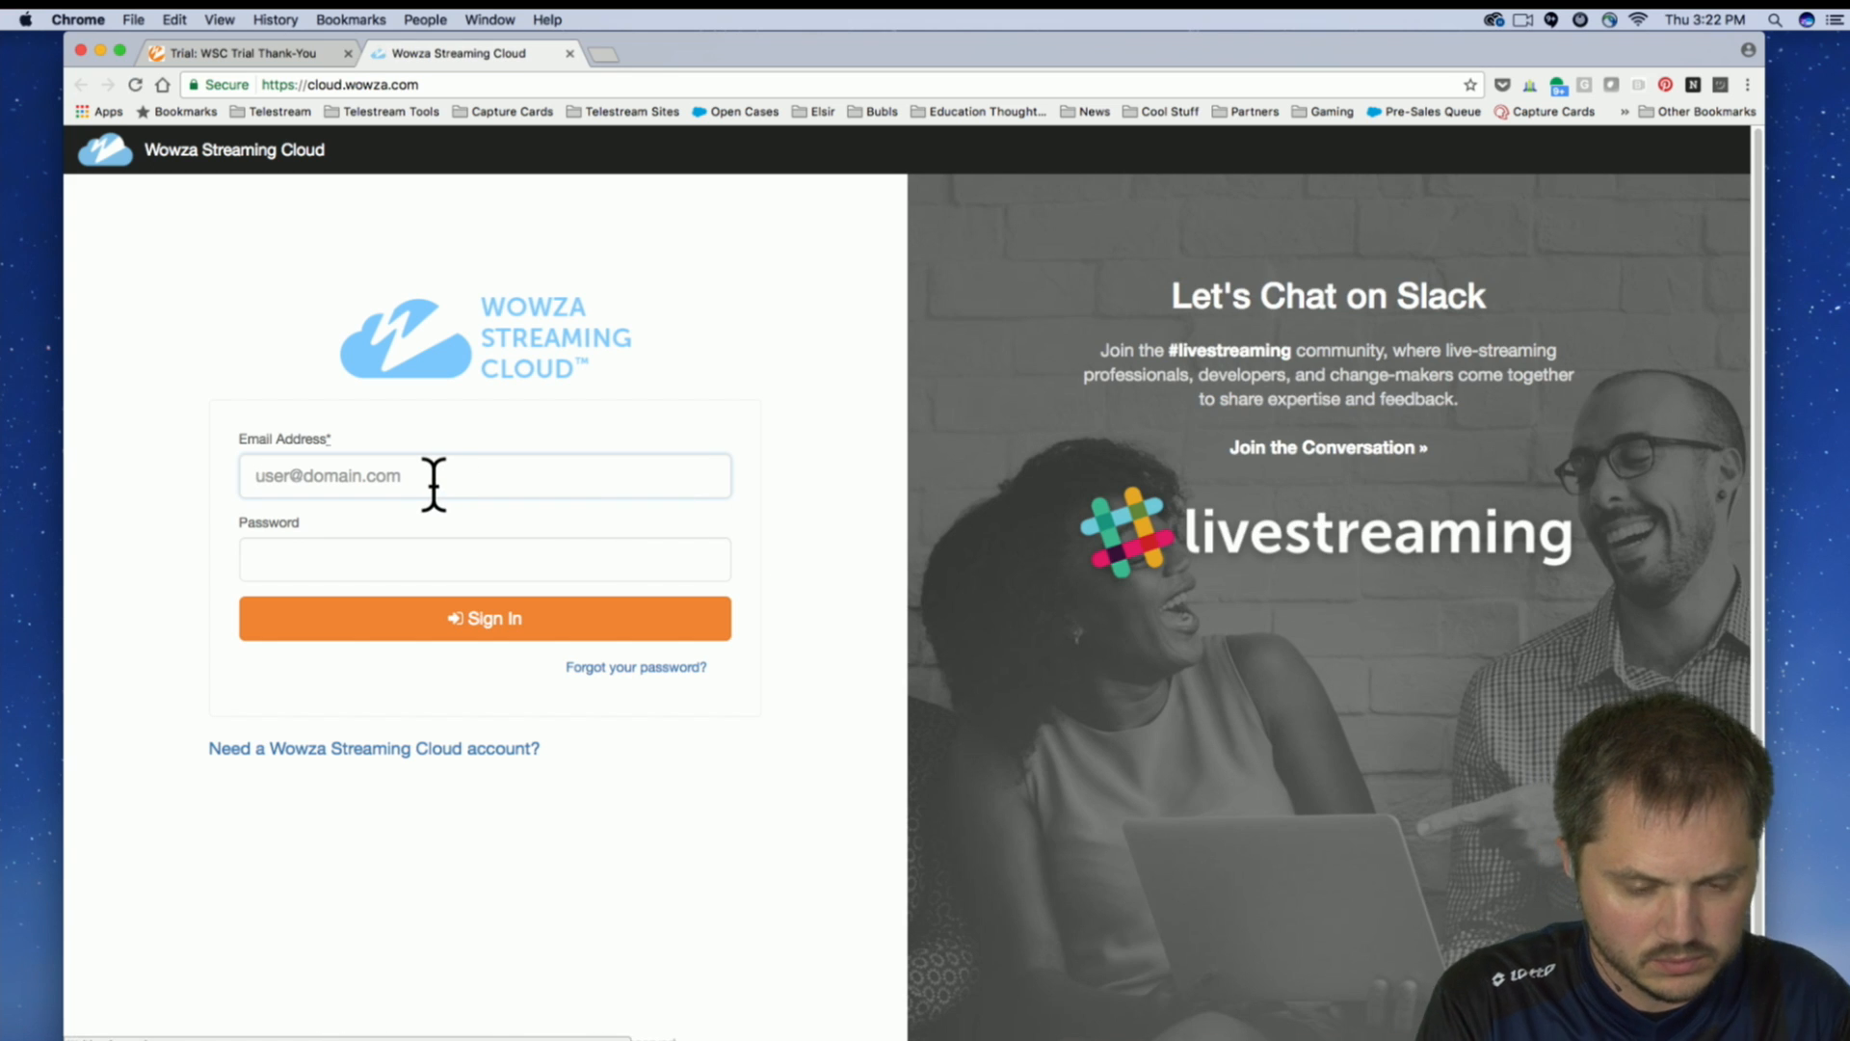
Sign in to Wowza Streaming Cloud with the account's email address and password.
key("Tab")
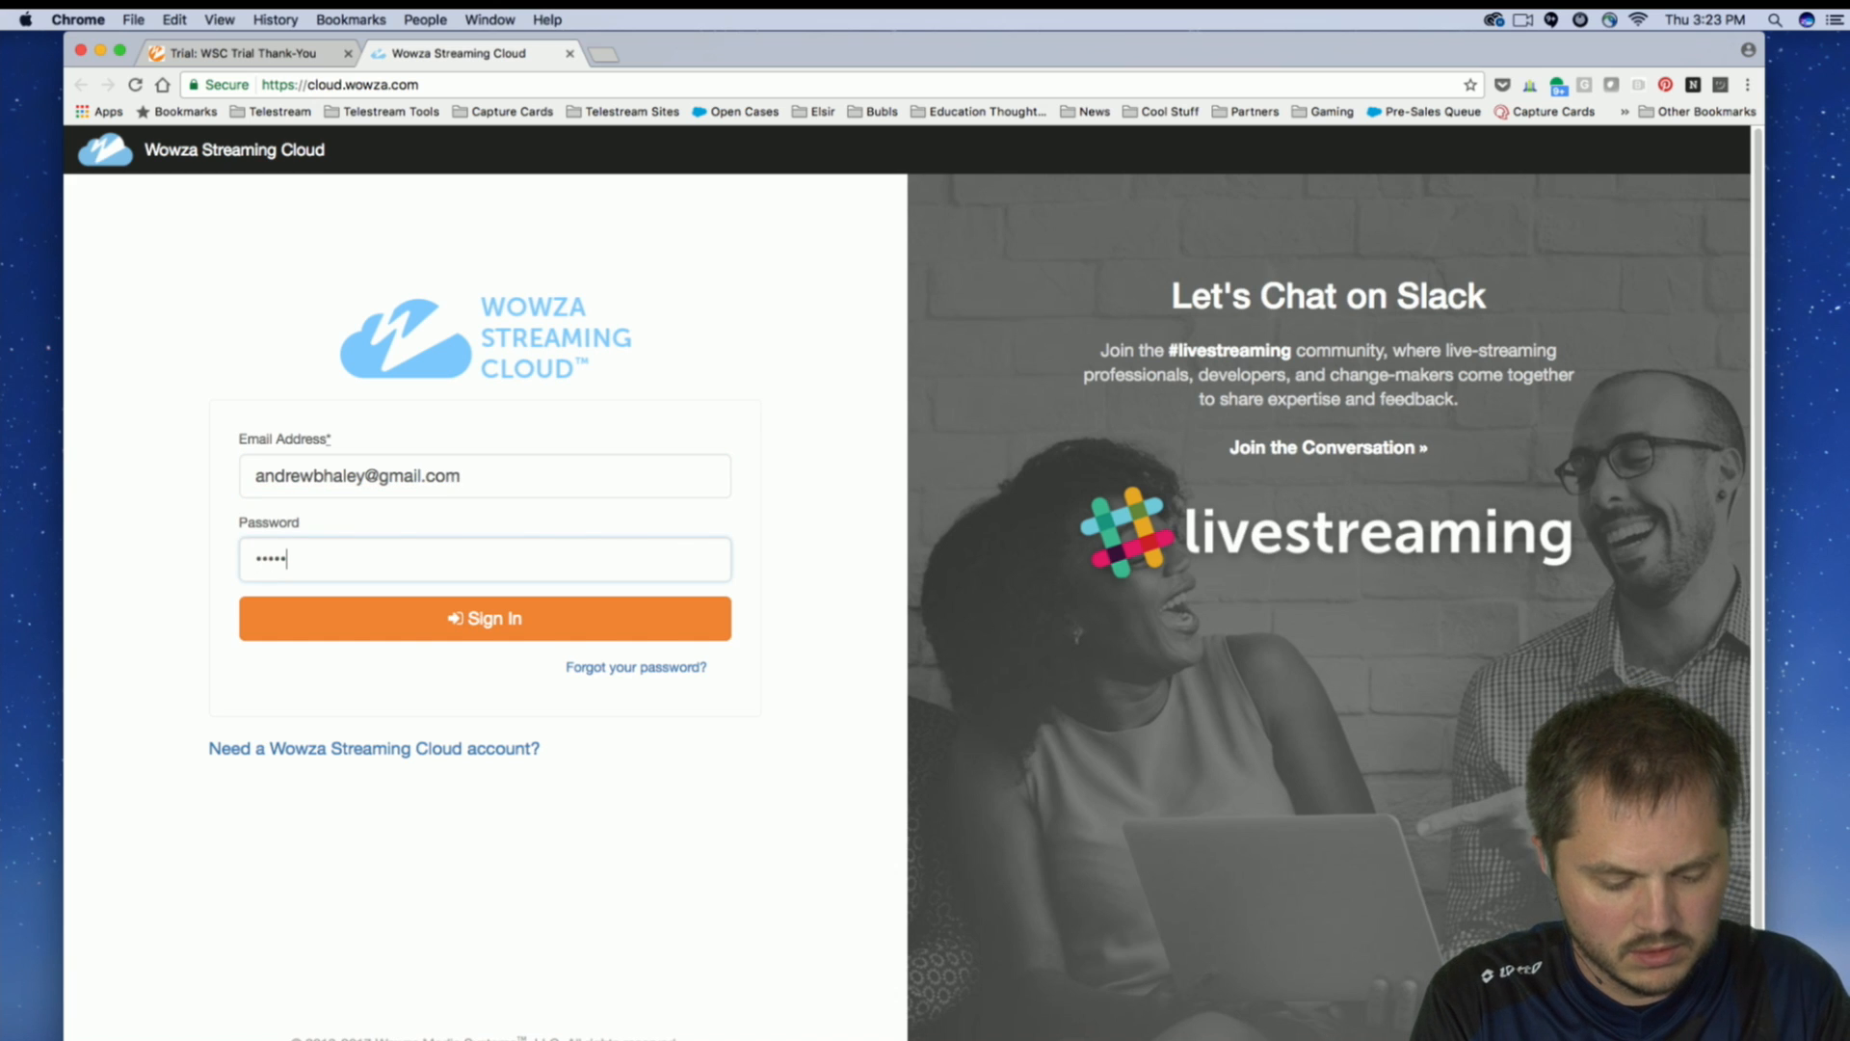
type("•••••••••••")
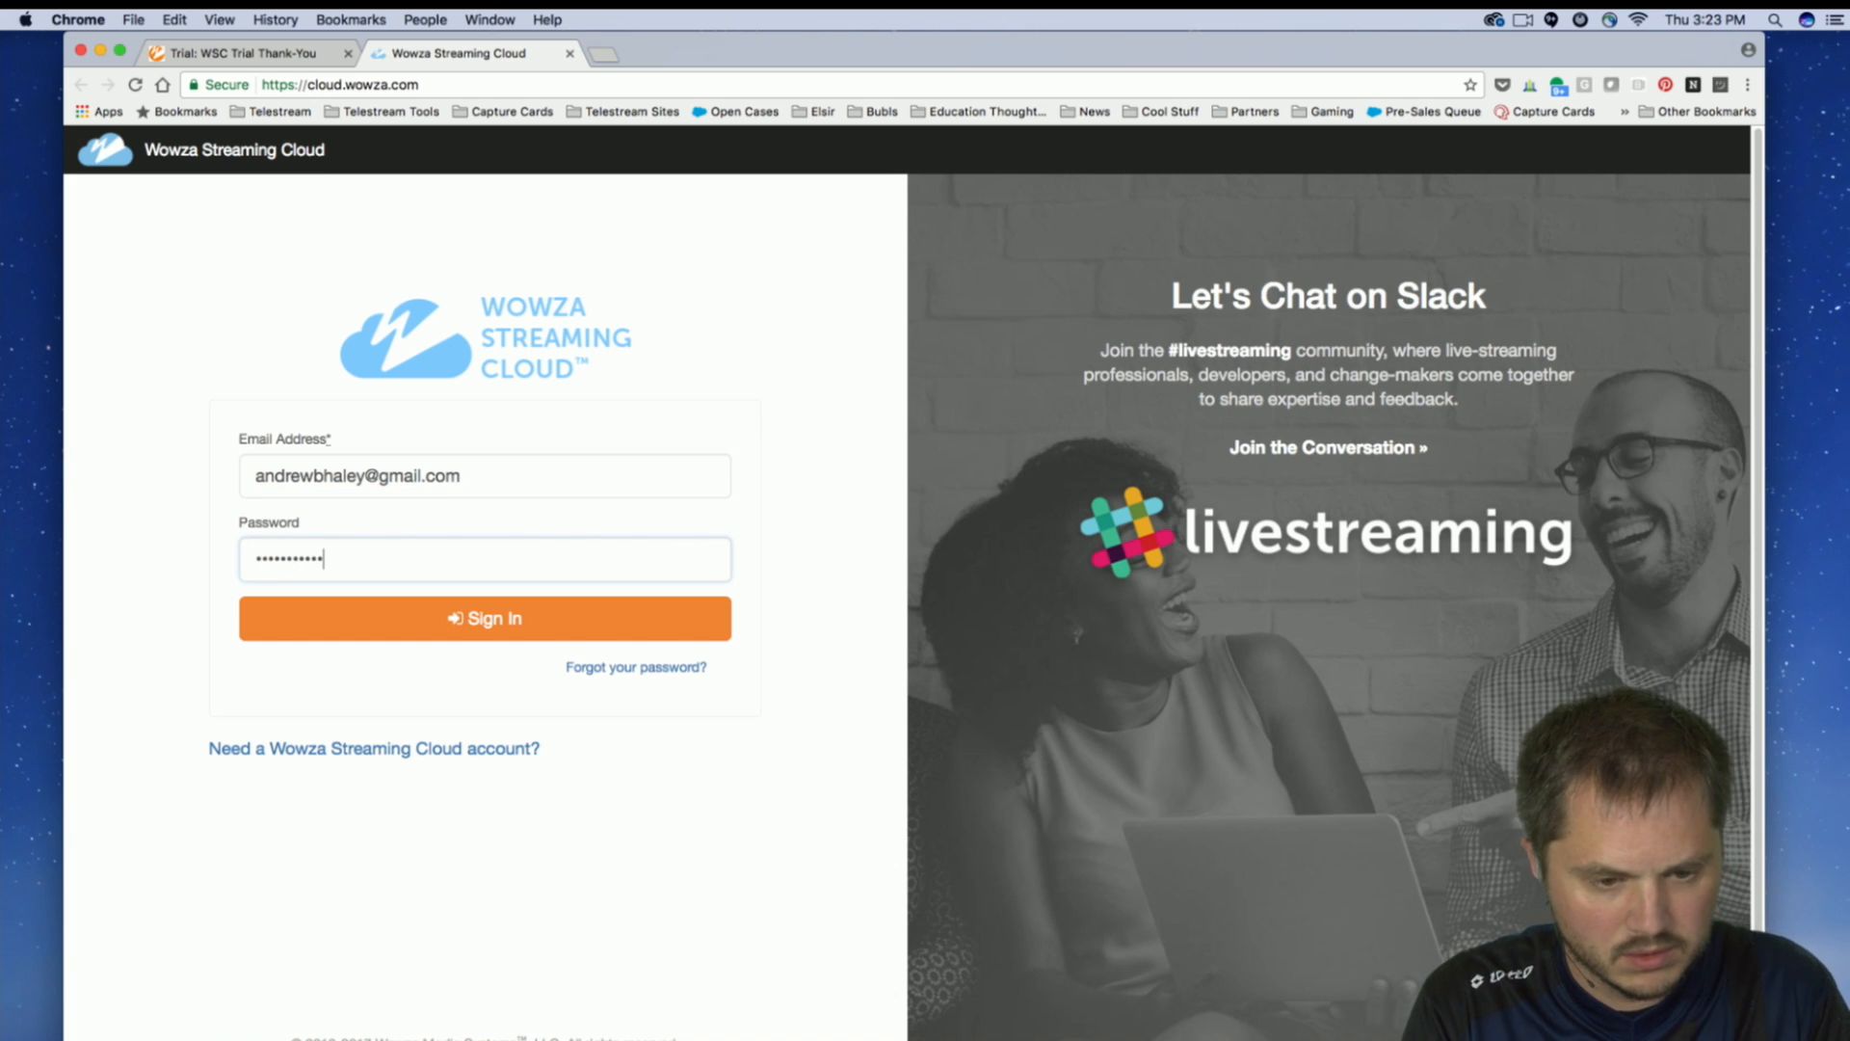
key("Return")
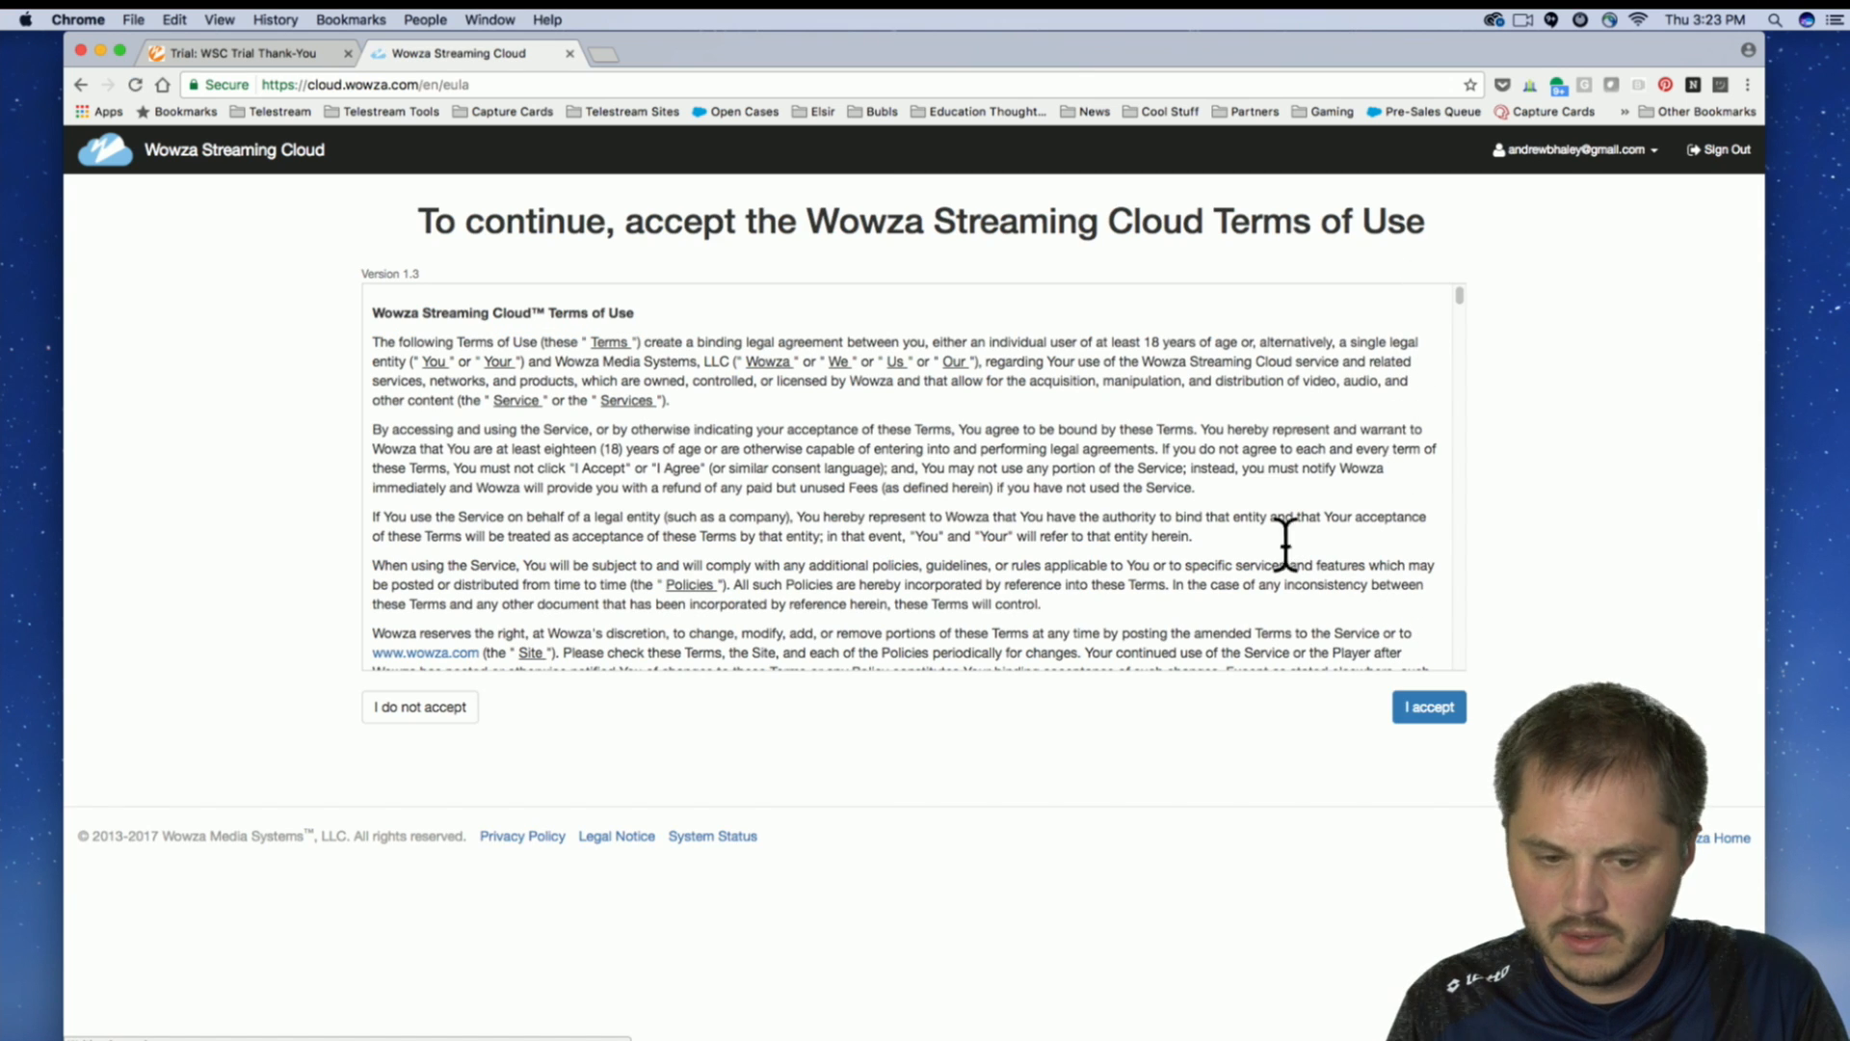
Go through the Wowza Streaming Cloud Terms of Use to the end, accept them, and look over the home page.
left_click_drag(1460, 292, 1457, 670)
left_click(1443, 706)
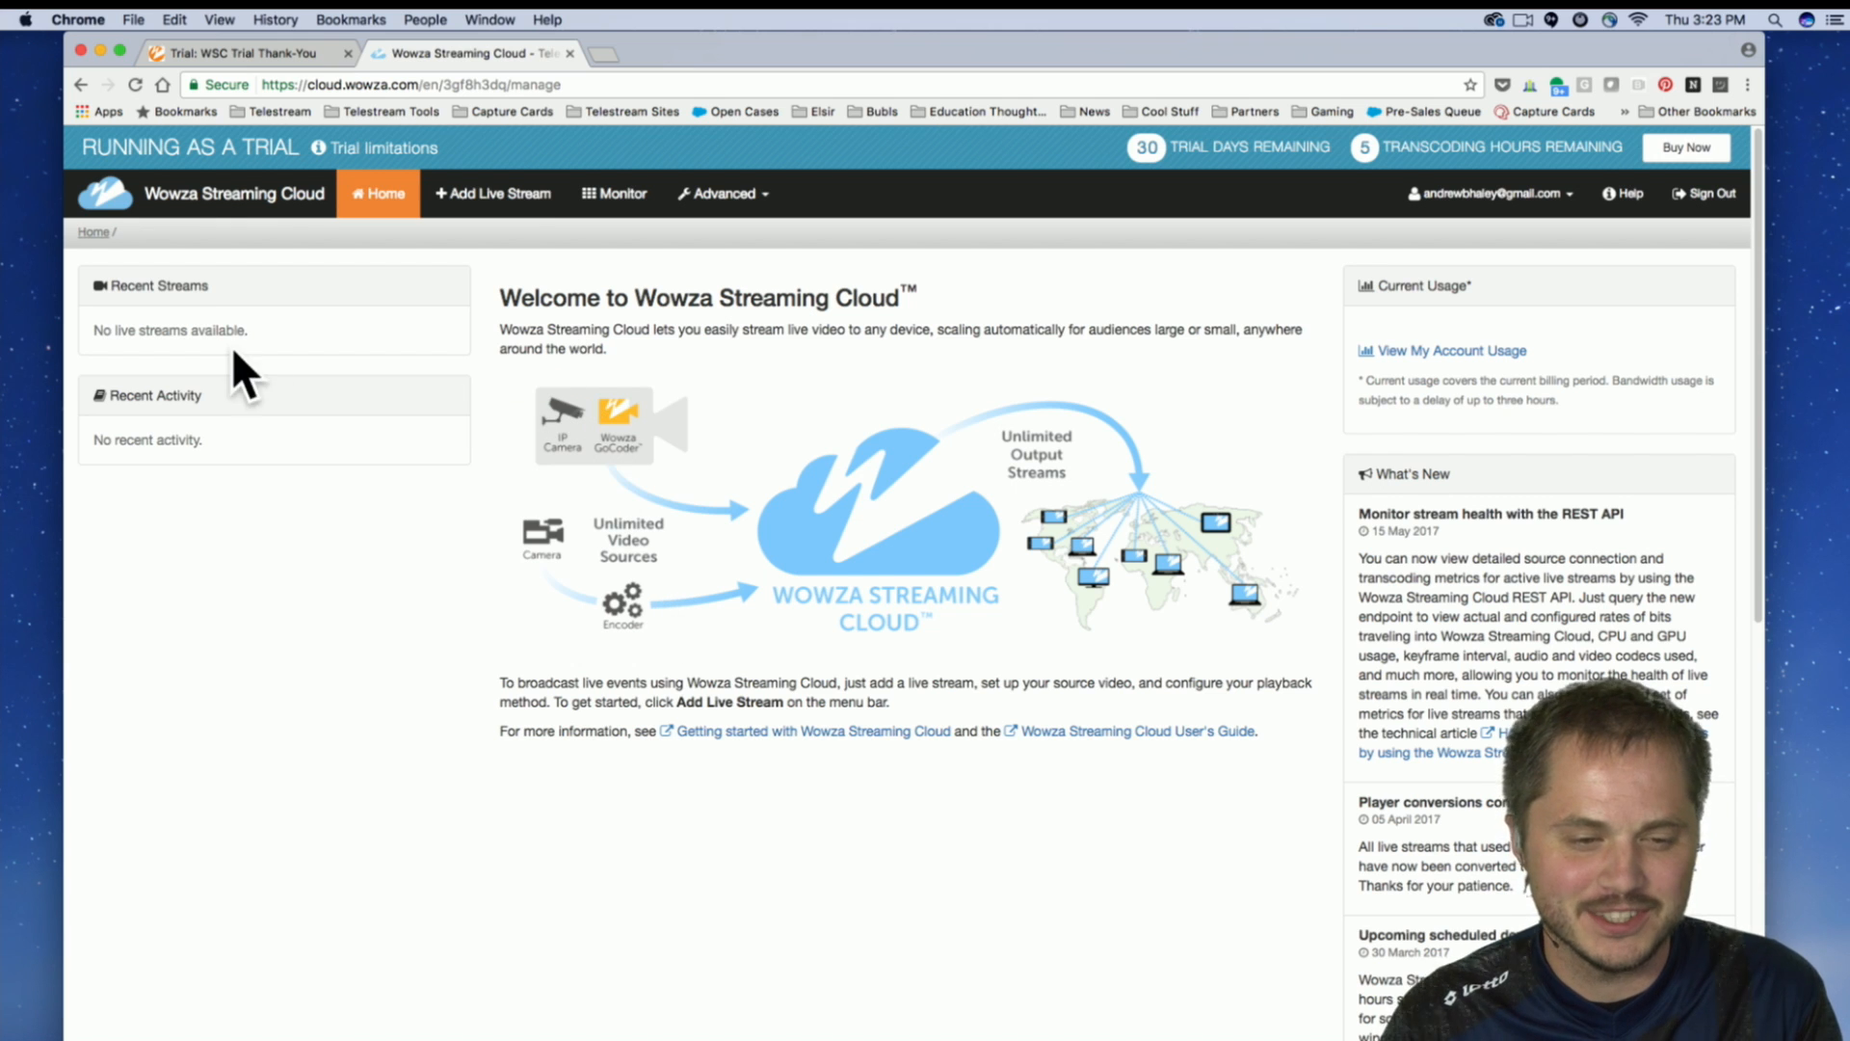
scroll(366, 539, "down", 1)
scroll(391, 575, "up", 1)
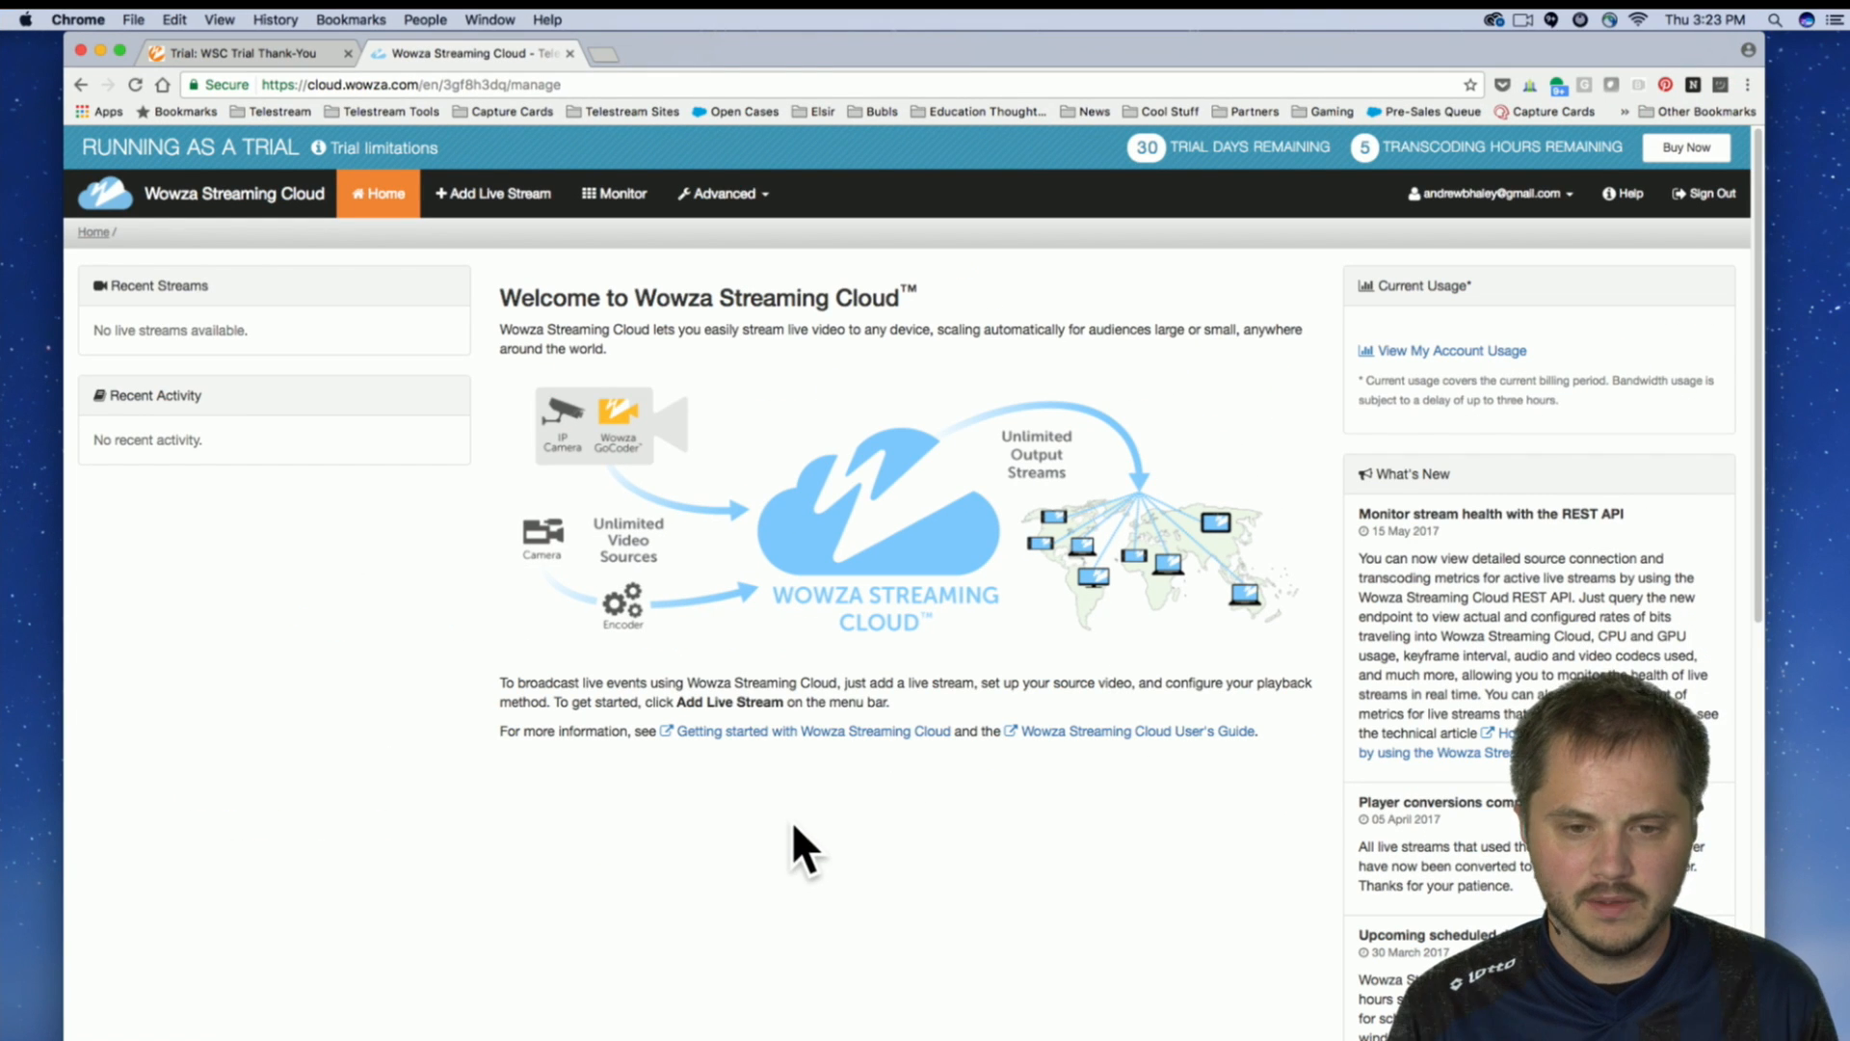
Start adding a new live stream and hide the help text on the Live Stream Setup page.
left_click(479, 199)
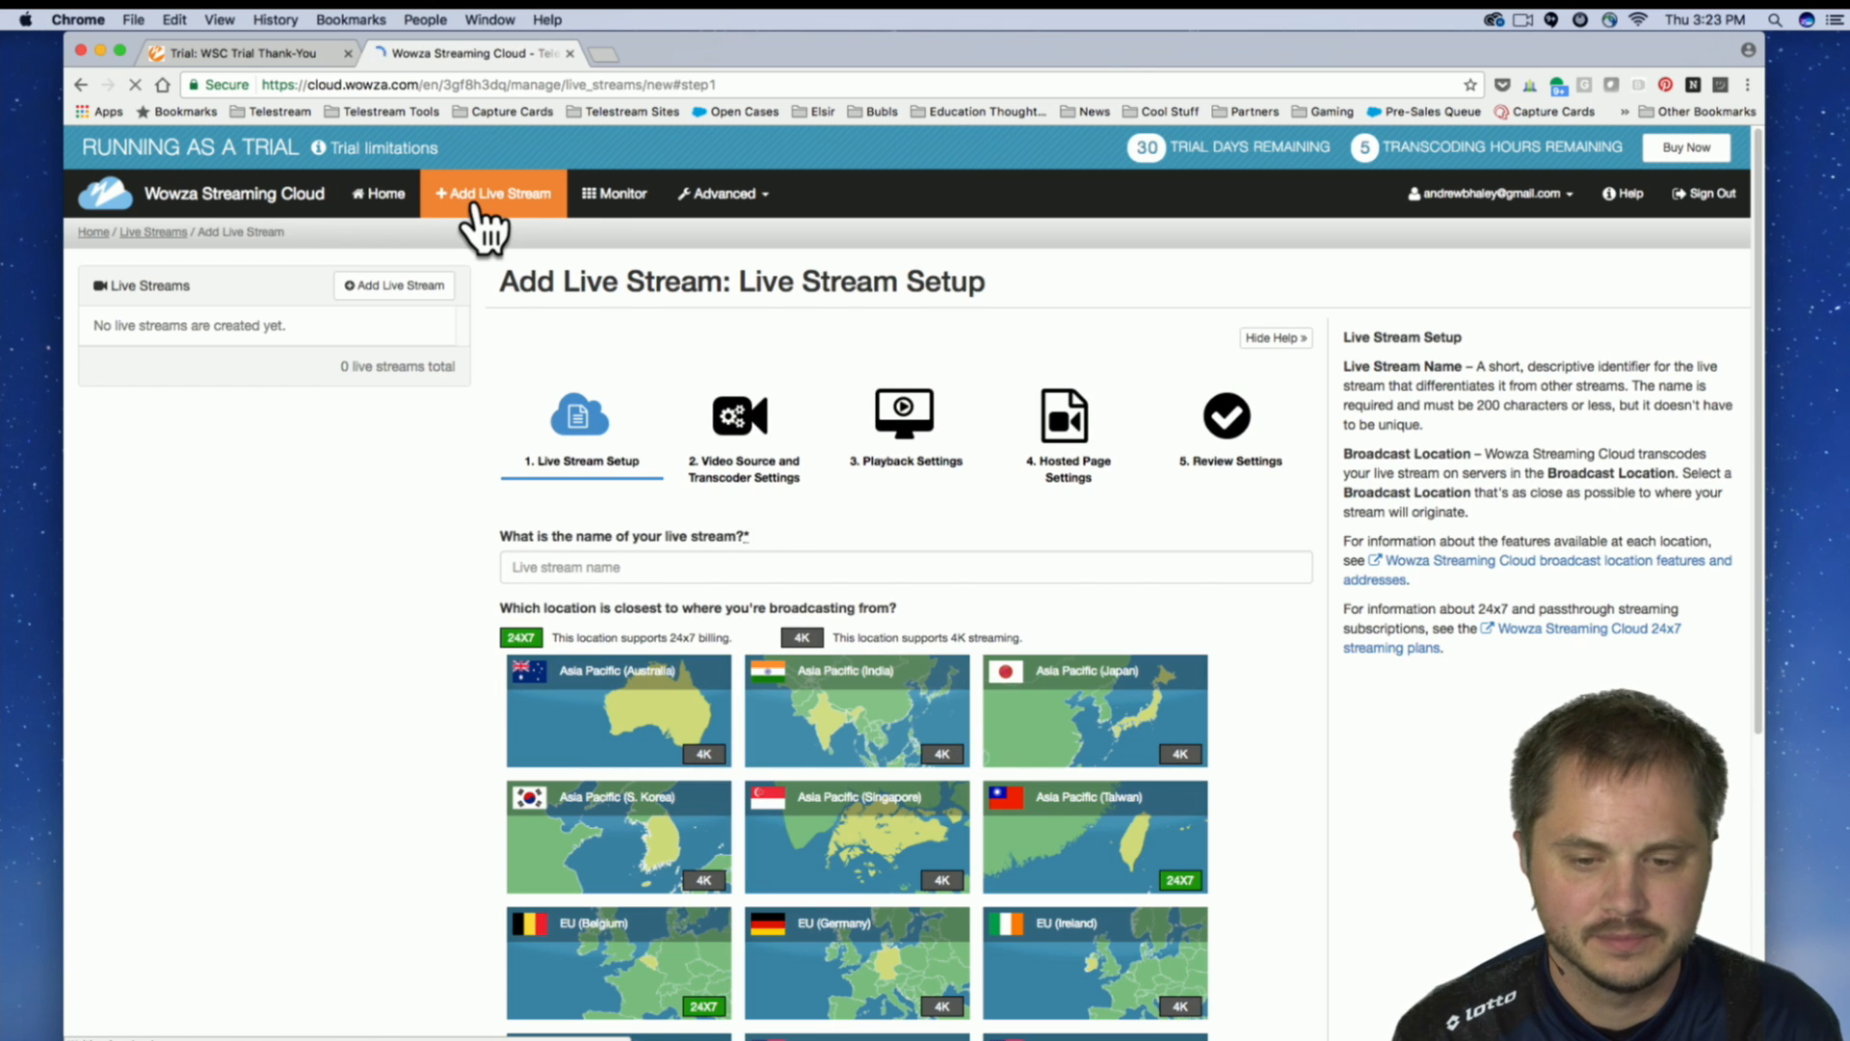
scroll(384, 559, "down", 5)
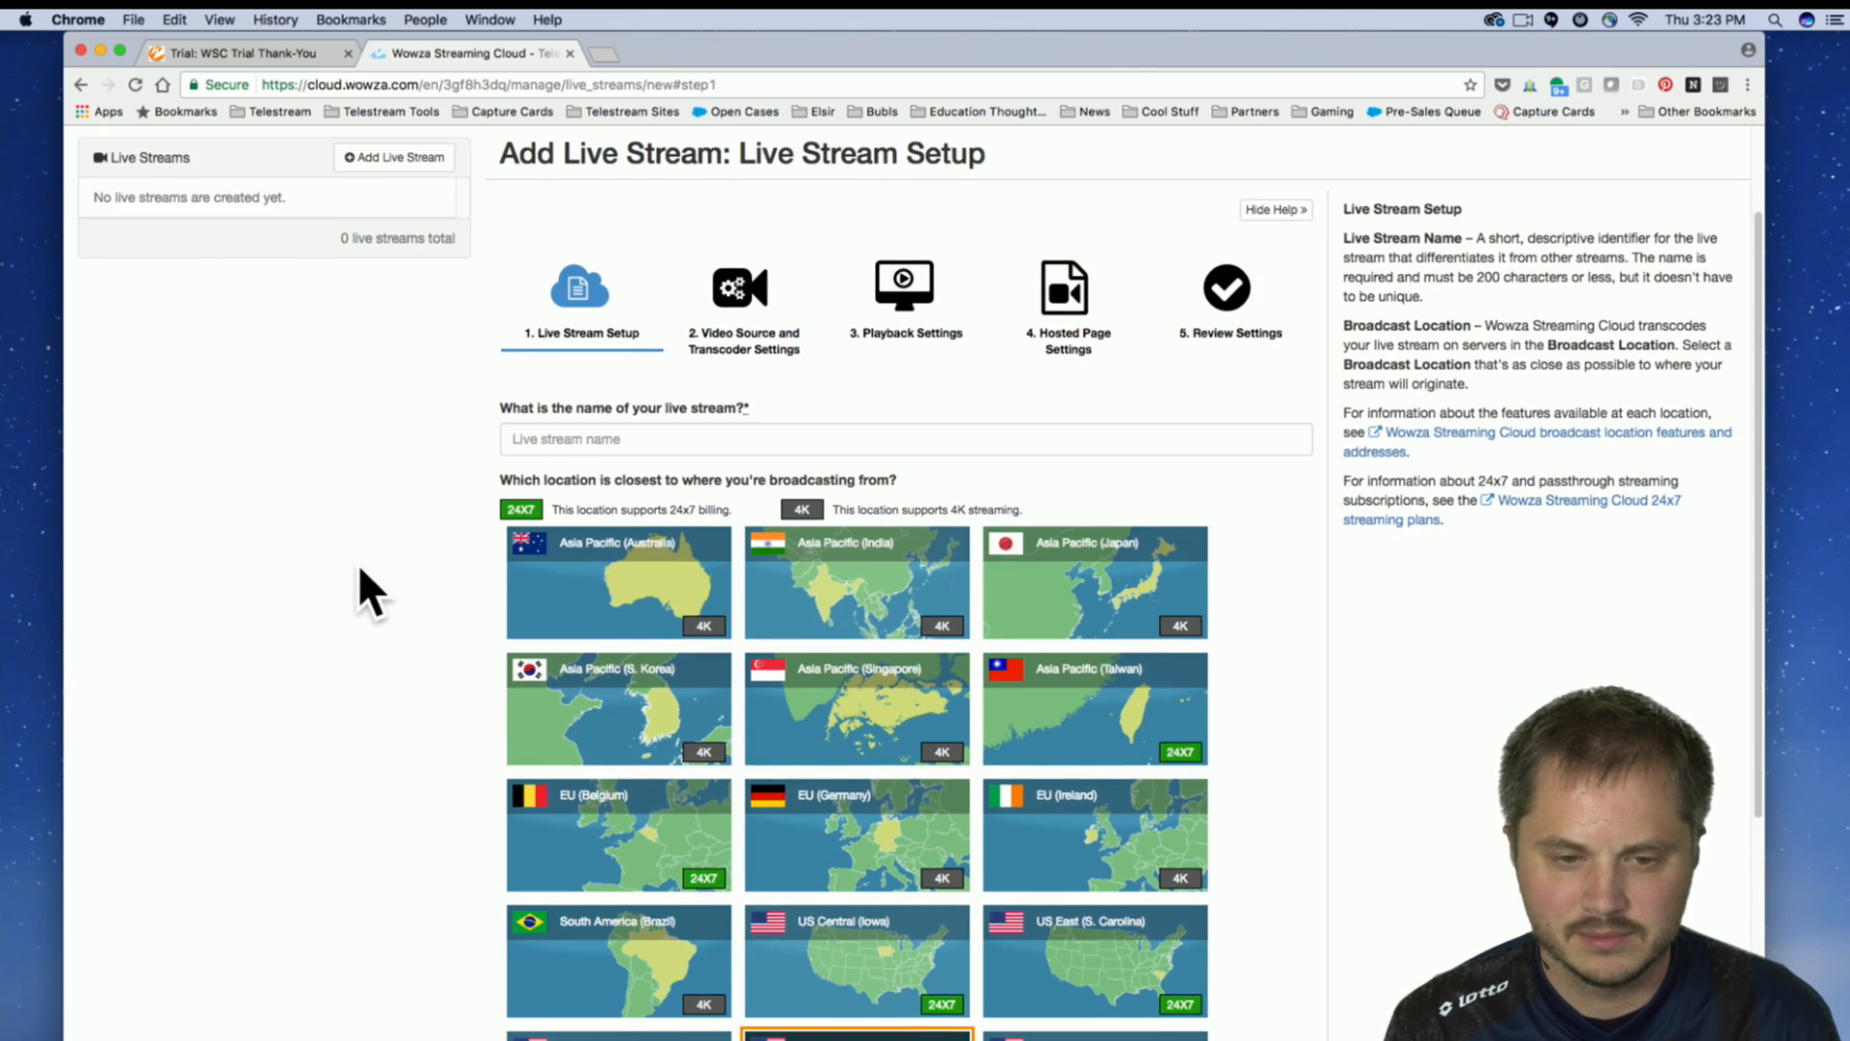
scroll(344, 570, "down", 2)
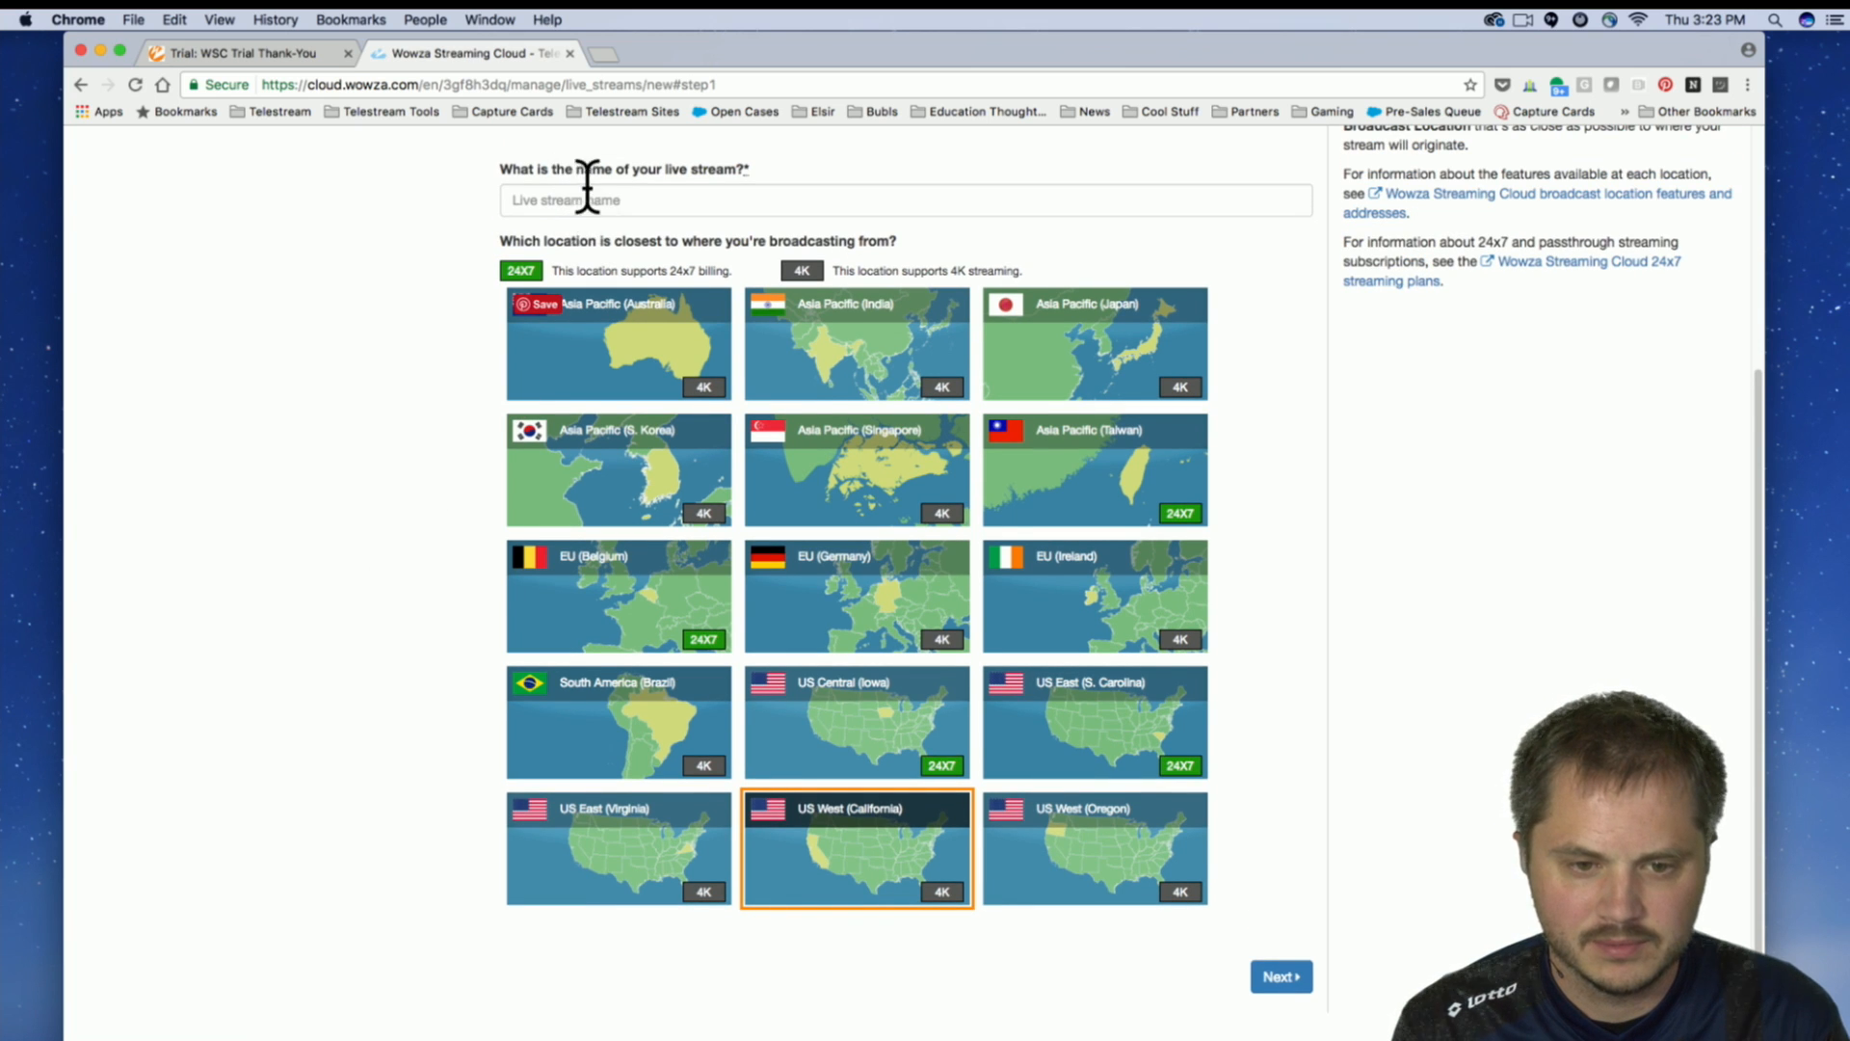
scroll(587, 186, "up", 5)
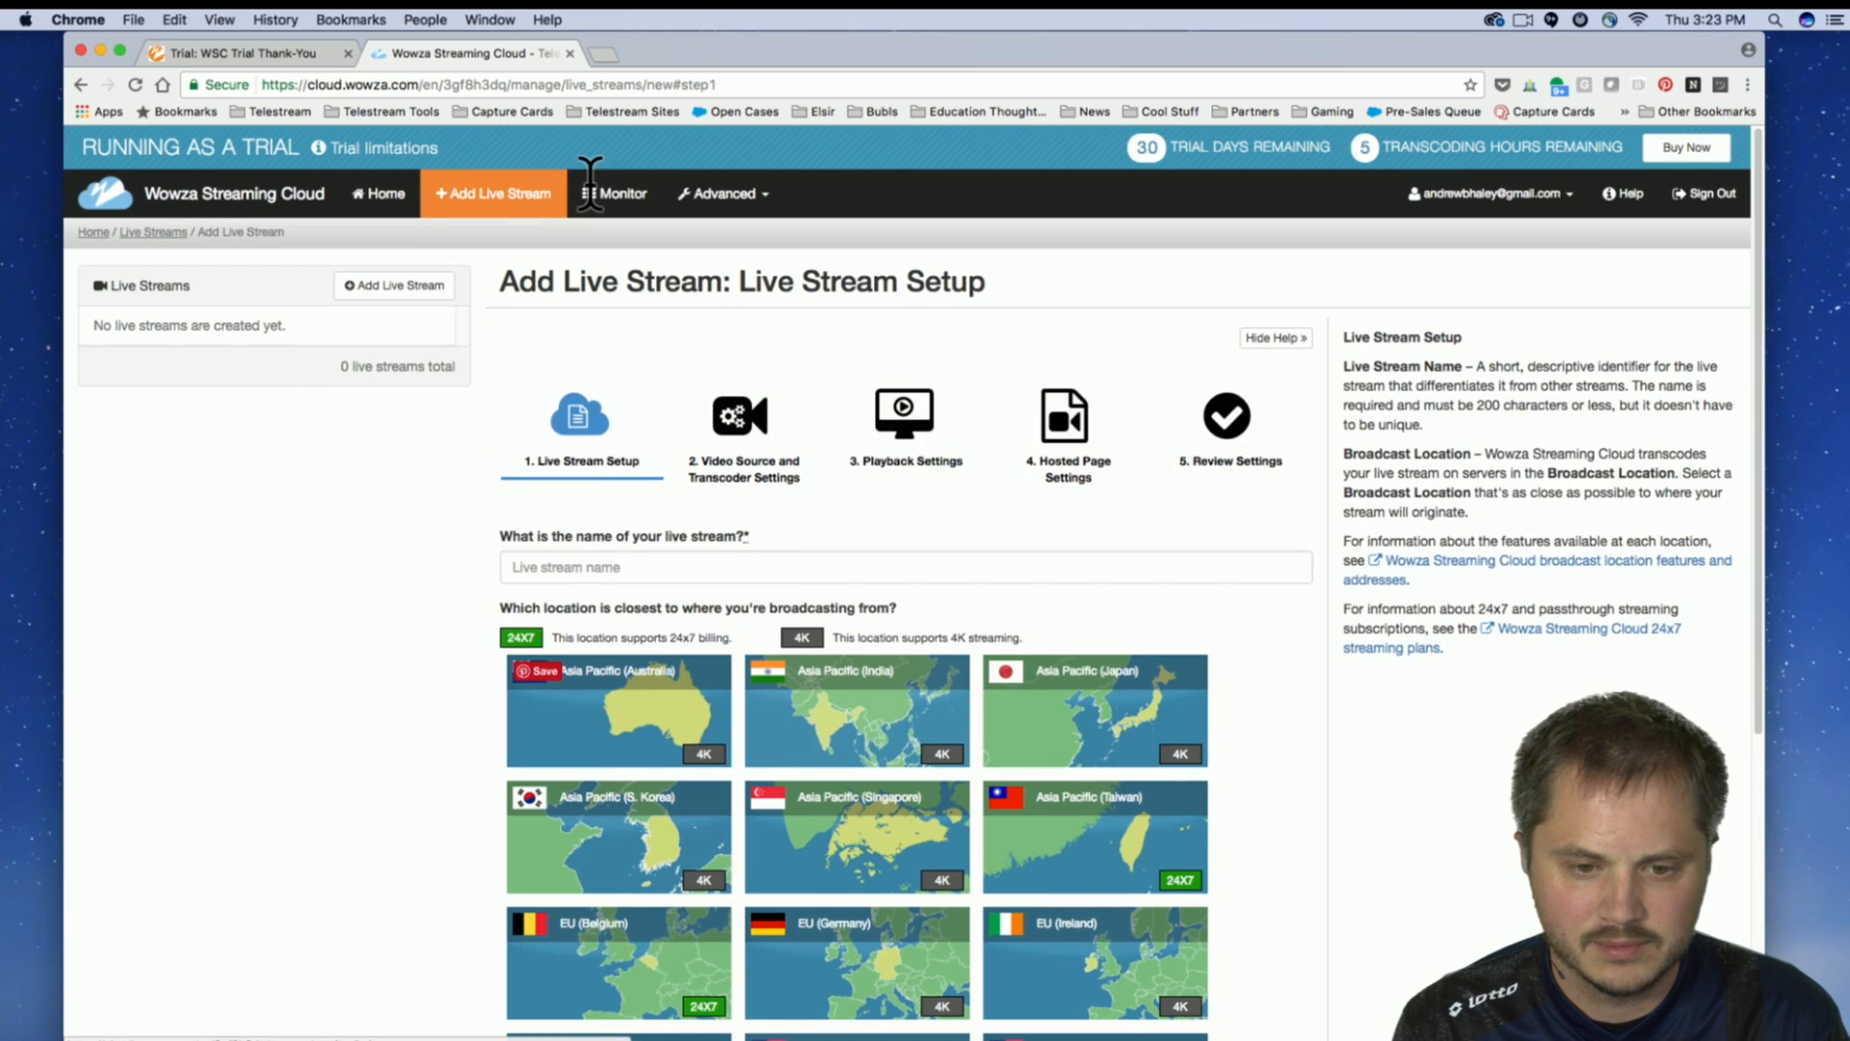
left_click(1292, 339)
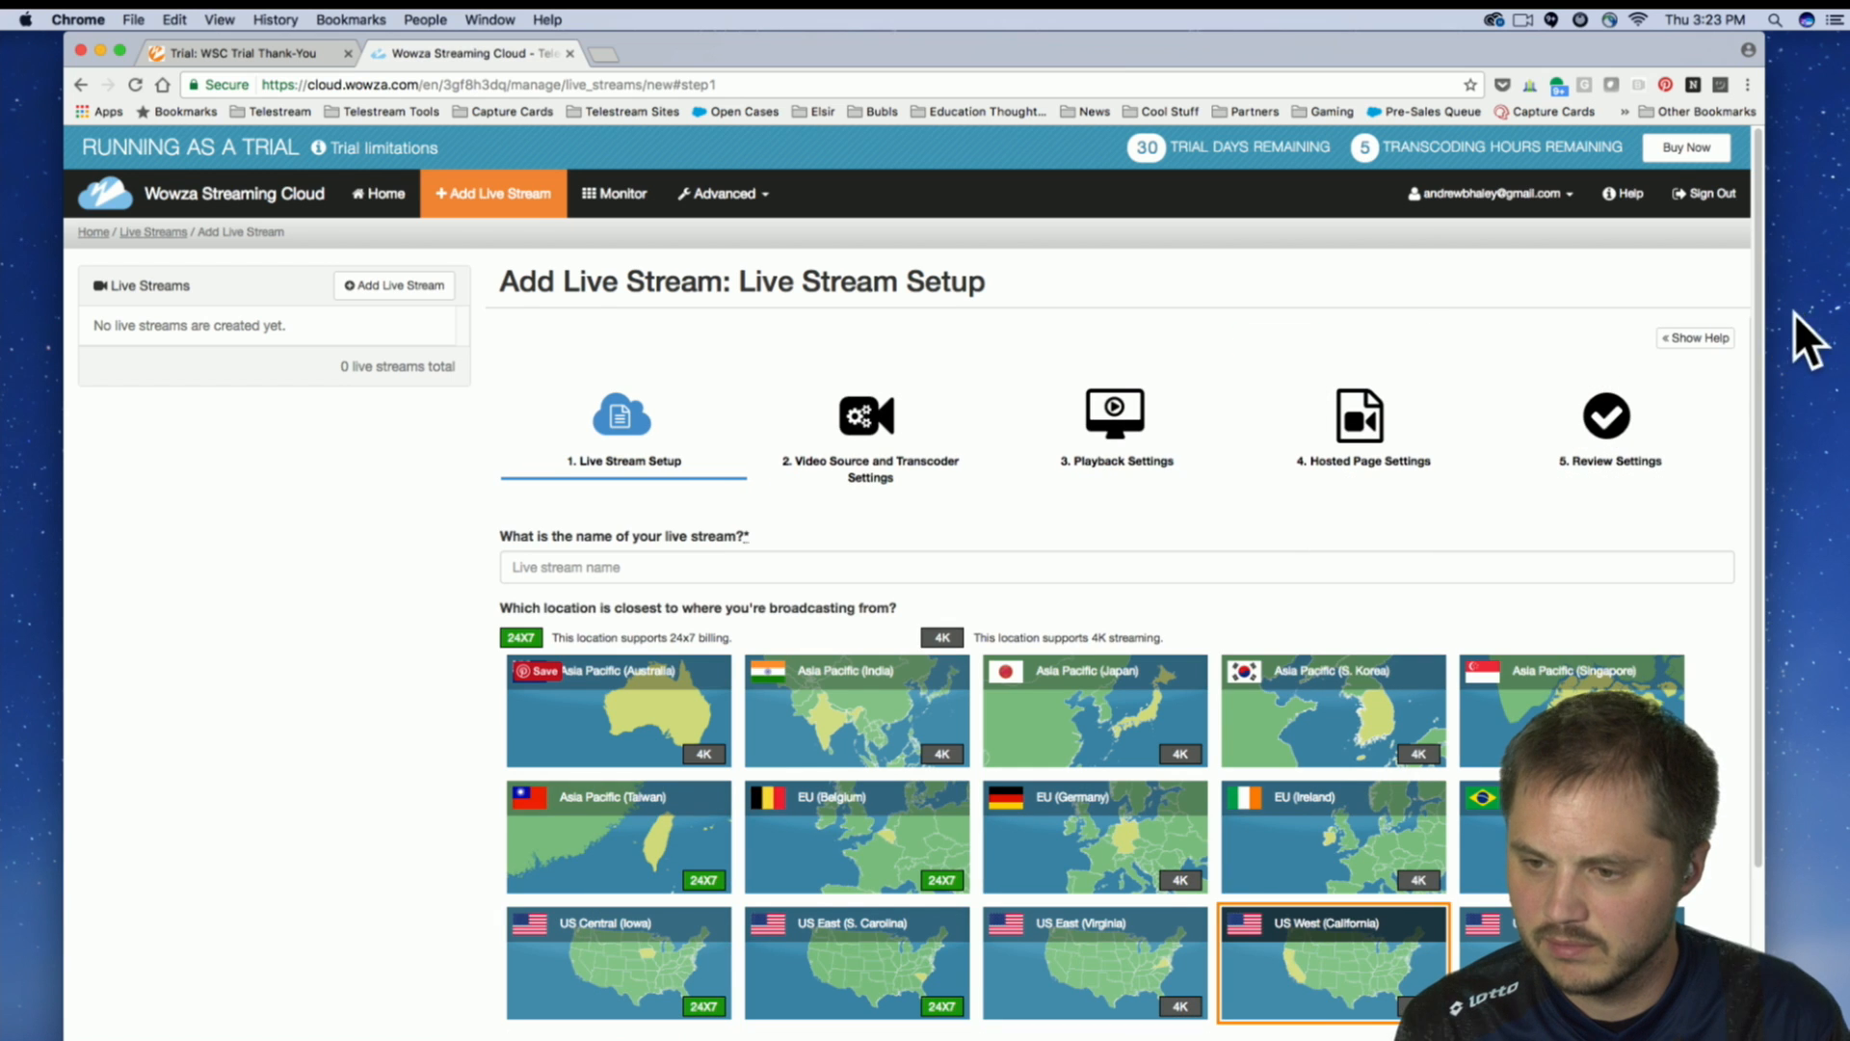
scroll(1688, 371, "down", 2)
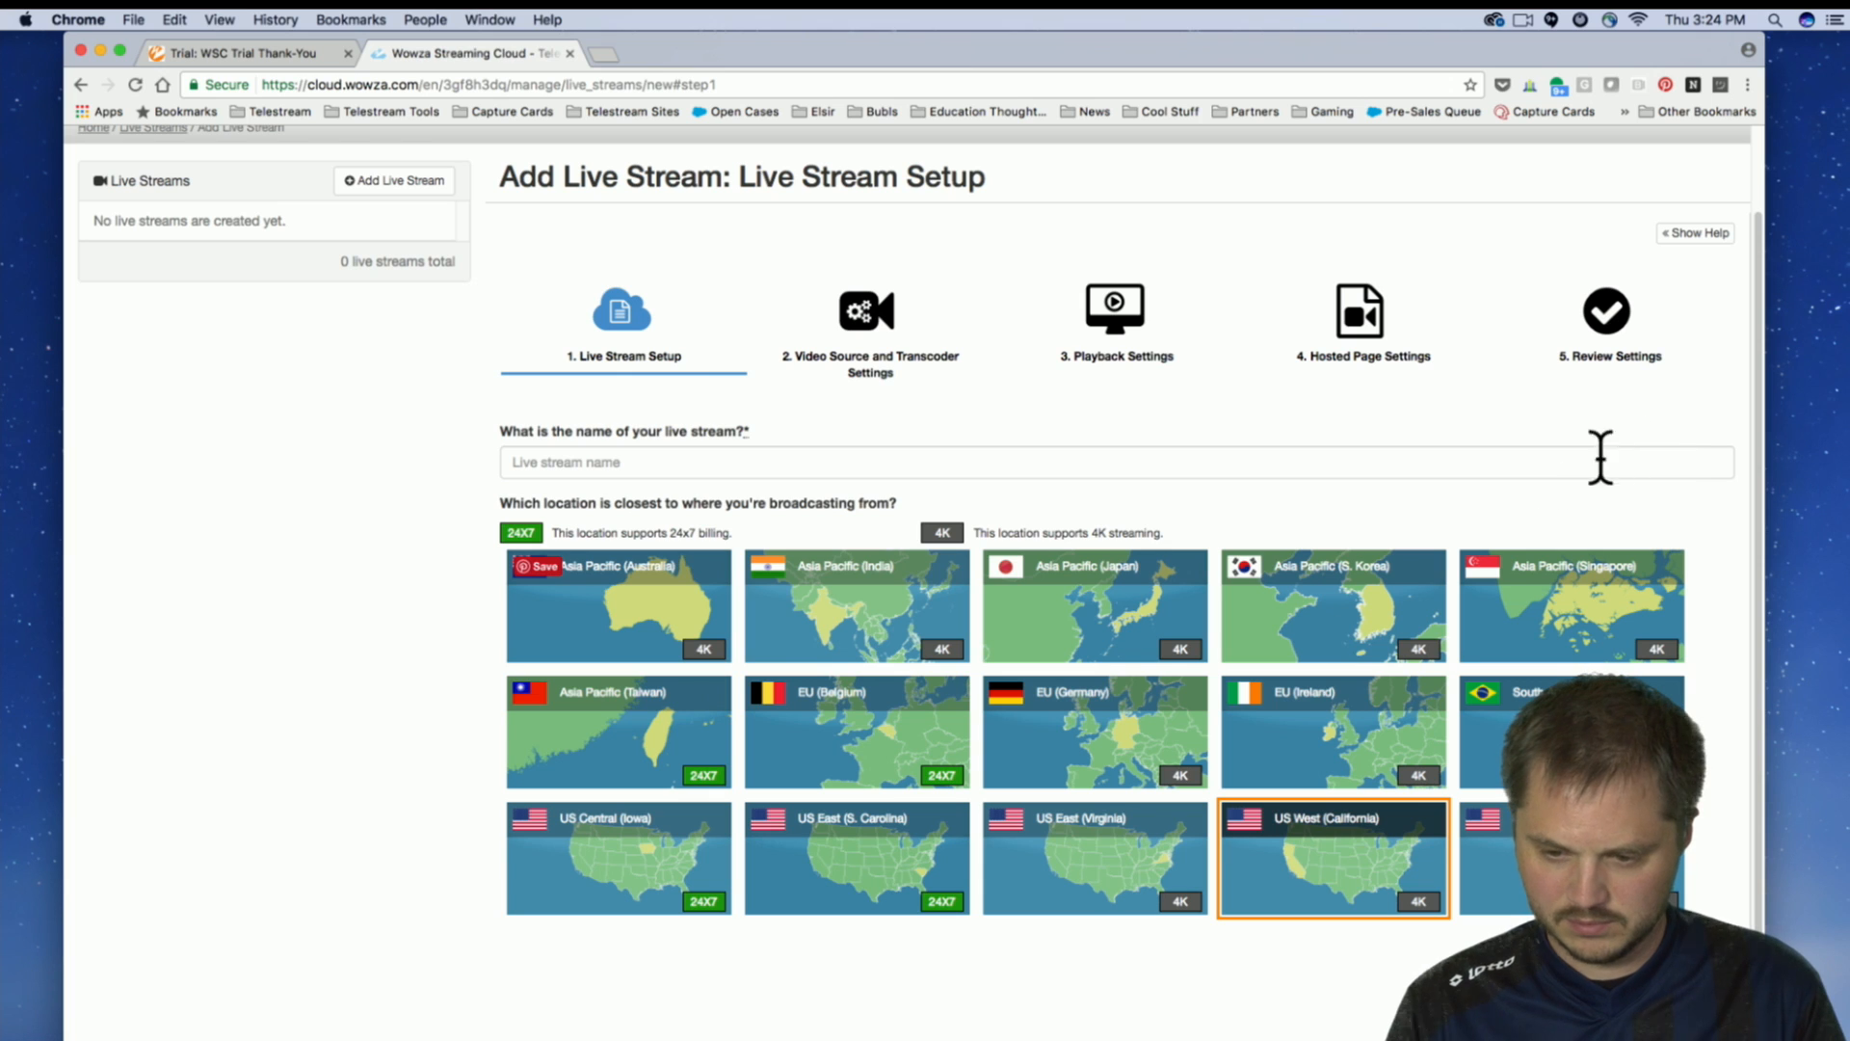
Name the stream with the account owner's first name followed by "Live Stream" and choose US West (California) as the broadcast location.
left_click(673, 461)
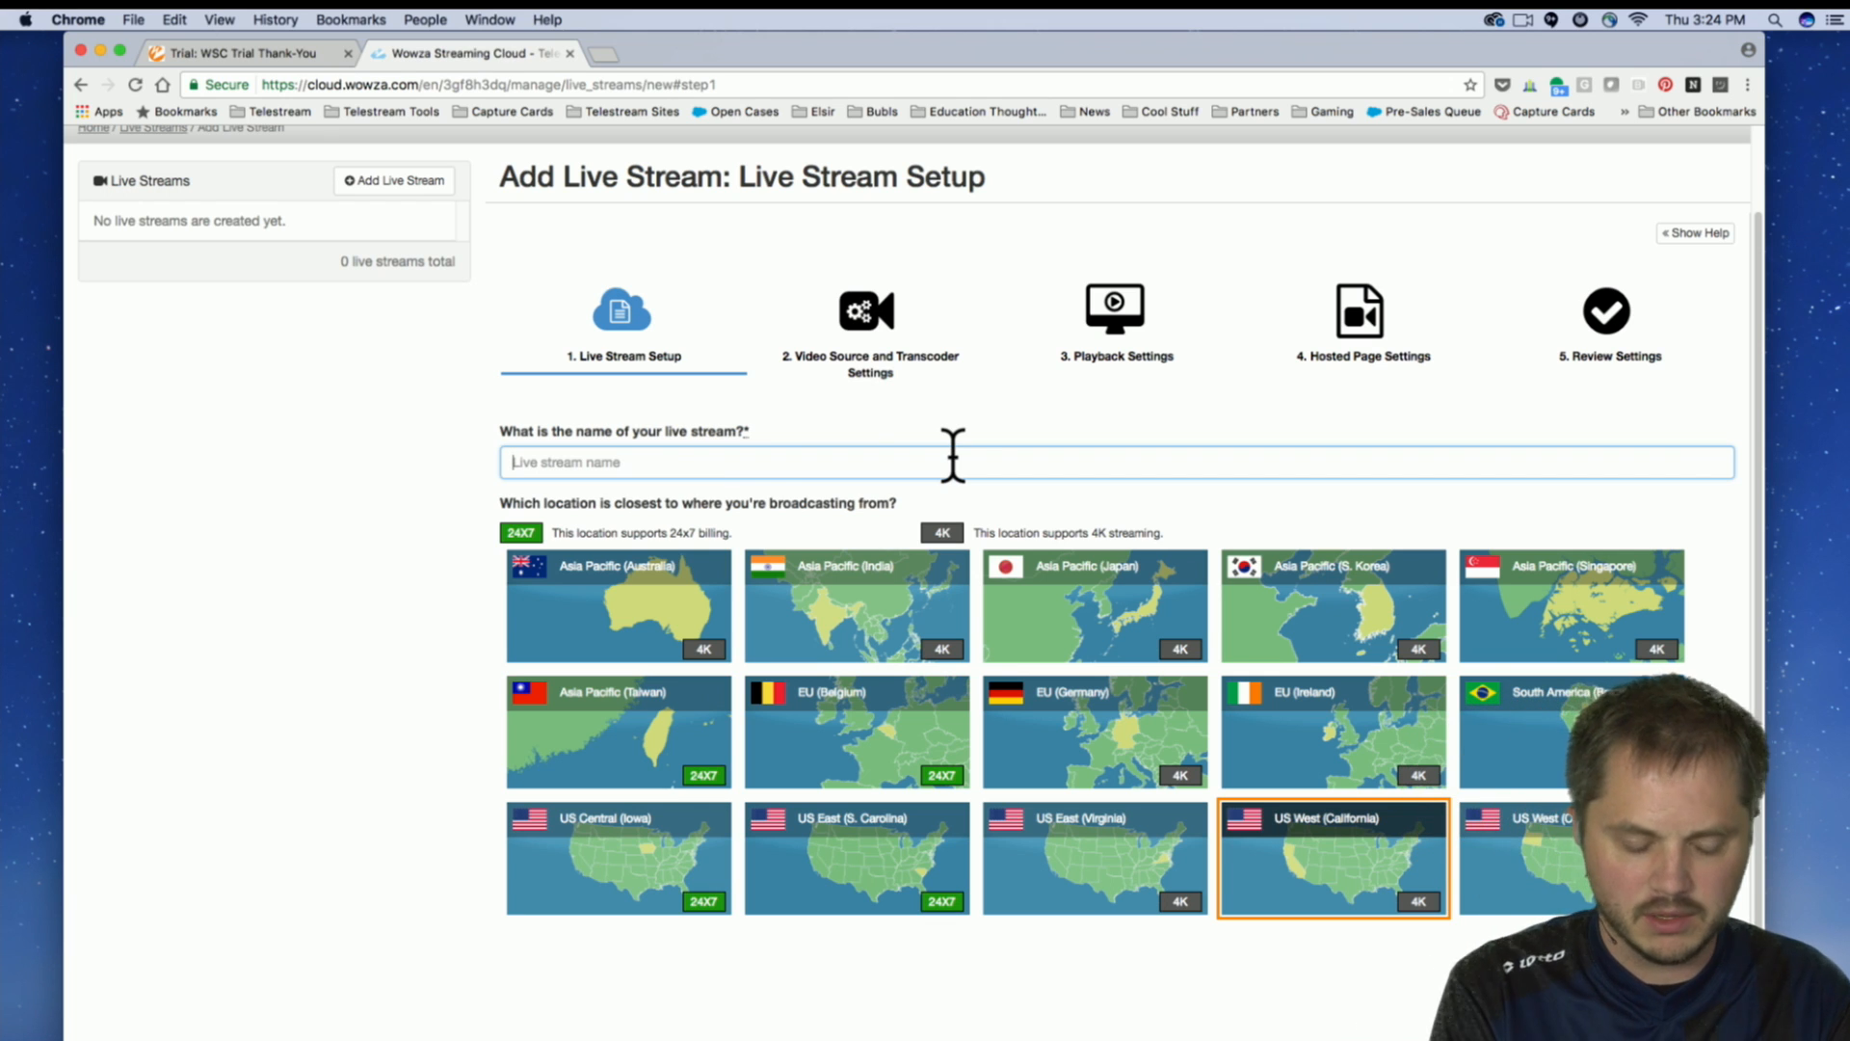
type("Andrew")
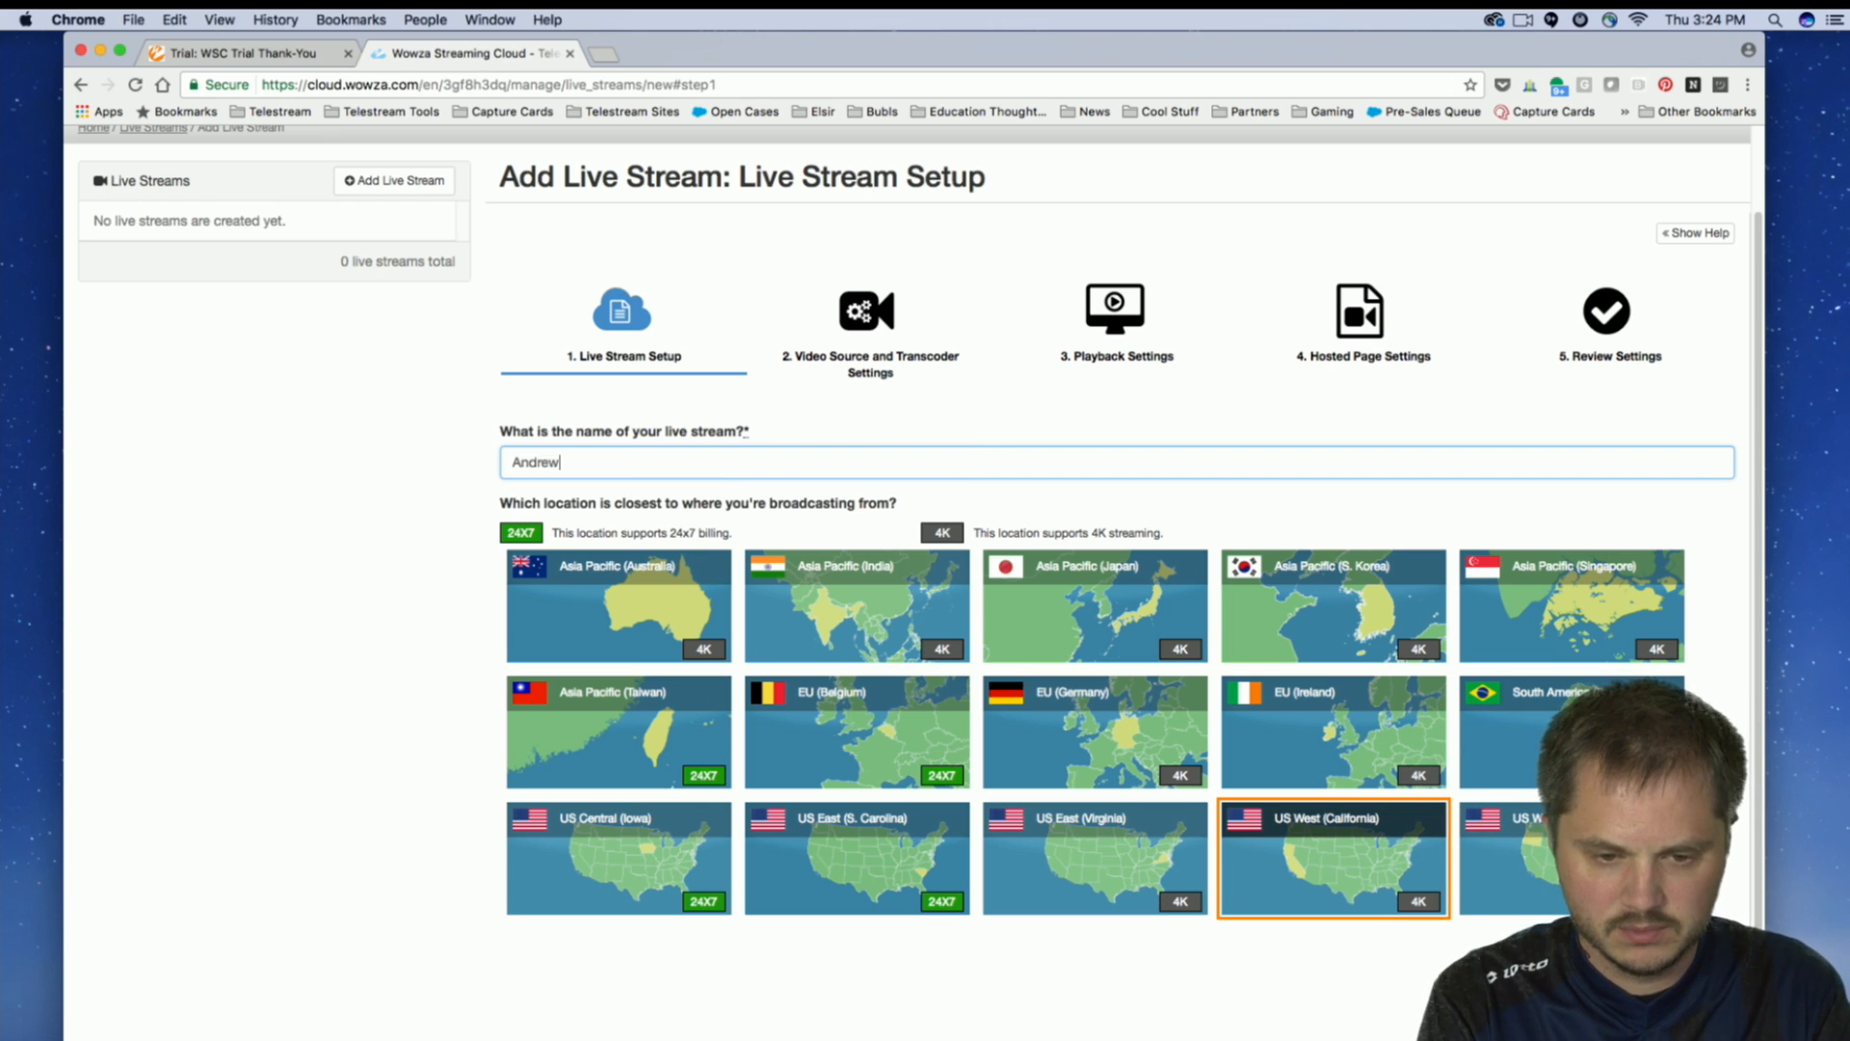
type("'s Live Stream")
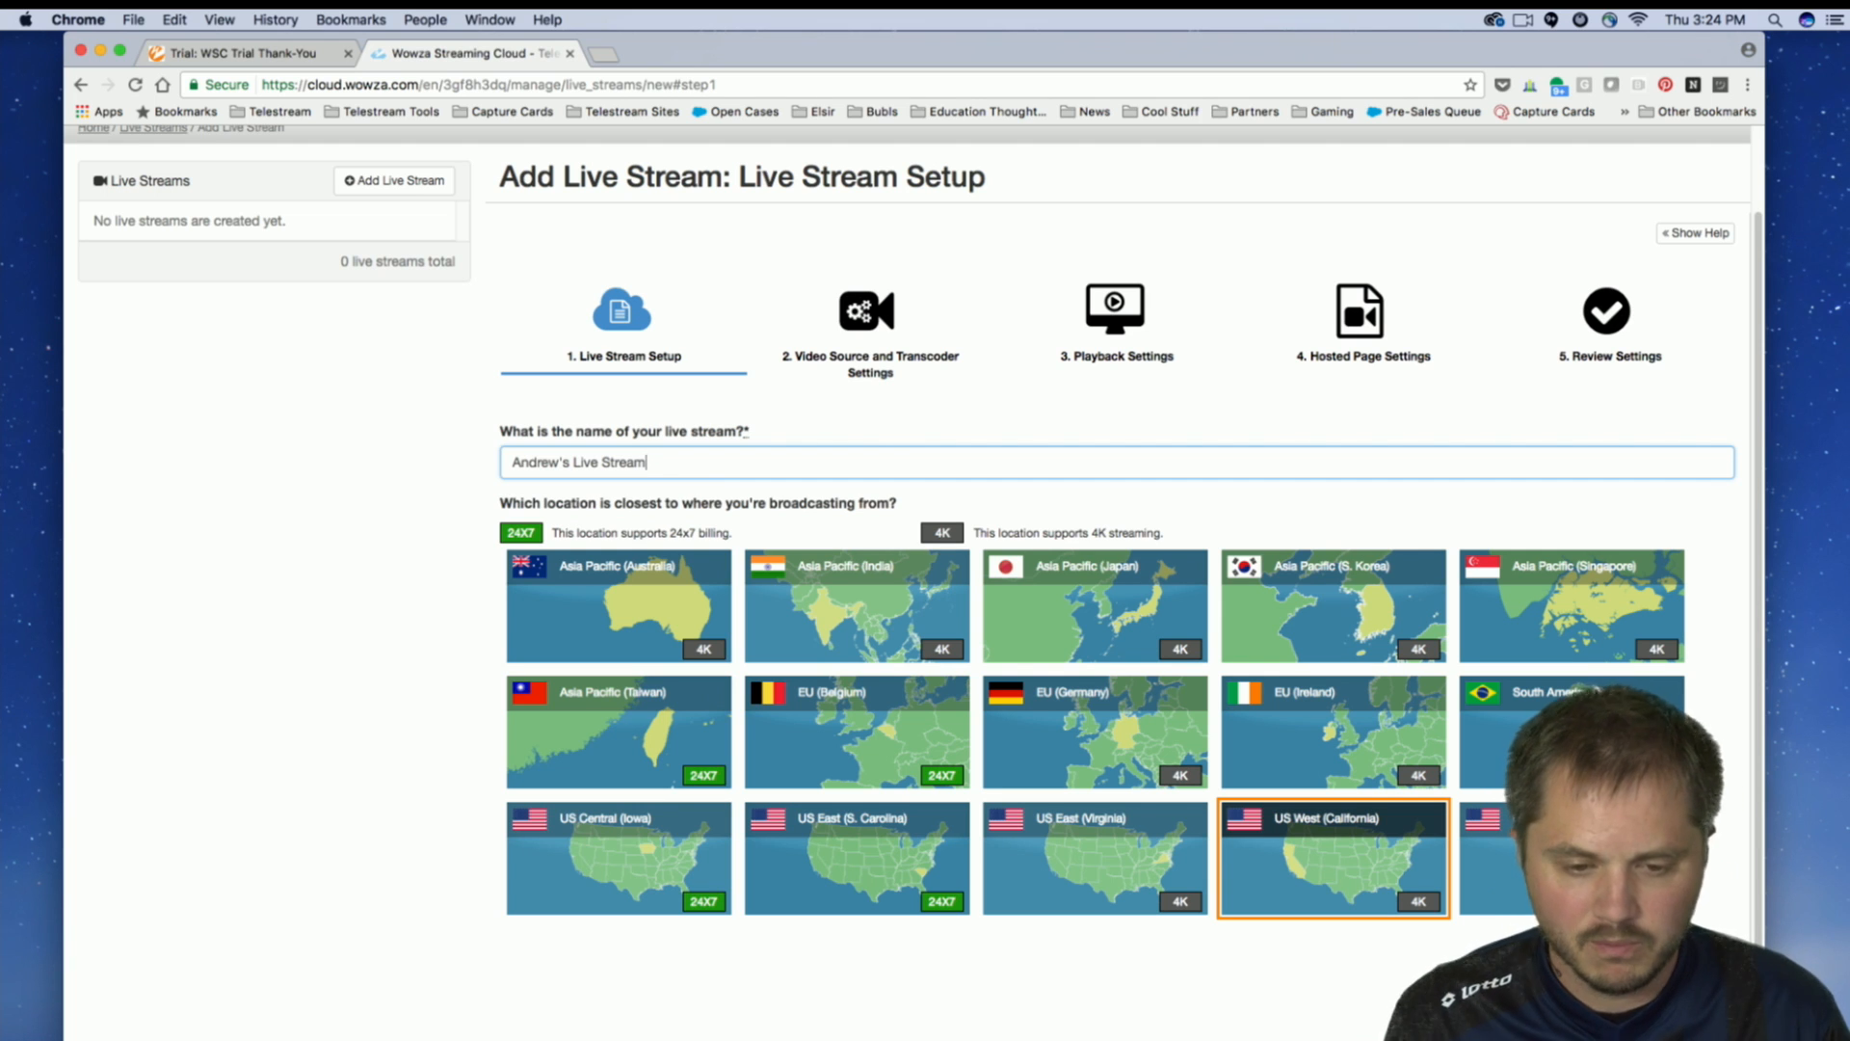
left_click_drag(667, 462, 463, 458)
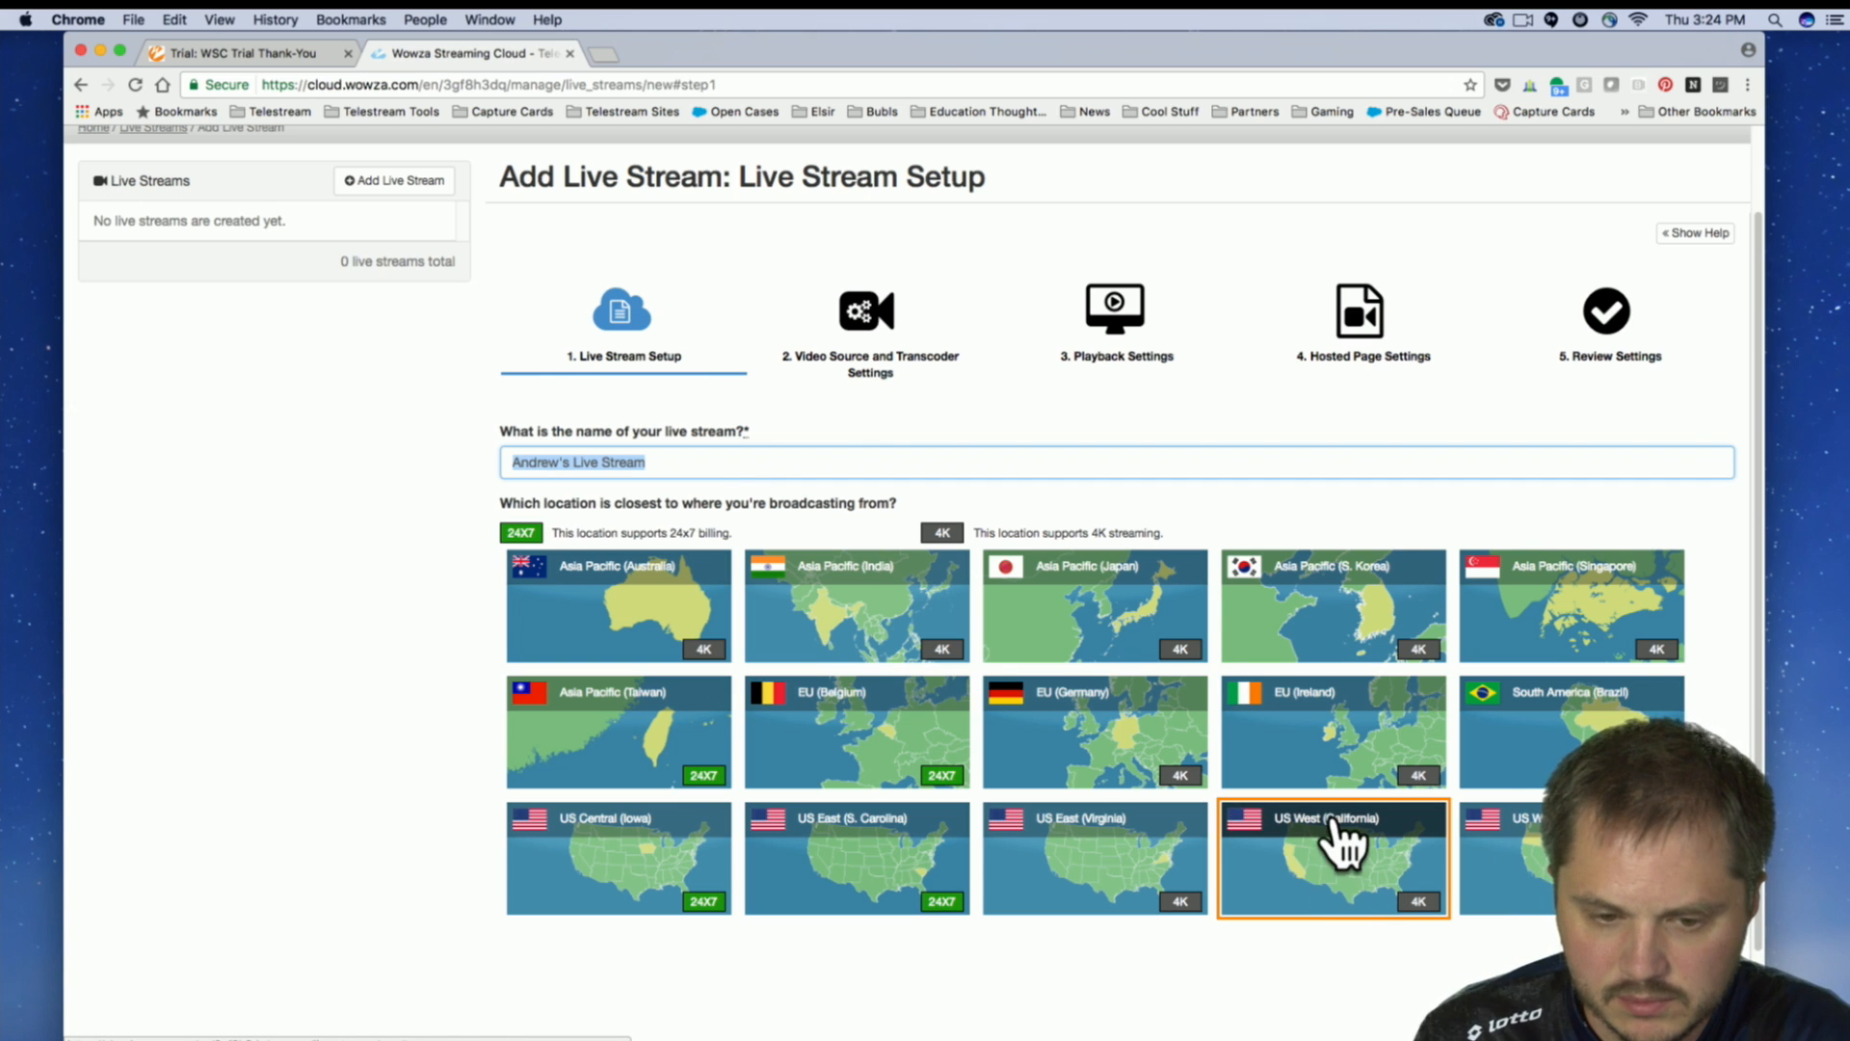
left_click(1359, 891)
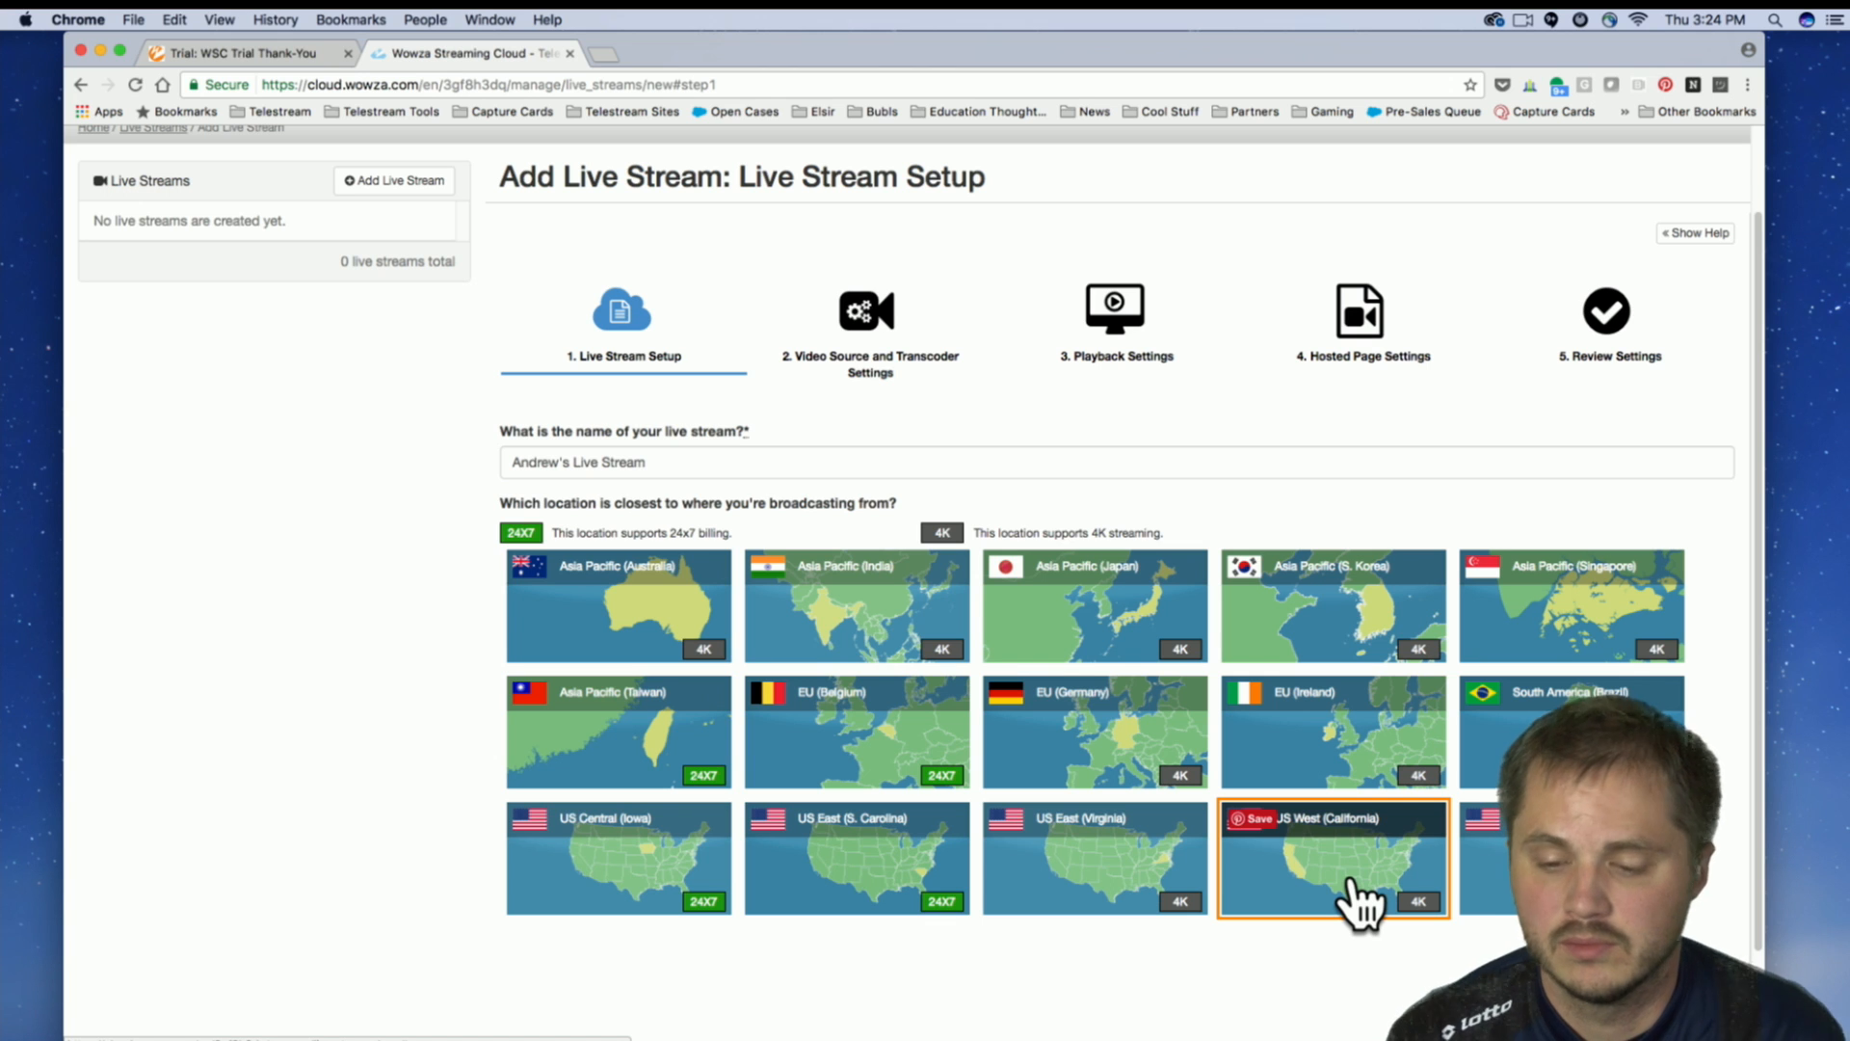
Examine which broadcast locations support 24x7 billing and which support 4K streaming.
left_click_drag(1194, 39, 912, 8)
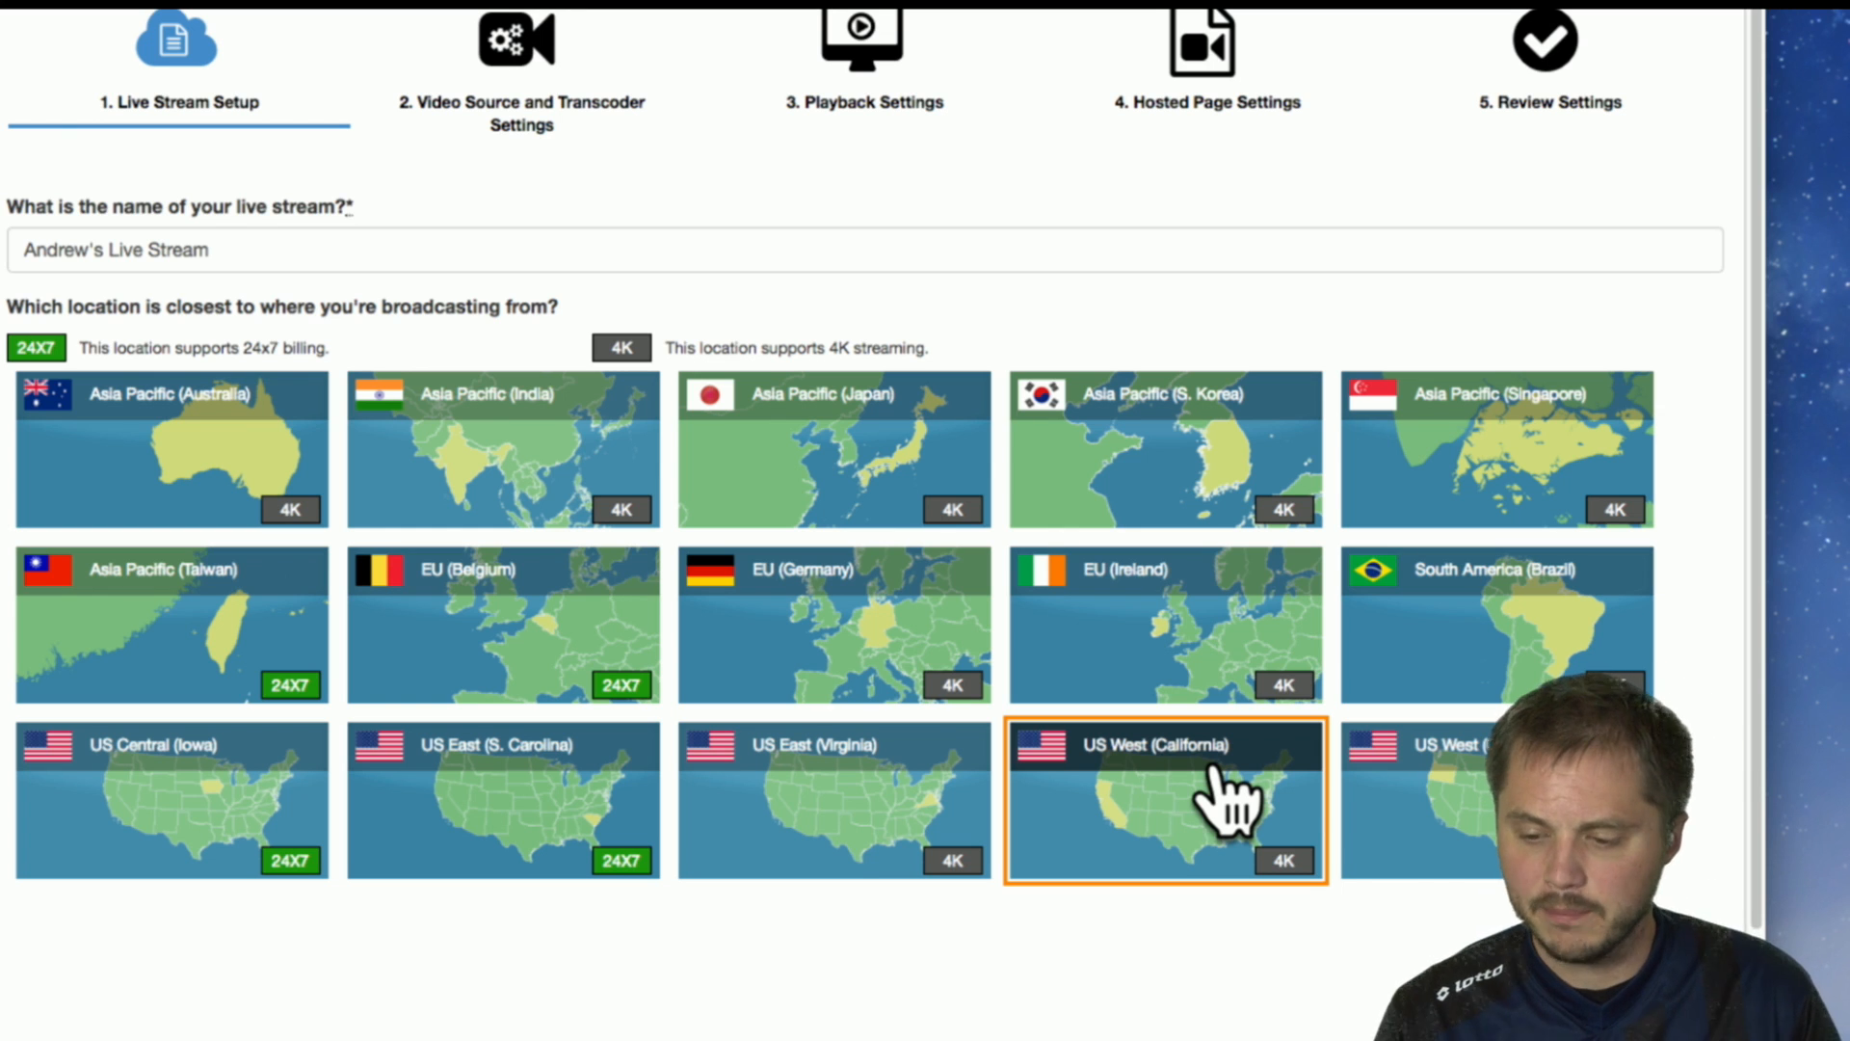
mouse_move(1219, 805)
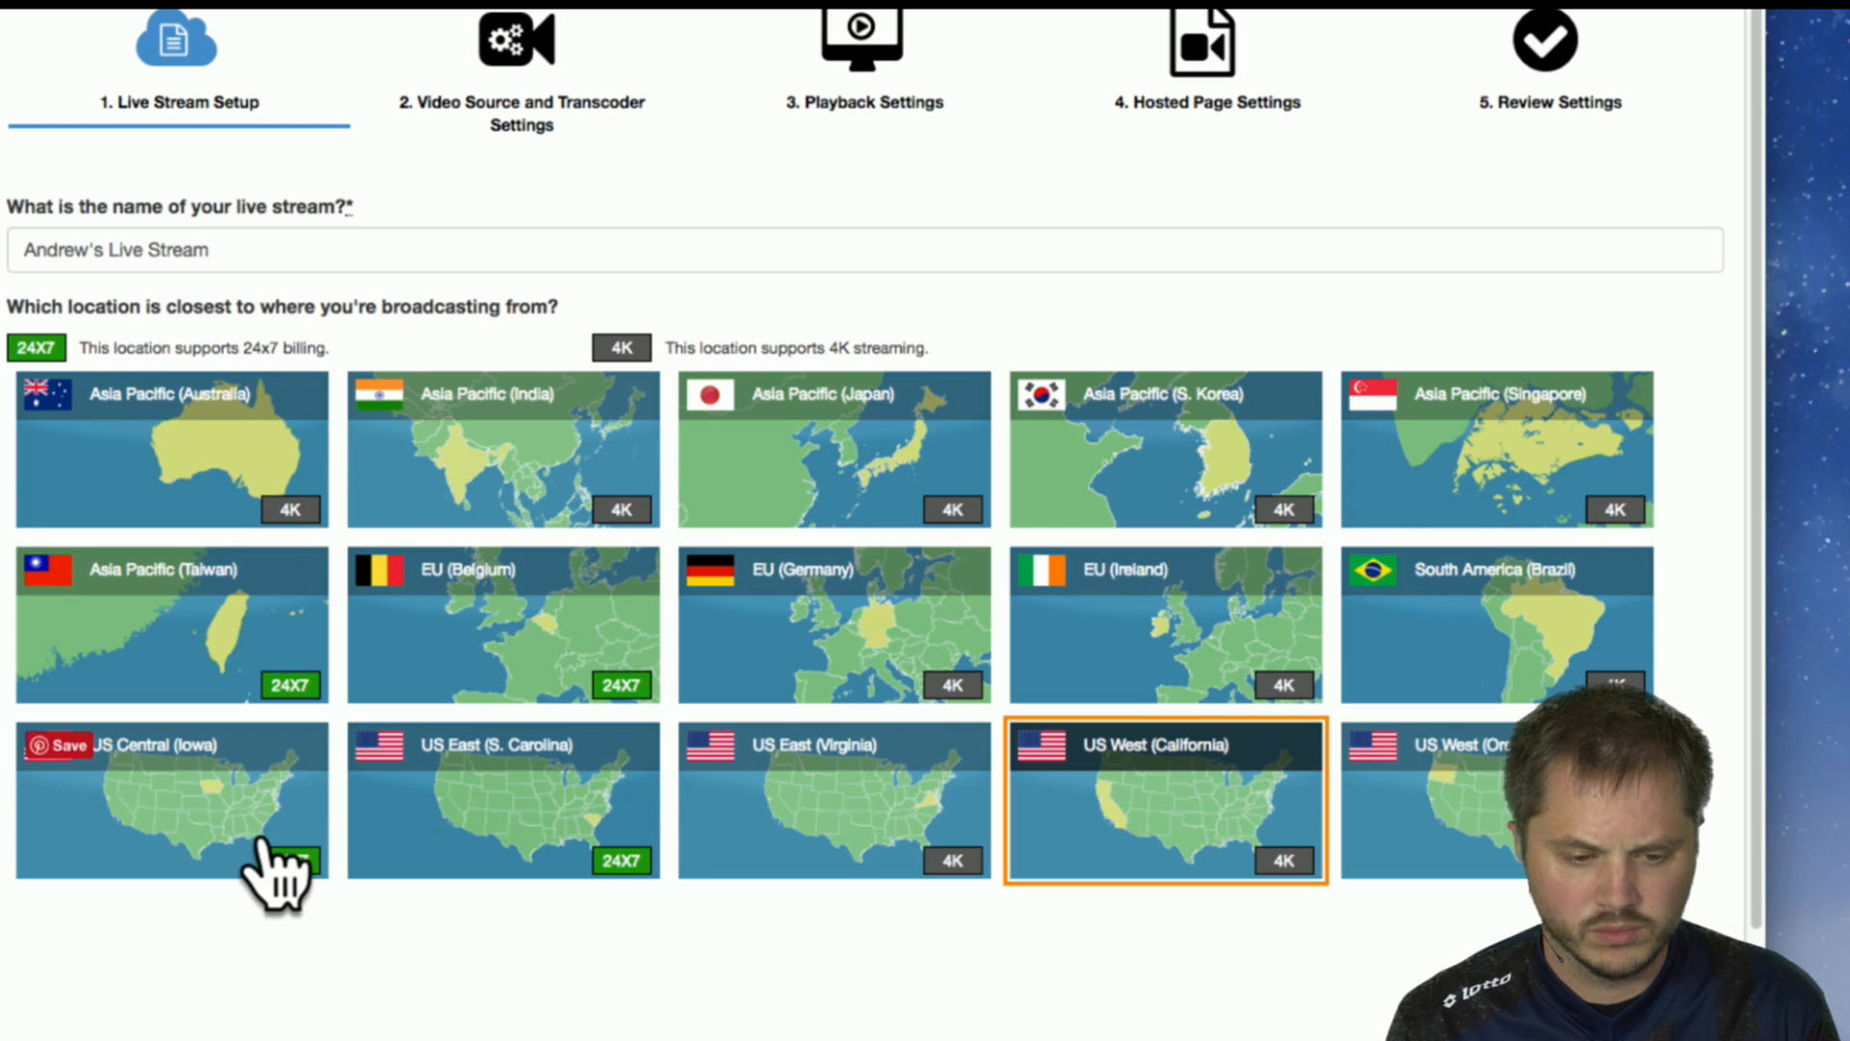
mouse_move(287, 695)
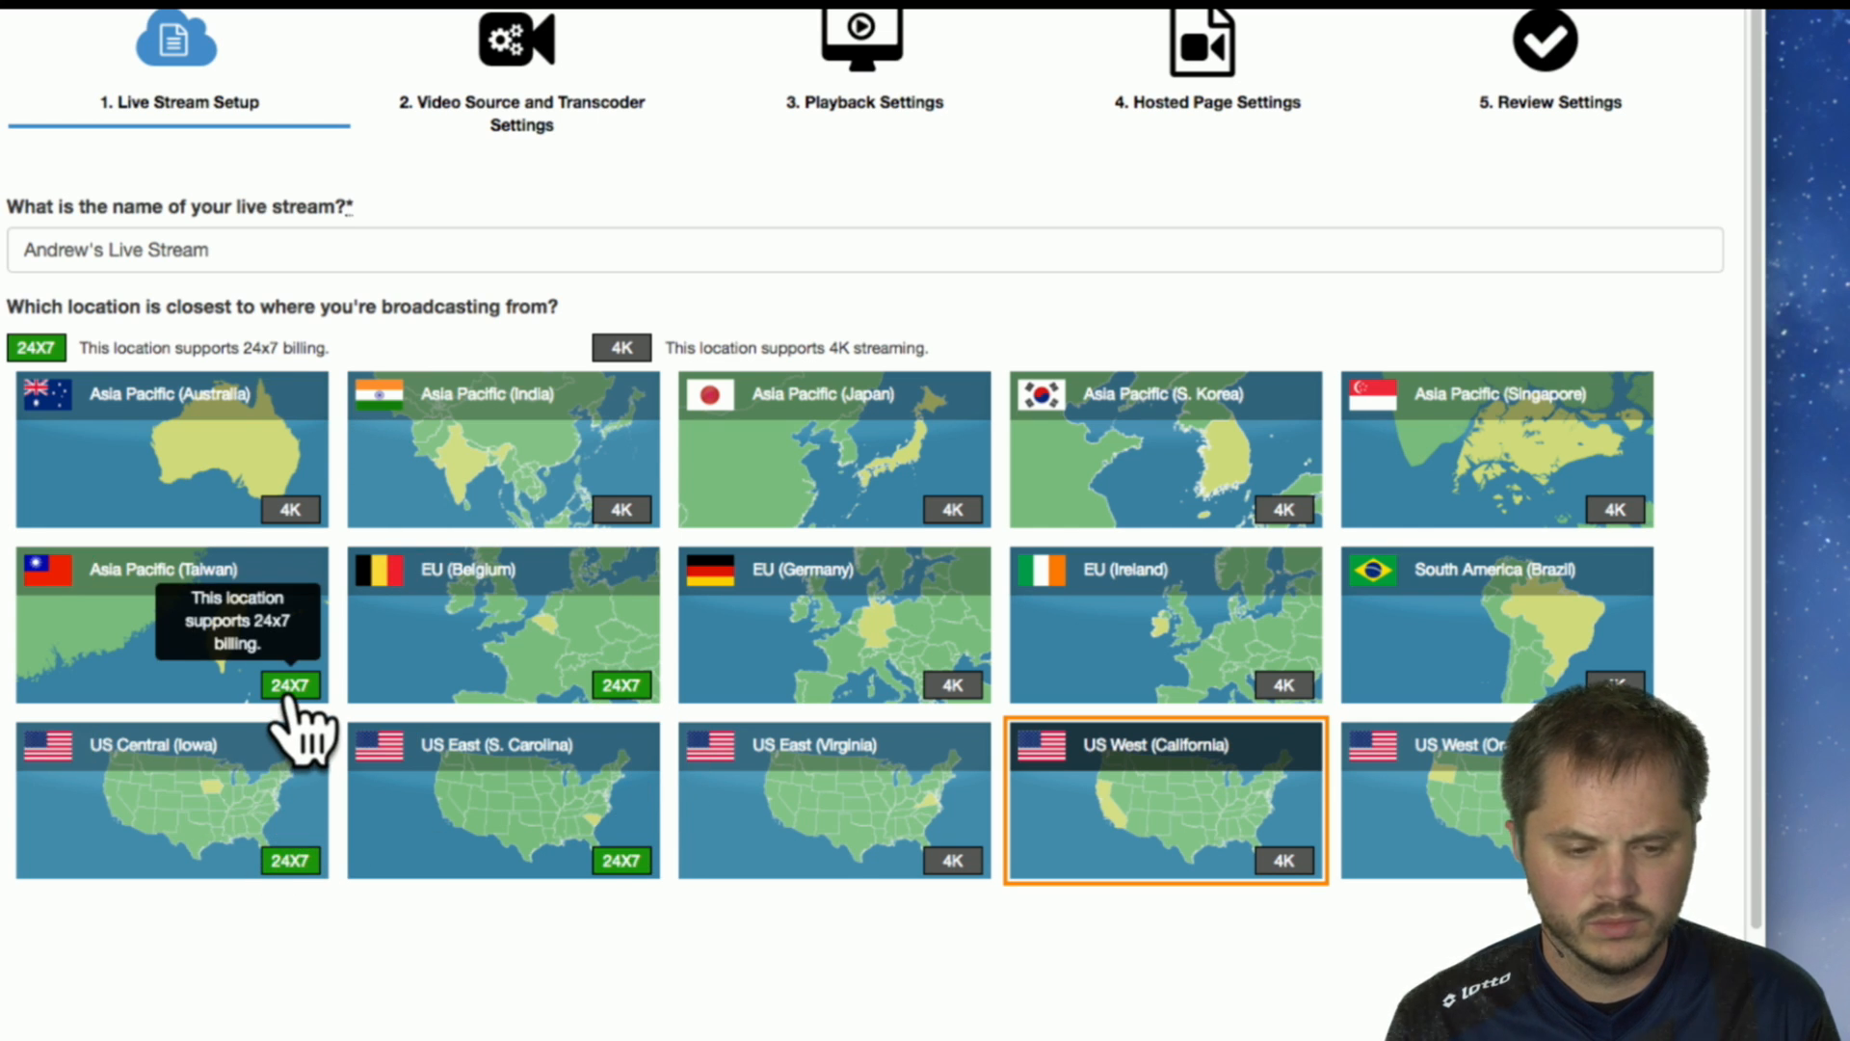
mouse_move(621, 694)
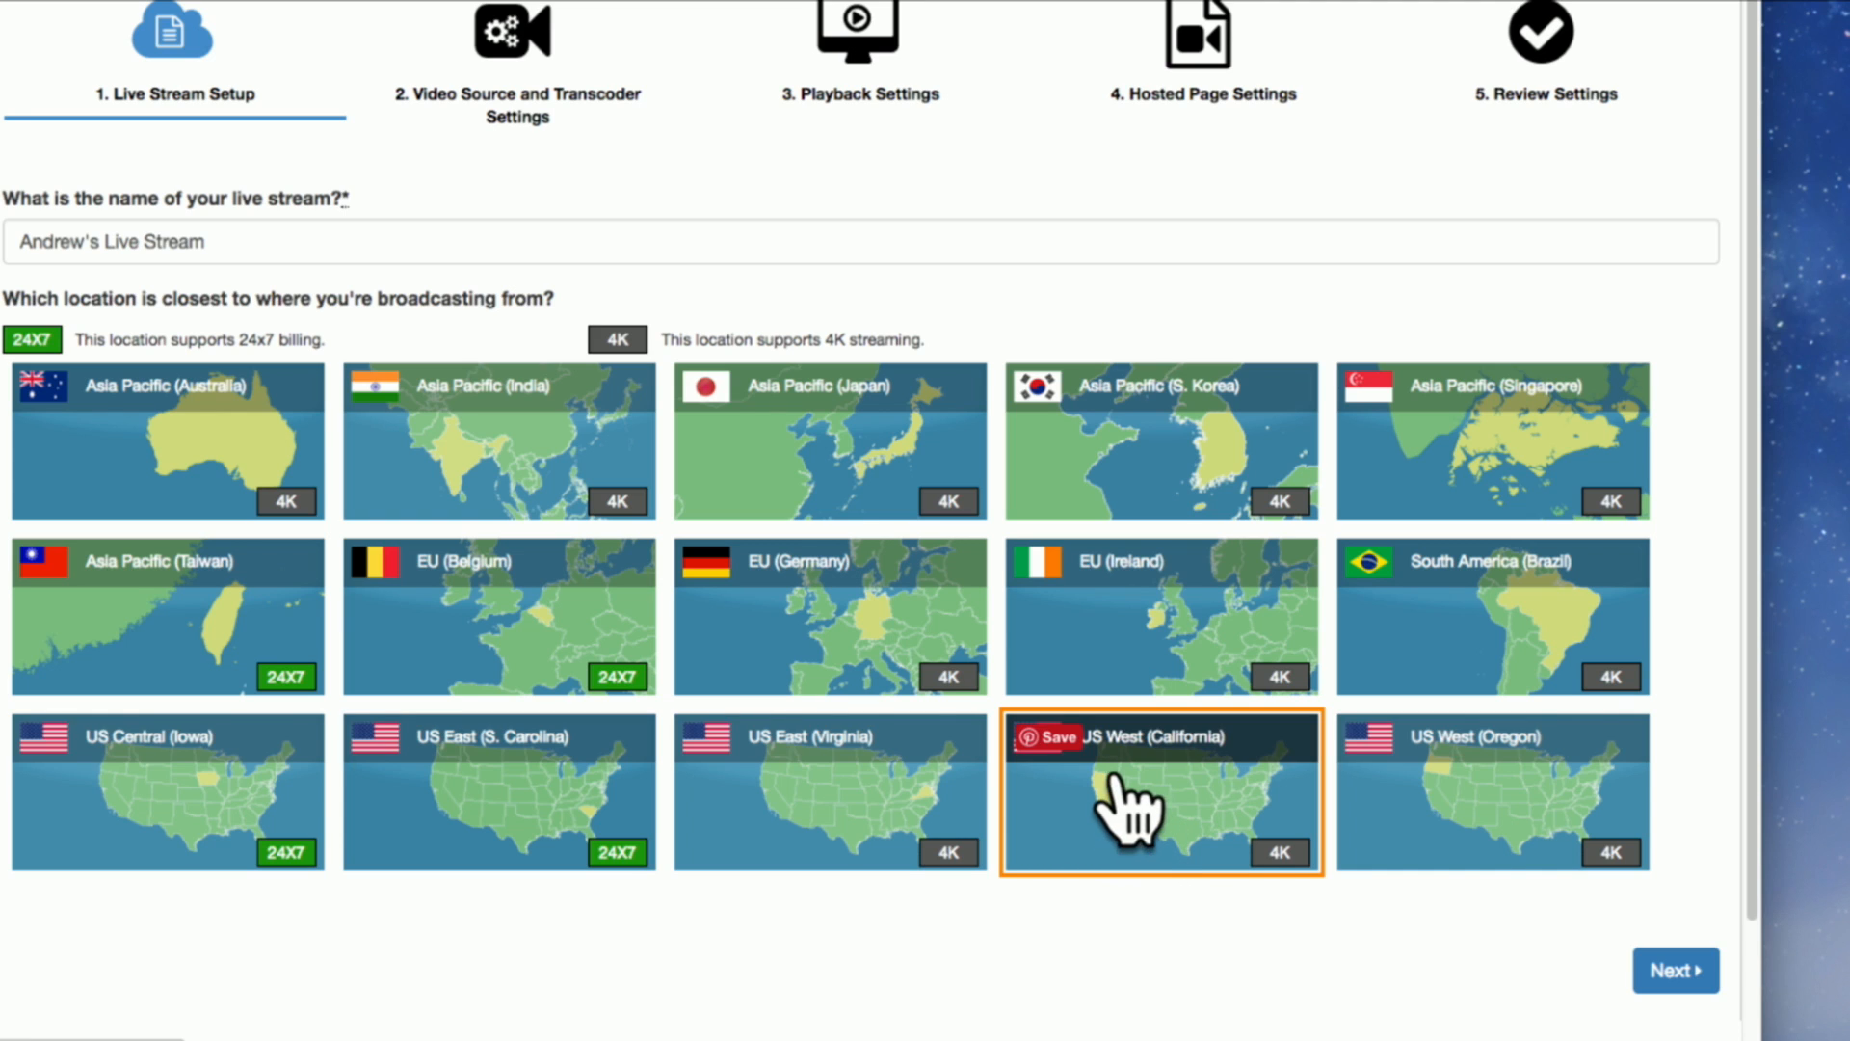
mouse_move(298, 848)
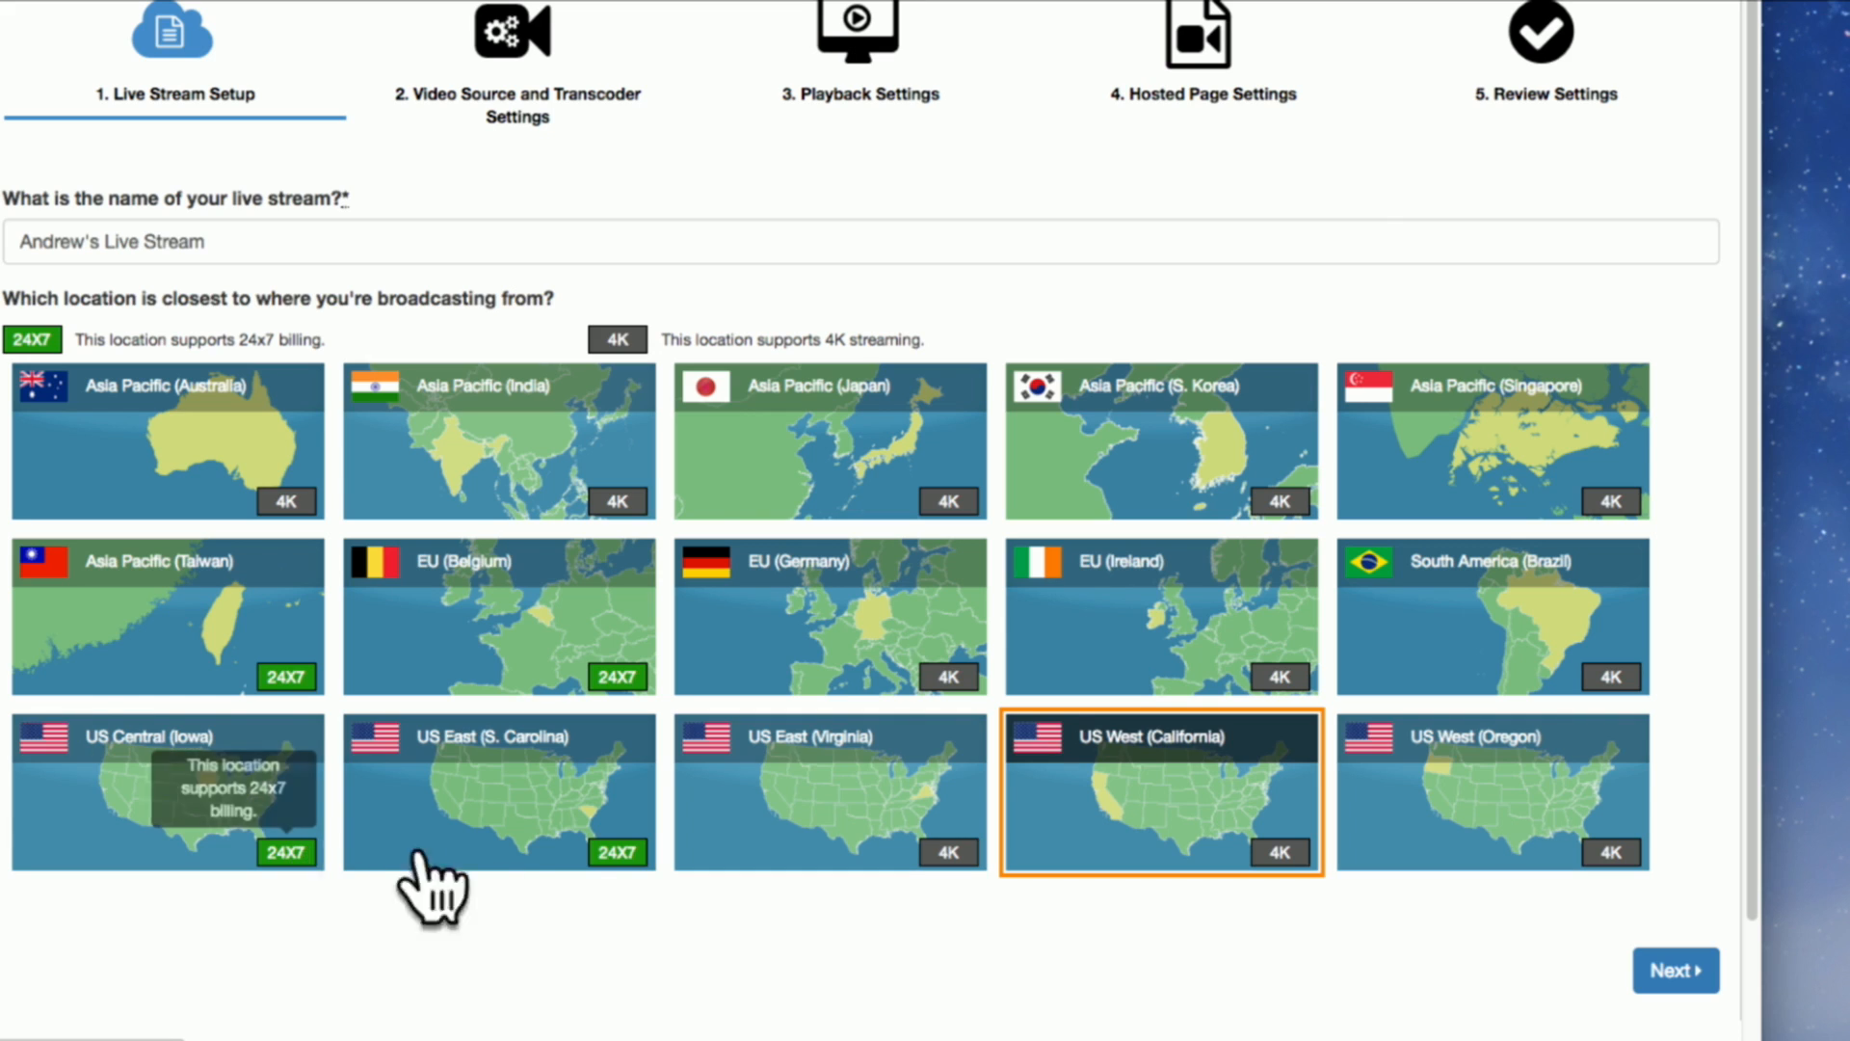
mouse_move(613, 850)
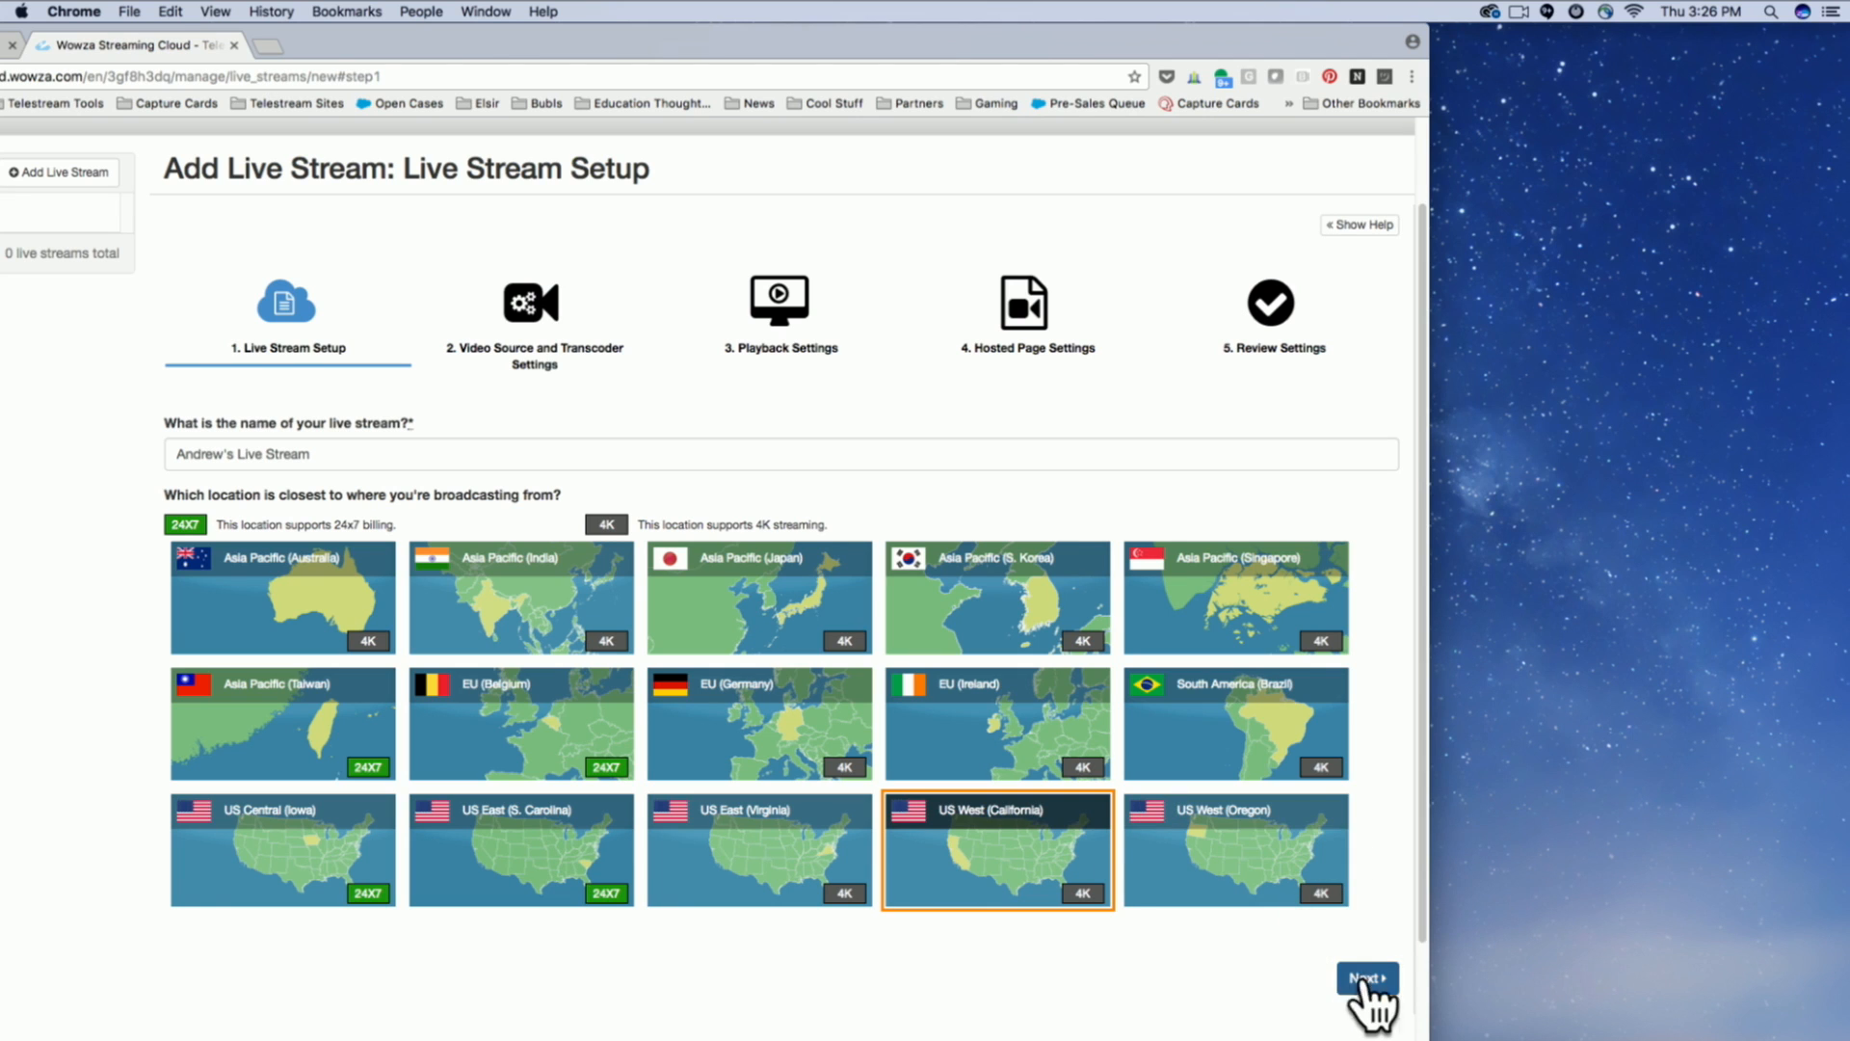
Continue to the Video Source and Transcoder Settings and choose Telestream Wirecast as the encoder.
left_click(1371, 978)
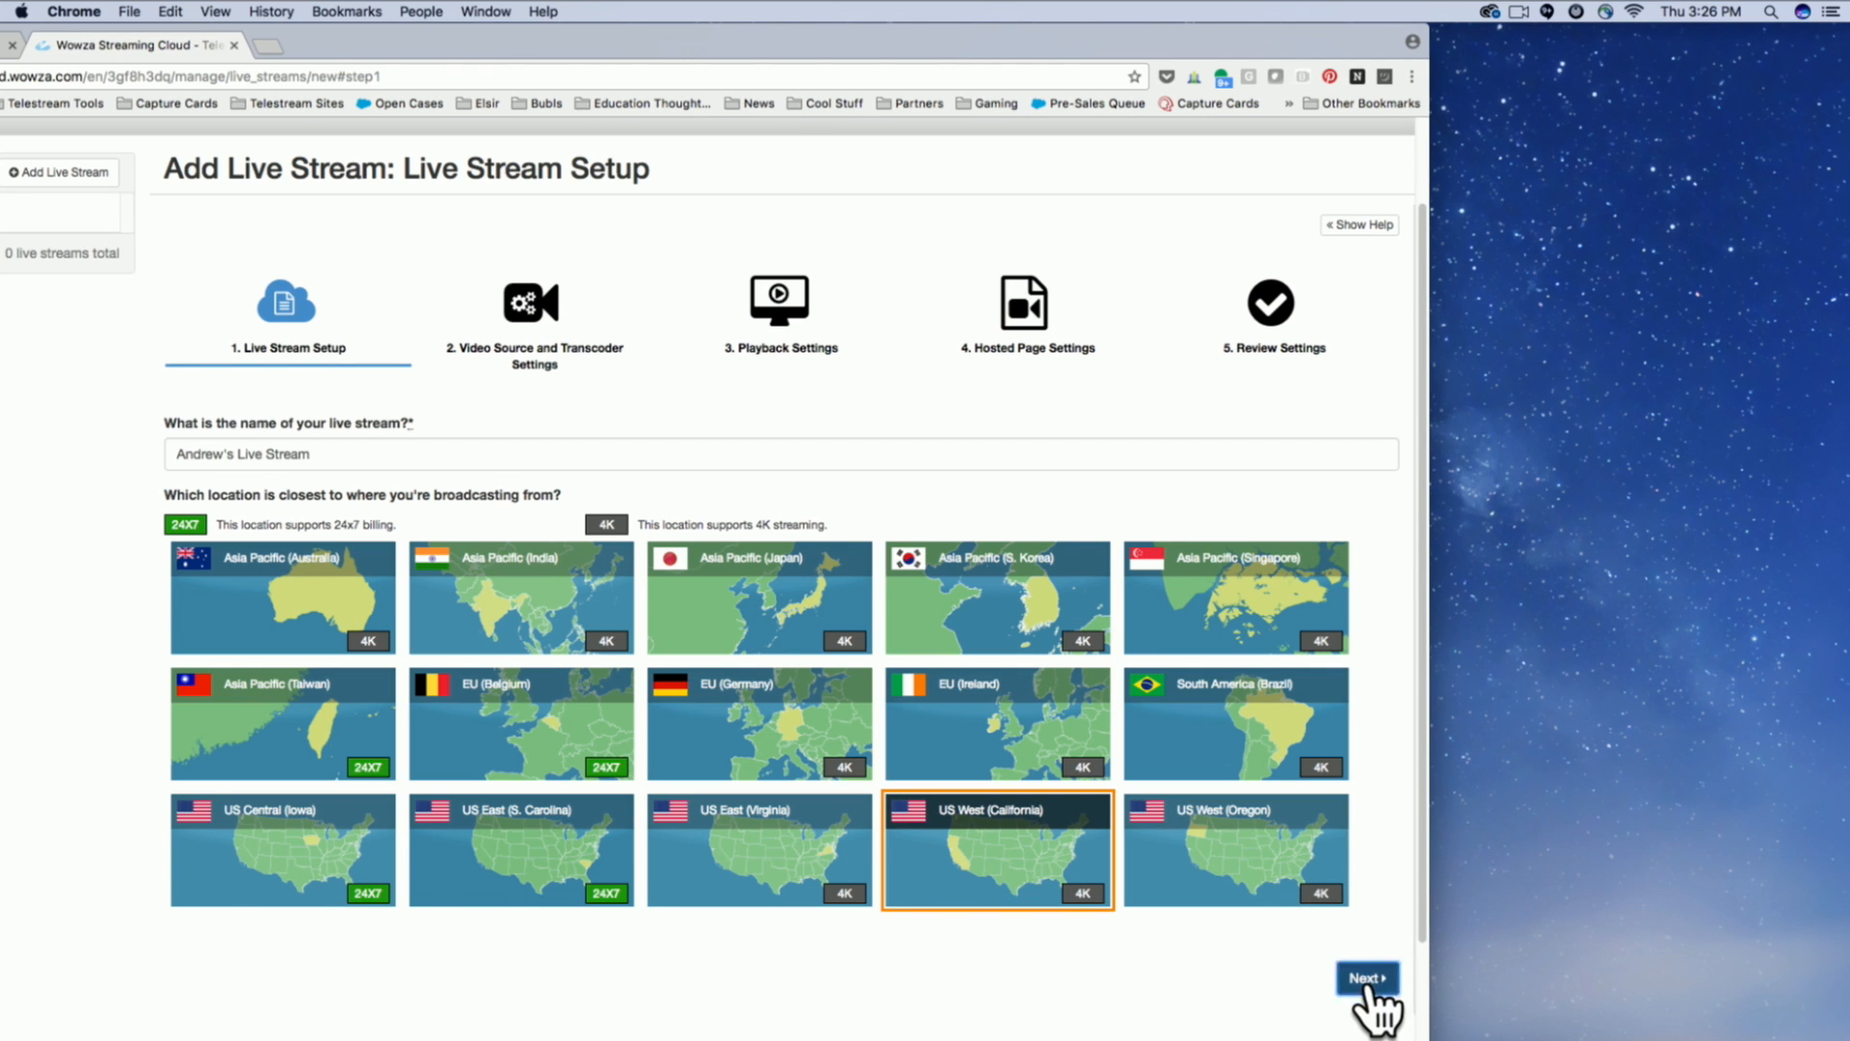
left_click_drag(355, 36, 746, 3)
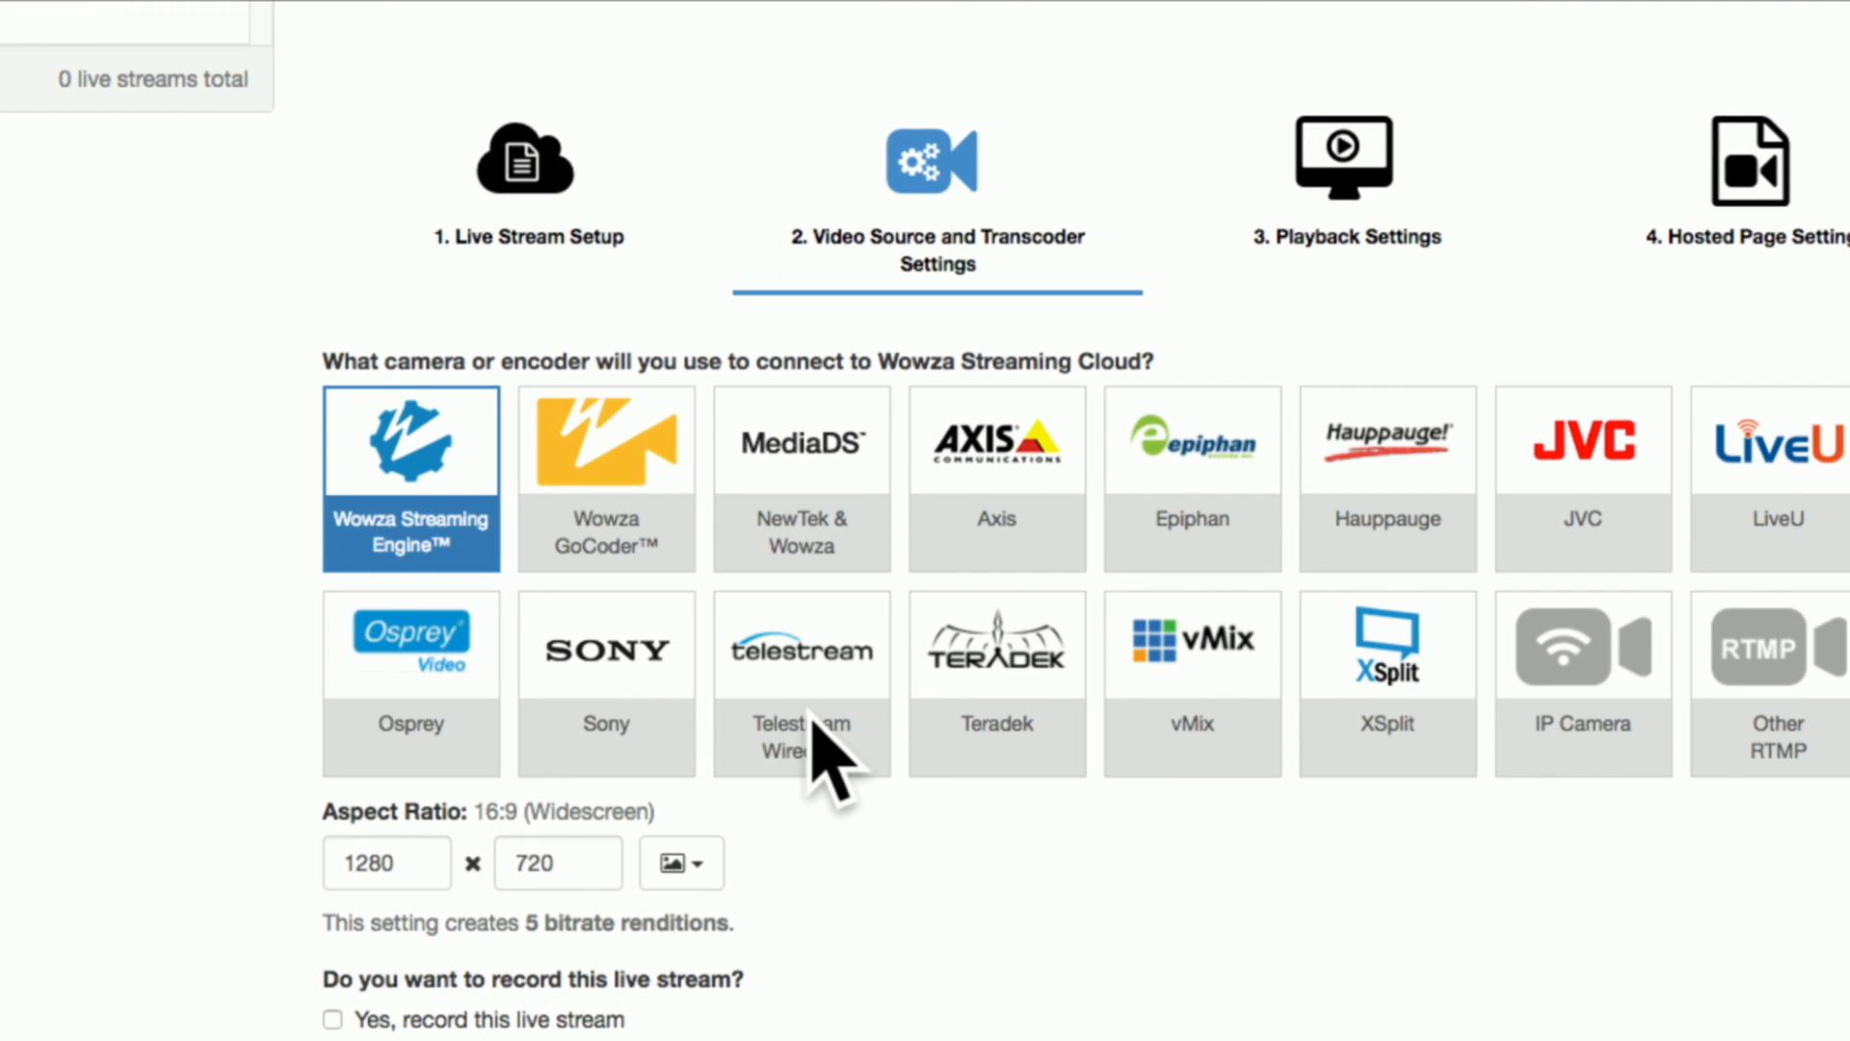
left_click(805, 646)
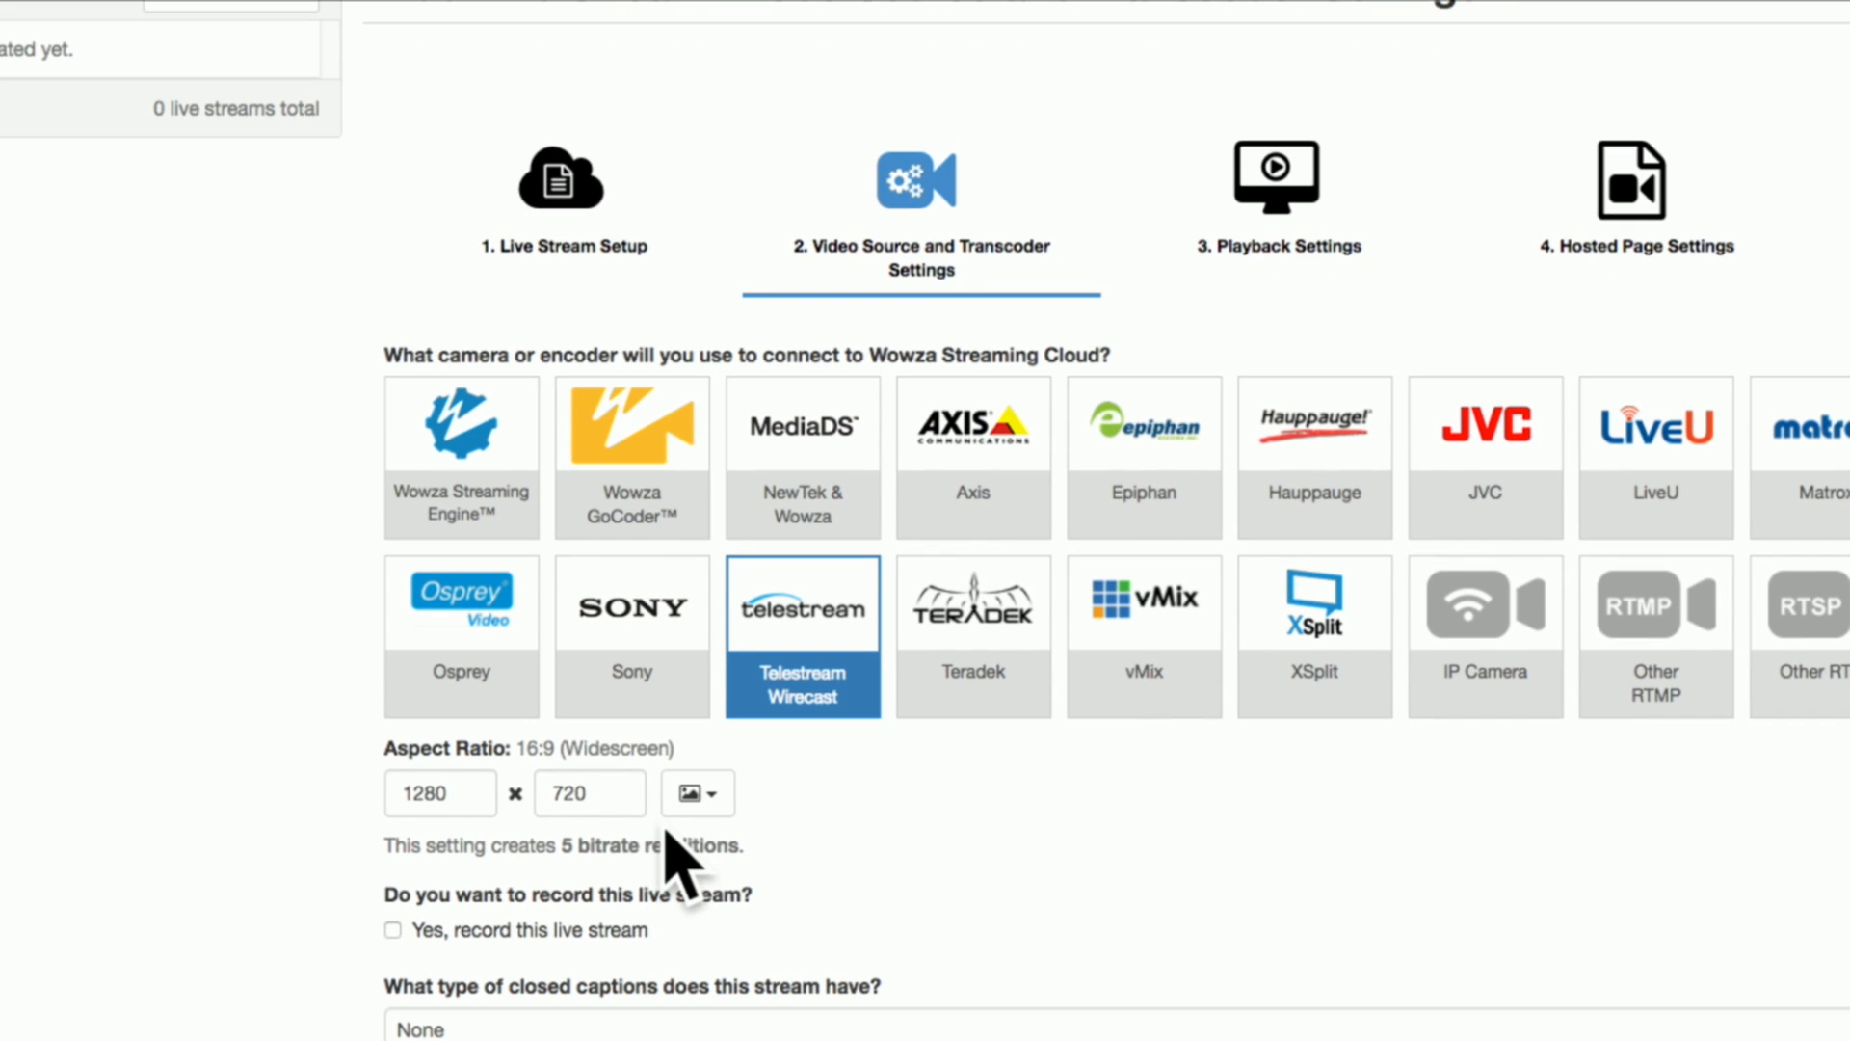
Try the 3840 x 2160 (4K) and 1920 x 1080 (1080p) sizes for the stream's aspect ratio.
scroll(882, 809, "down", 2)
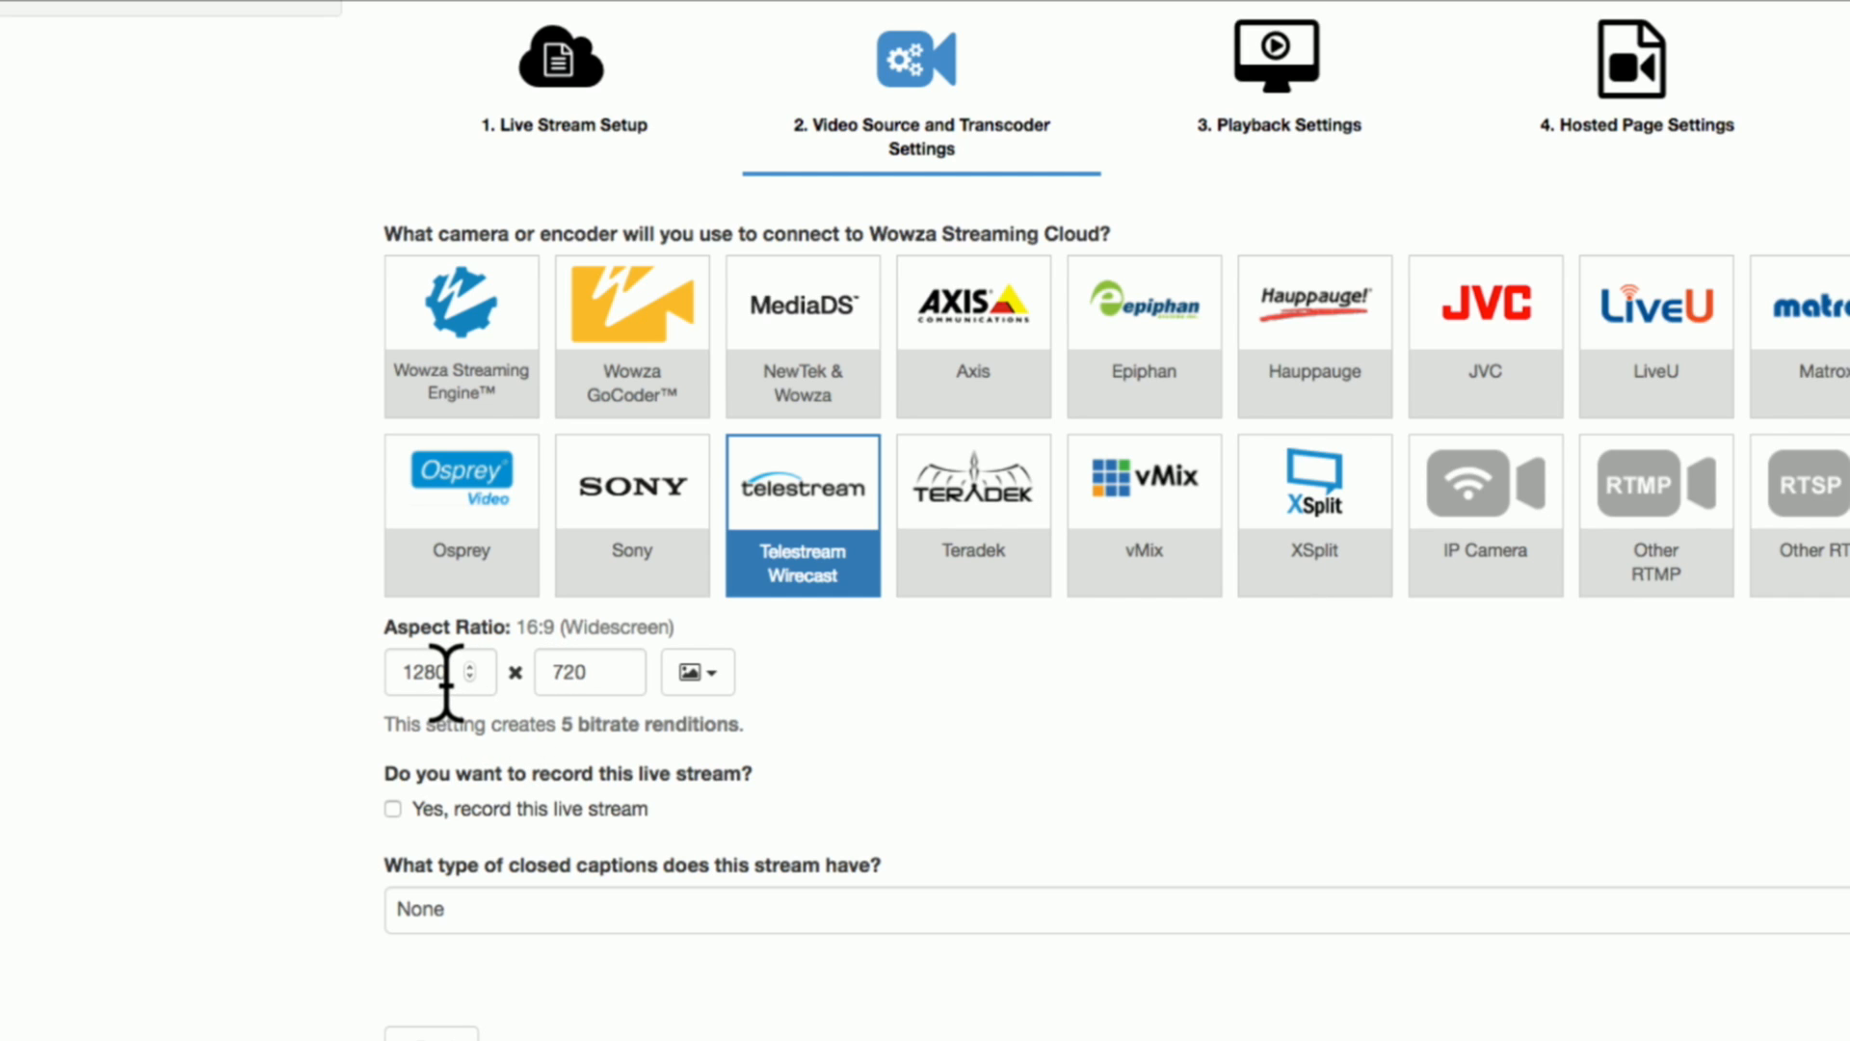
left_click(709, 675)
scroll(906, 756, "down", 1)
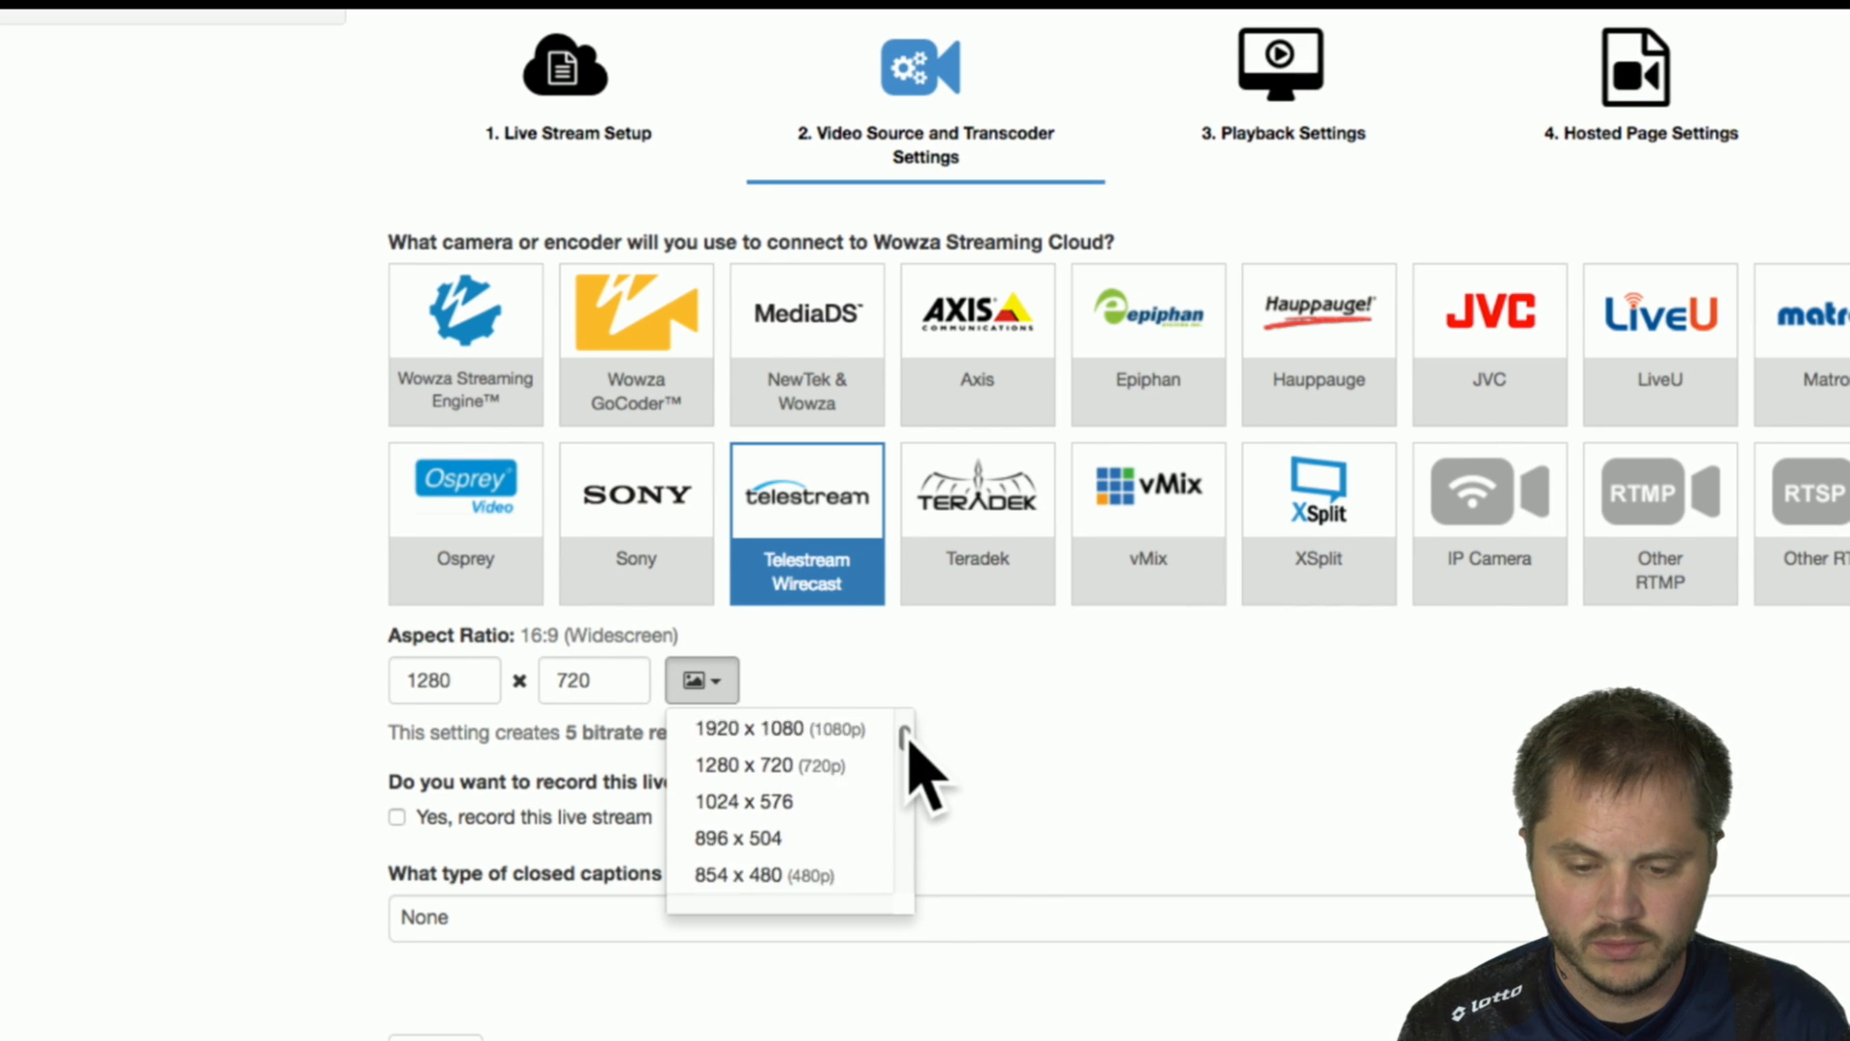
scroll(905, 732, "up", 1)
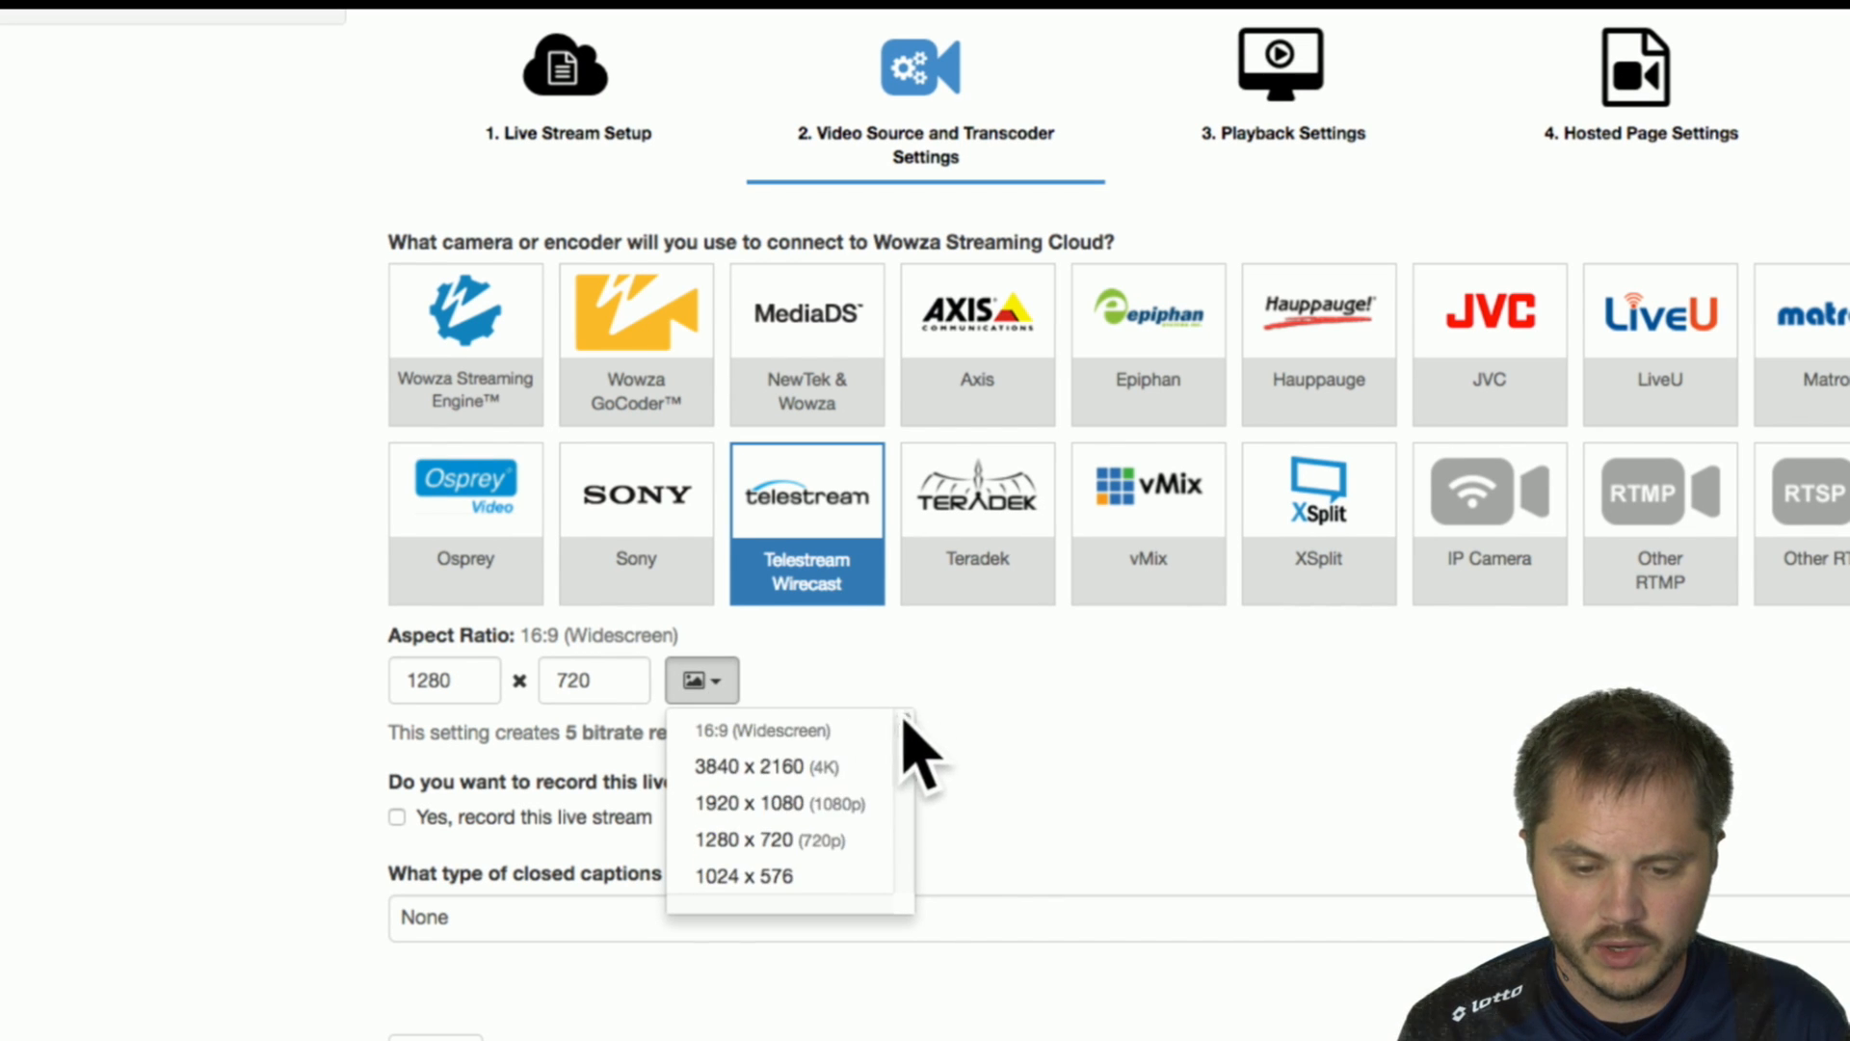
left_click(746, 771)
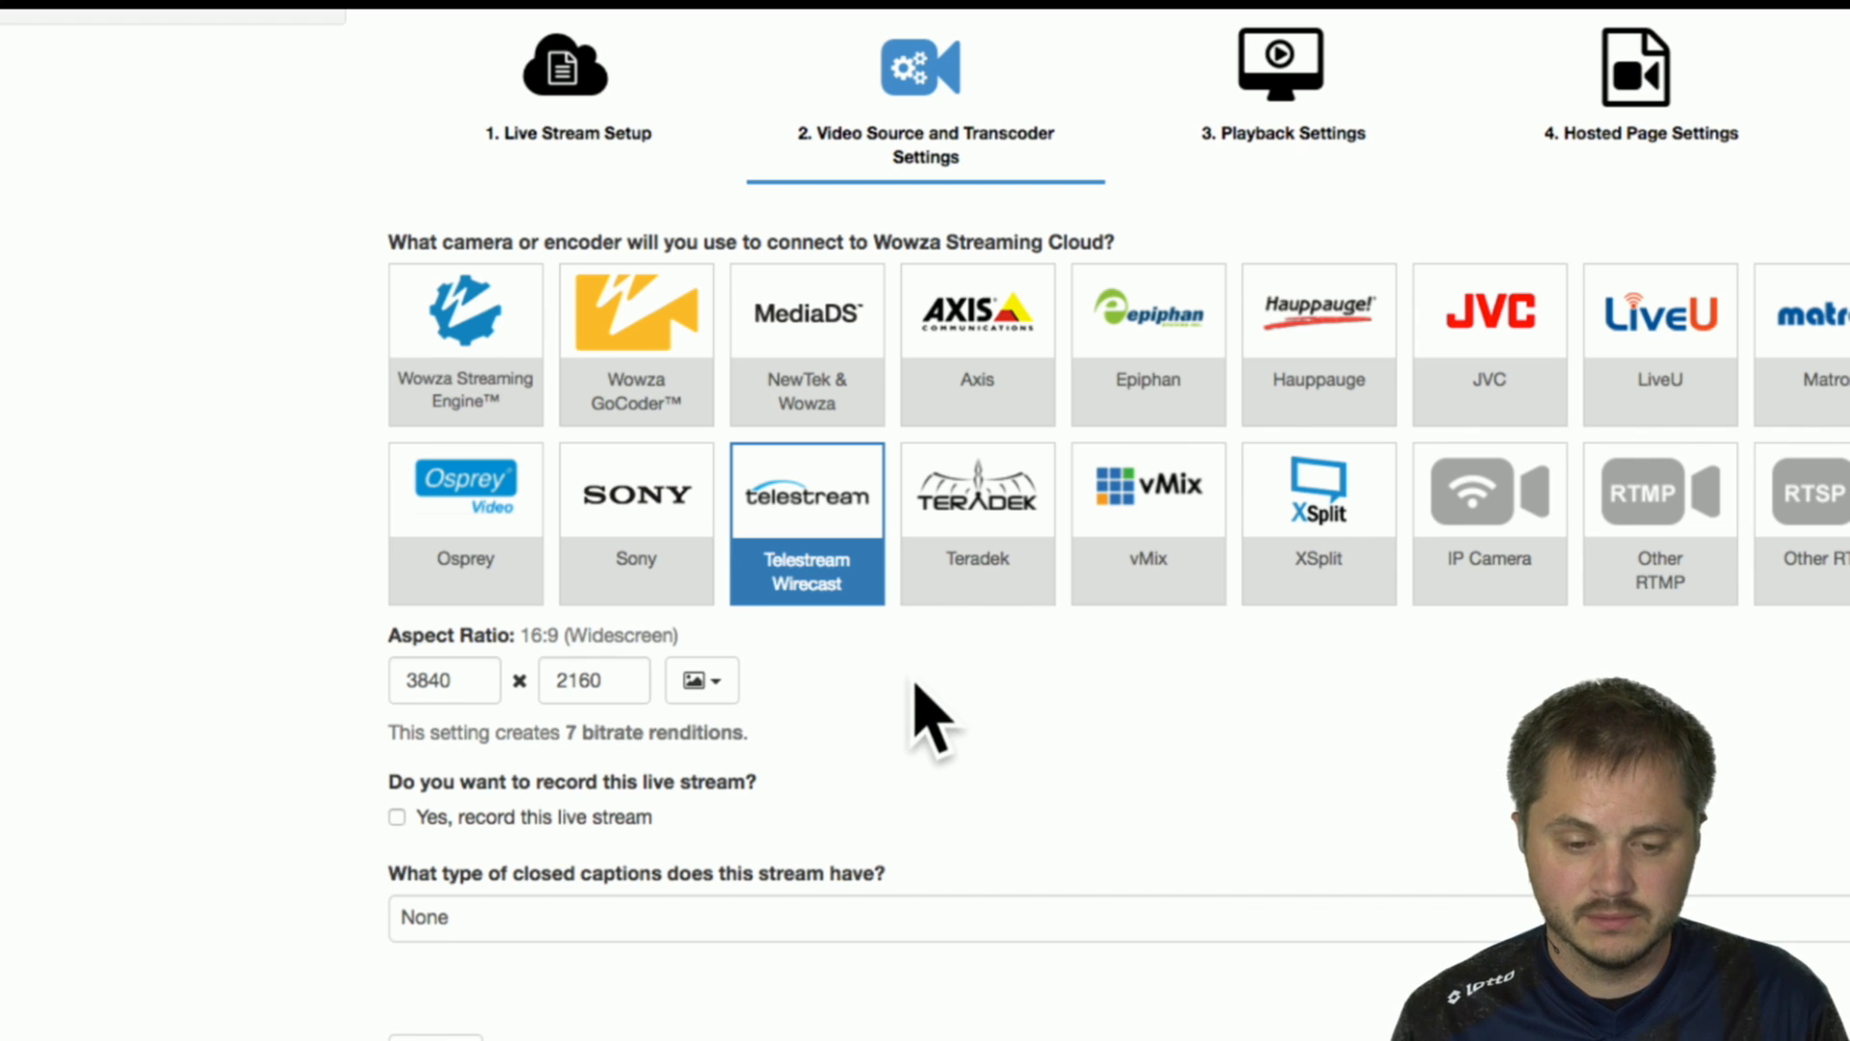
left_click(701, 684)
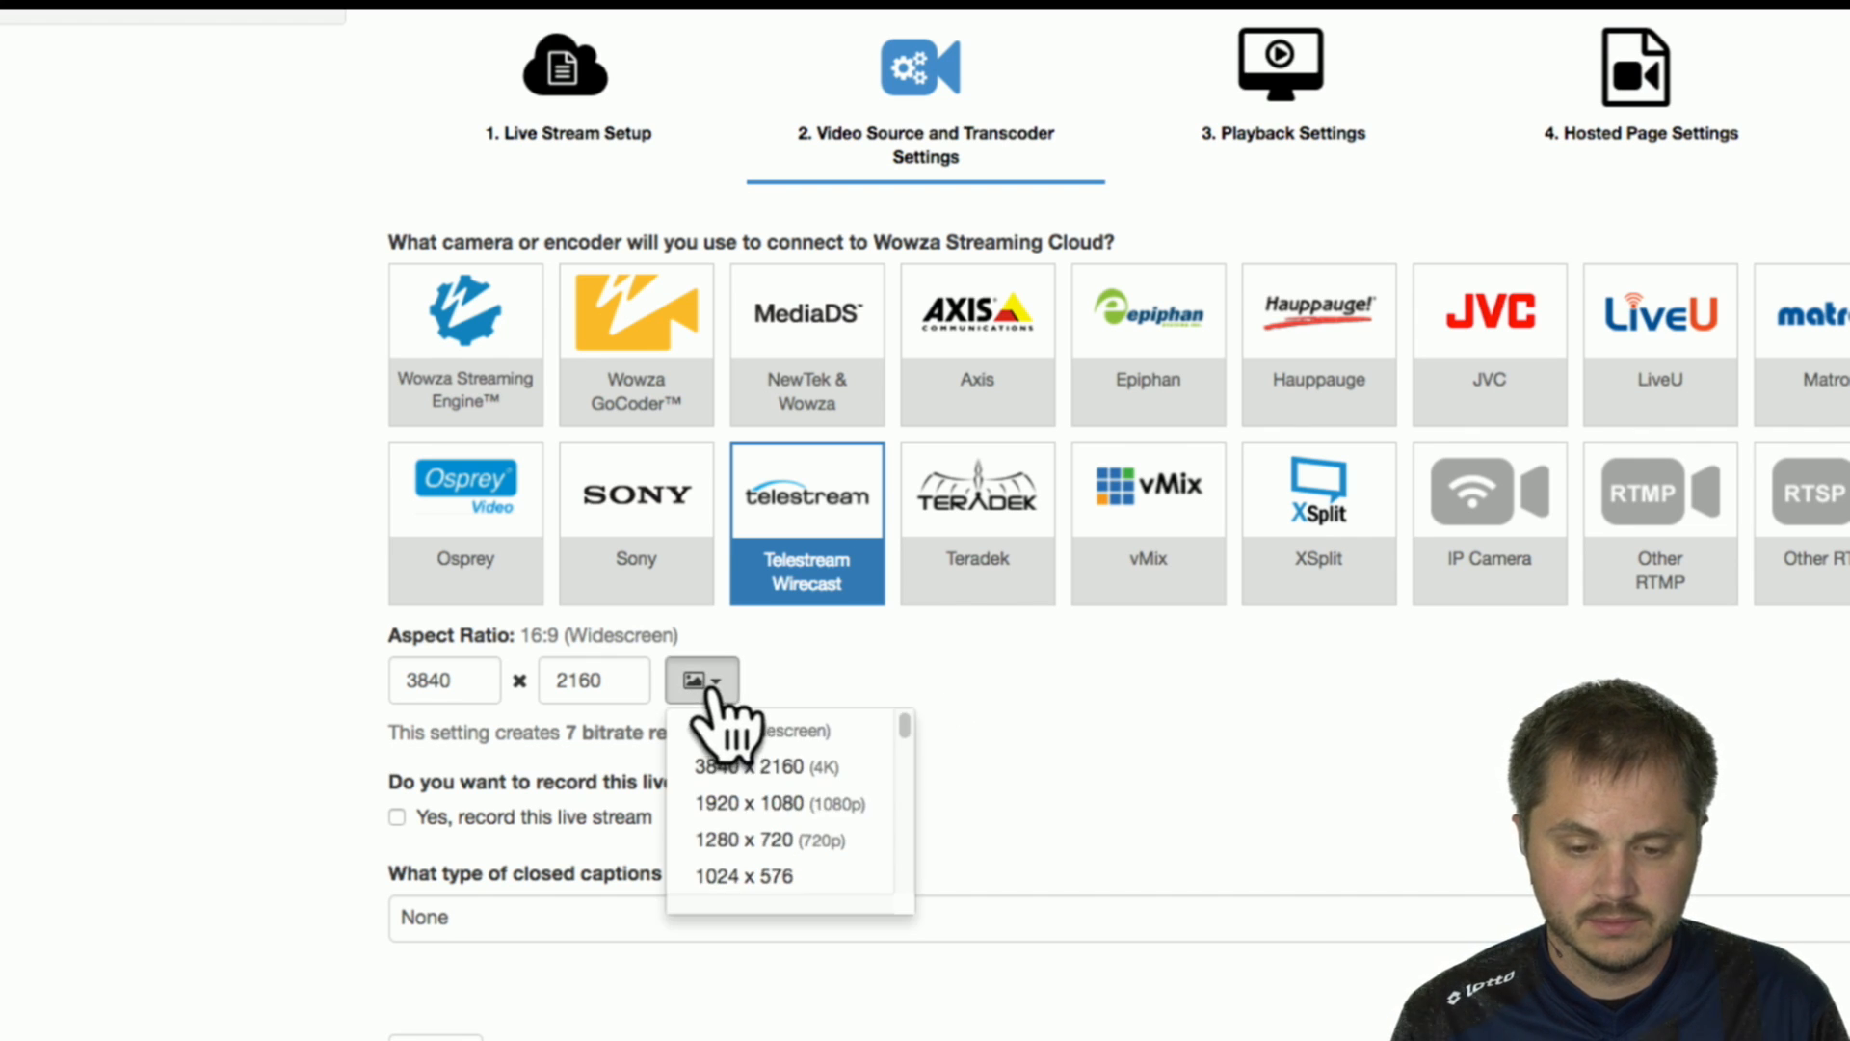
left_click(757, 803)
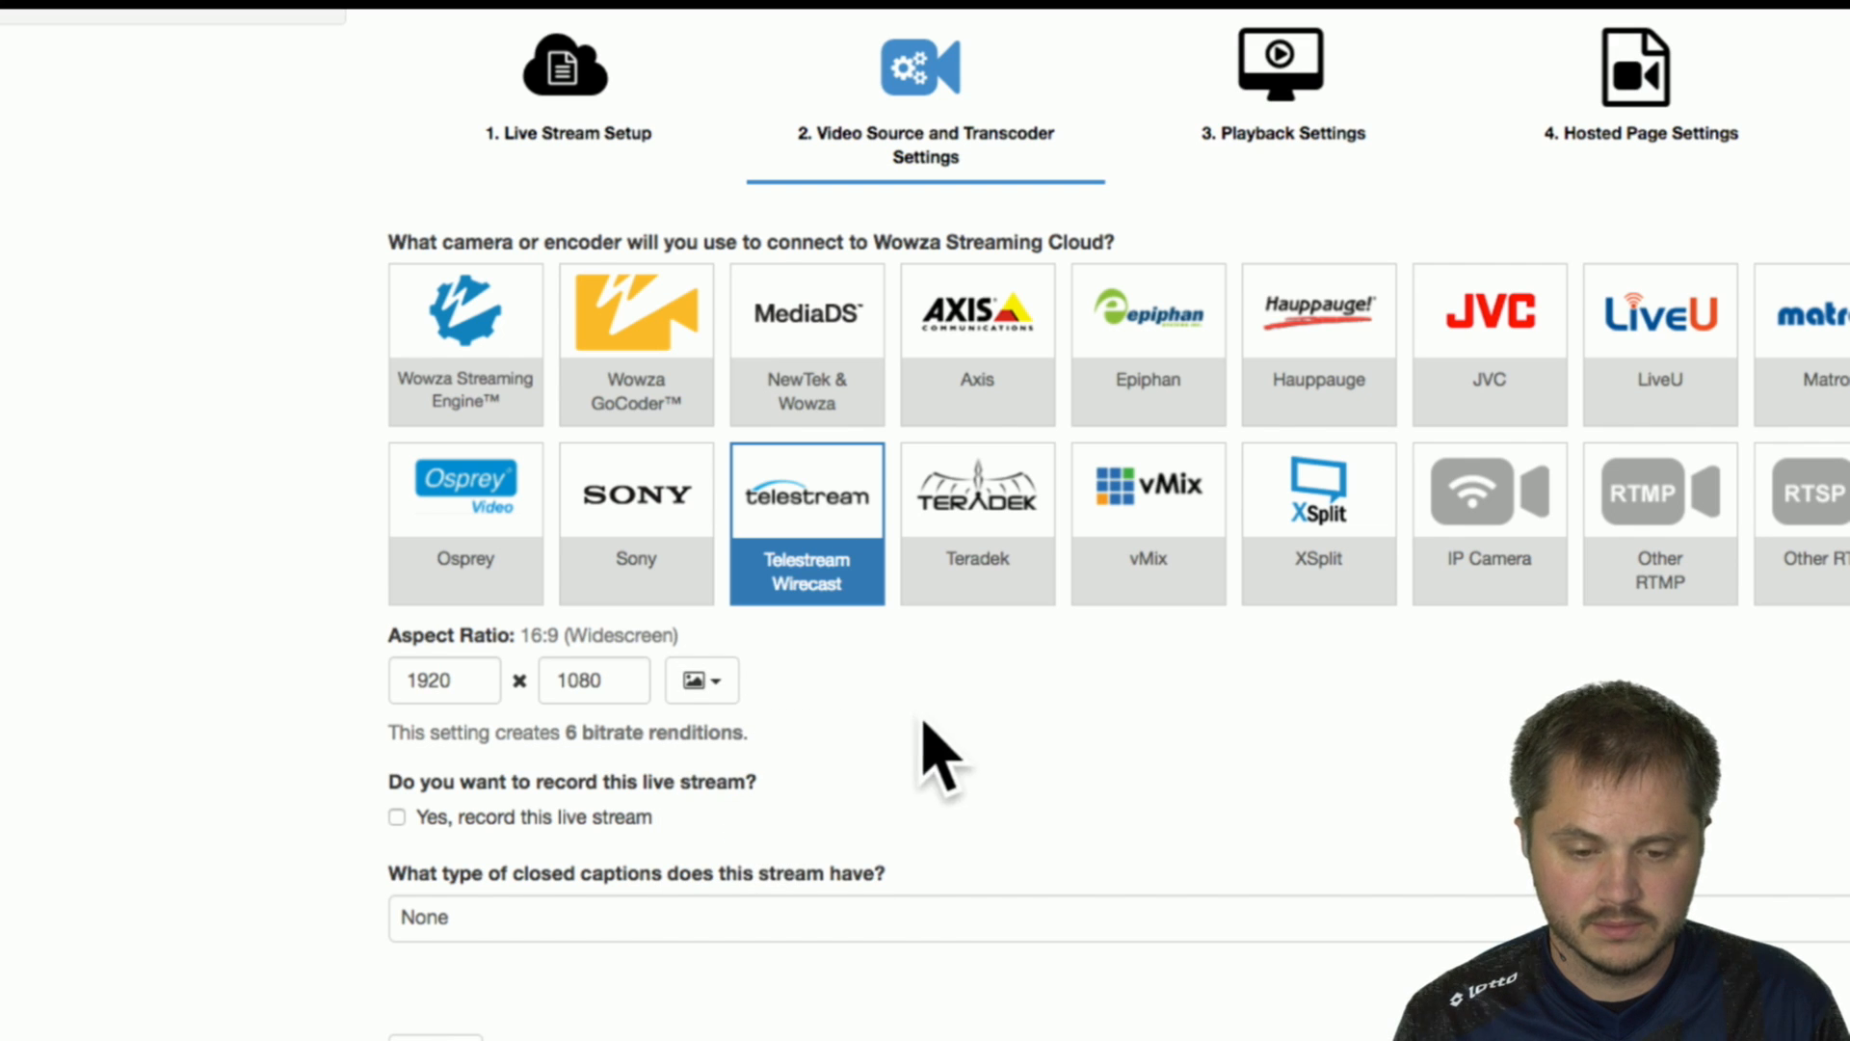
Set the stream's aspect ratio size to 1280 x 720 (720p) and enable recording of the live stream.
left_click(704, 686)
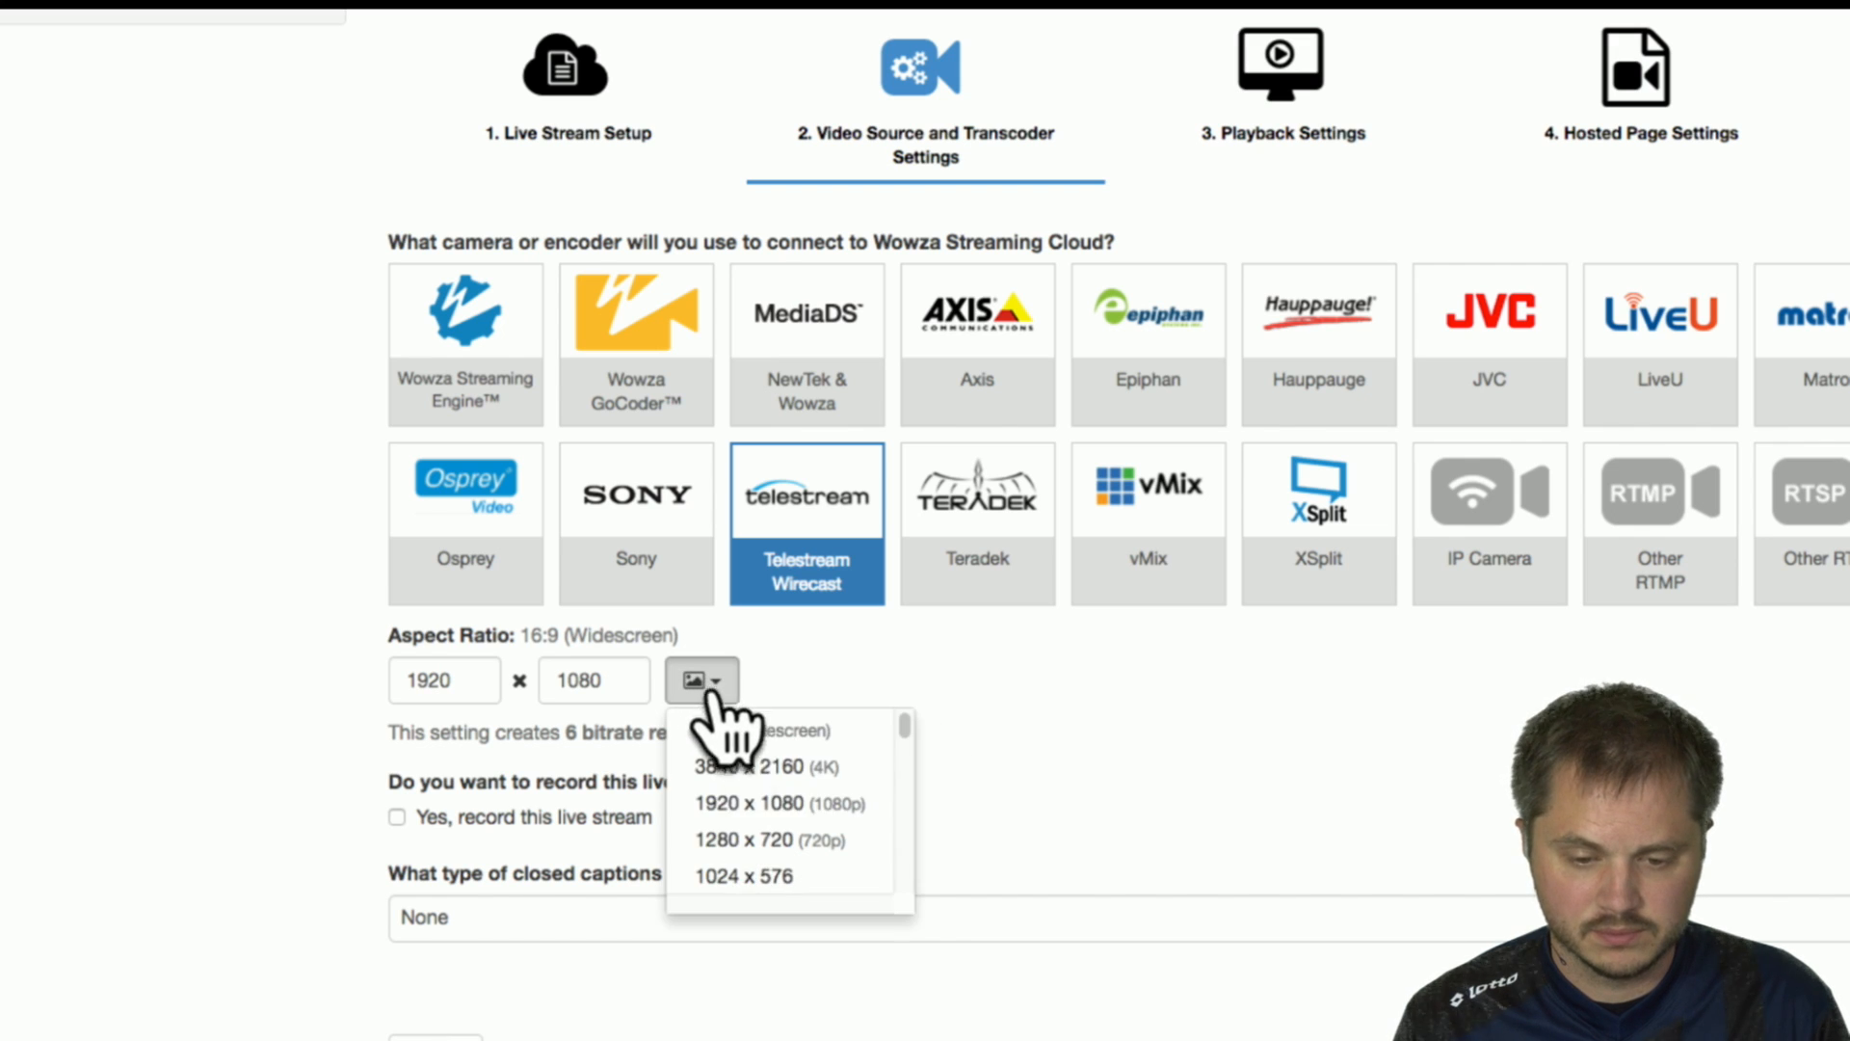
left_click(743, 844)
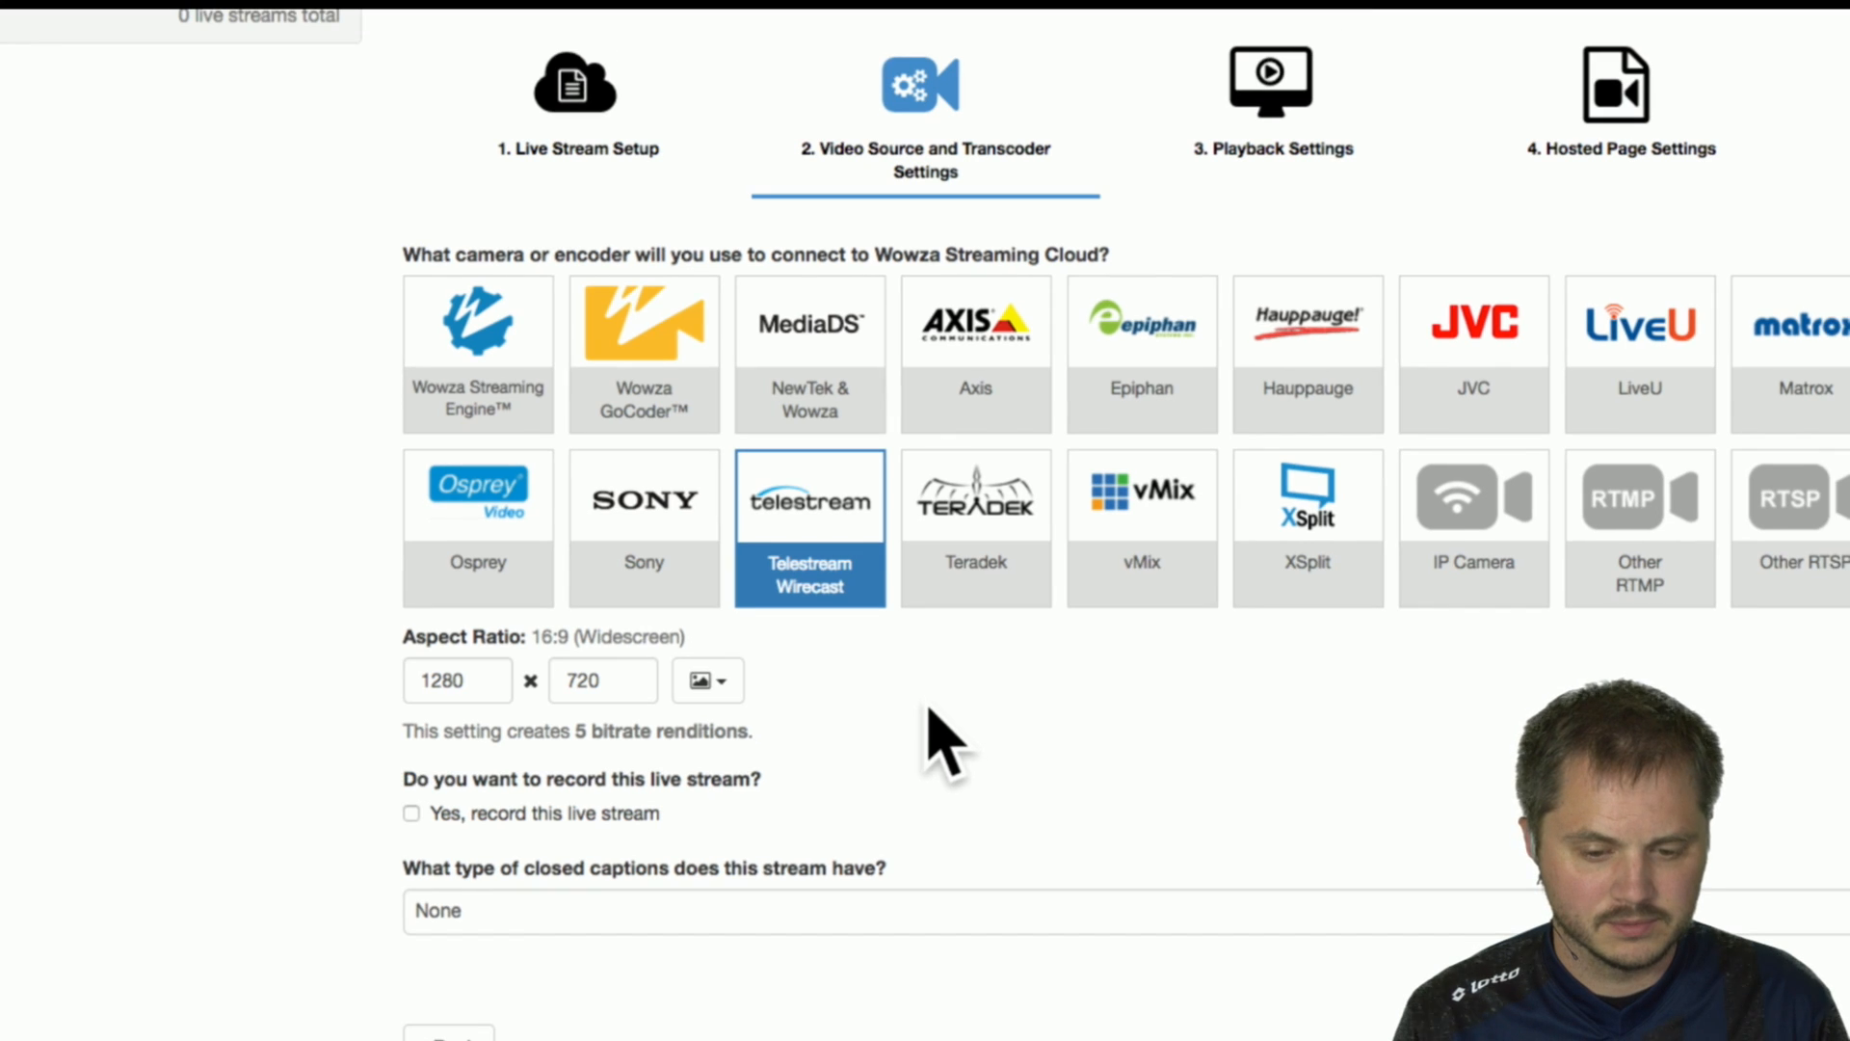
left_click(412, 814)
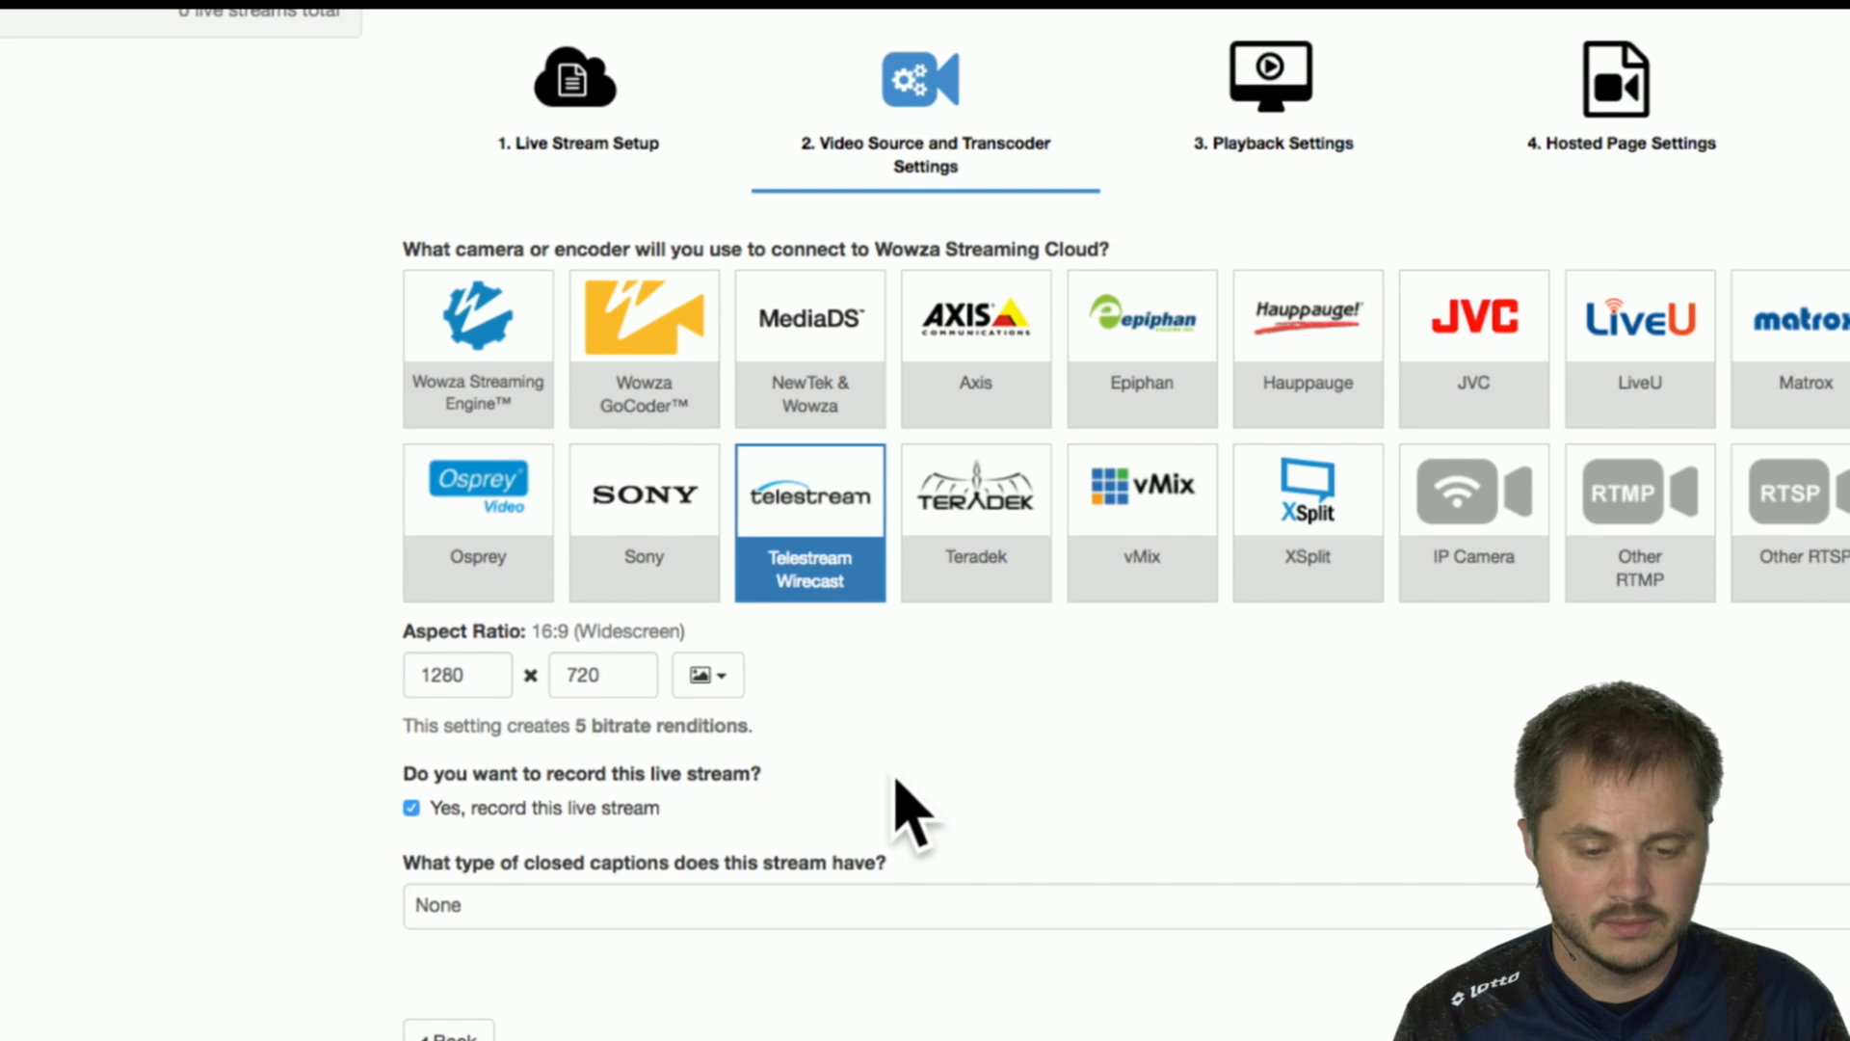
scroll(882, 848, "down", 3)
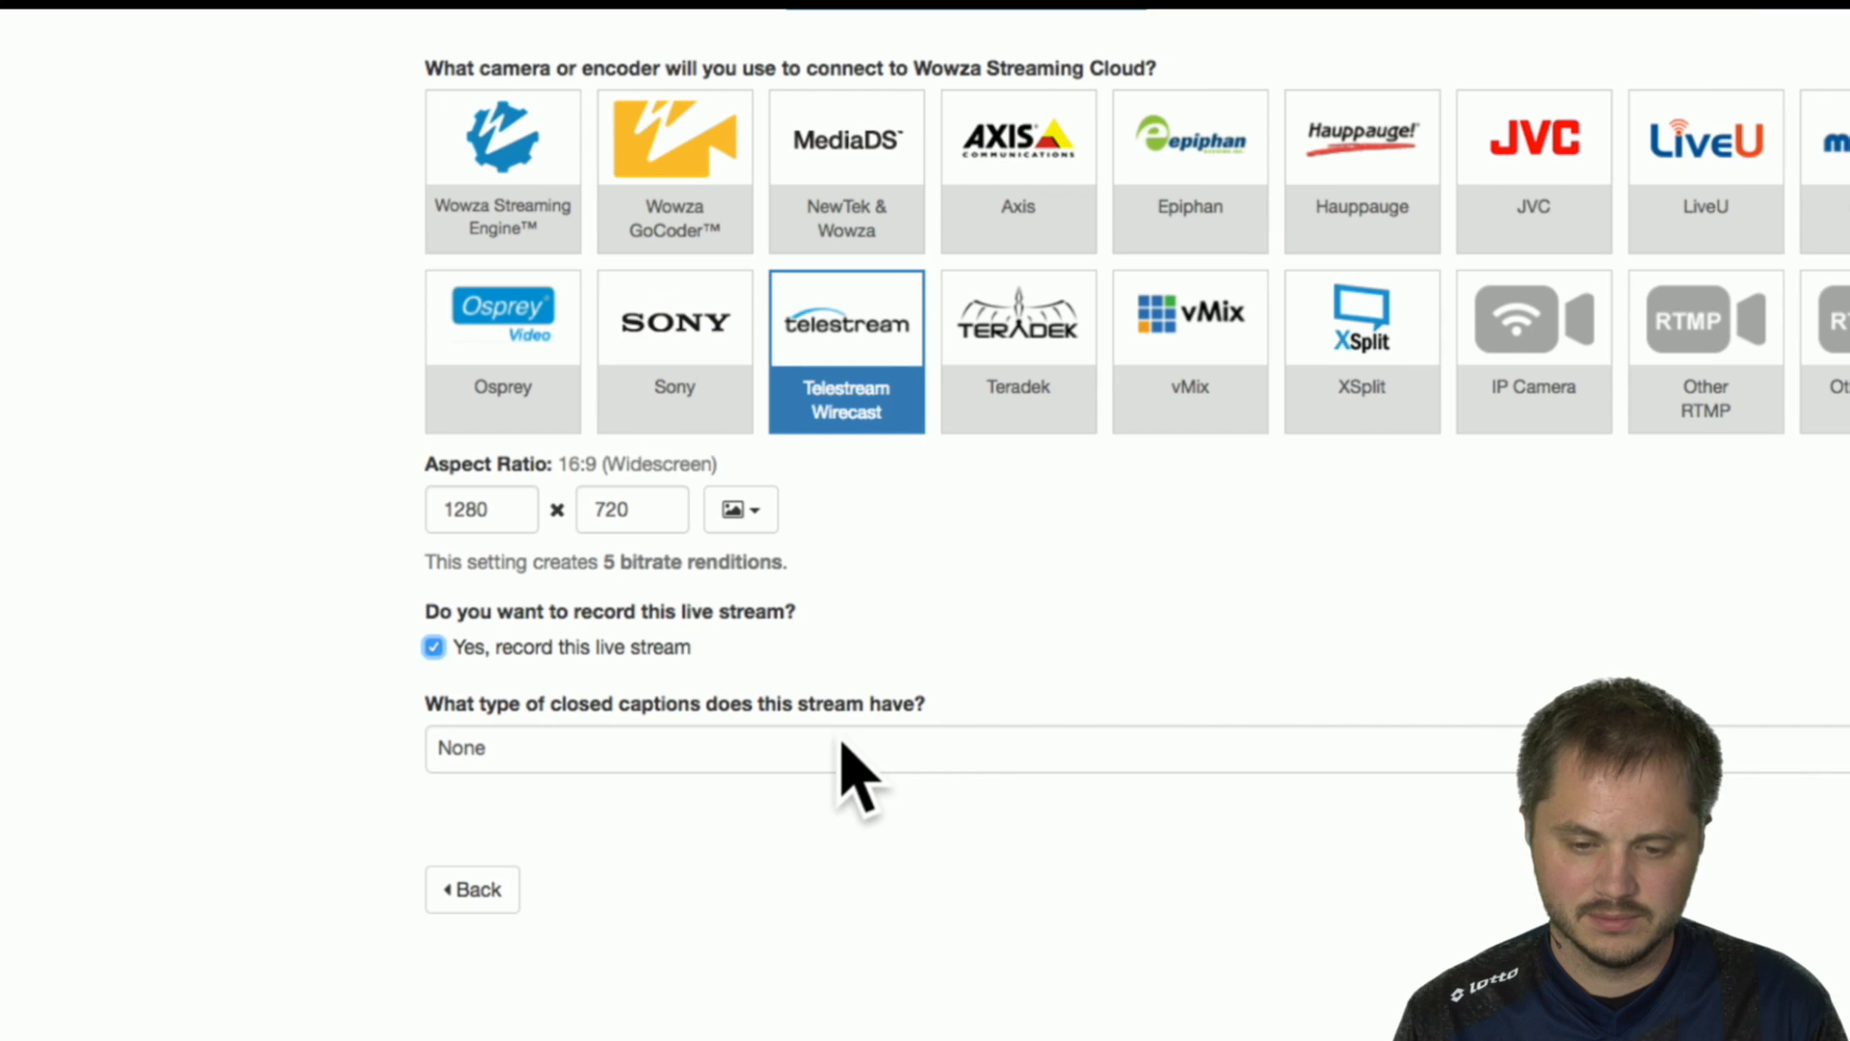
Check the available closed caption types, keep None for the stream, and continue to the Playback Settings.
left_click(836, 745)
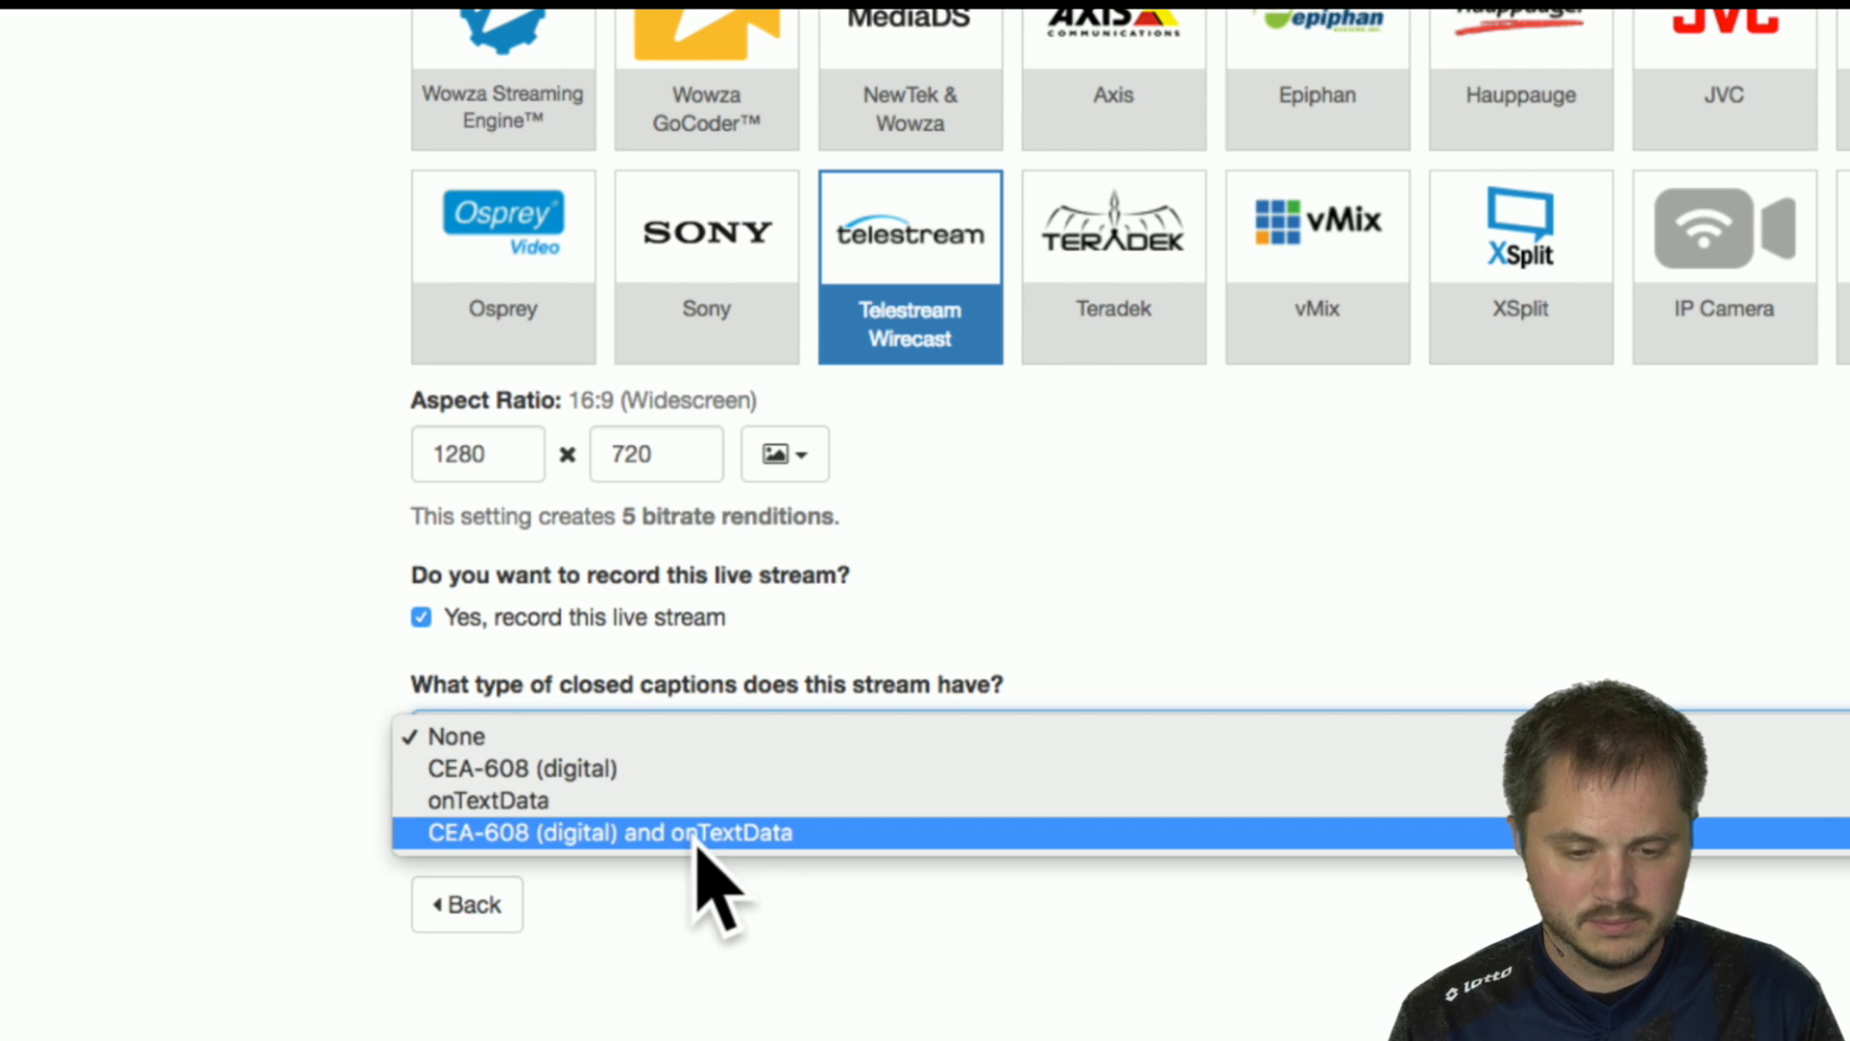
left_click(1060, 663)
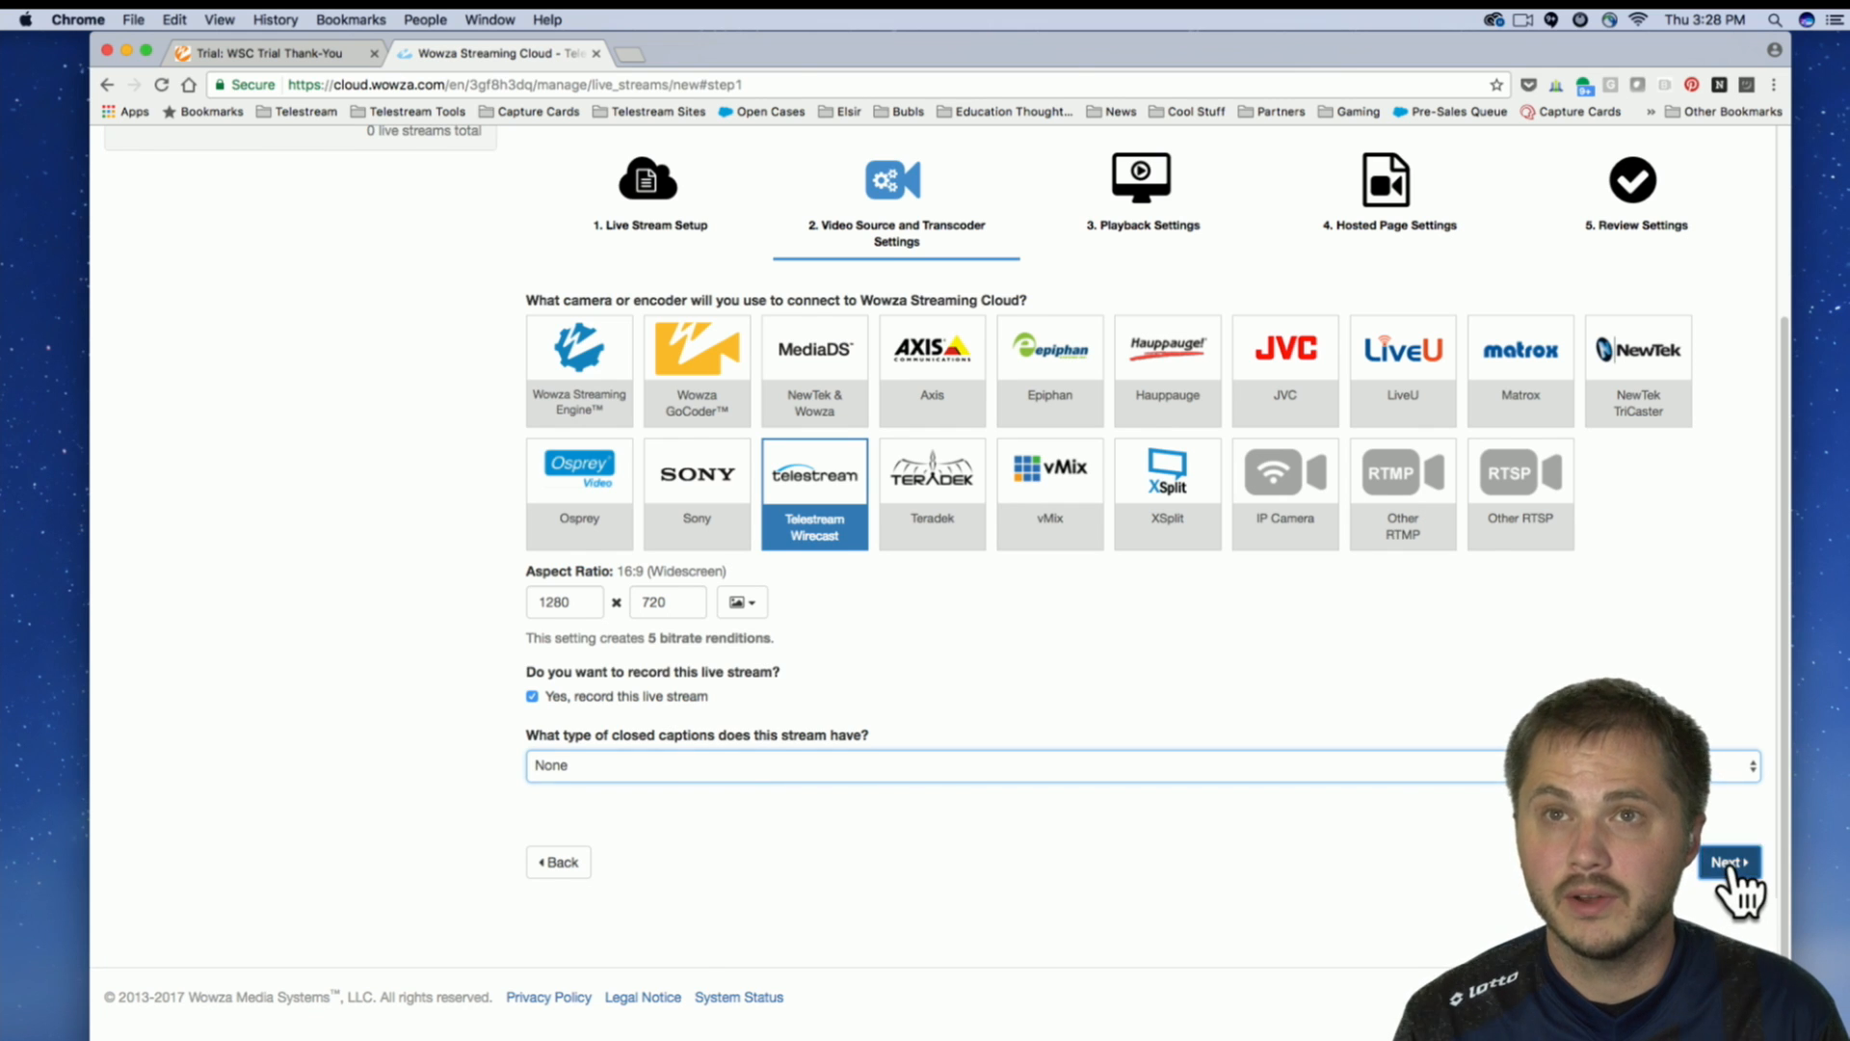
left_click(1730, 864)
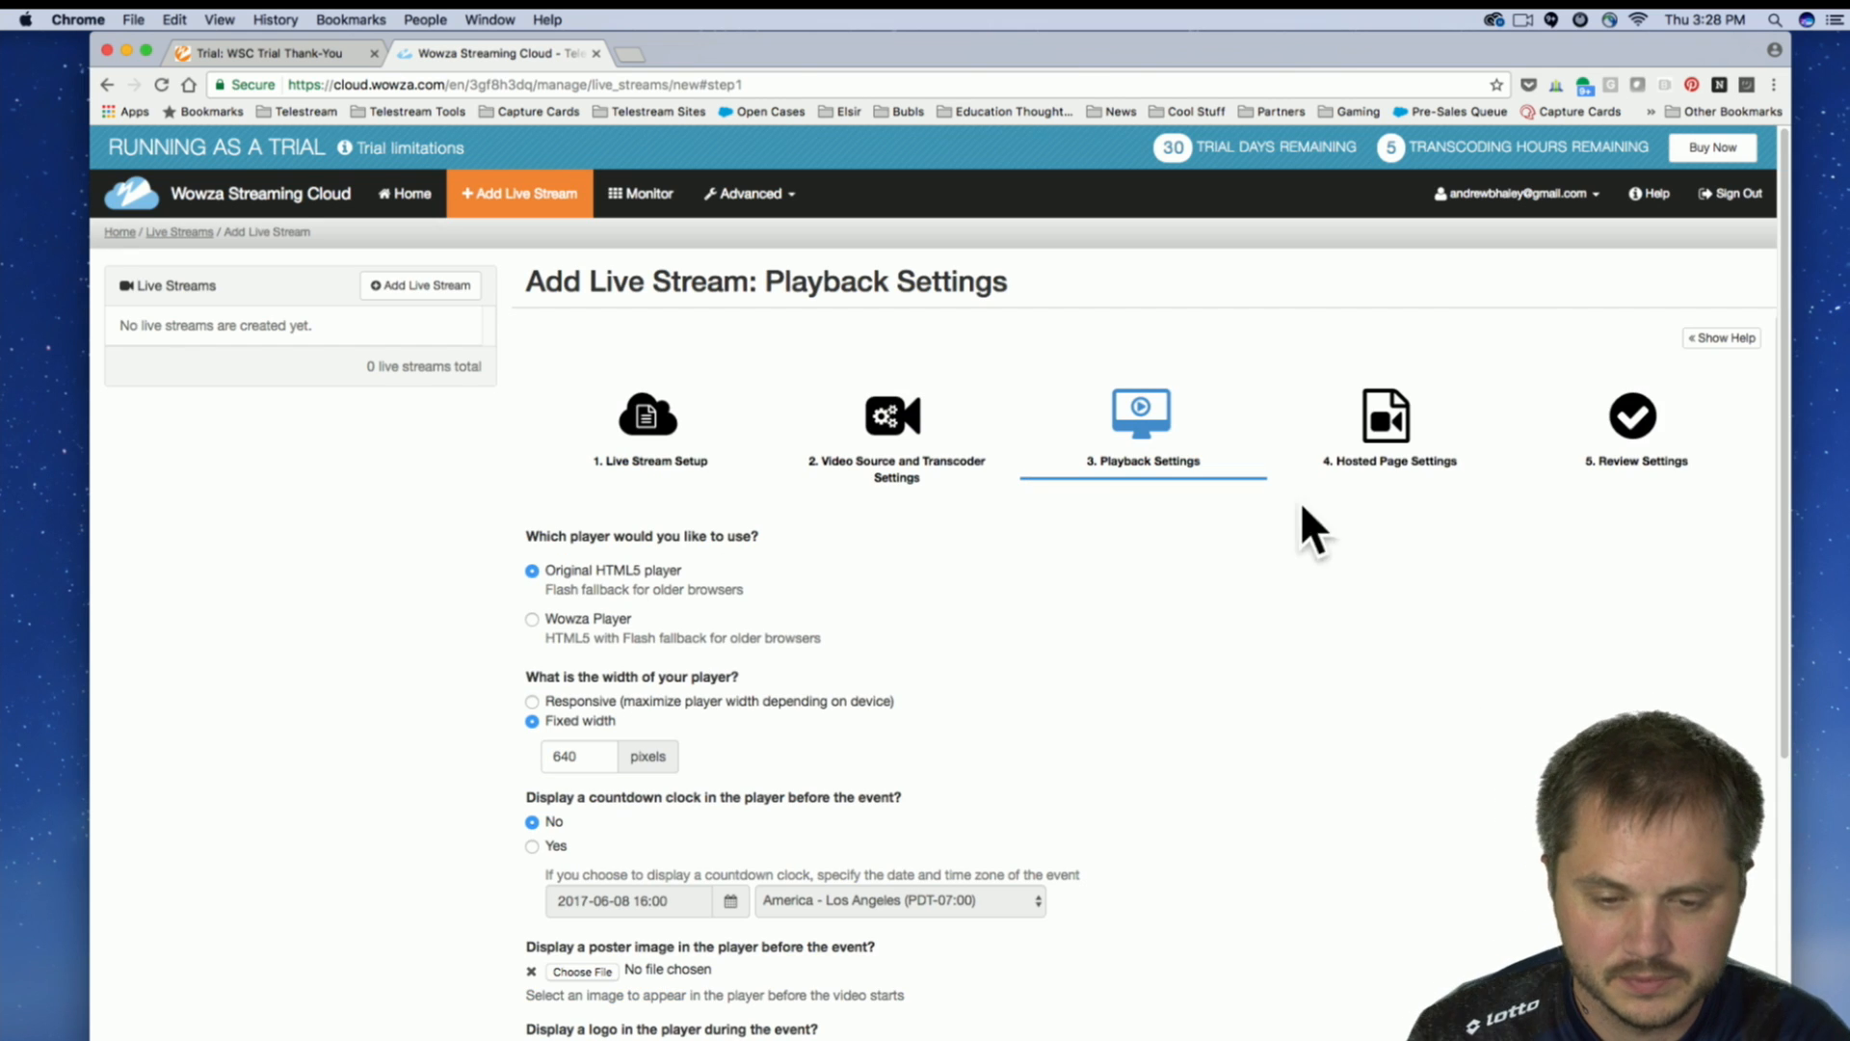
Choose Wowza Player as the stream's player and make the player width Responsive.
scroll(1076, 599, "down", 4)
scroll(1075, 600, "down", 2)
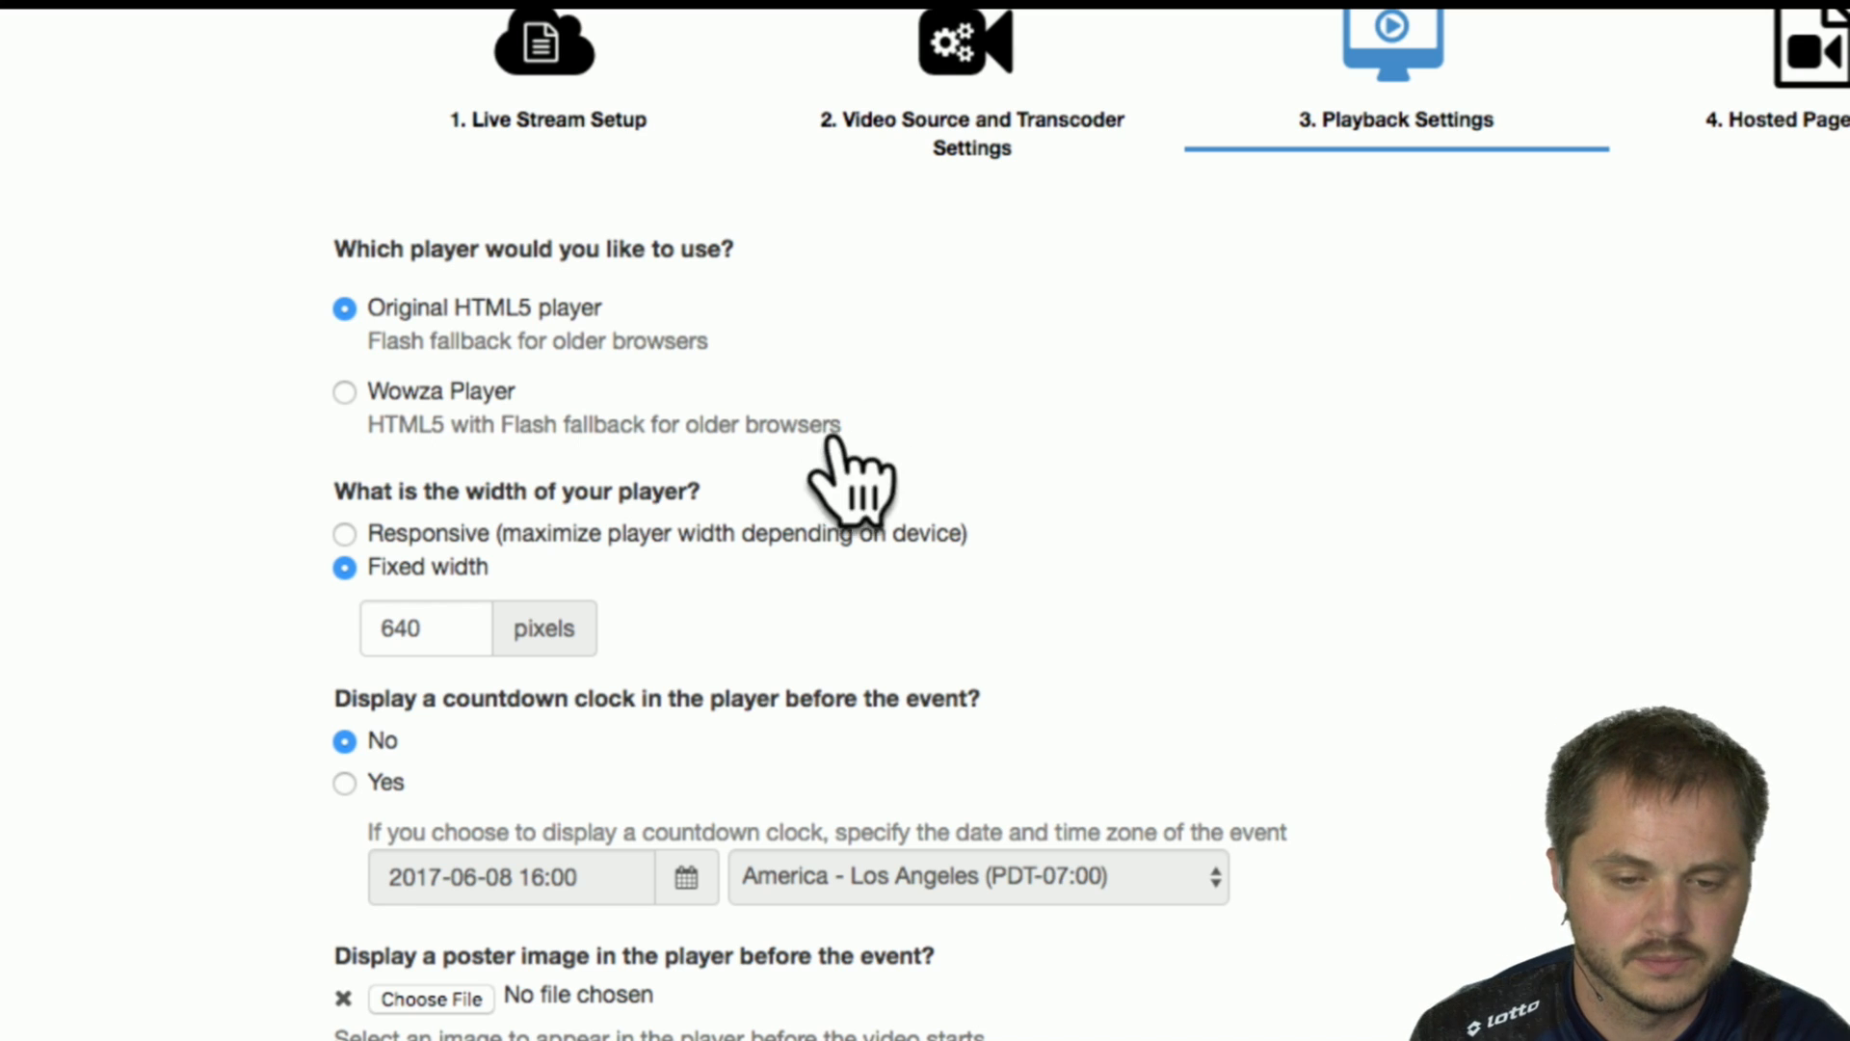
left_click(347, 399)
scroll(886, 414, "down", 2)
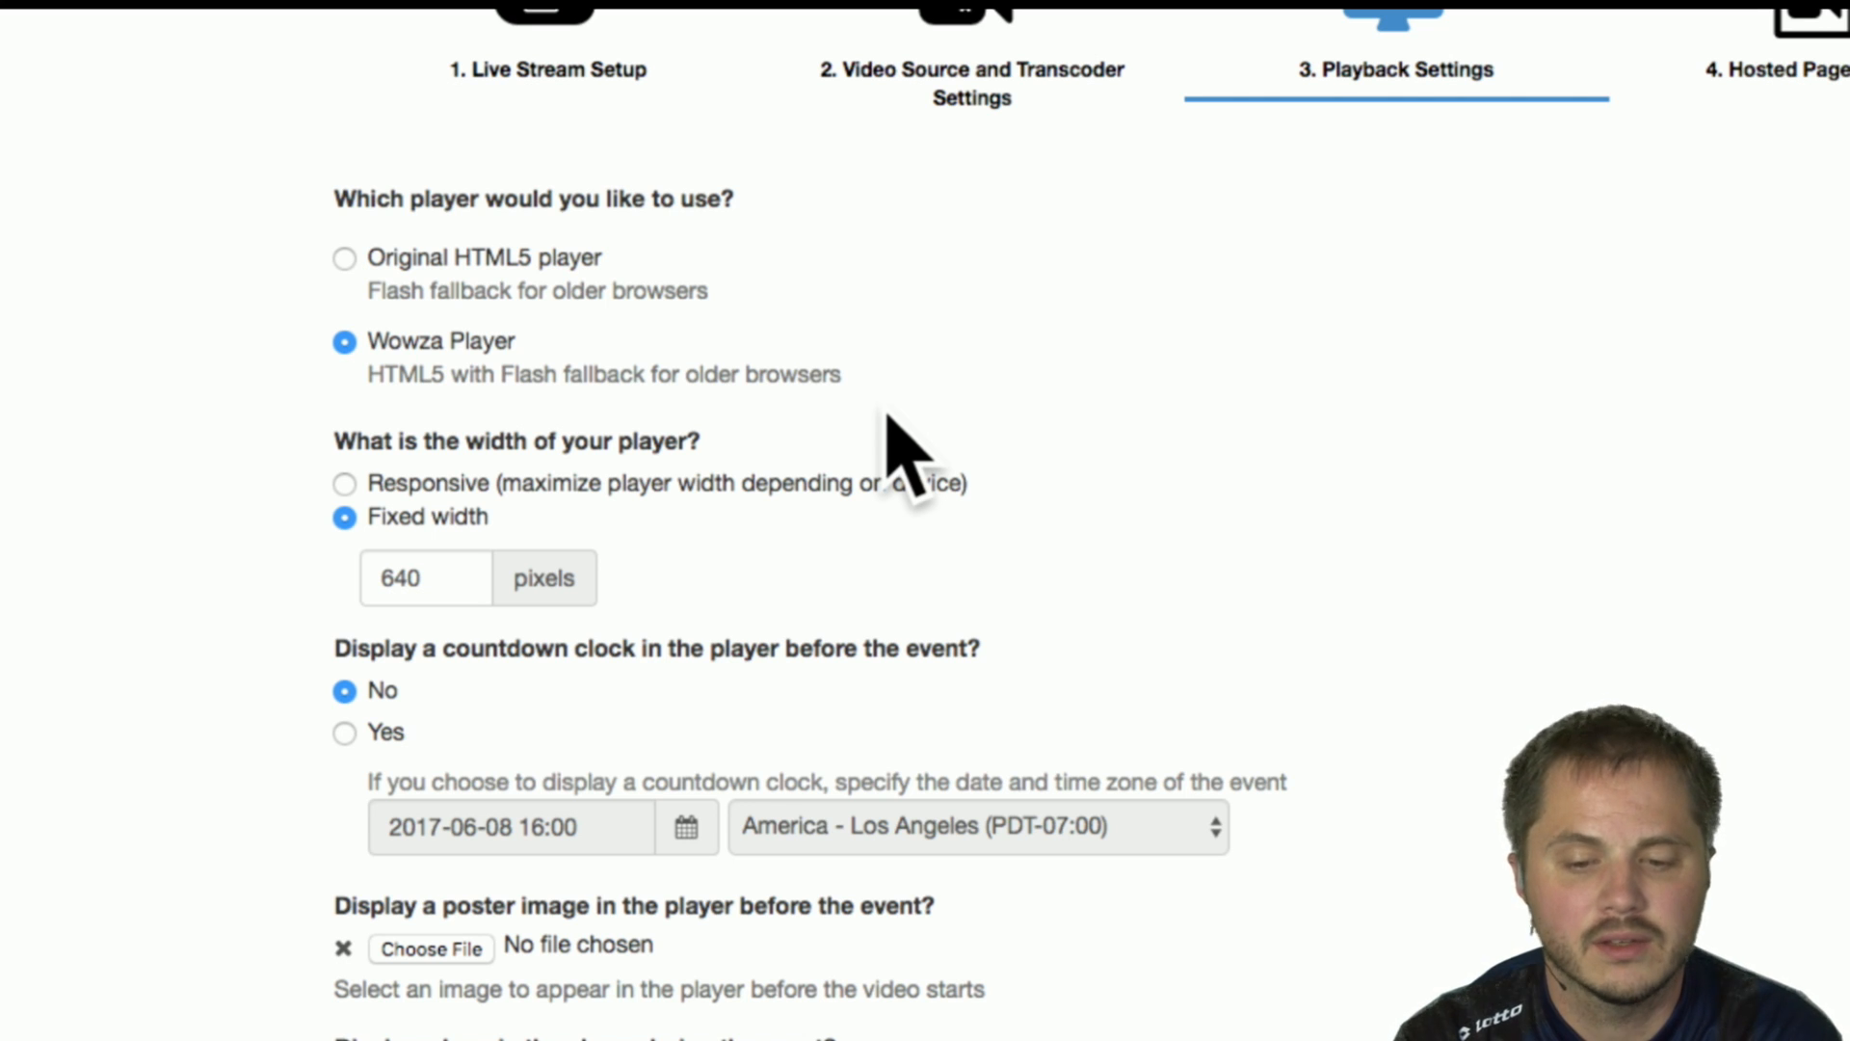
scroll(860, 415, "down", 2)
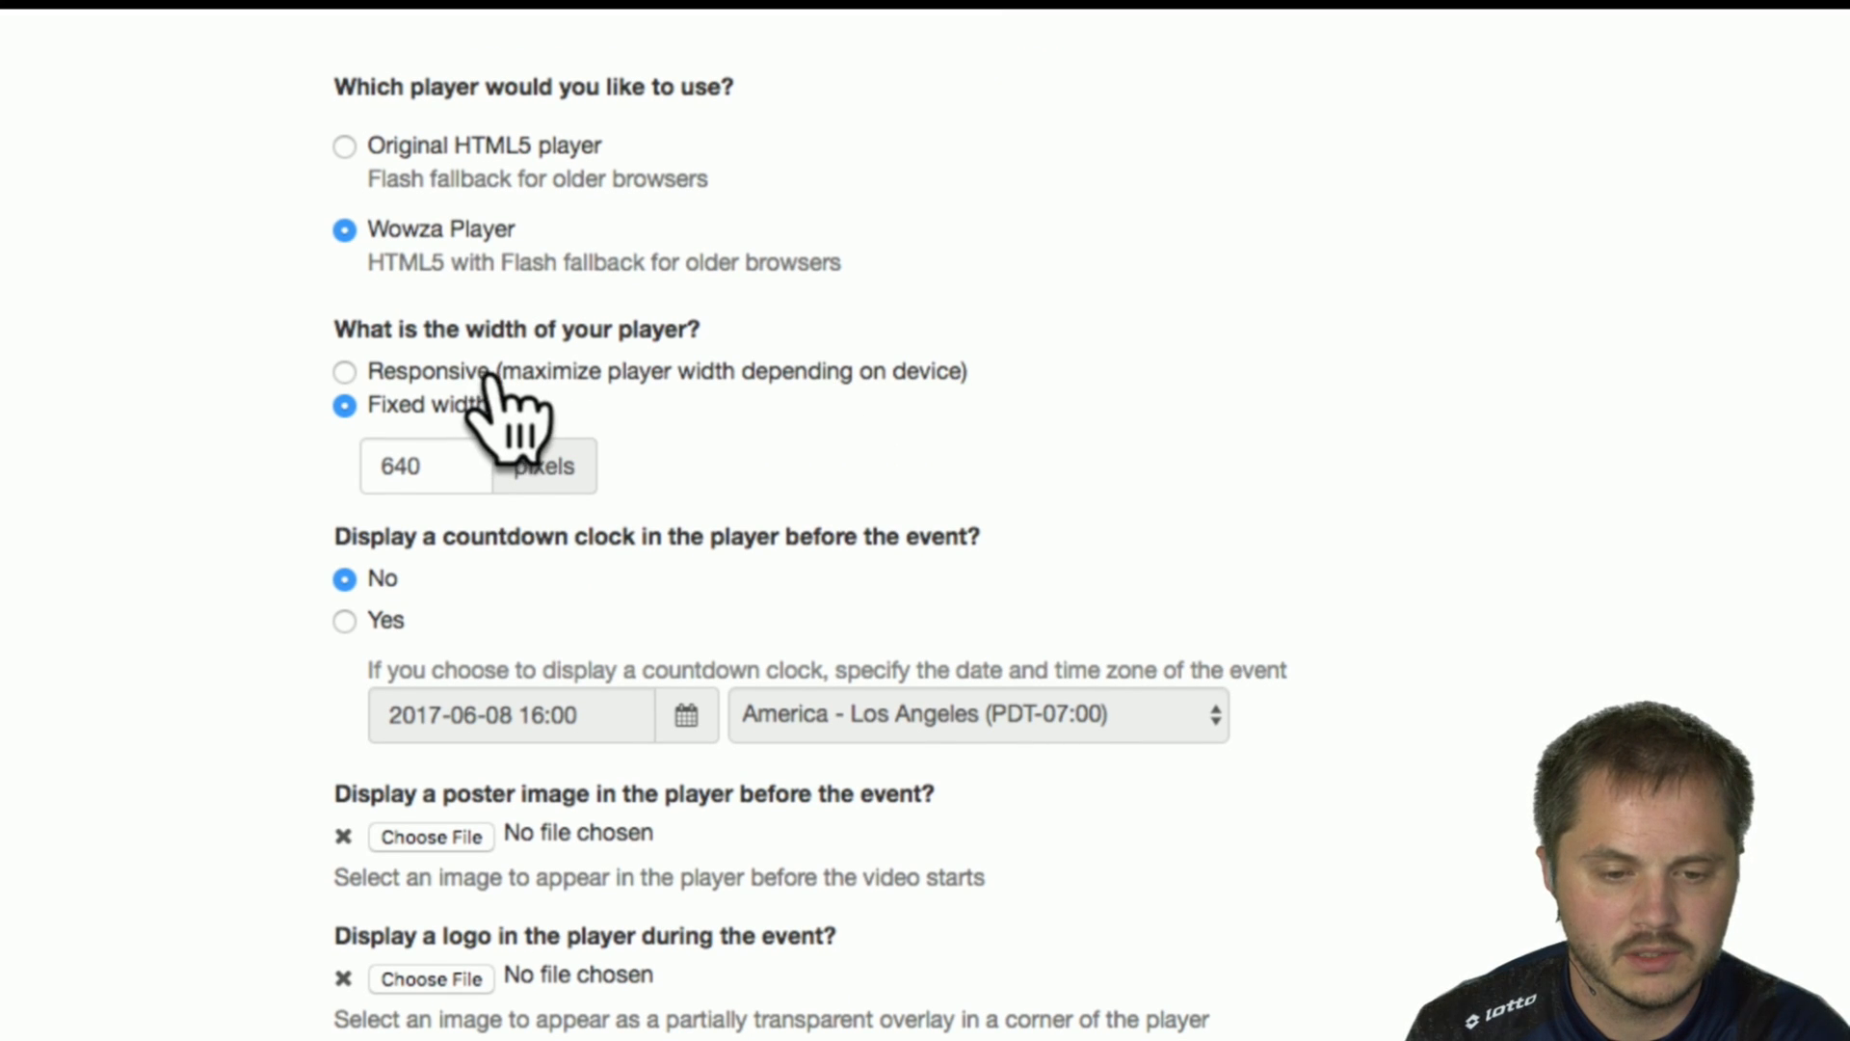
scroll(735, 442, "down", 1)
scroll(735, 442, "down", 1)
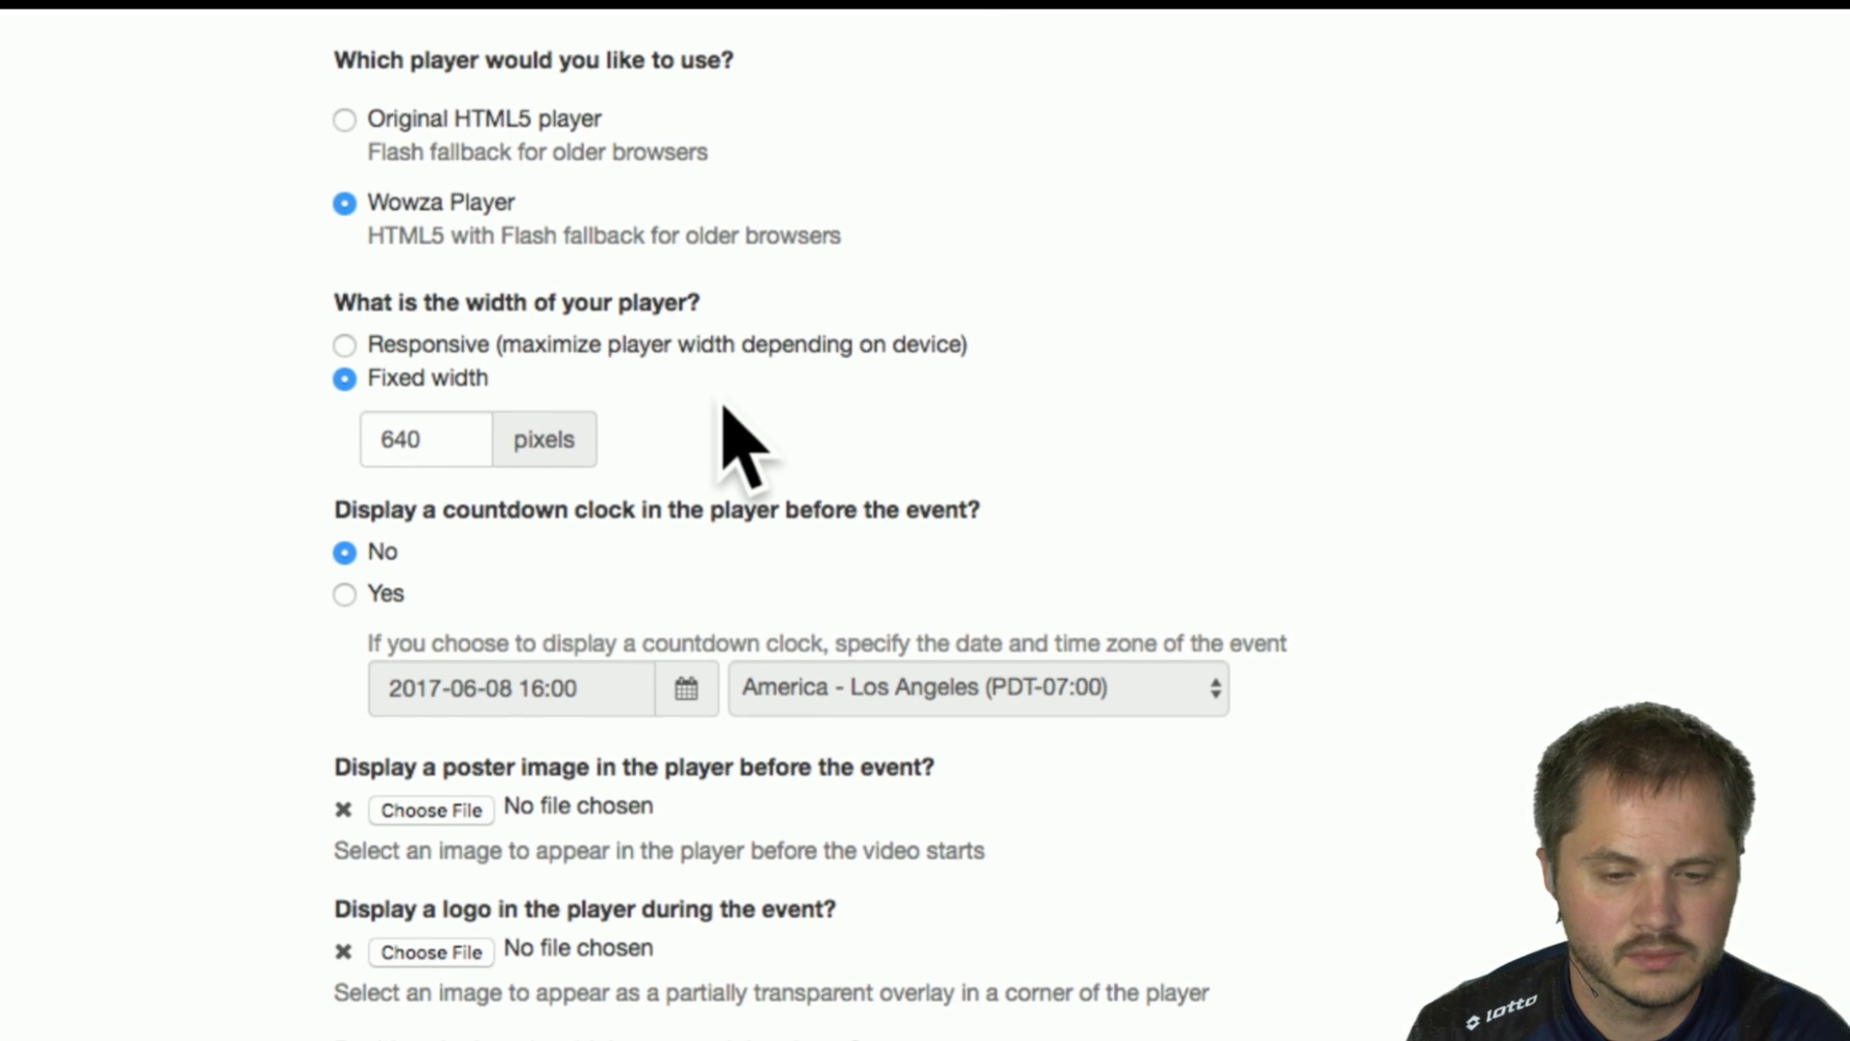
left_click(372, 347)
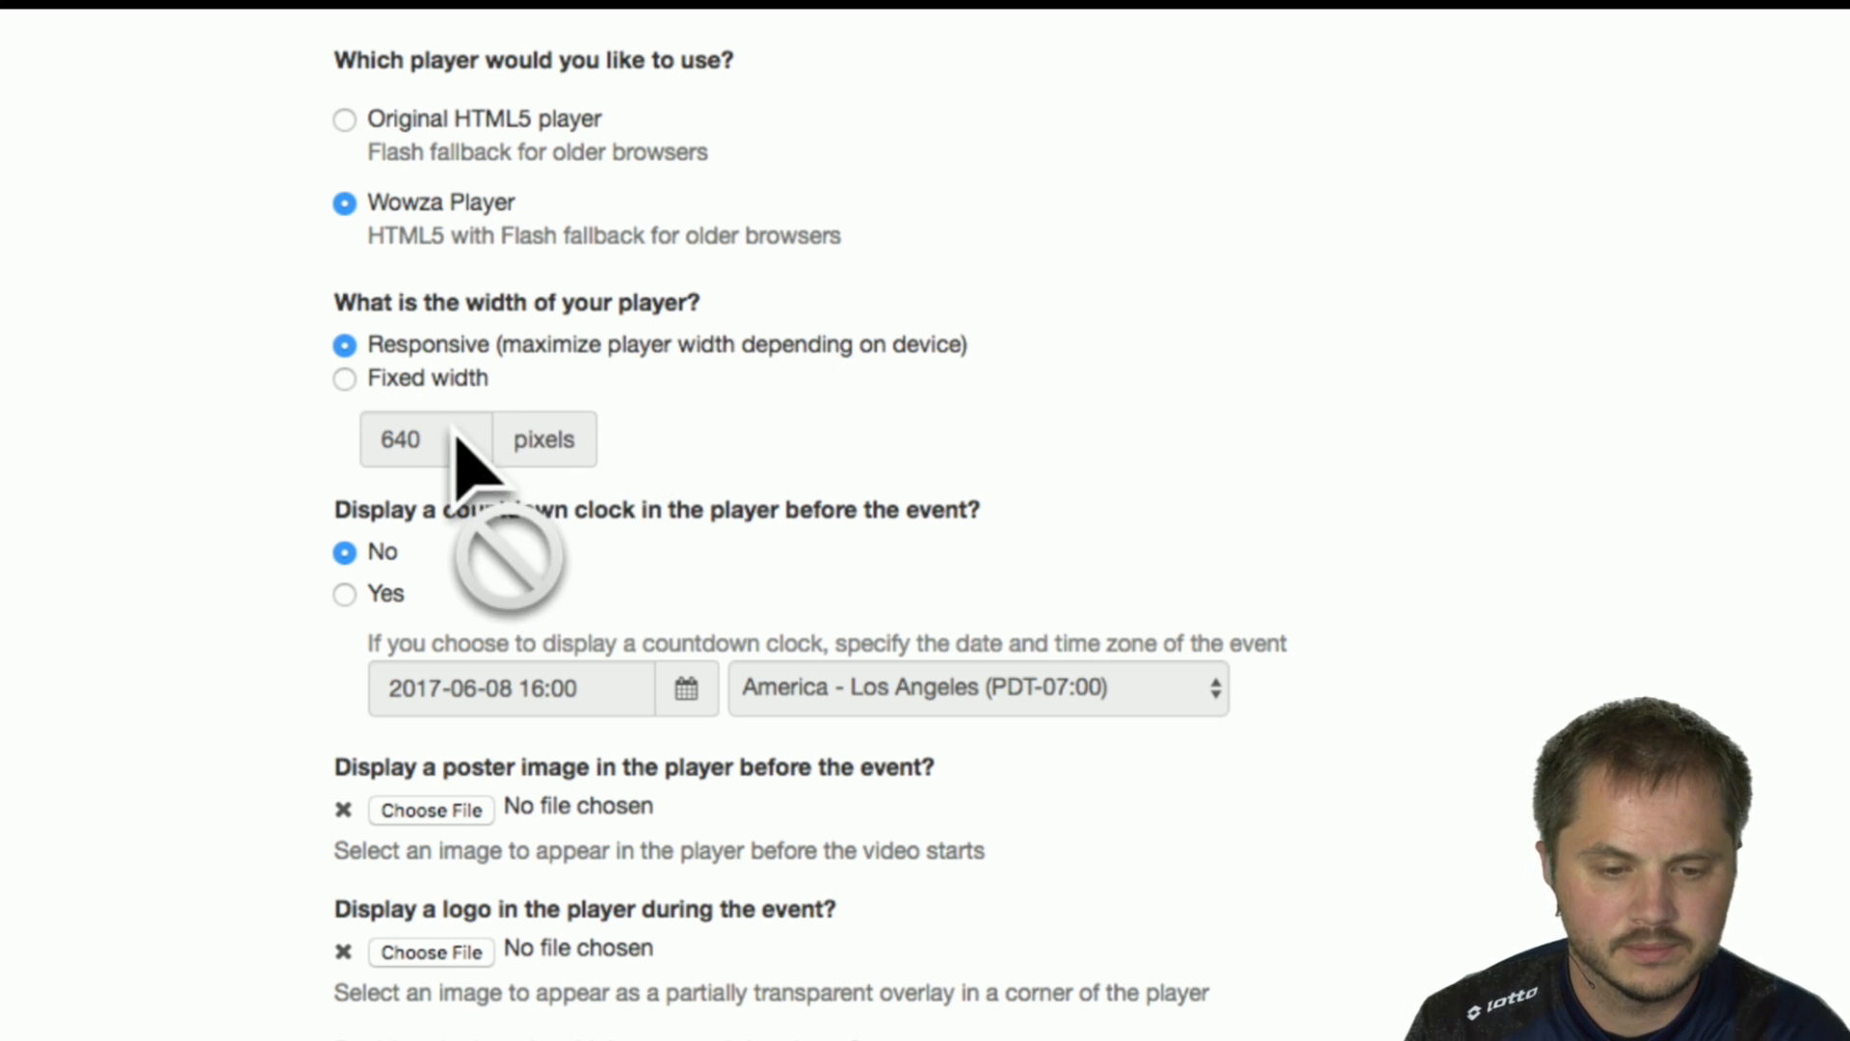
Try displaying a countdown clock in the player before the event and open the calendar for its date.
scroll(777, 434, "down", 1)
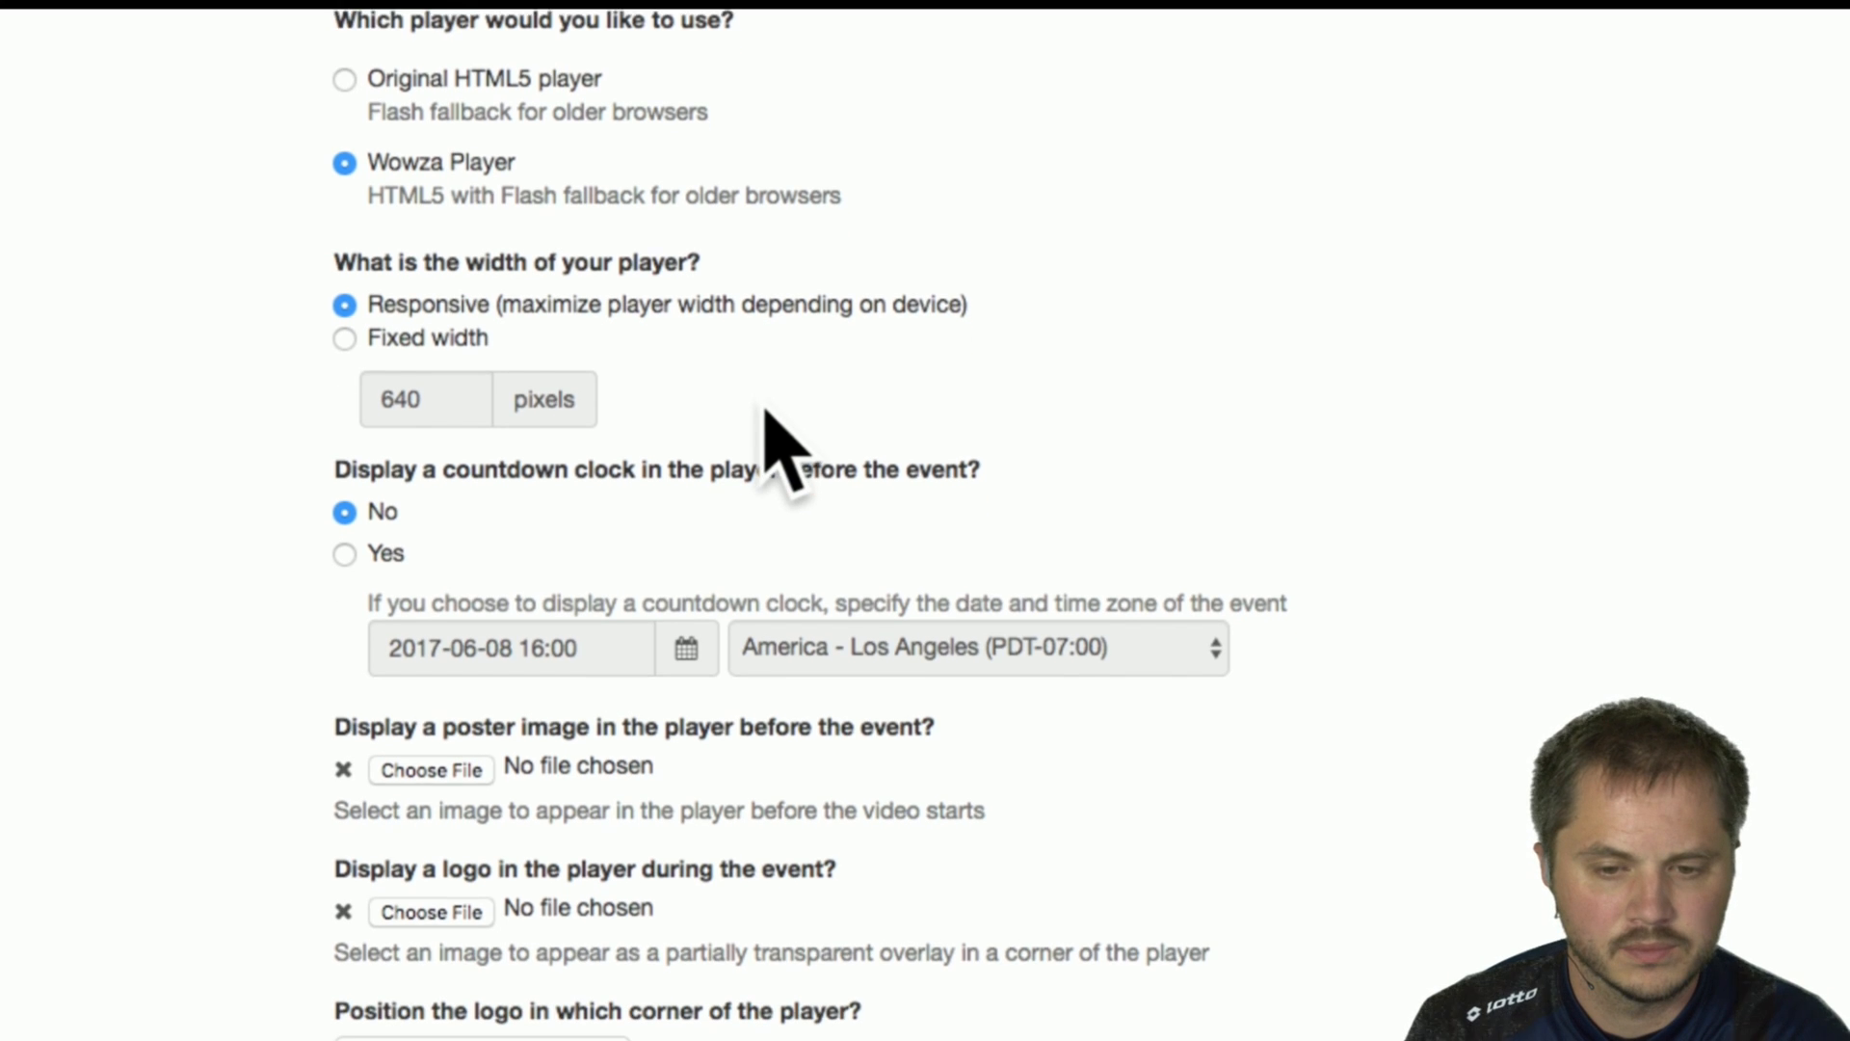
scroll(777, 434, "down", 2)
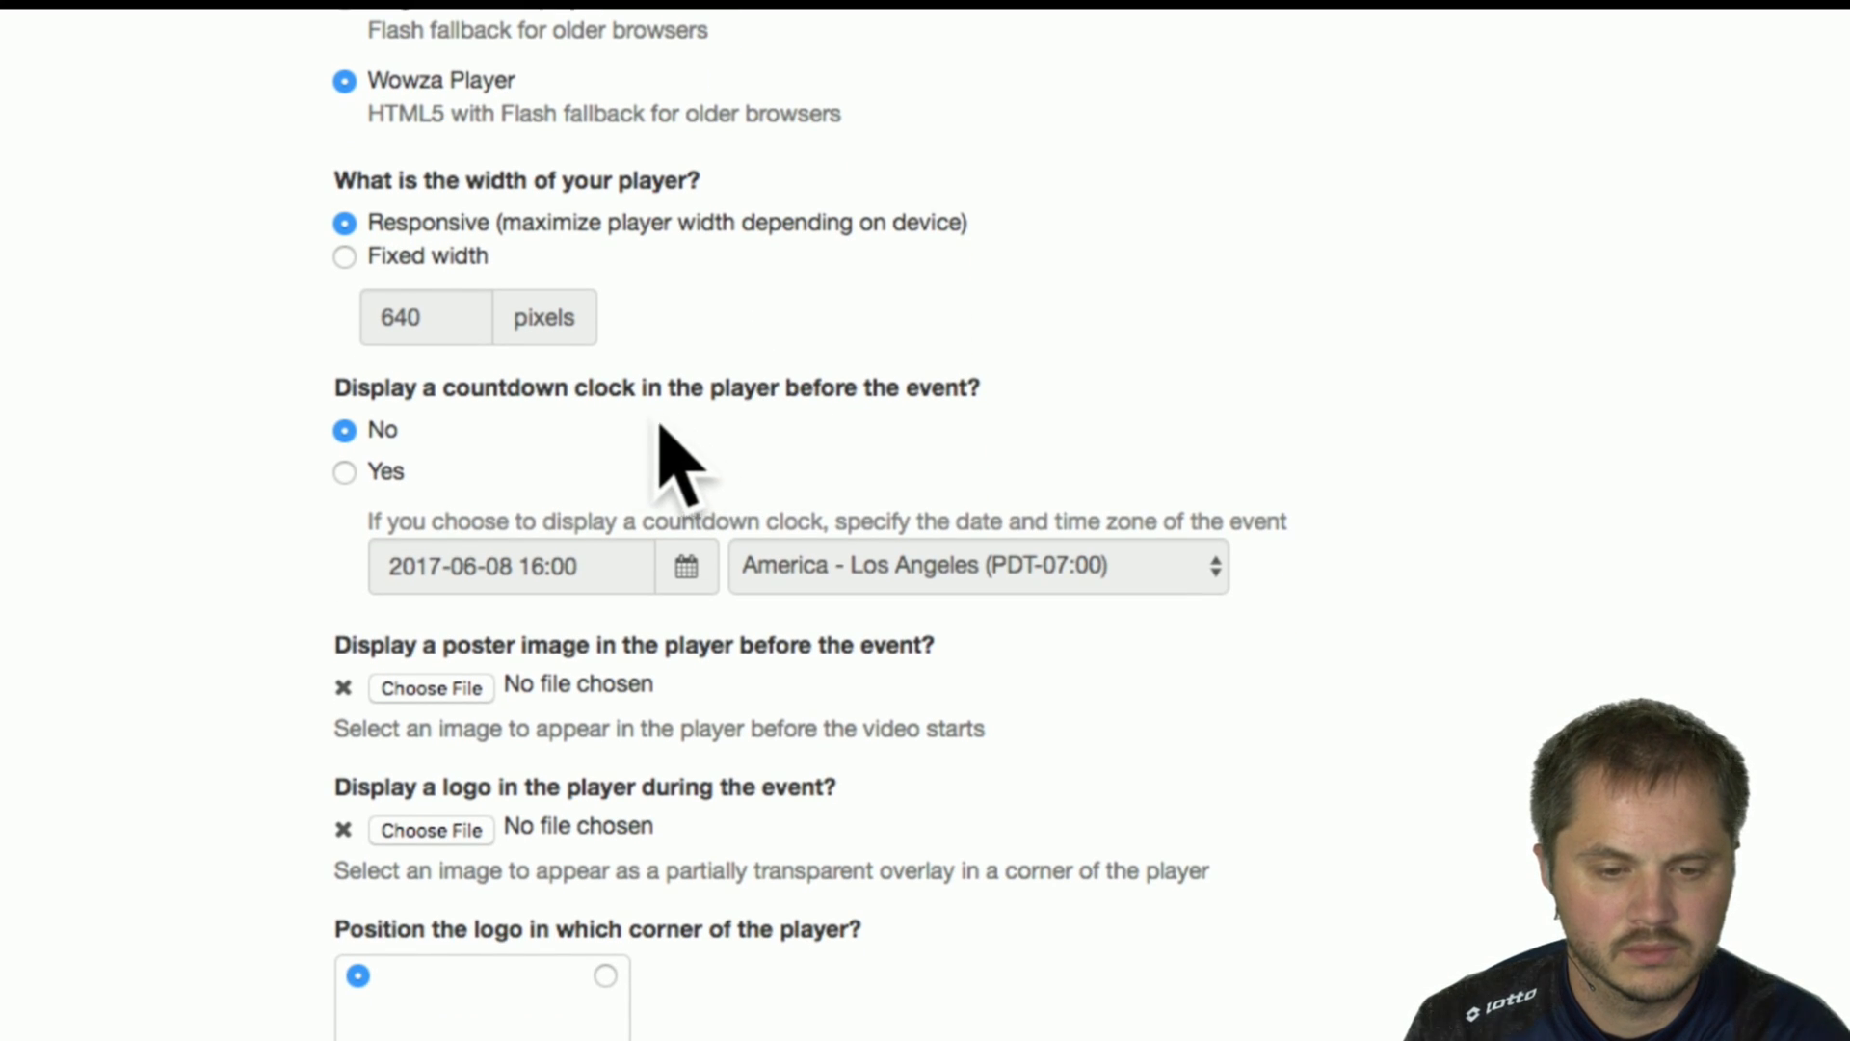
left_click(345, 472)
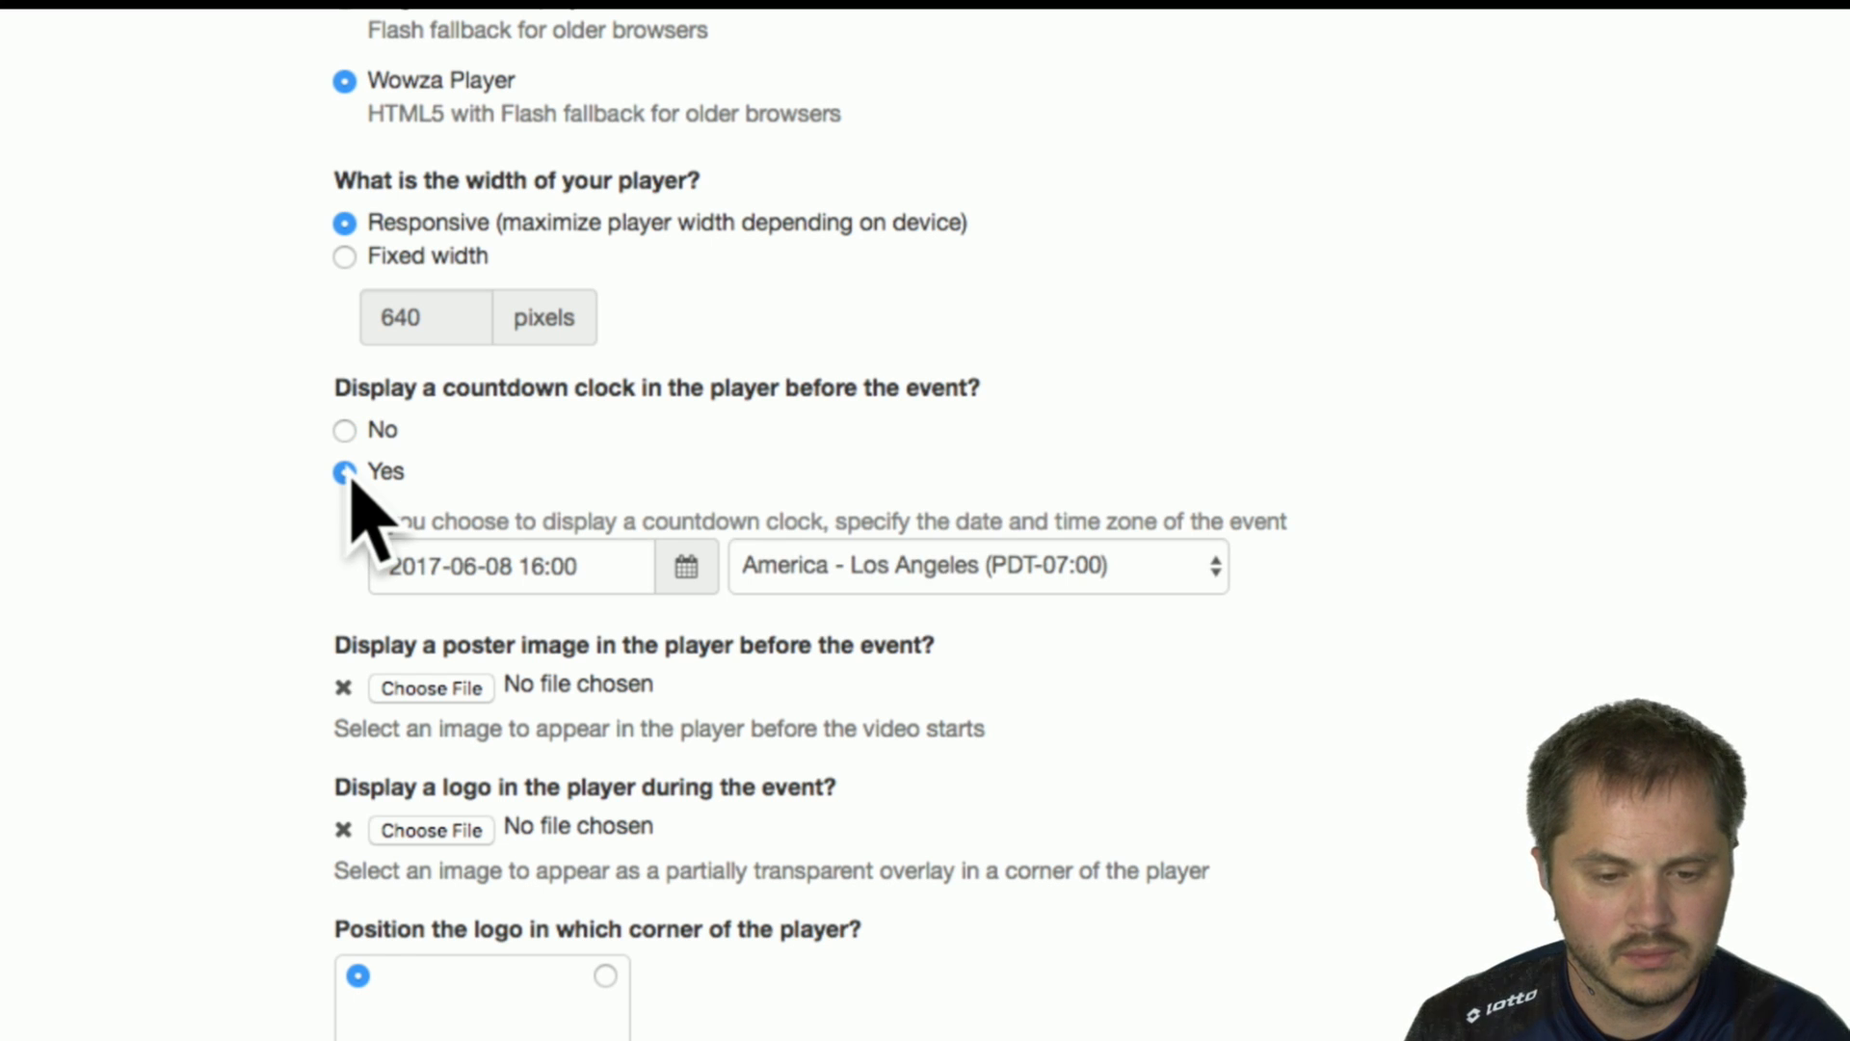
left_click(345, 430)
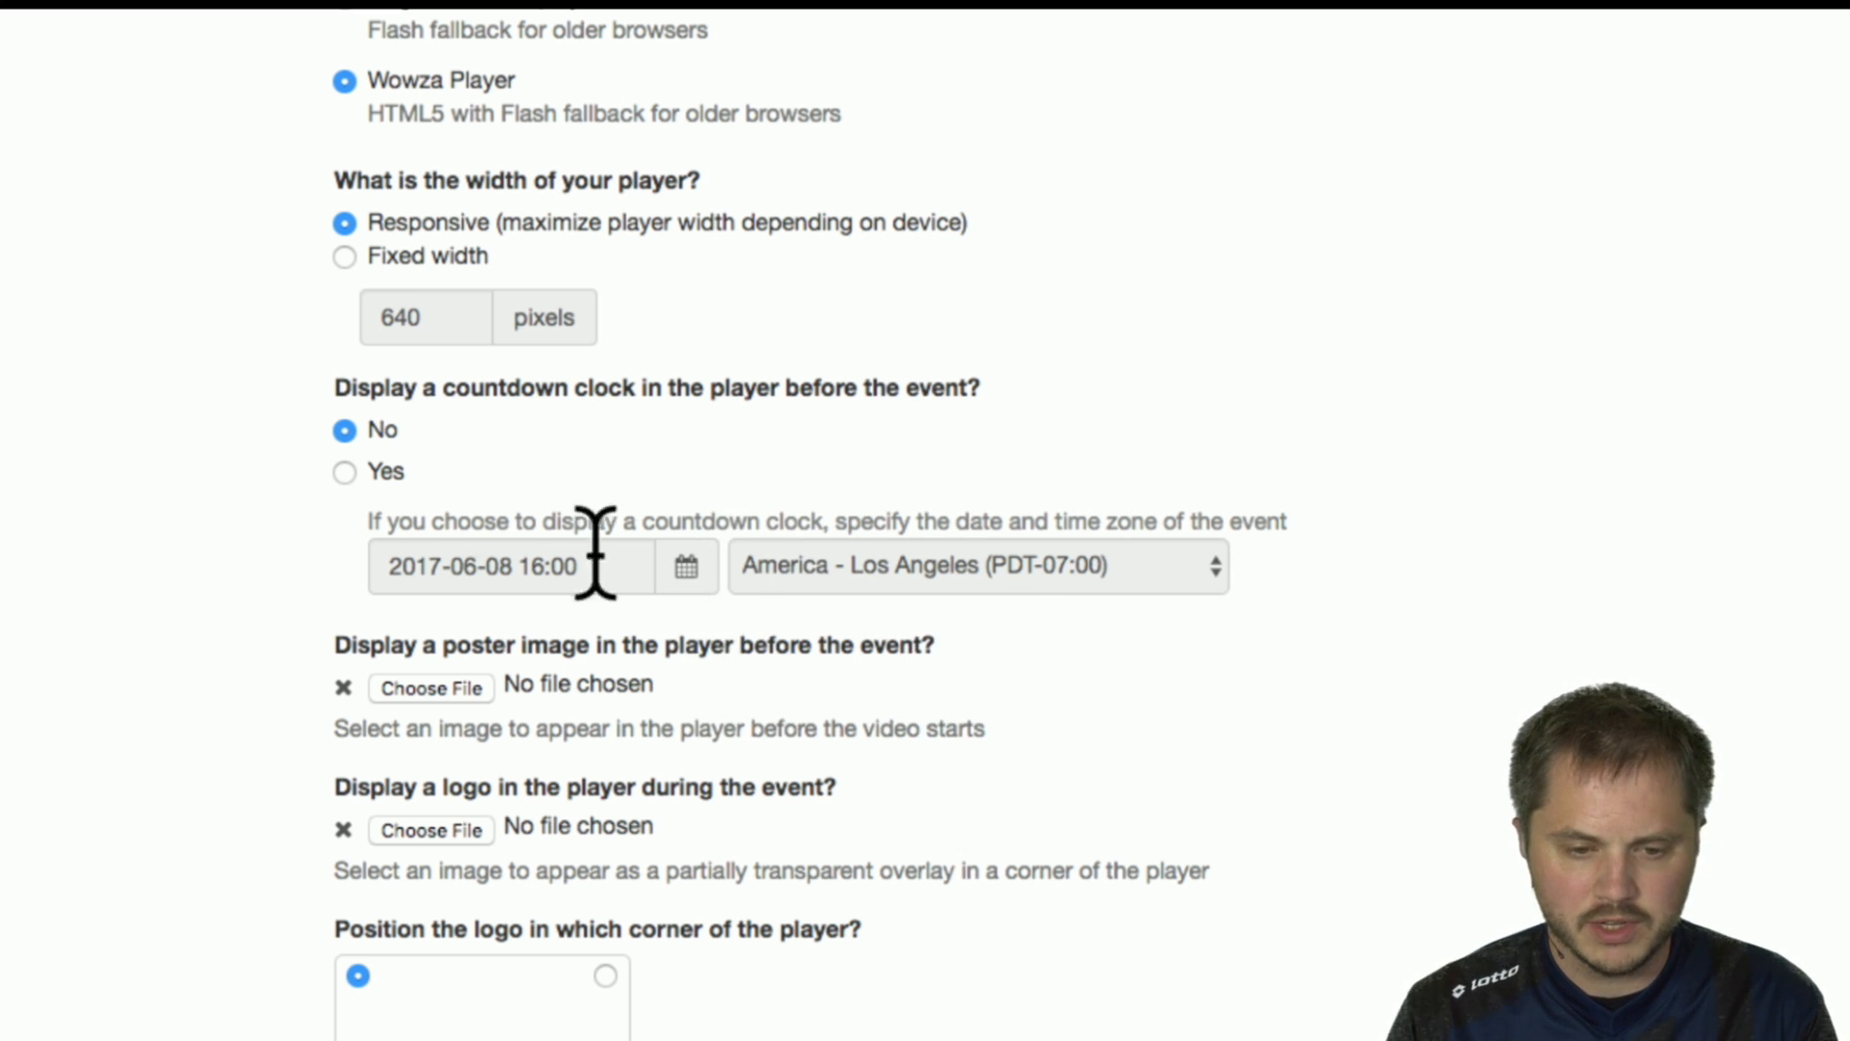
left_click(381, 472)
left_click(686, 569)
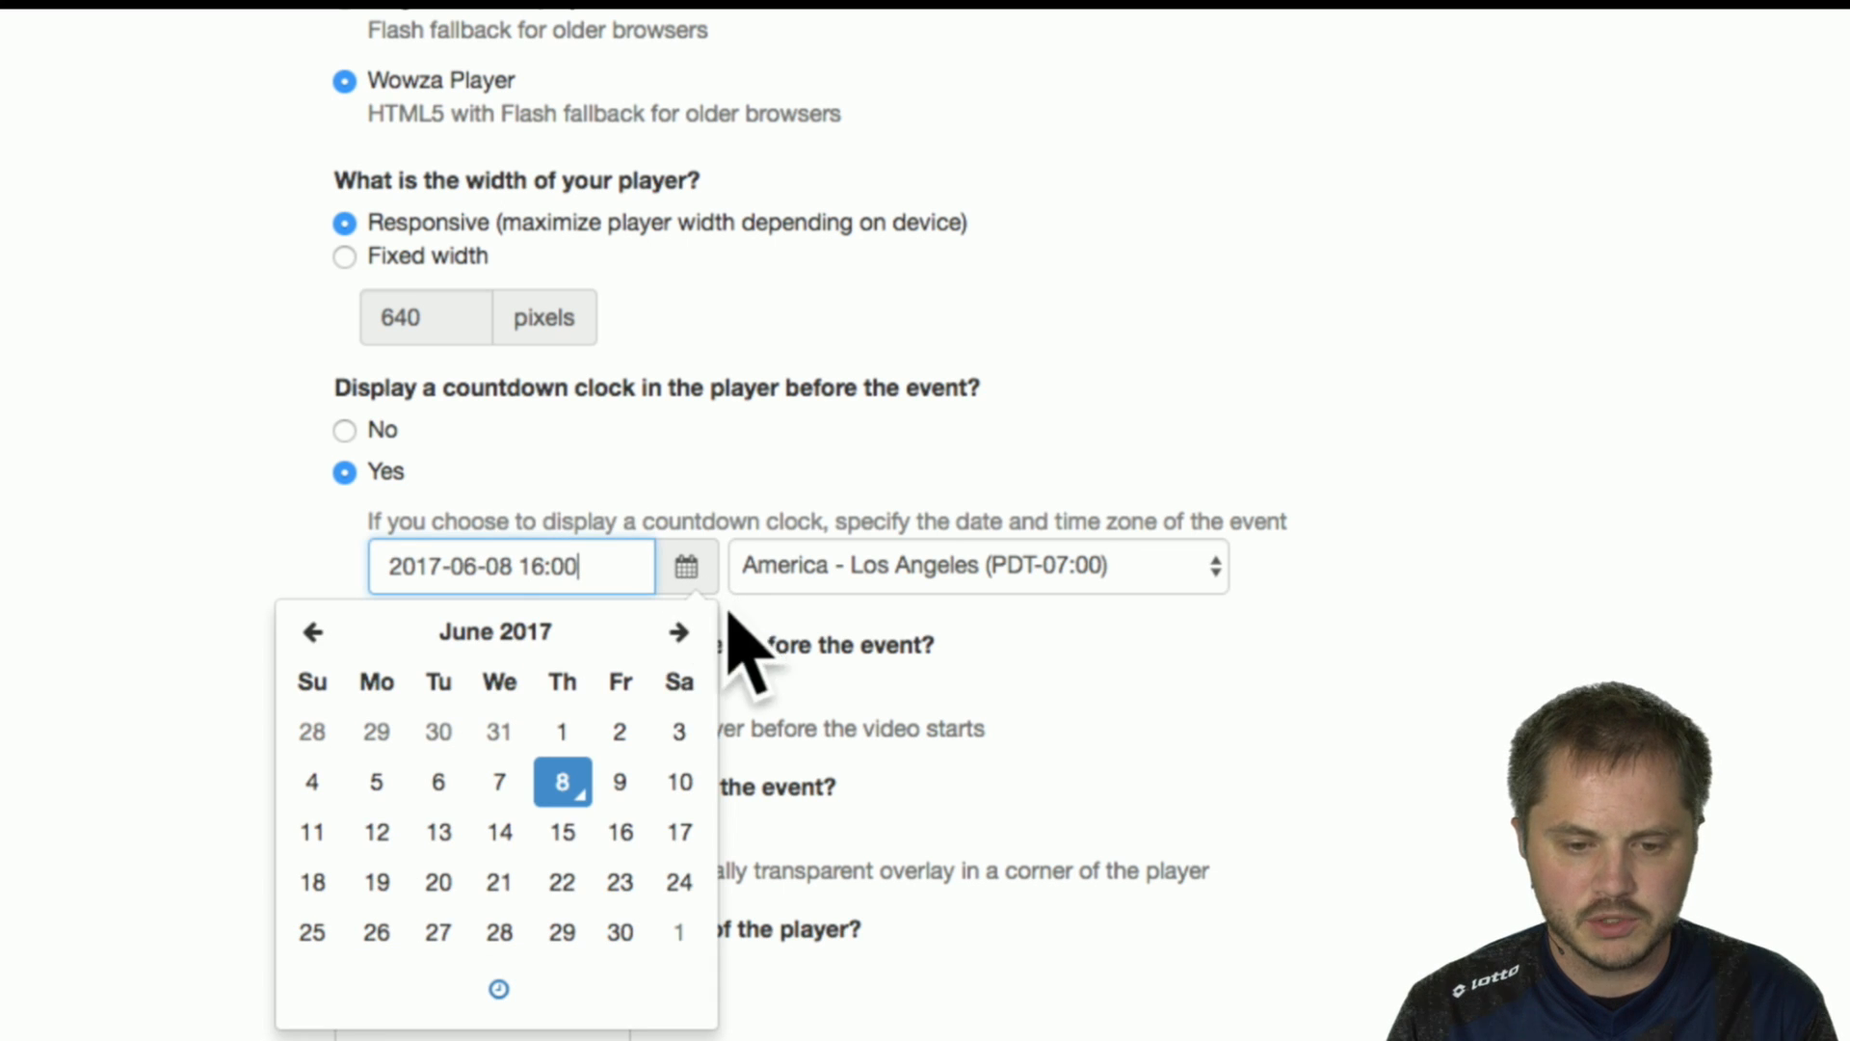
left_click(1060, 415)
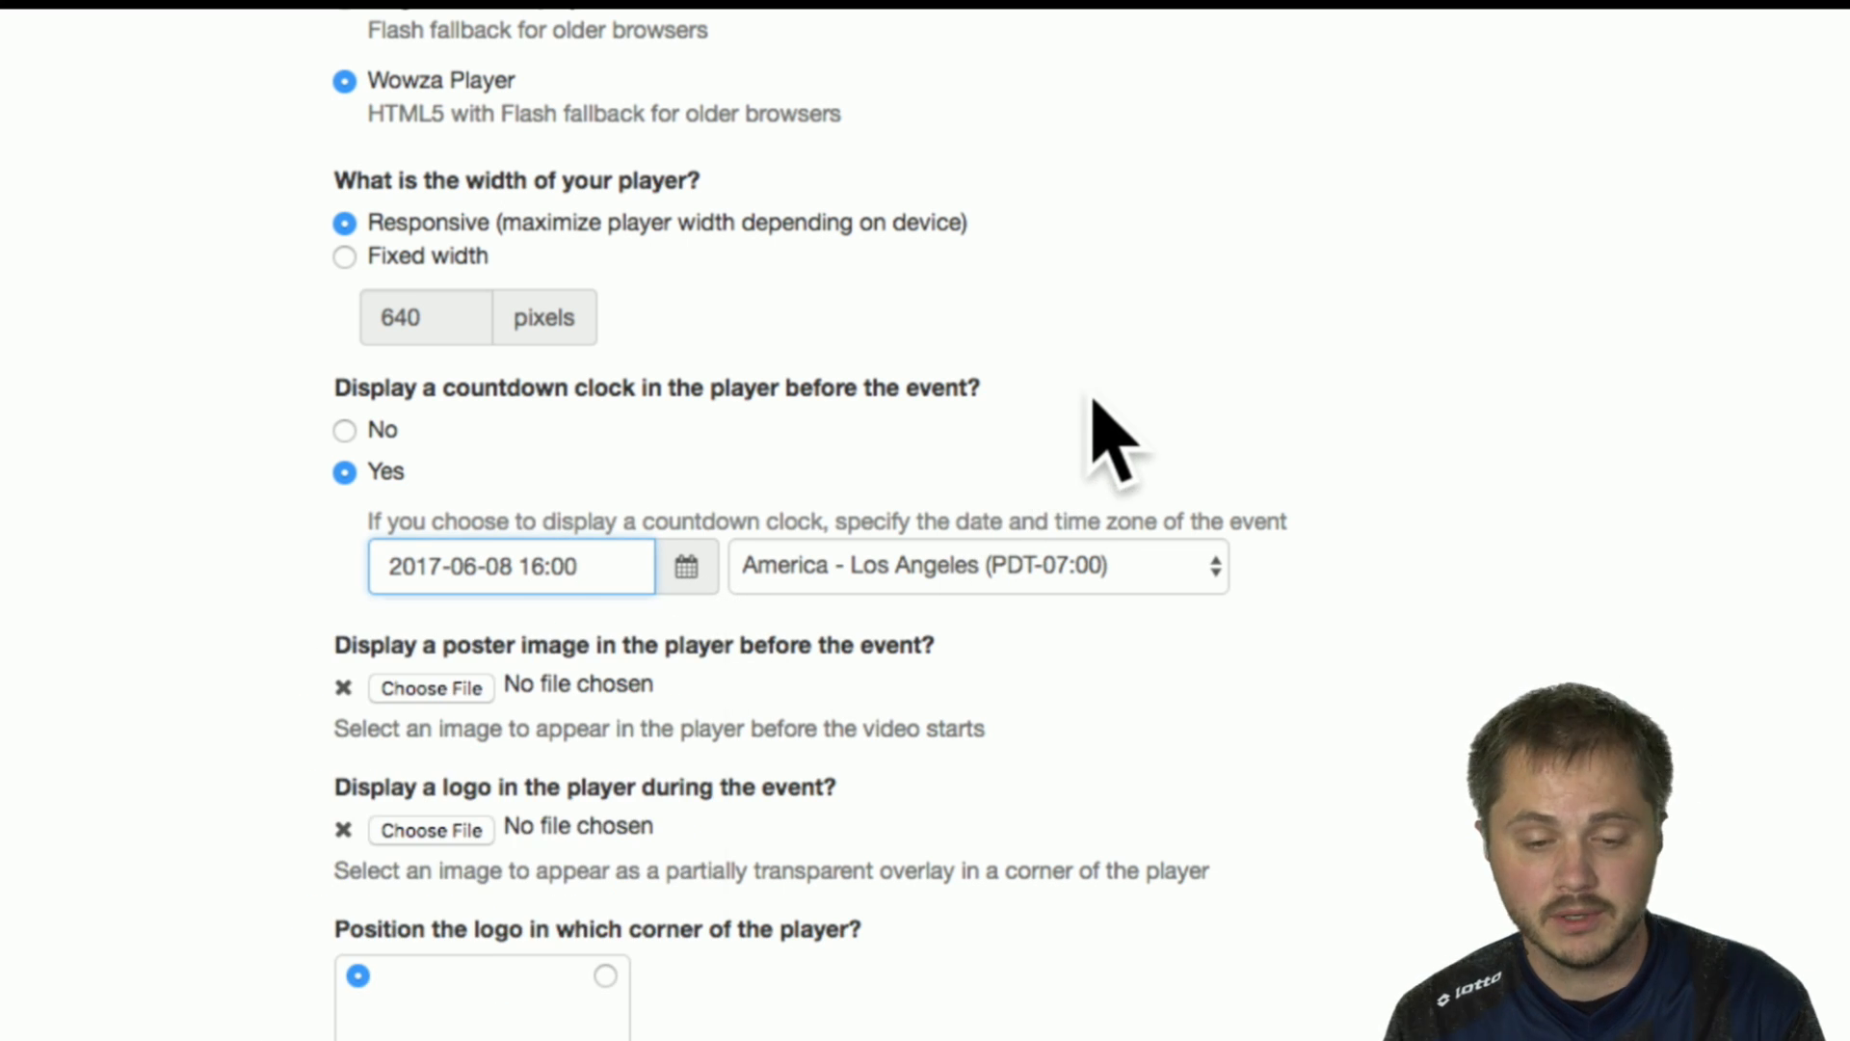
left_click(345, 431)
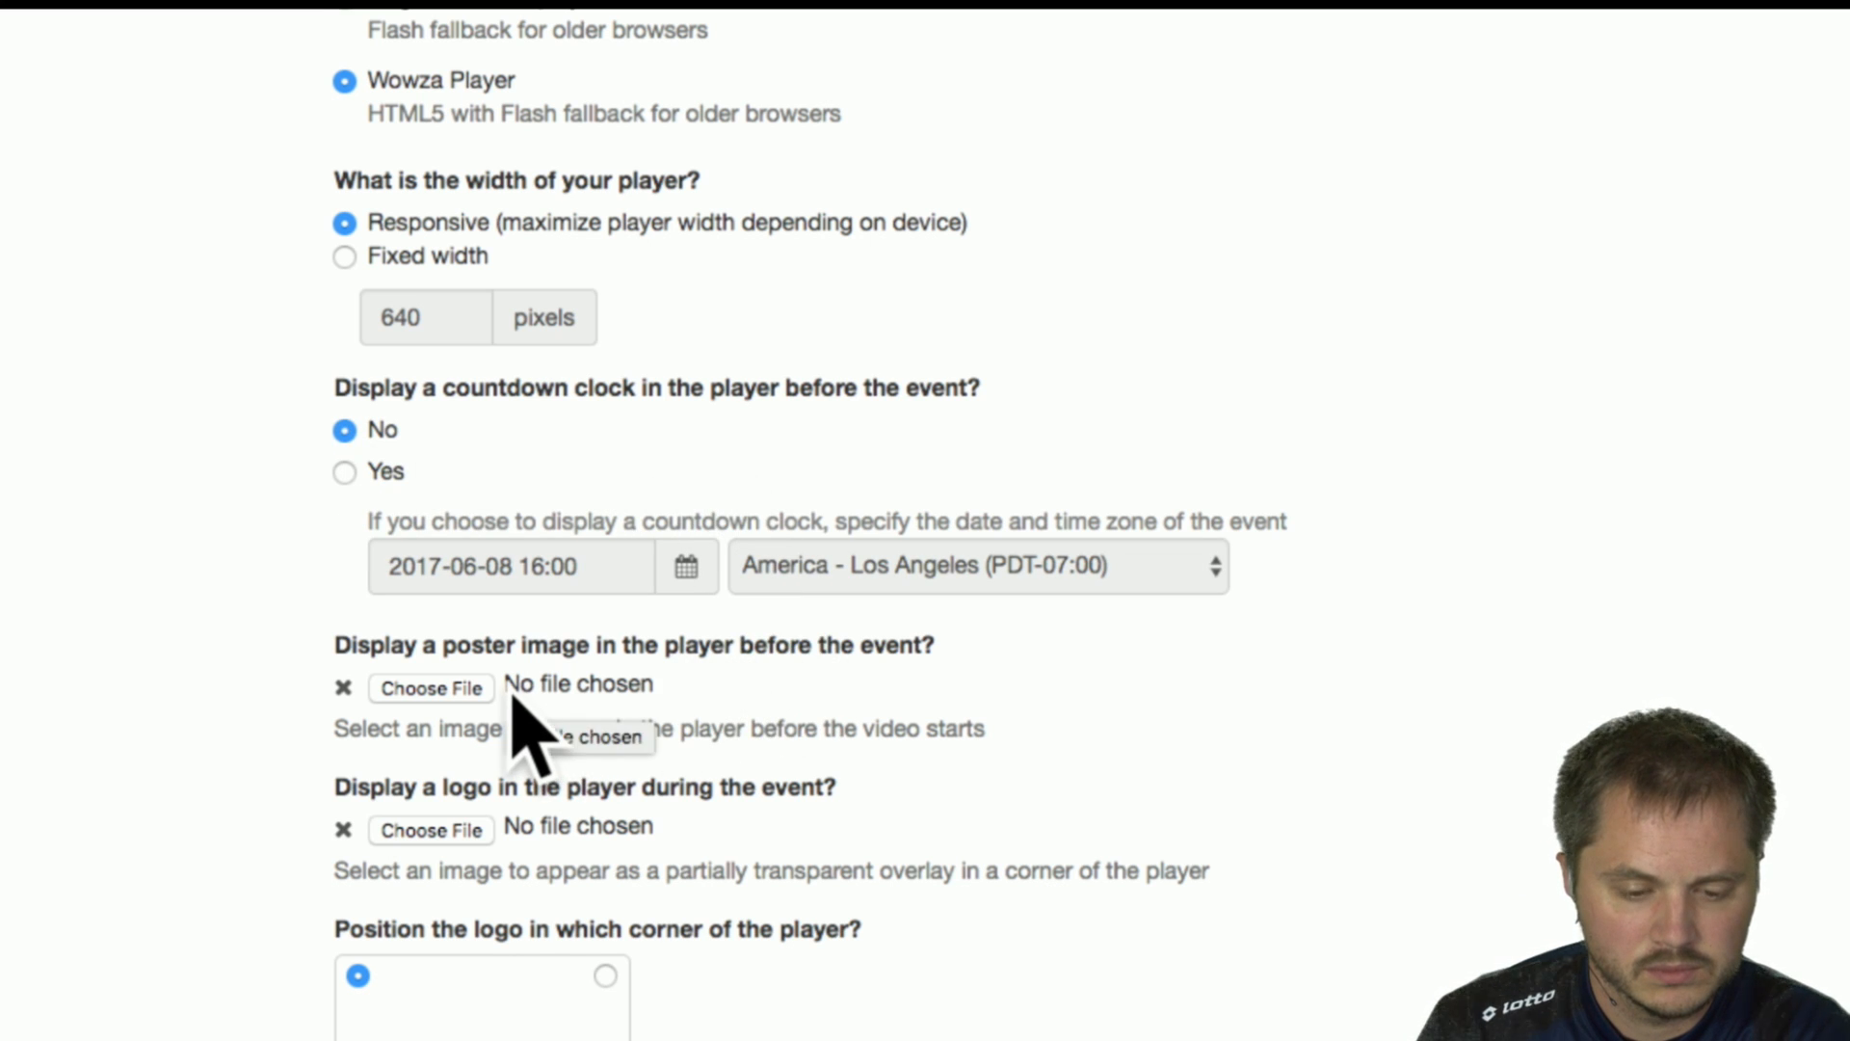
Use Wirecast Logo Image from the Pictures folder as the player's poster image before the event.
left_click(451, 692)
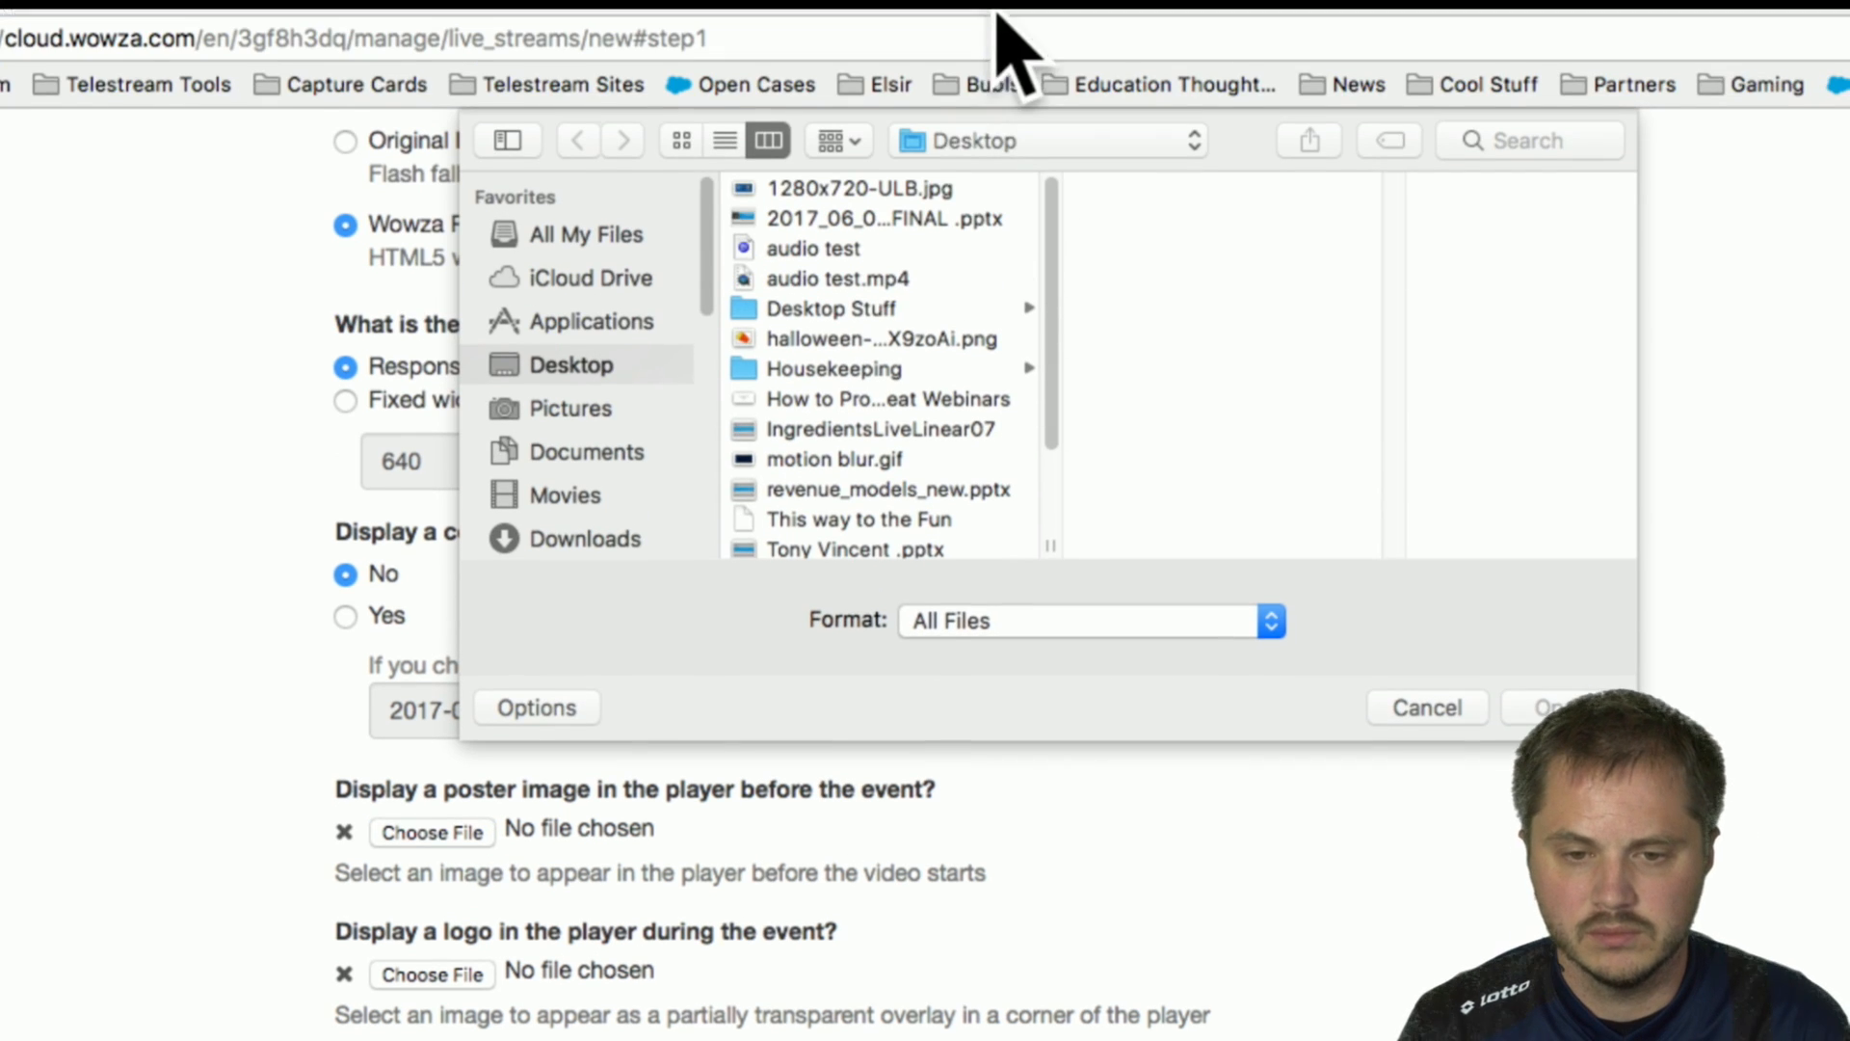
left_click(600, 408)
left_click(843, 253)
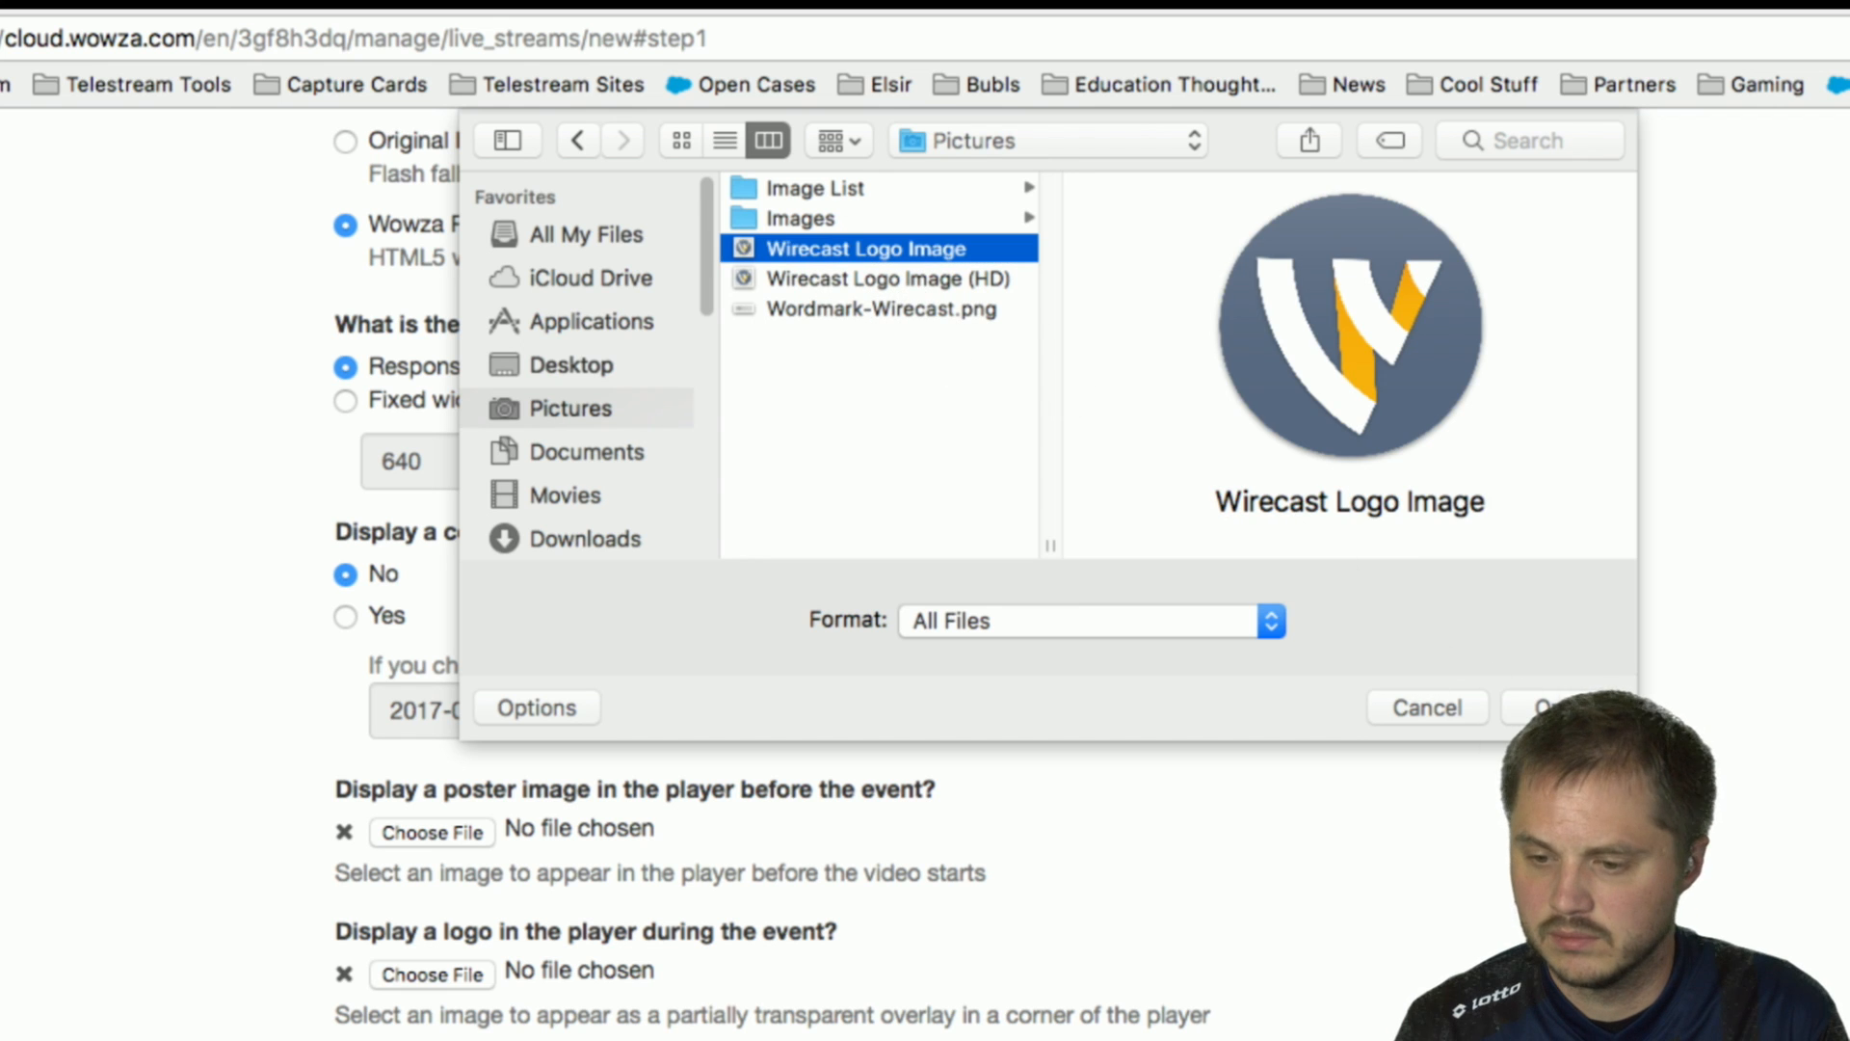
key("Return")
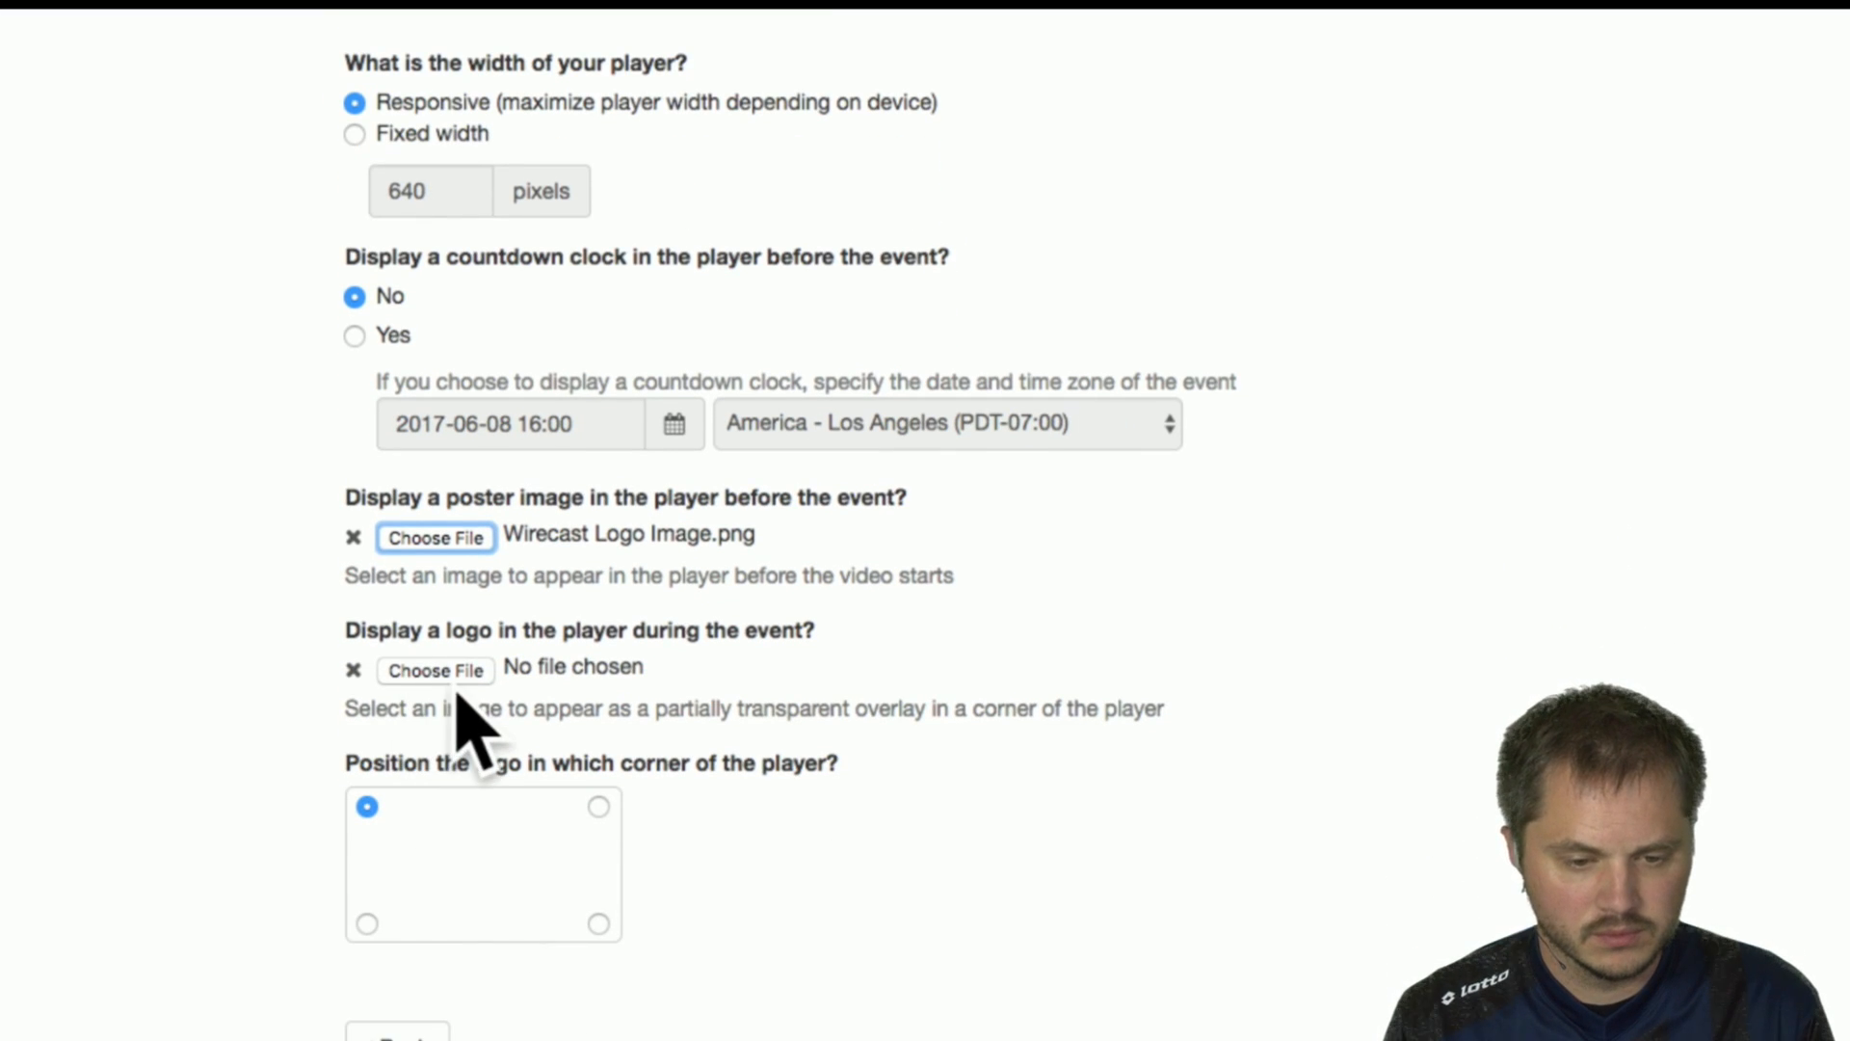
Position the player logo in the bottom-left corner of the player and continue to the Hosted Page Settings.
left_click(599, 807)
left_click(599, 925)
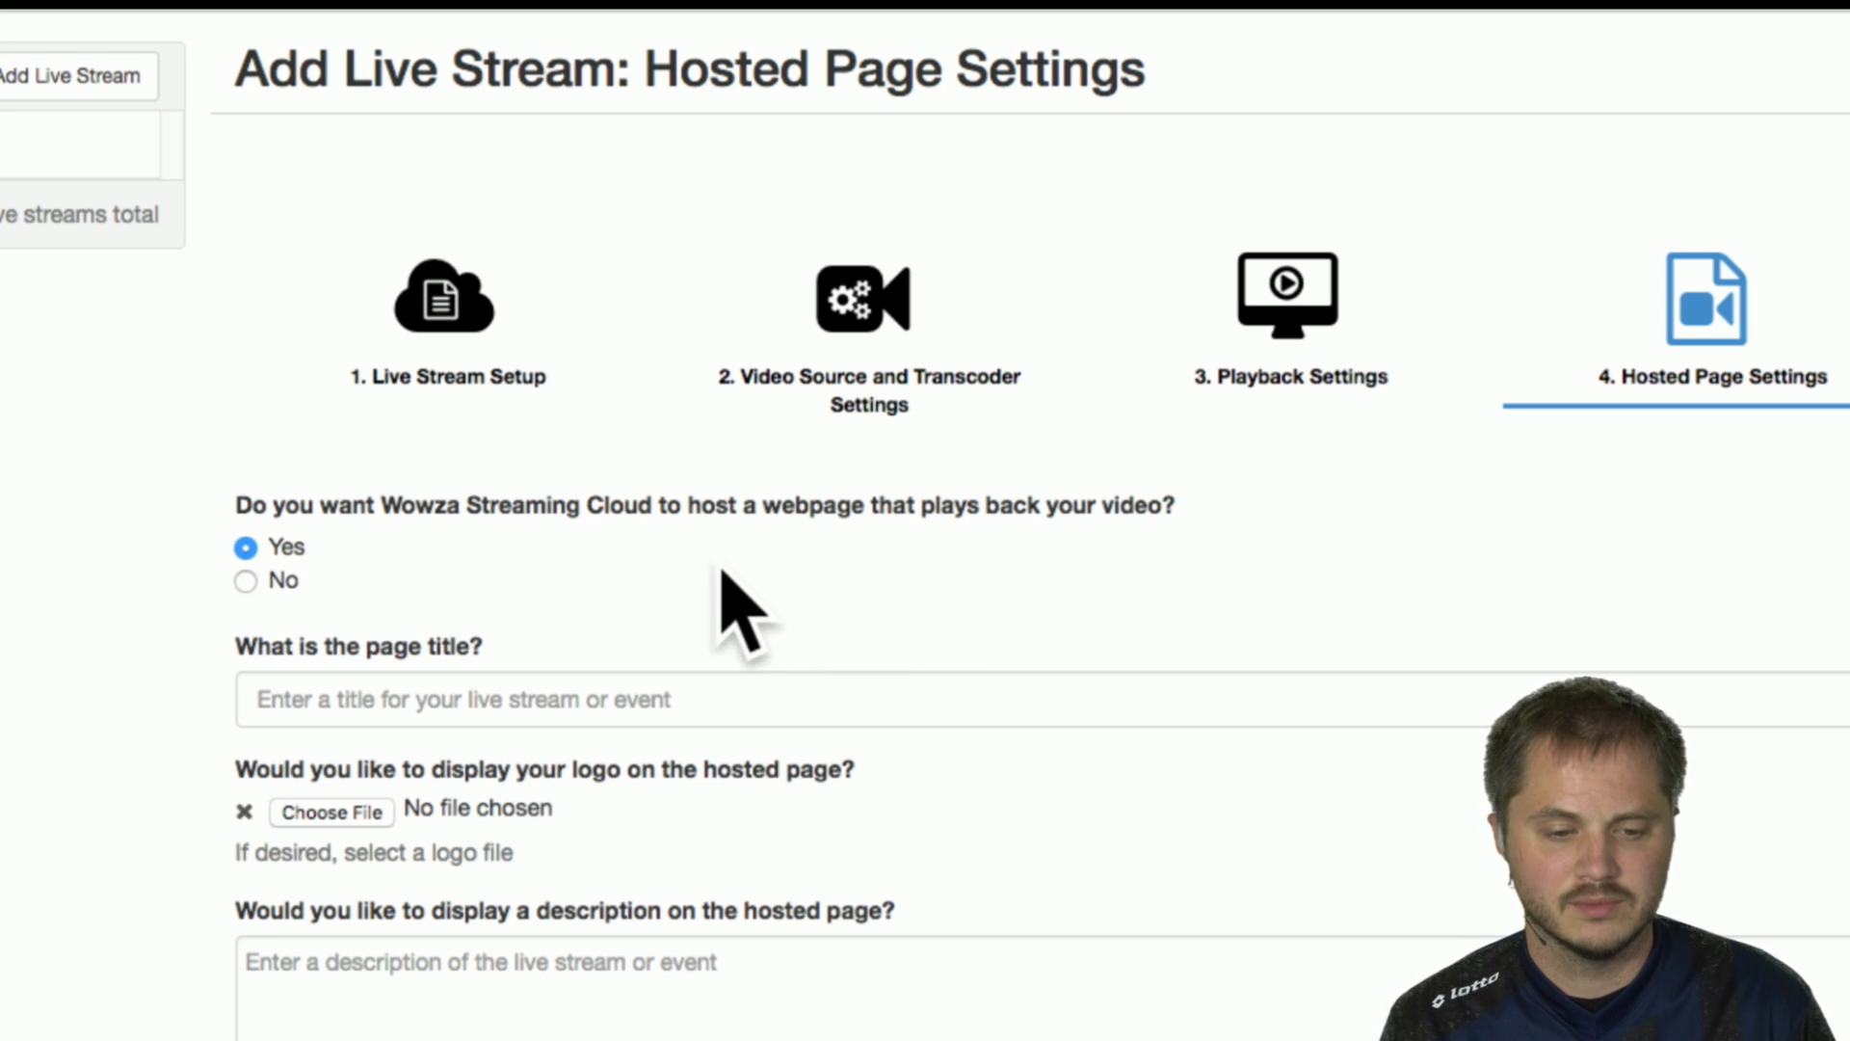
Enter the host's first name as the start of the hosted page title.
left_click(320, 708)
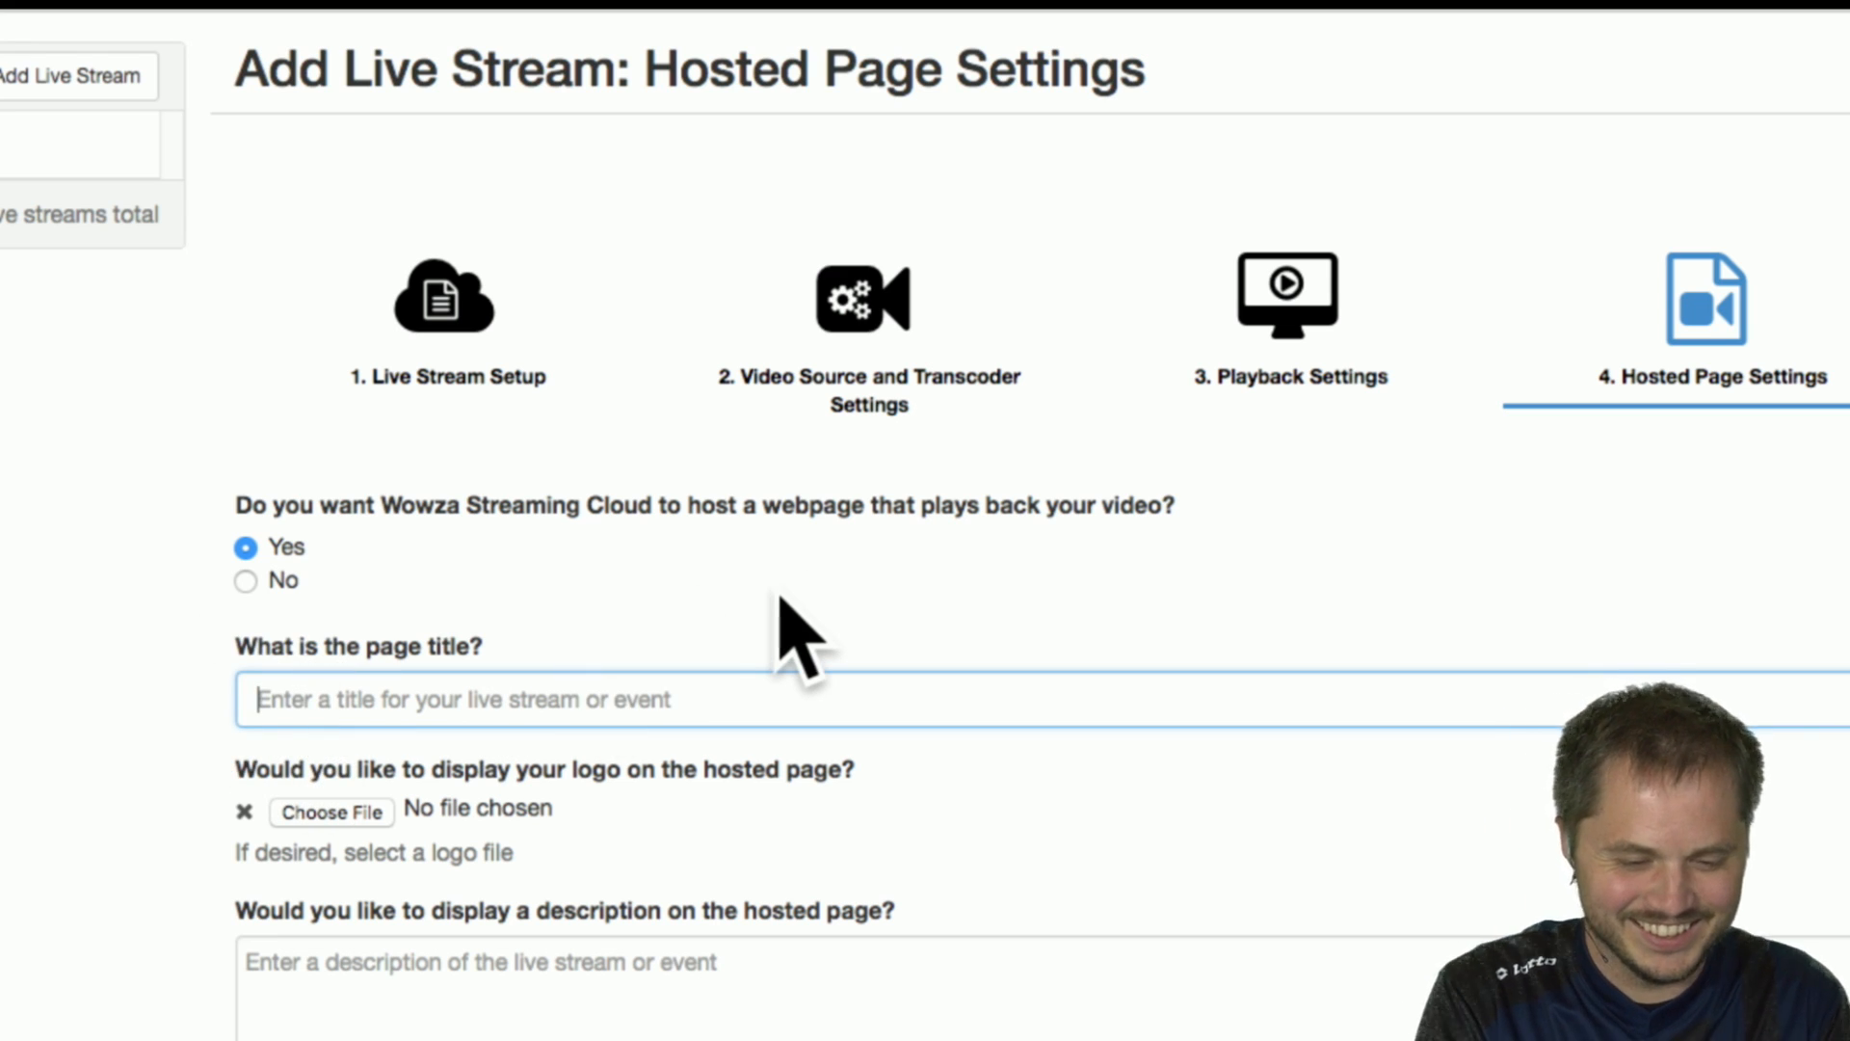
type("A")
key("BackSpace")
type("Andrew")
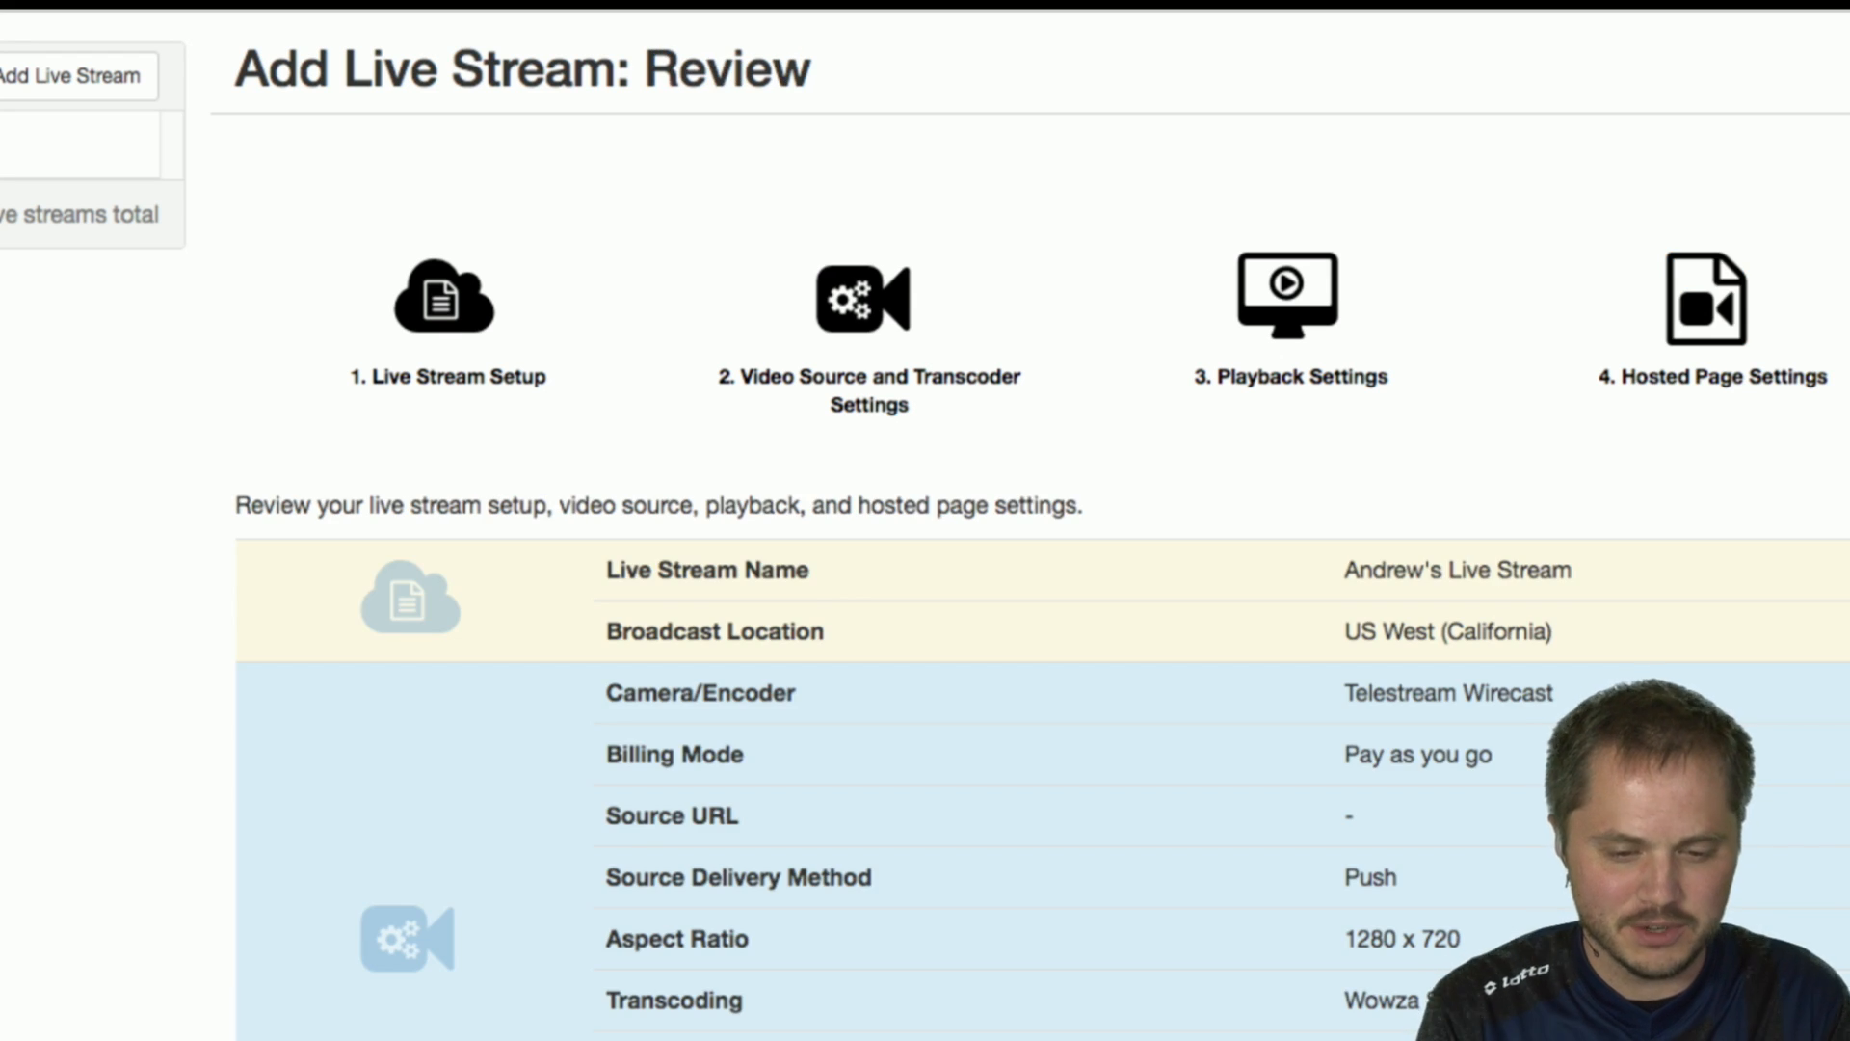
Look over the live stream's review summary and return to the Hosted Page Settings.
scroll(826, 463, "down", 10)
scroll(722, 475, "up", 10)
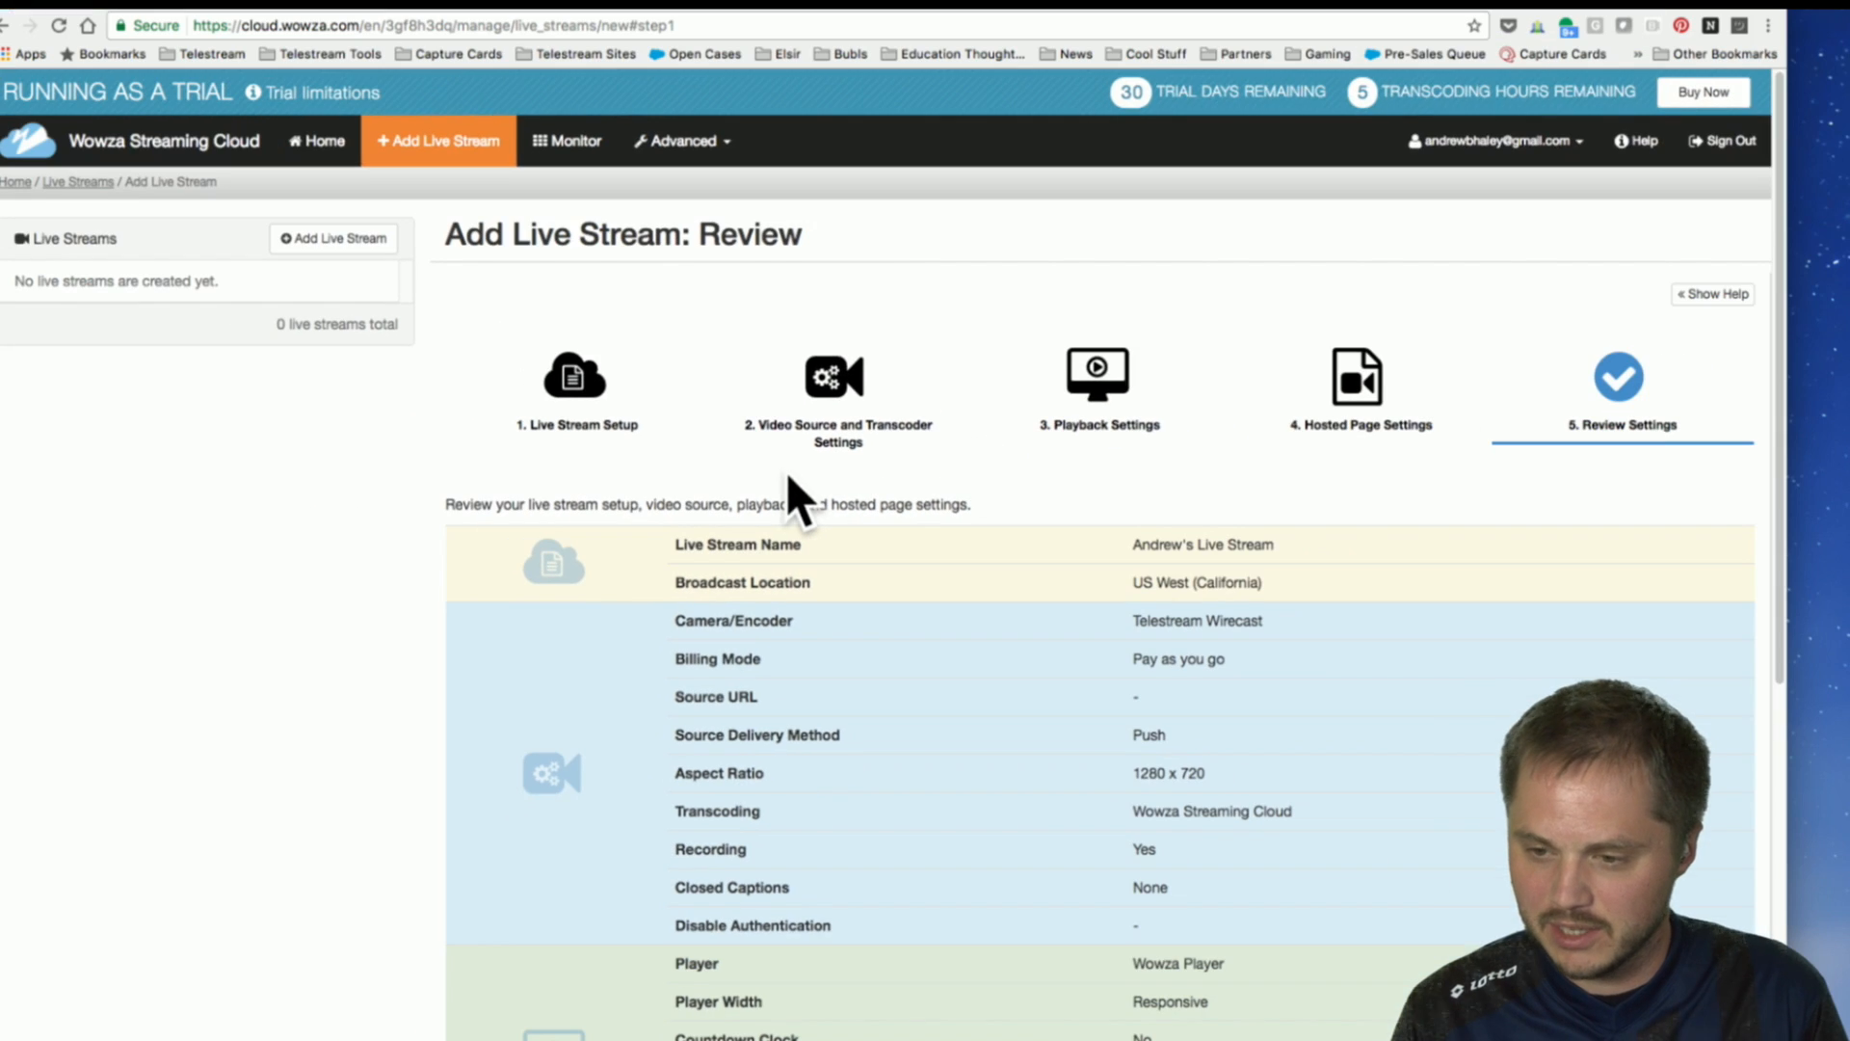
scroll(1533, 885, "down", 10)
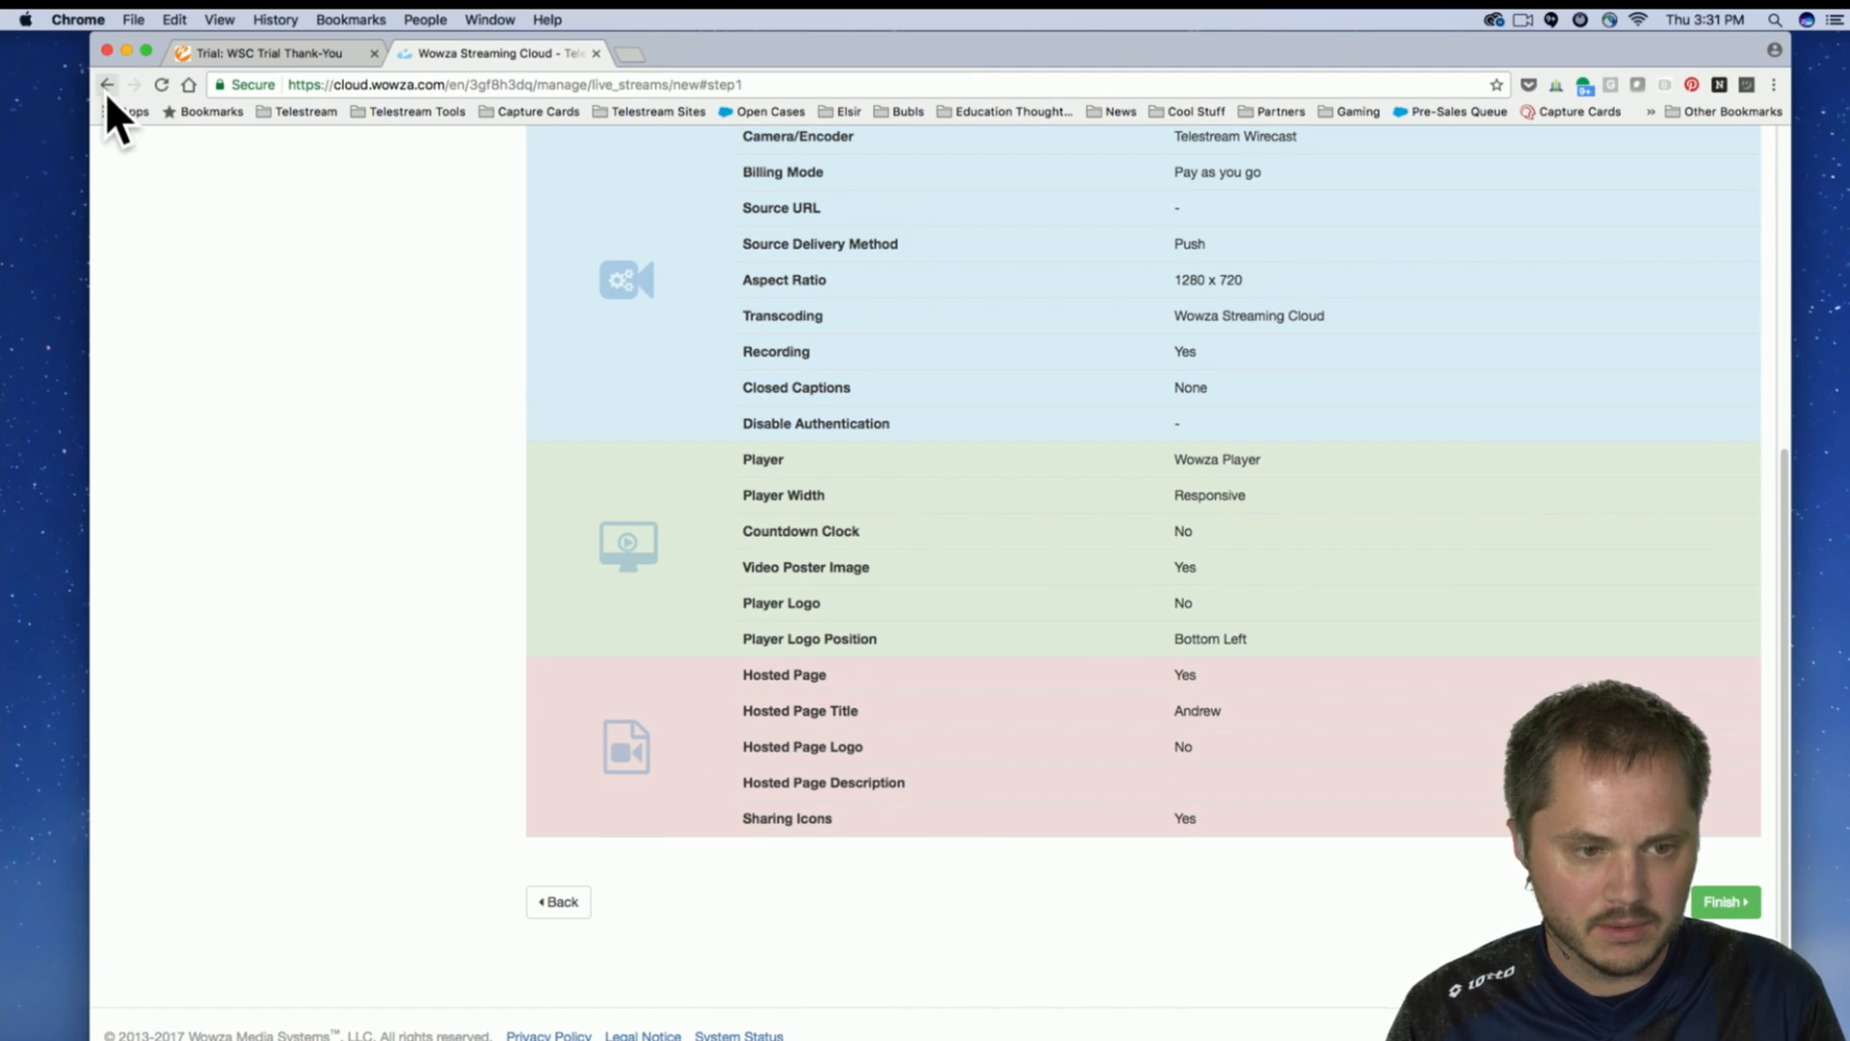
left_click(563, 901)
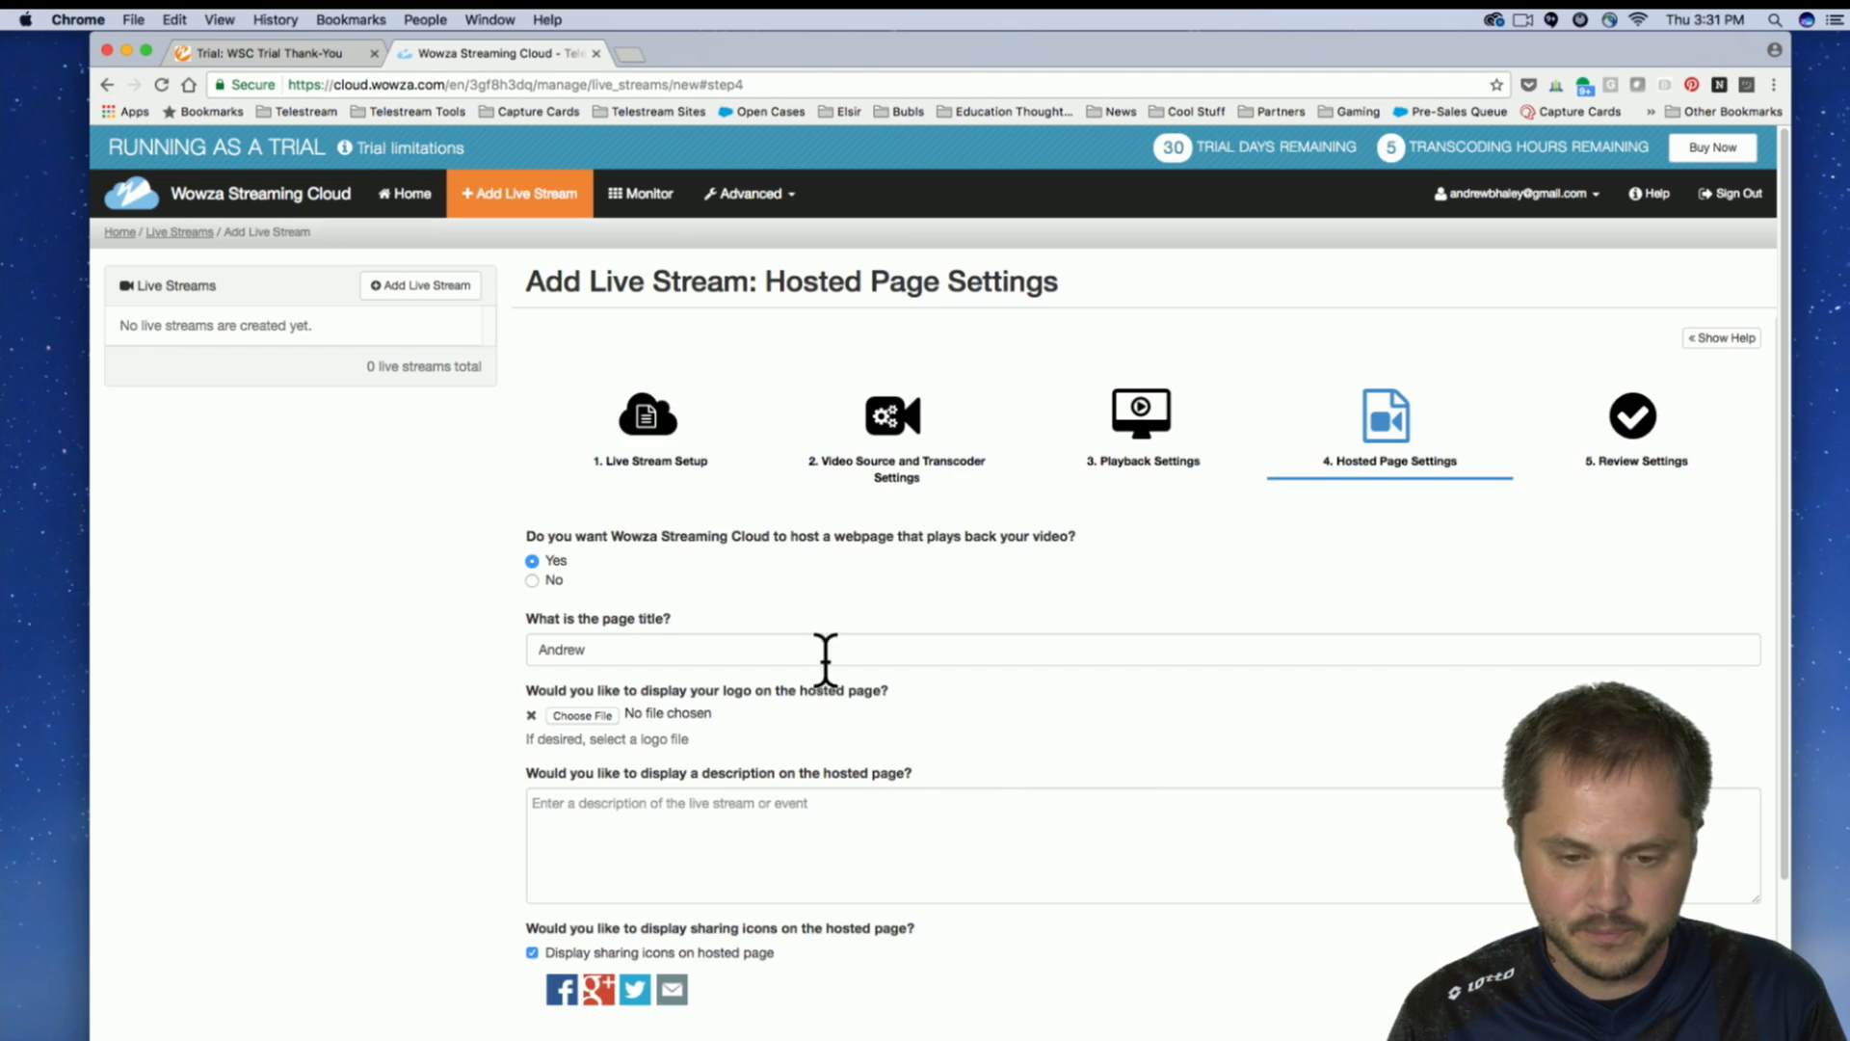
Complete the hosted page title by adding "'s Cool Live Stream" after the host's first name.
left_click(644, 649)
type("'s Coo")
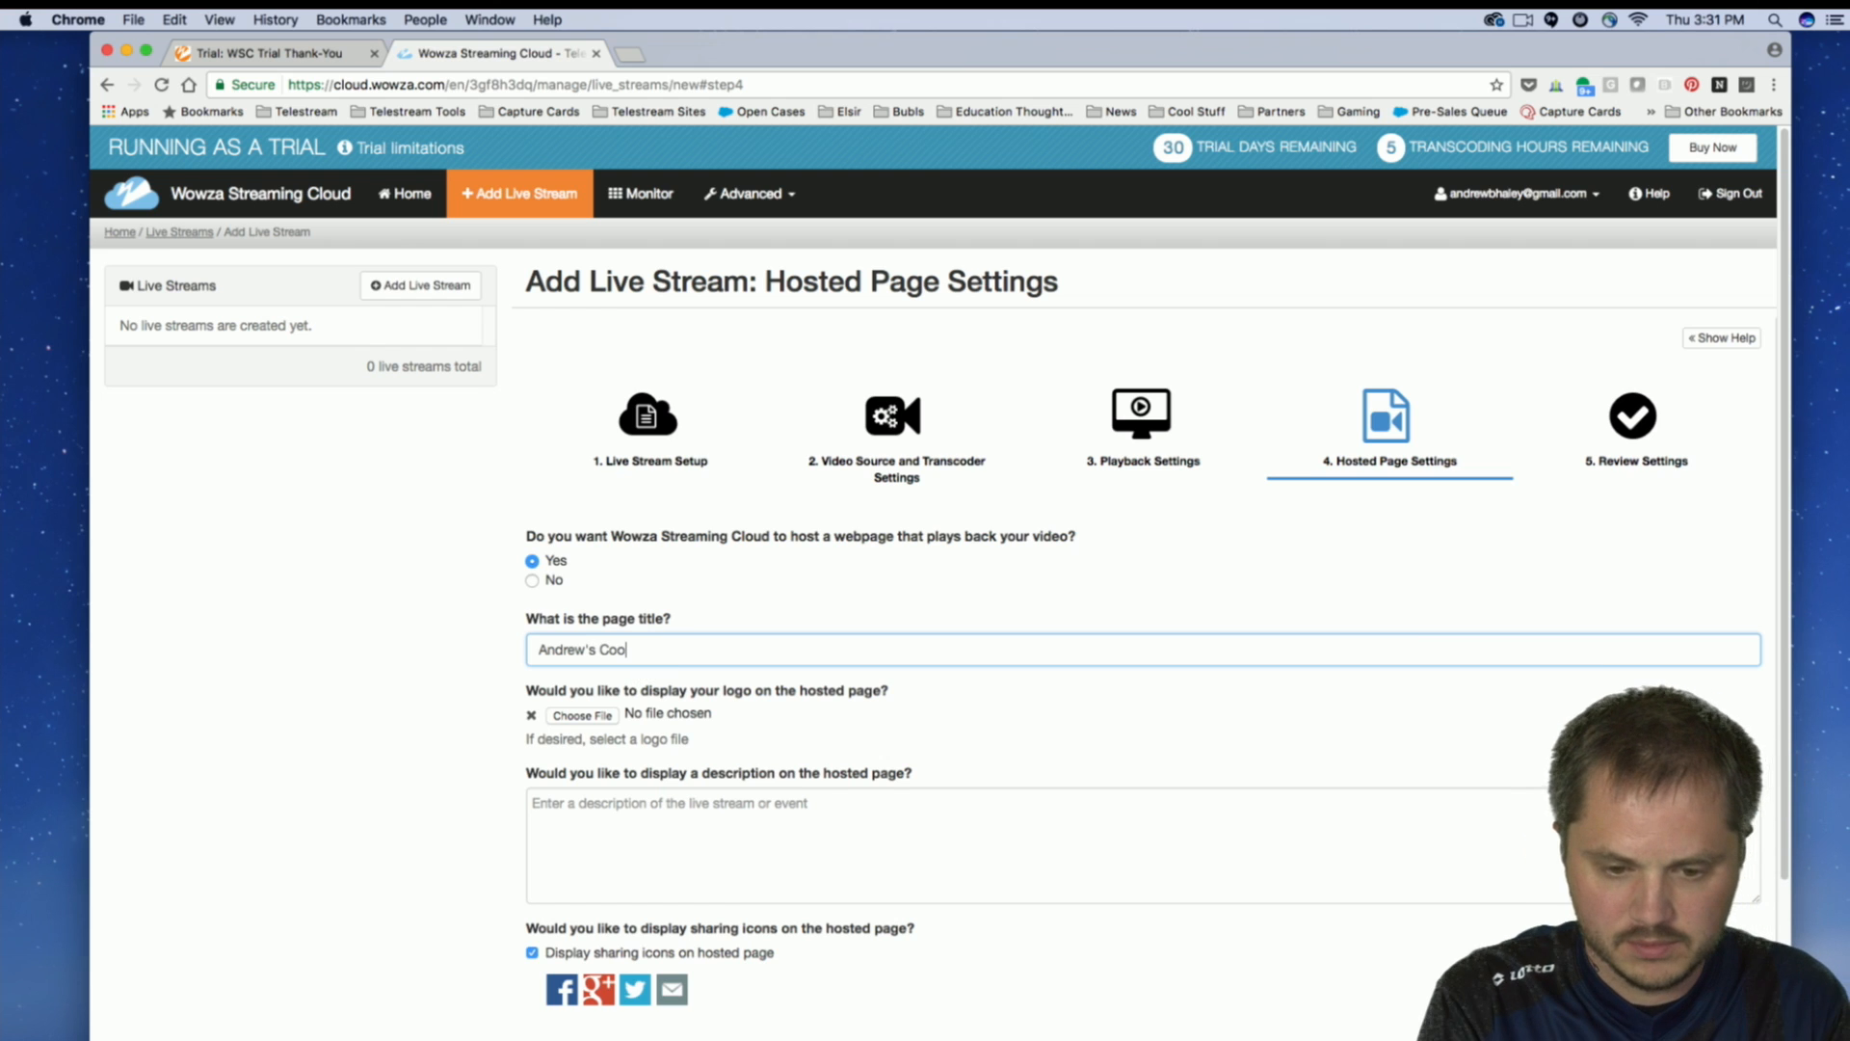
type("l Live Stream")
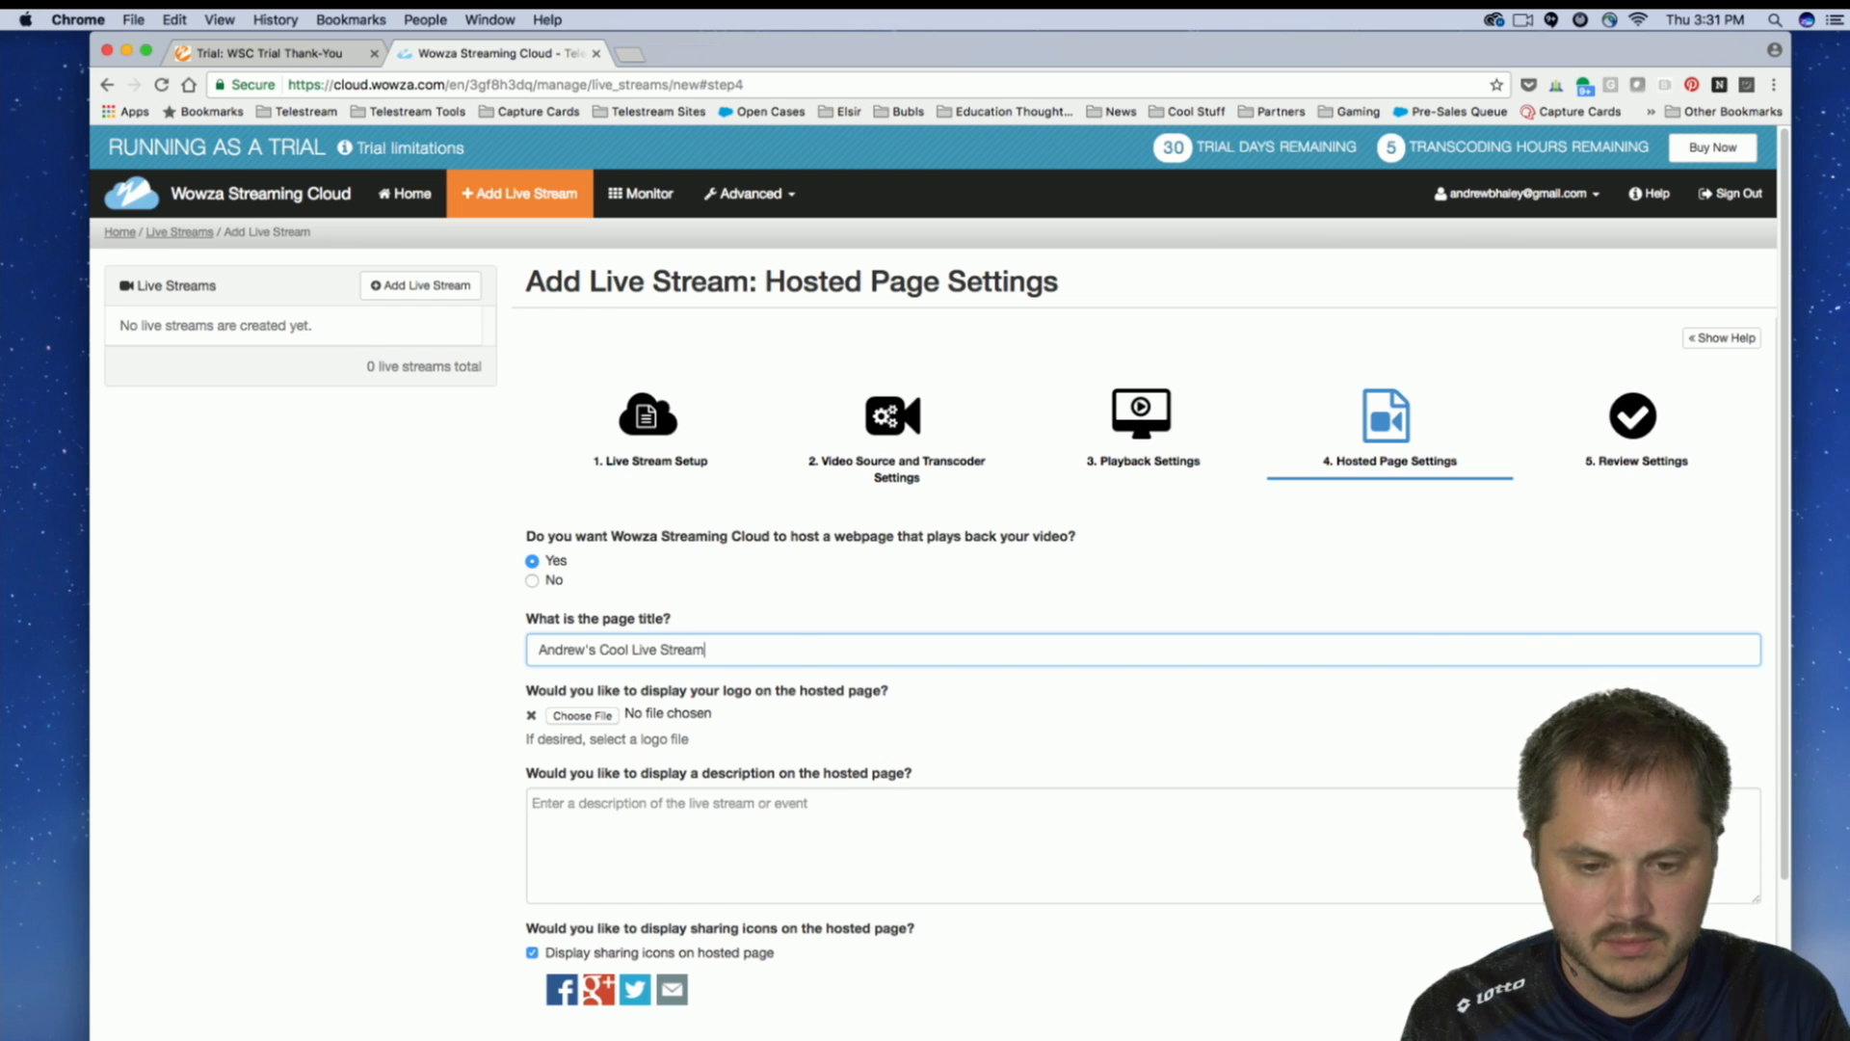
Add Wordmark-Wirecast.png from the Pictures folder as the logo displayed on the hosted page.
left_click(582, 715)
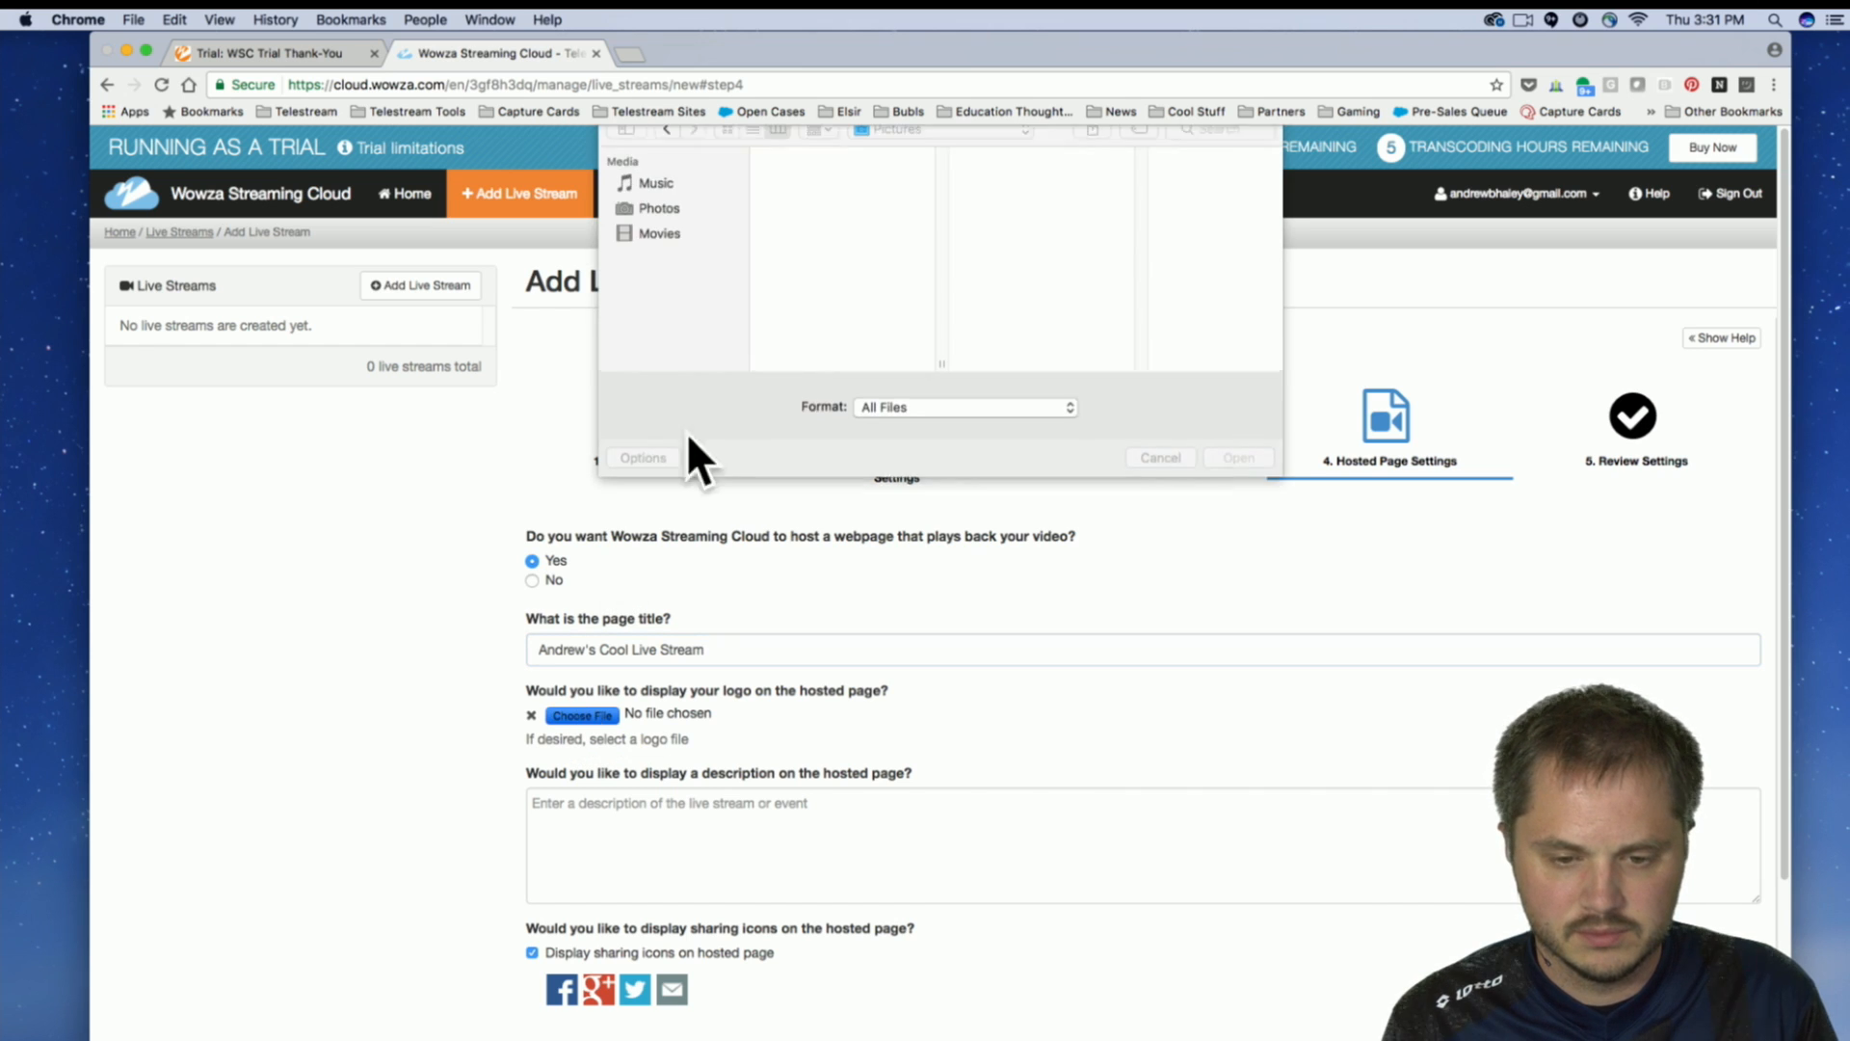
left_click(823, 243)
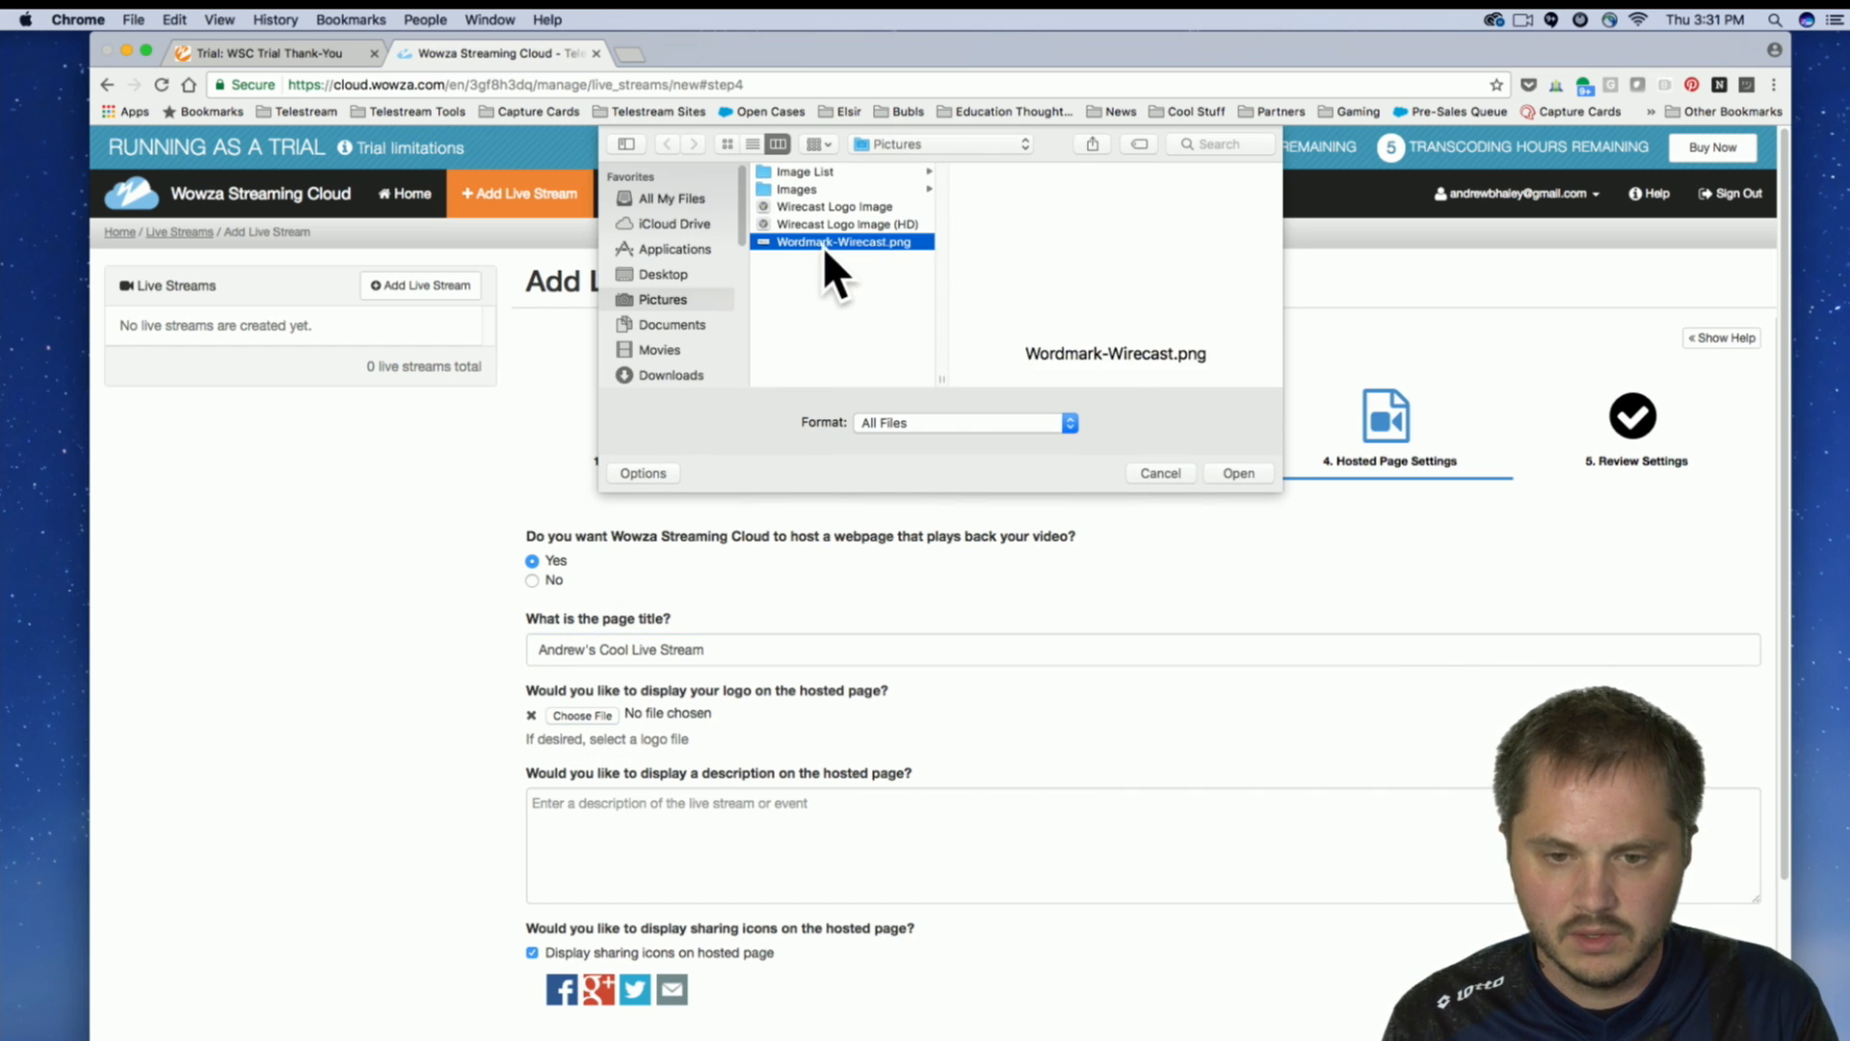
left_click(1250, 474)
Enter "Welcome!" as the description displayed on the hosted page.
scroll(540, 781, "down", 1)
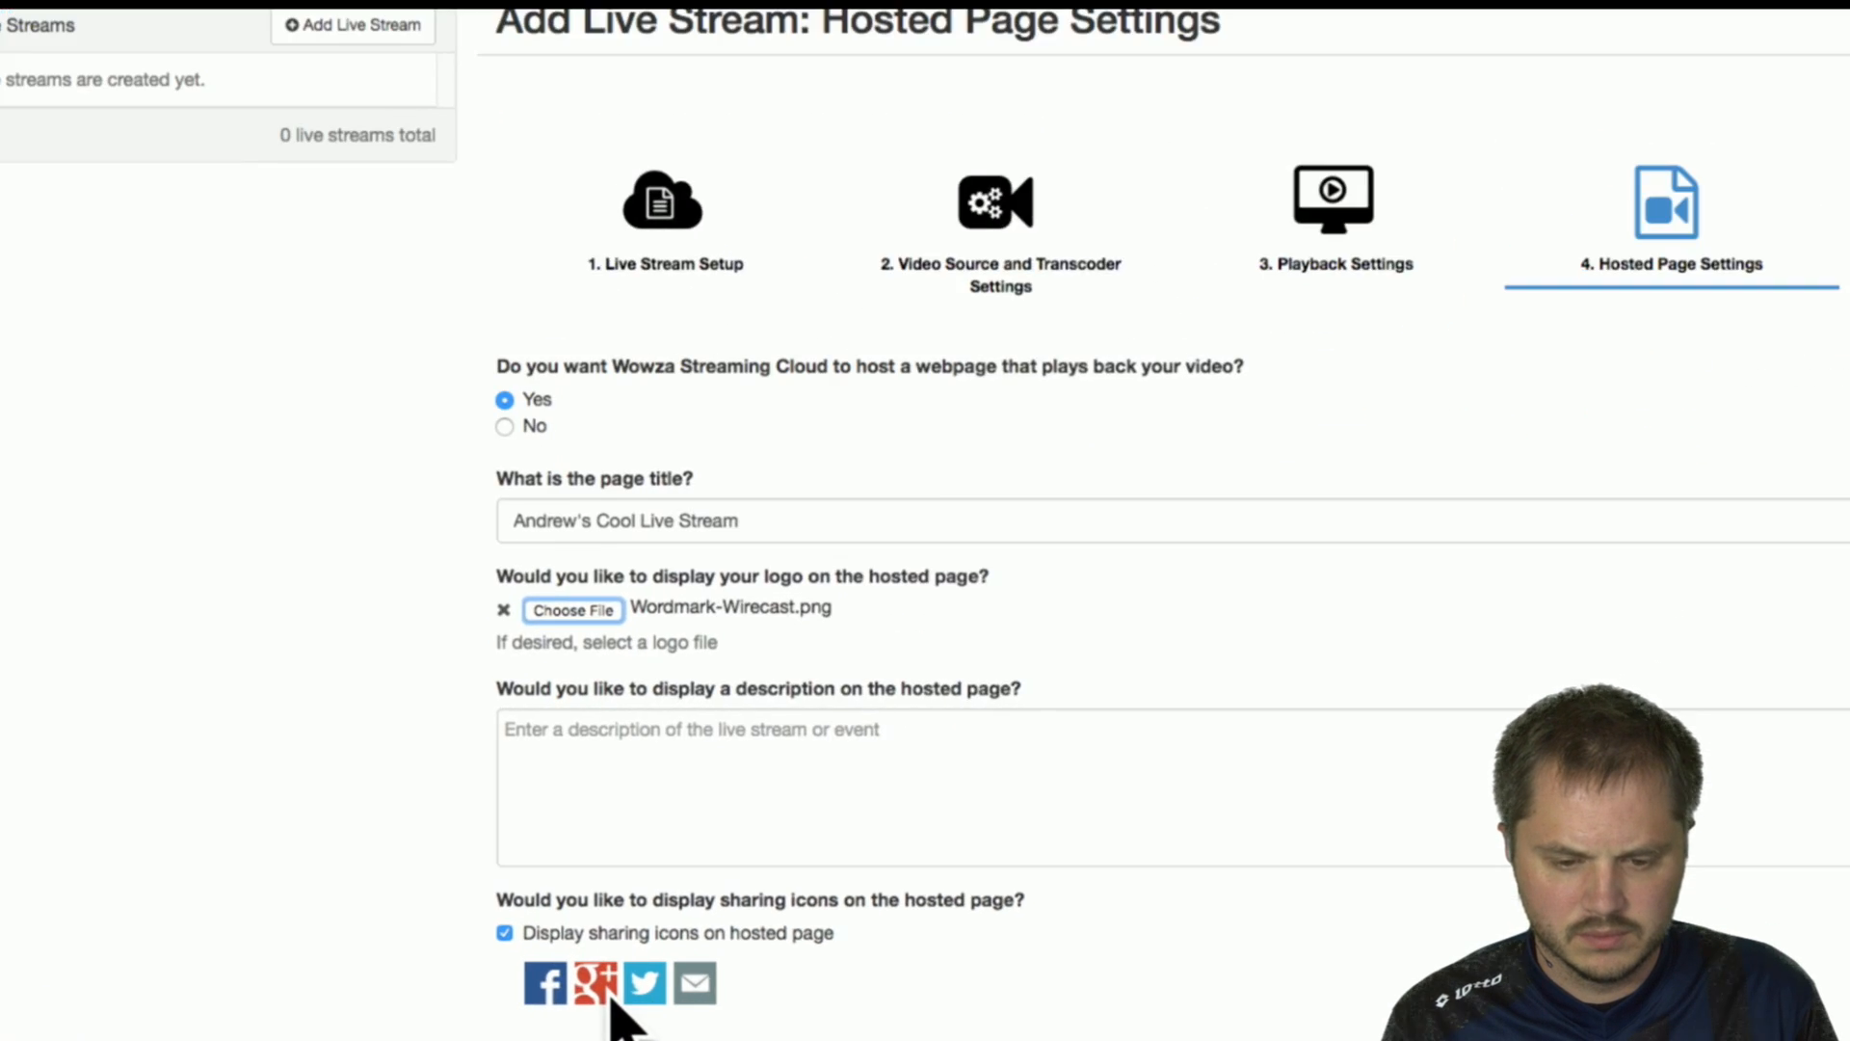
left_click(595, 675)
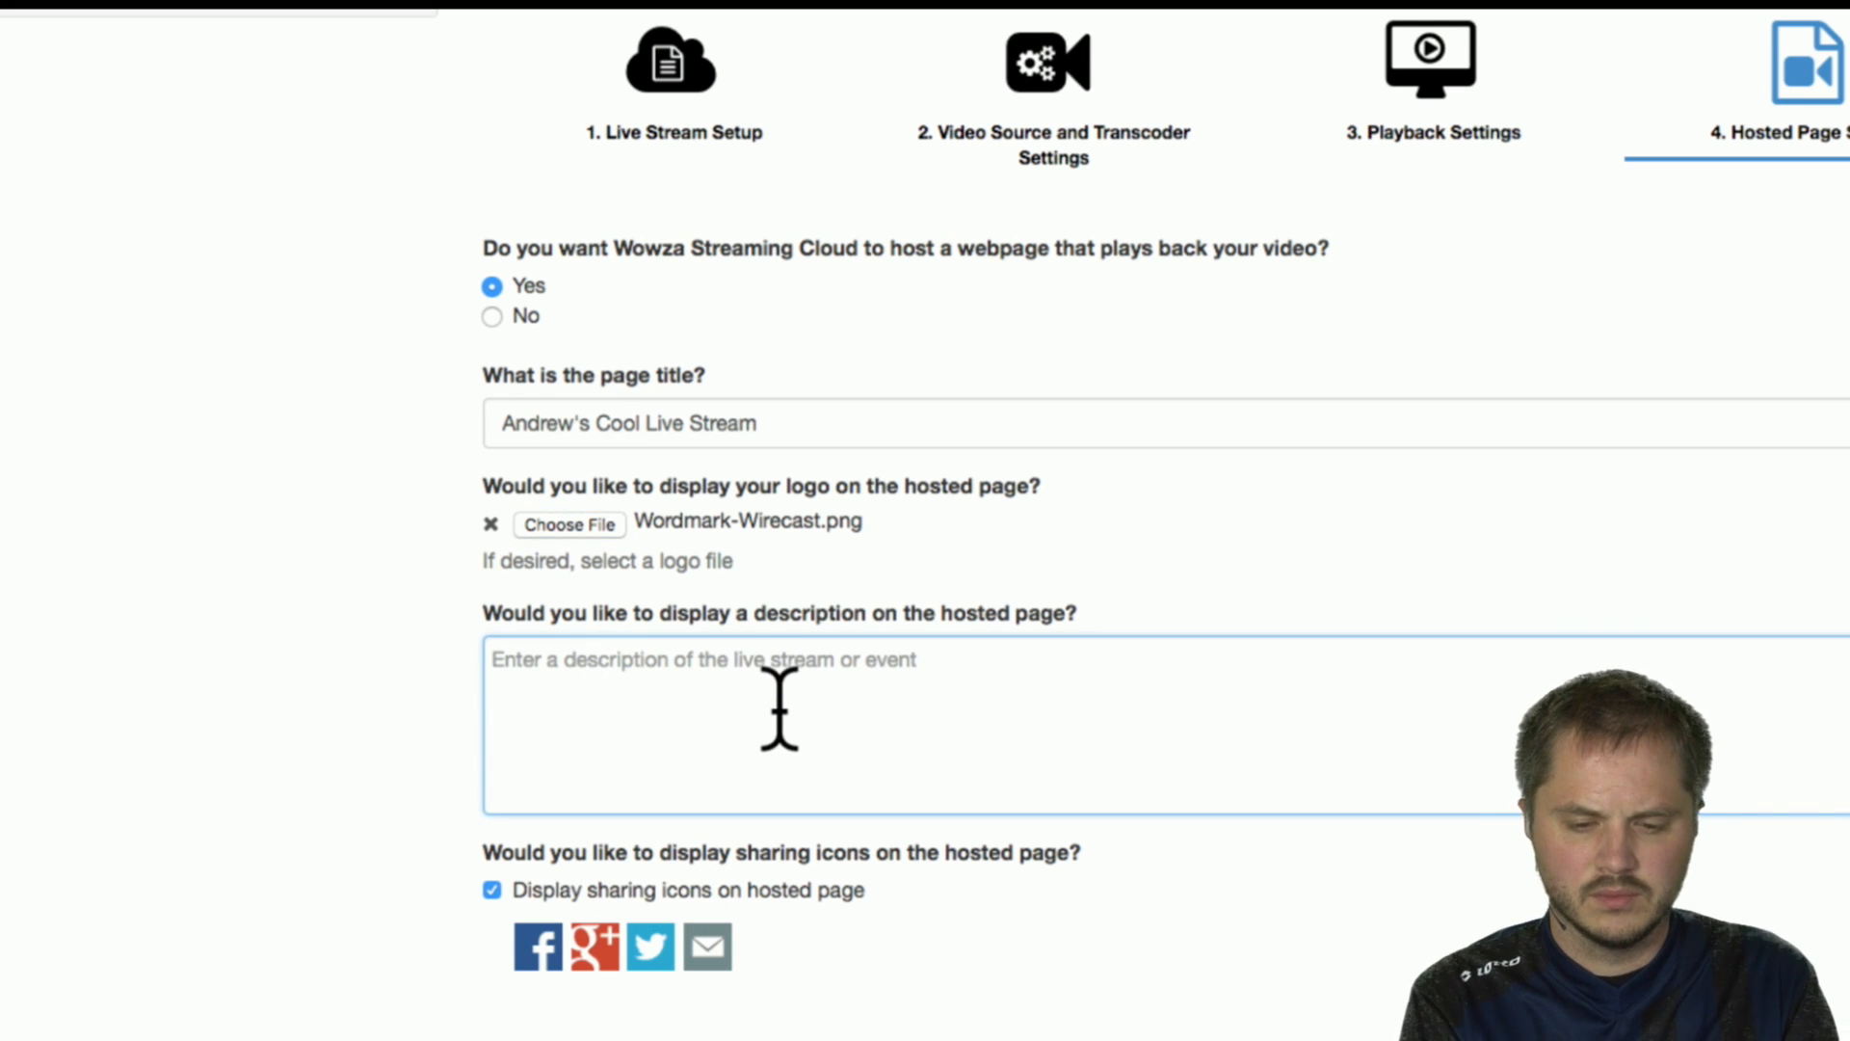
type("Welcome")
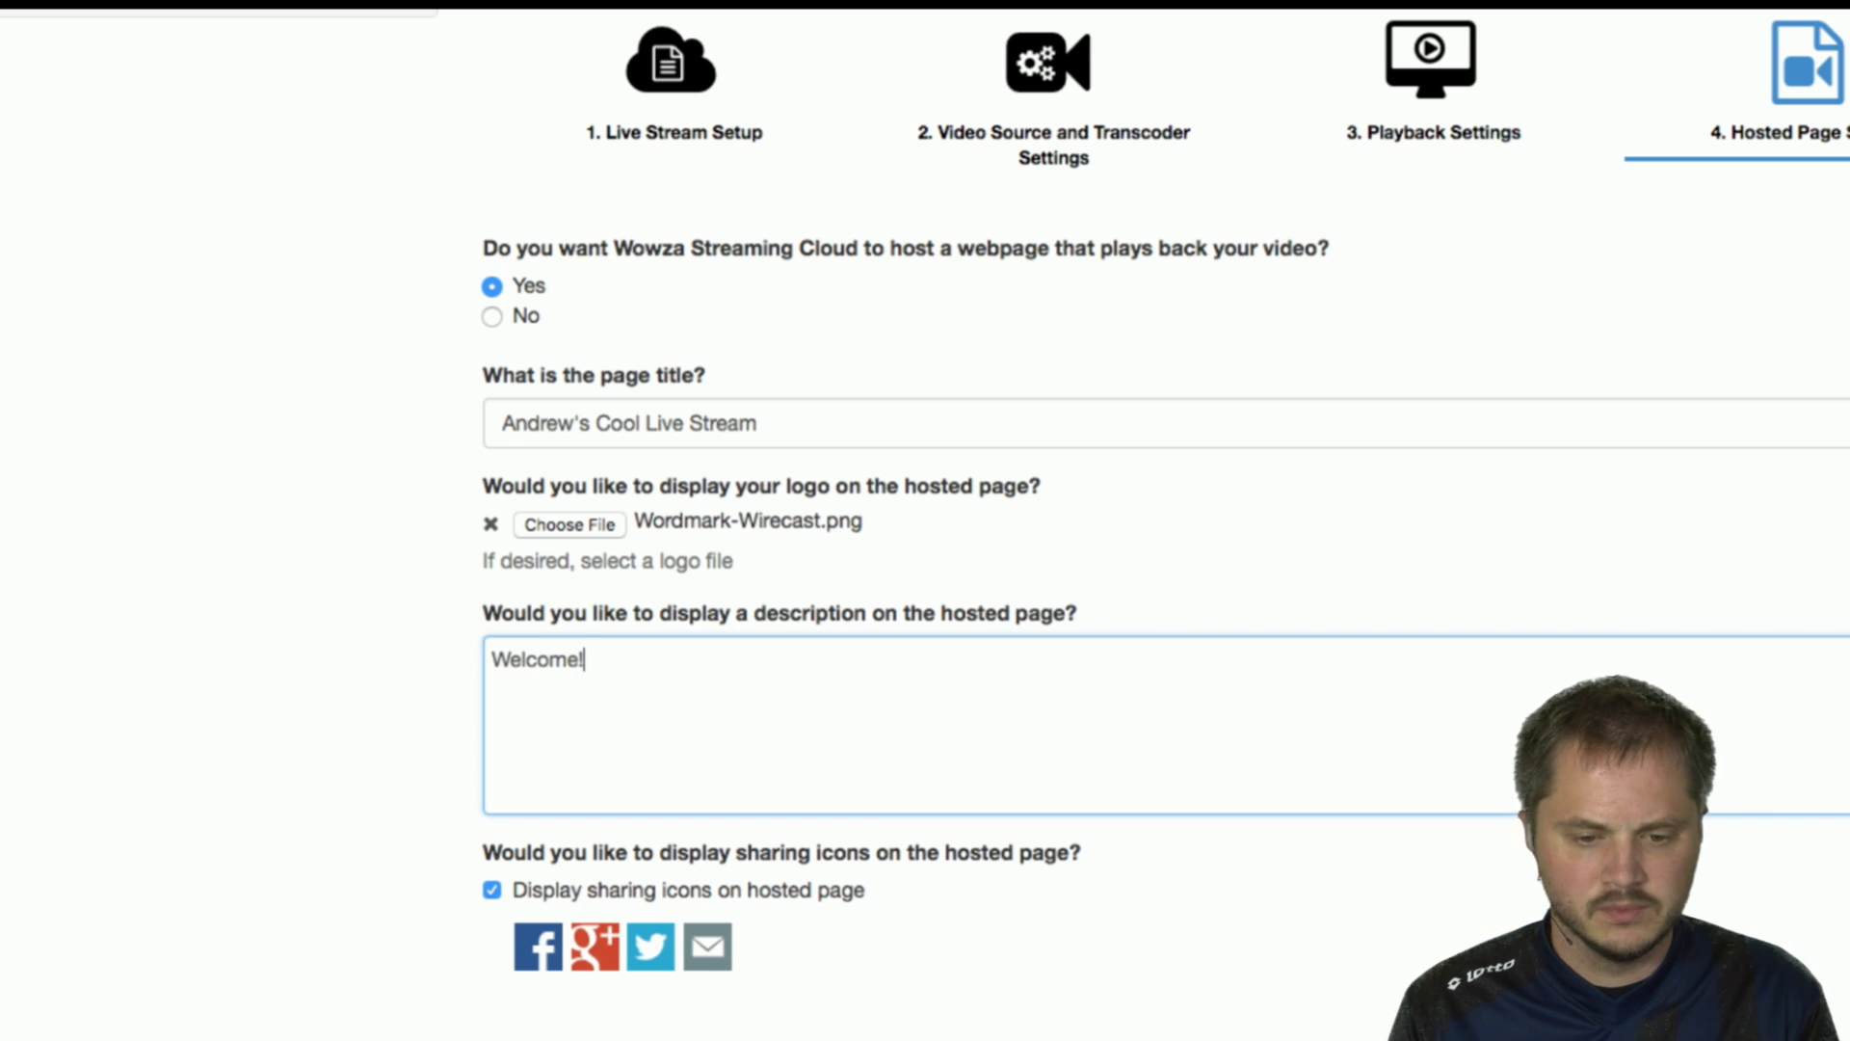
type("!")
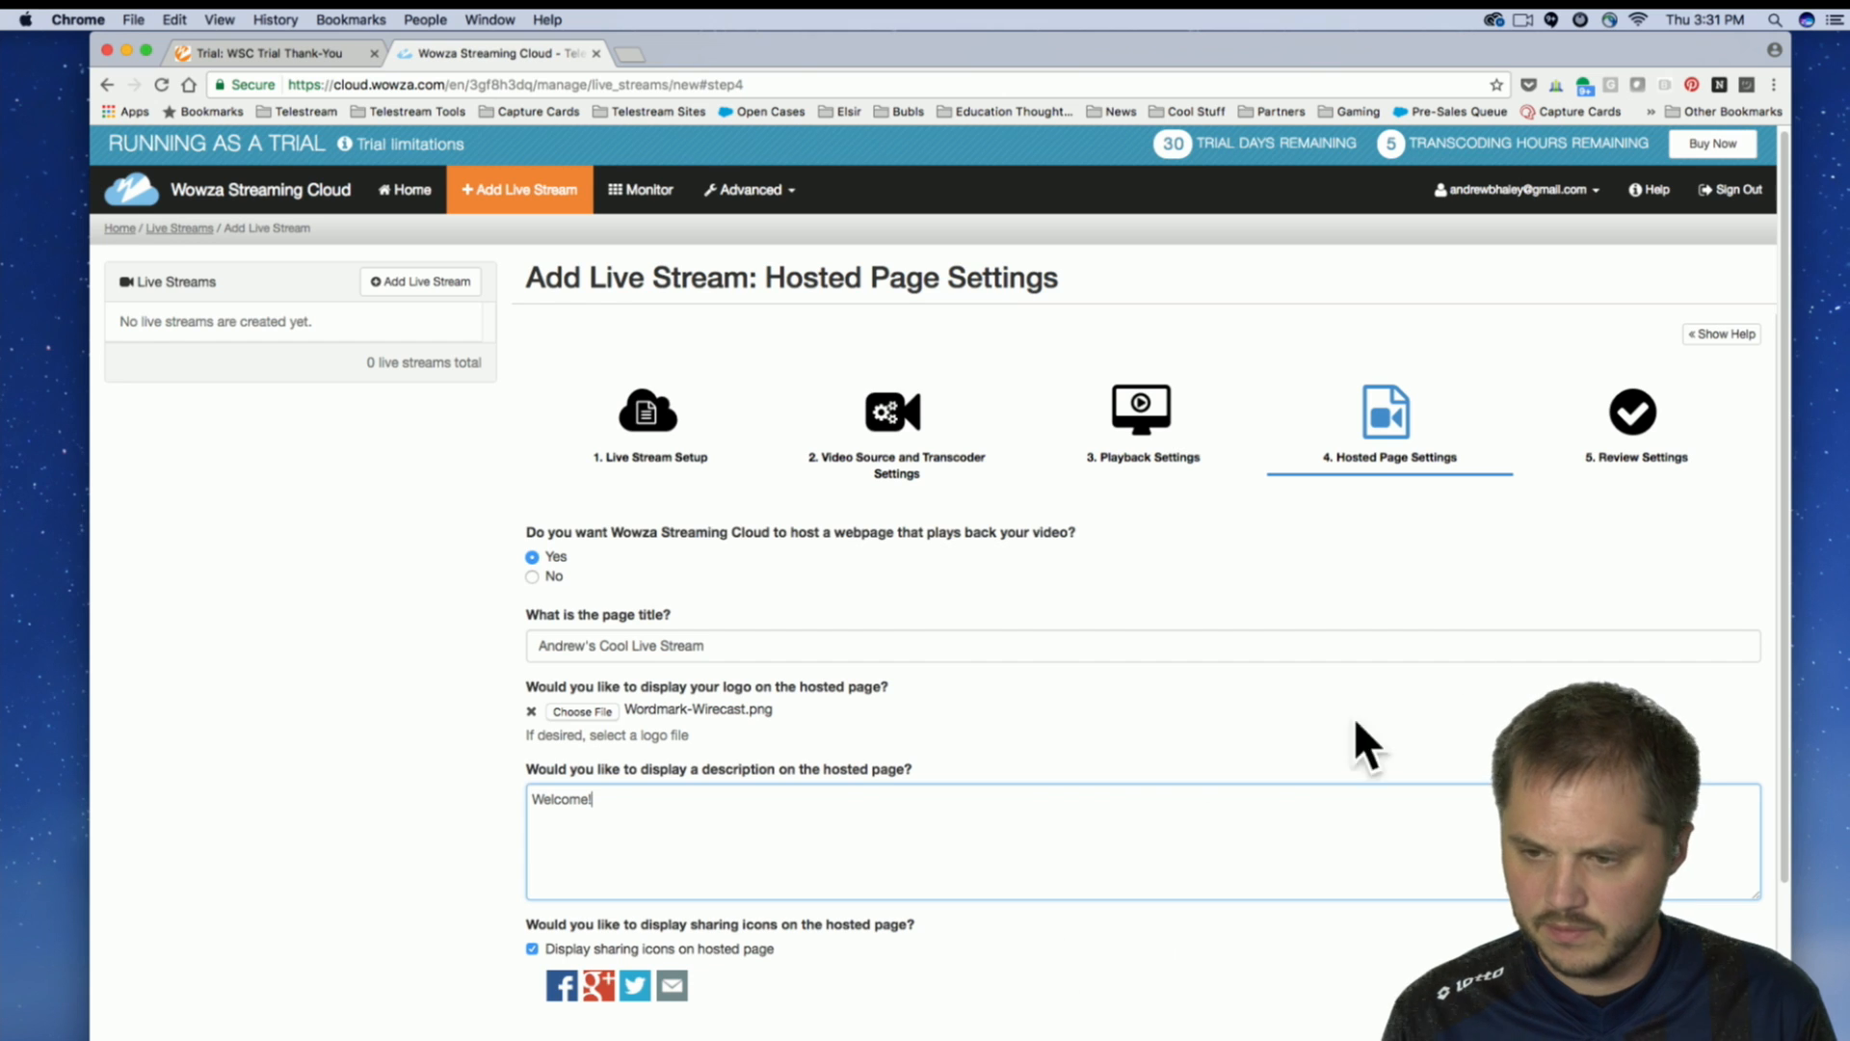
Continue to the review stage and look over the live stream's setup, video source, playback and hosted page settings.
scroll(1454, 675, "down", 3)
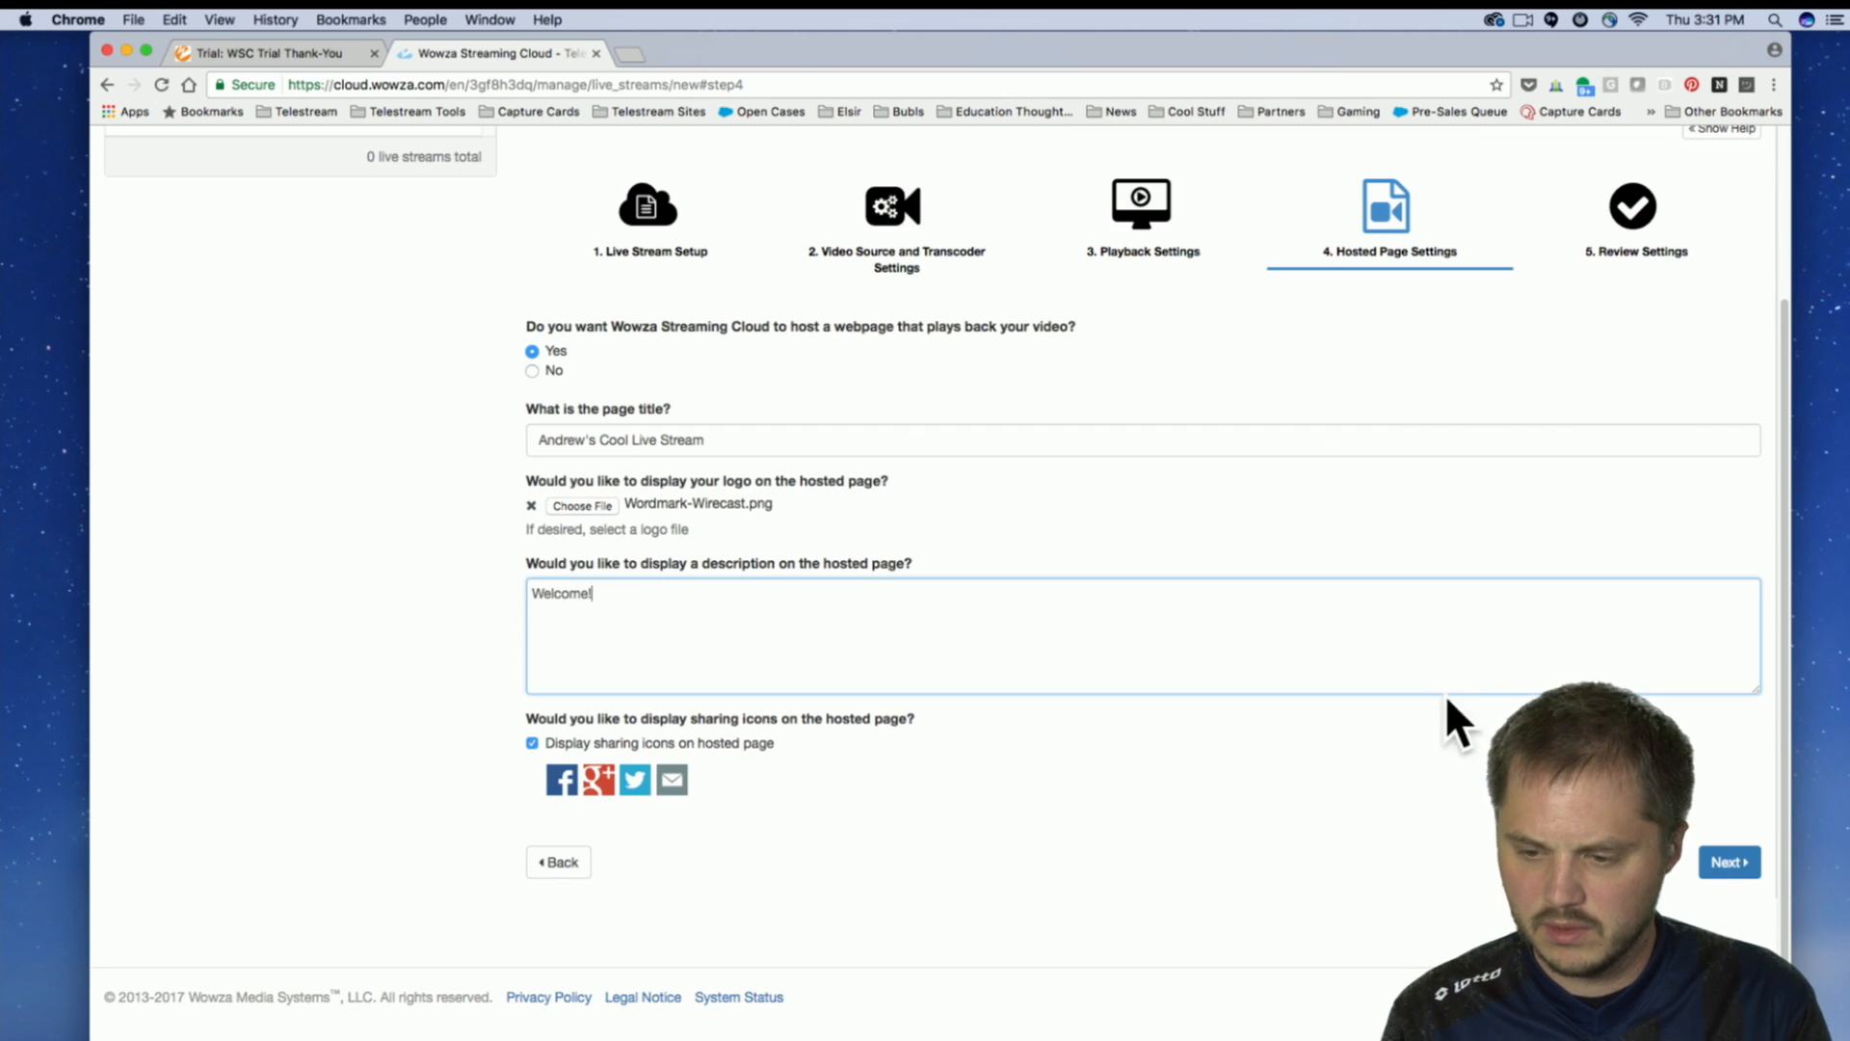
left_click(1725, 864)
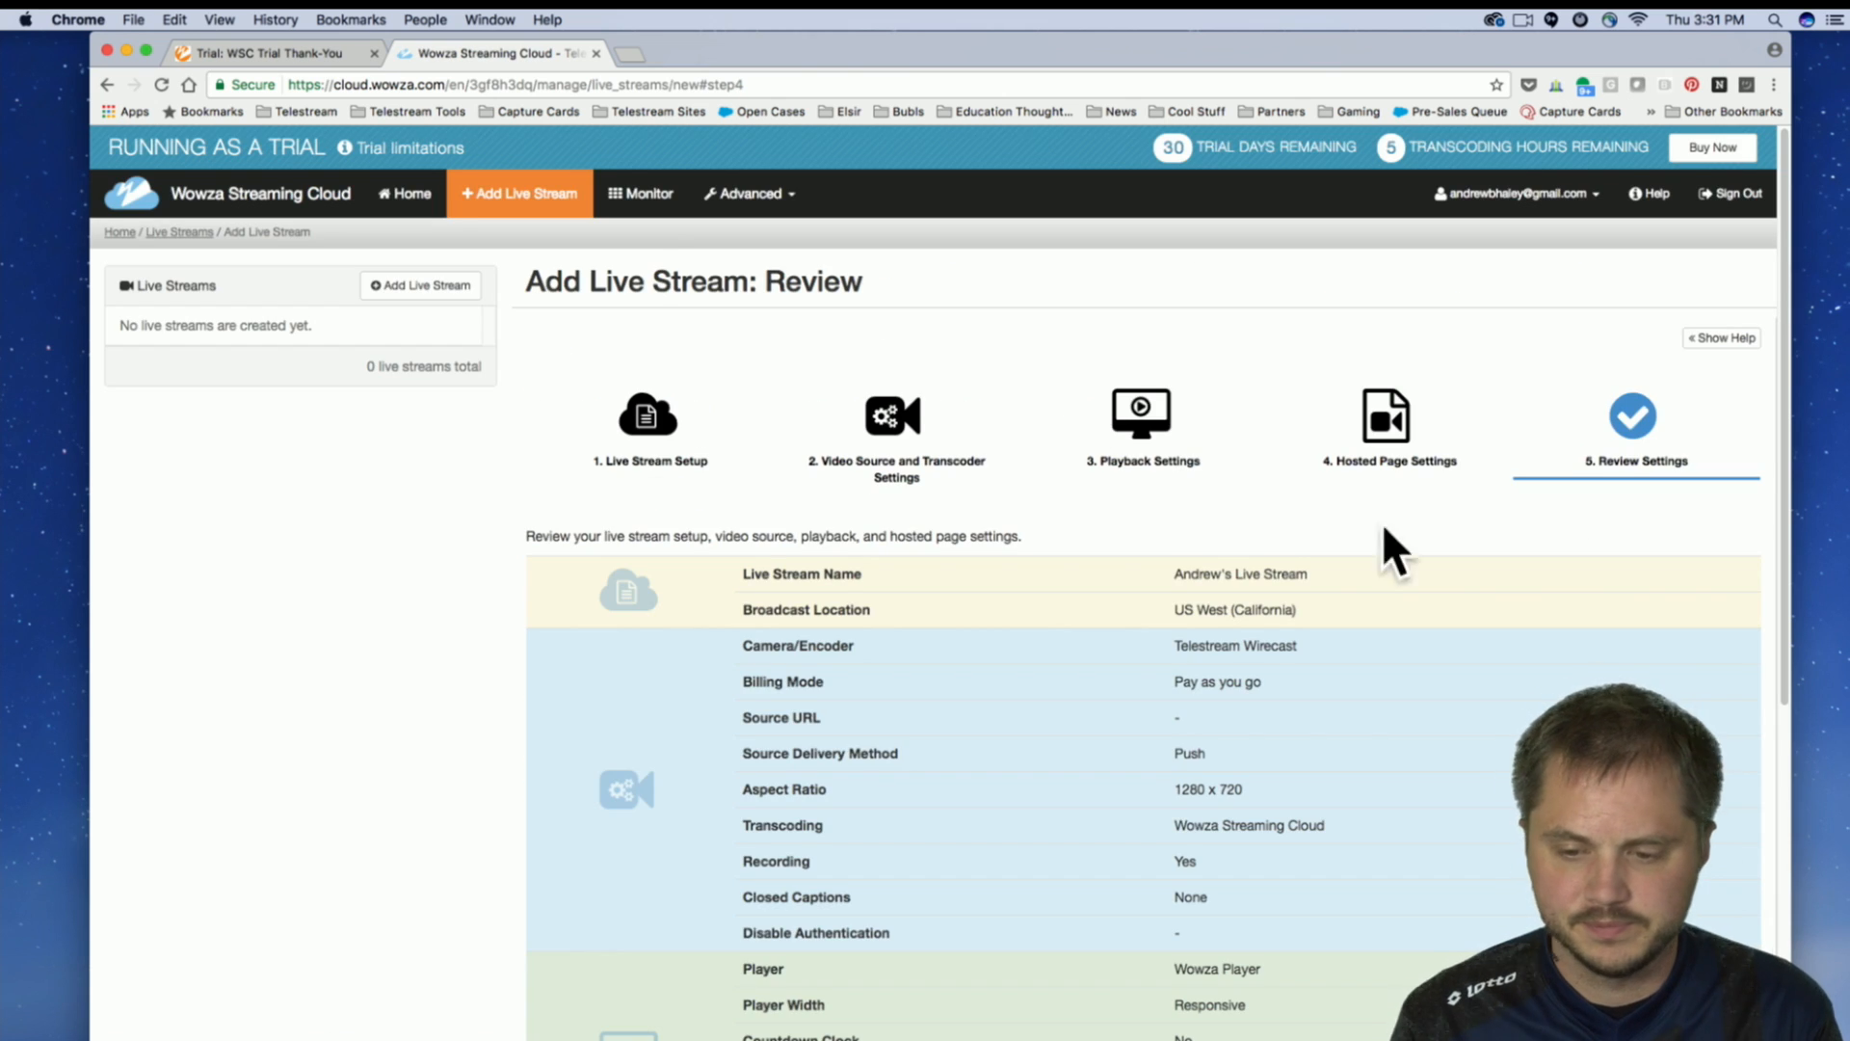
scroll(675, 385, "down", 3)
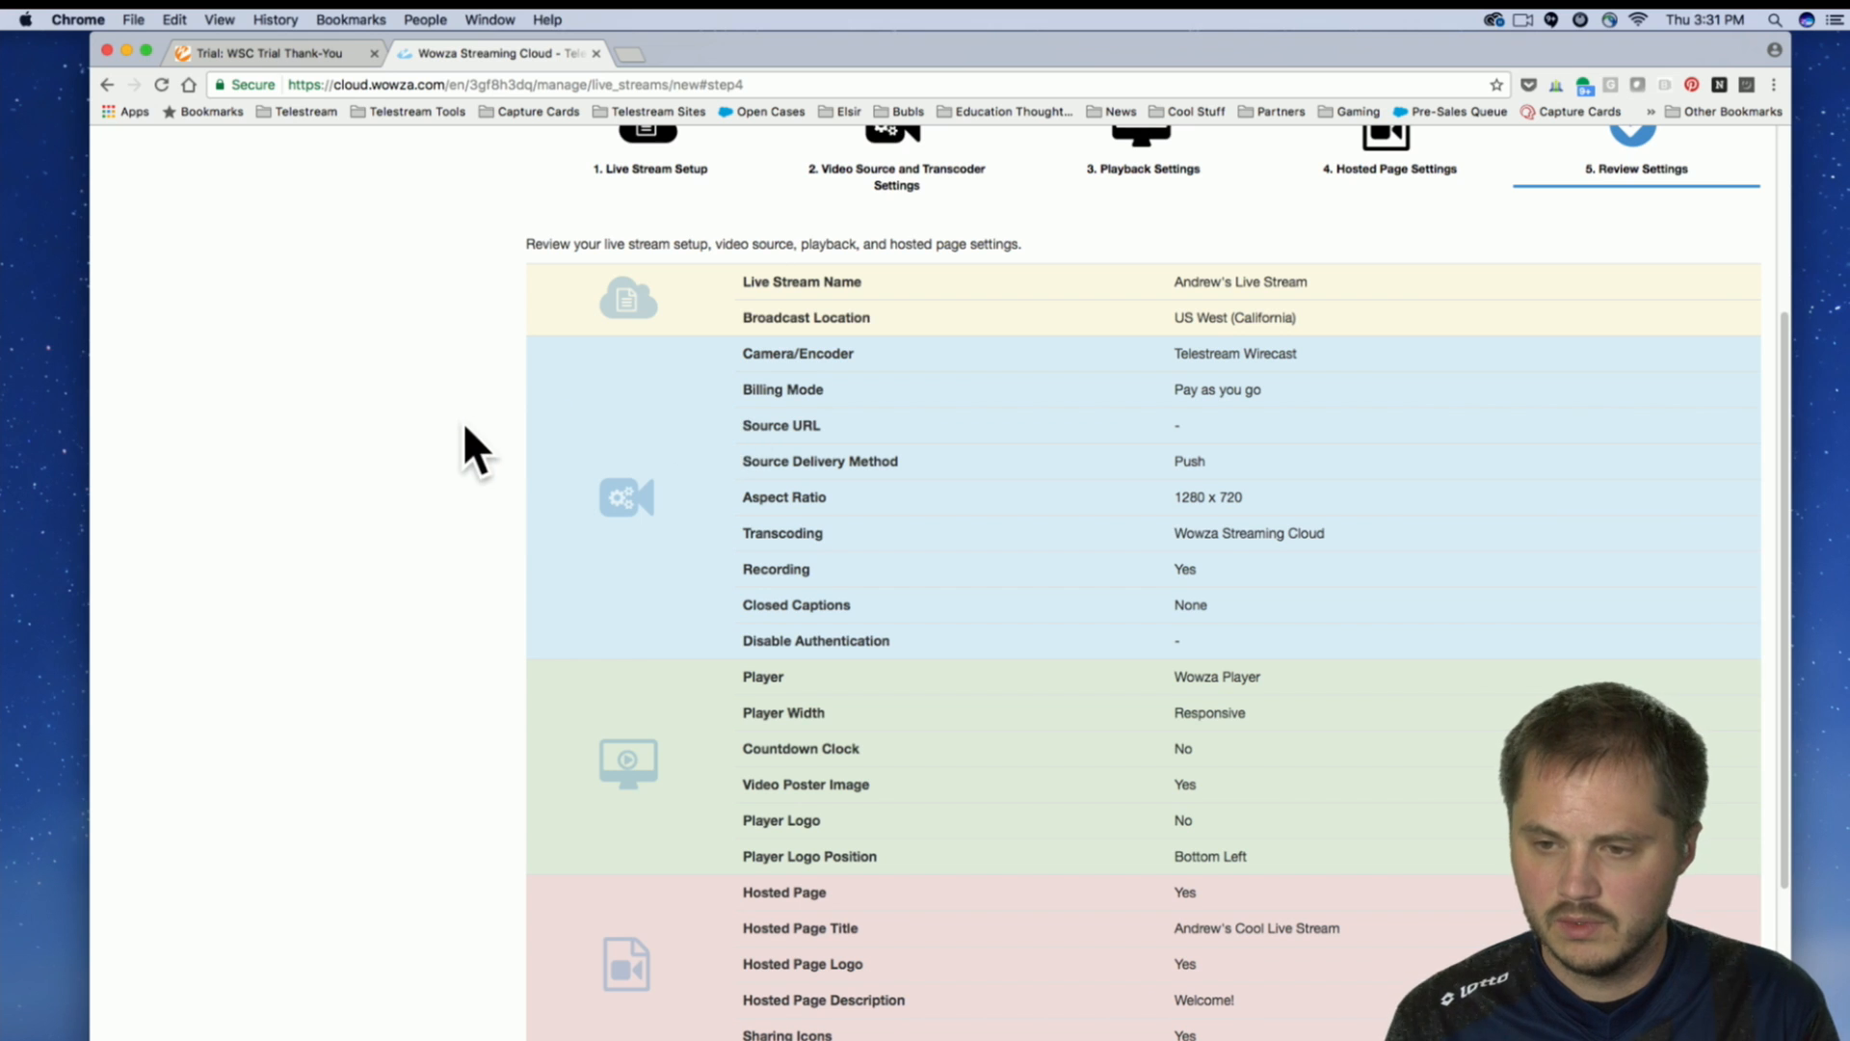
Finish the live stream setup with the reviewed settings and start the new live stream, accepting the use of trial hours.
scroll(465, 424, "down", 1)
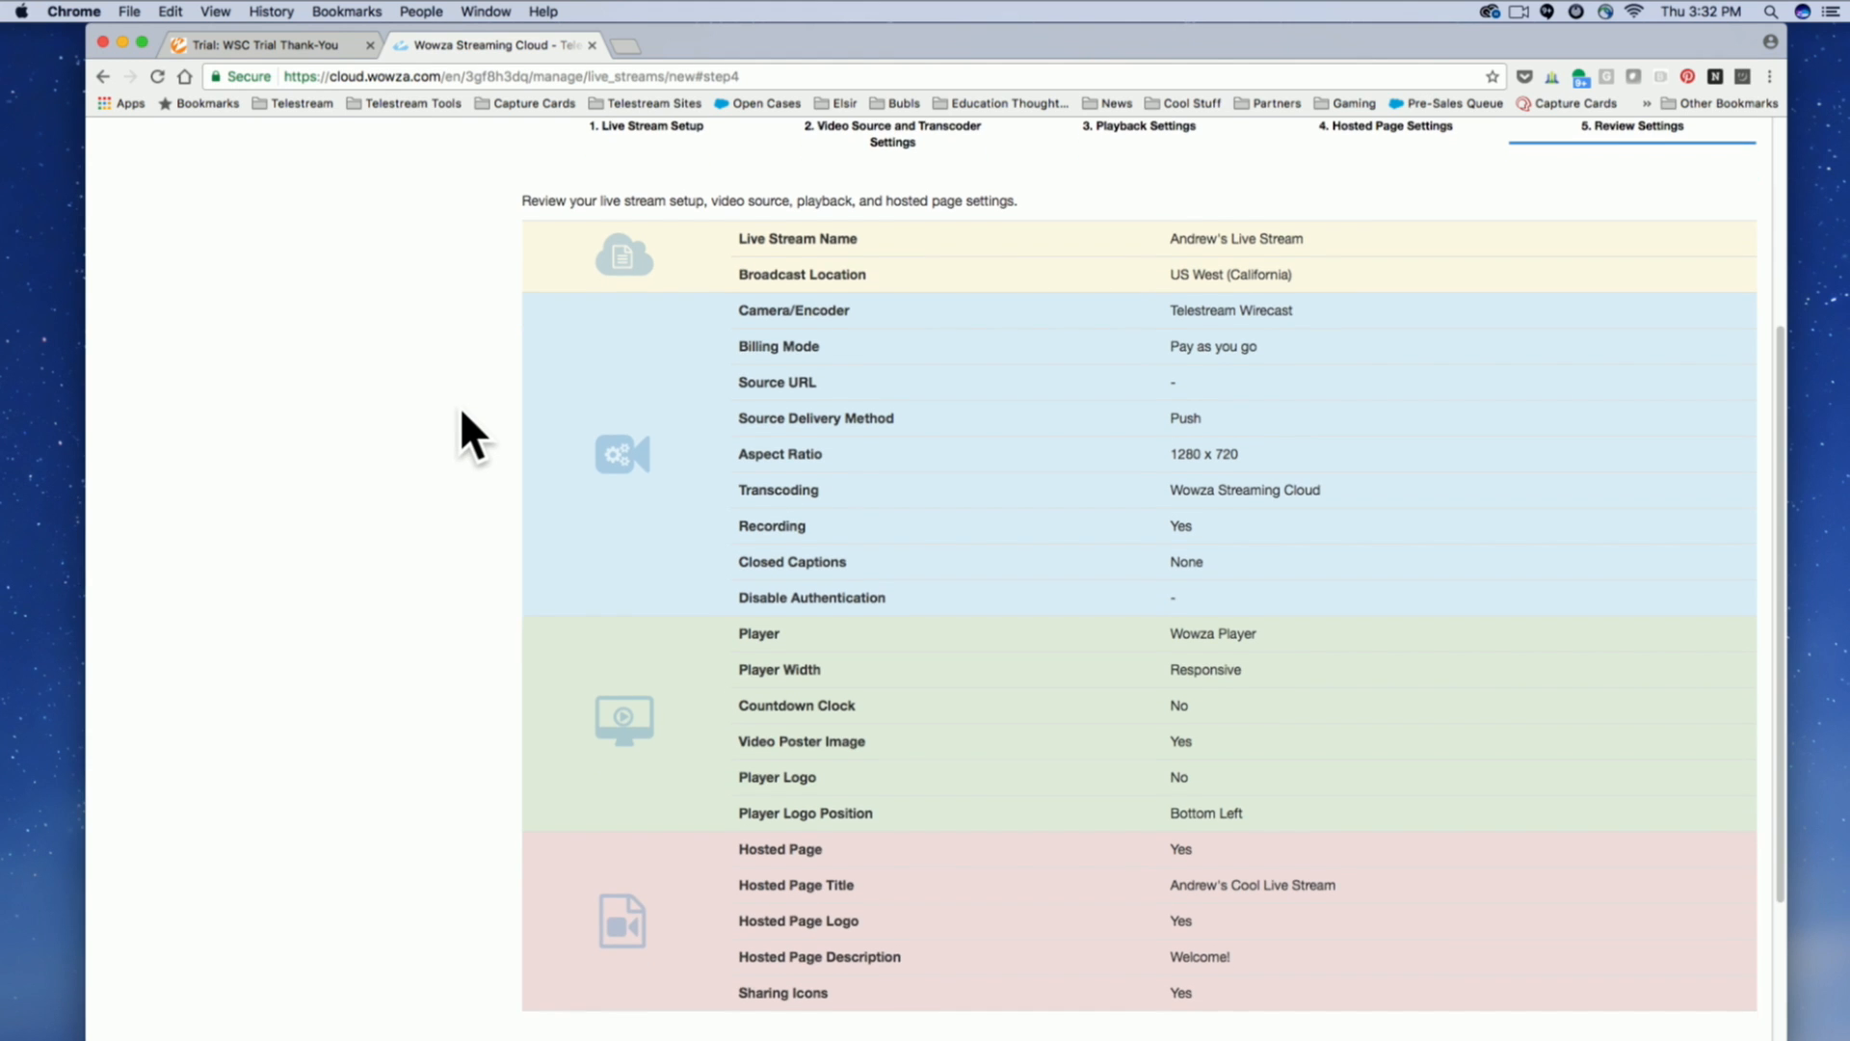
scroll(459, 408, "down", 3)
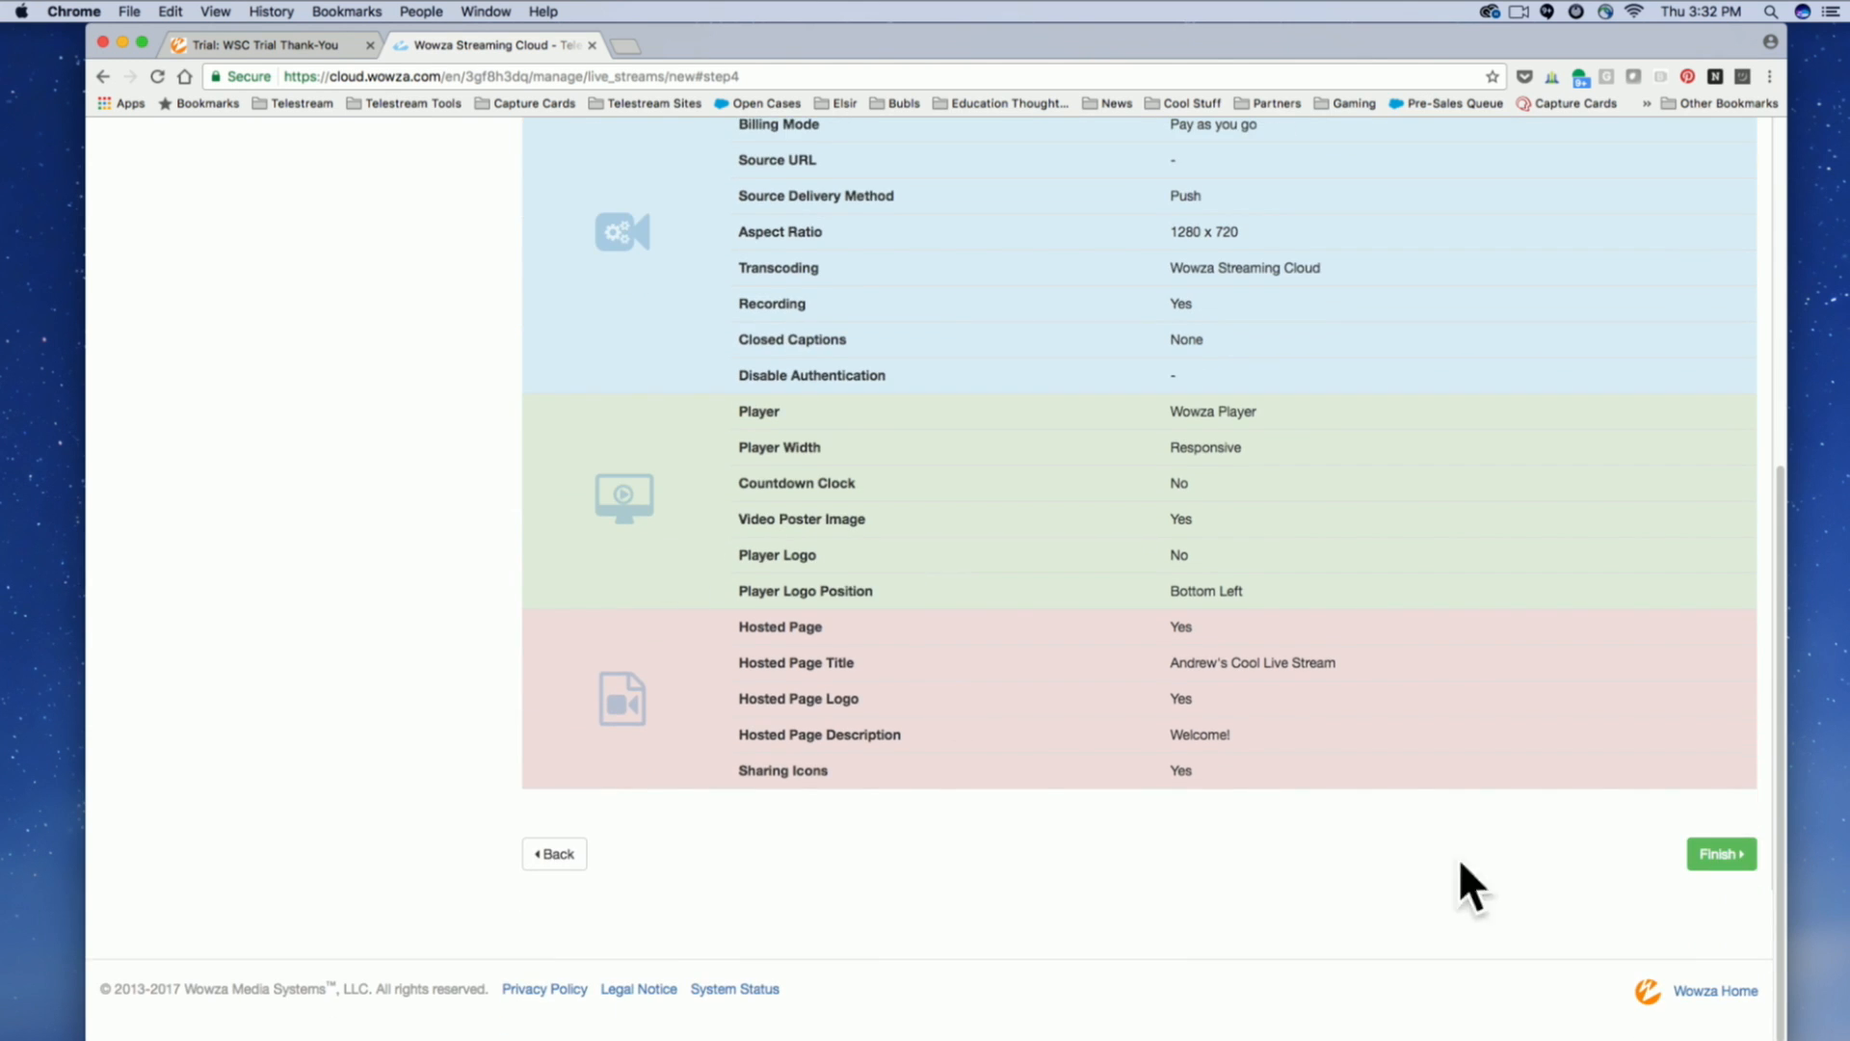
left_click(1698, 852)
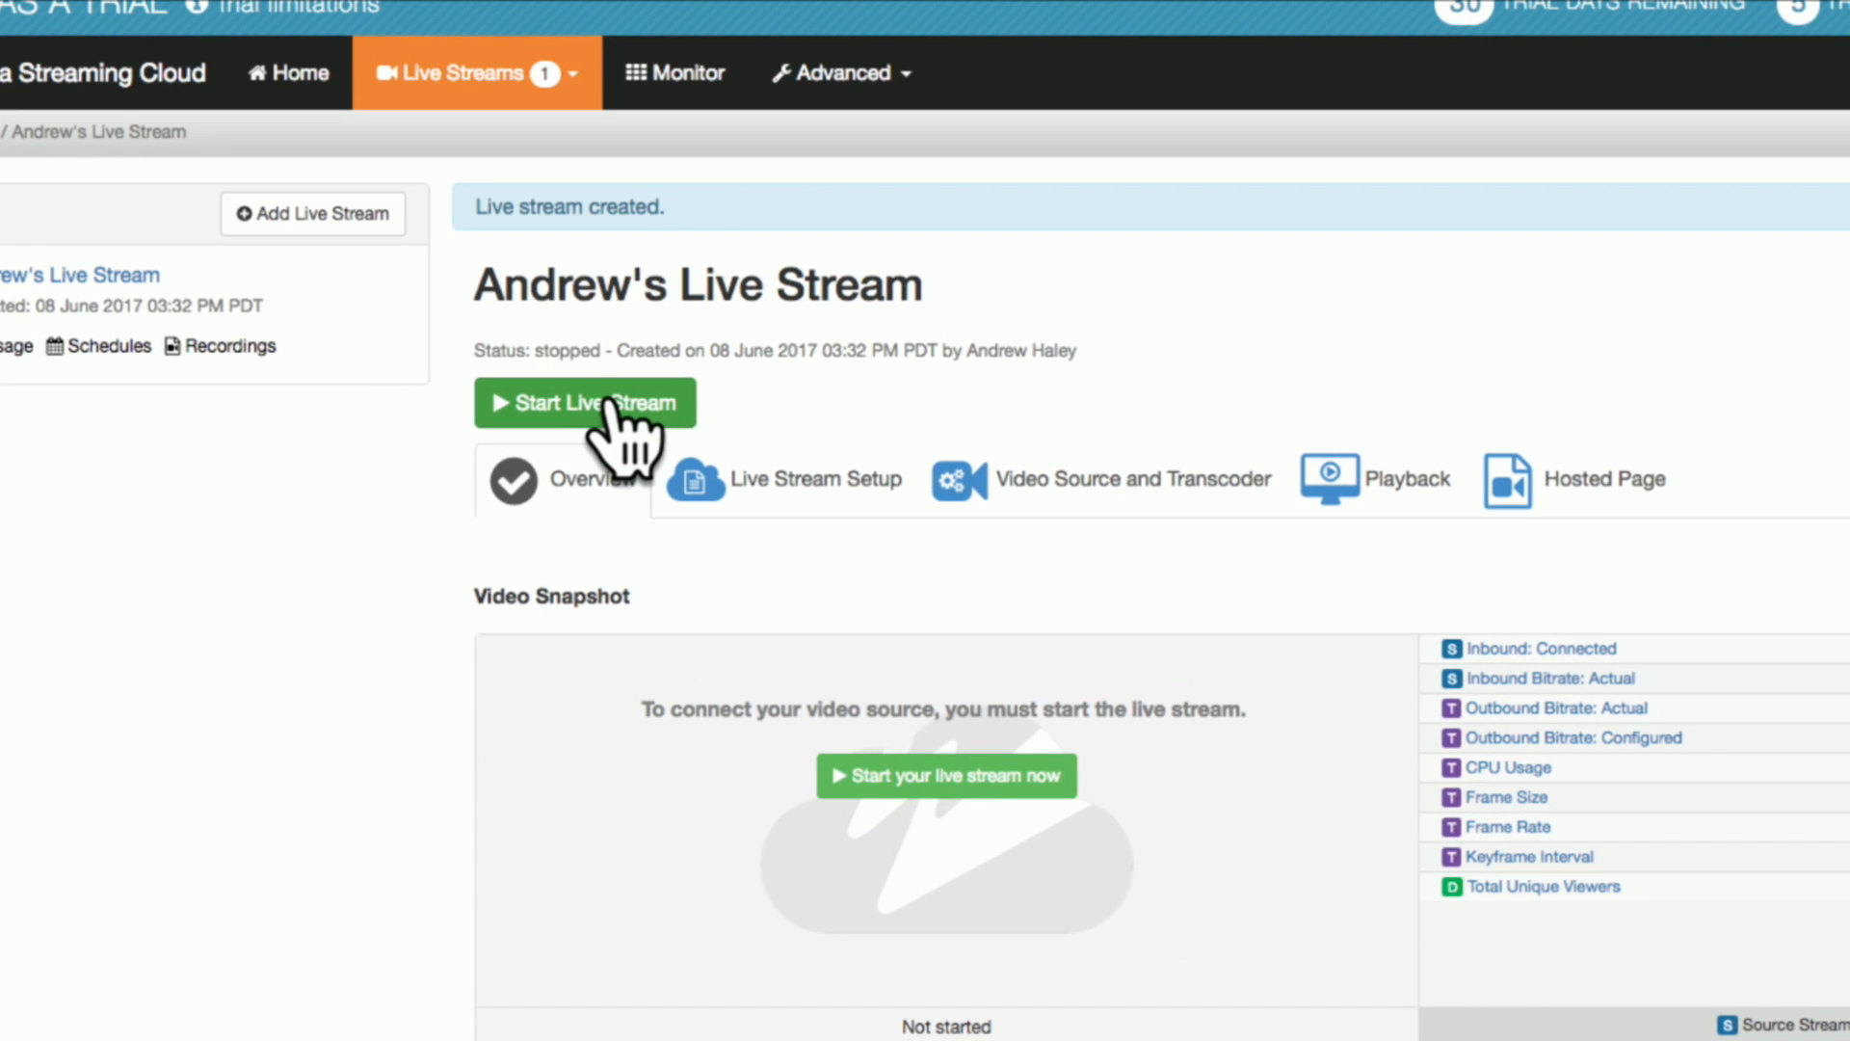
left_click(607, 401)
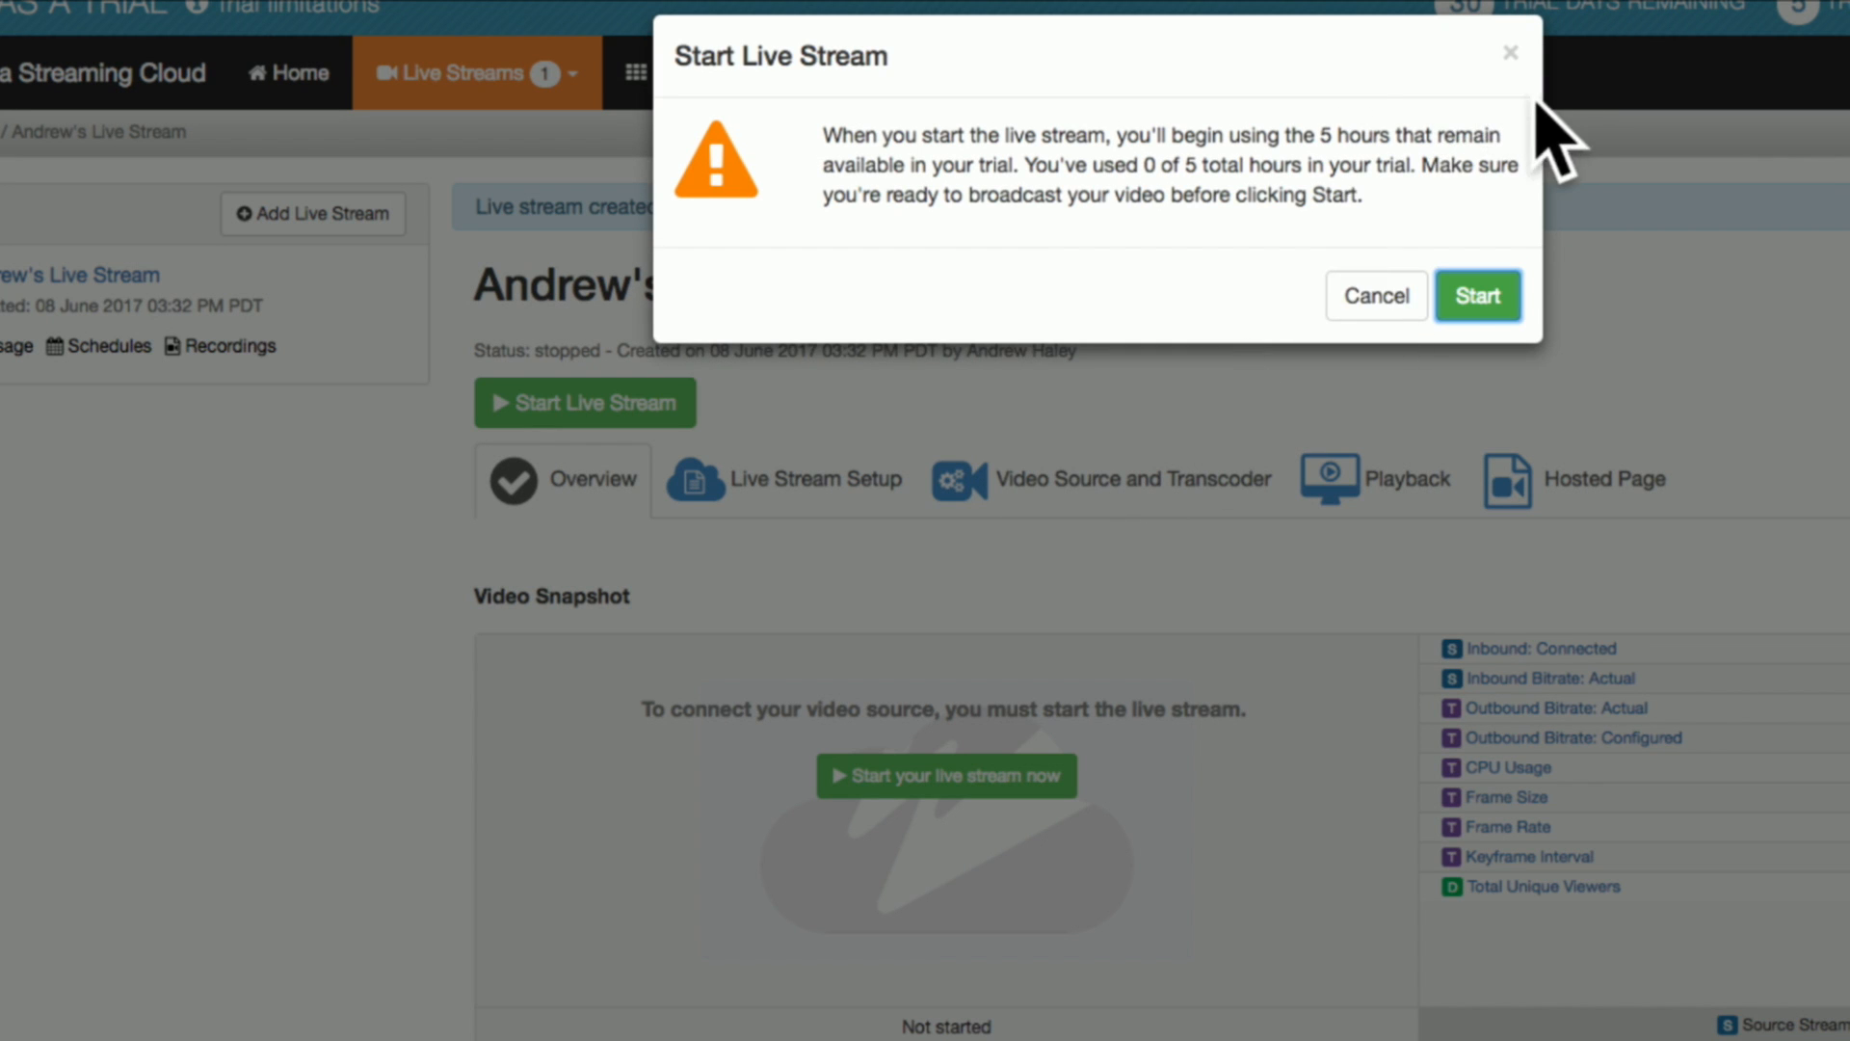
left_click(1475, 298)
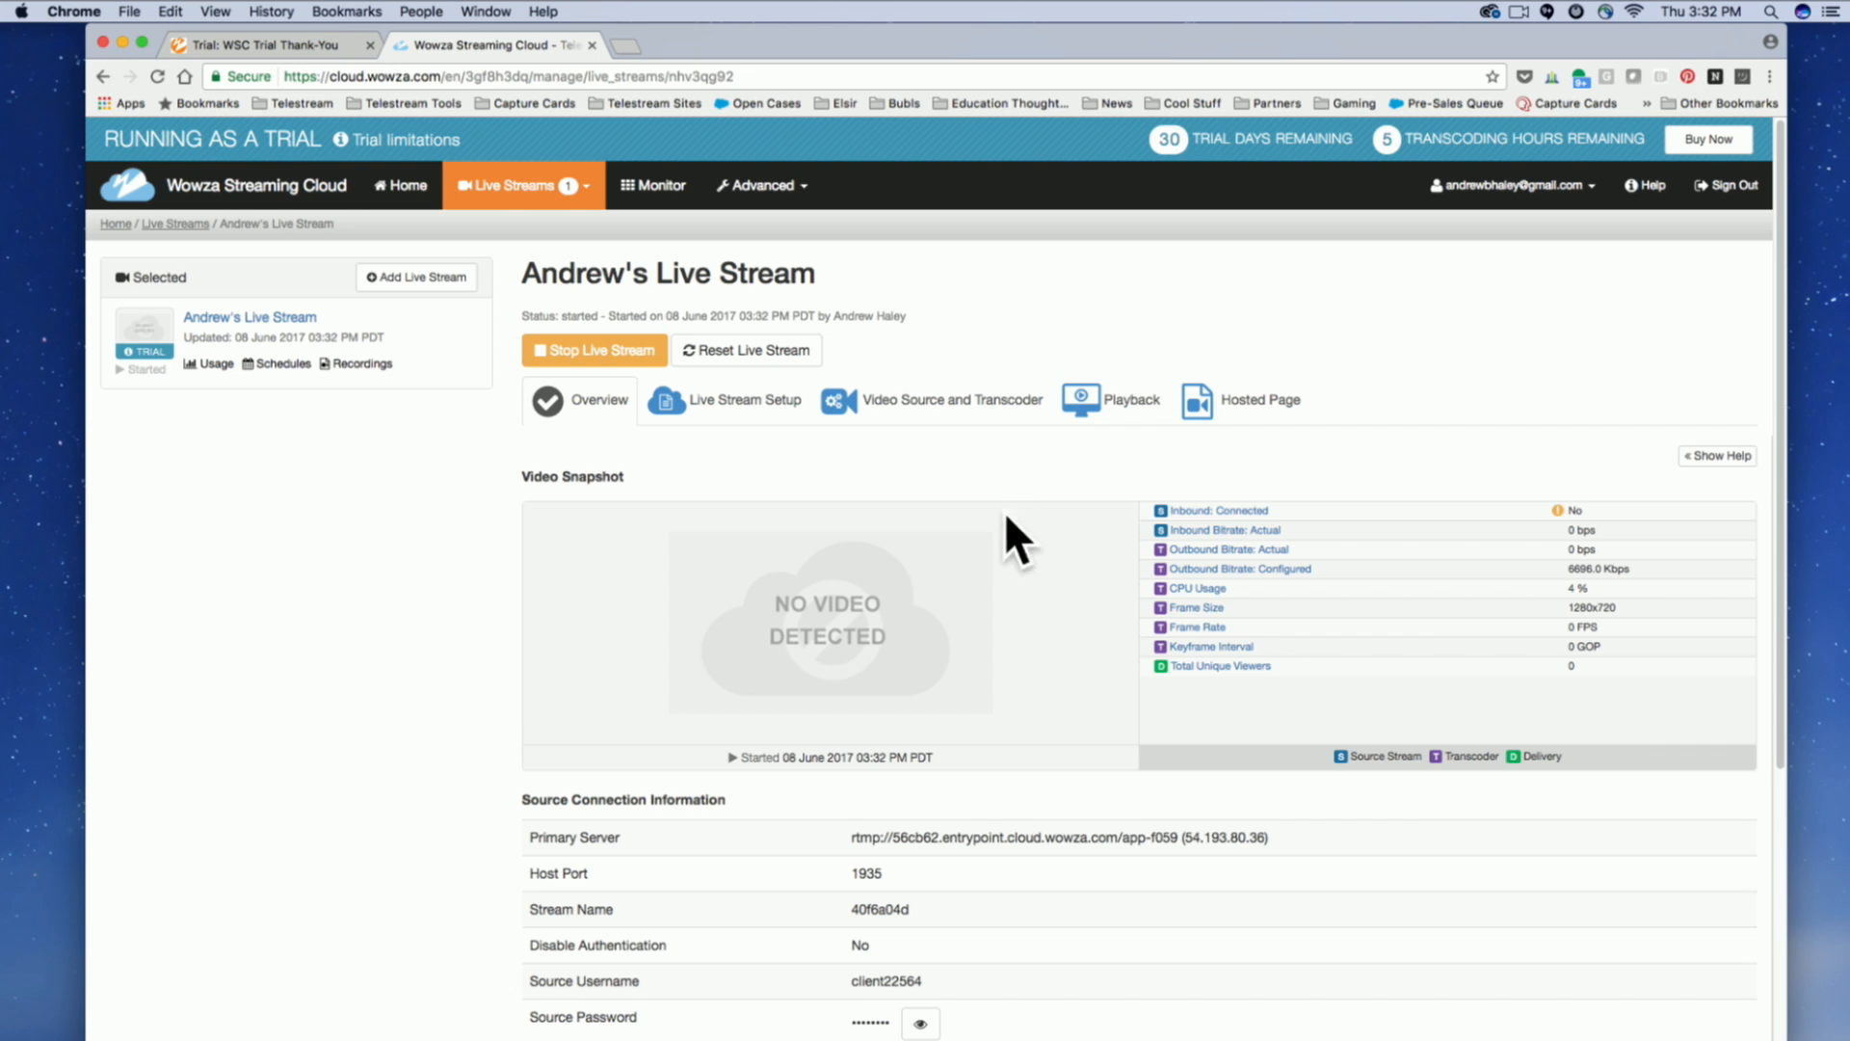
Switch to Wirecast with an empty document, then enlarge its window and the Live Broadcast Area.
scroll(1029, 915, "down", 5)
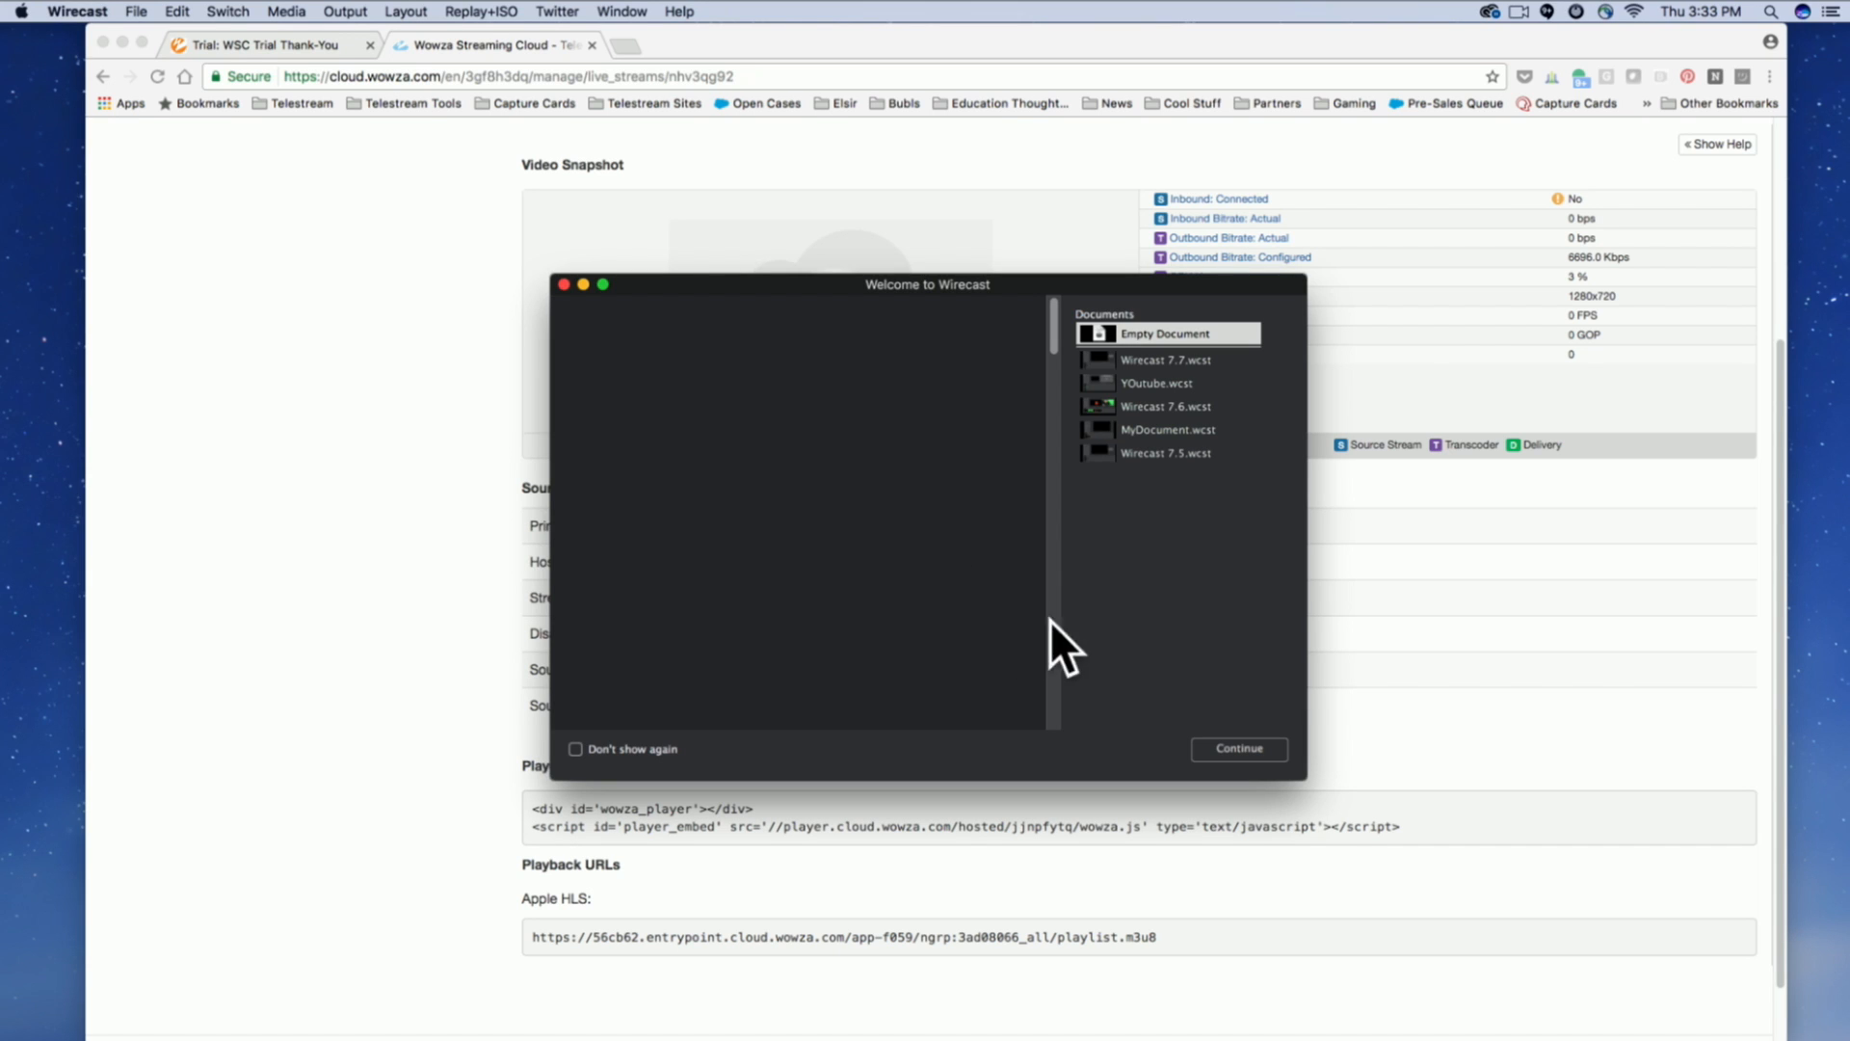
left_click_drag(1002, 273, 900, 268)
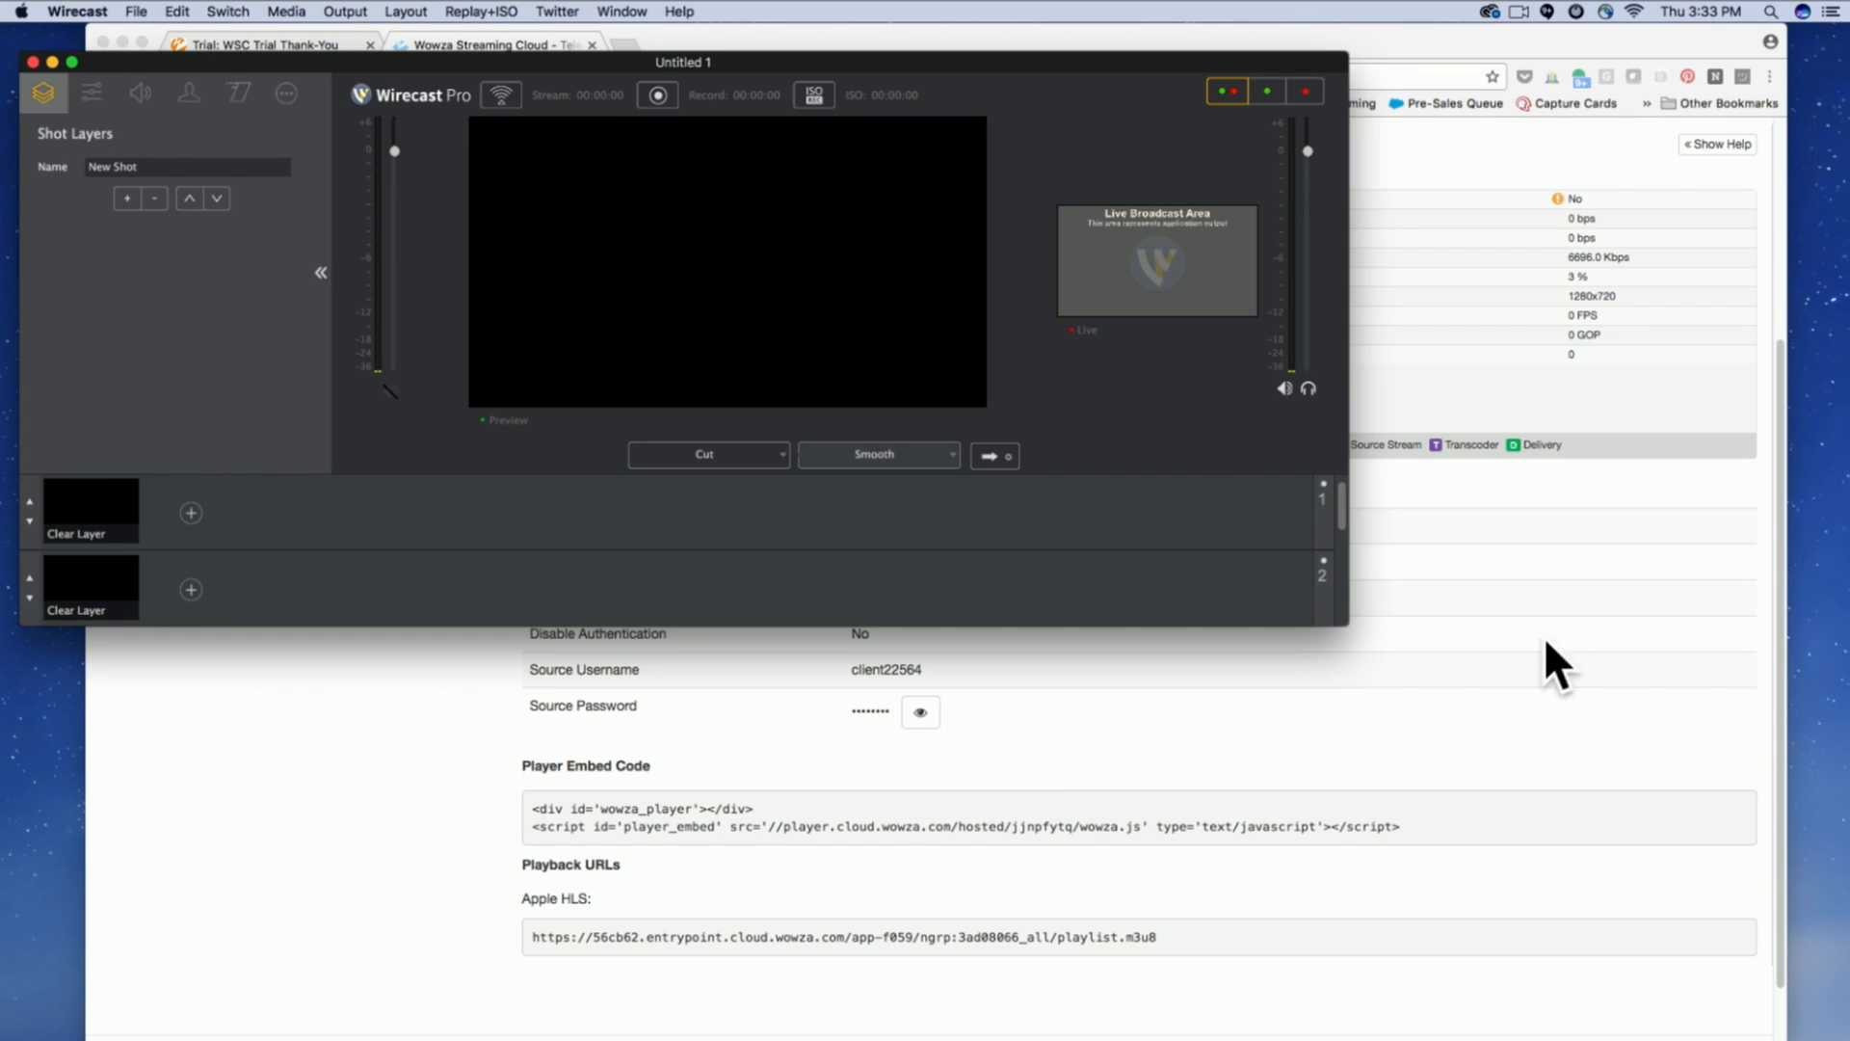
left_click_drag(1346, 626, 1692, 946)
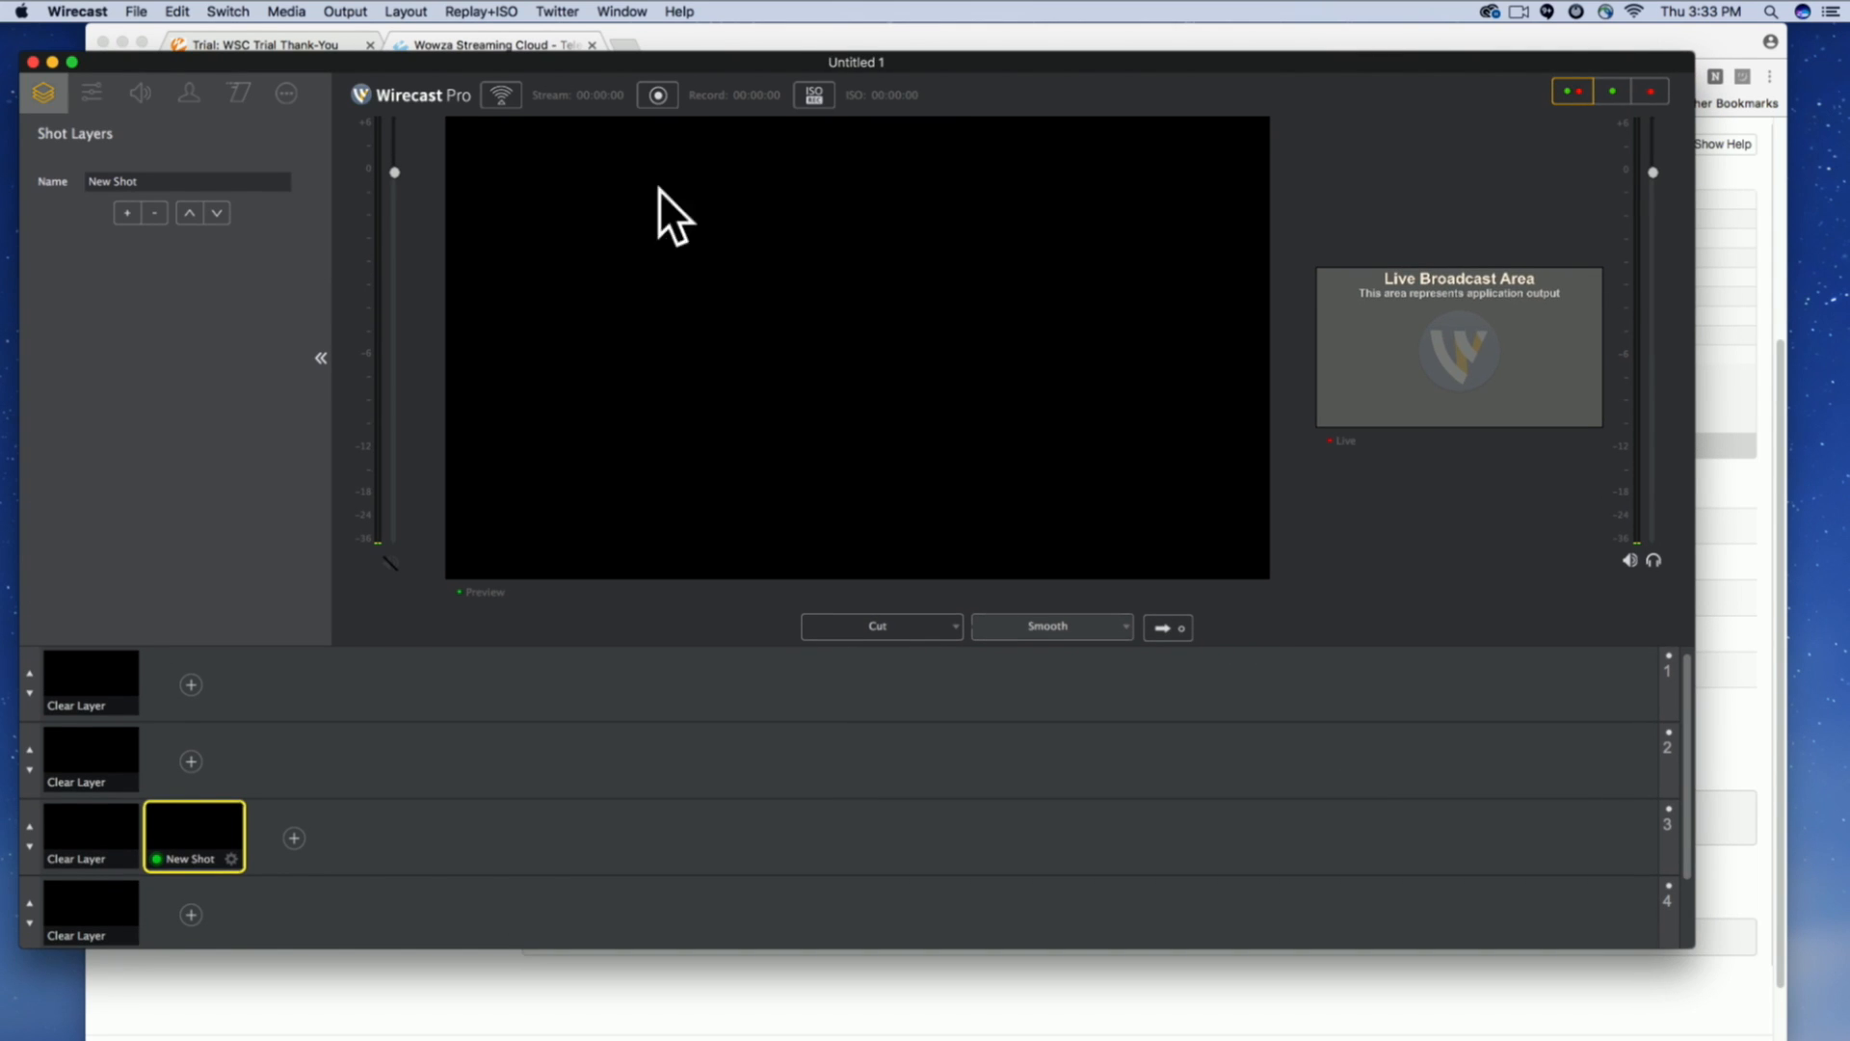
left_click_drag(557, 58, 559, 29)
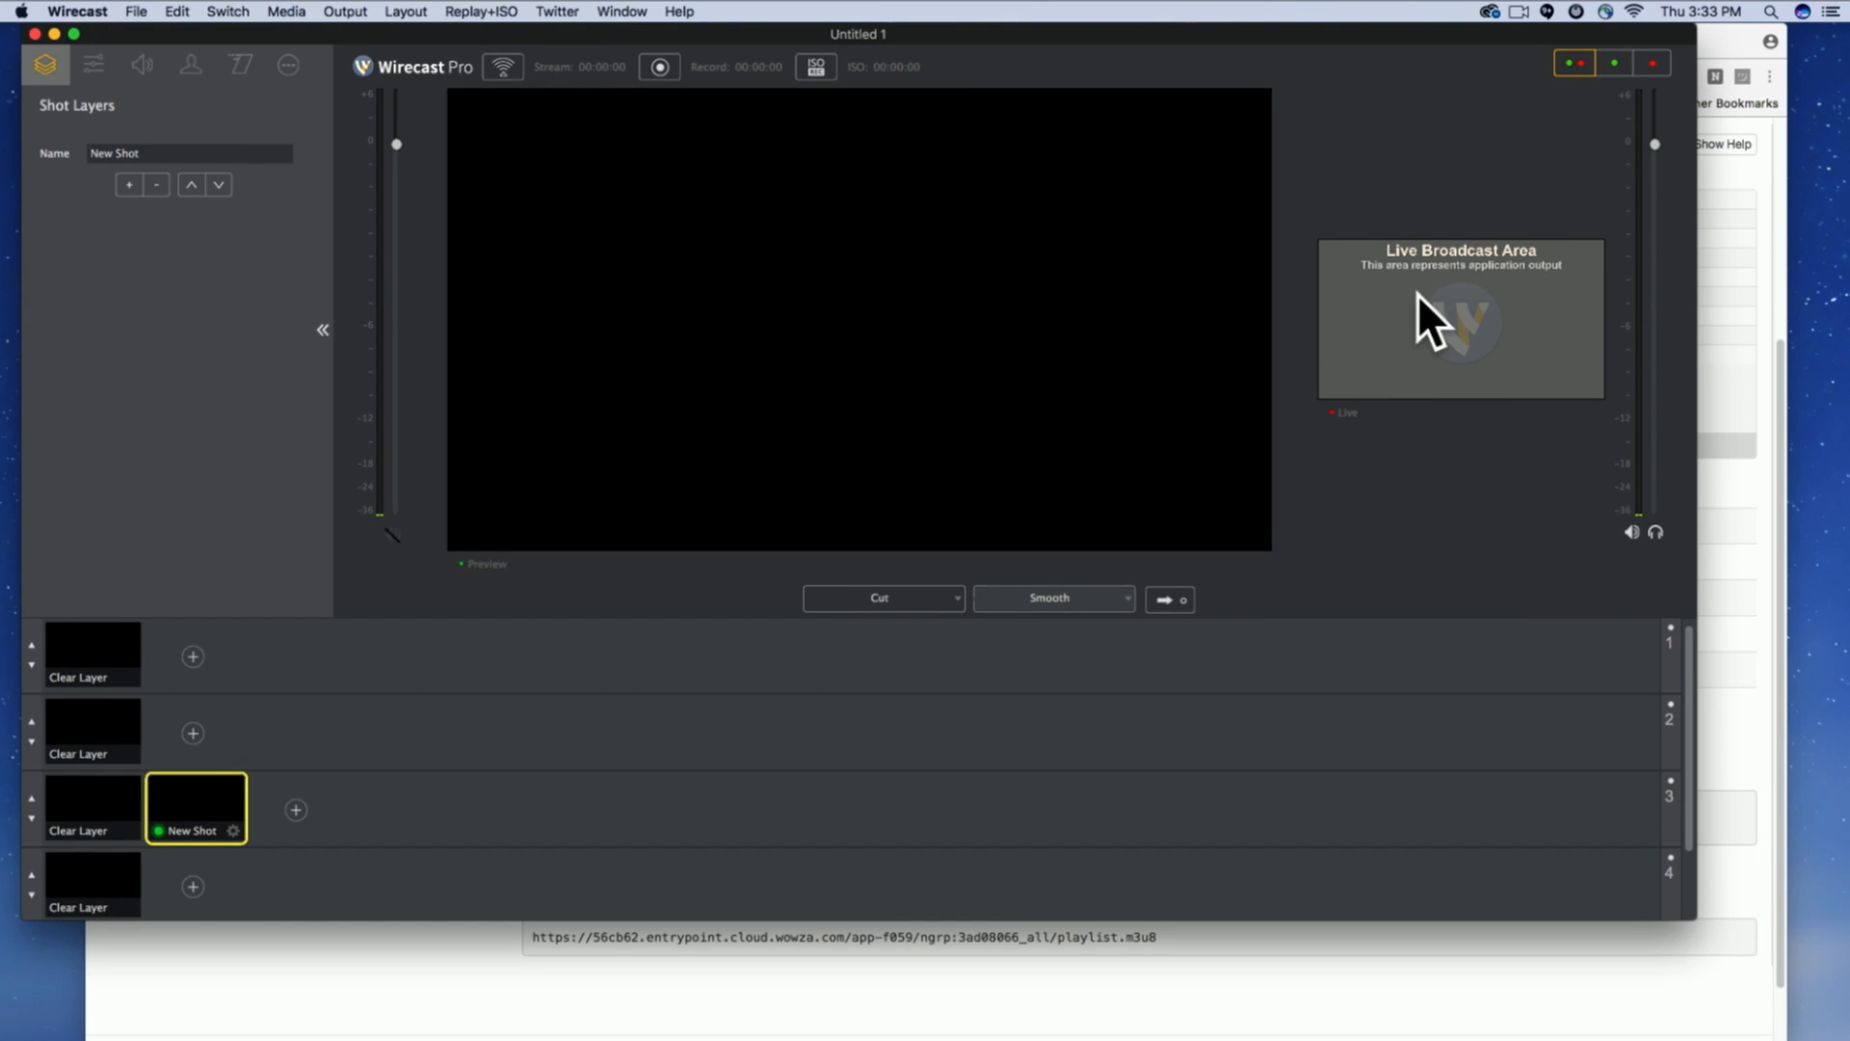
left_click_drag(1312, 318, 775, 330)
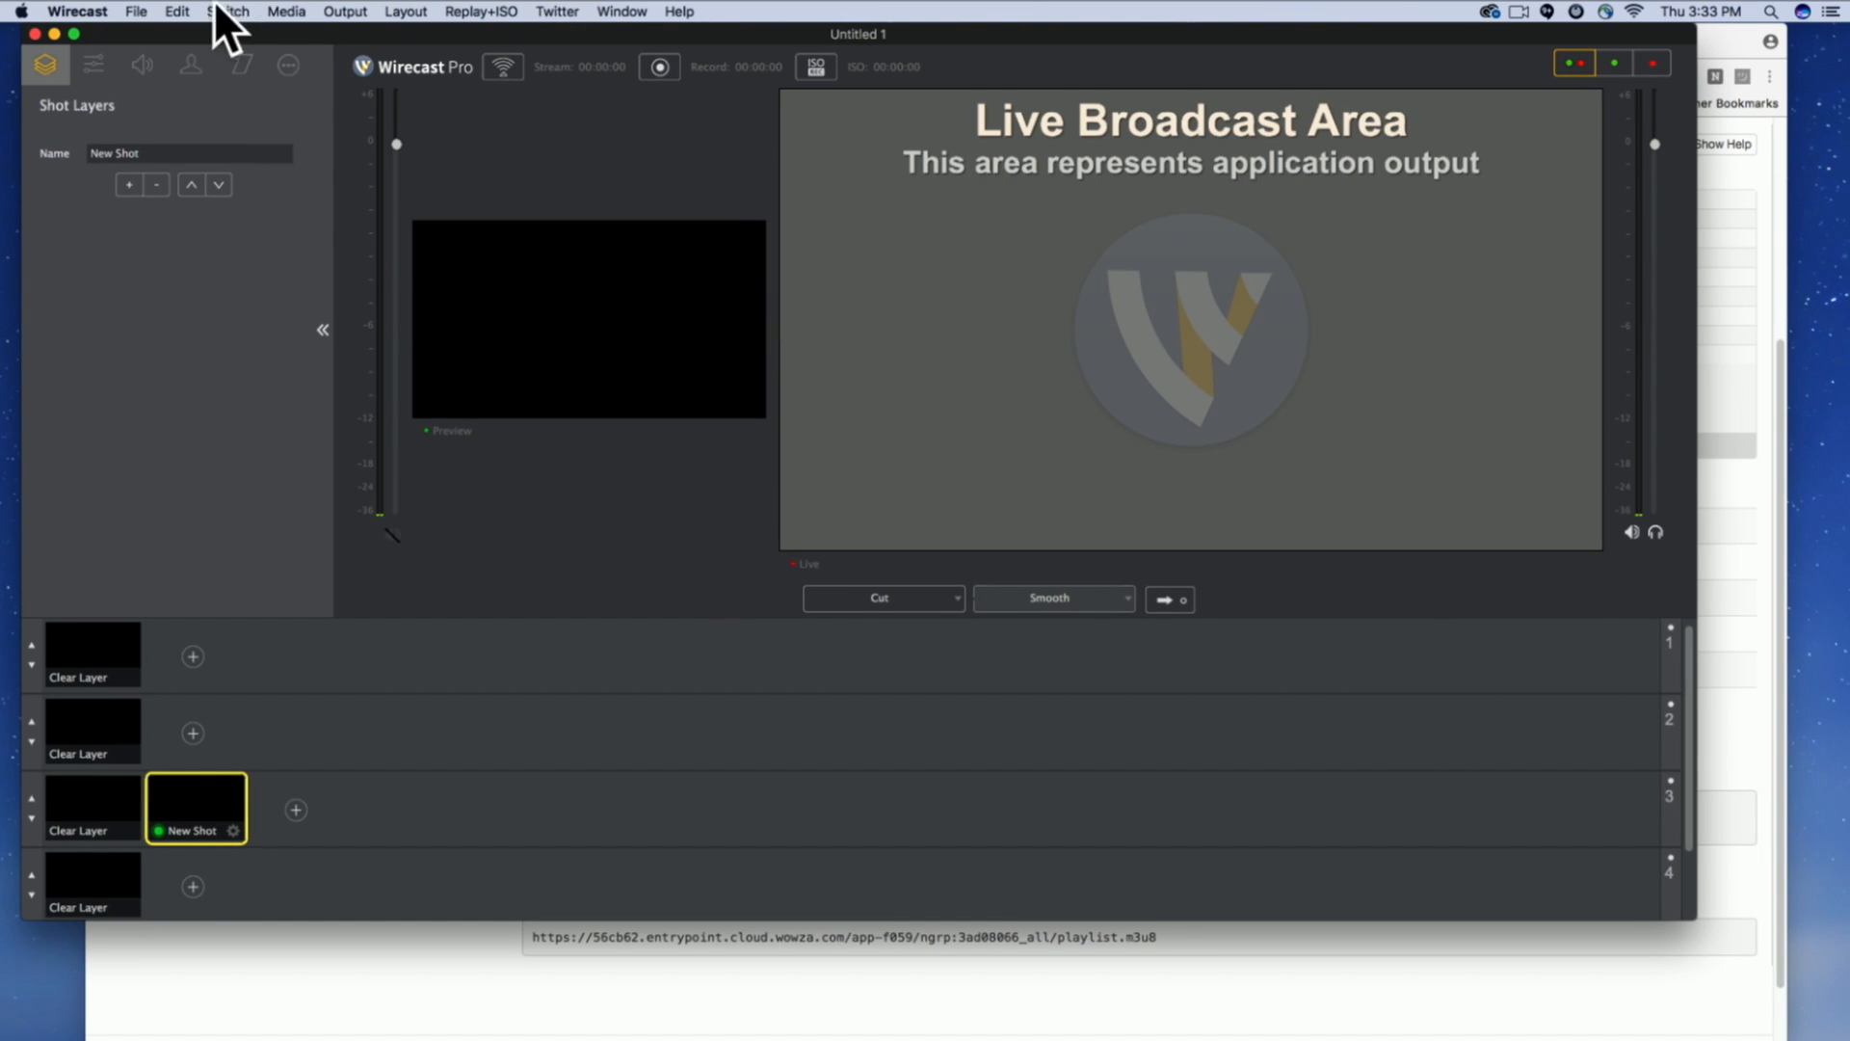
Add an output in Wirecast's Output Settings and set its destination to Wowza Streaming Engine.
left_click(343, 10)
left_click(362, 41)
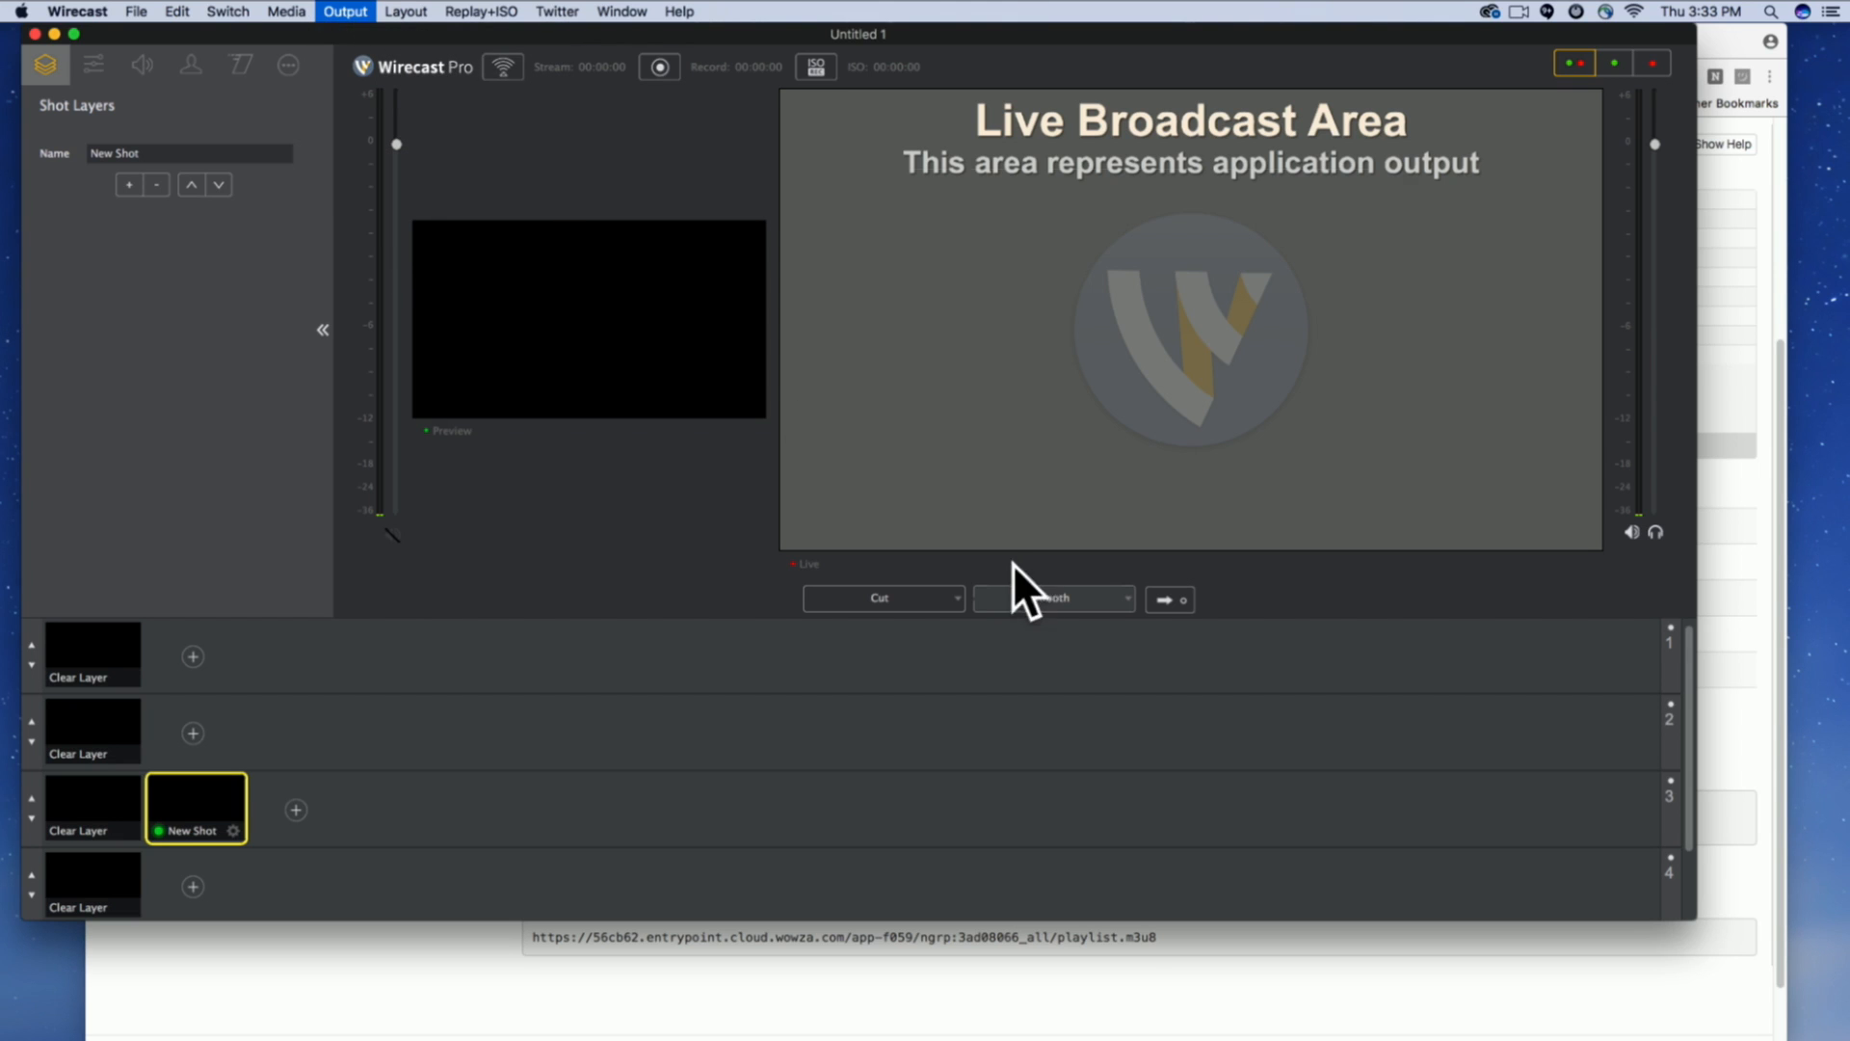
left_click(892, 253)
left_click(898, 188)
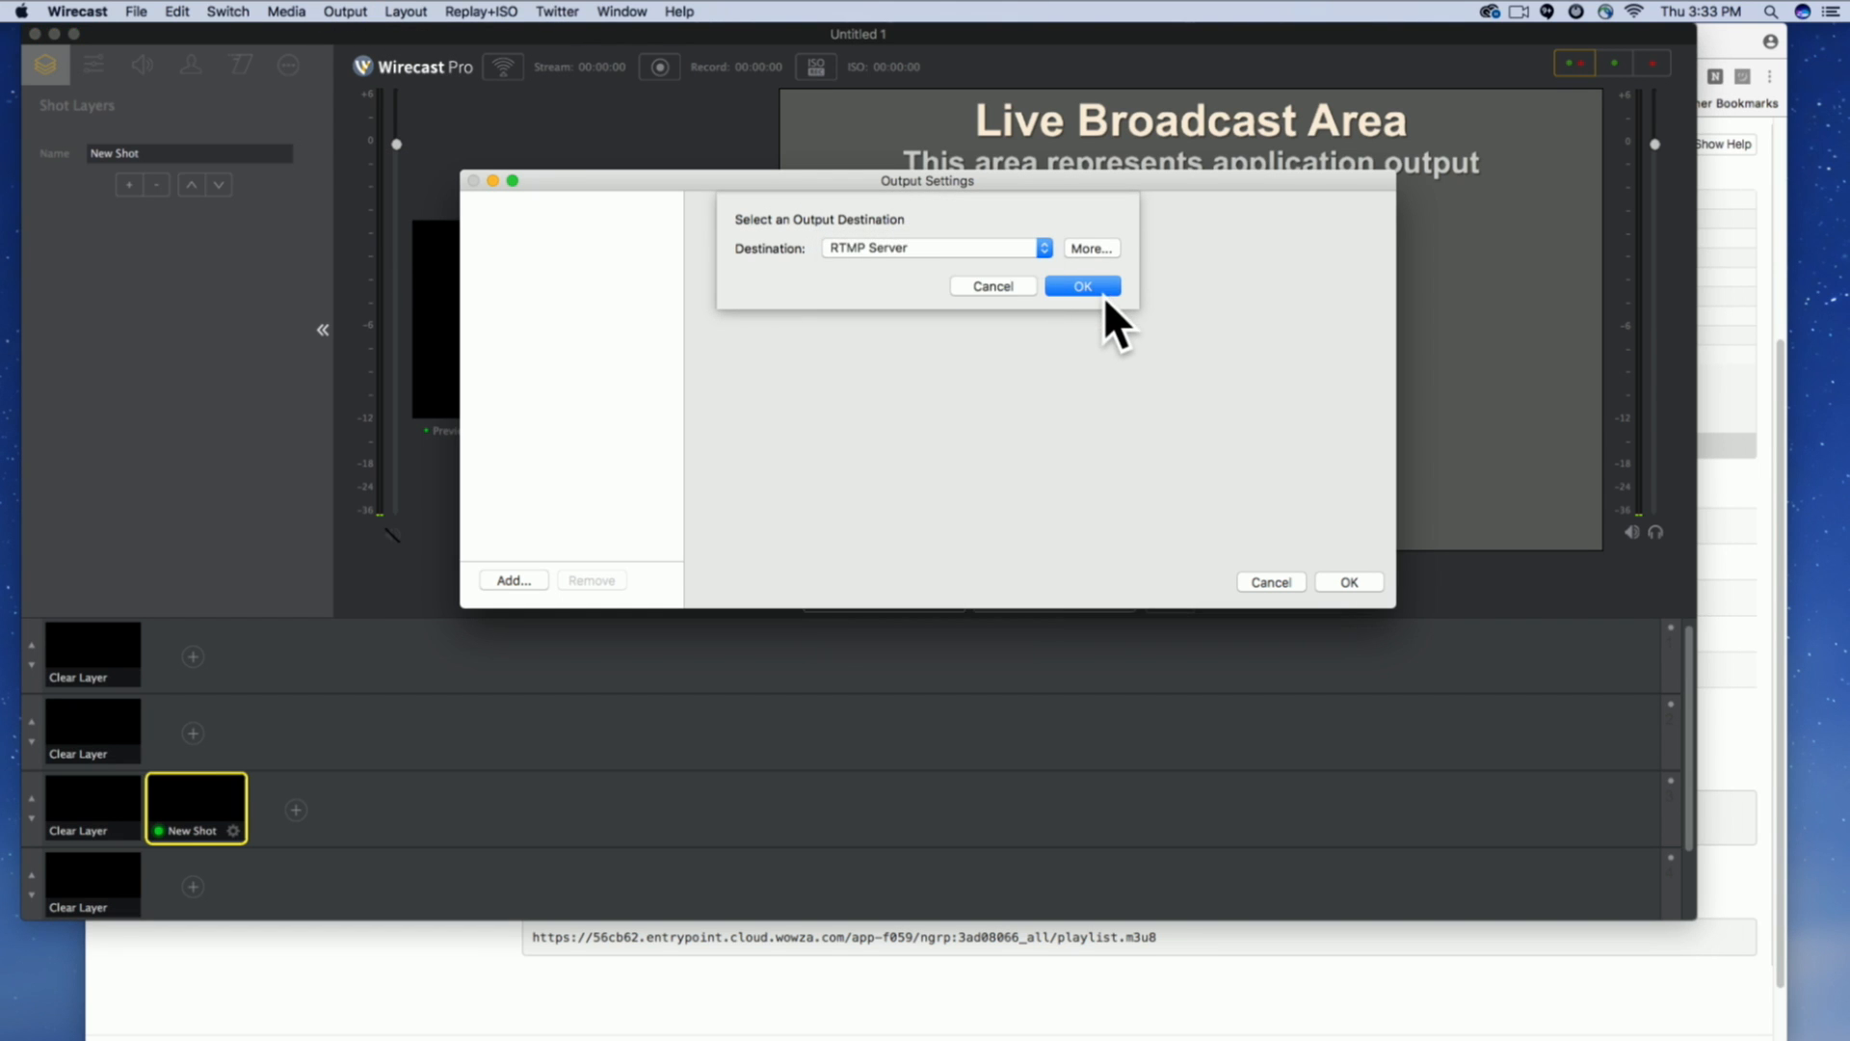
left_click(1101, 287)
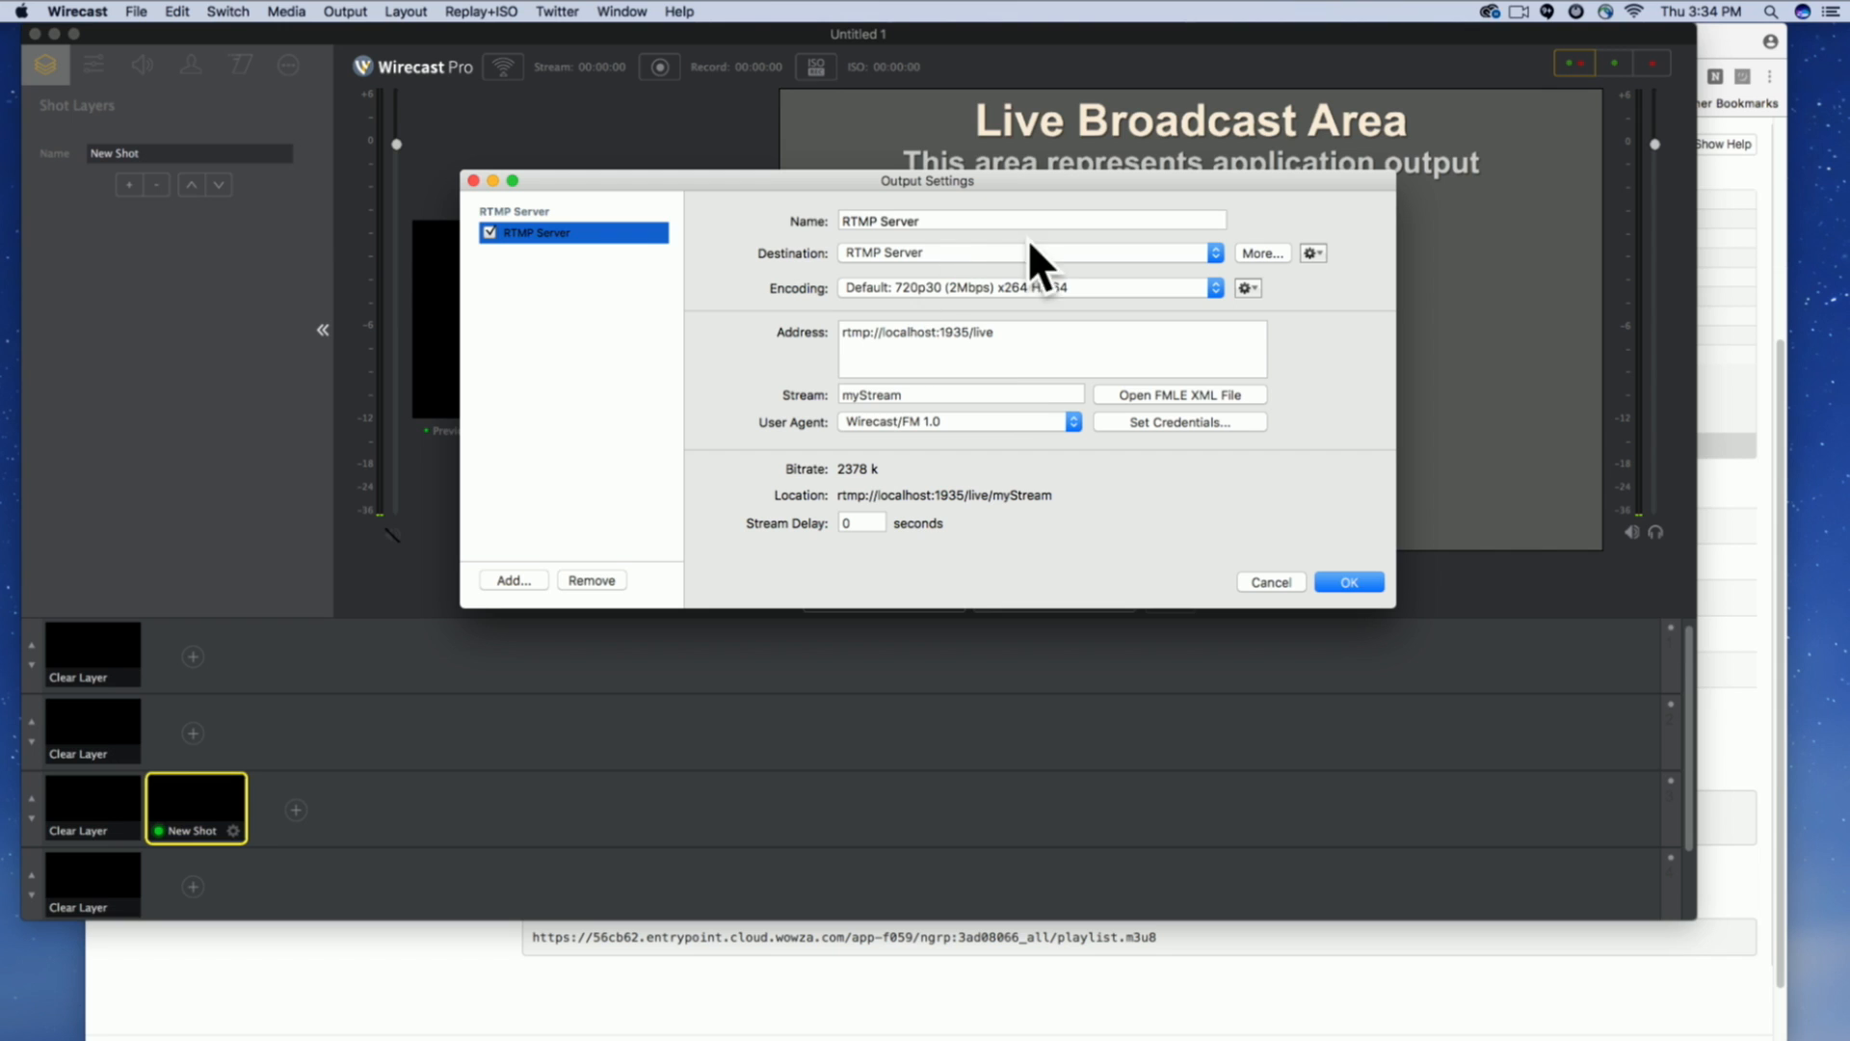
left_click(980, 252)
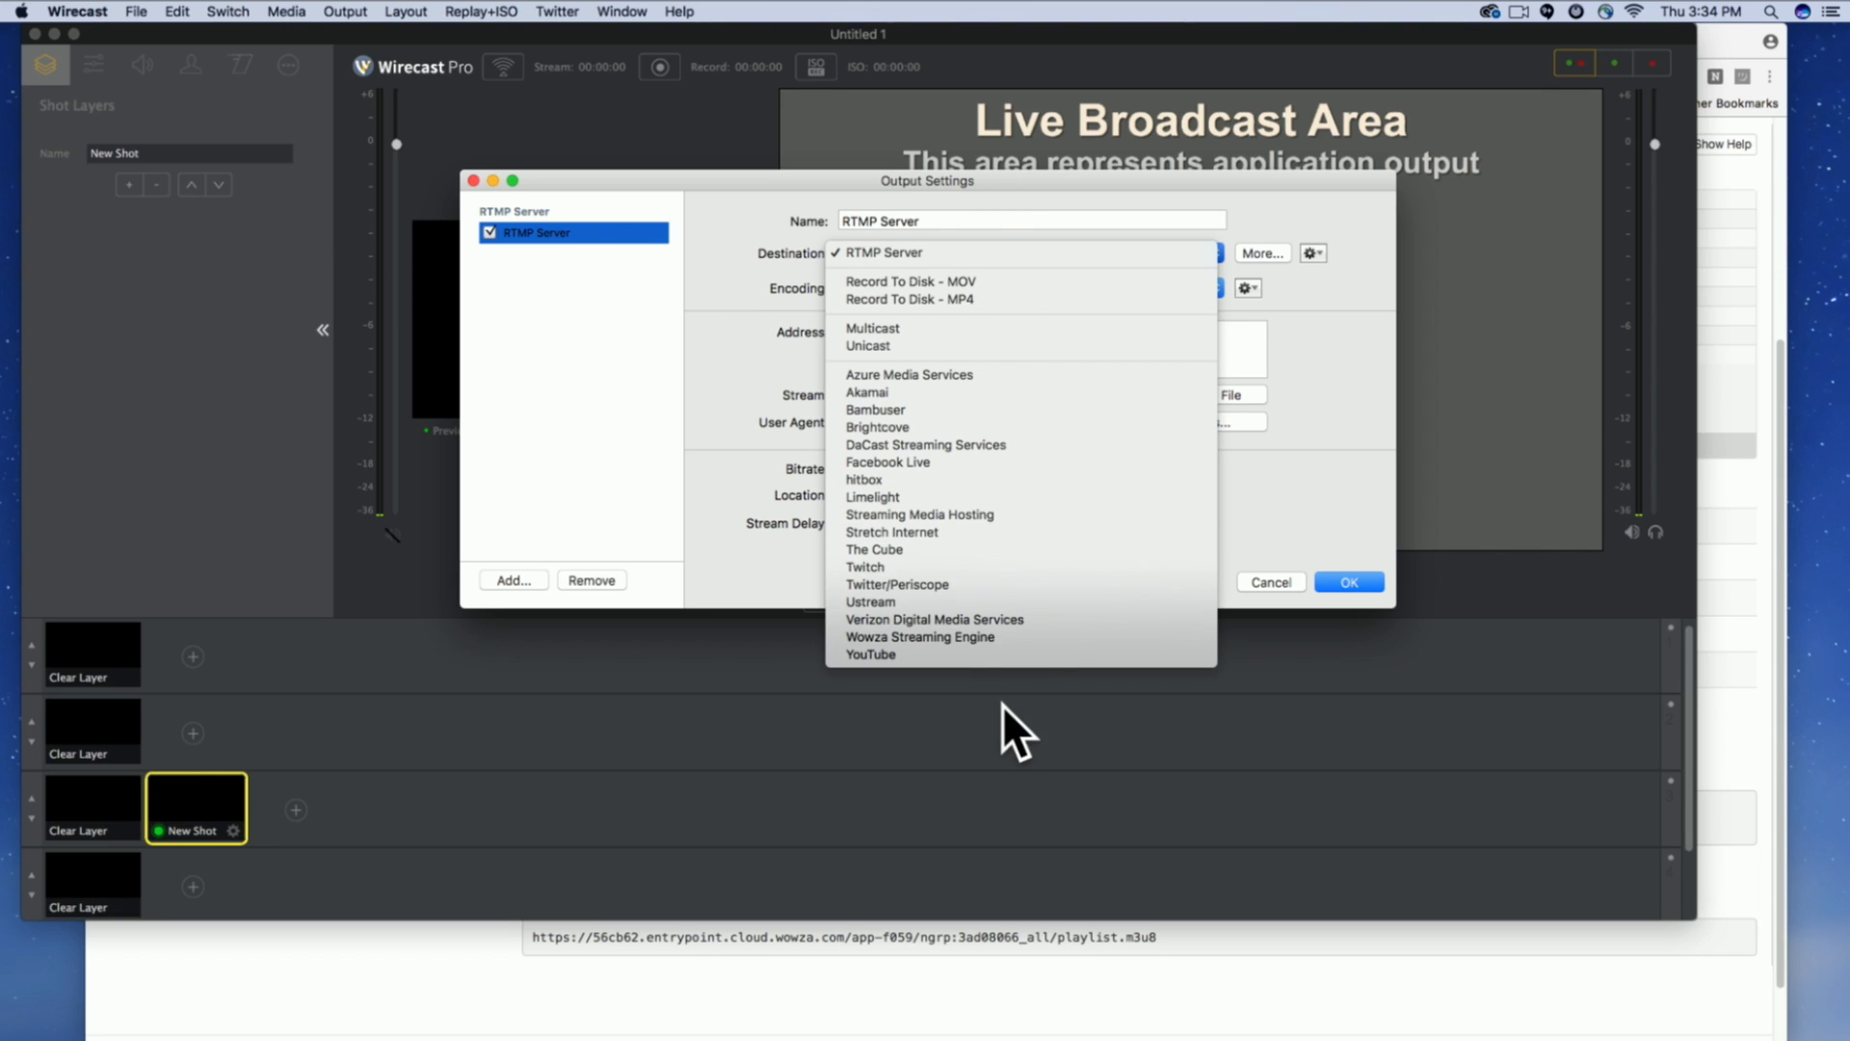
left_click(992, 637)
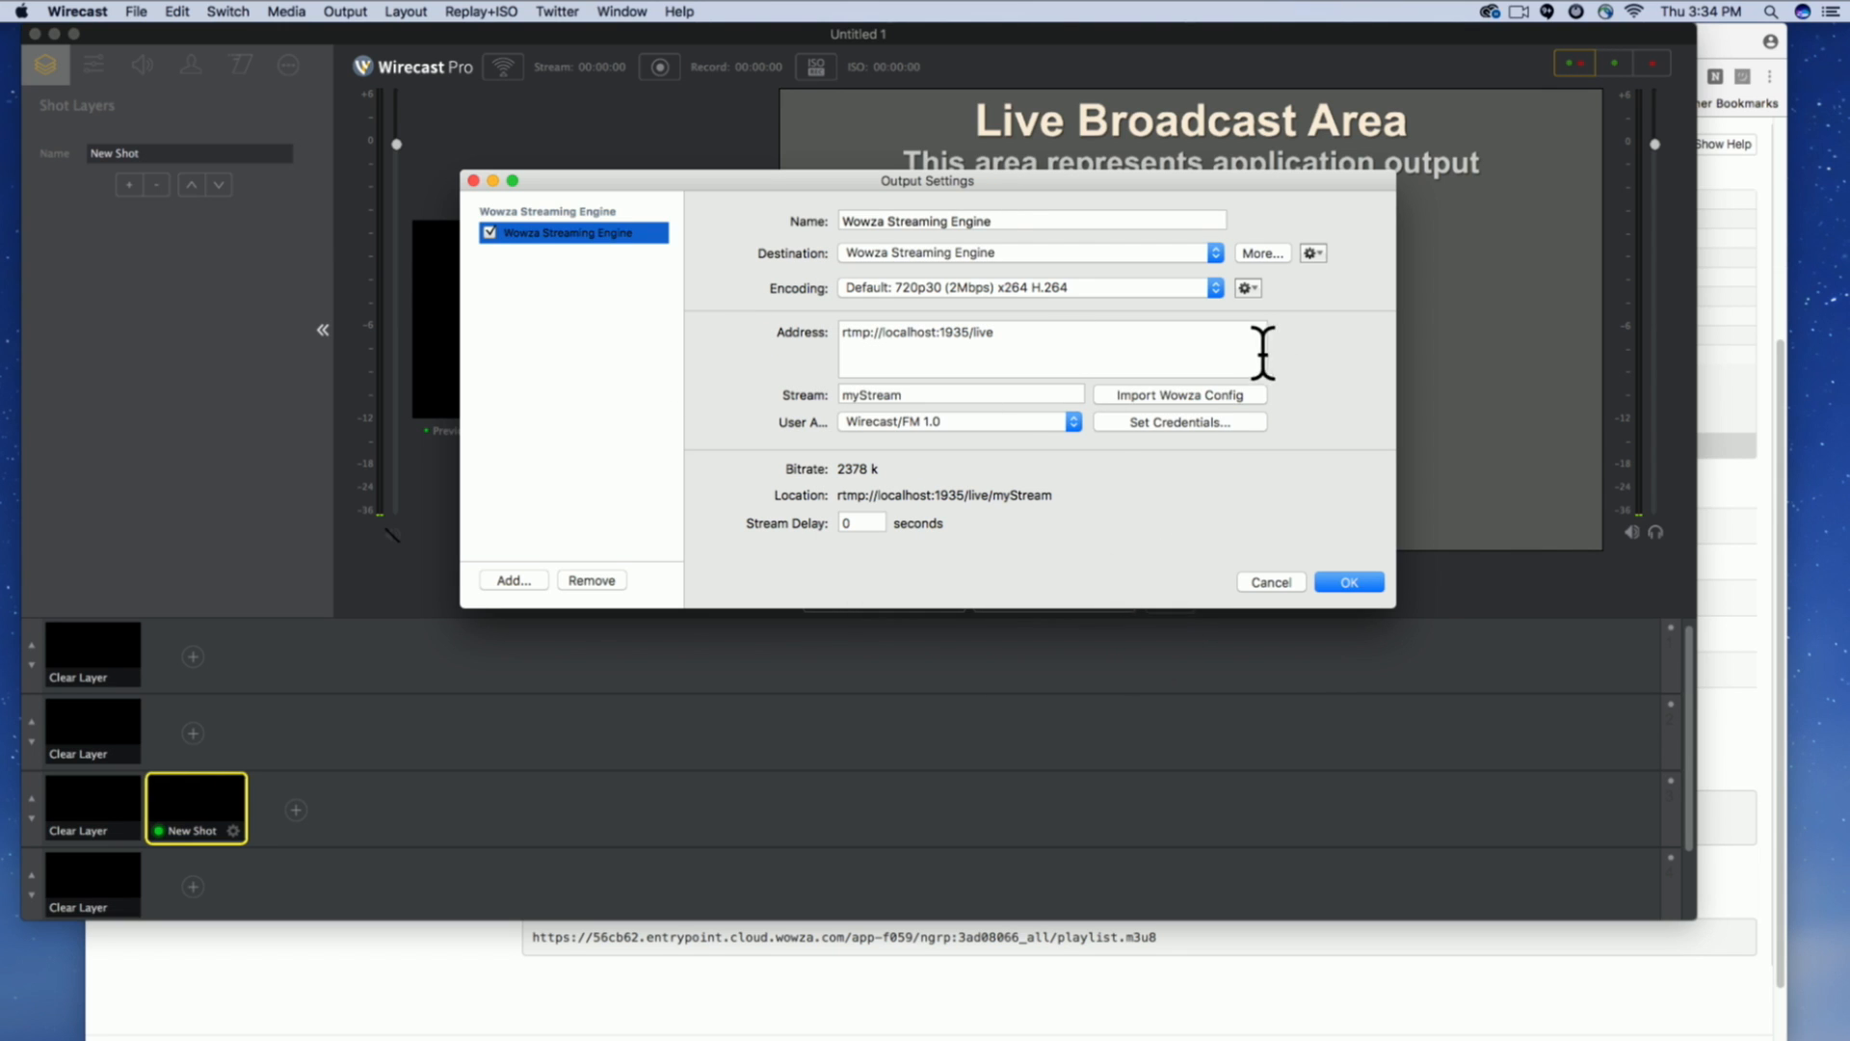
Replace the output's address with the Primary Server URL from Wowza Streaming Cloud, rtmp://56cb62.entrypoint.cloud.wowza.com/app-f059, without the IP address in parentheses.
triple_click(1103, 331)
key("super+Tab")
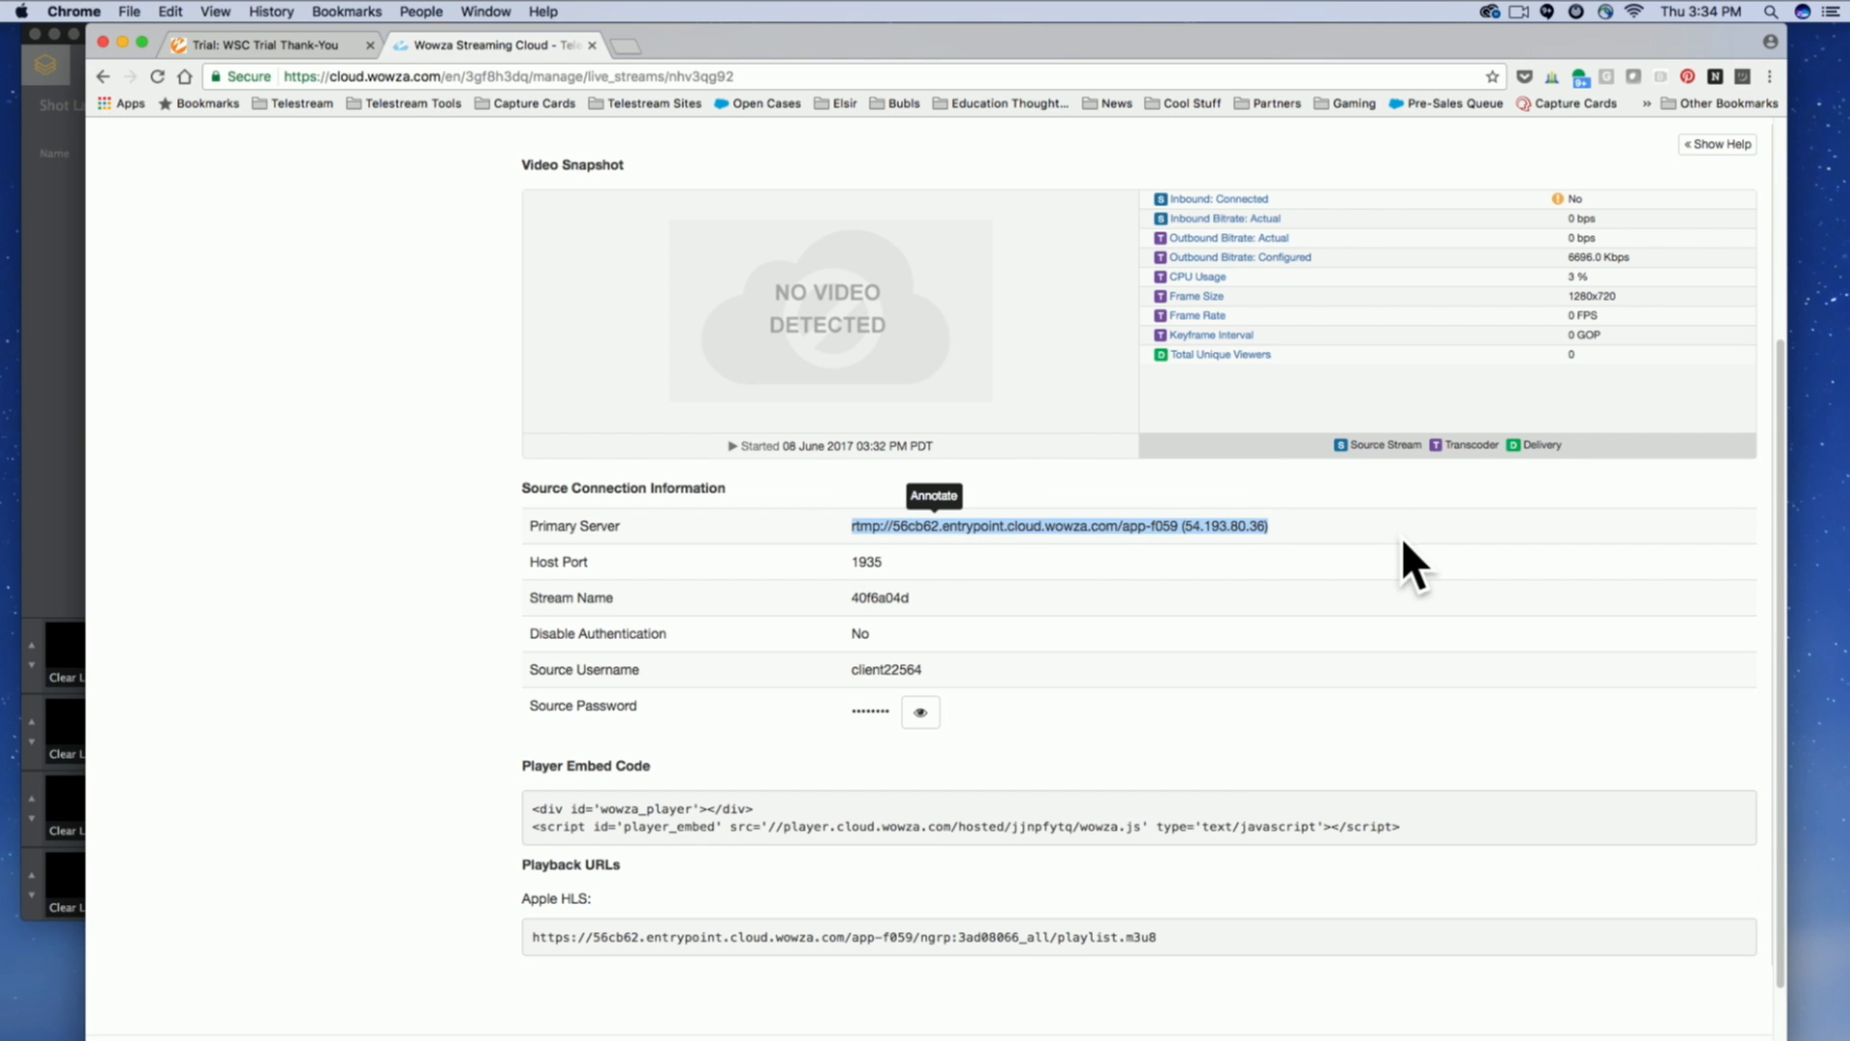
key("super+Tab")
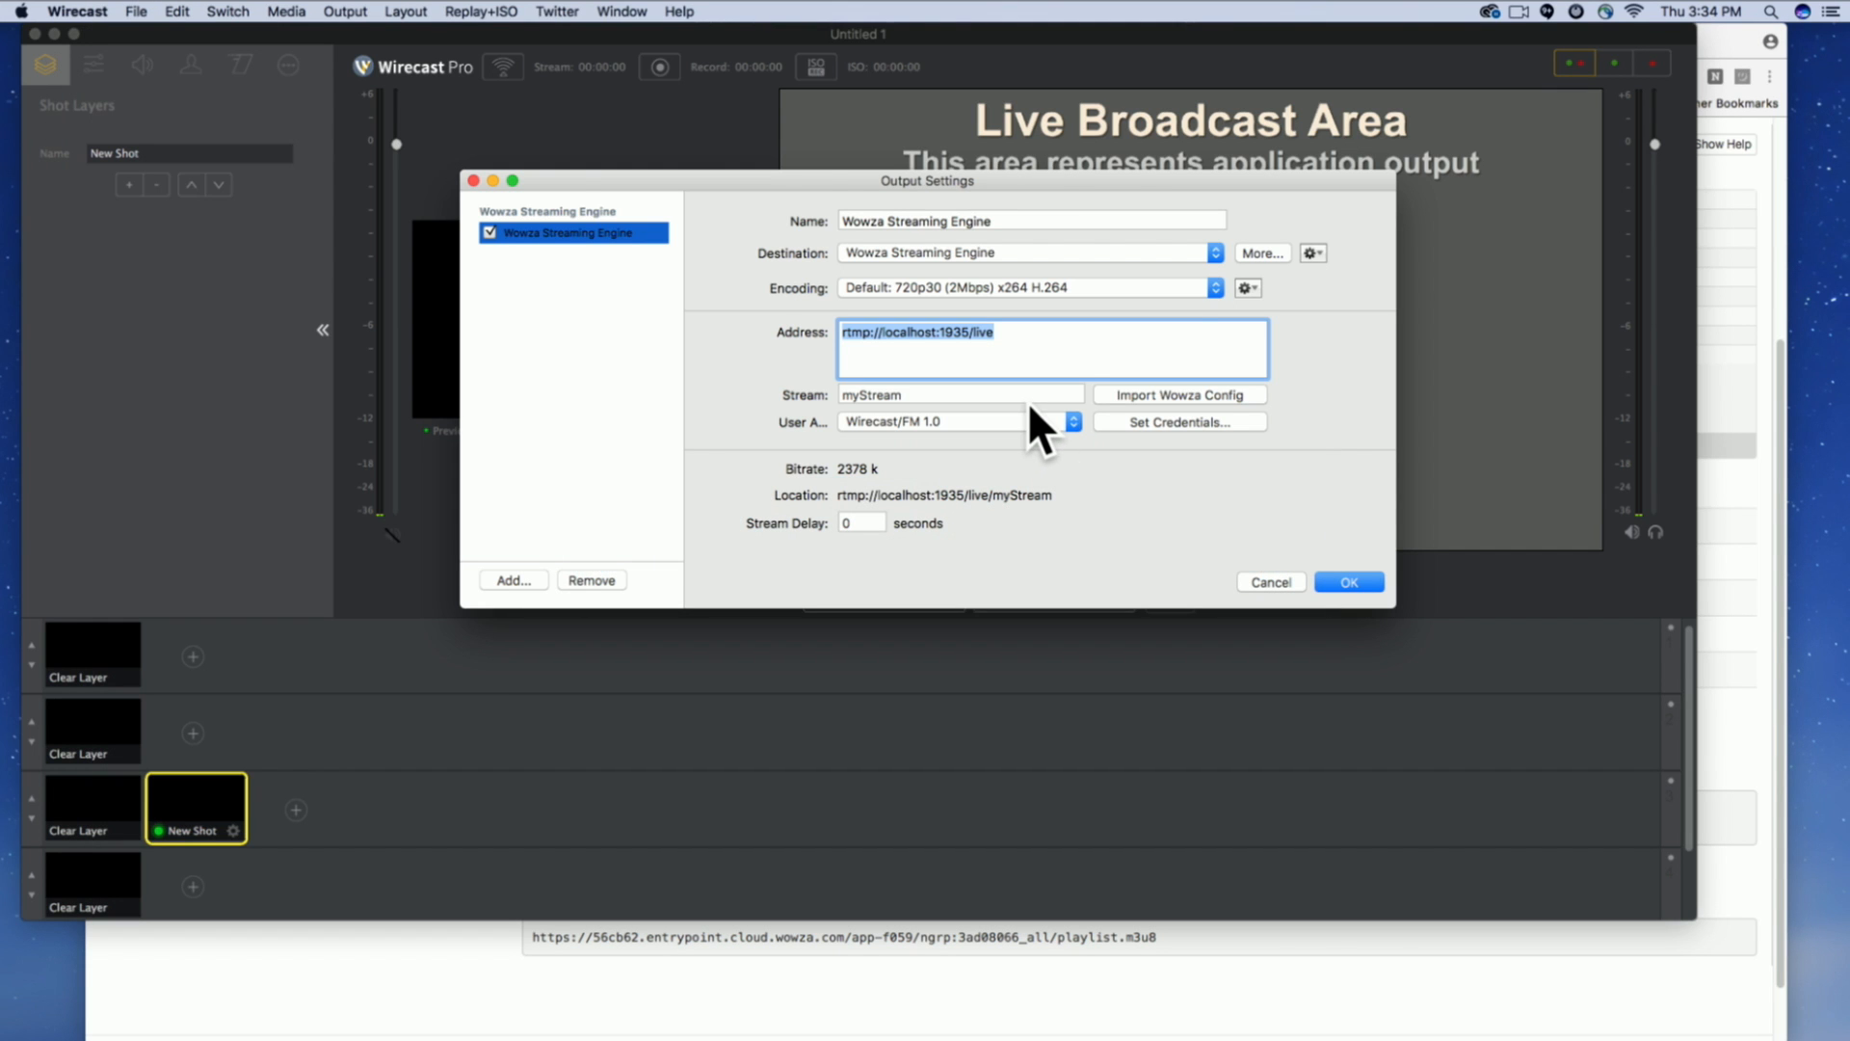
key("super+Tab")
left_click(901, 525)
mouse_move(900, 525)
left_mouse_down()
mouse_move(1211, 527)
mouse_move(827, 523)
left_mouse_up()
left_click_drag(1177, 525, 848, 525)
key("super+c")
key("super+Tab")
key("super+v")
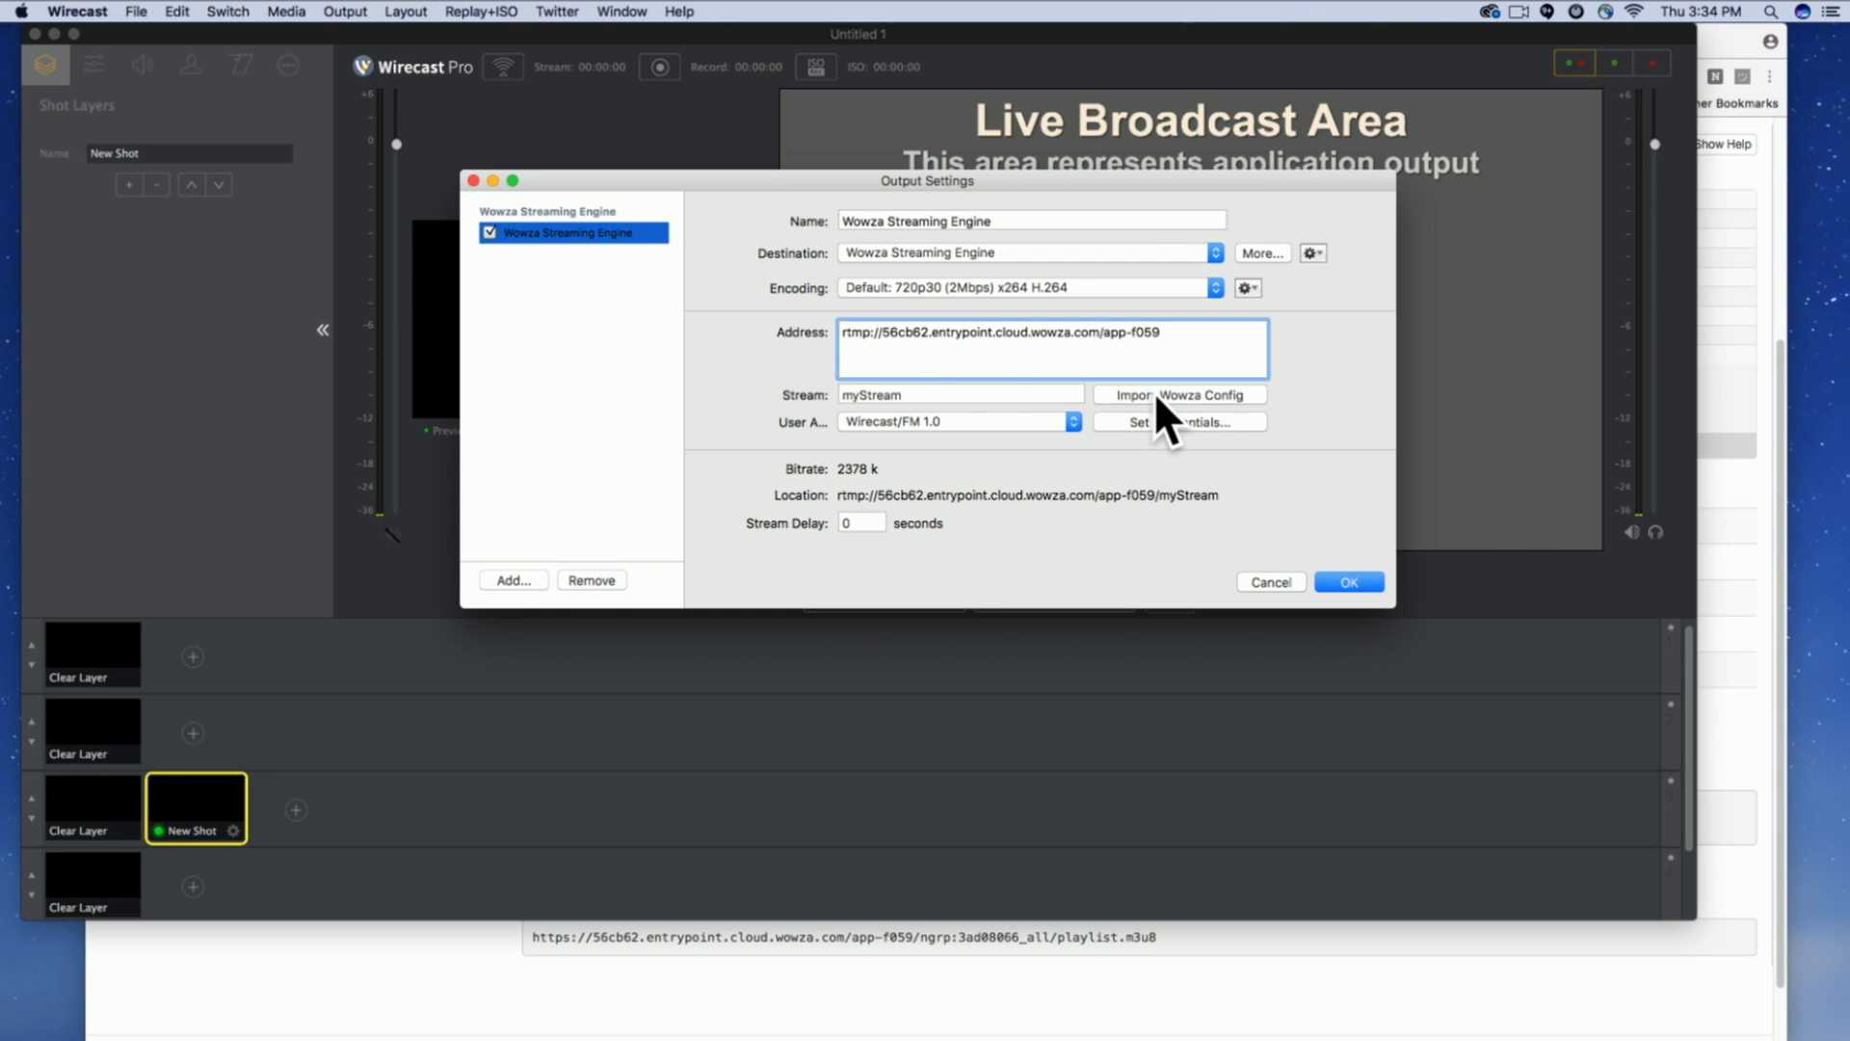
Replace myStream in the output settings with the Stream Name copied from Wowza's source connection information.
key("super+Tab")
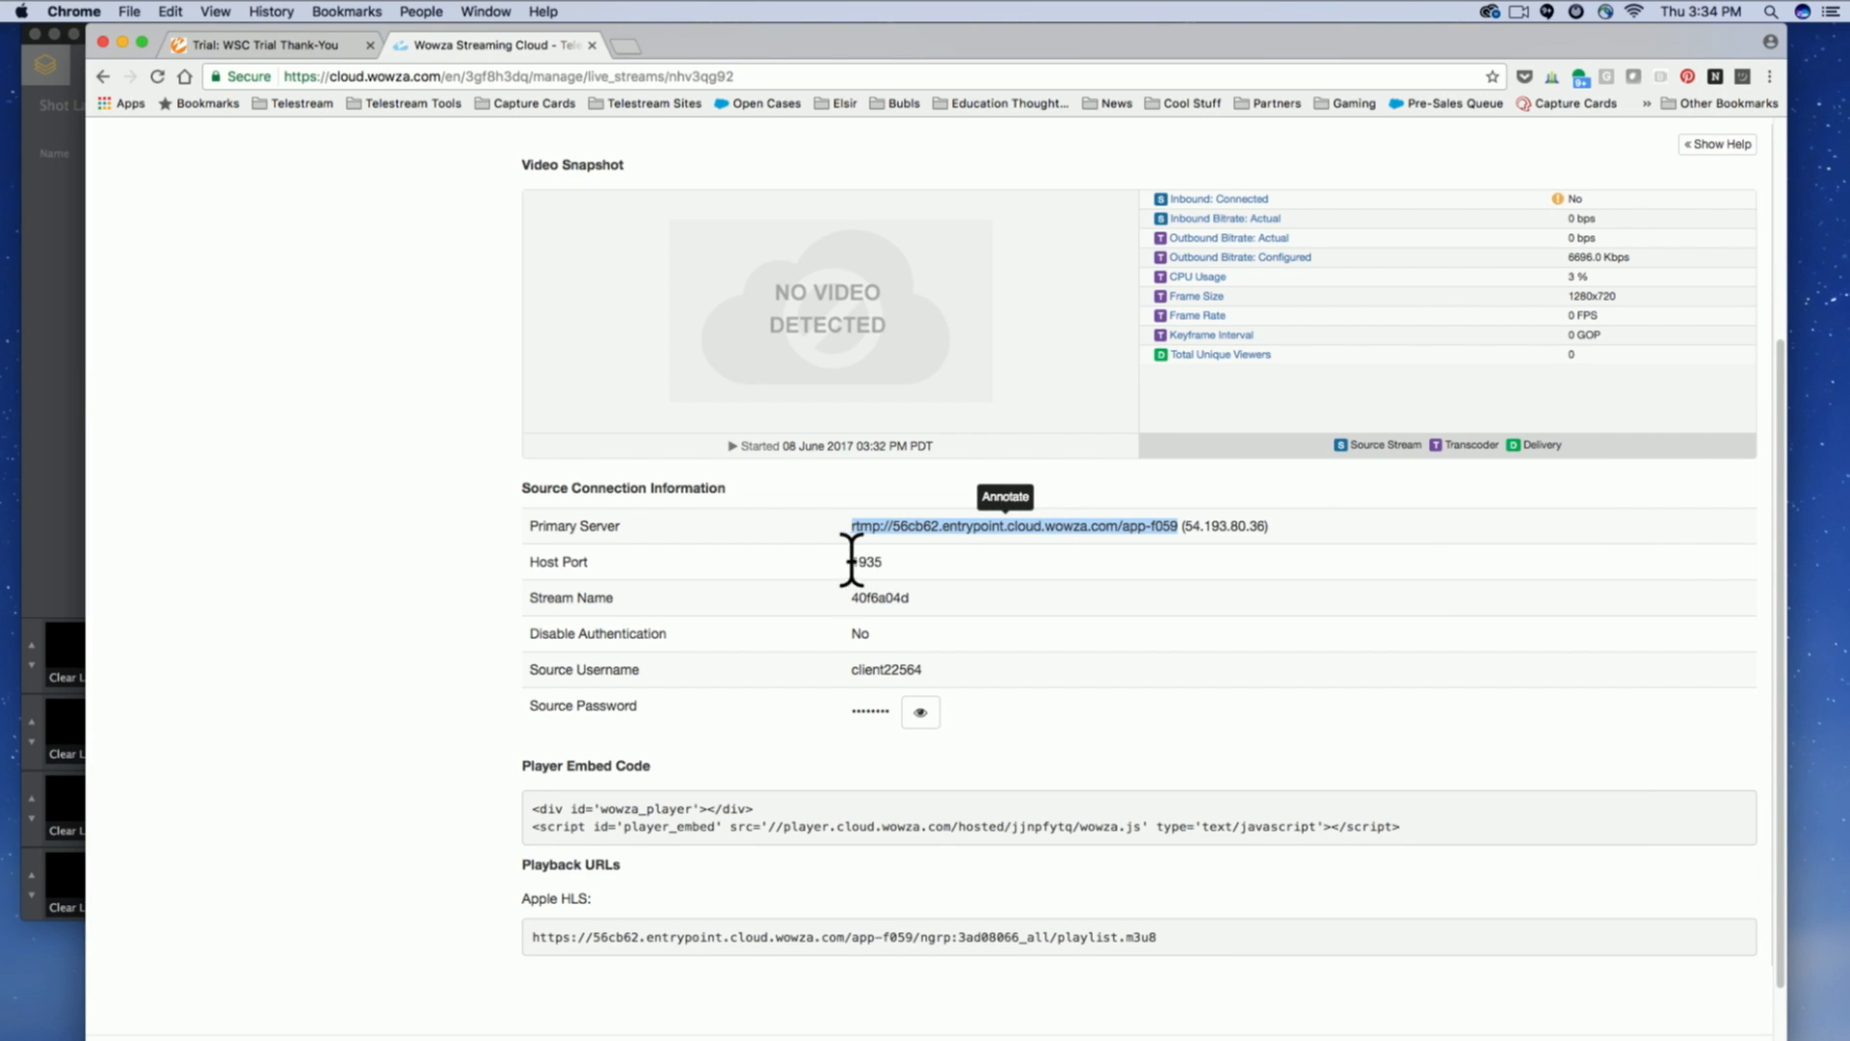
key("super+Tab")
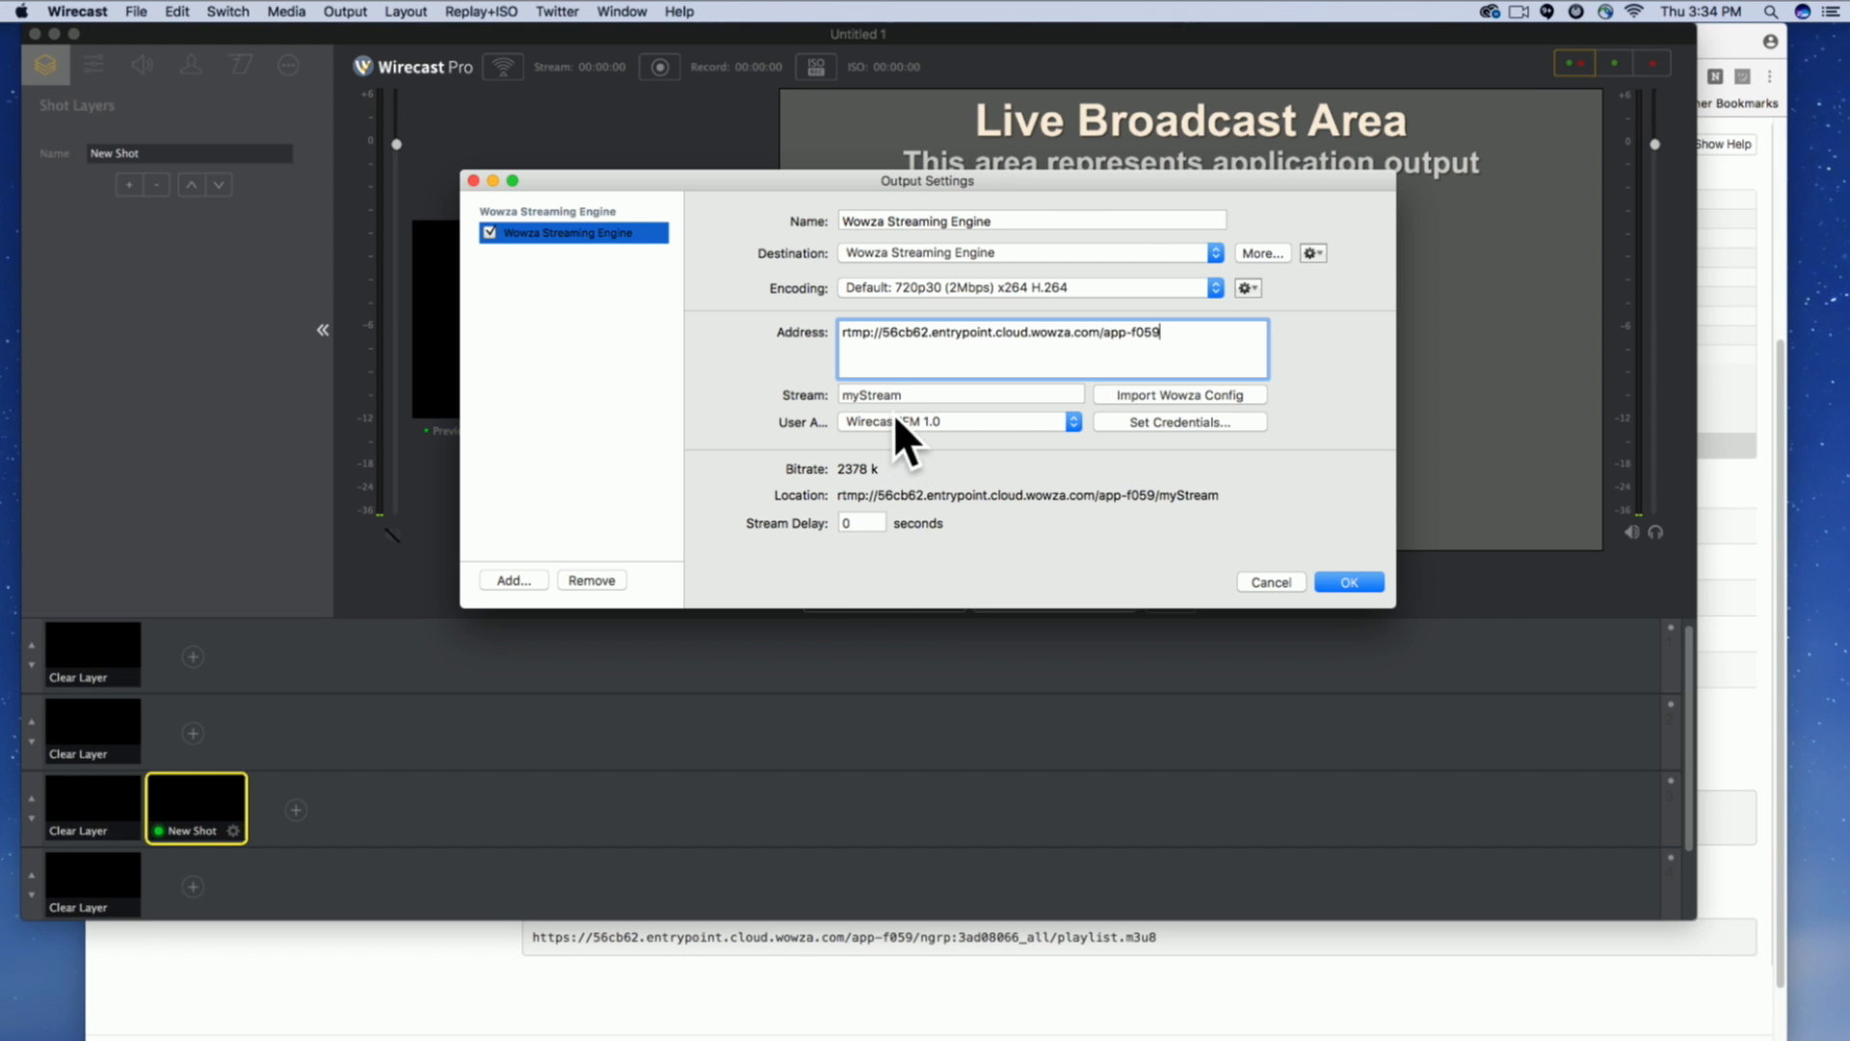
key("super+Tab")
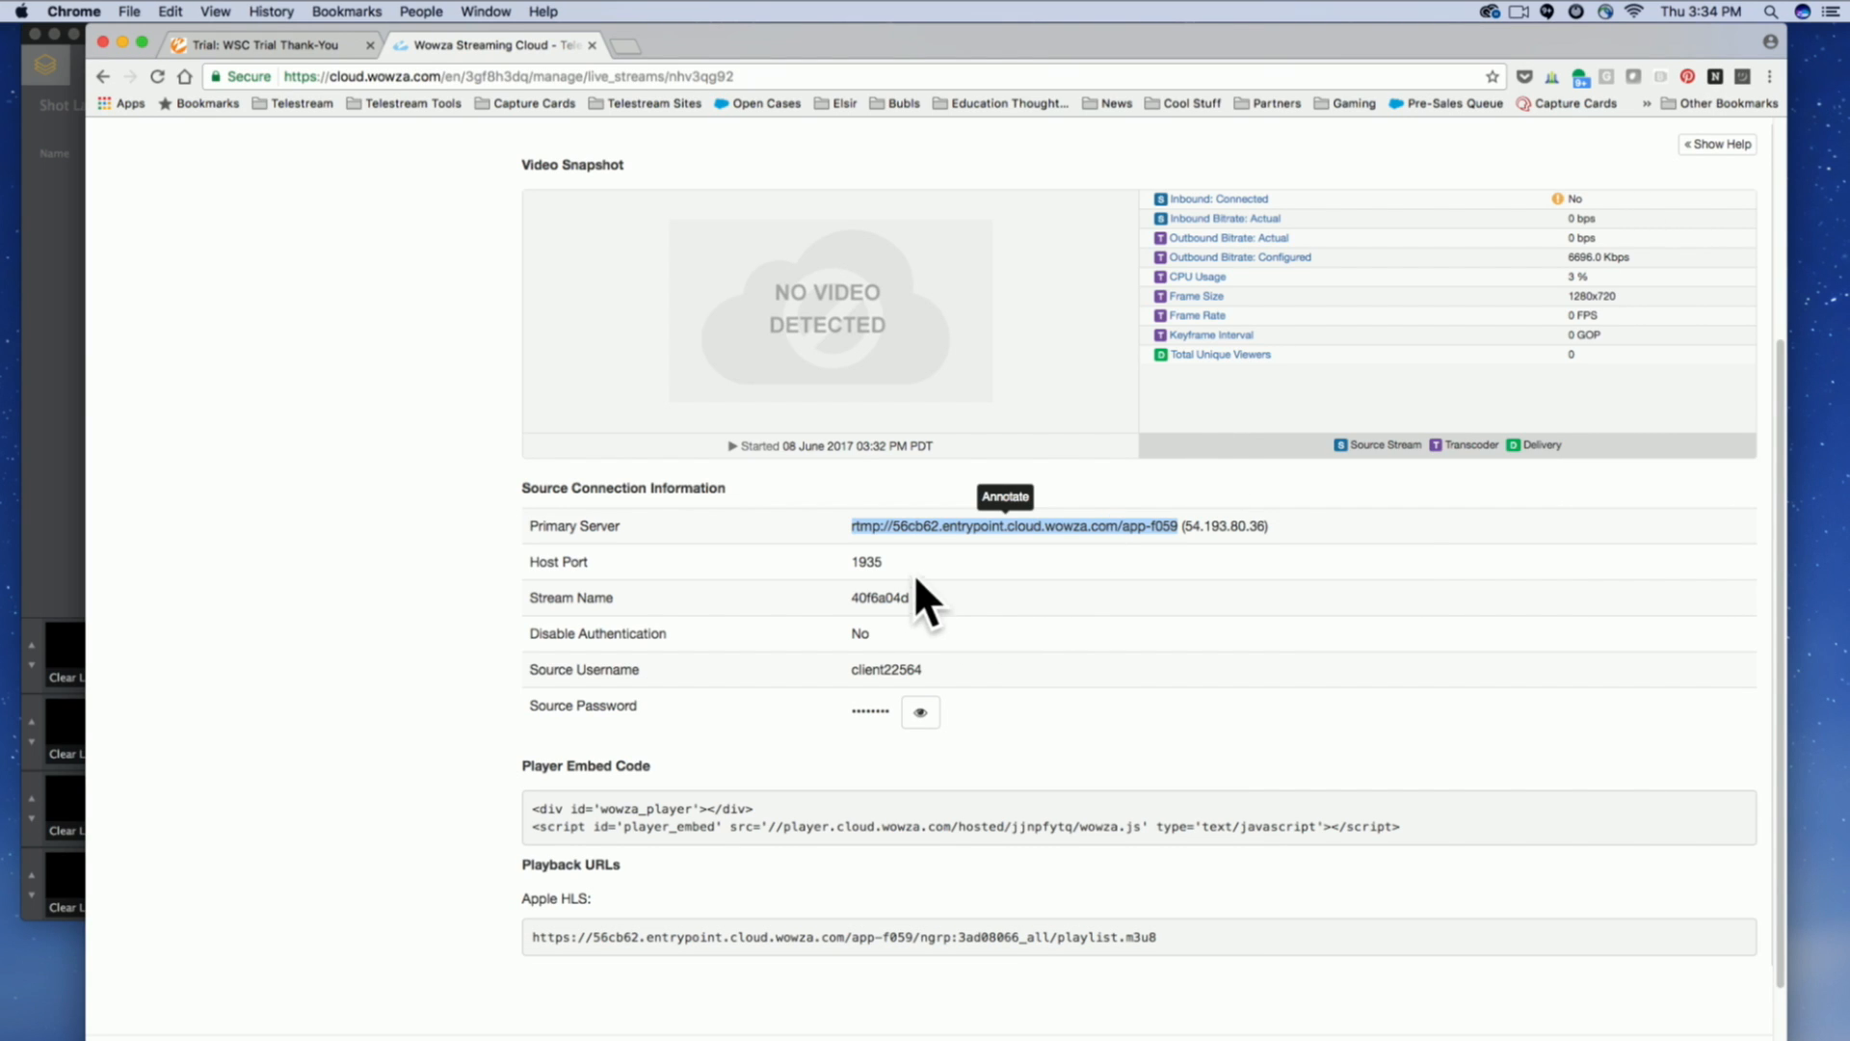
left_click_drag(852, 597, 912, 600)
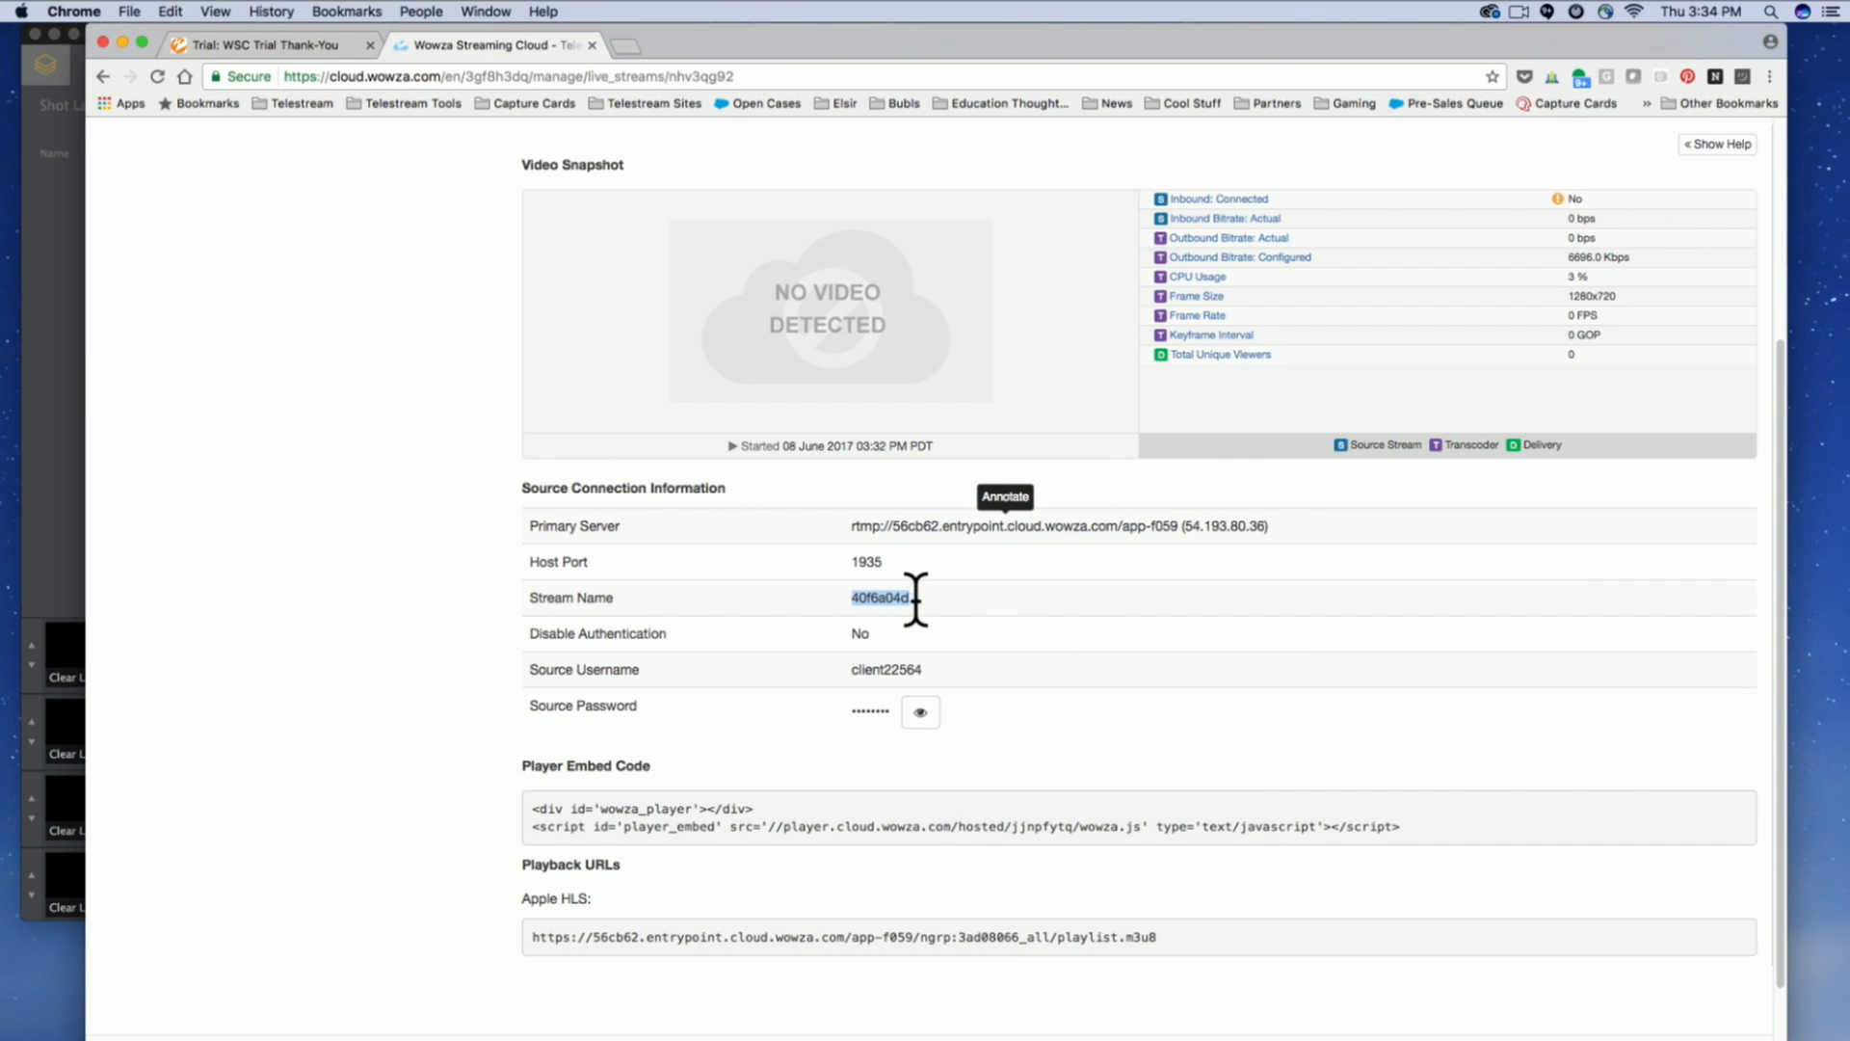
key("super+Tab")
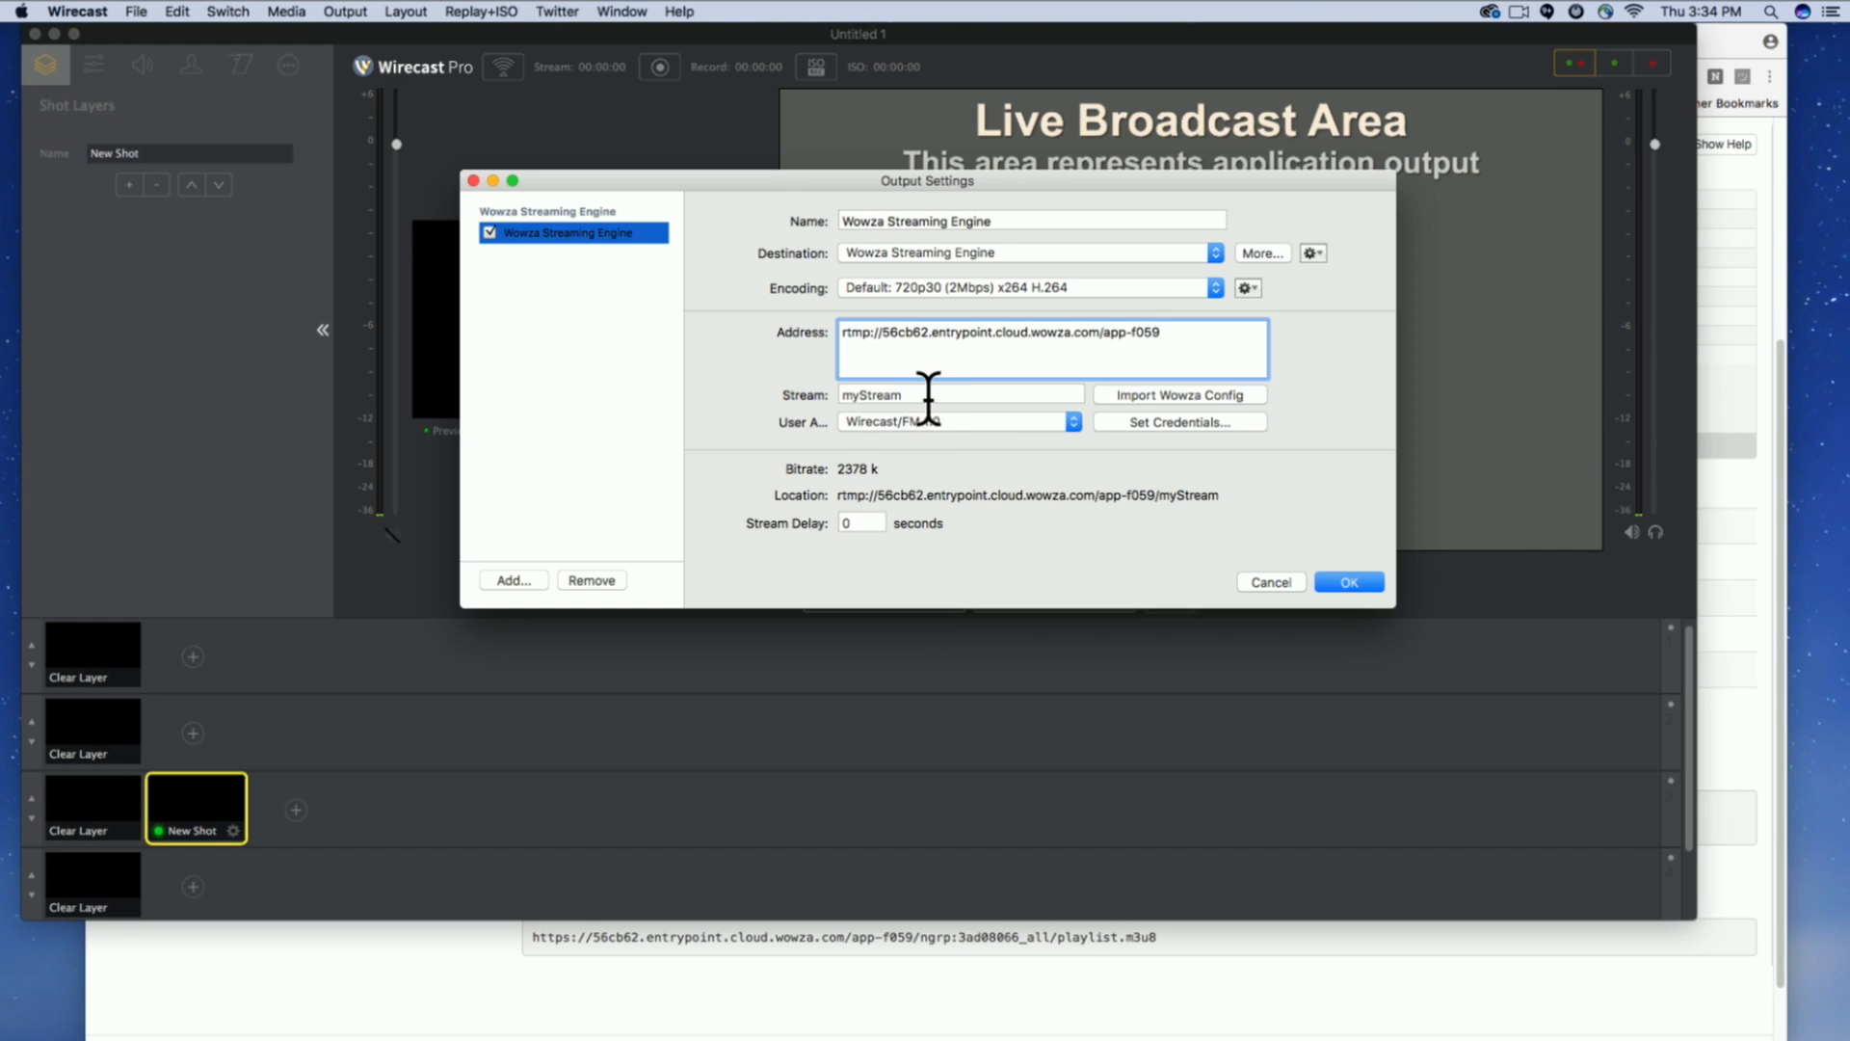
double_click(929, 397)
key("super+v")
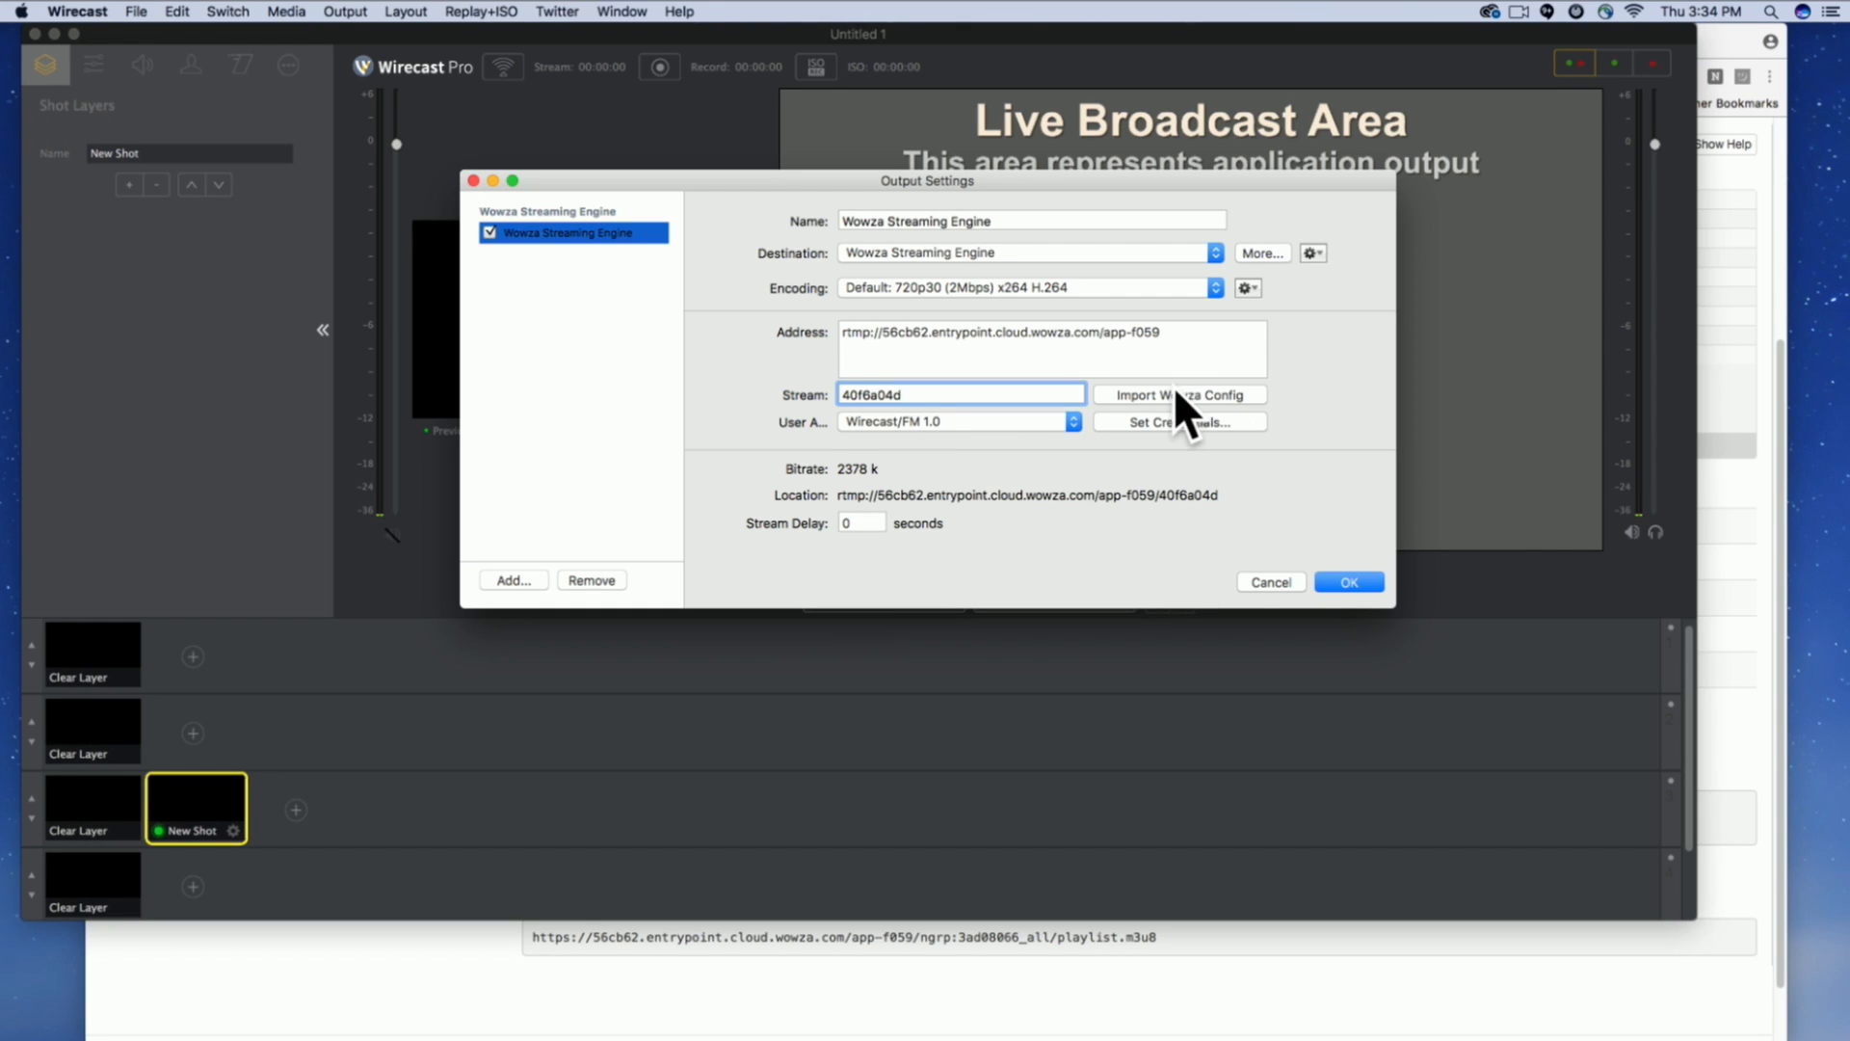
Open the output's credentials and enter the Source Username copied from the Wowza live stream page as the username.
left_click(1126, 425)
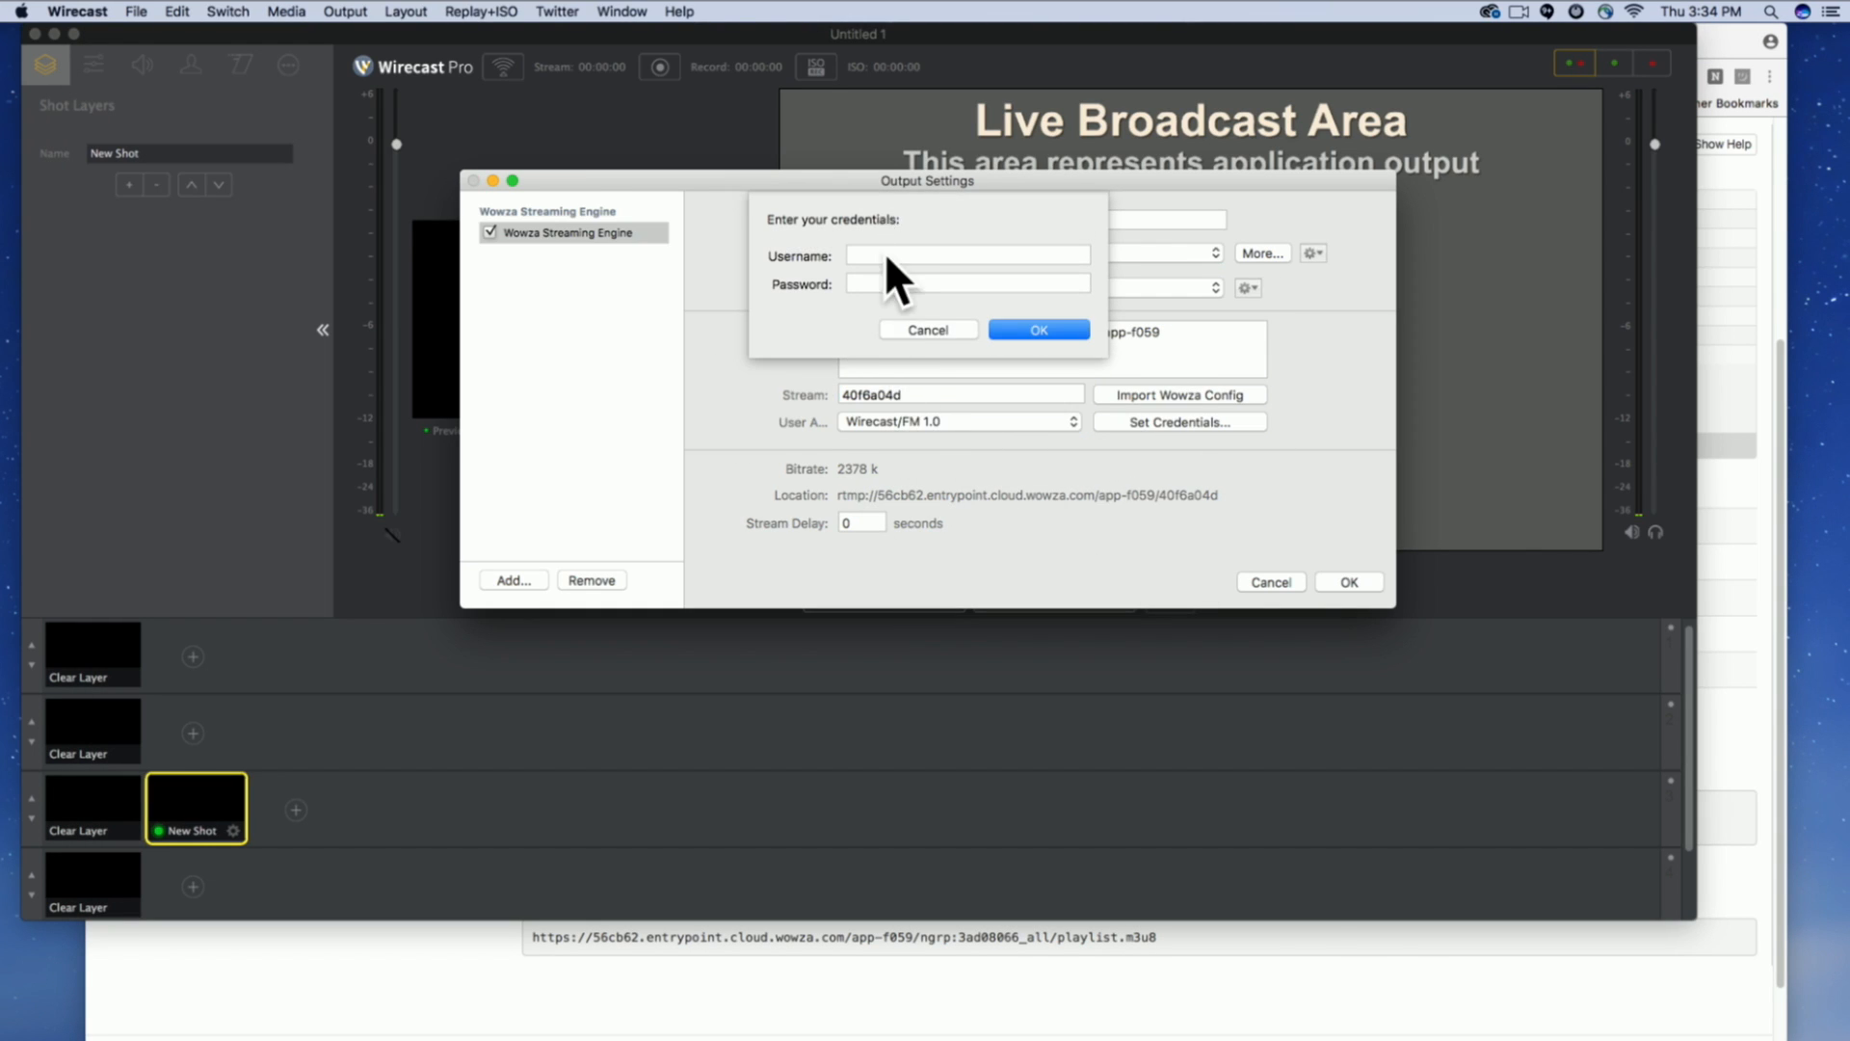
key("super+Tab")
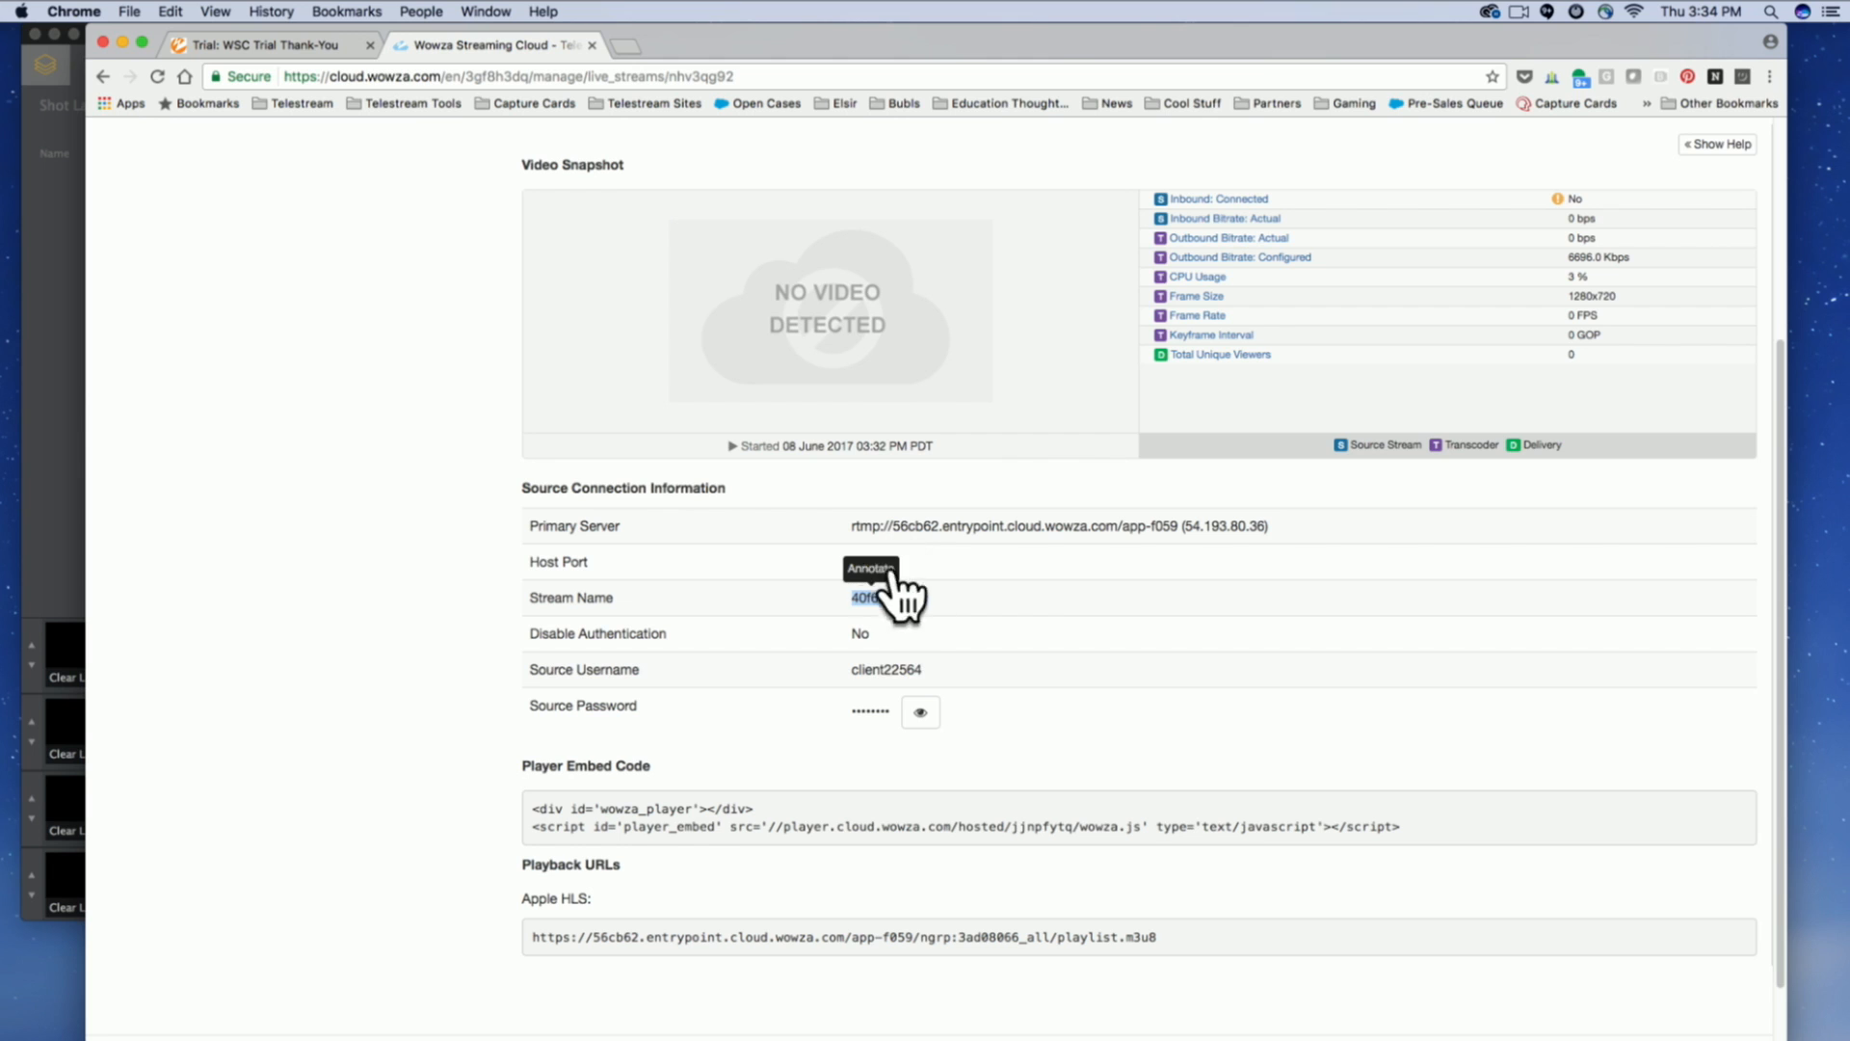
double_click(897, 669)
key("super+Tab")
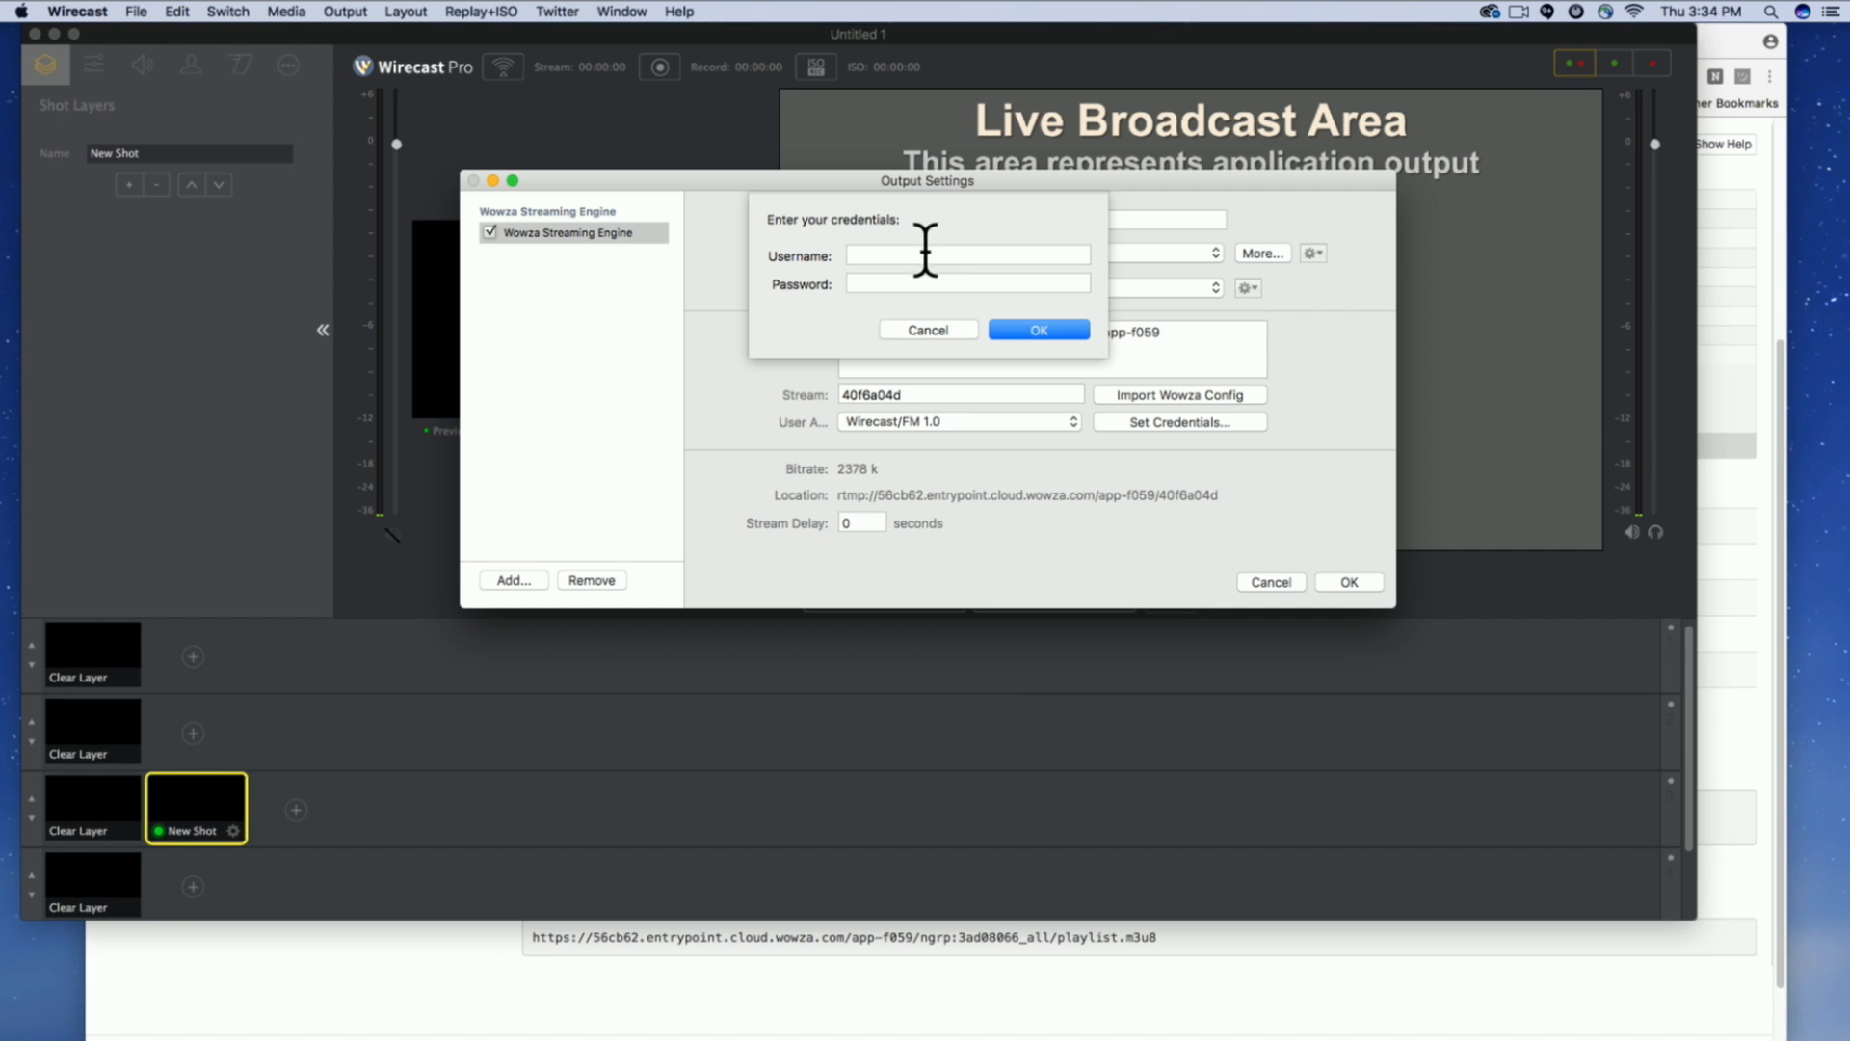
left_click(909, 252)
key("super+v")
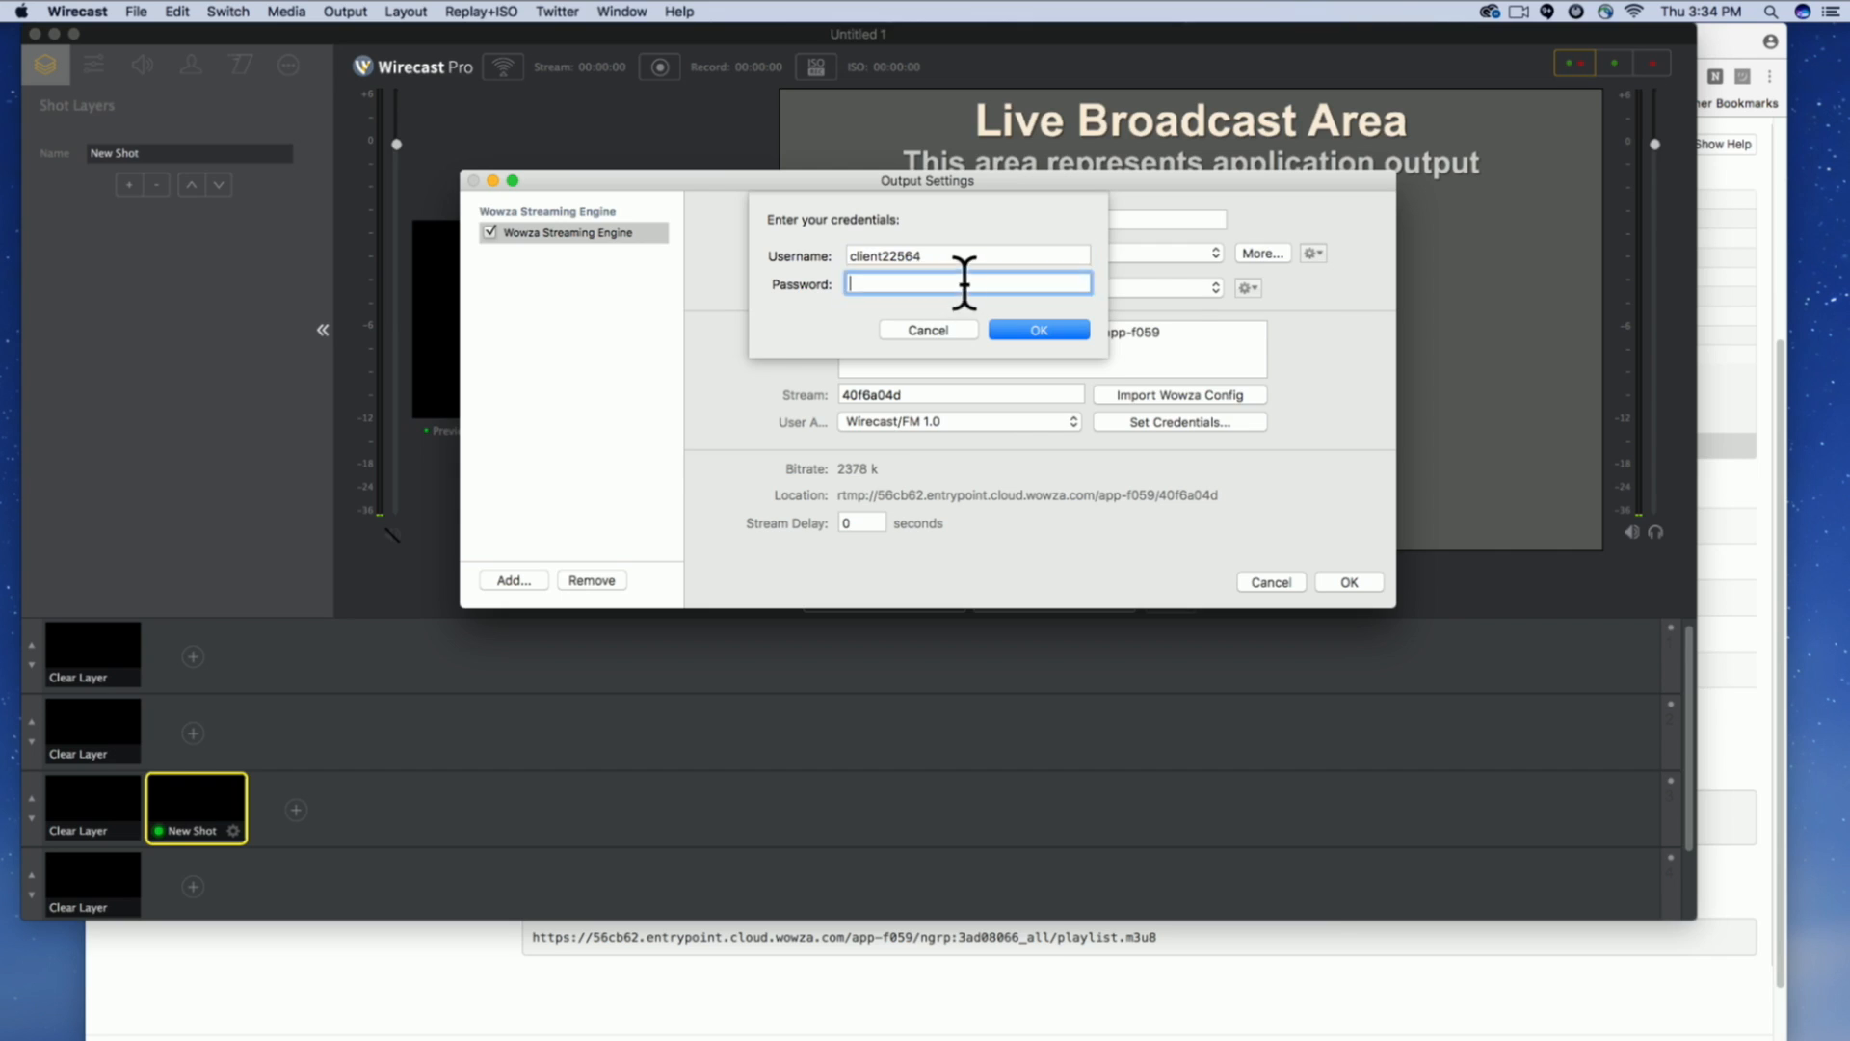
Reveal and copy the Source Password on the Wowza page, enter it in the output's password field and accept the credentials.
key("super+Tab")
left_click(906, 713)
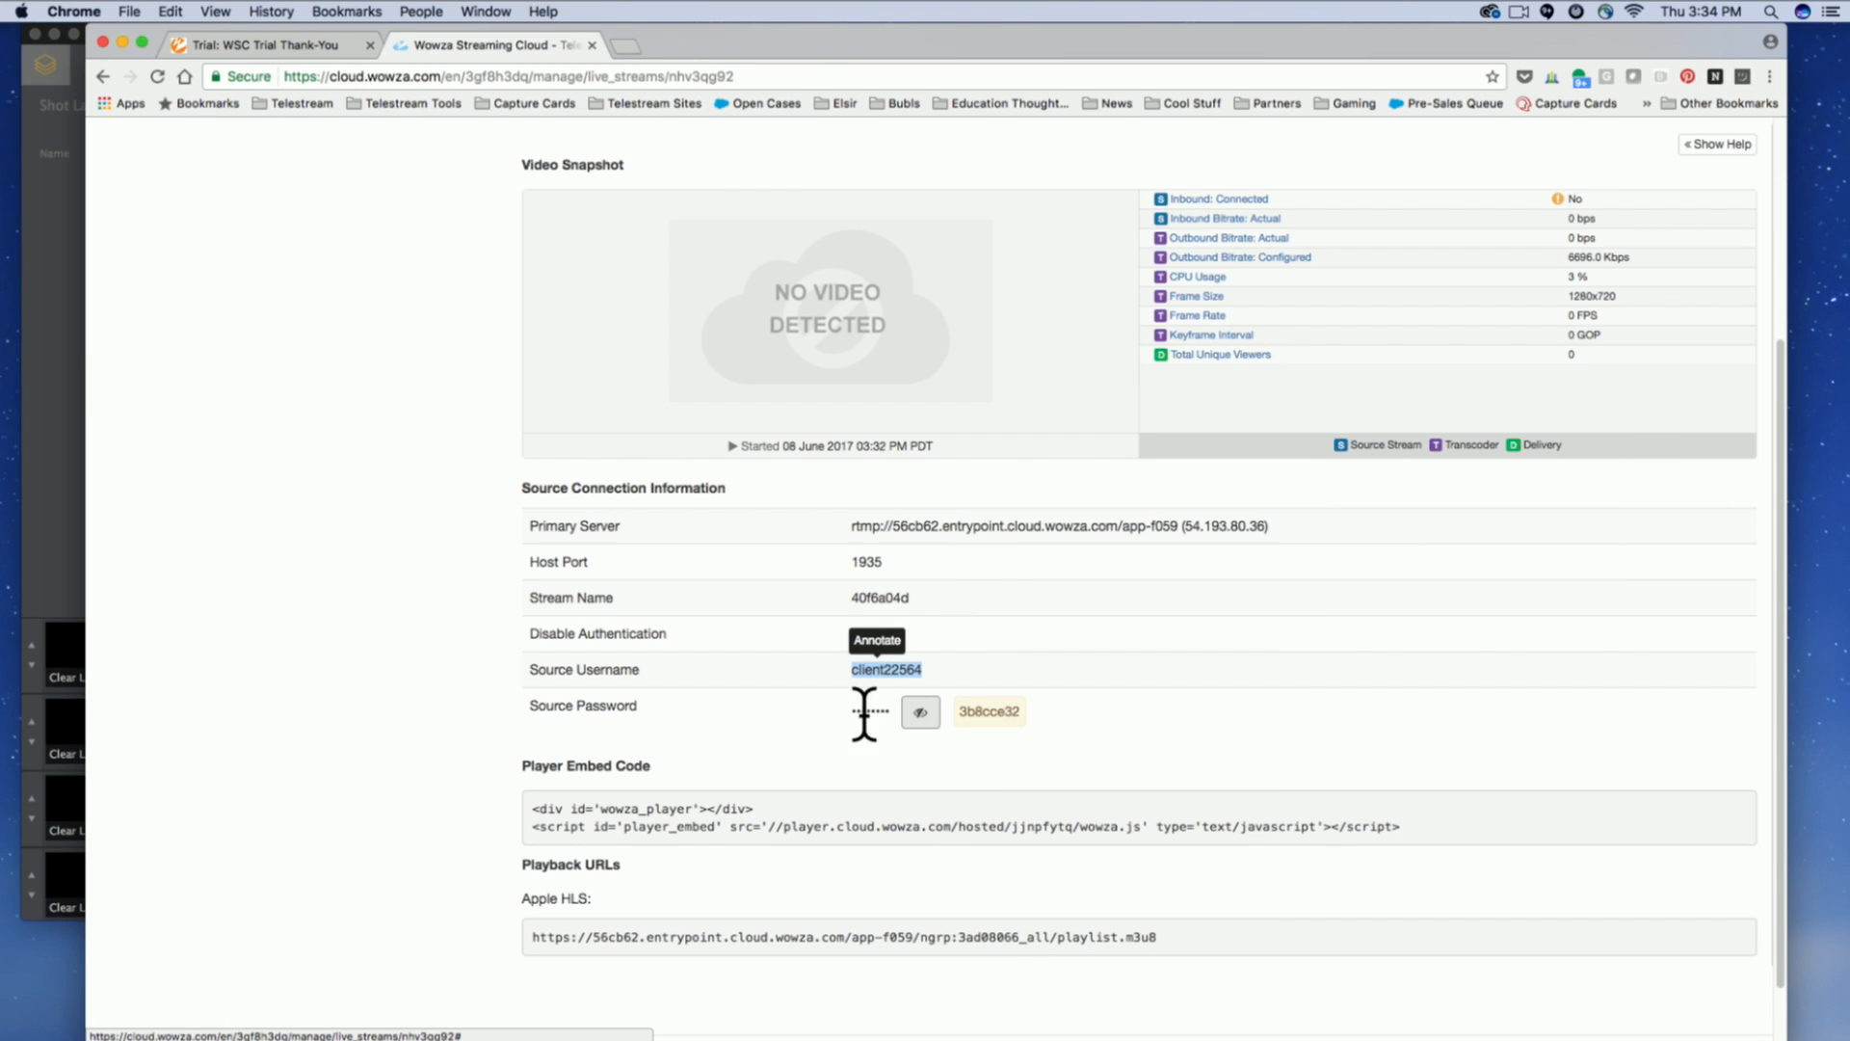
left_click_drag(951, 707, 1059, 697)
key("super+c")
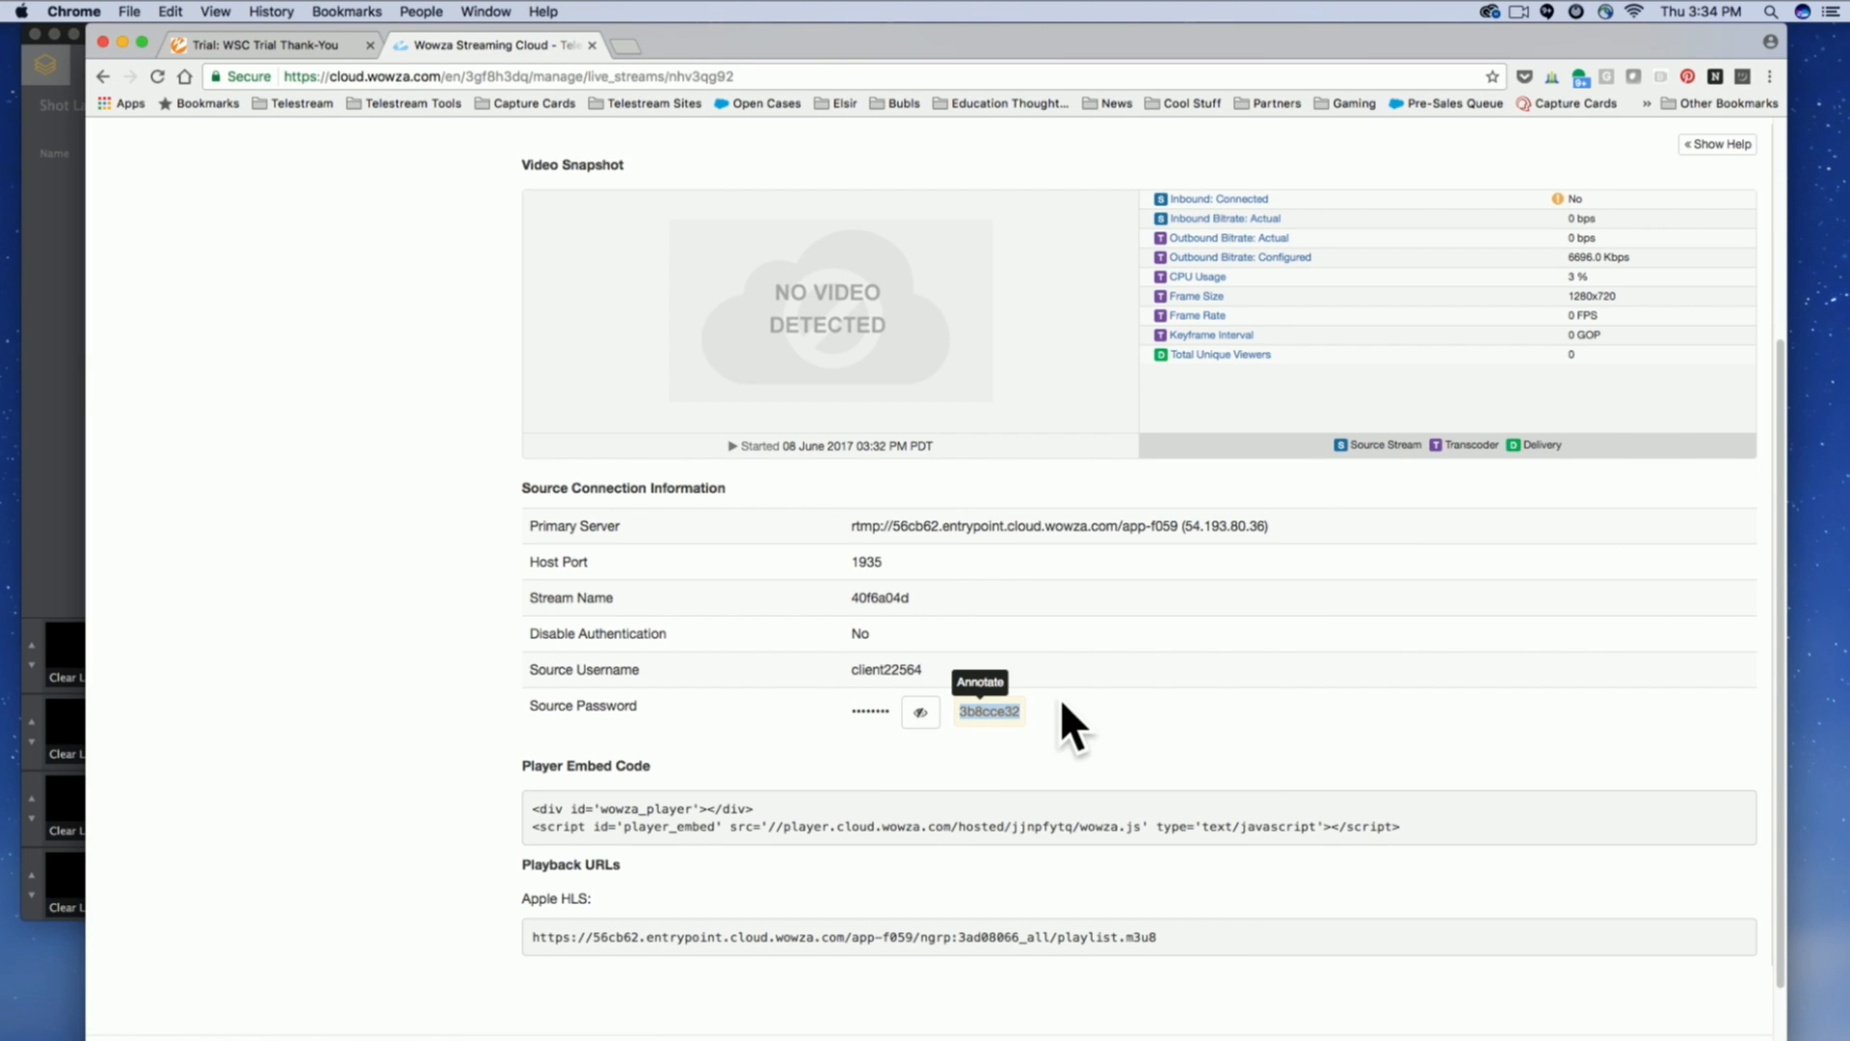
key("super+Tab")
left_click(870, 283)
key("super+v")
left_click(1061, 327)
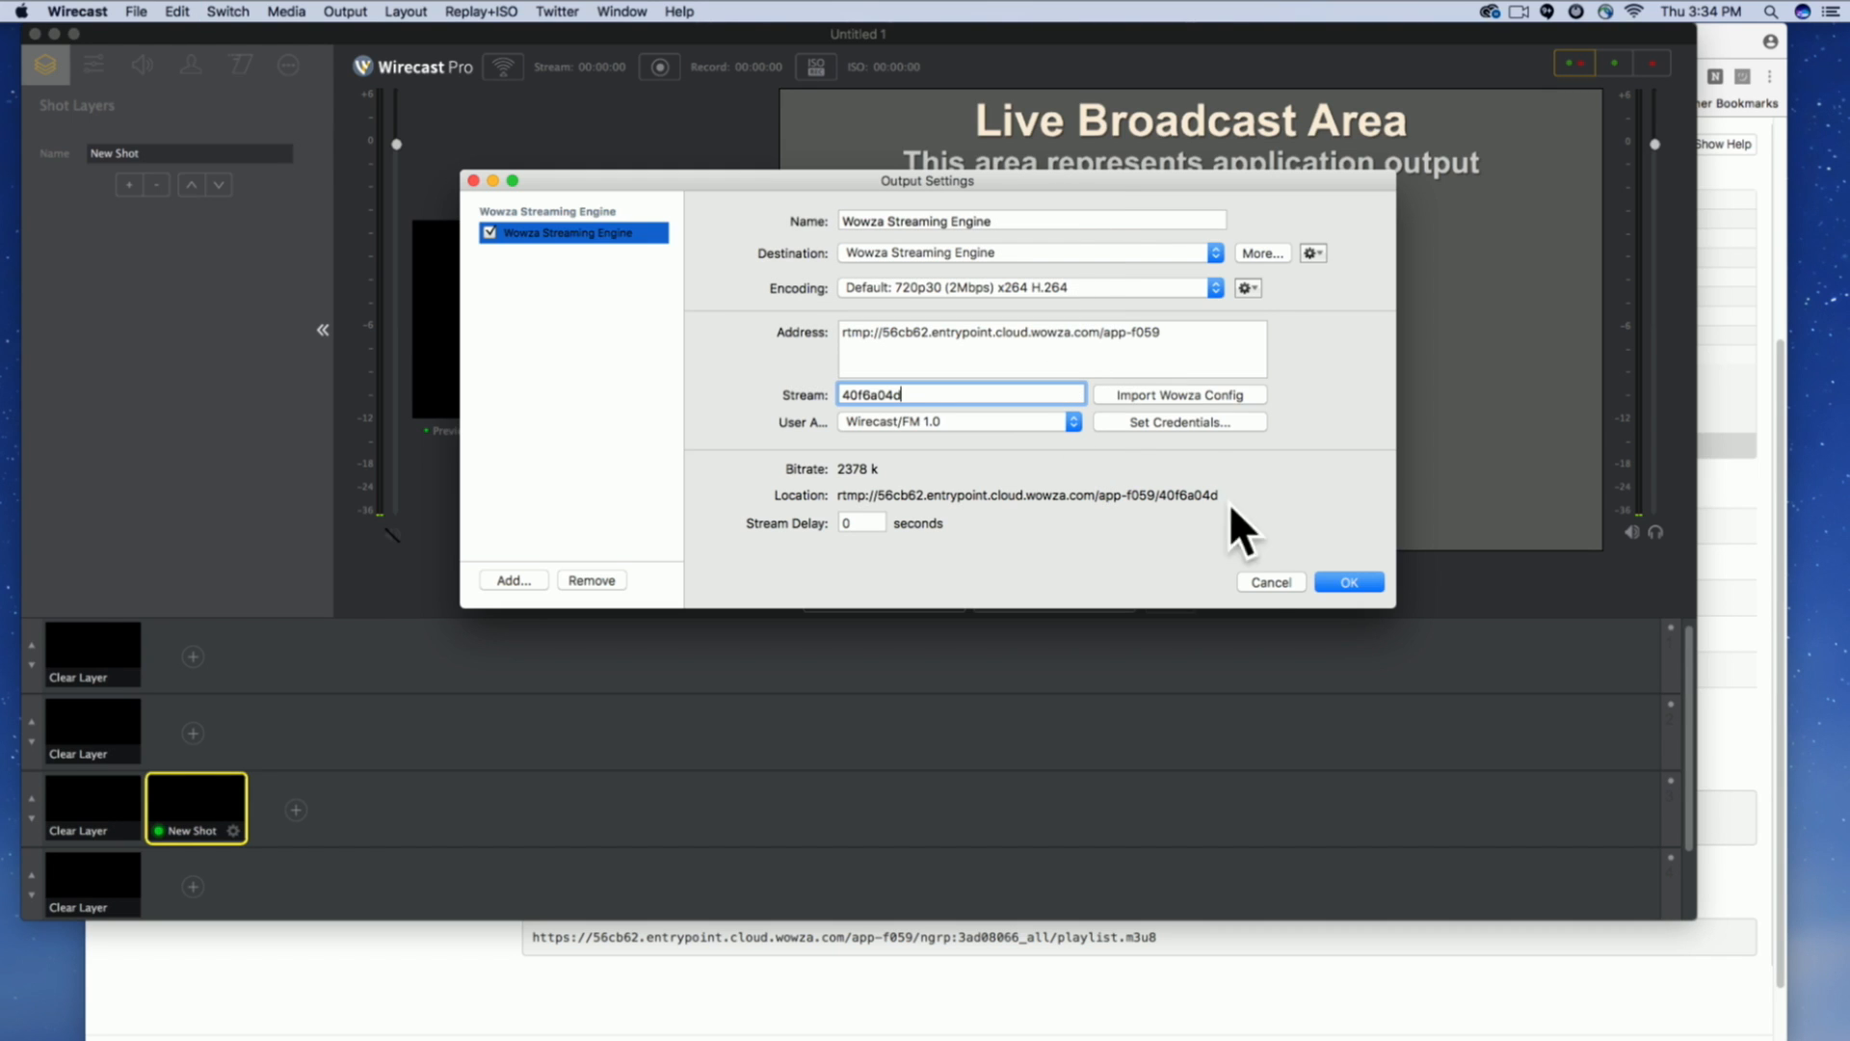
Look through the encoding presets, keep Default: 720p30 (2Mbps) x264 H.264, and save the output settings.
left_click(1093, 286)
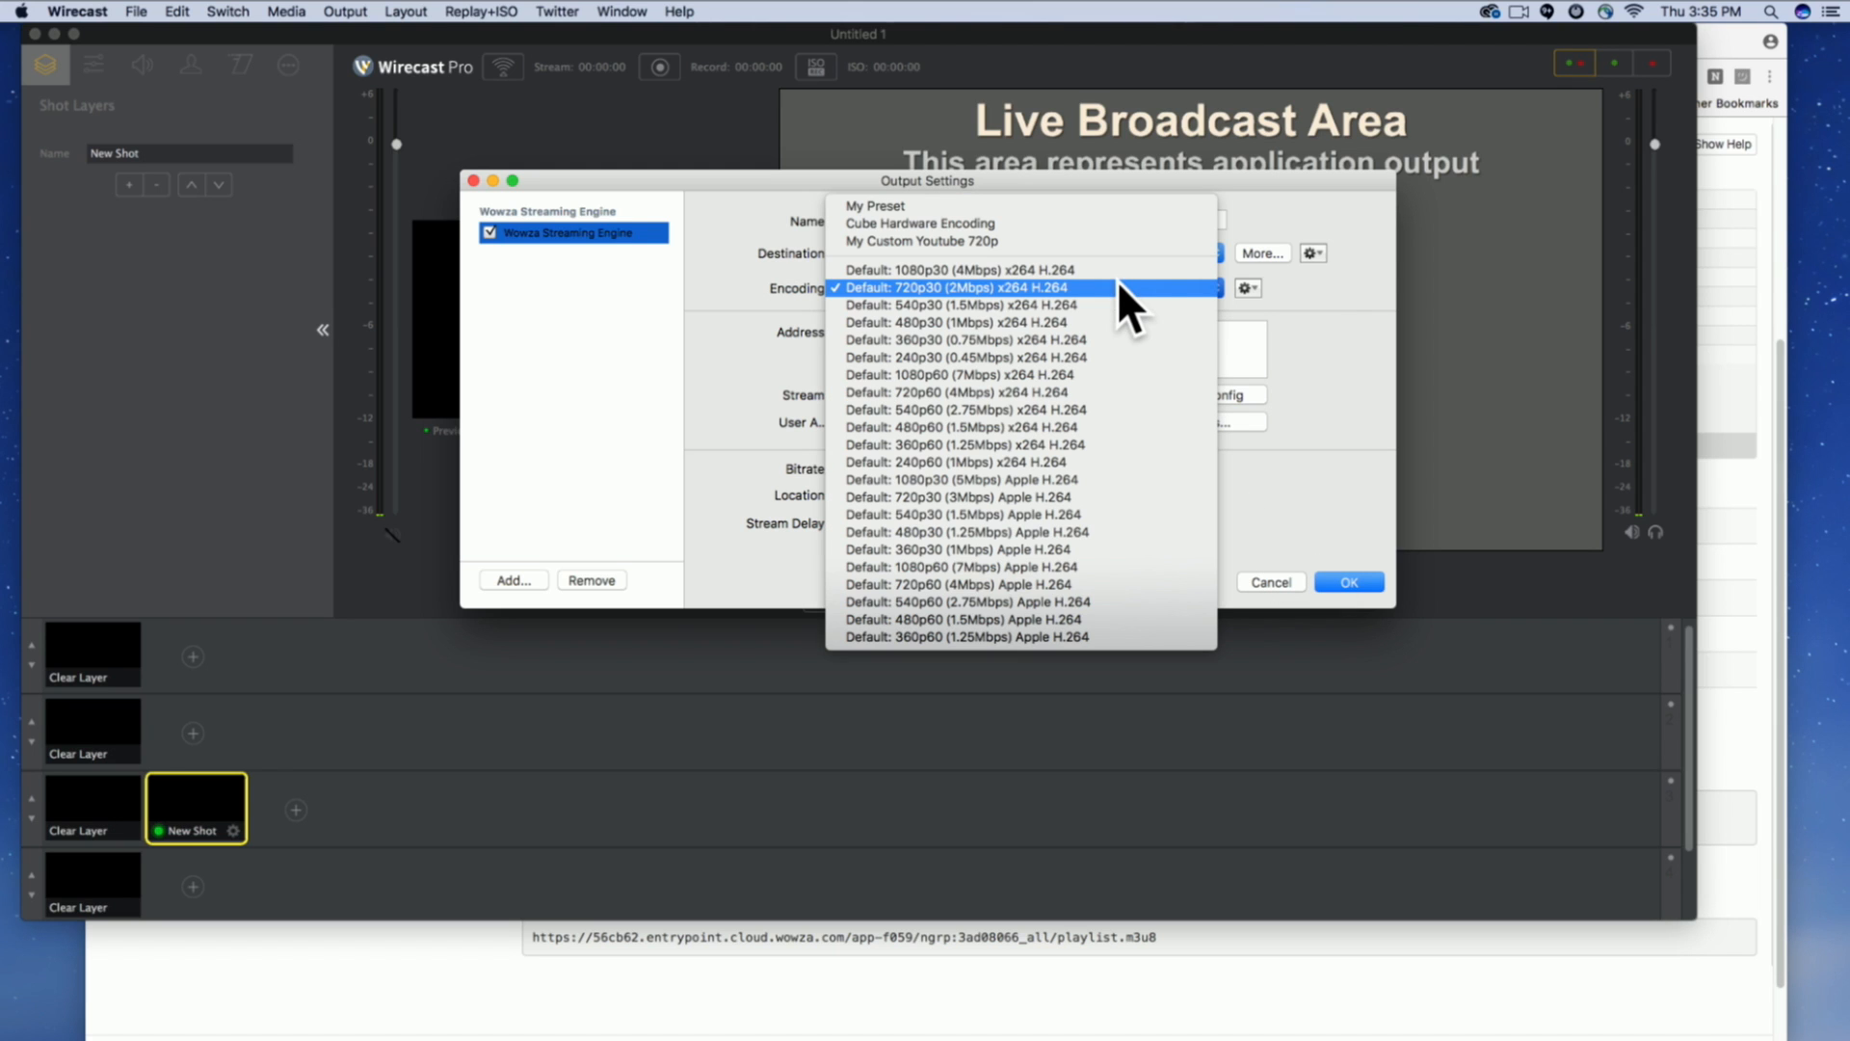
left_click(1321, 291)
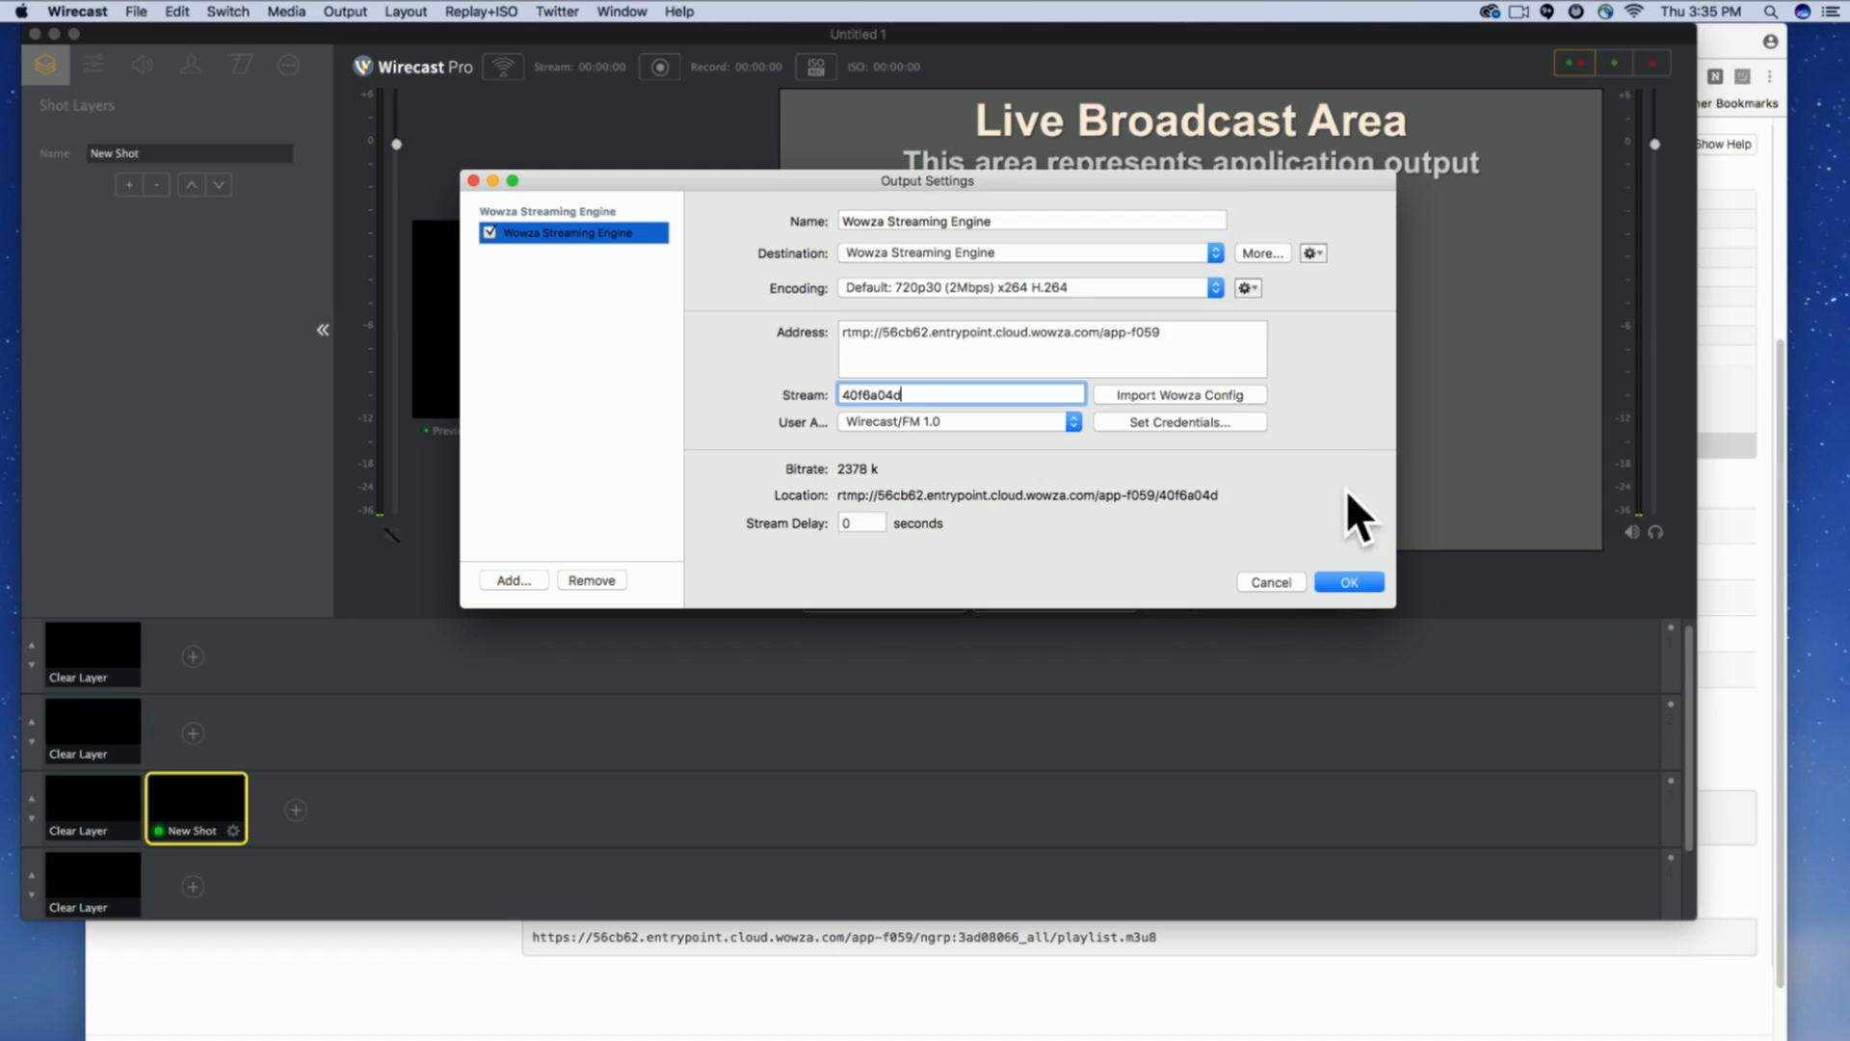
left_click(1349, 582)
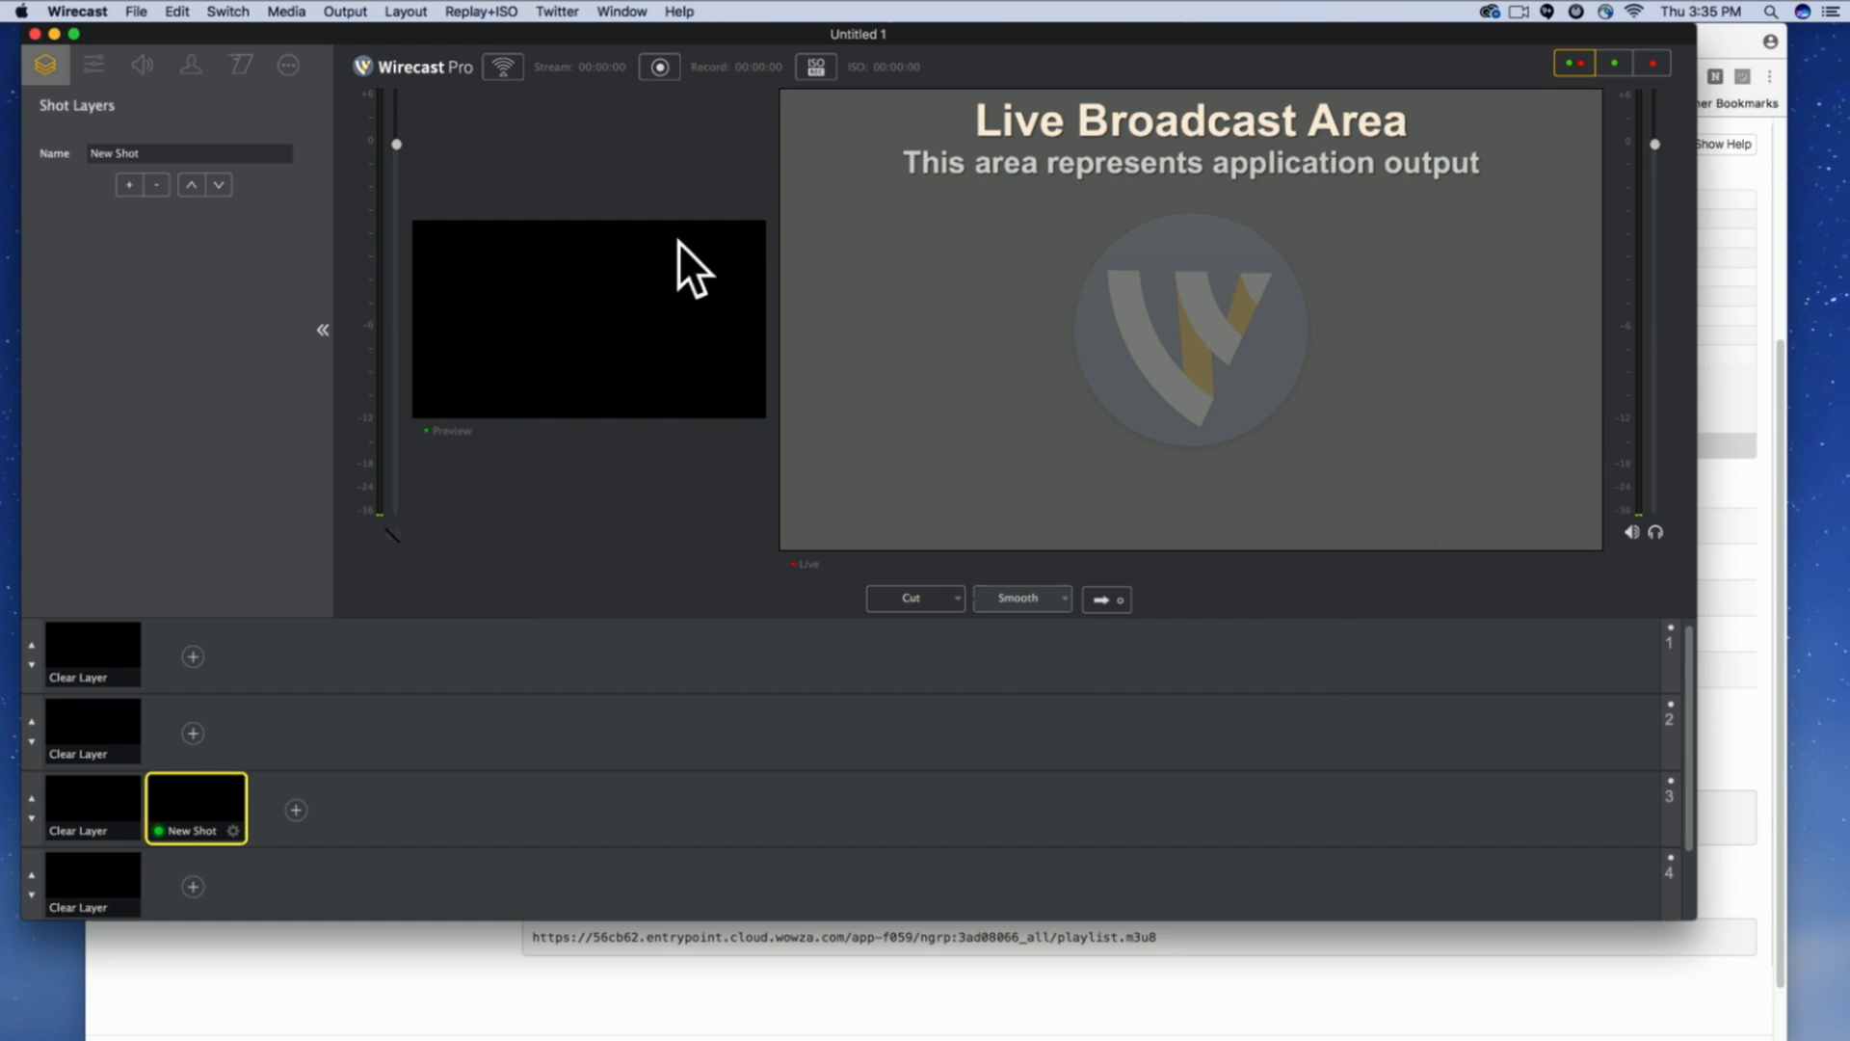
Save the document as Wowza Cloud on the Desktop and start streaming to the configured output.
left_click(136, 12)
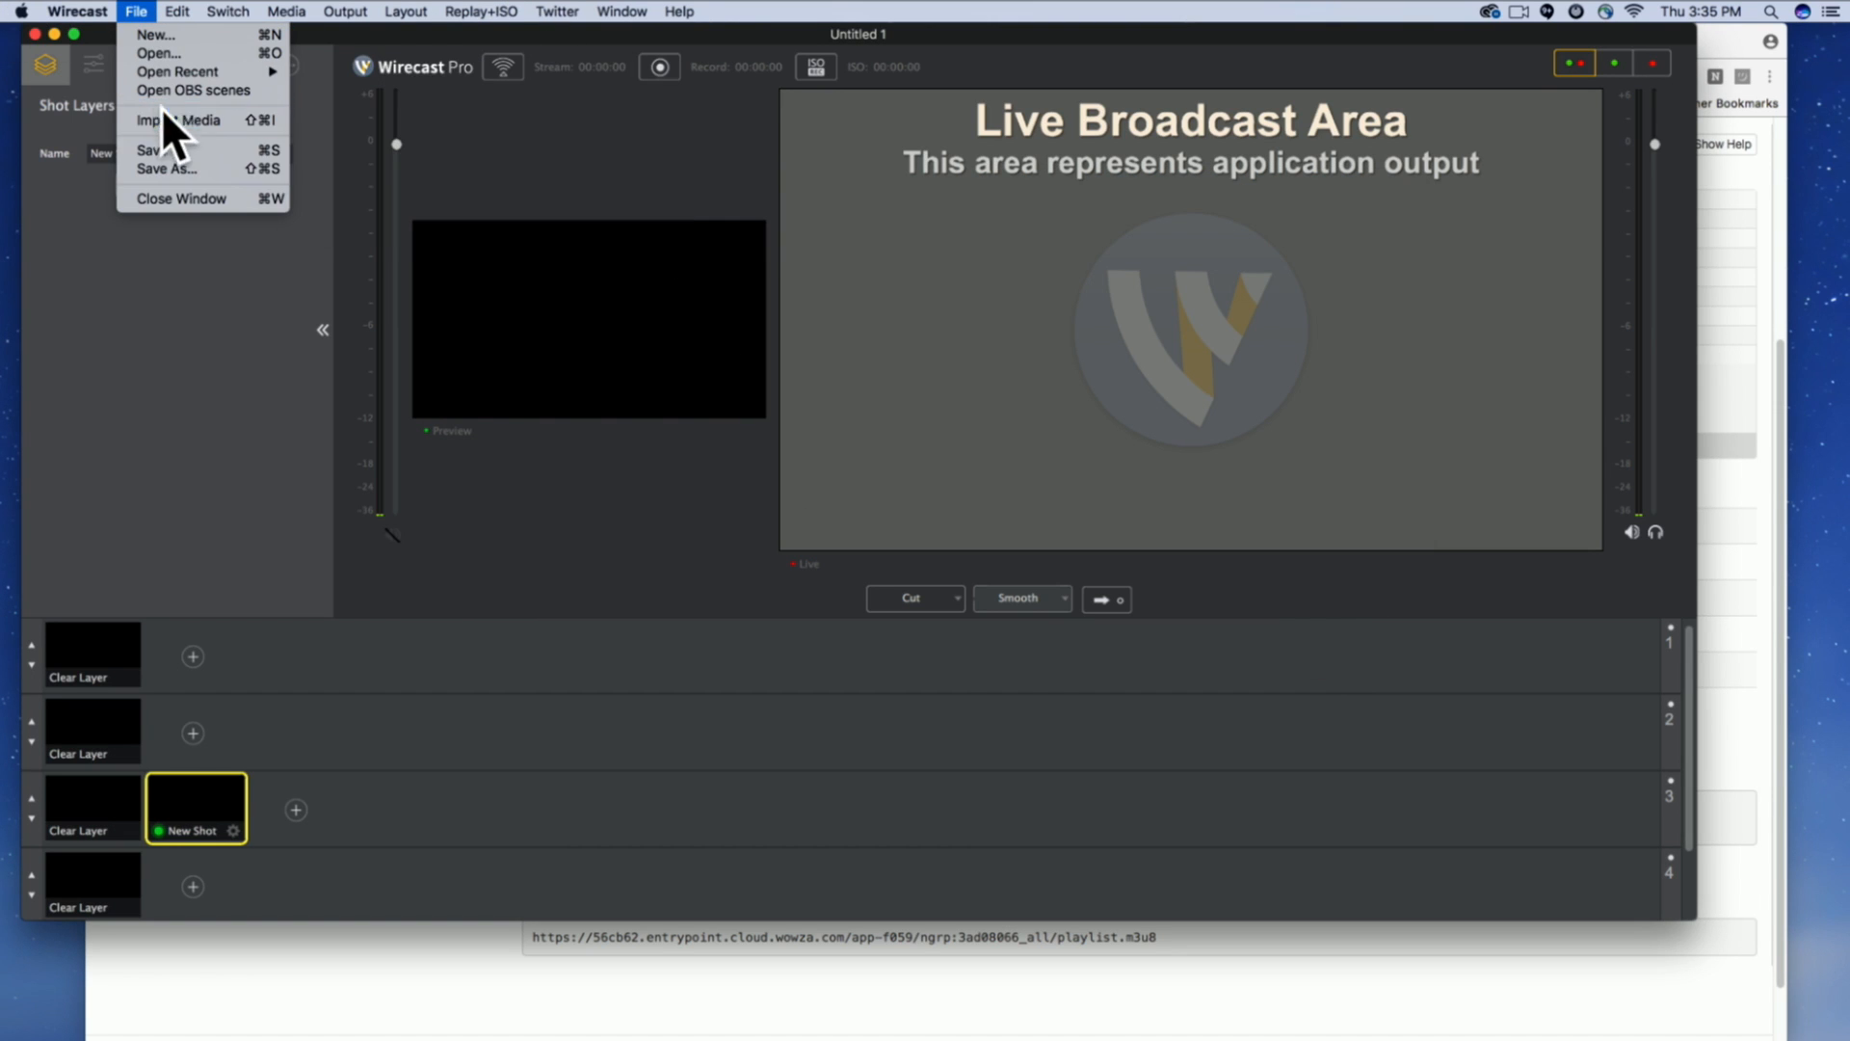
left_click(170, 166)
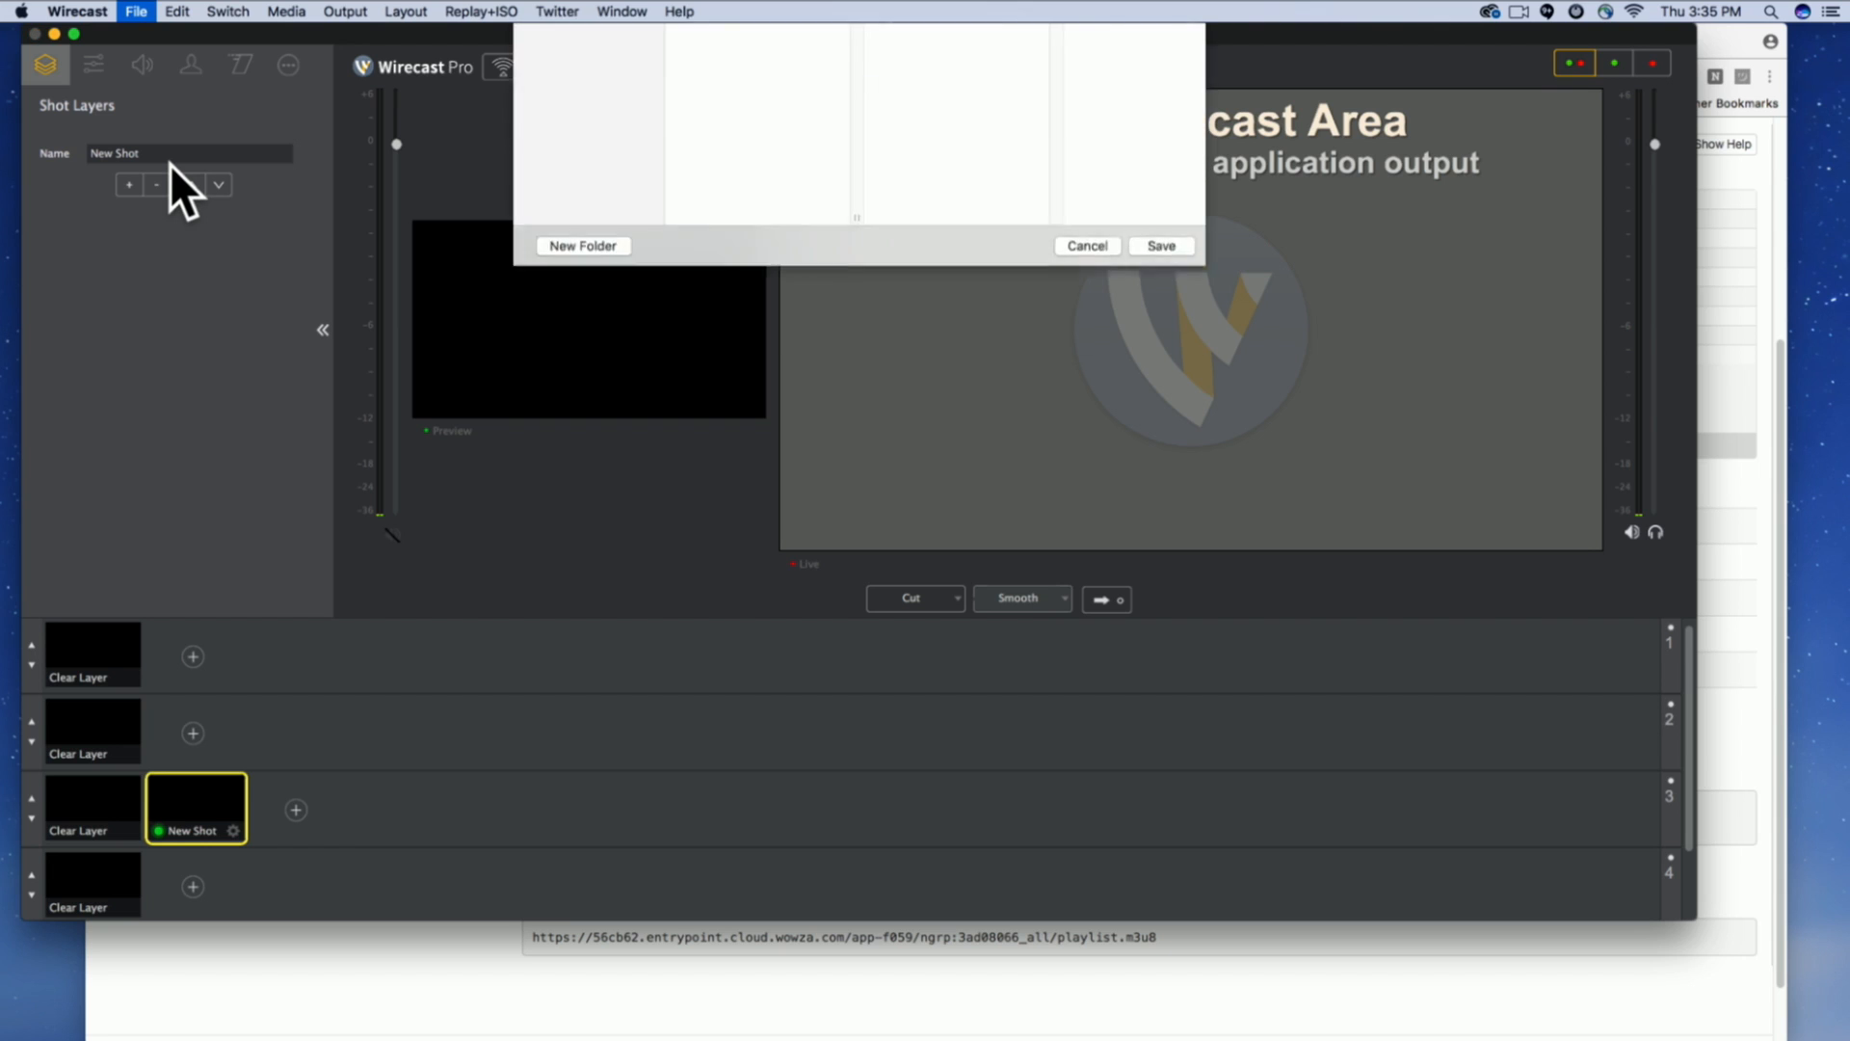
type("Wowza Cloud")
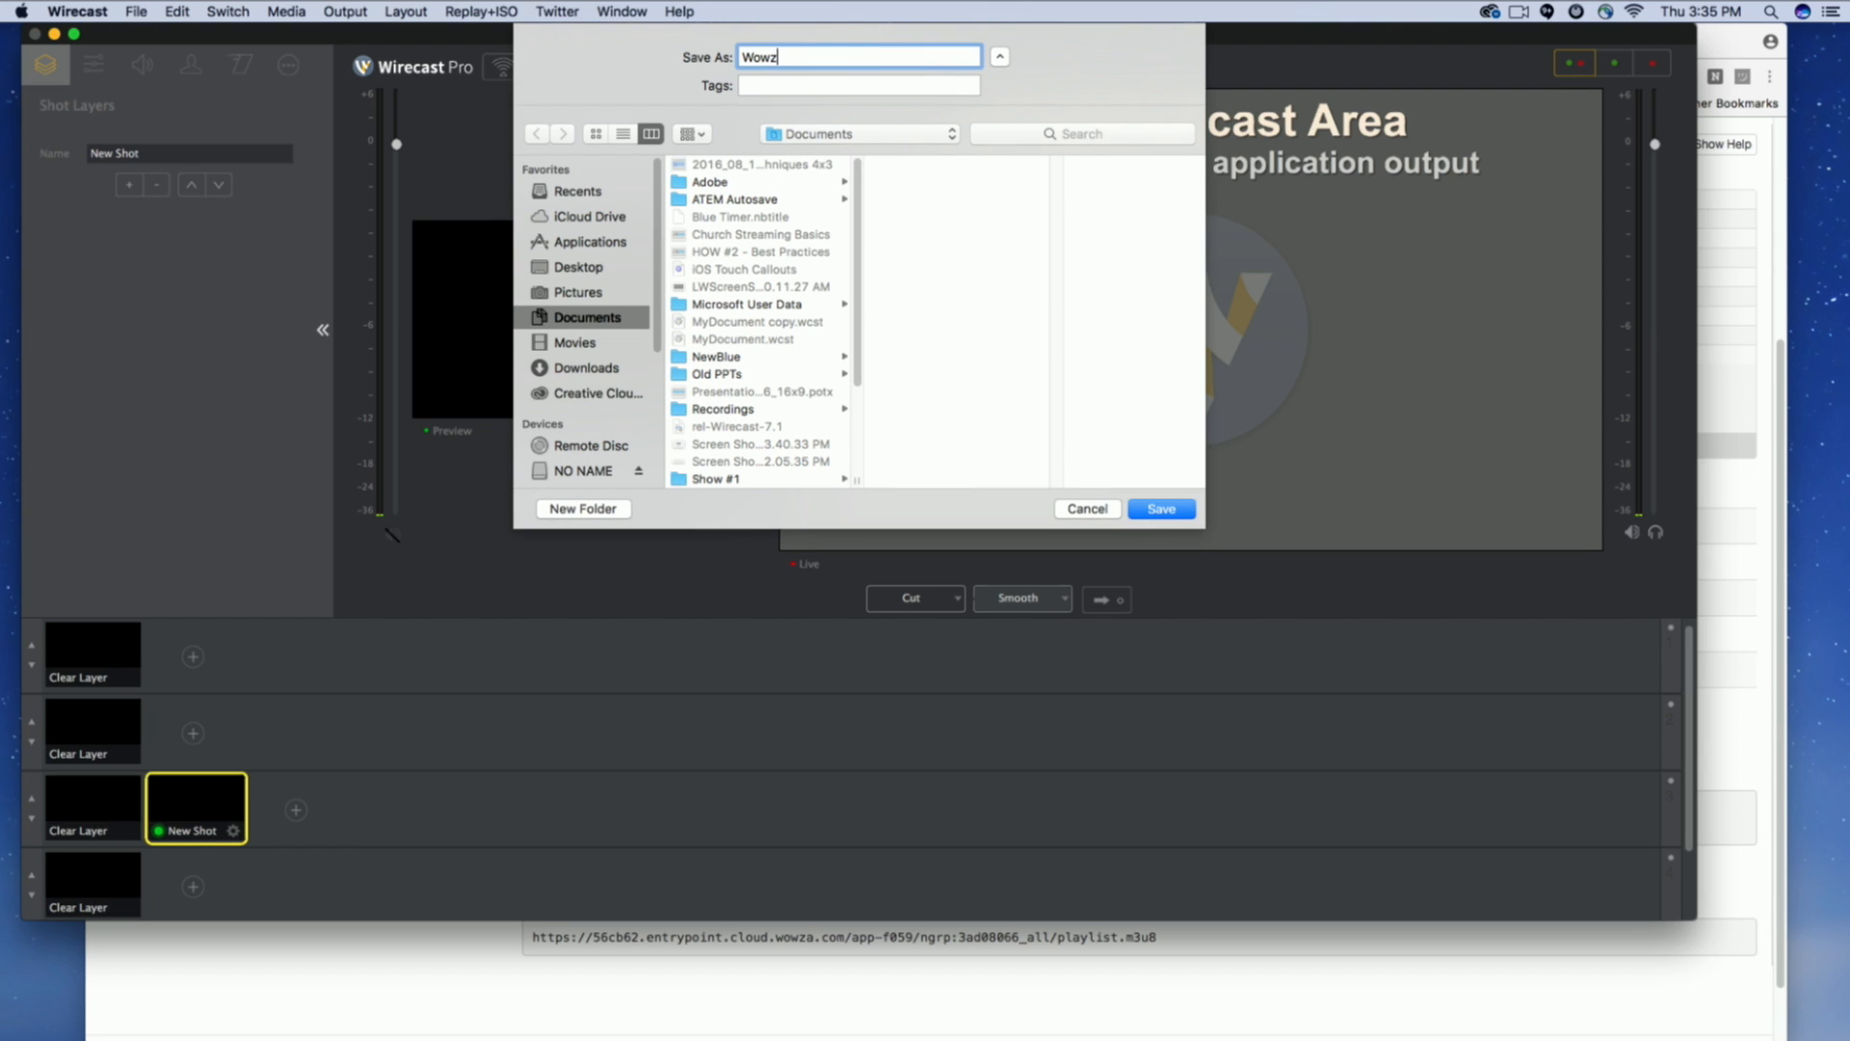
left_click(578, 267)
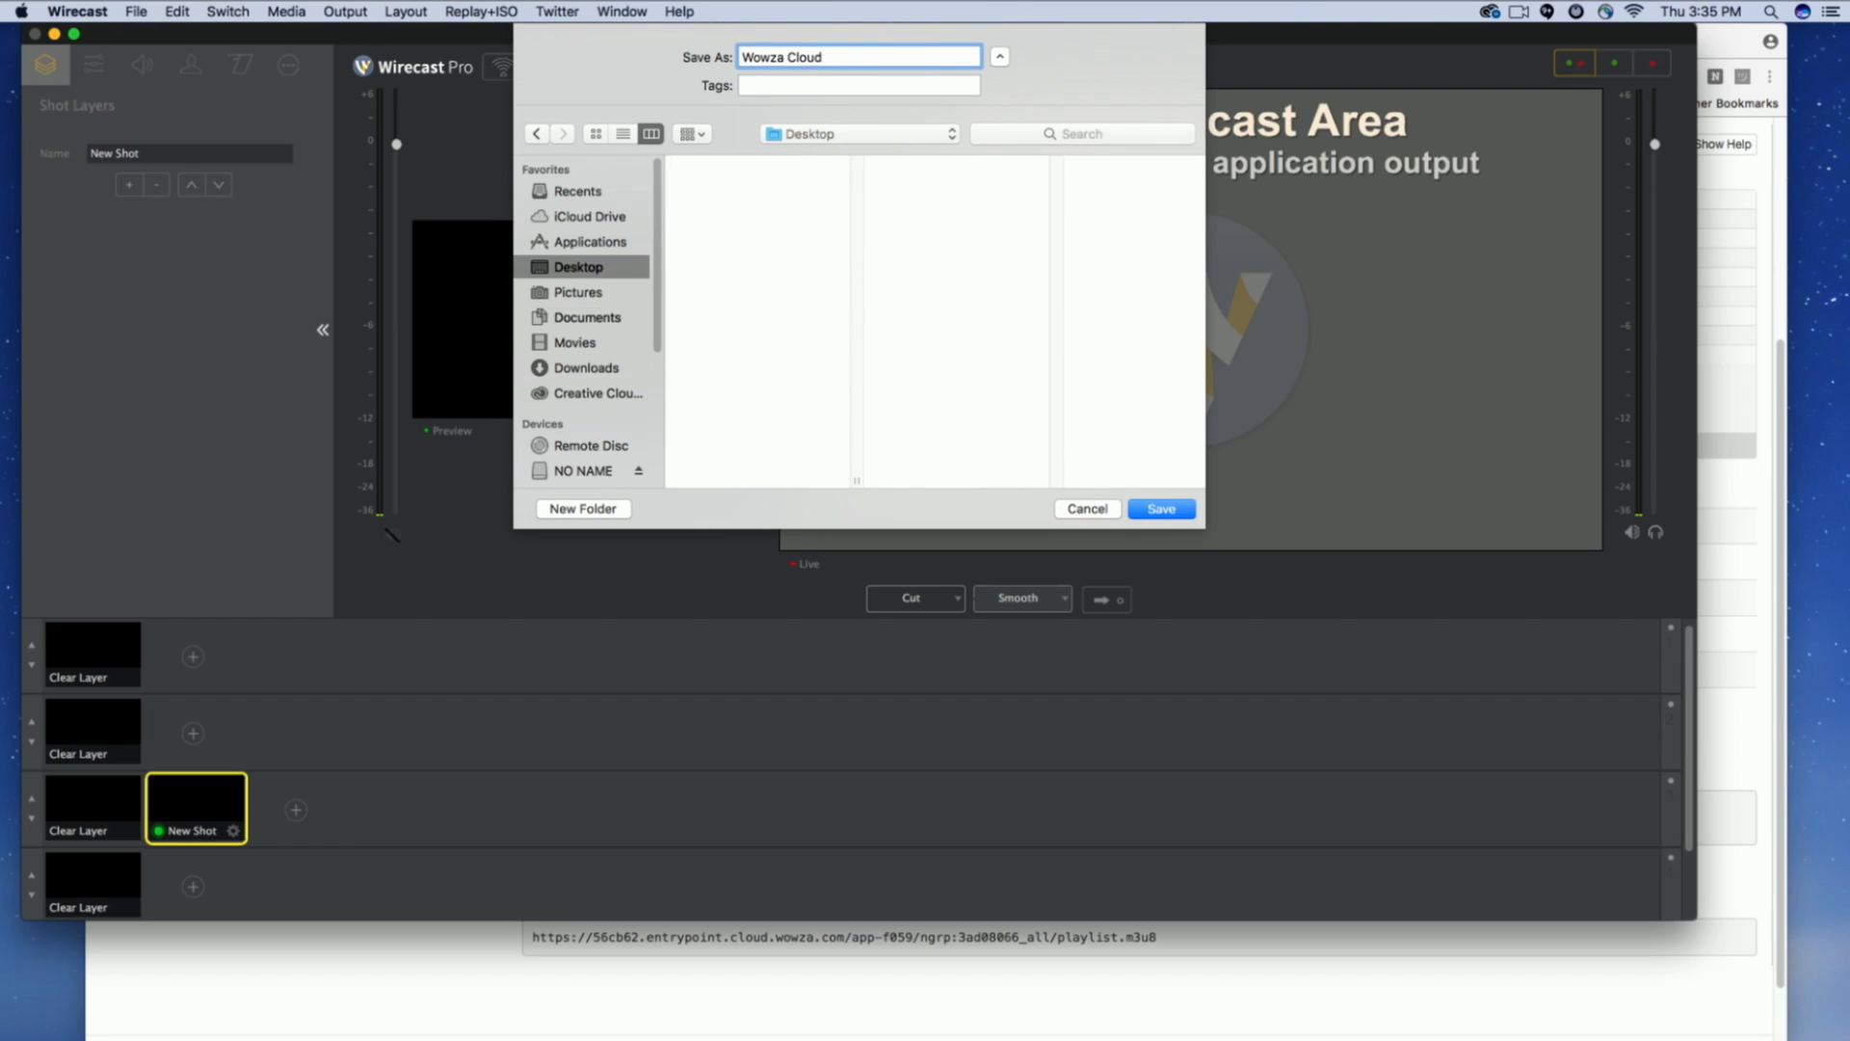
key("Return")
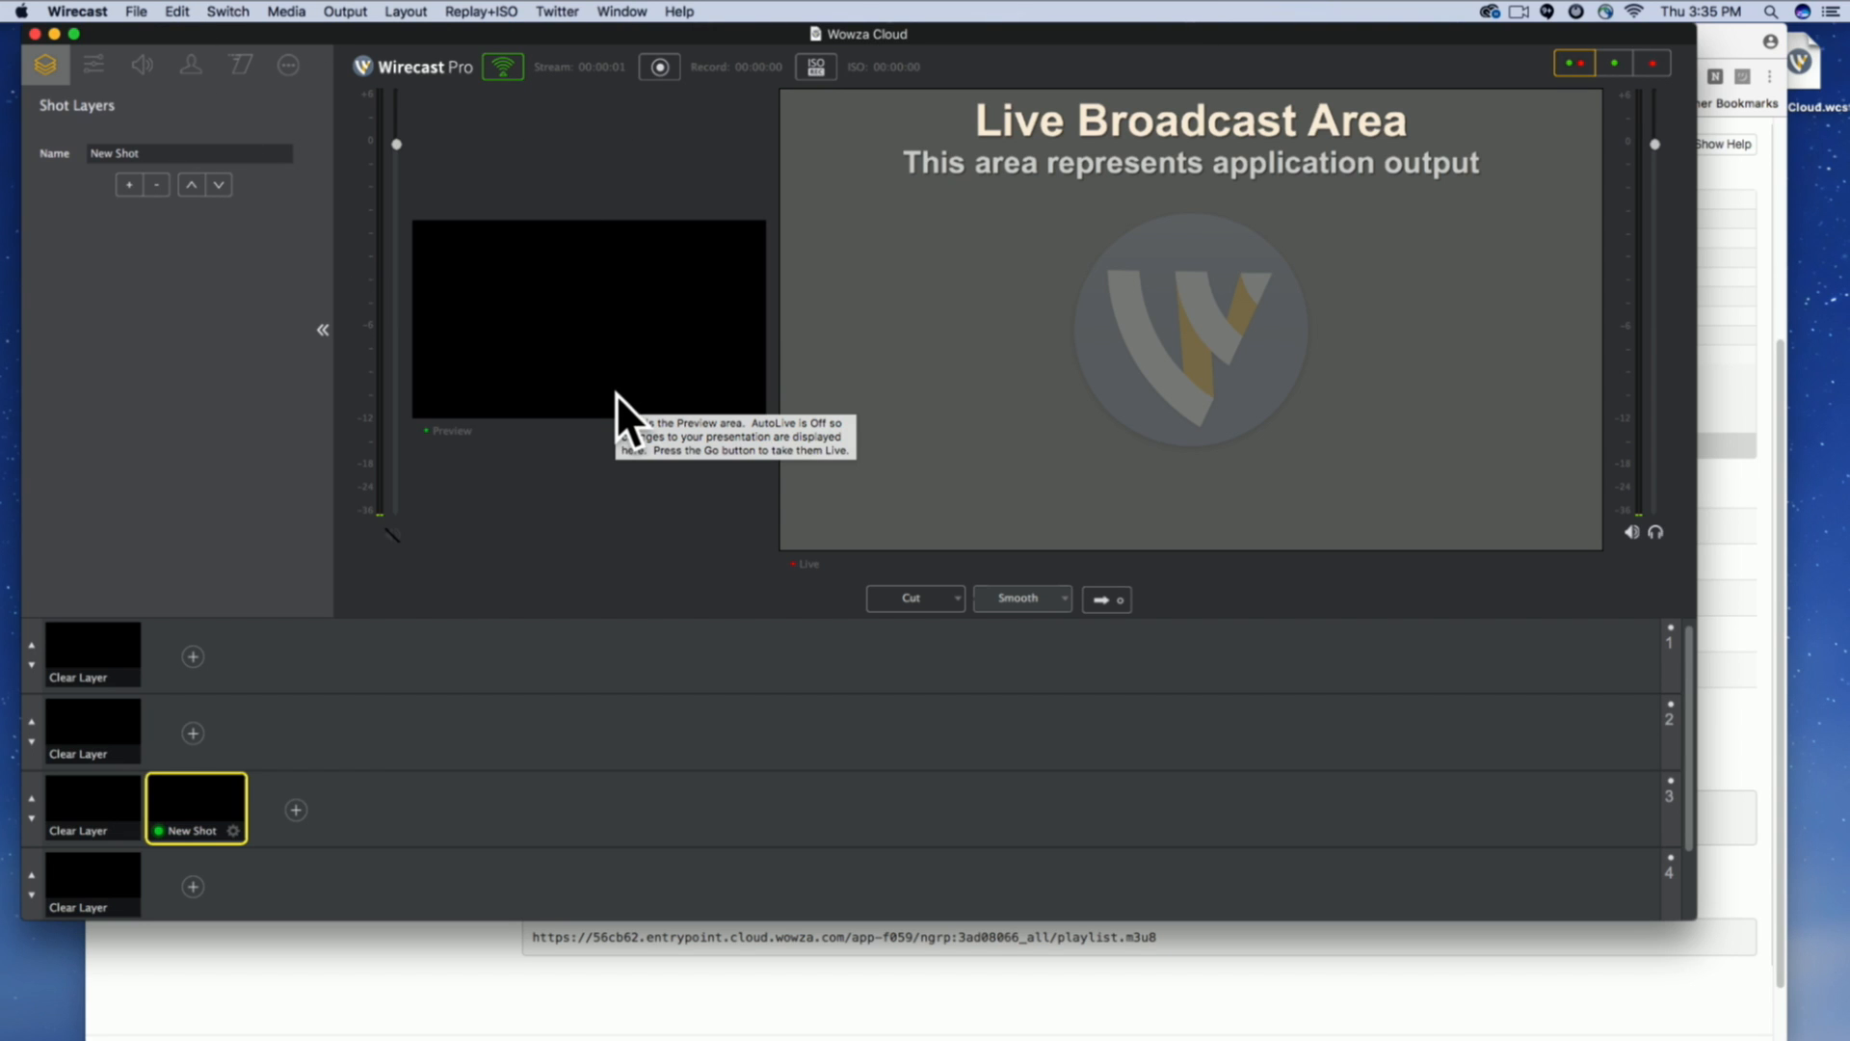
Switch to the Wowza live stream page in Chrome and check its video snapshot and inbound connection status.
key("super+Tab")
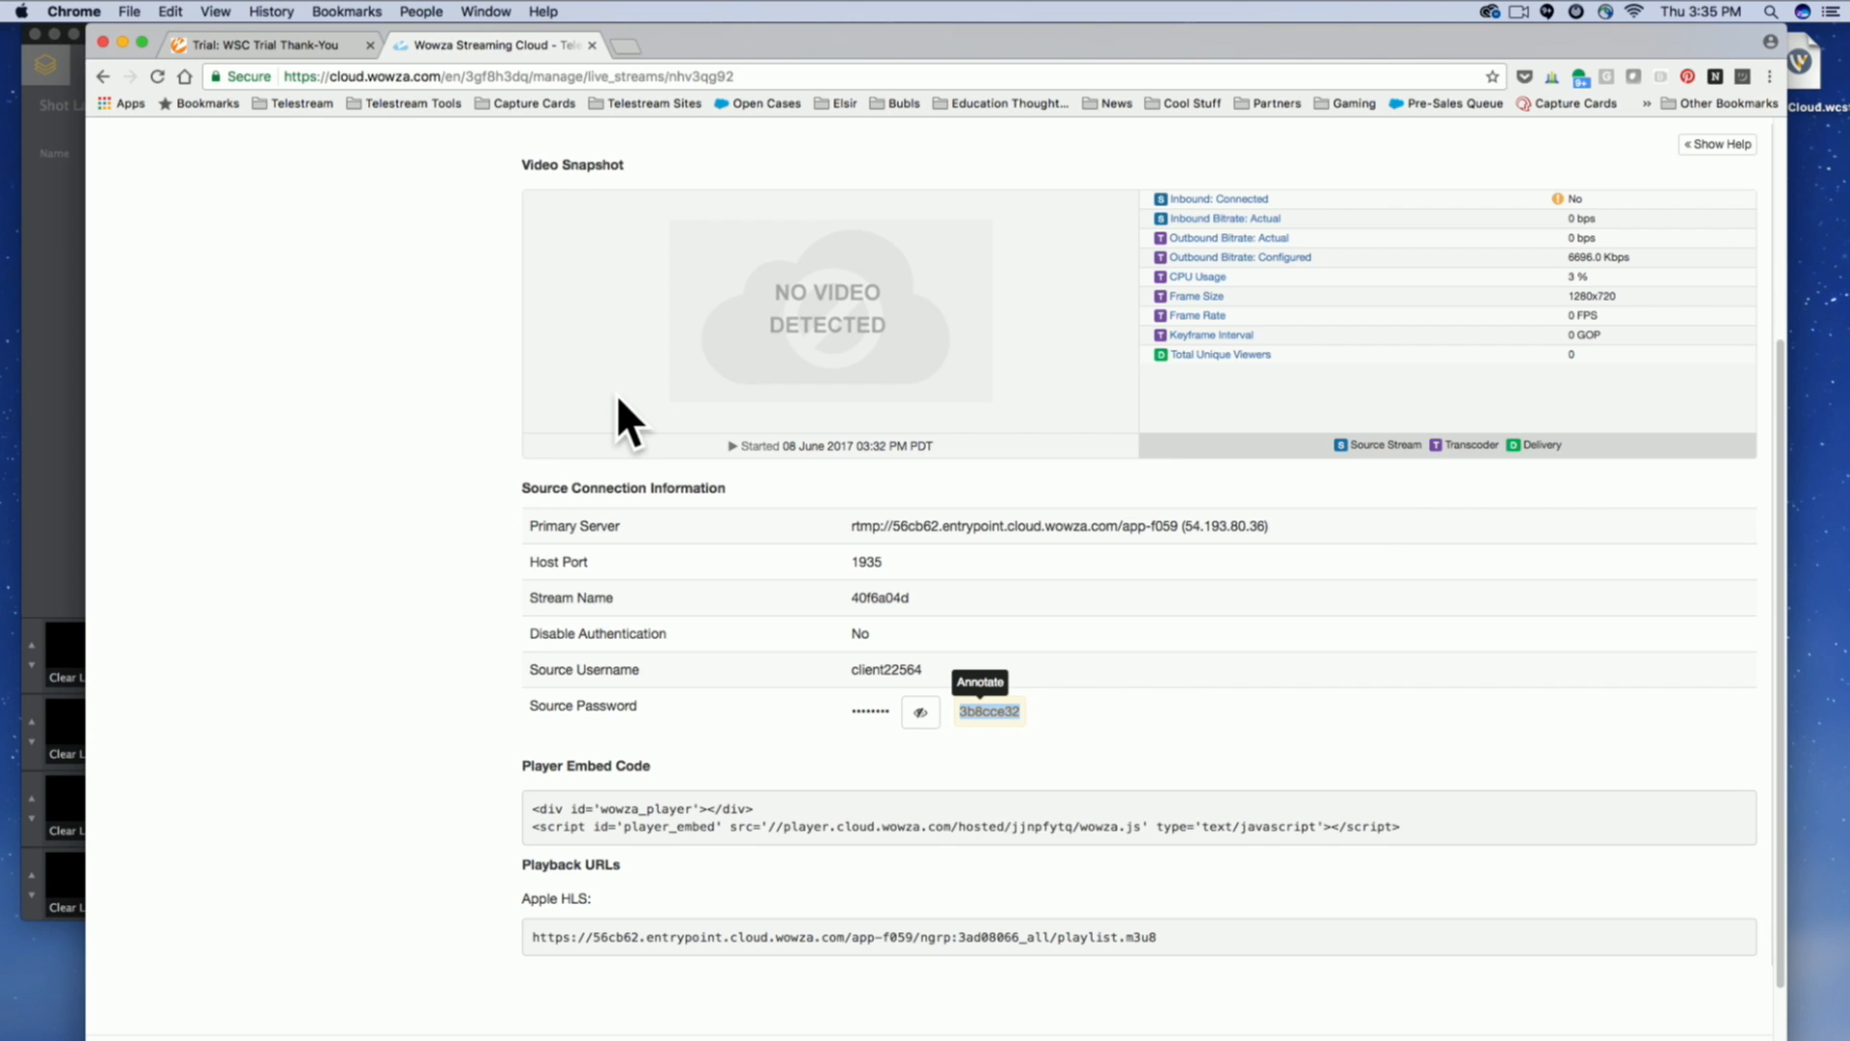
left_click(410, 470)
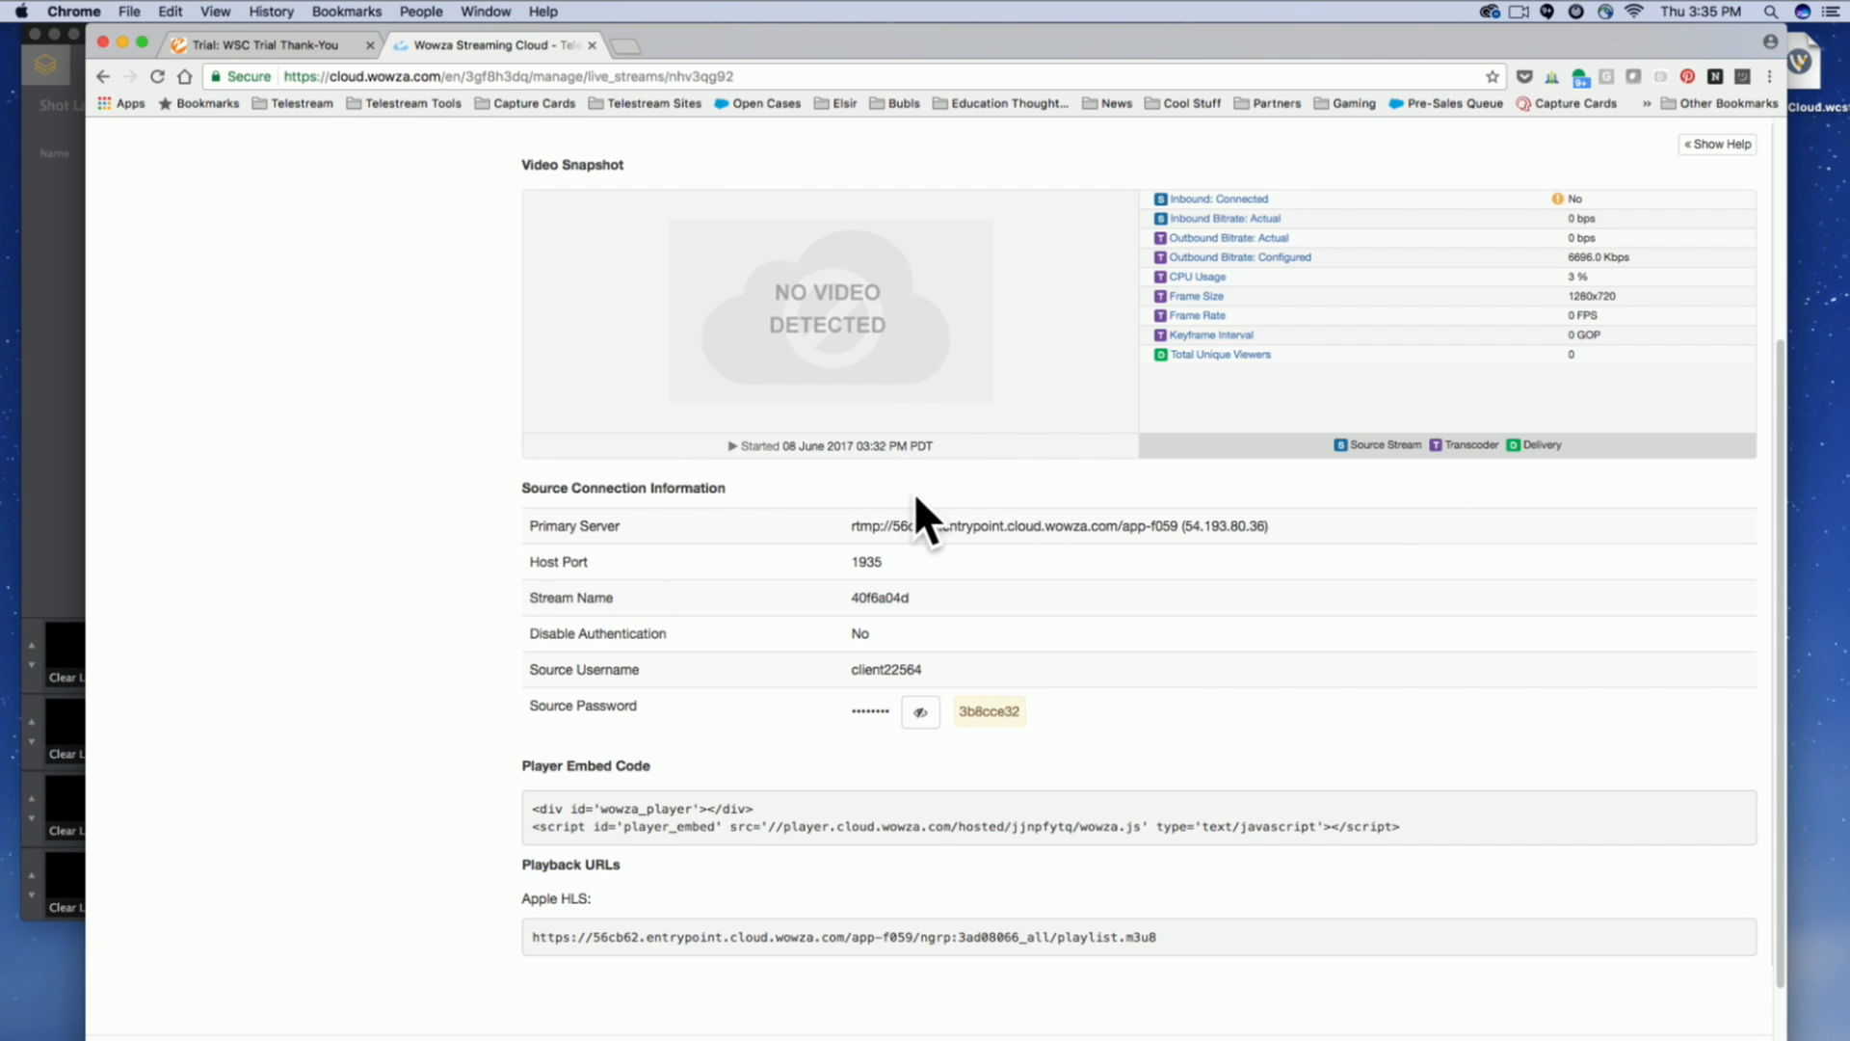
scroll(913, 405, "up", 4)
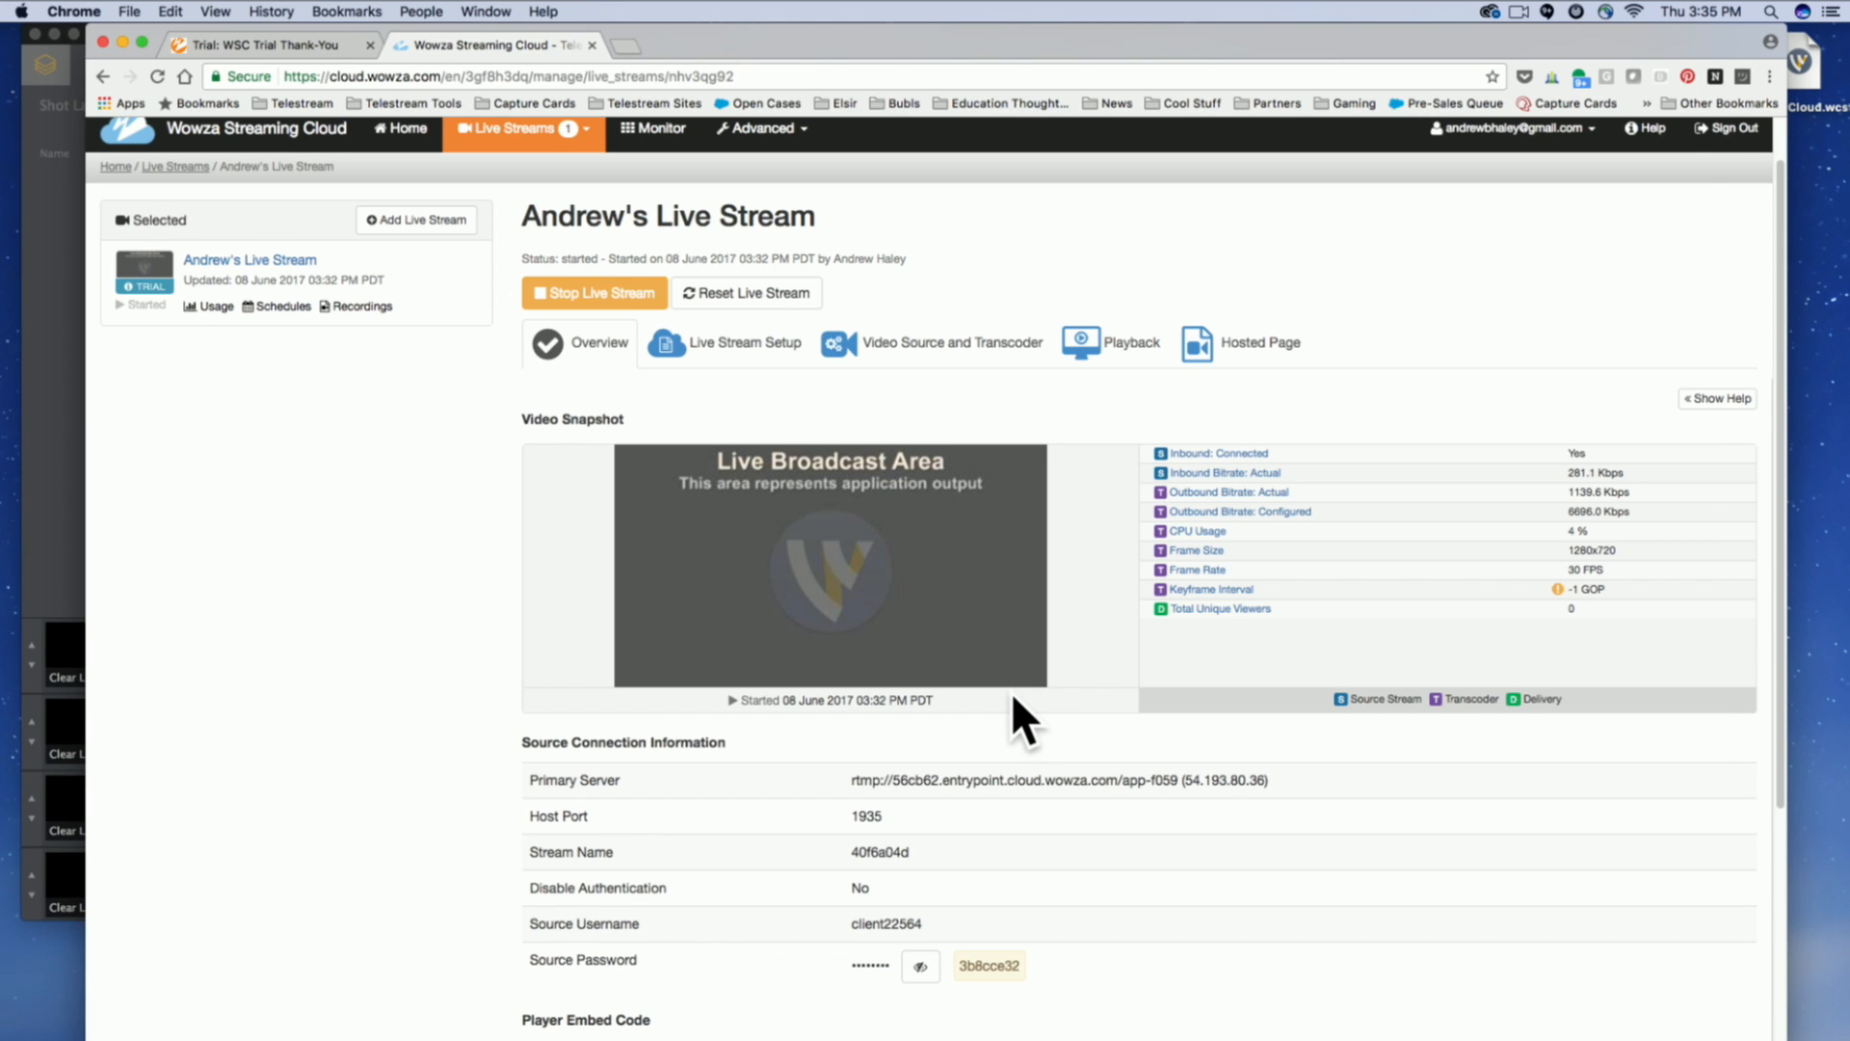
Switch back to Wirecast, add the U-TAP HDMI Video capture device to the new shot and choose its Y'CbCr 4:2:2 video setting.
key("super+Tab")
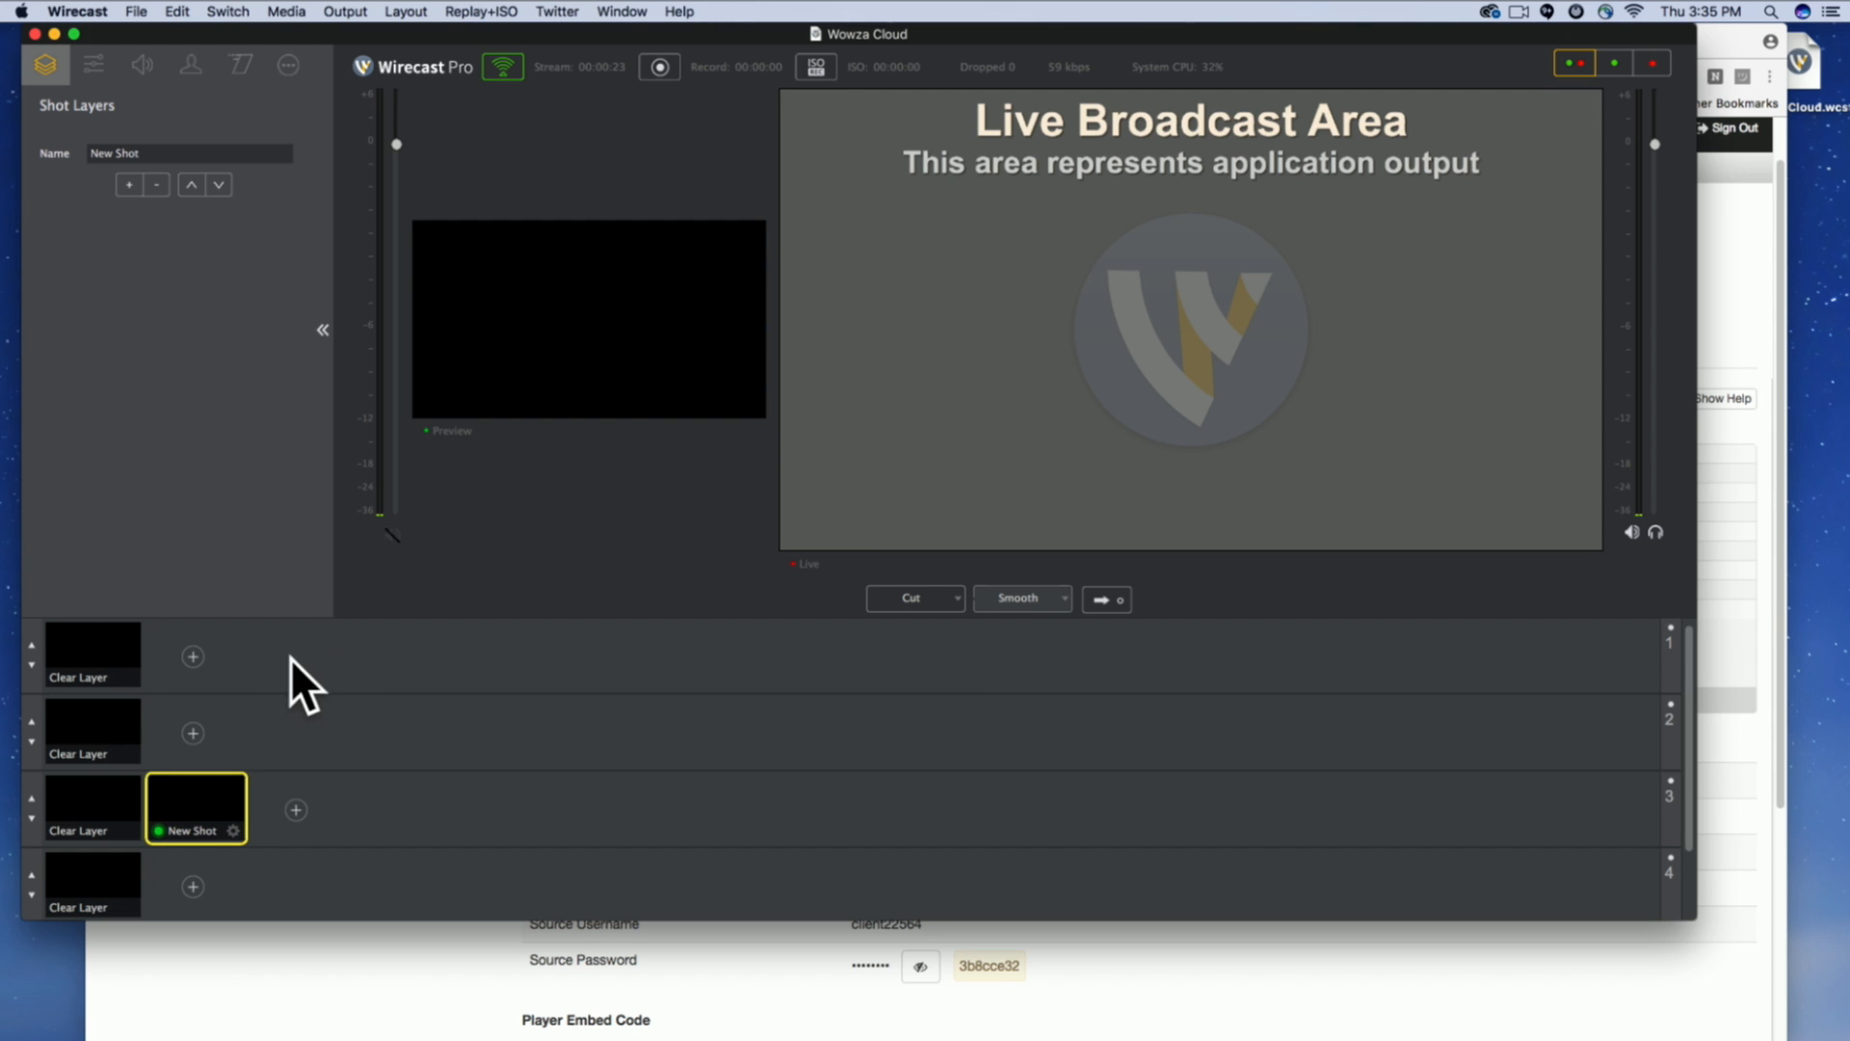
left_click(132, 184)
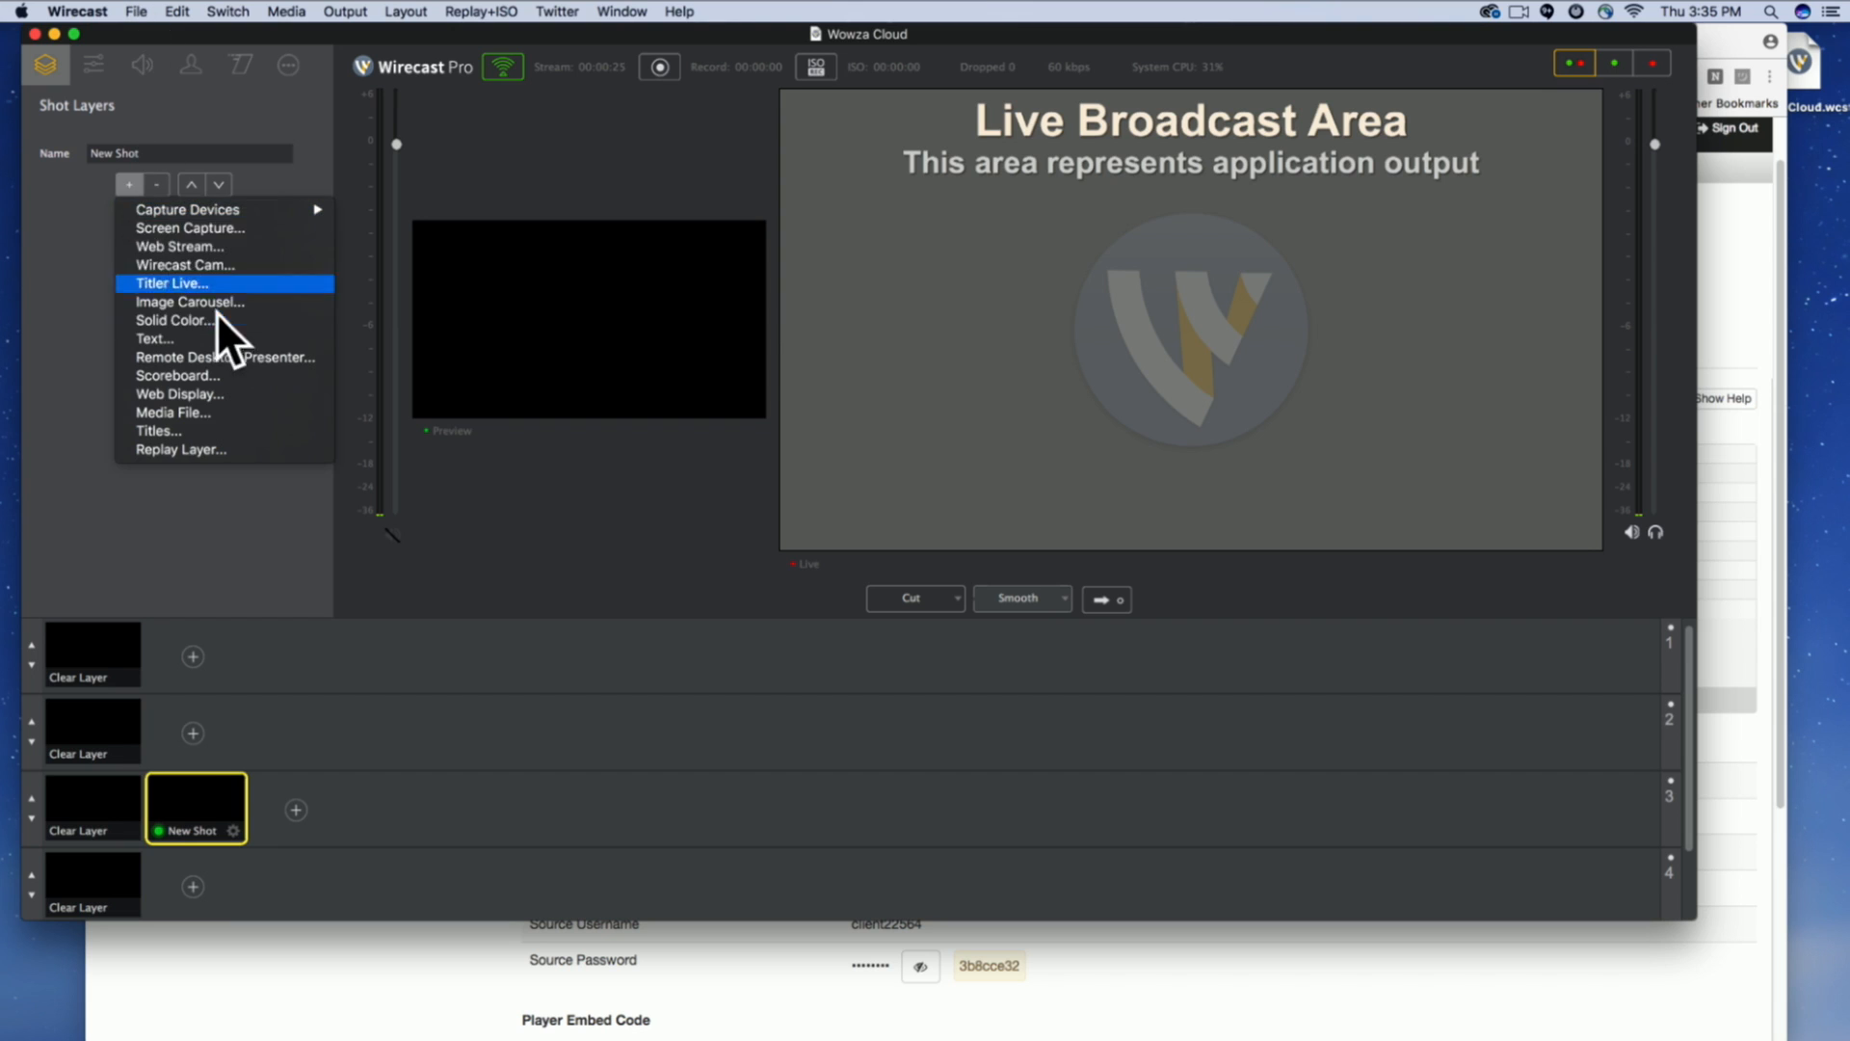
mouse_move(227, 210)
left_click(499, 269)
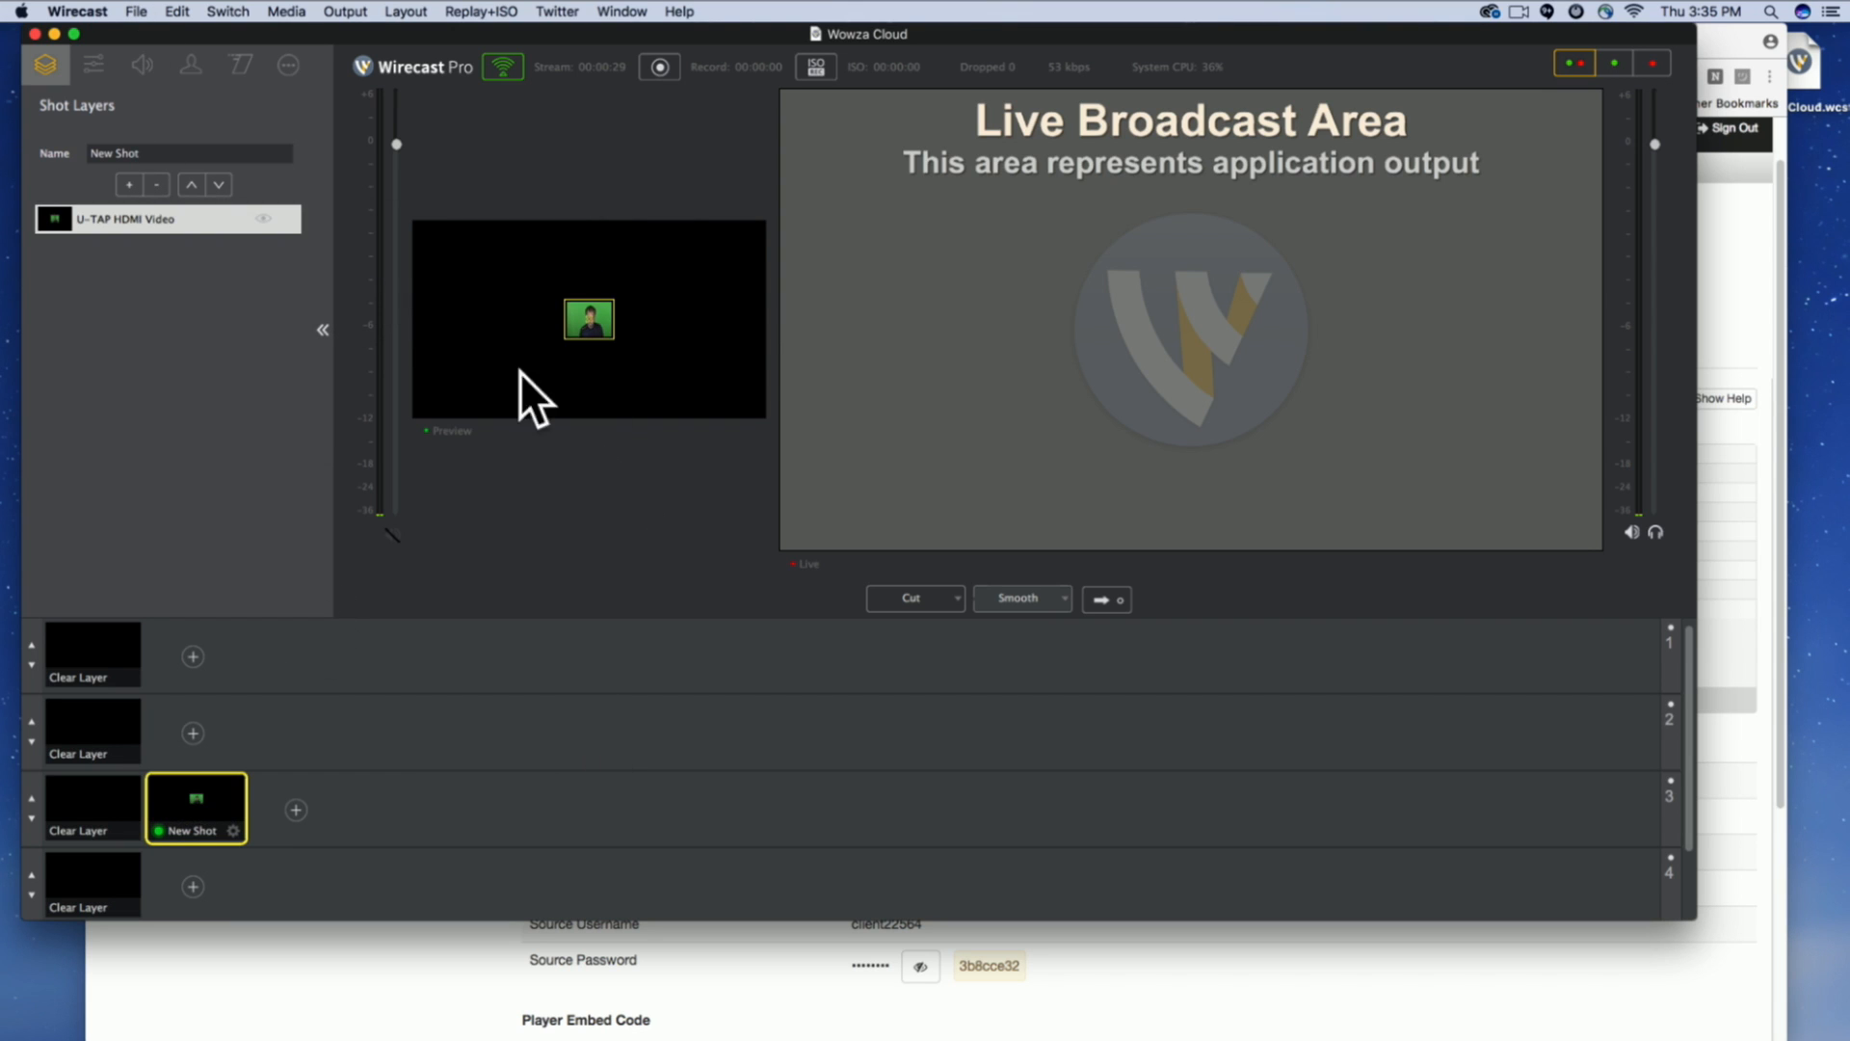
left_click(287, 65)
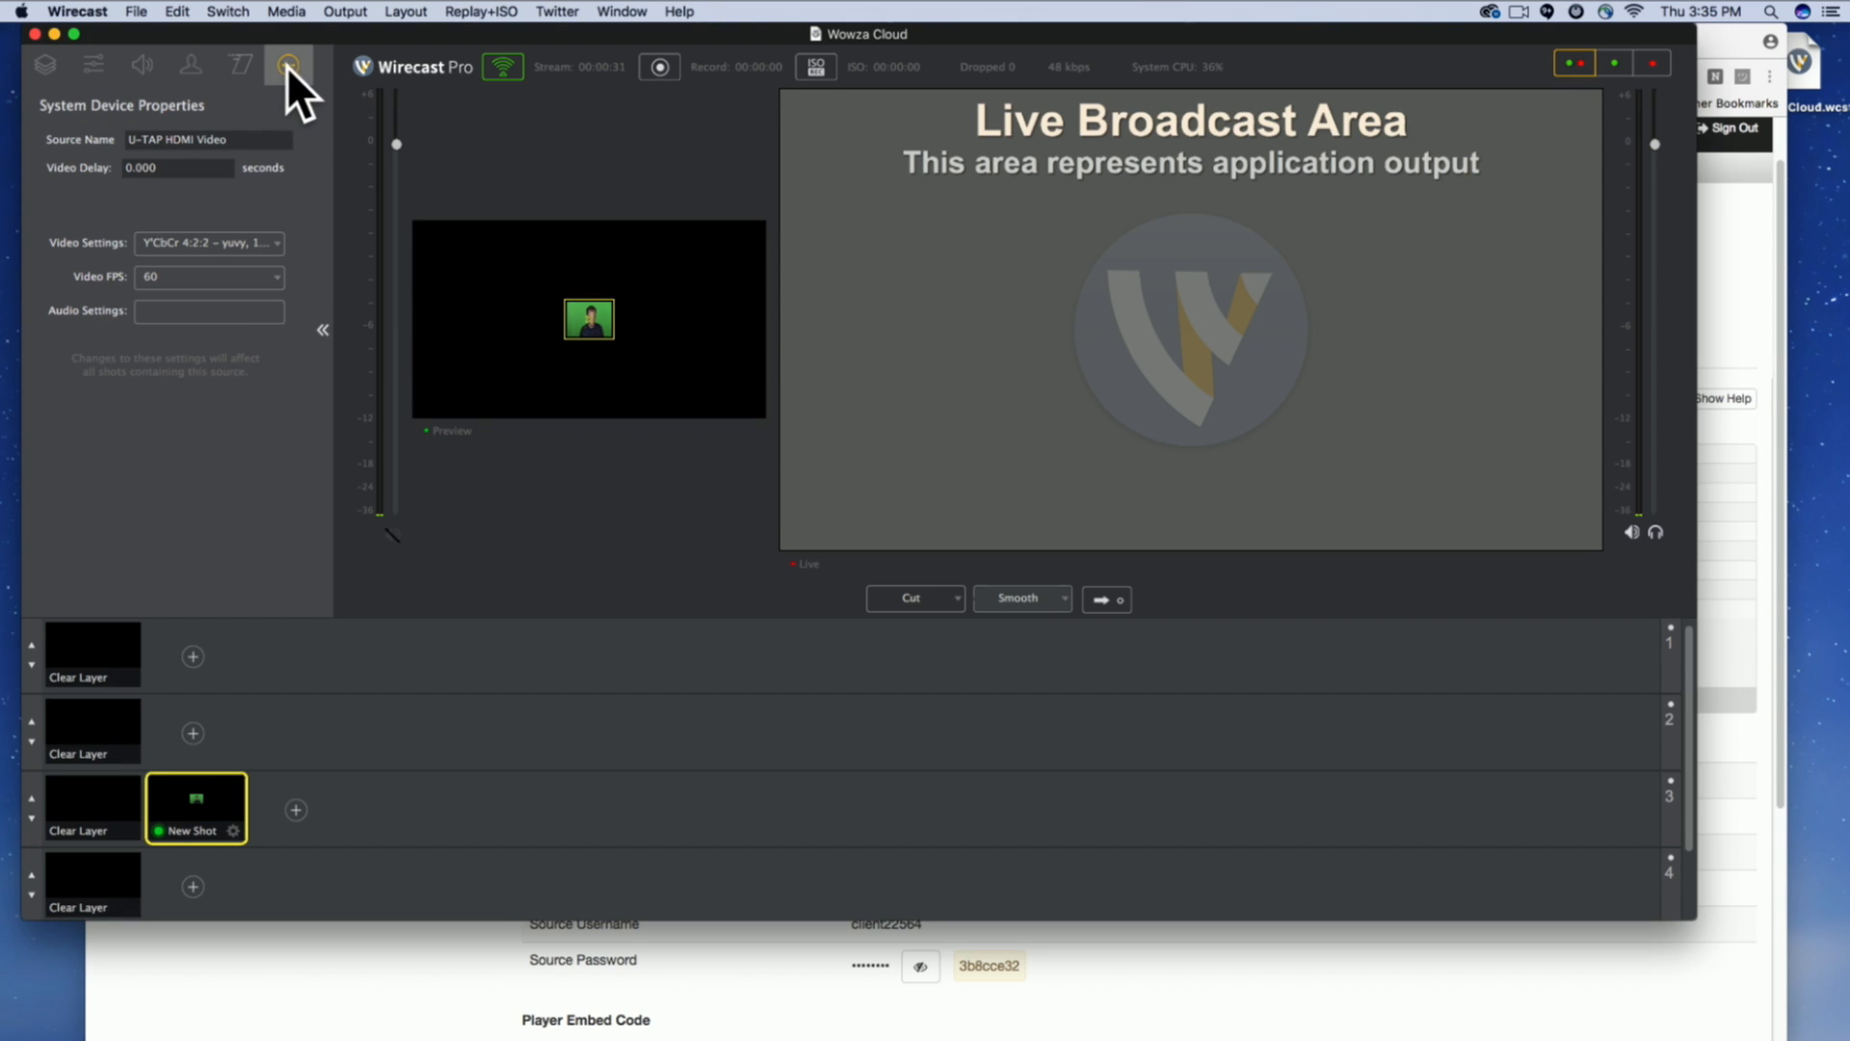
left_click(214, 242)
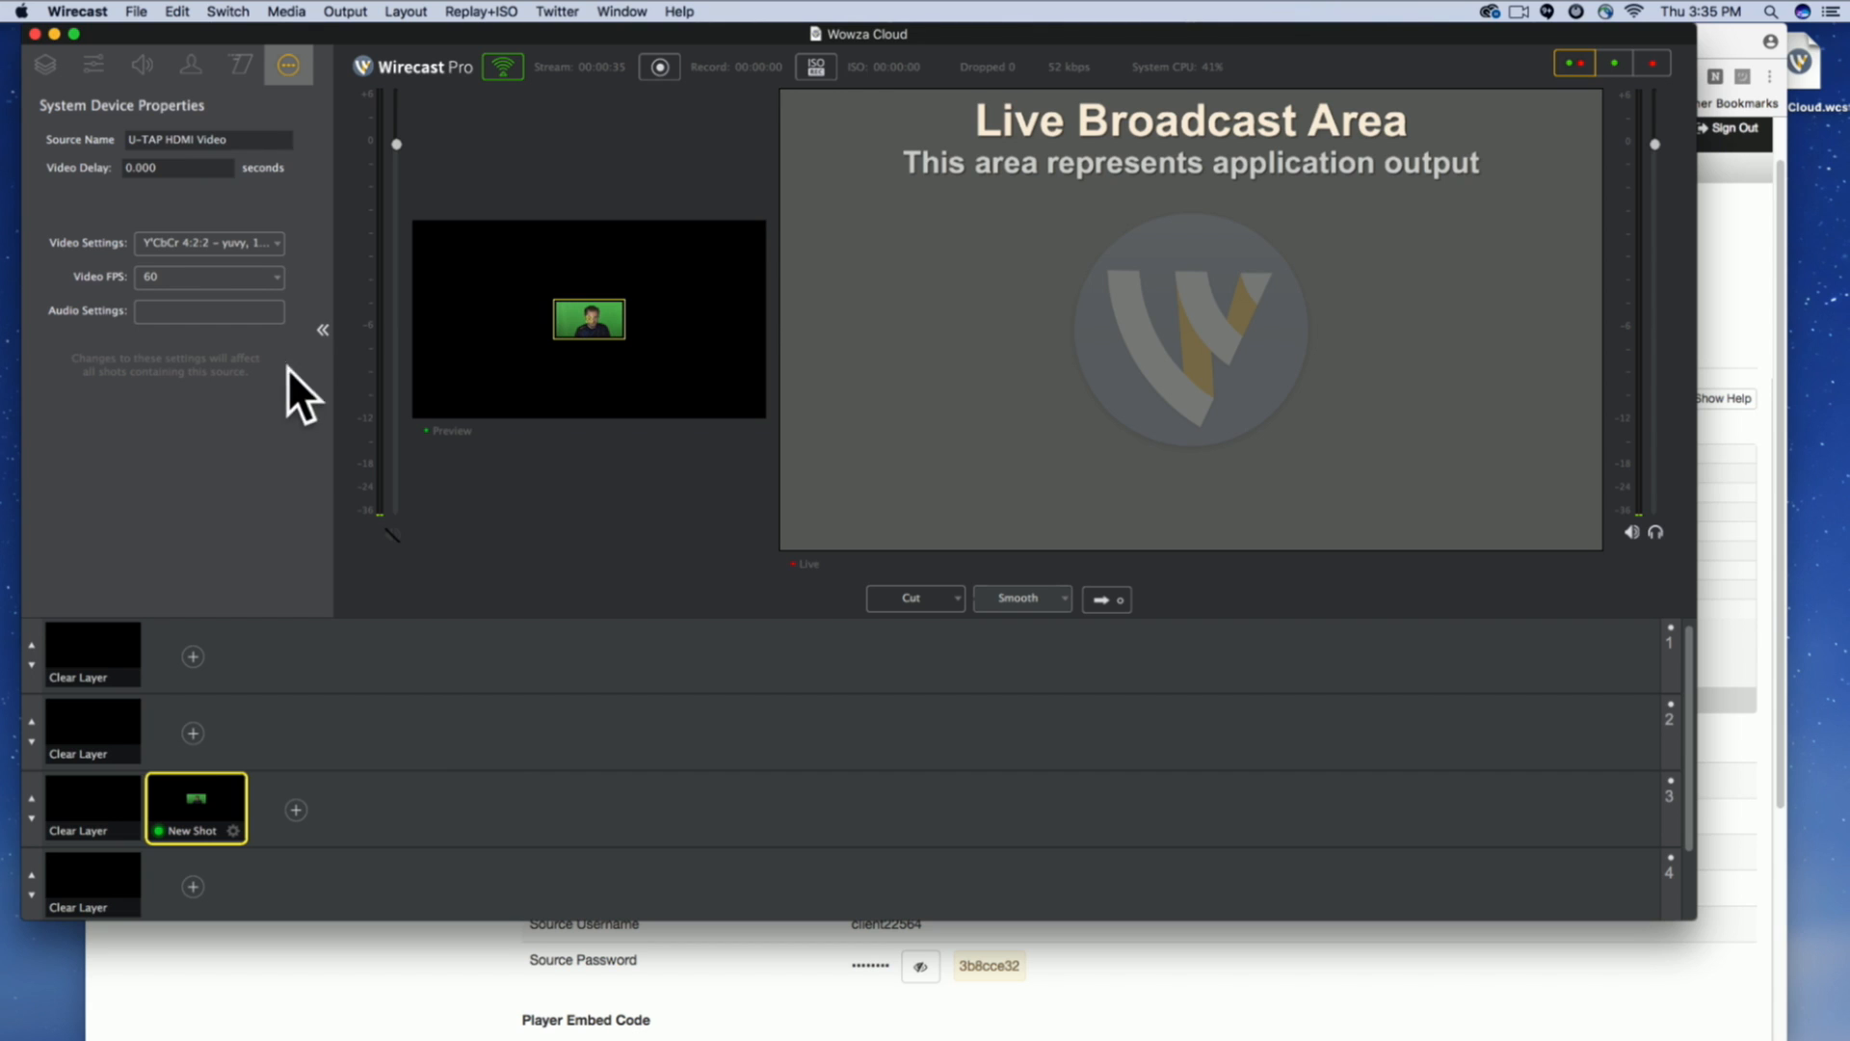
Scale the camera source to fit the frame and take the shot live.
left_click(94, 65)
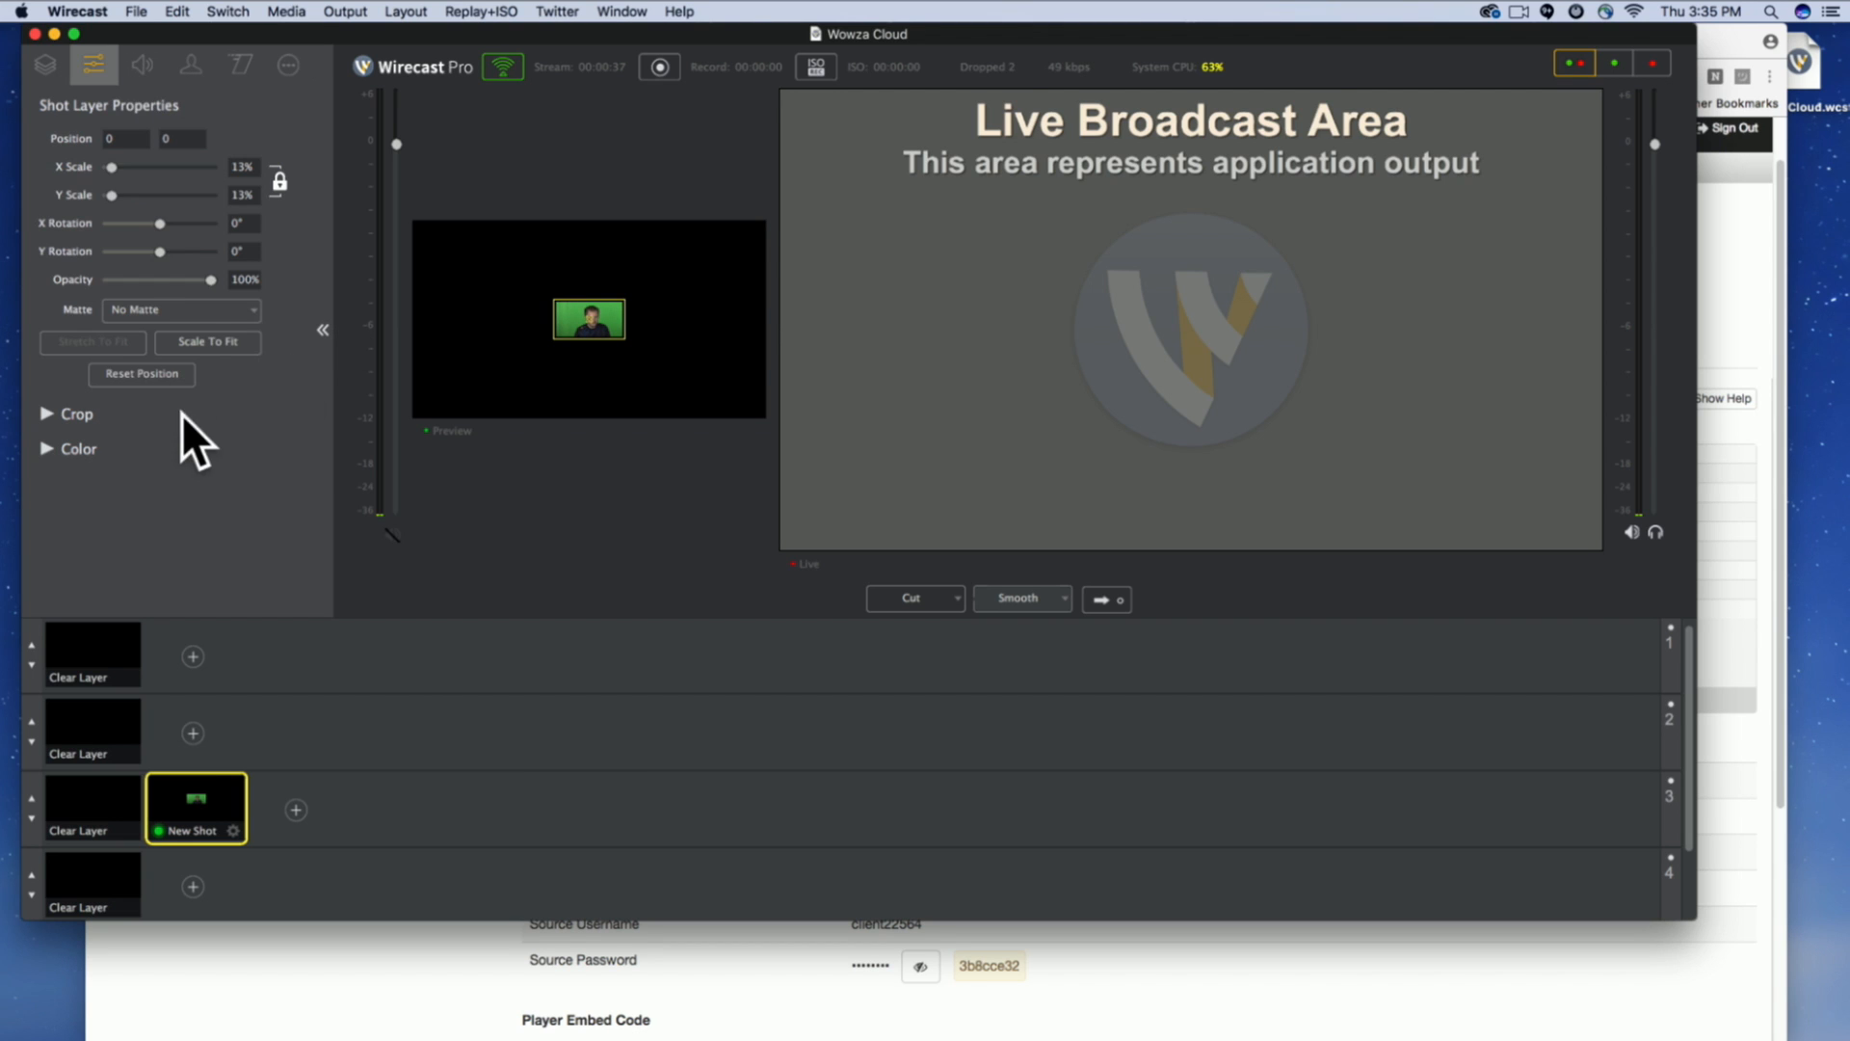
left_click(205, 345)
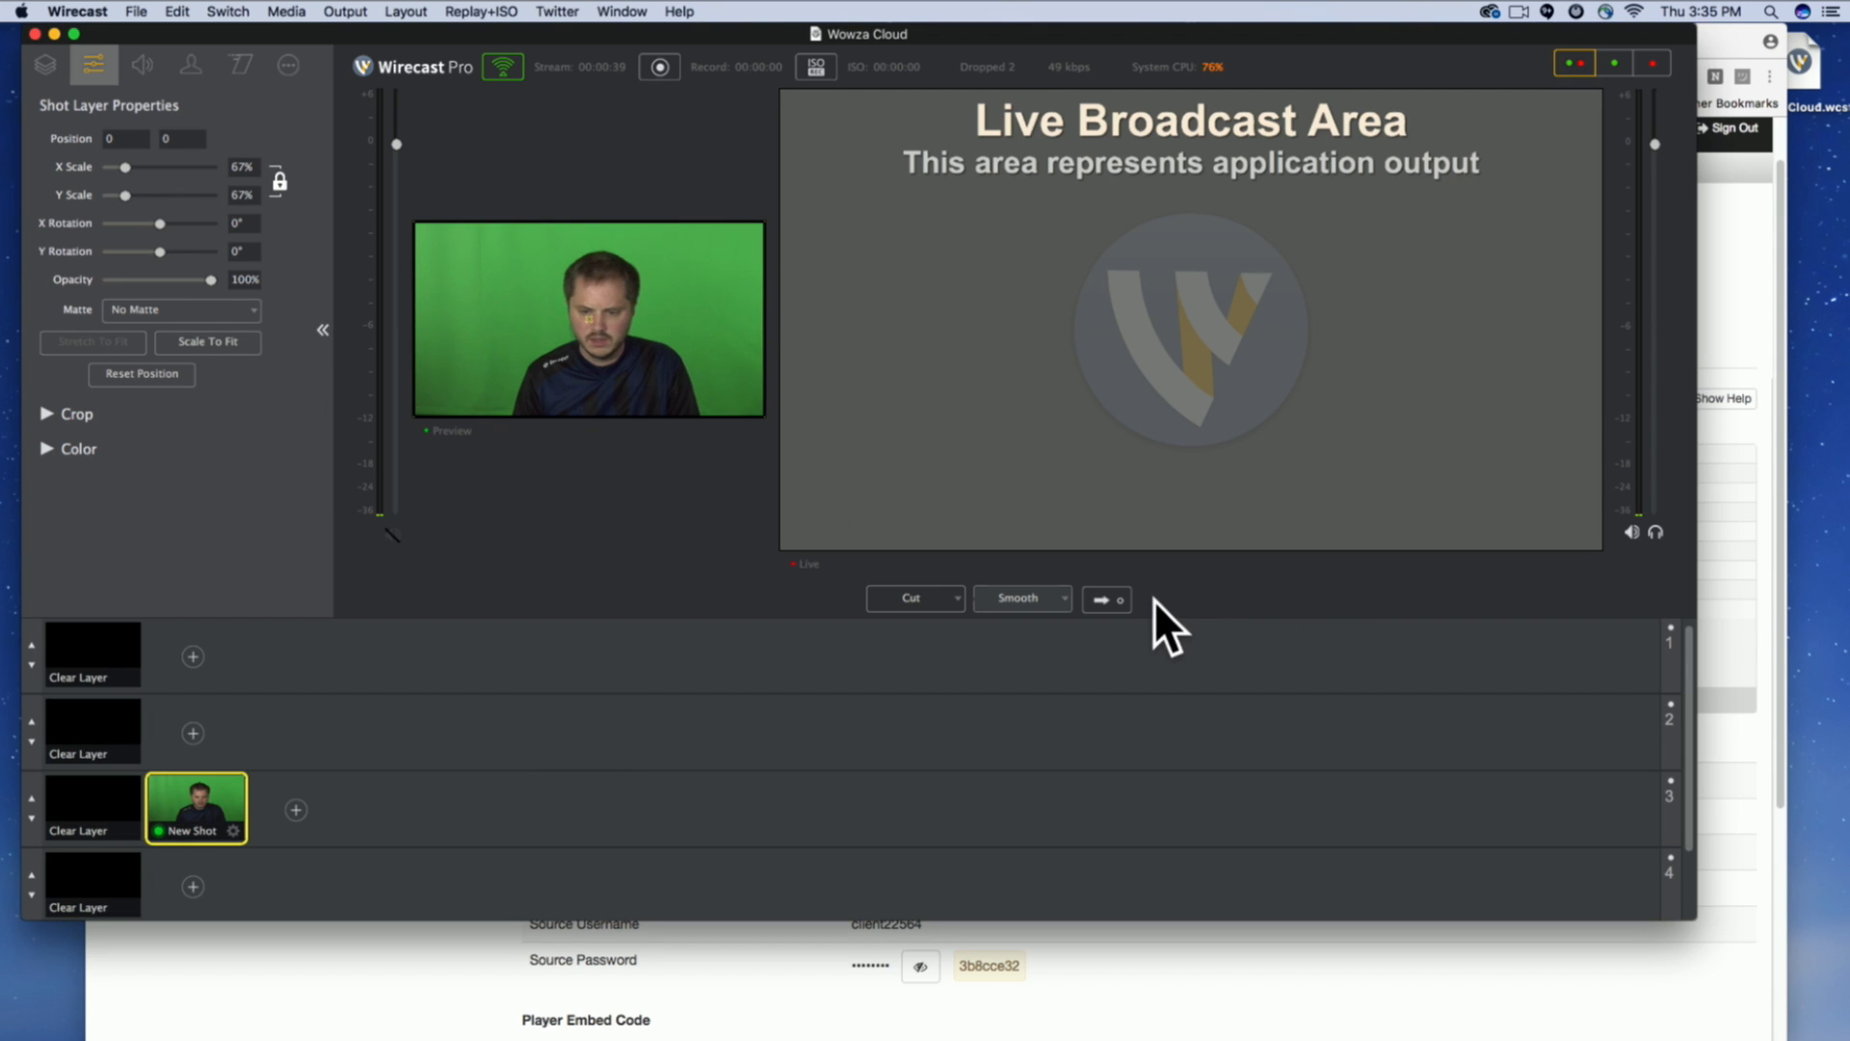
left_click(1105, 597)
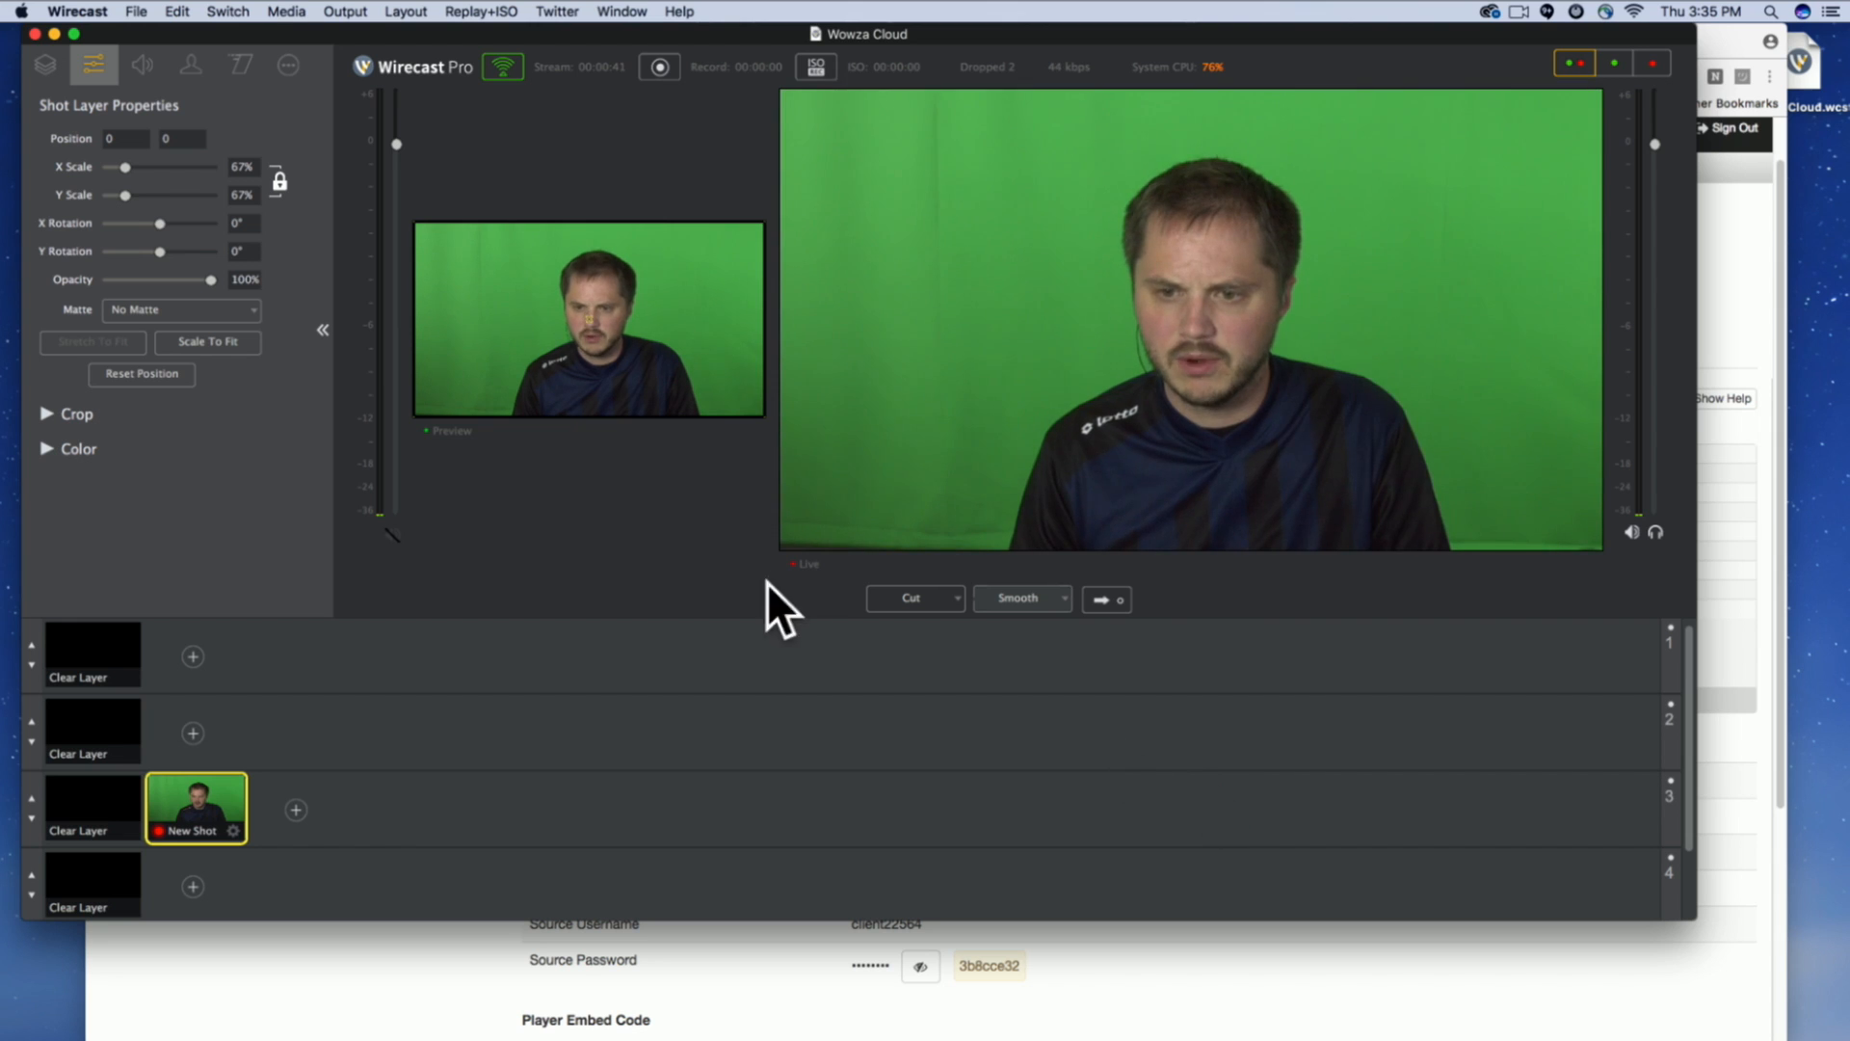
Check the stream statistics on the Wowza page, return to Wirecast's output settings and view the details of the output's encoding preset.
key("super+Tab")
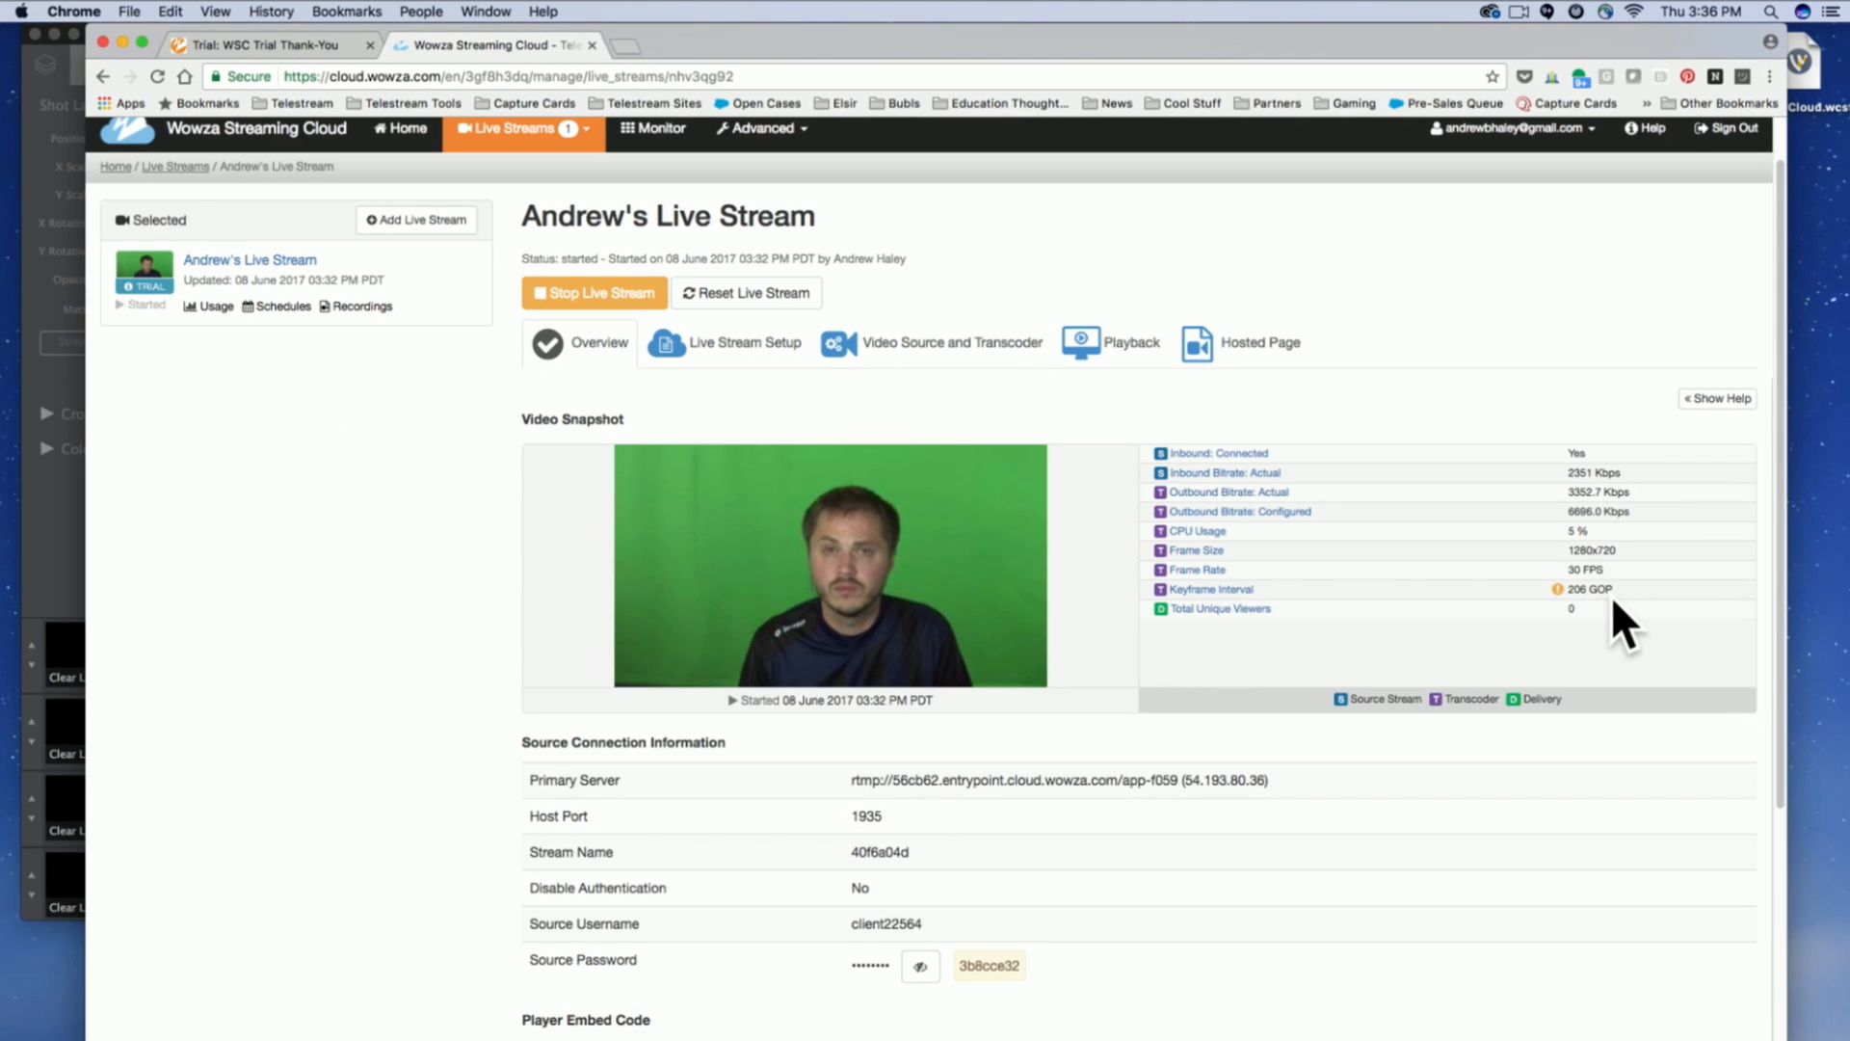
key("super+Tab")
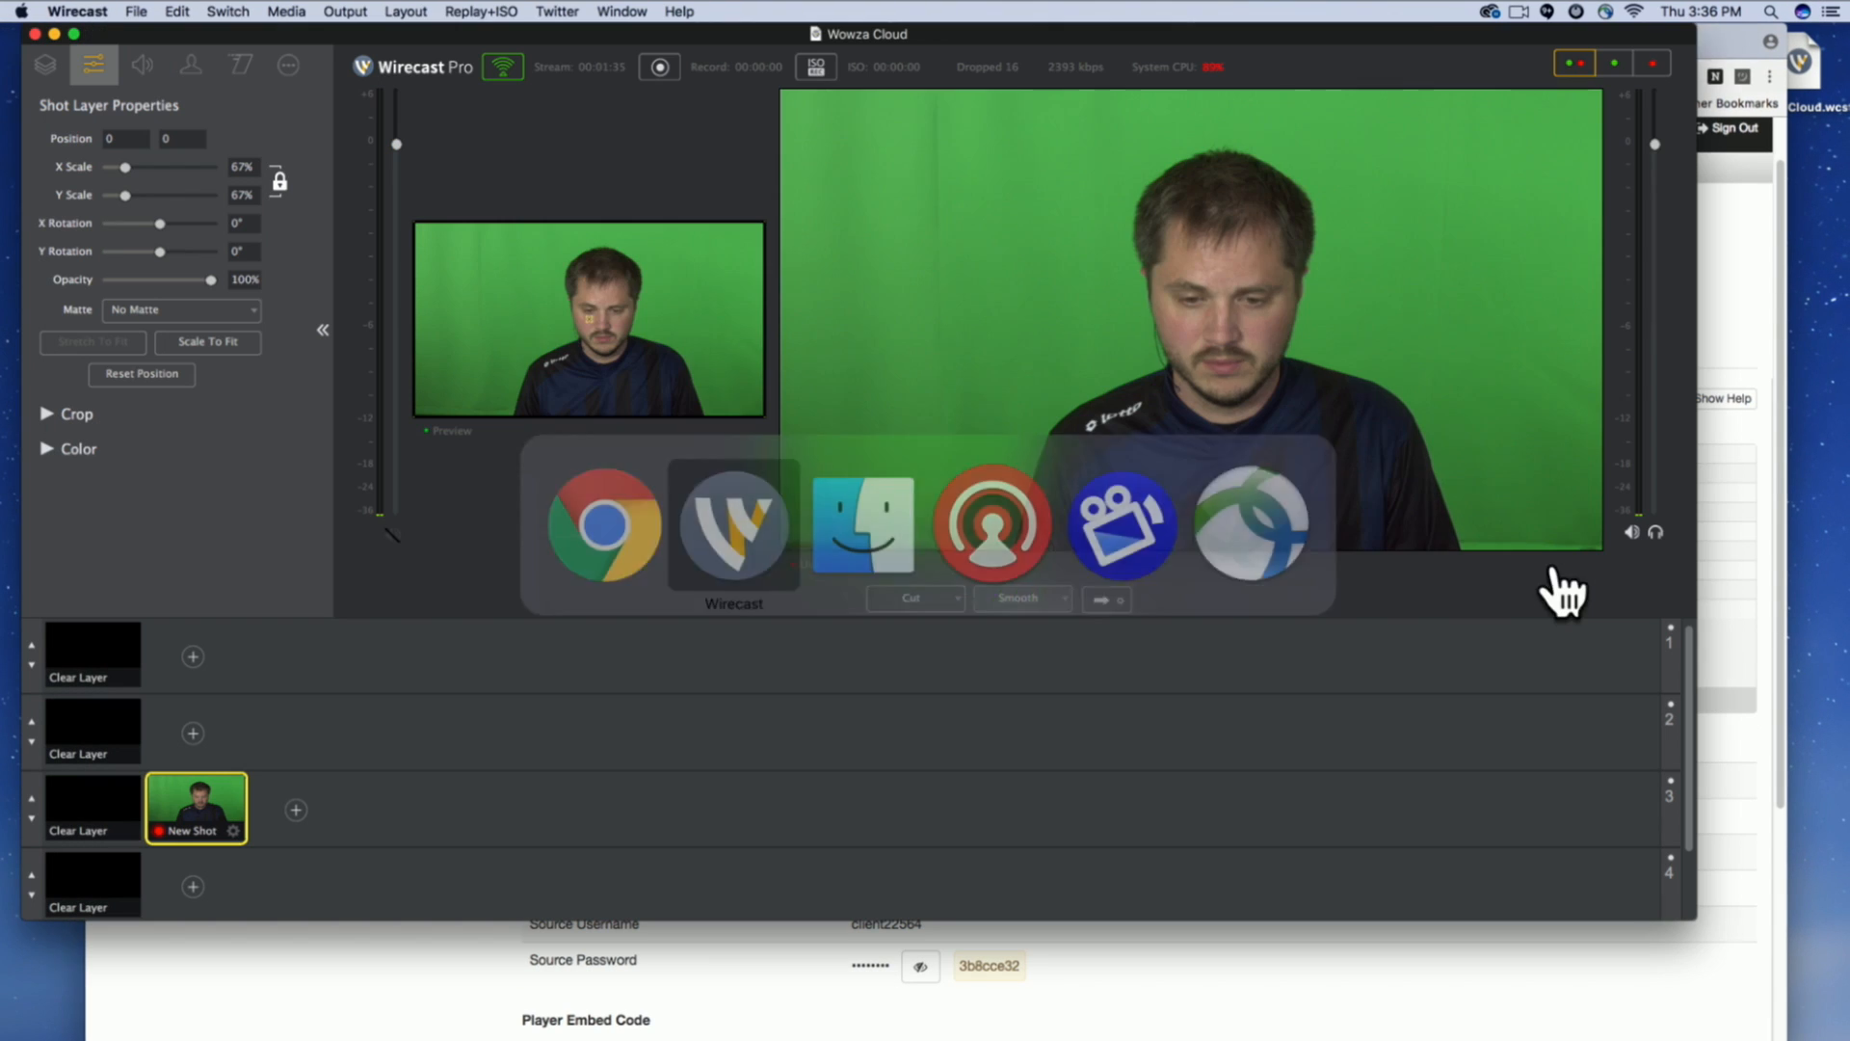
left_click(345, 11)
left_click(380, 36)
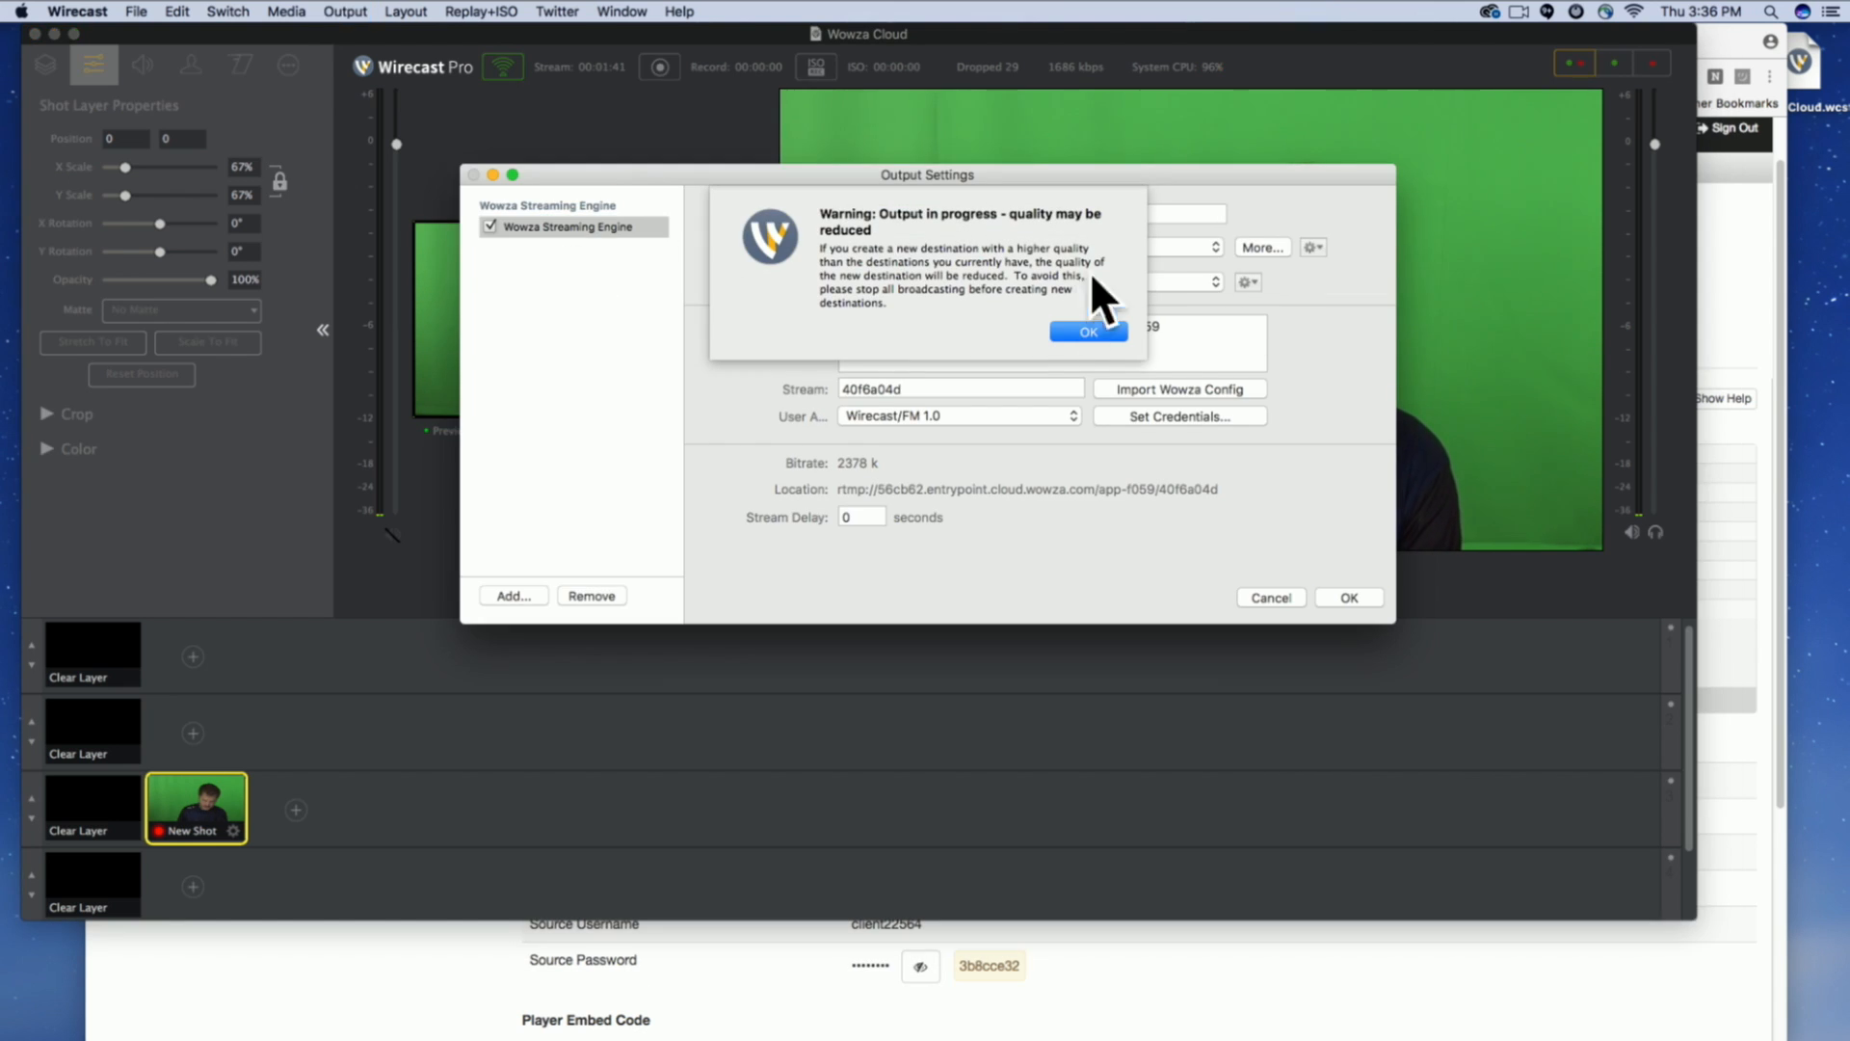
left_click(1079, 332)
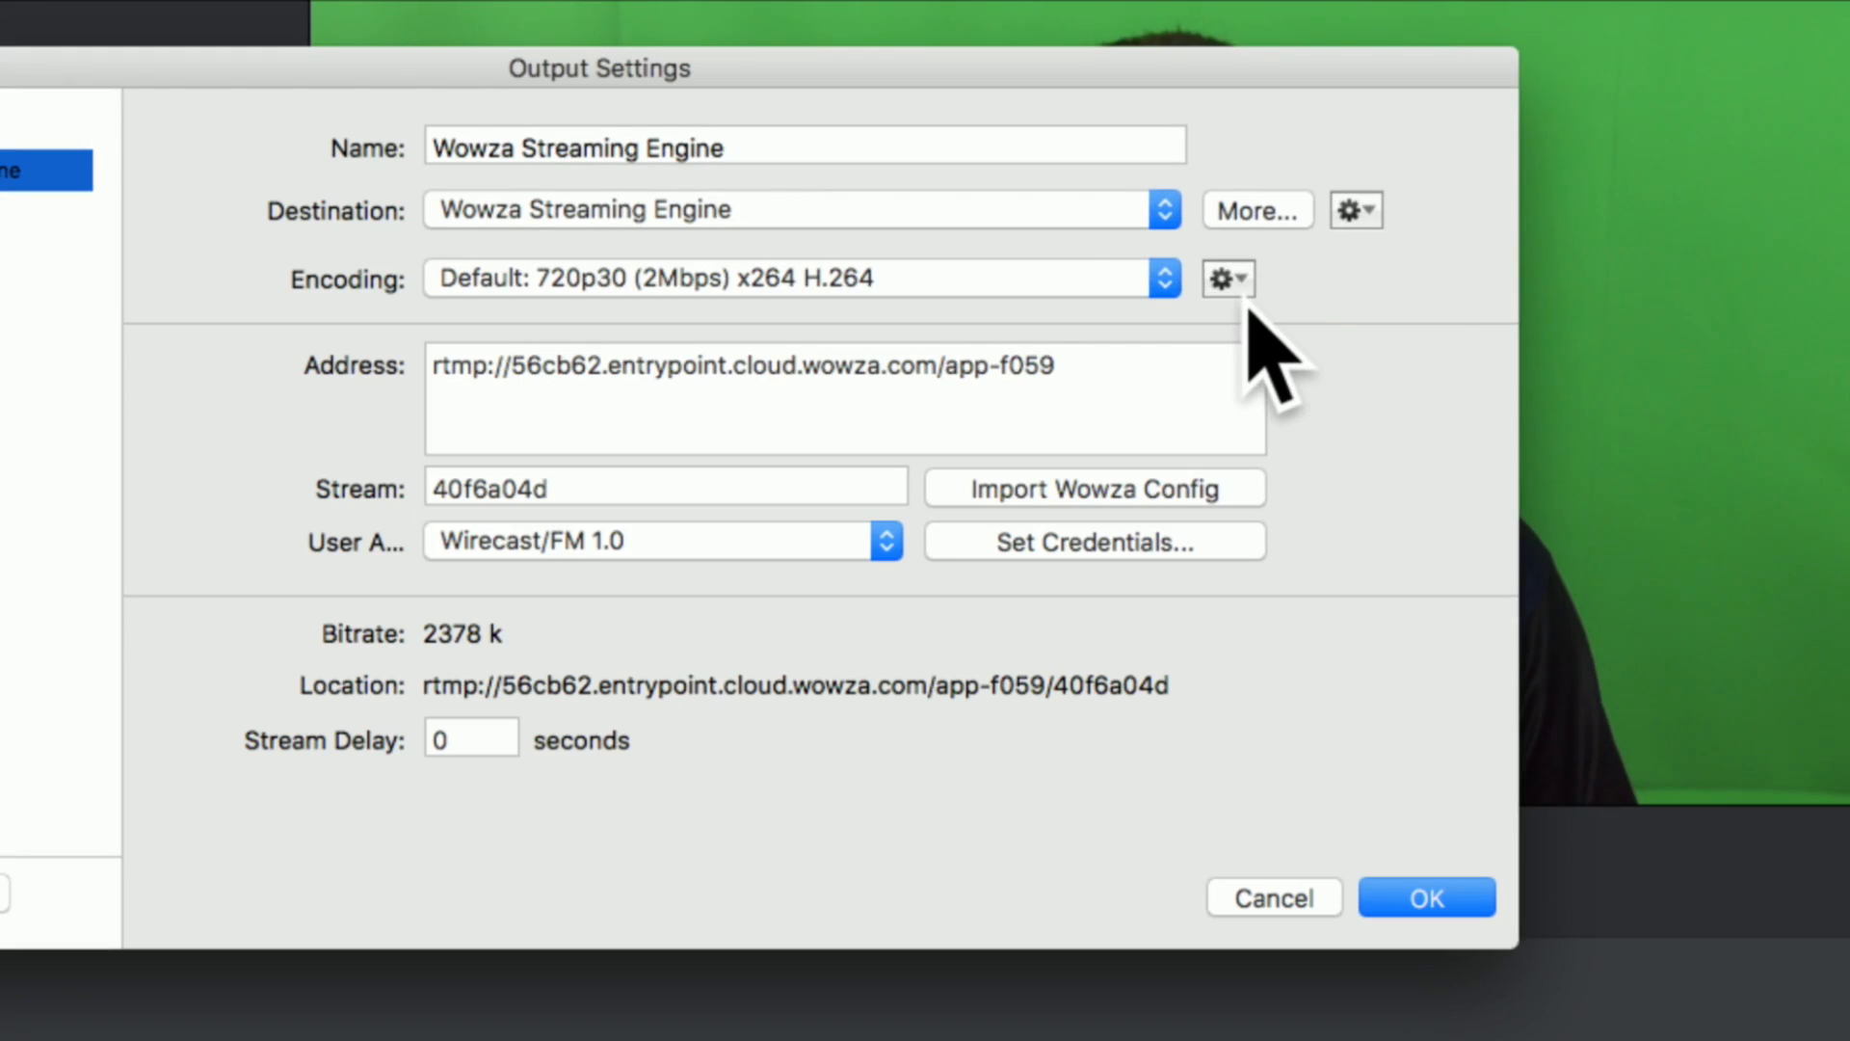
left_click(1248, 281)
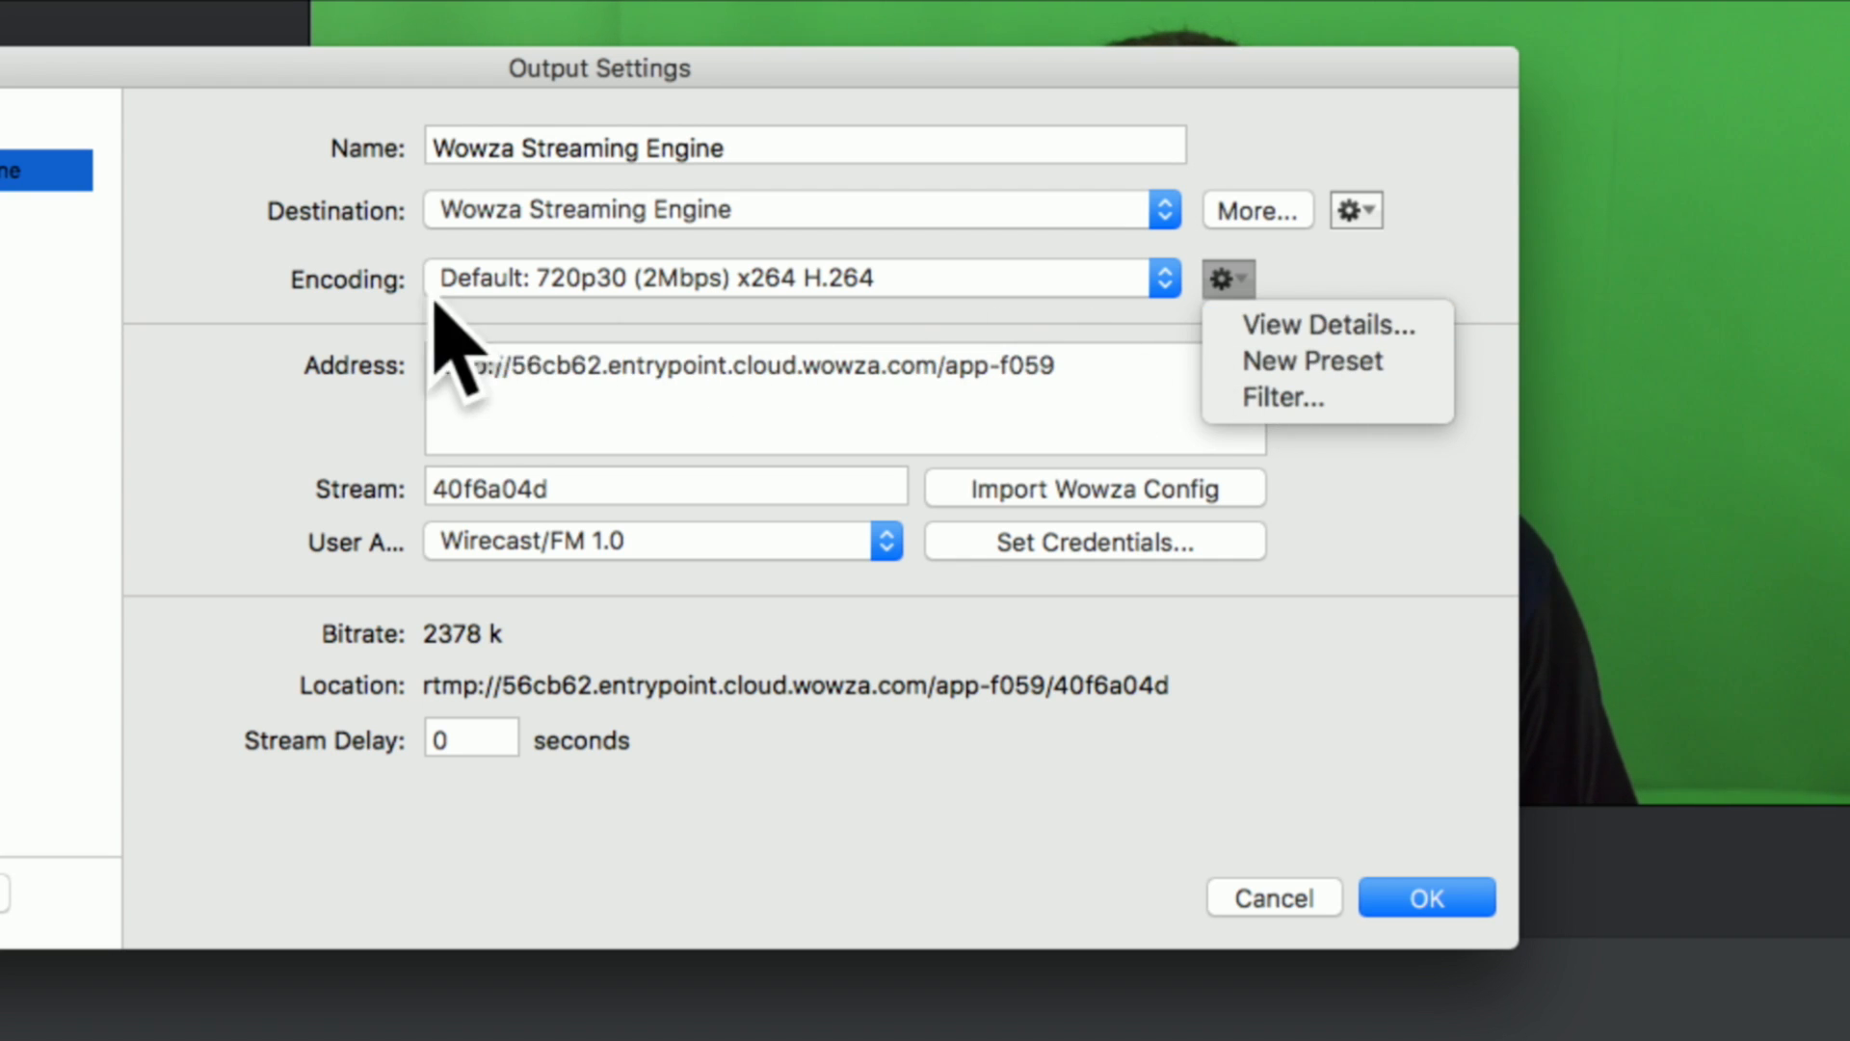
left_click(1330, 328)
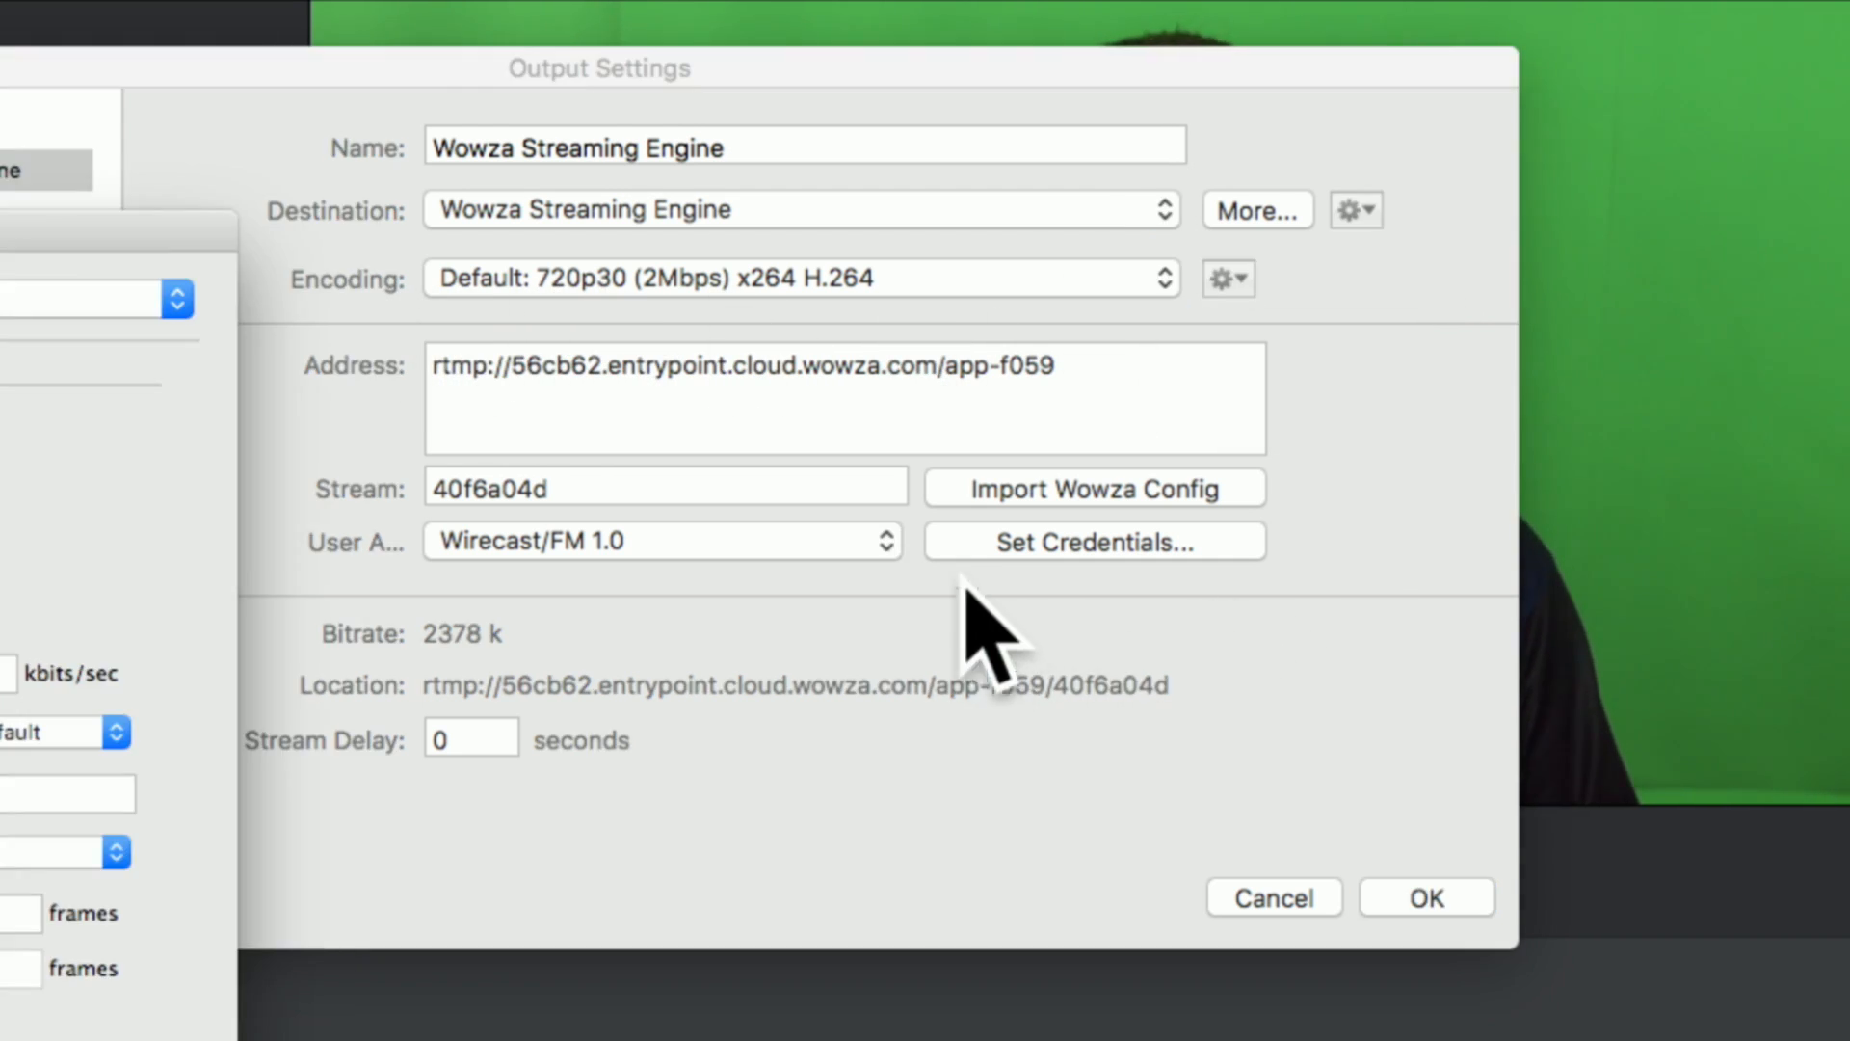
left_click_drag(91, 227, 1343, 87)
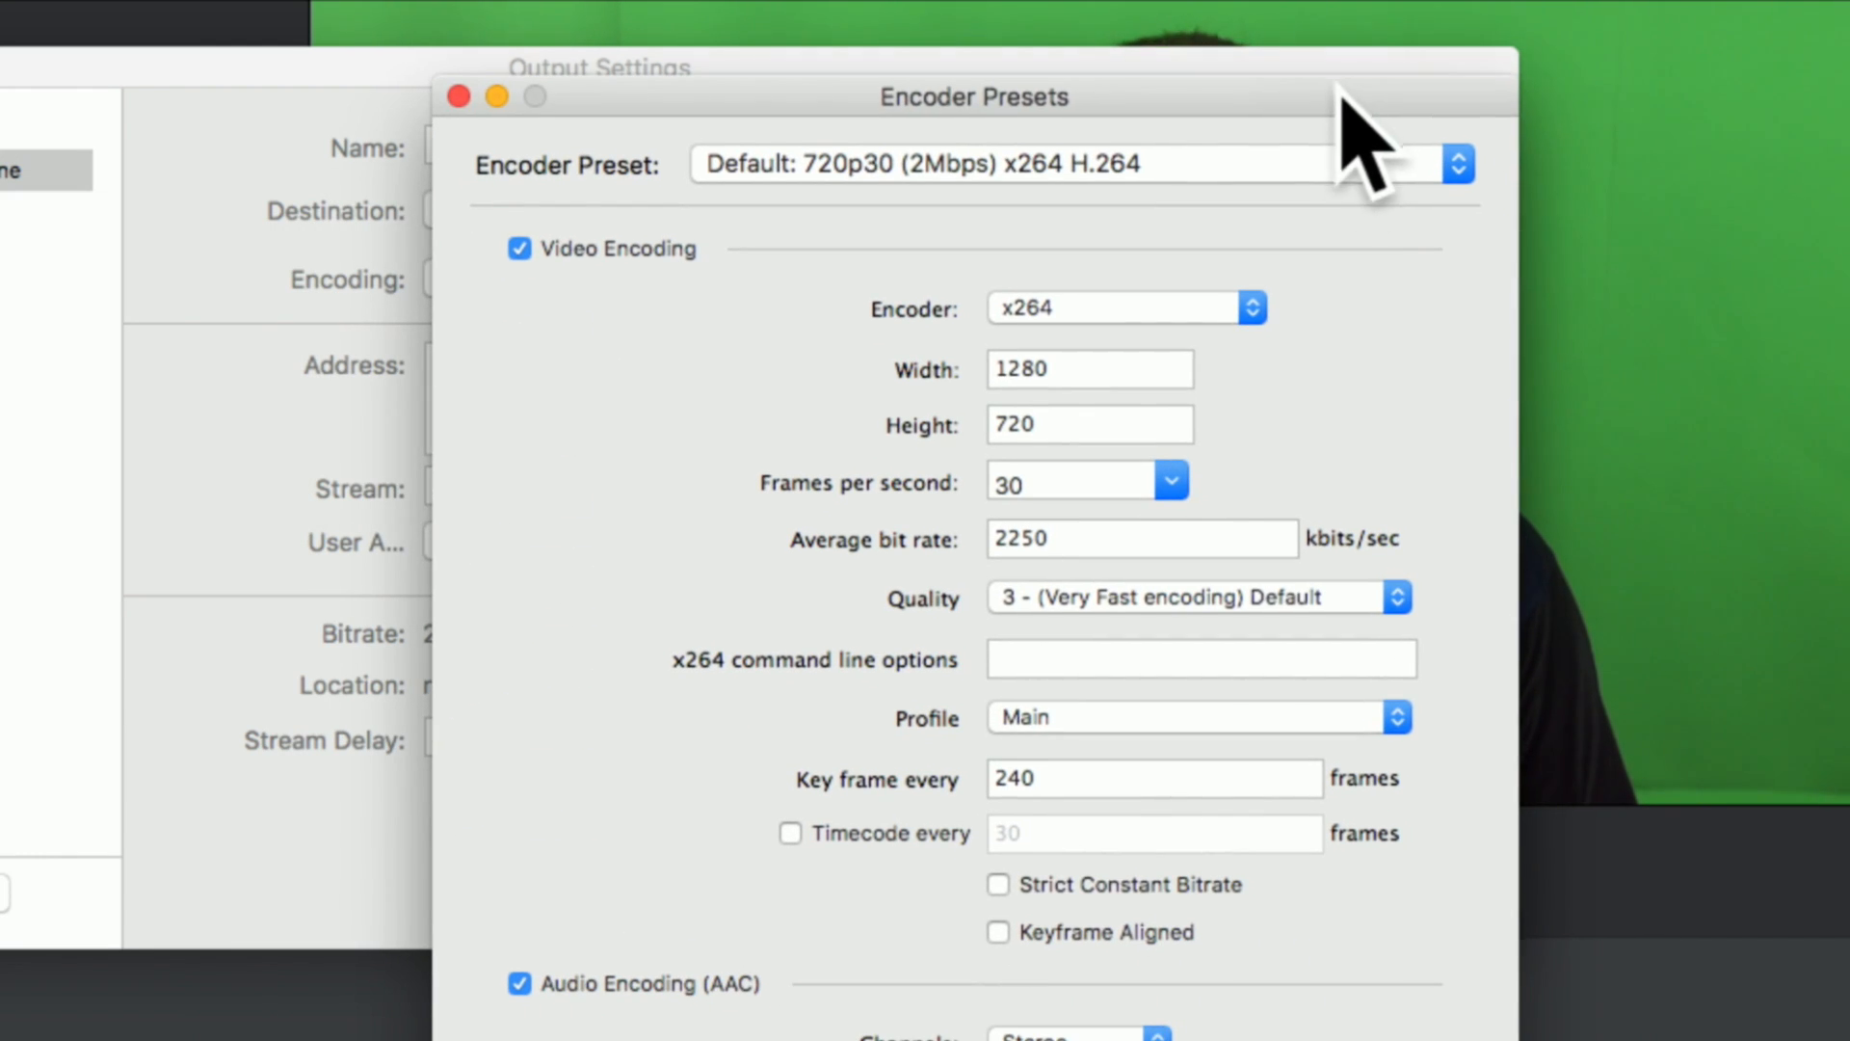
Examine the preset's key frame interval and audio settings, close the preset details and cancel the output settings.
left_click_drag(1205, 777, 1016, 777)
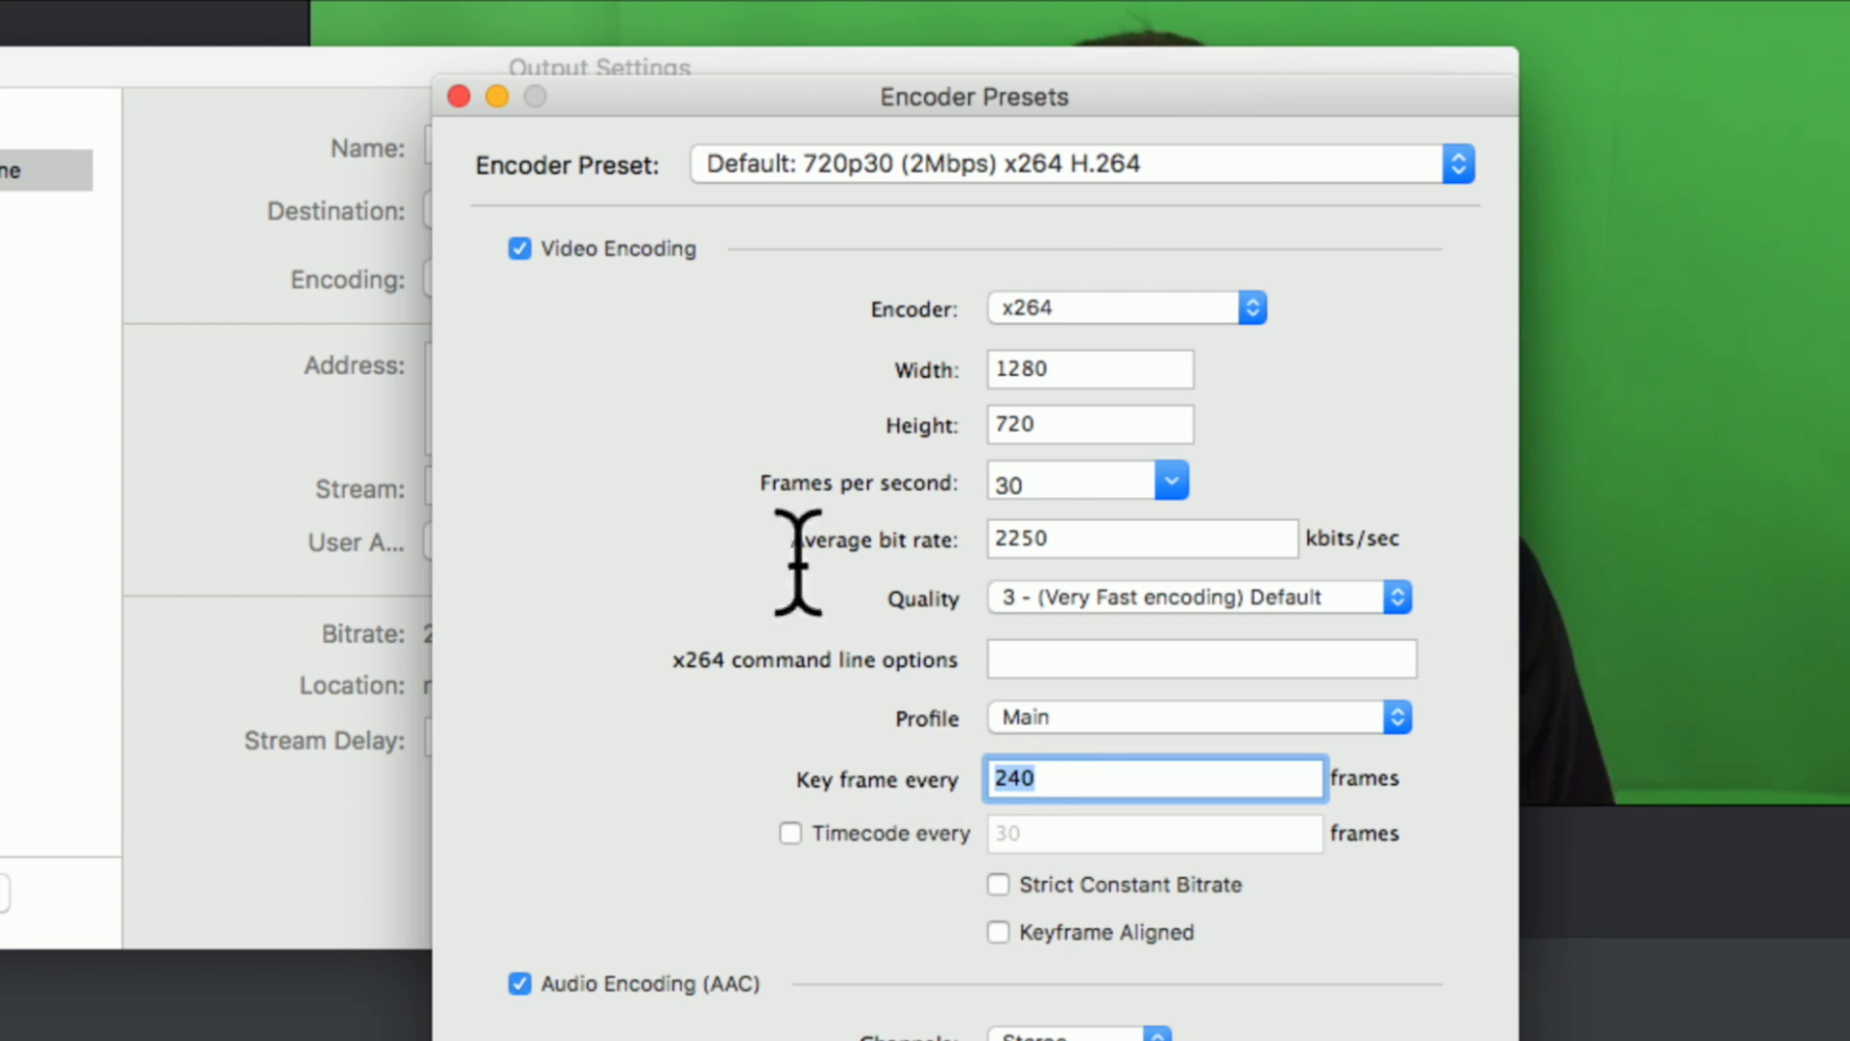
left_click_drag(764, 91, 725, 24)
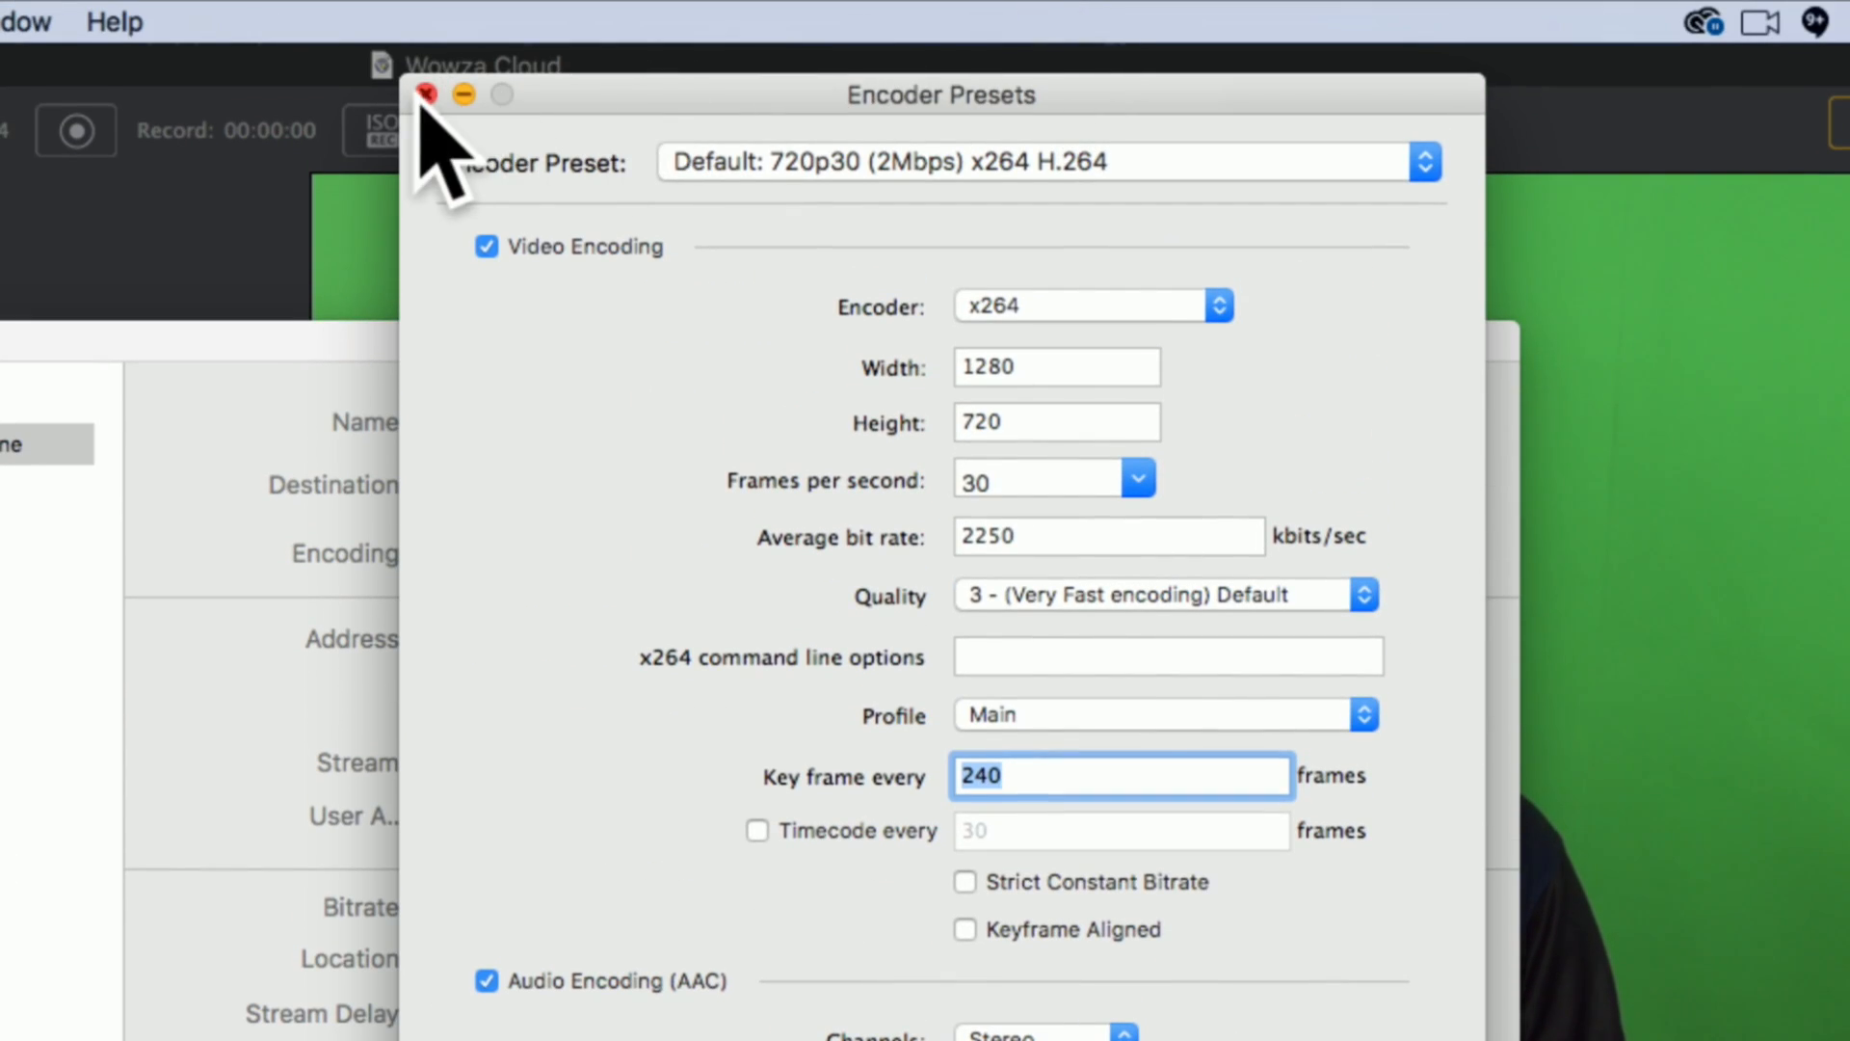
left_click(427, 94)
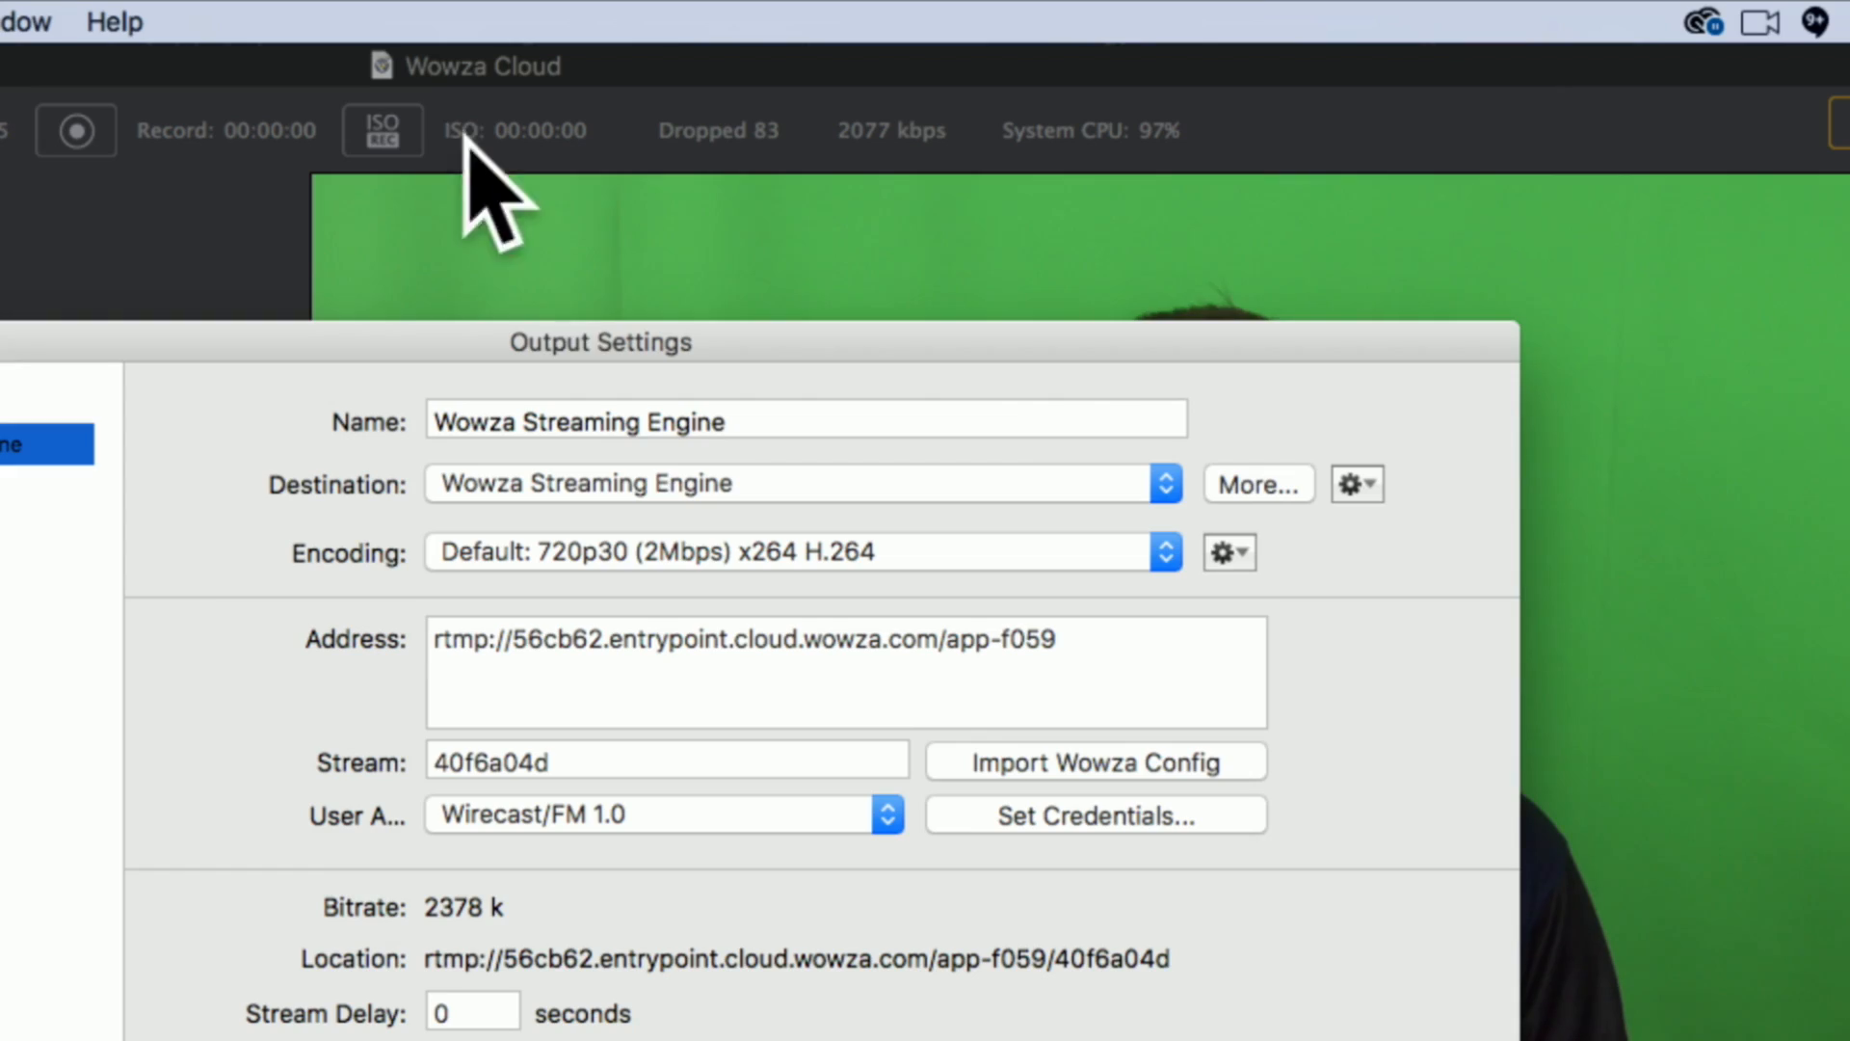
left_click_drag(732, 339, 872, 183)
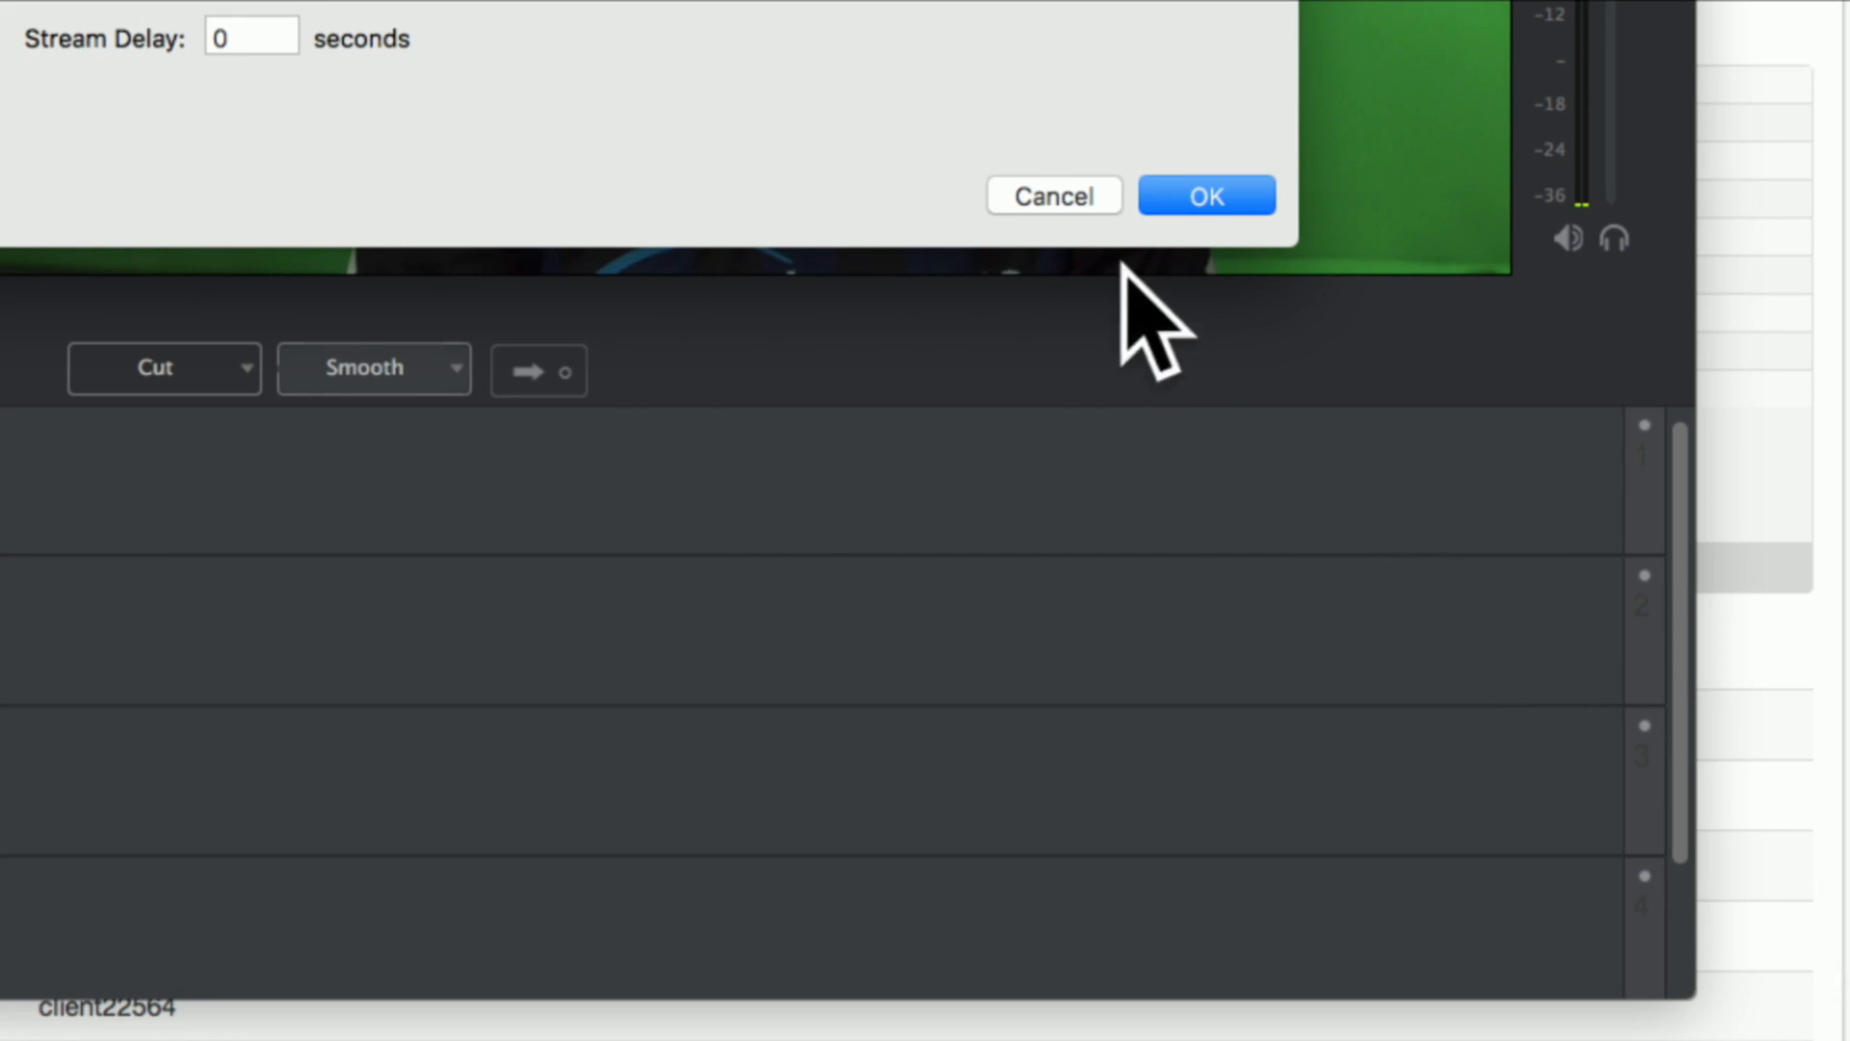
left_click(1468, 999)
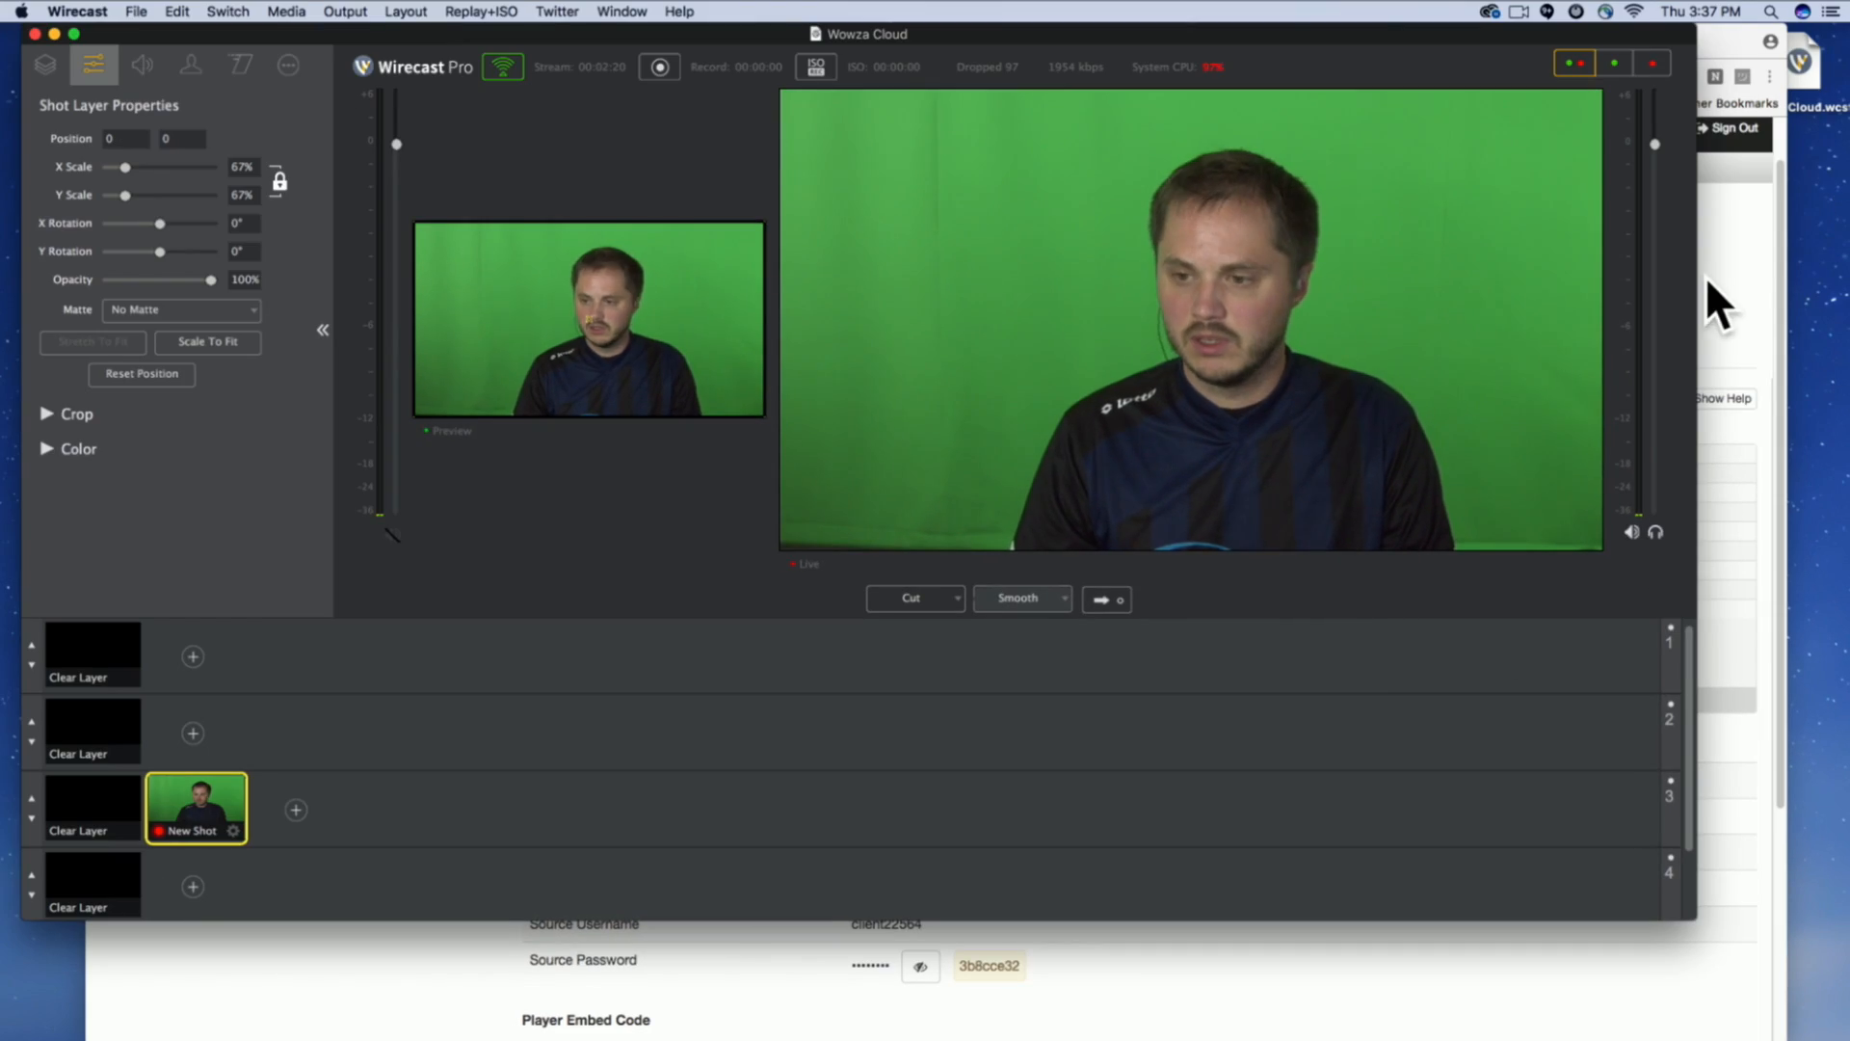
Return to the Wowza page in Chrome, review the stream's snapshot and statistics, and view its Hosted Page details.
left_click(1705, 281)
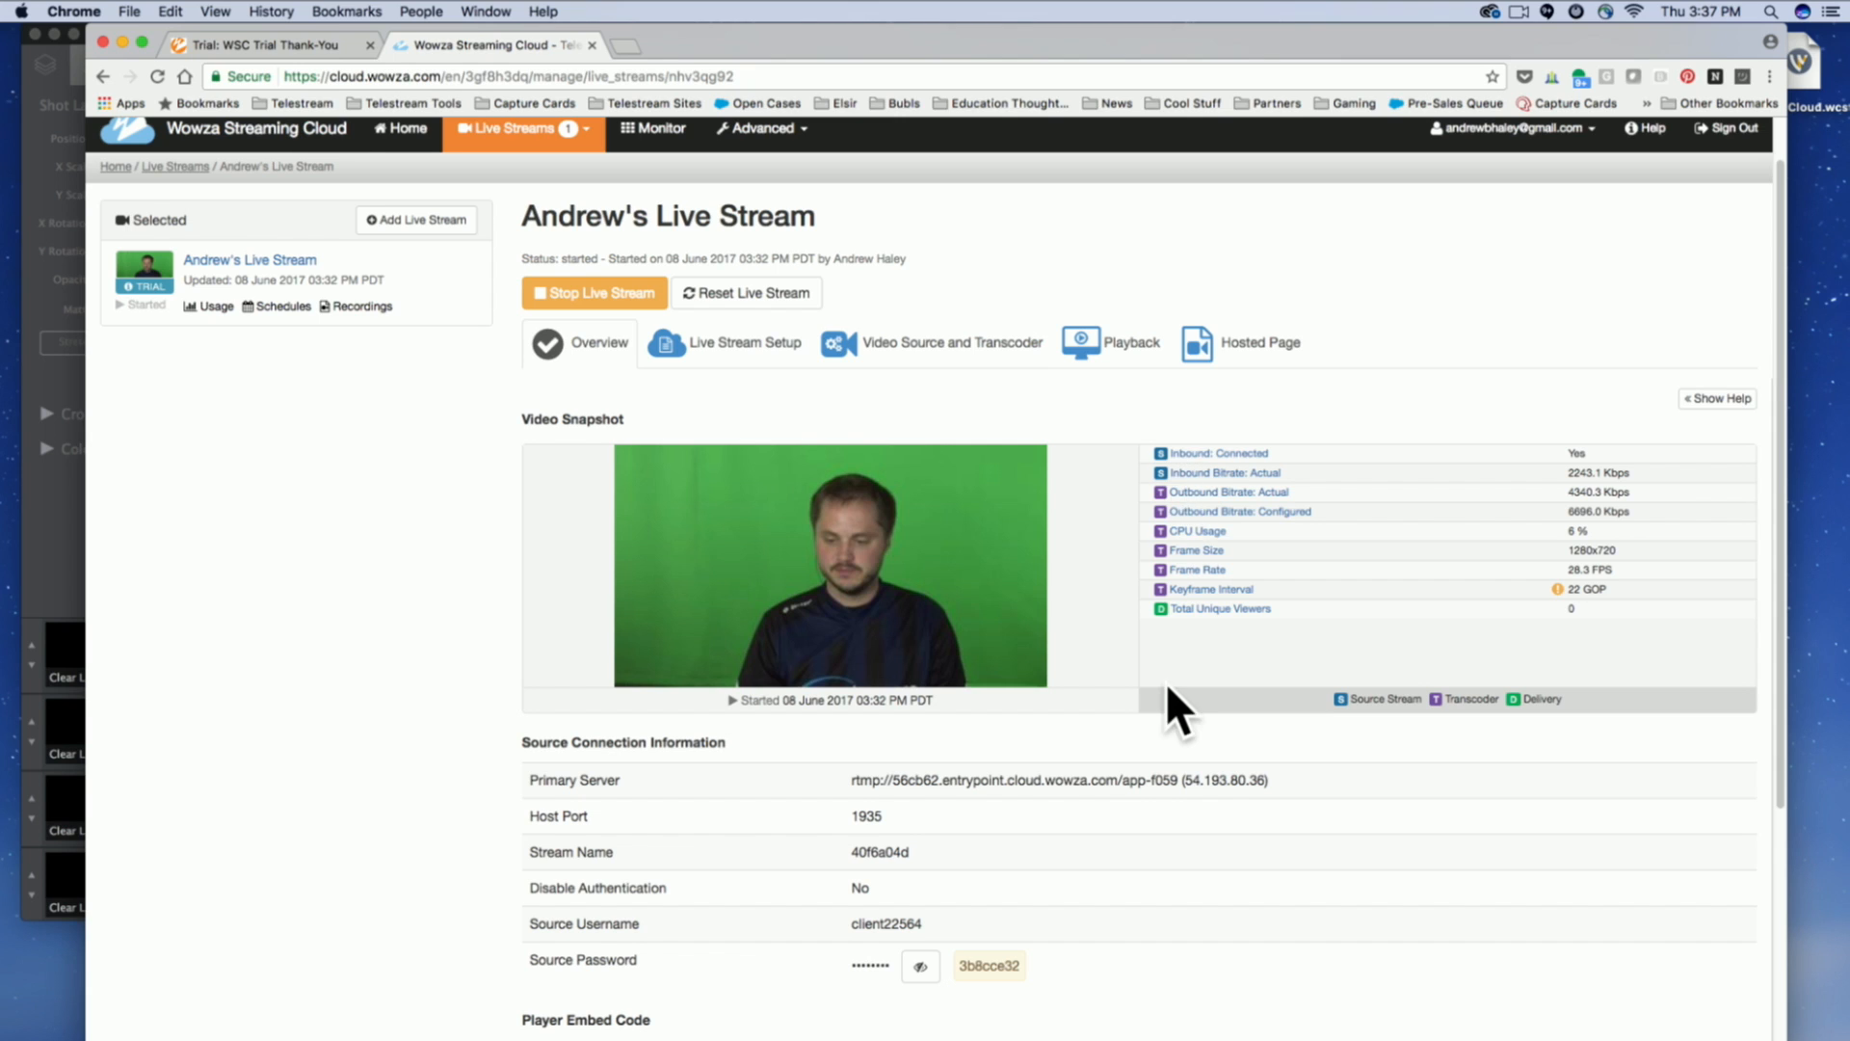
scroll(1161, 641, "down", 4)
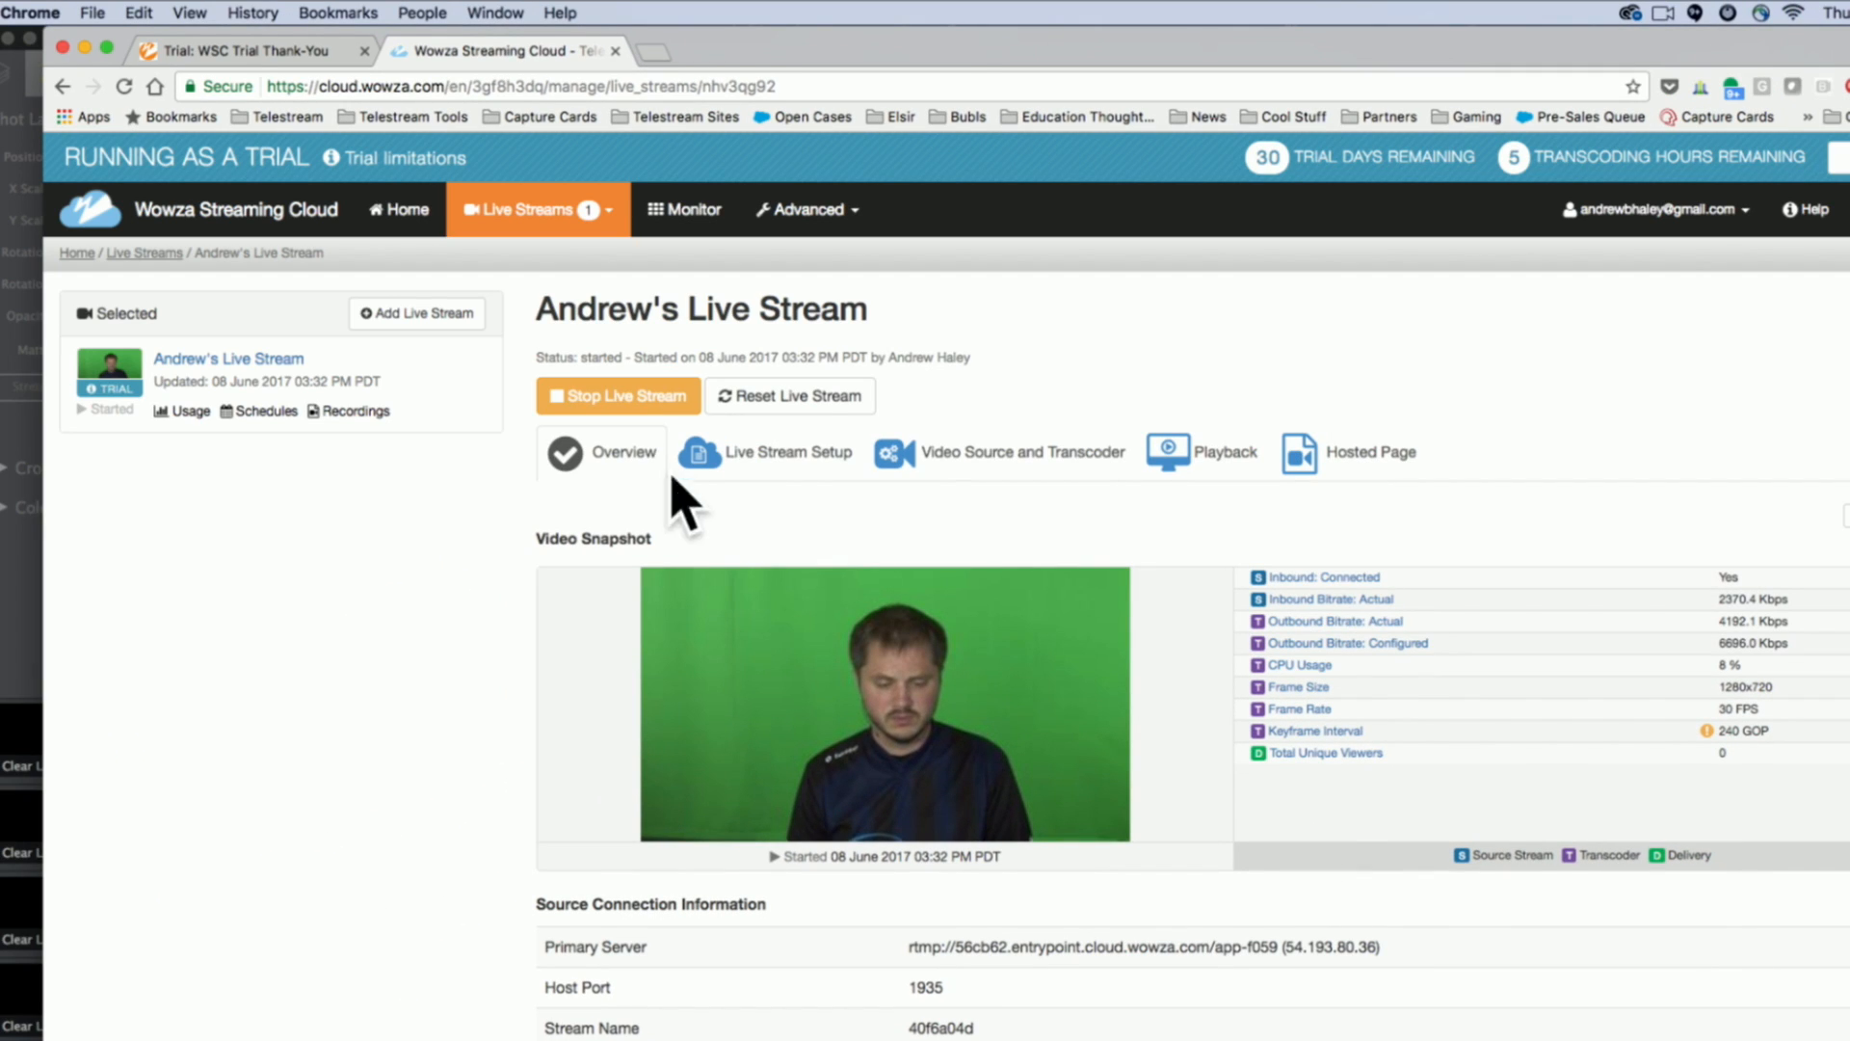
left_click(1388, 453)
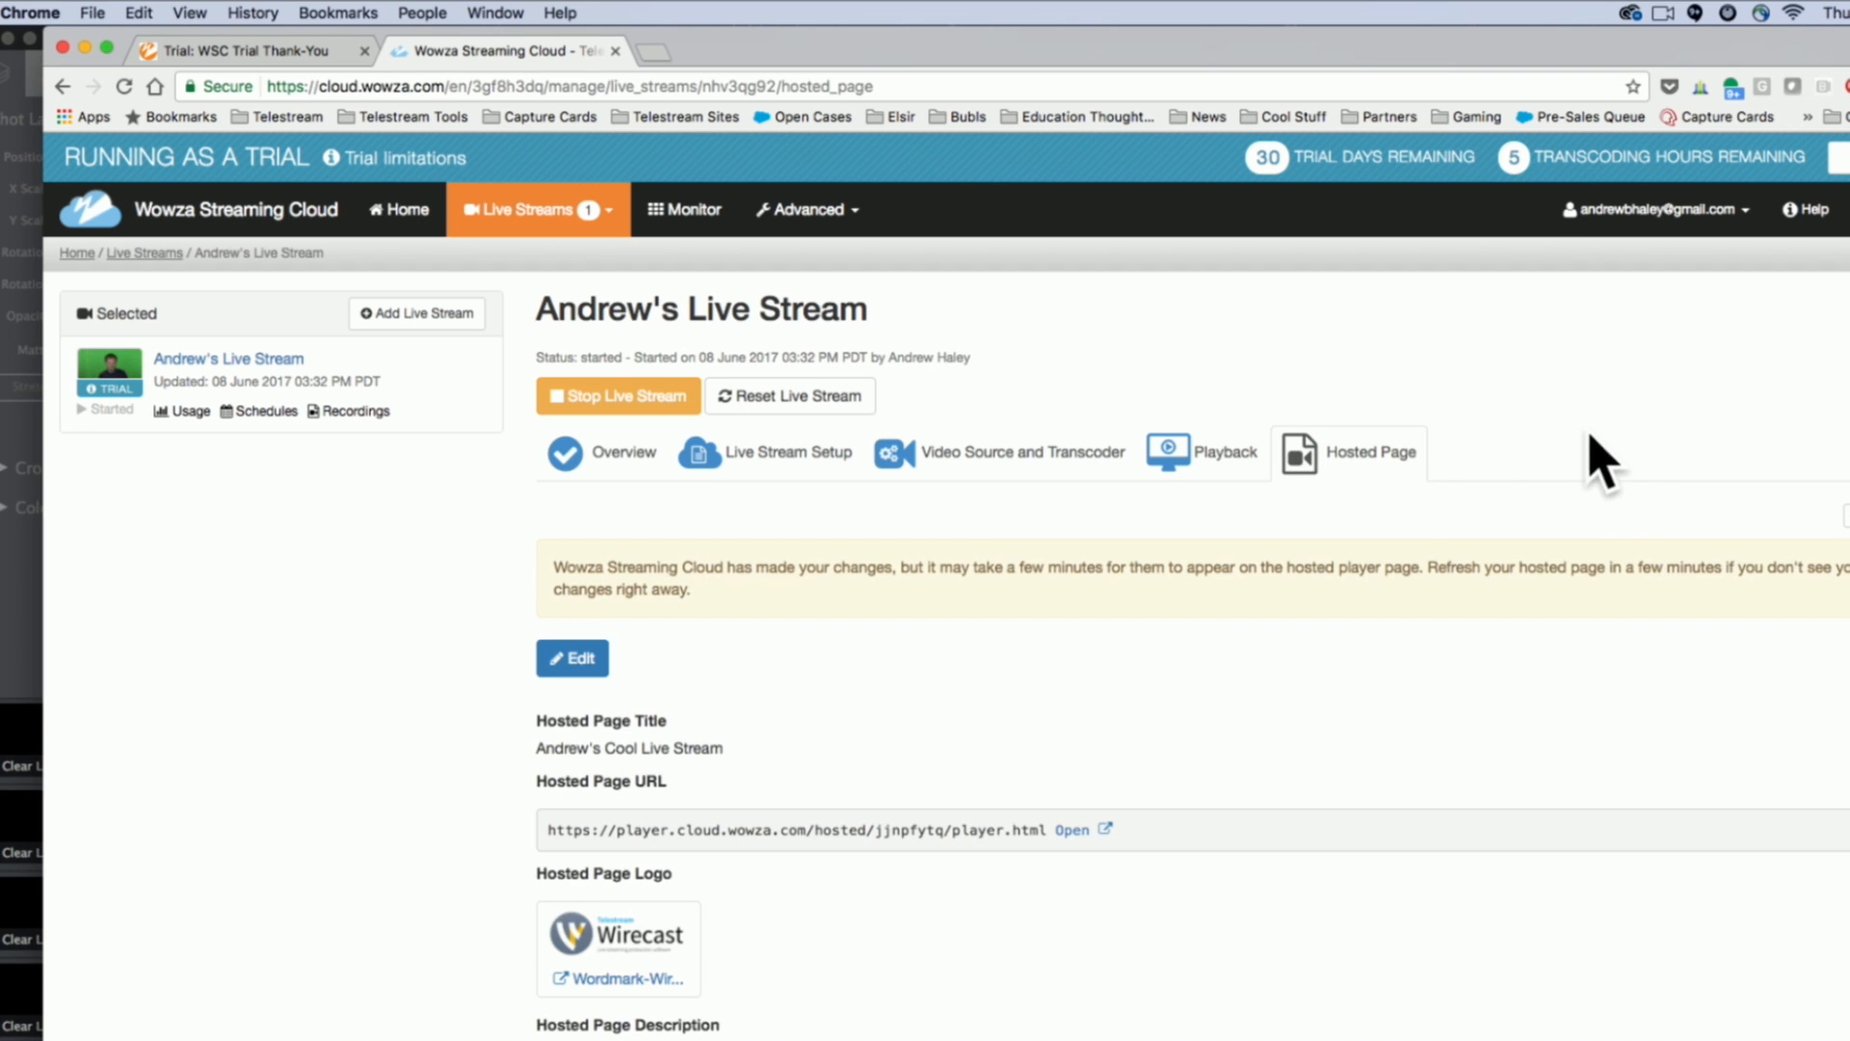
scroll(1168, 894, "down", 3)
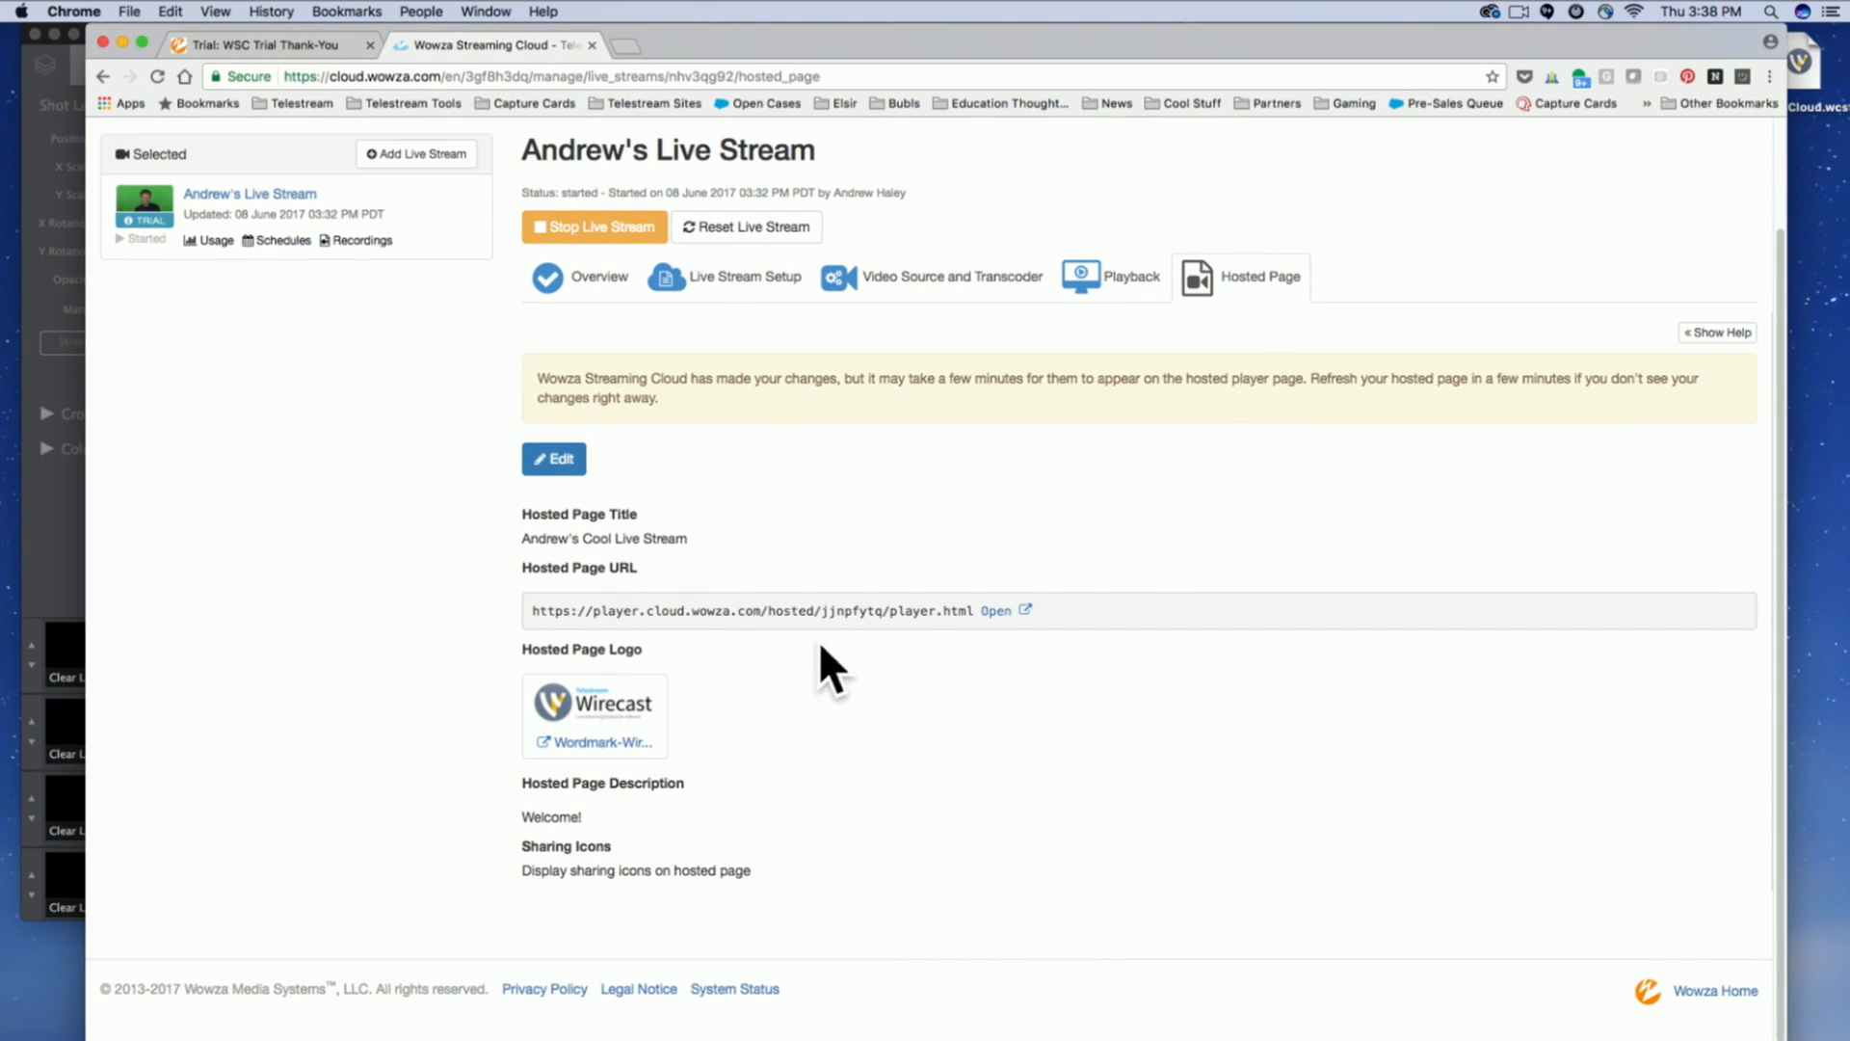
Open the hosted player page, select its web address and inspect the live video with its playback controls.
left_click(993, 610)
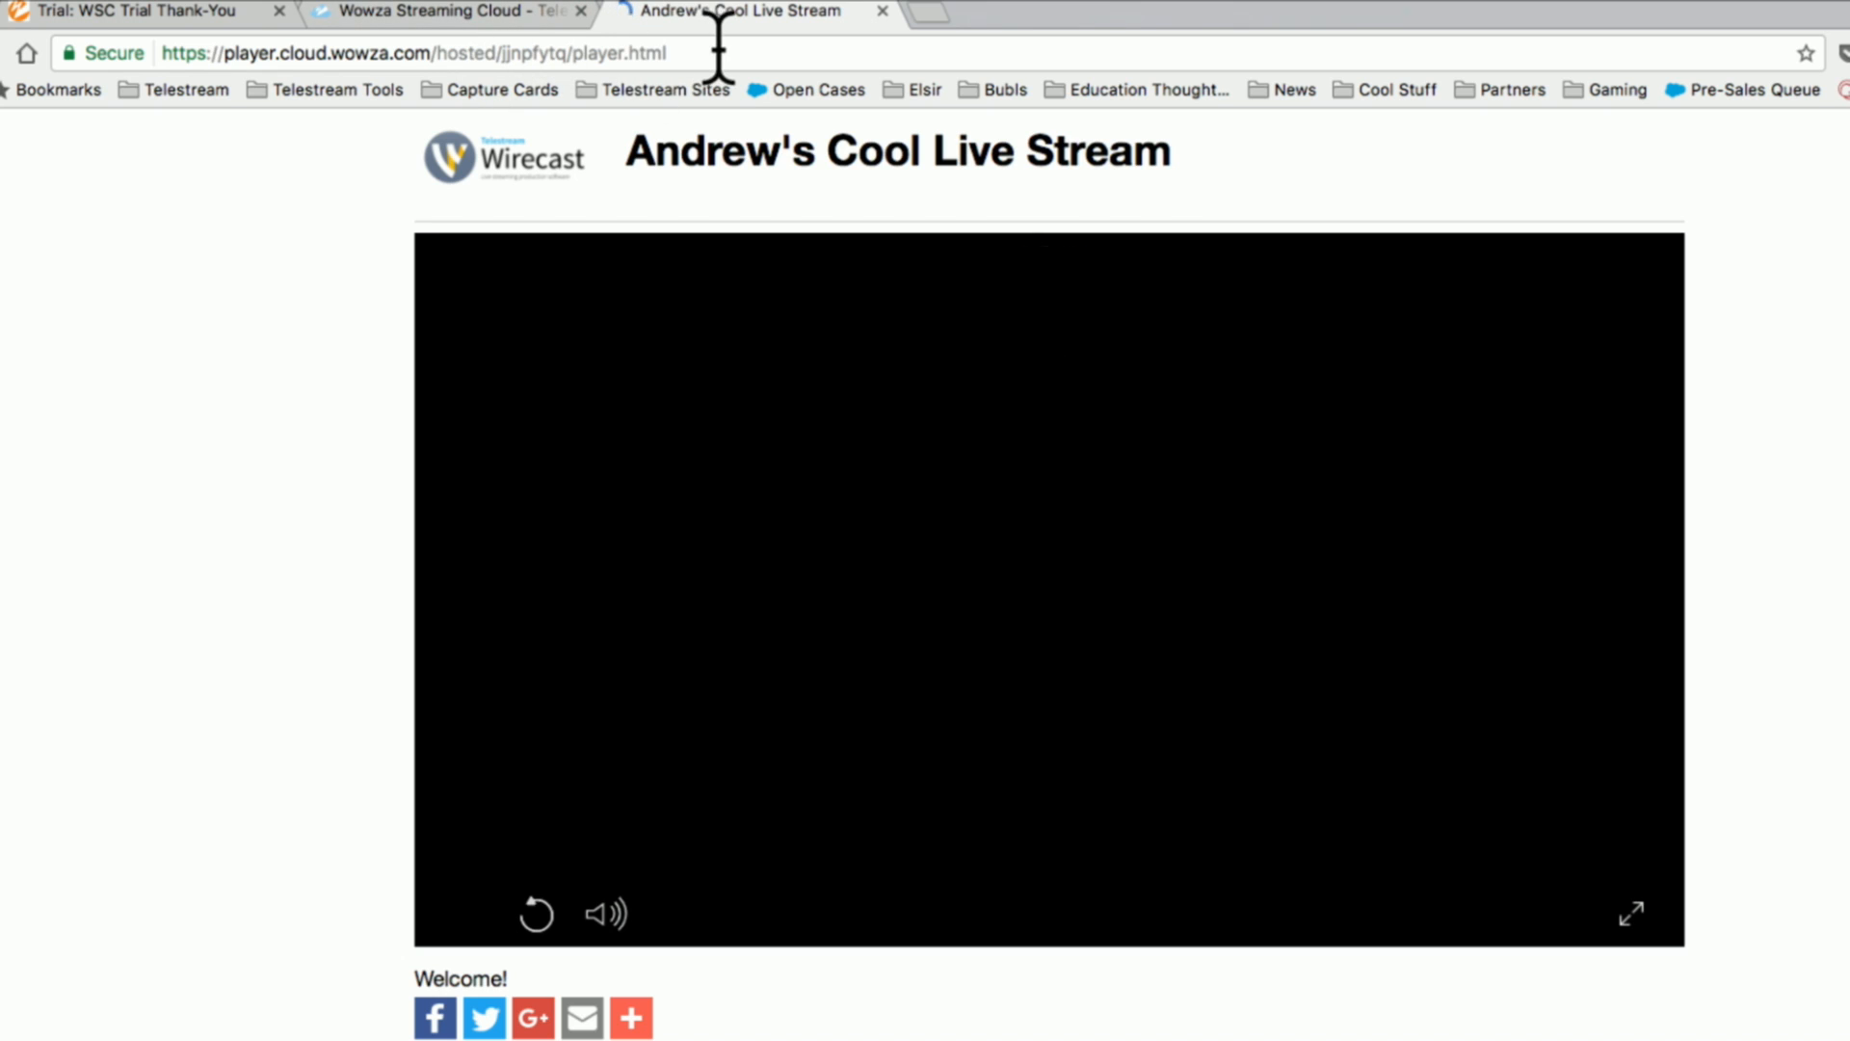
left_click(718, 50)
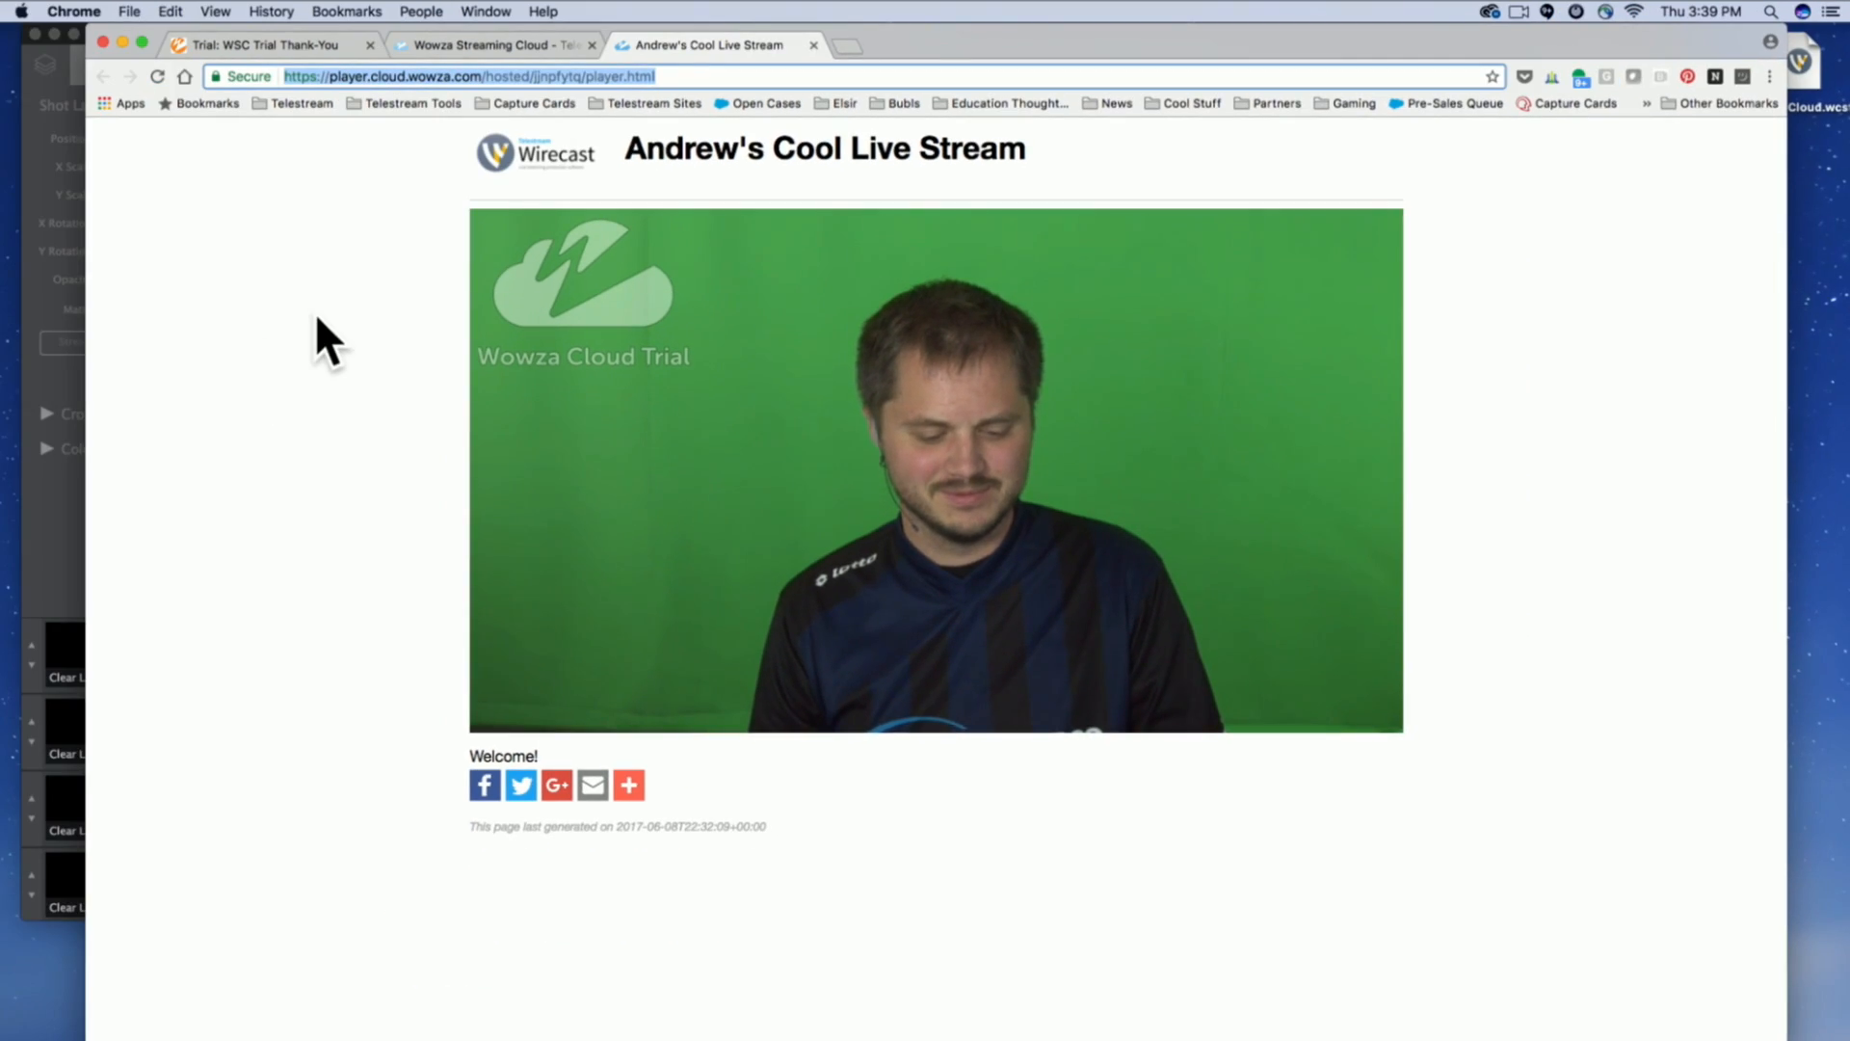
mouse_move(690, 350)
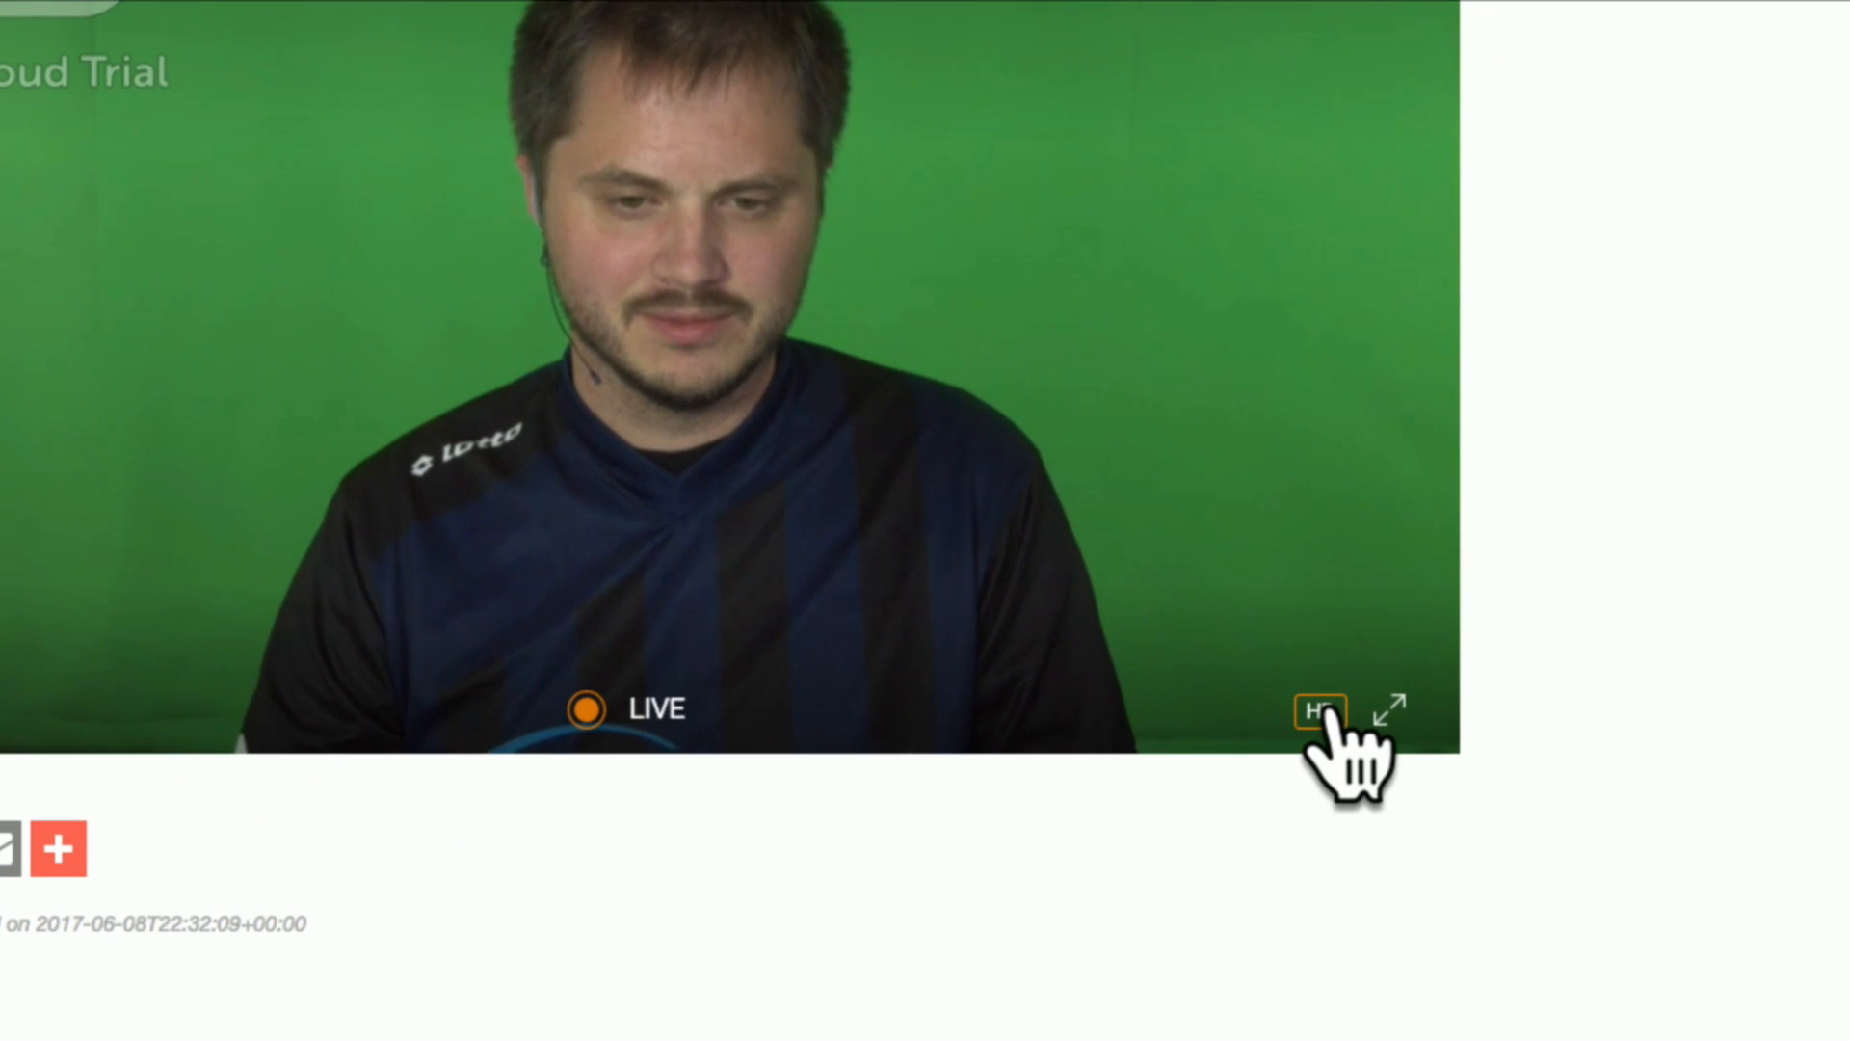
Open the hosted player's quality options and switch the playback bitrate to 480 kbps.
left_click(1326, 711)
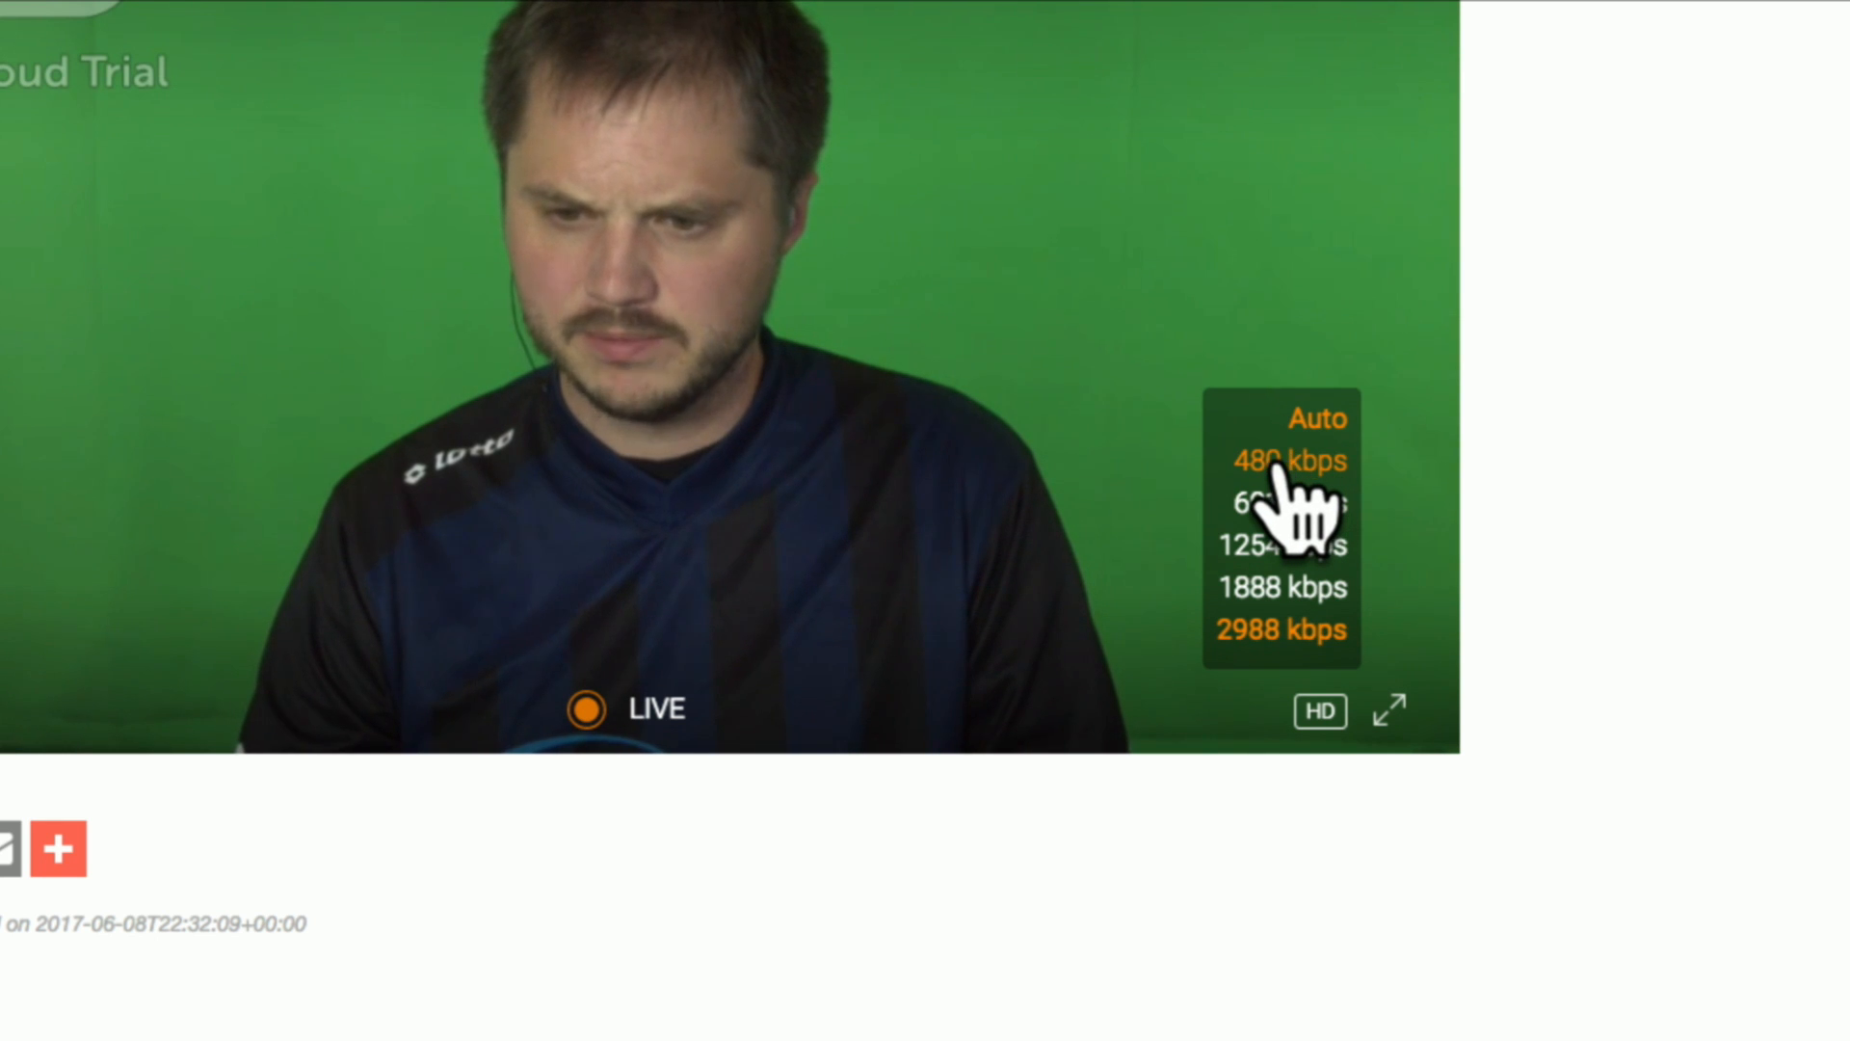
left_click(1289, 637)
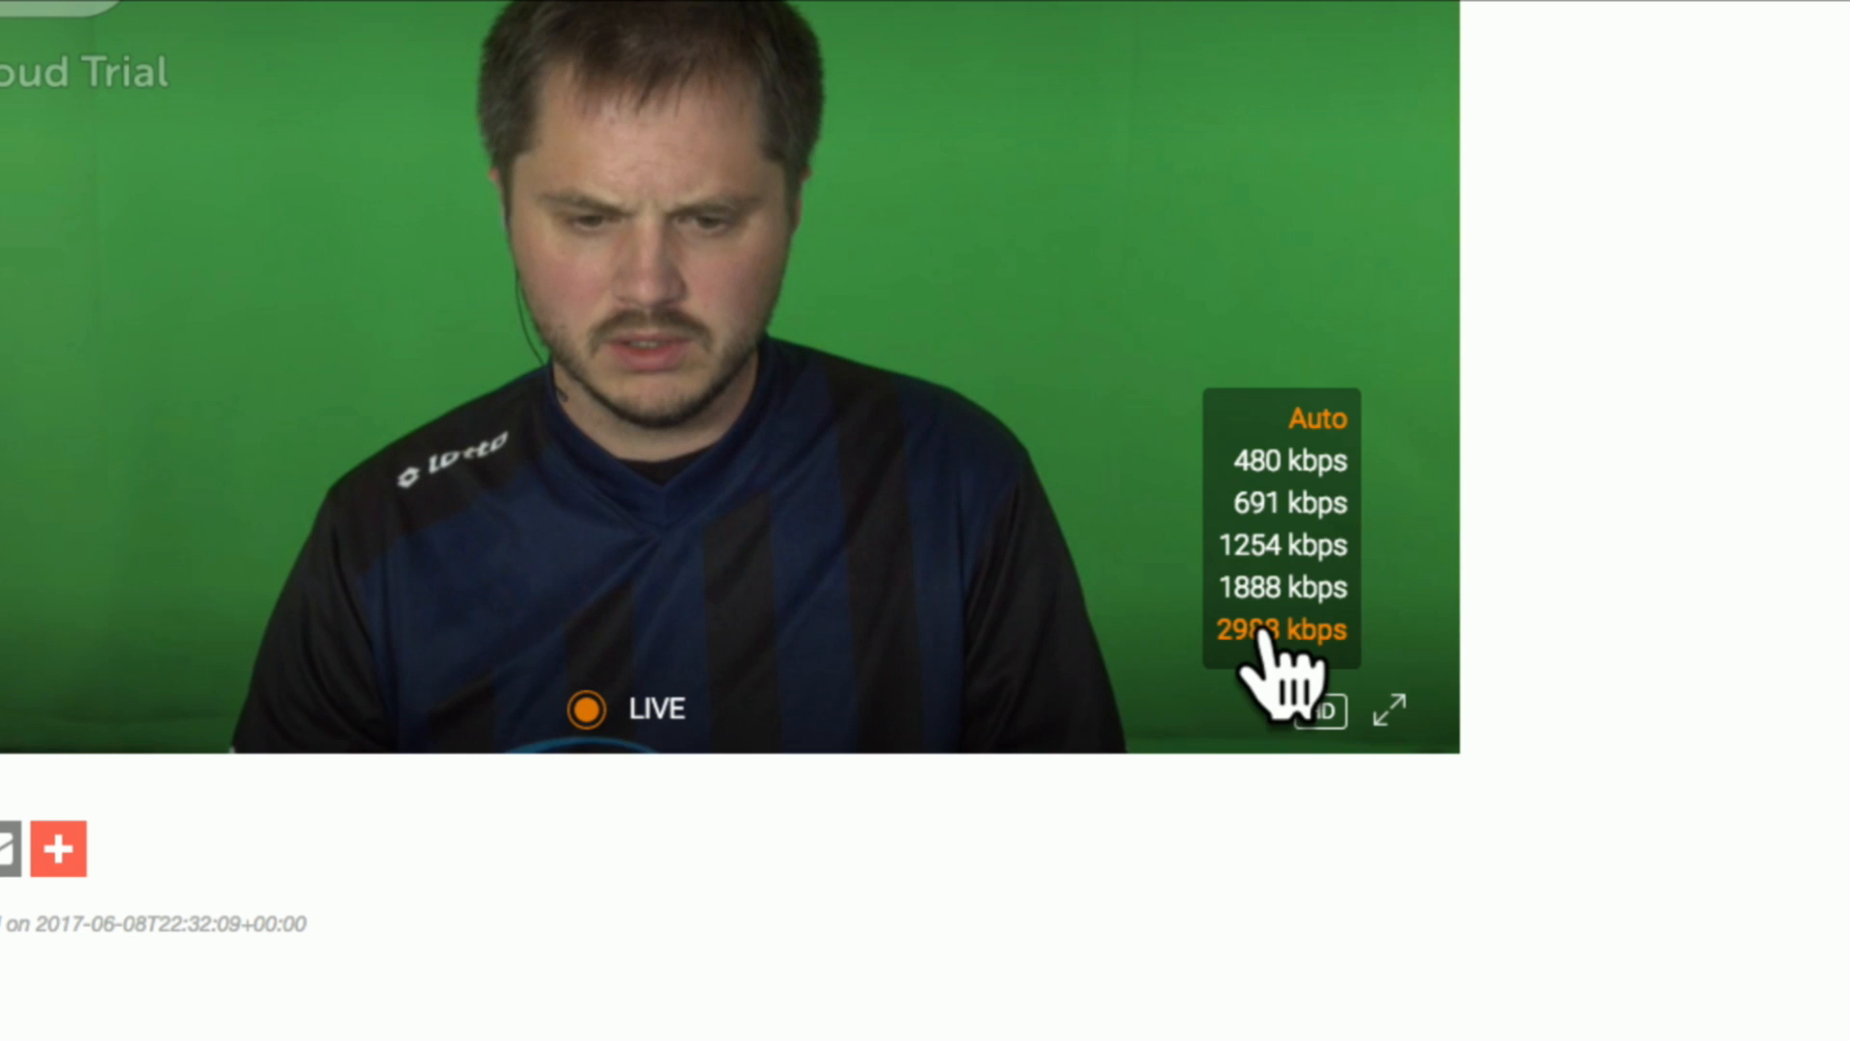
left_click(1296, 463)
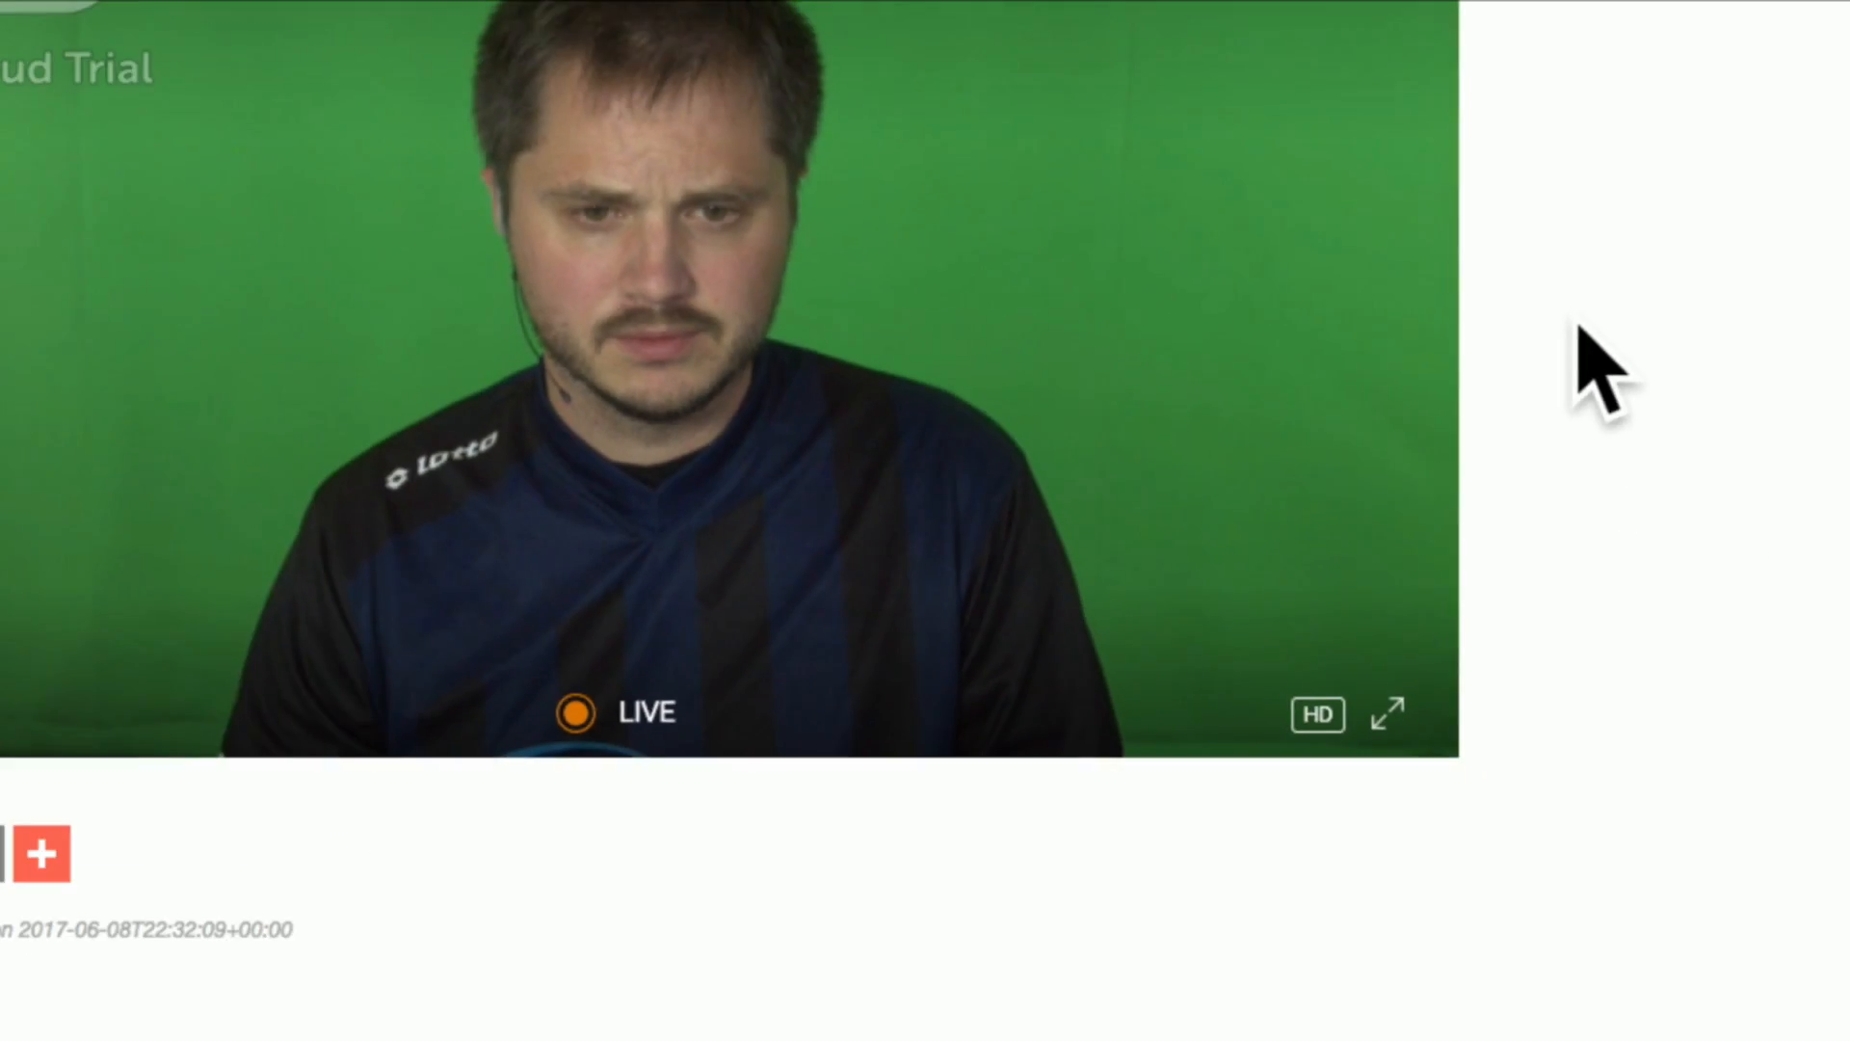
scroll(1507, 20, "up", 3)
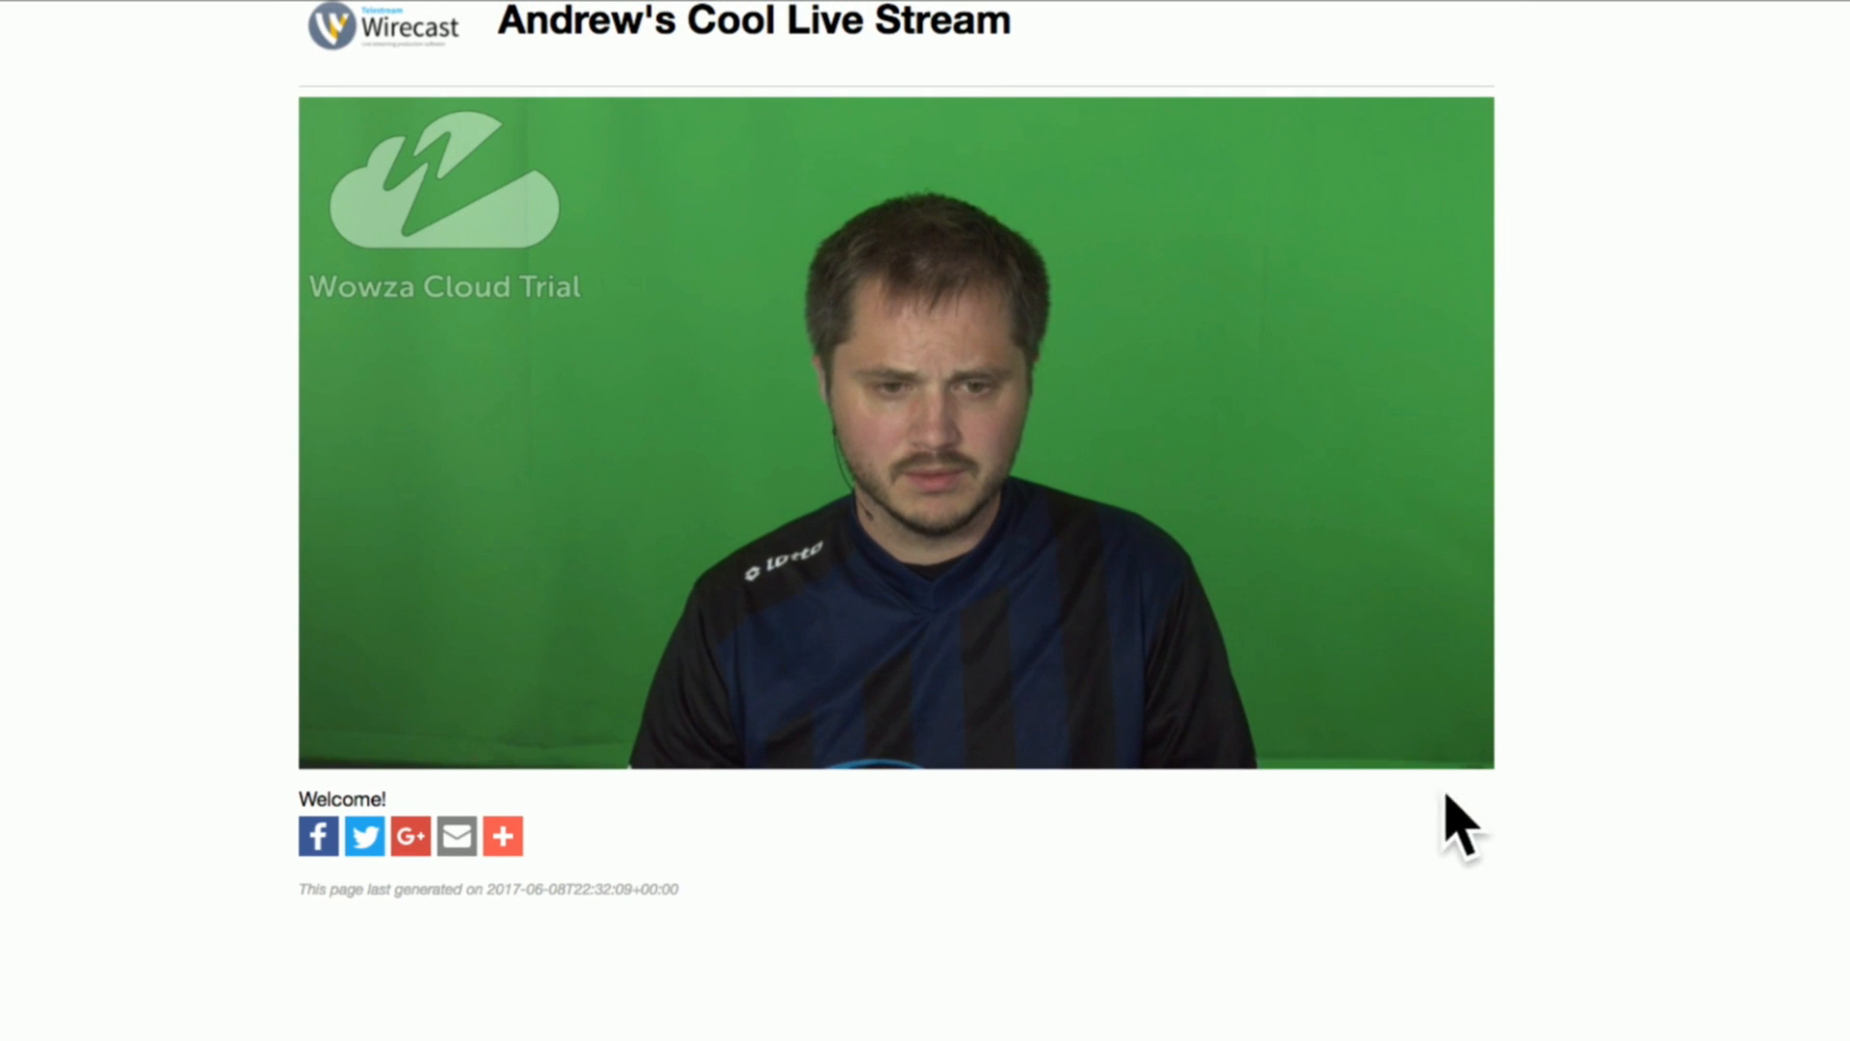
Try the 2988 kbps rendition in the hosted player, reopen the quality options and choose 1254 kbps.
left_click(1402, 740)
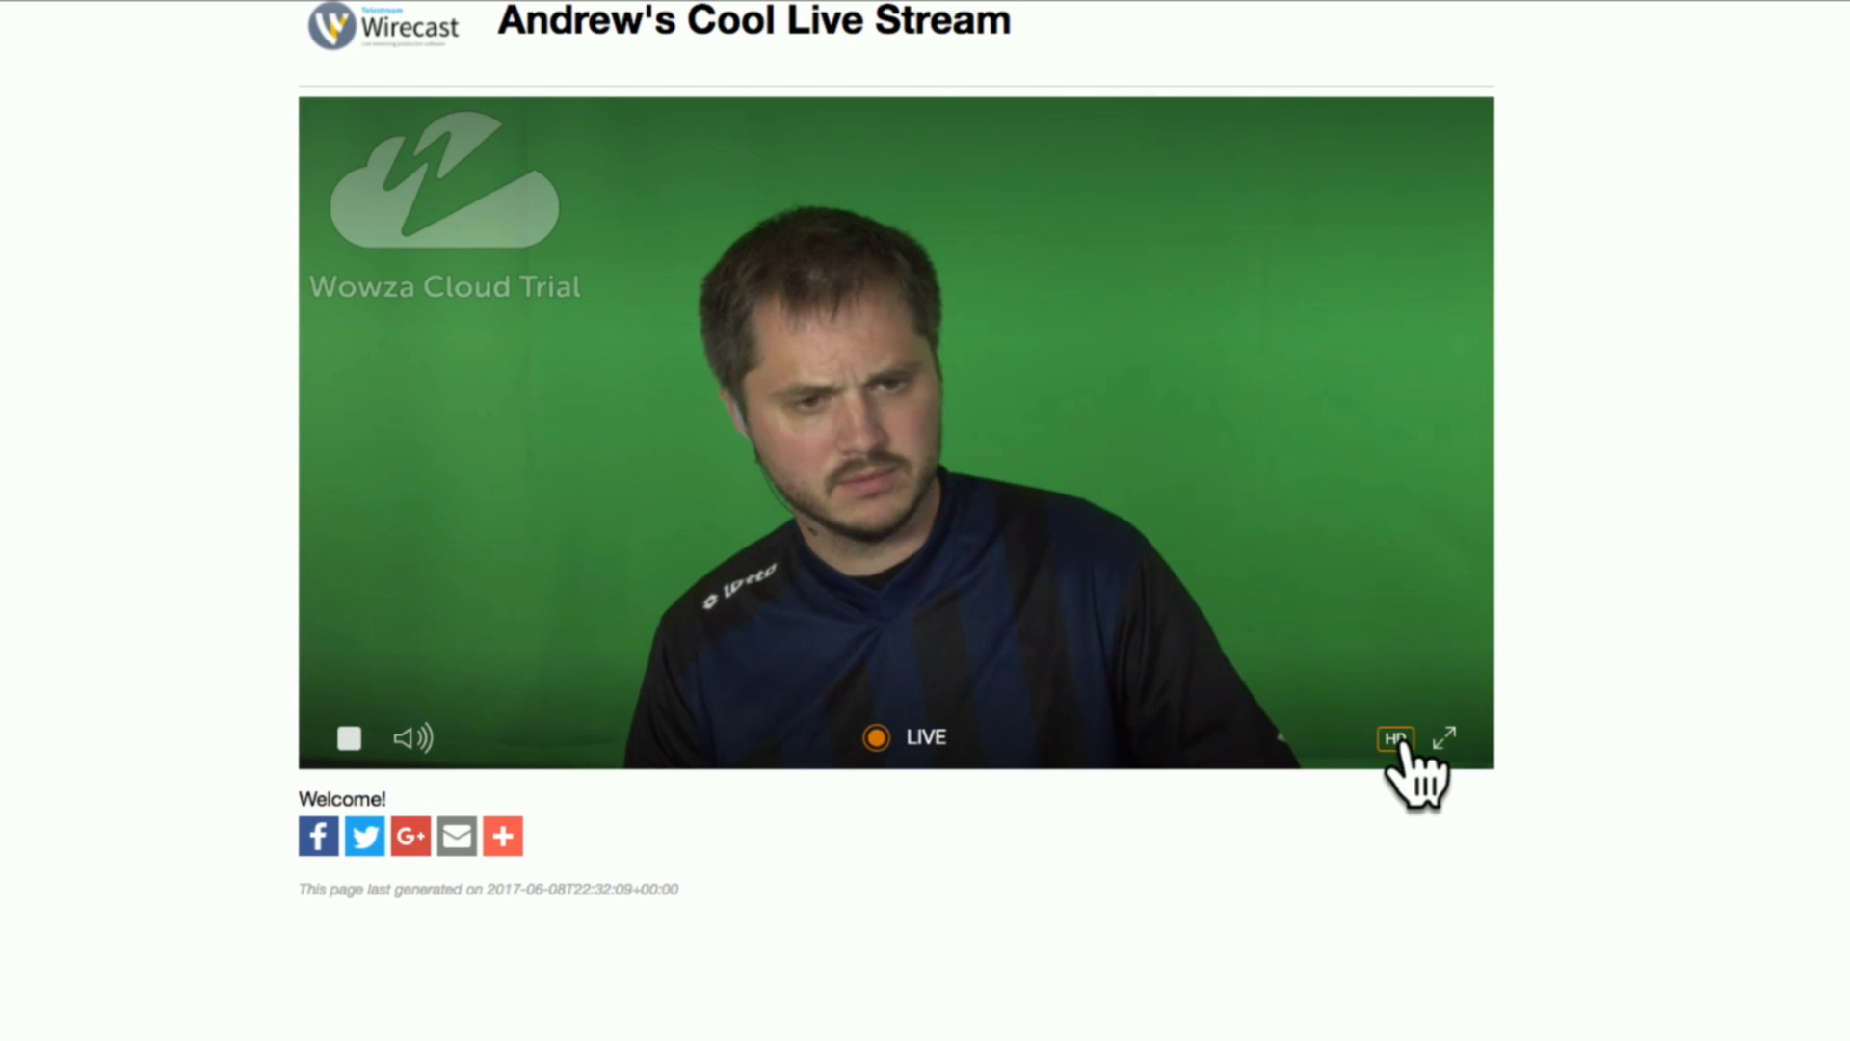
left_click(1396, 739)
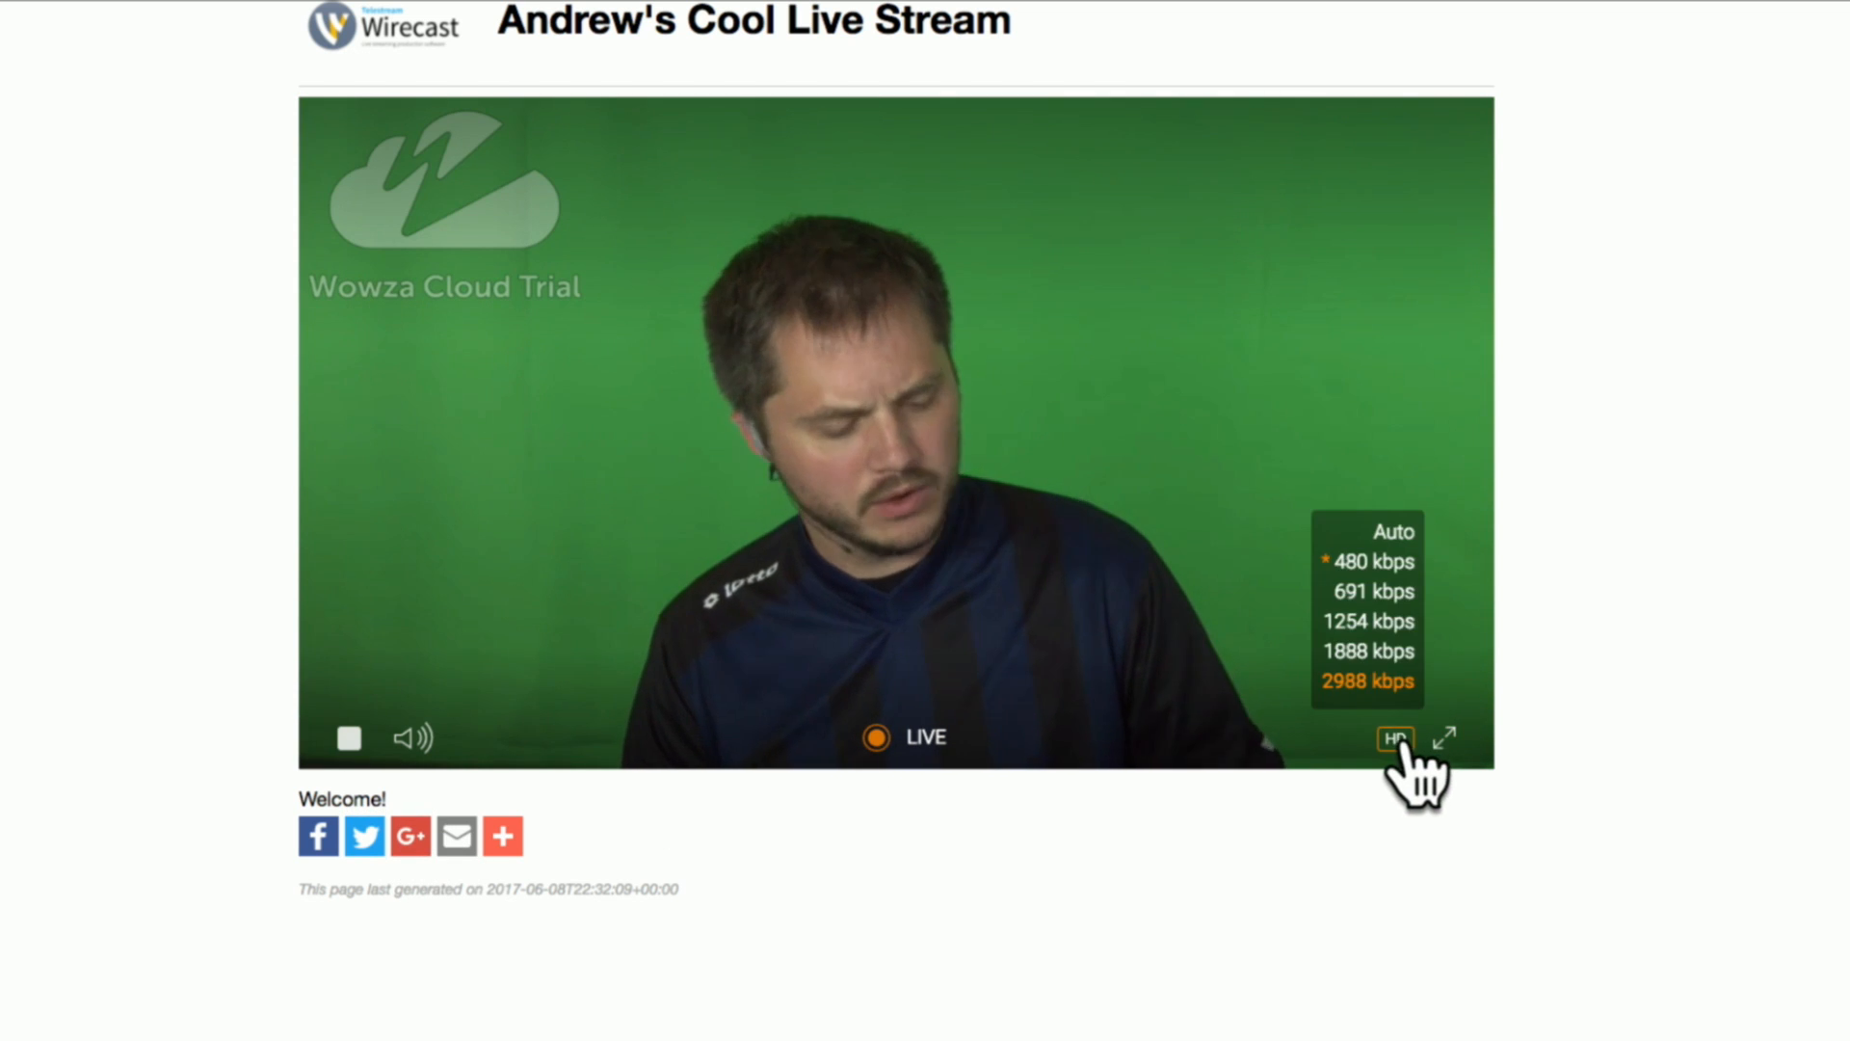
left_click(1377, 680)
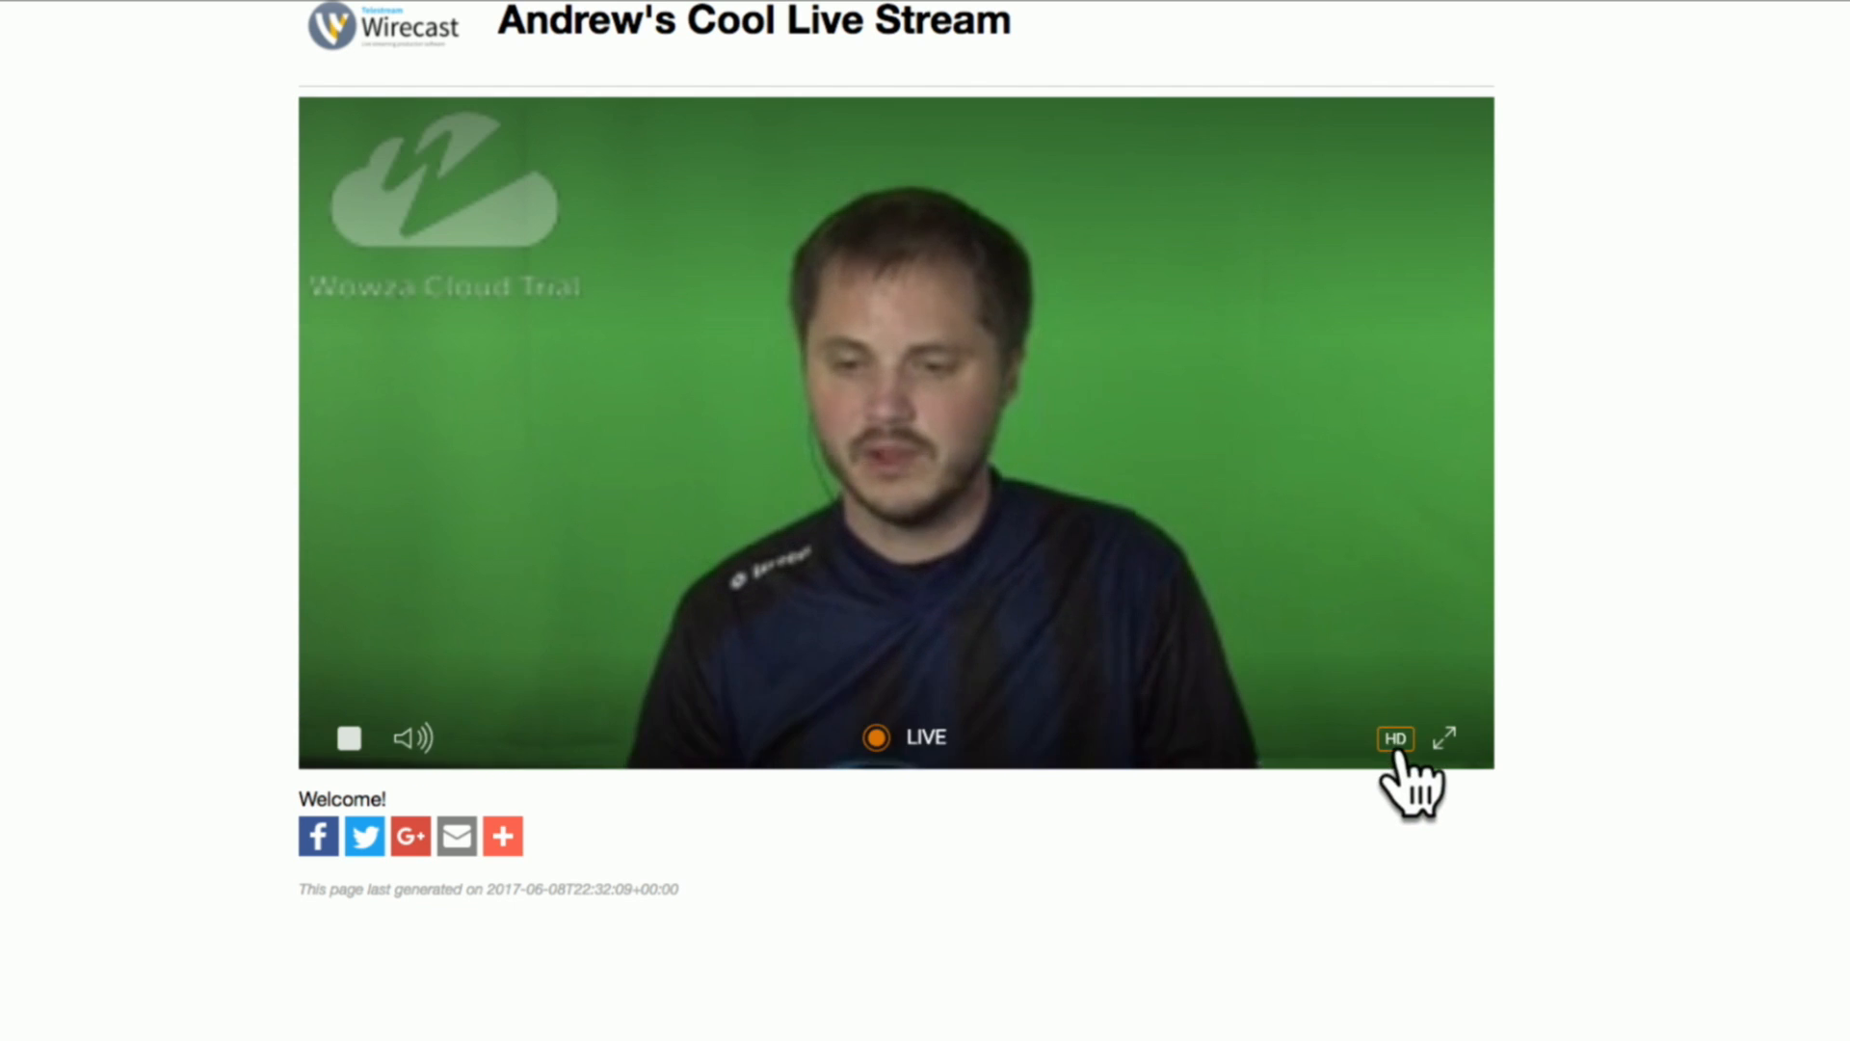
left_click(1396, 736)
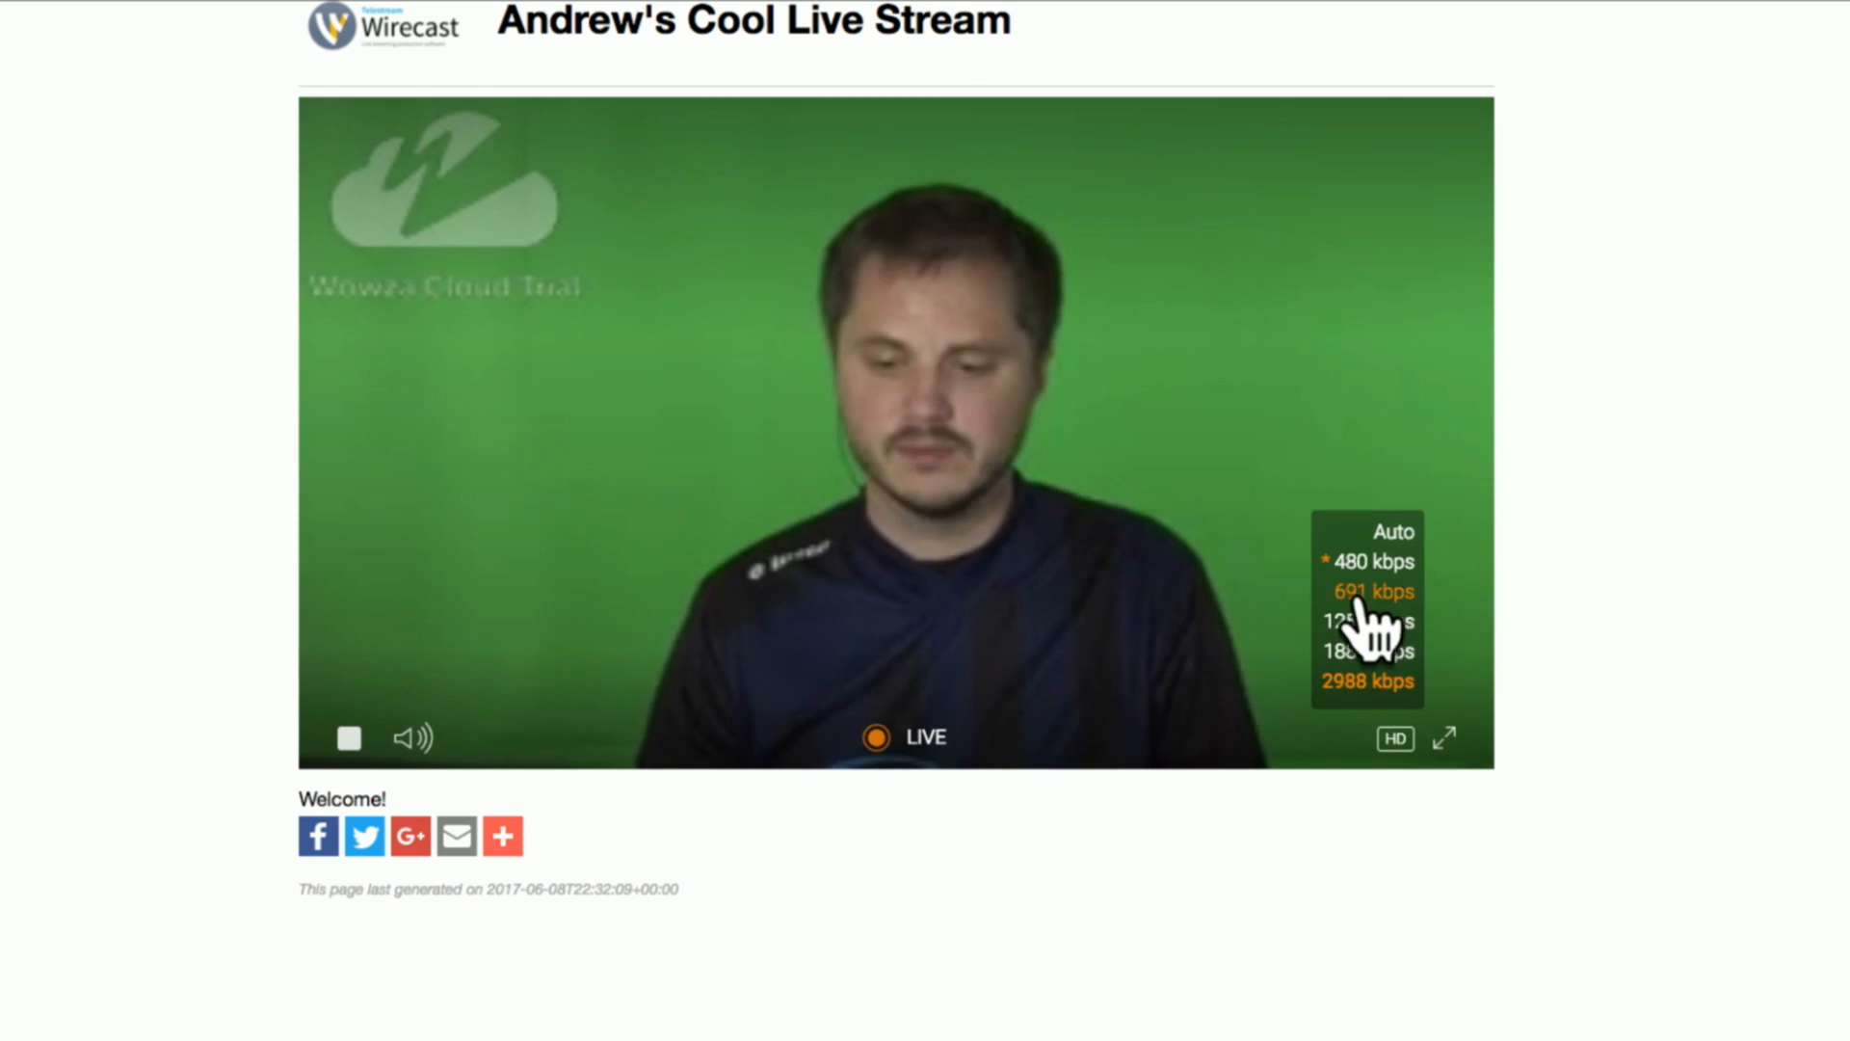
left_click(1362, 622)
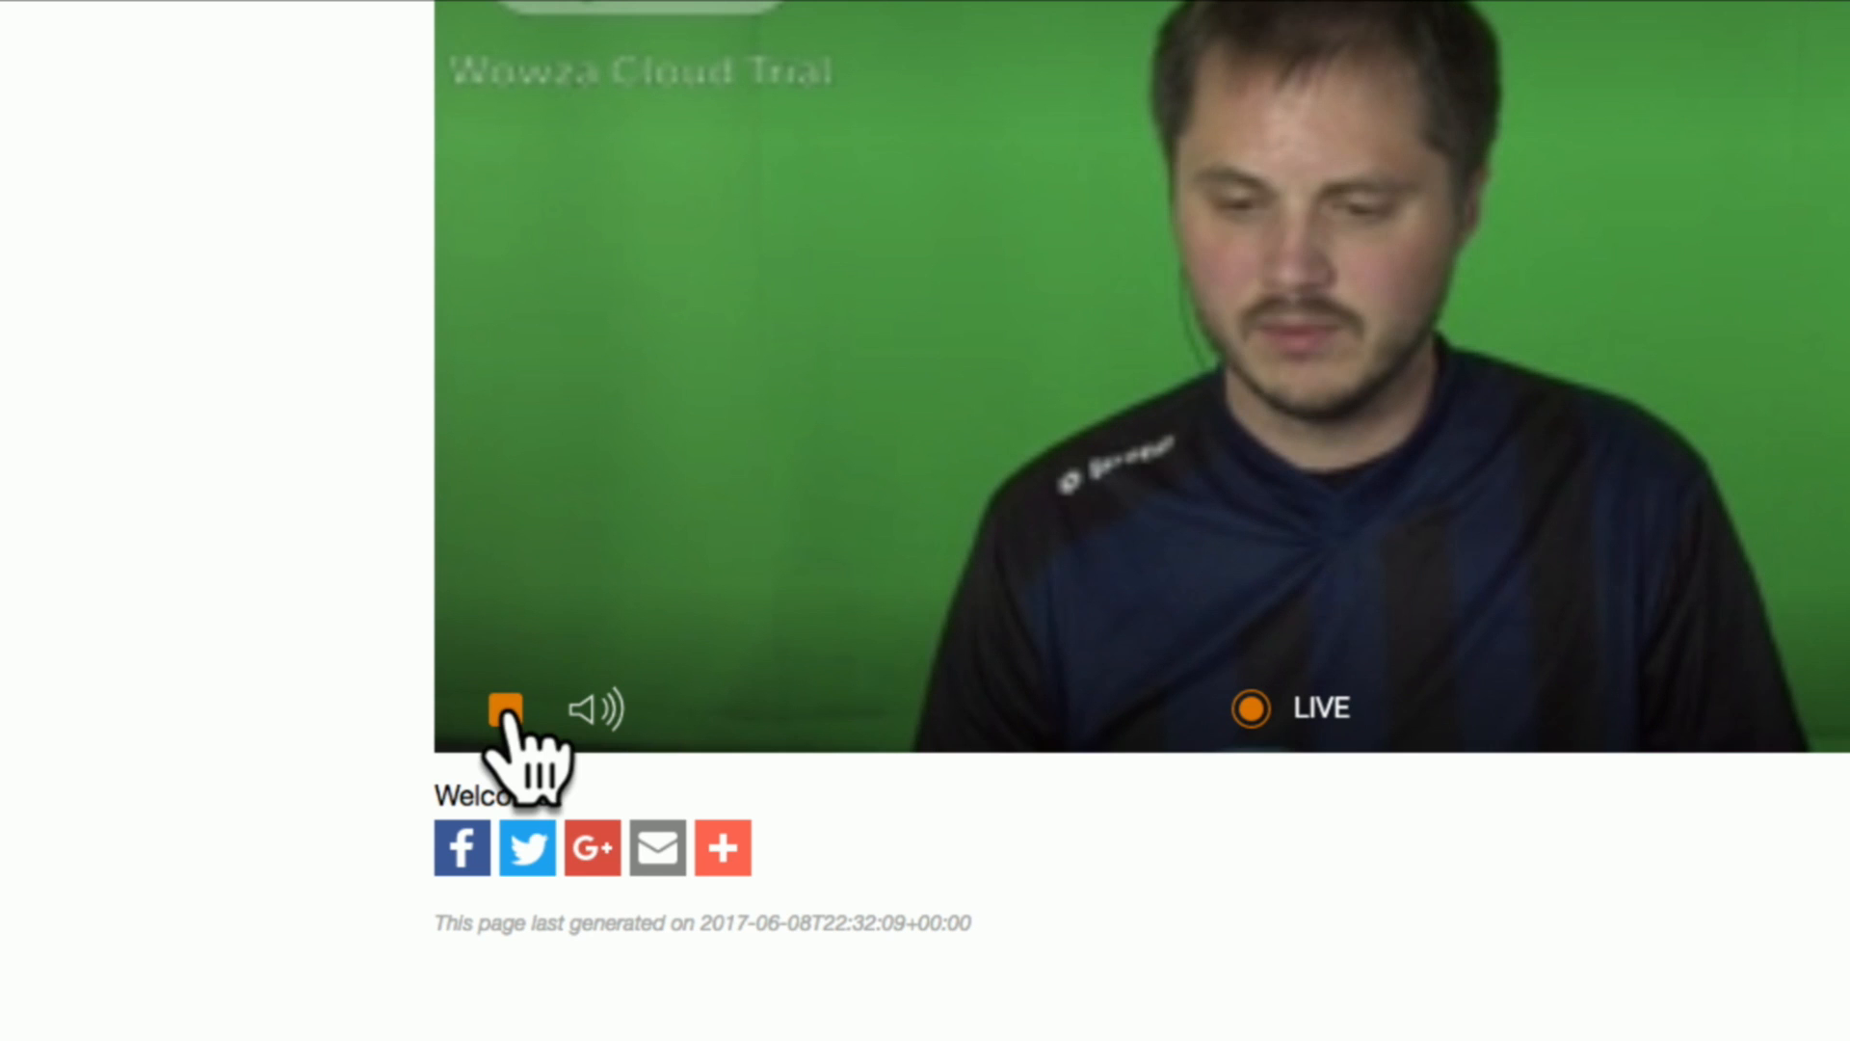
Stop and restart the live playback, and bring up the player's volume control.
left_click(505, 713)
left_click(505, 710)
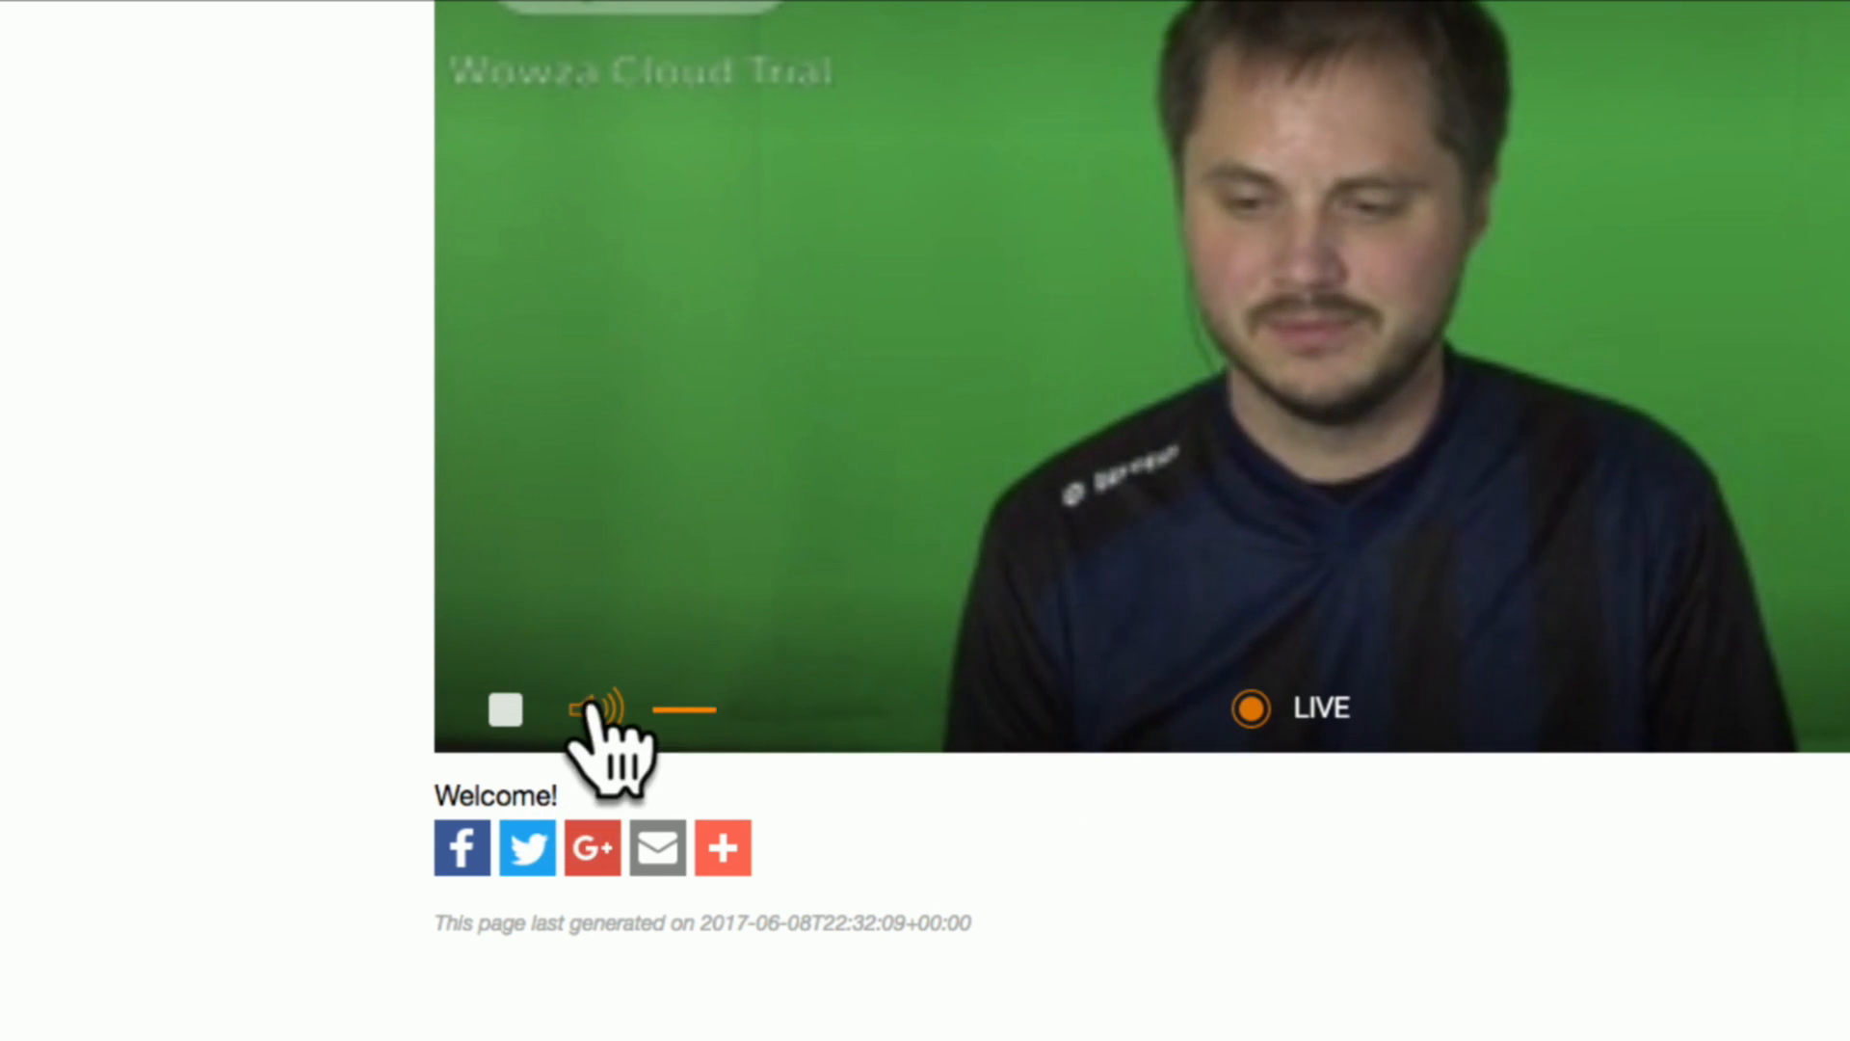
mouse_move(596, 710)
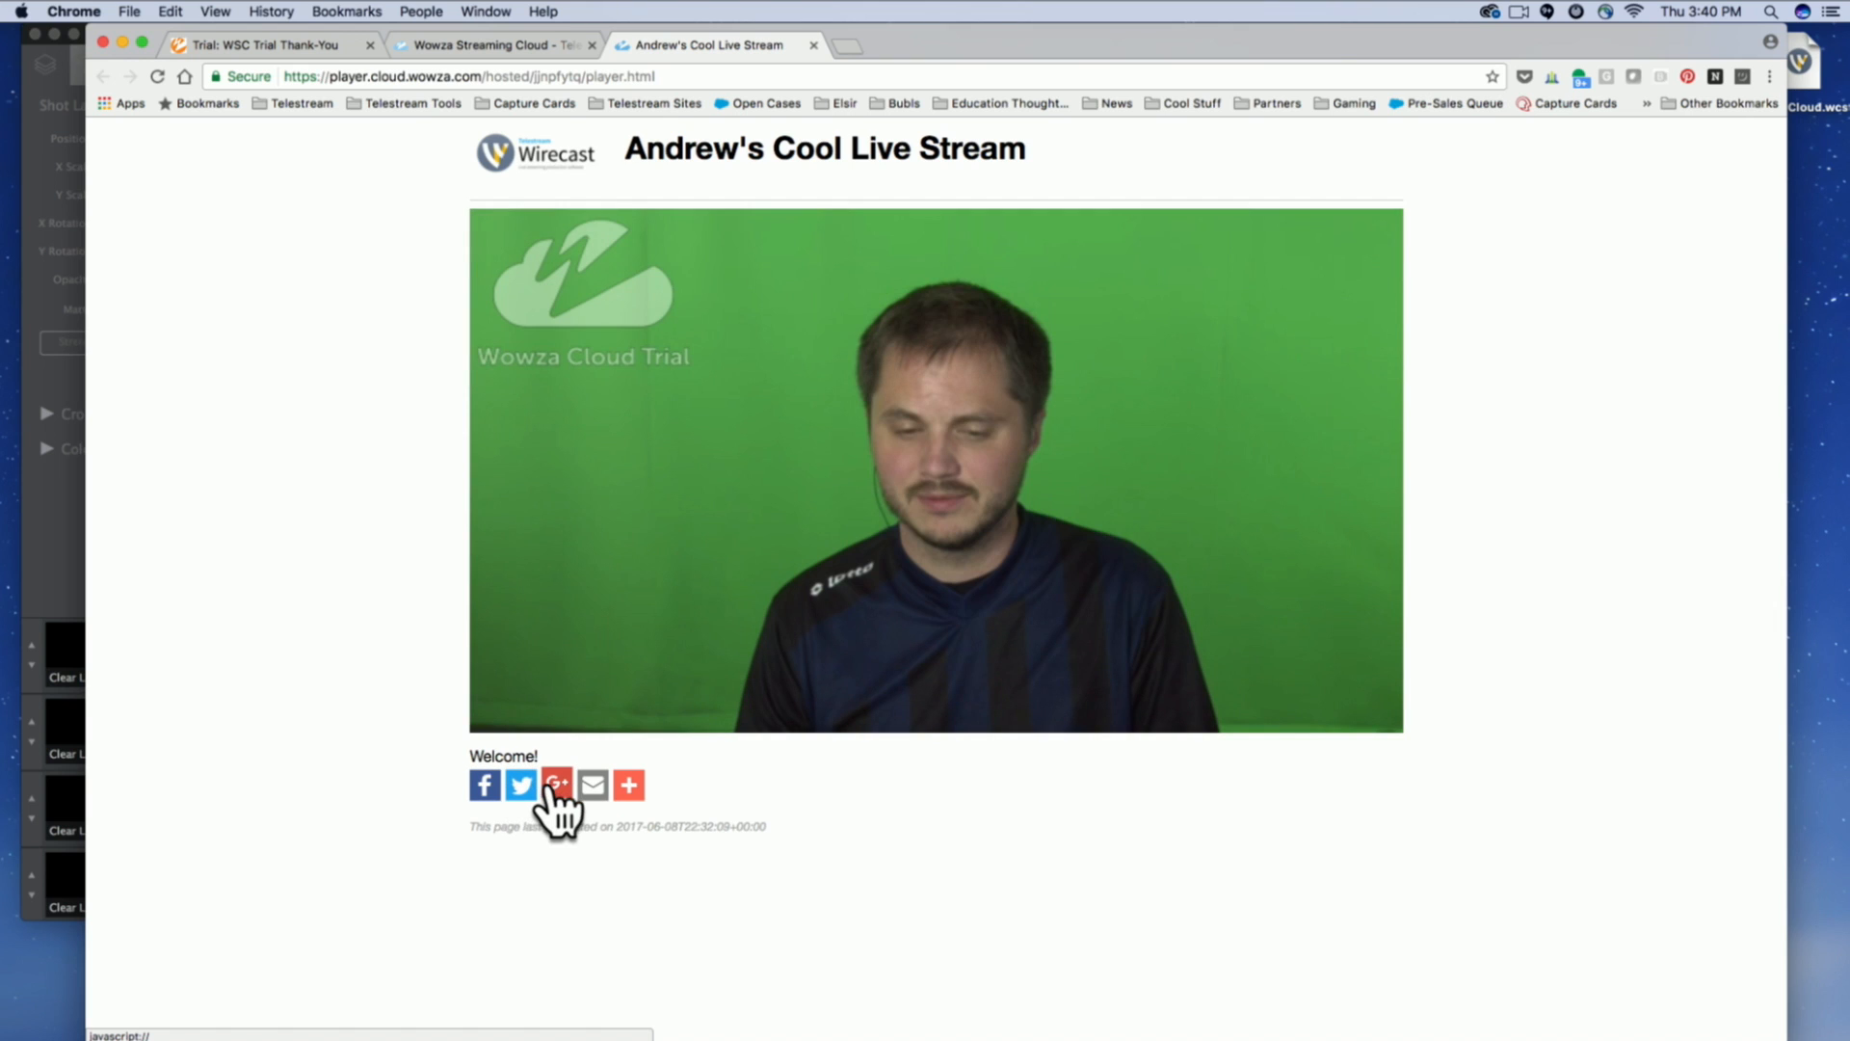
Open the Facebook share page for the hosted stream, switch back to the player page, and close the share page without posting.
left_click(485, 786)
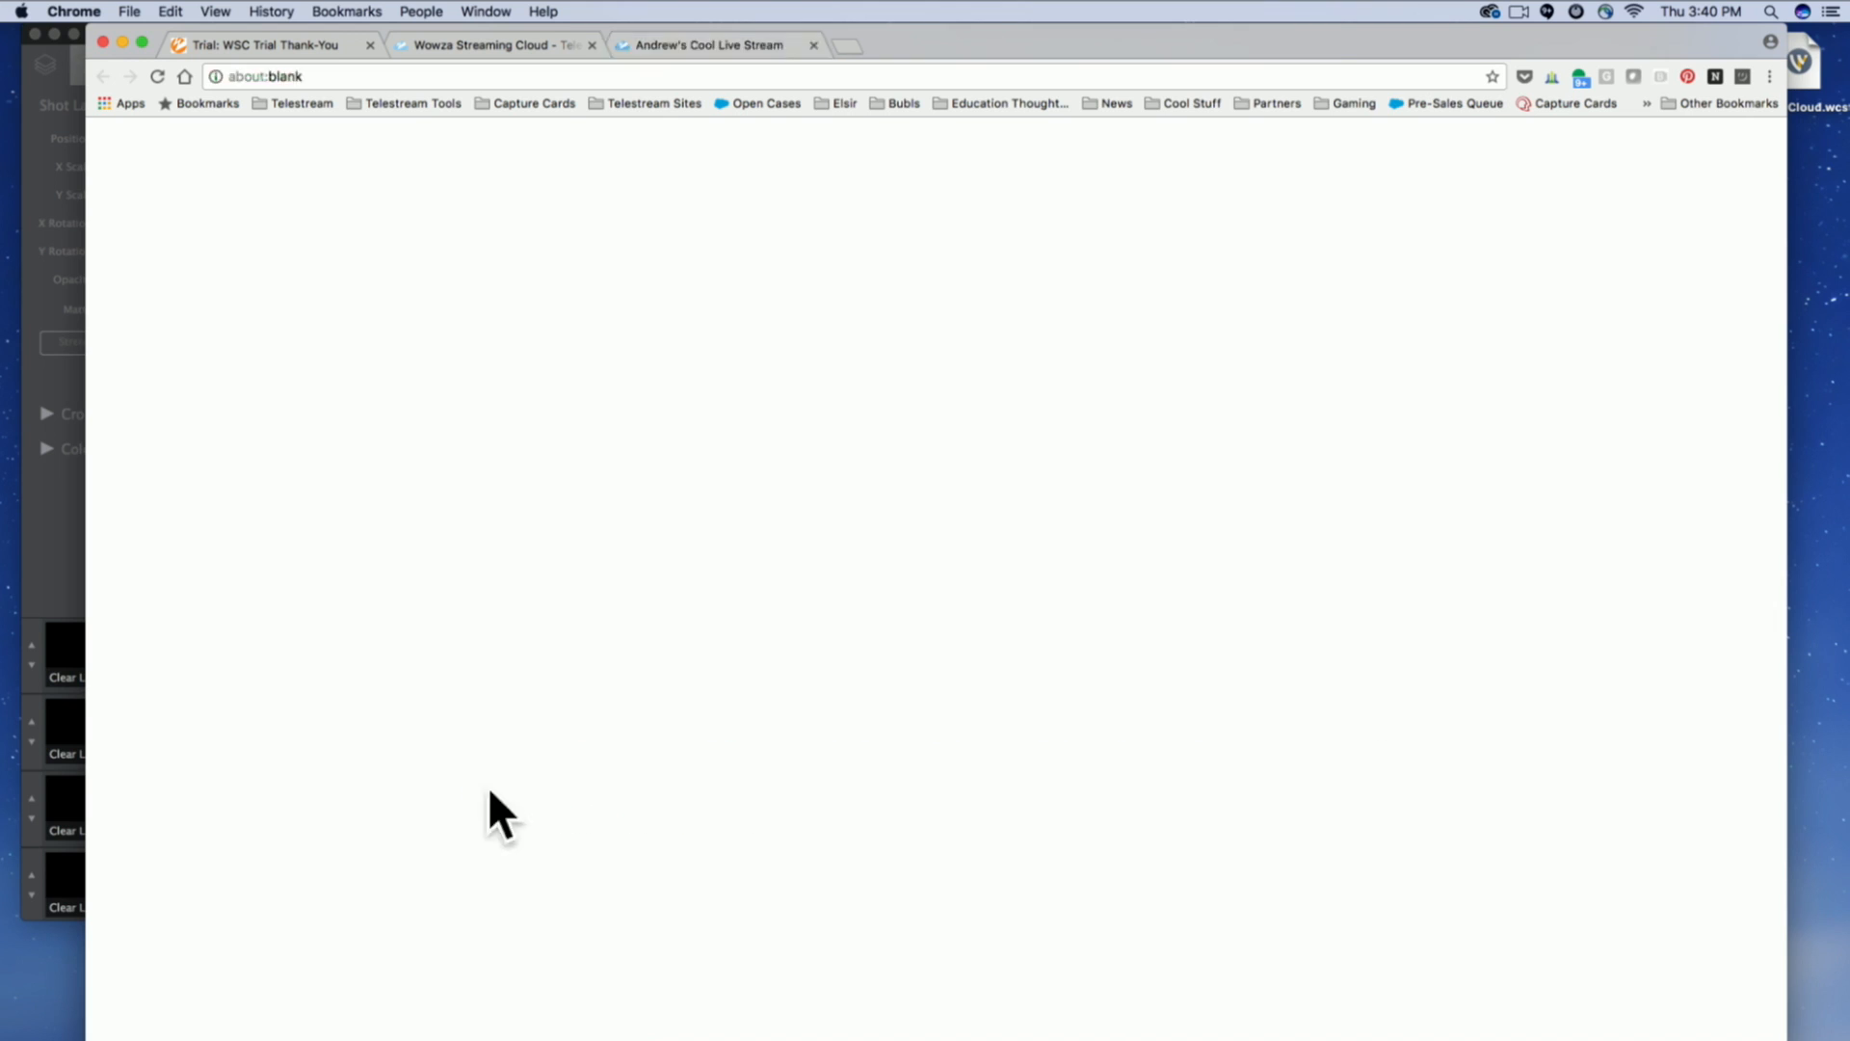
left_click(732, 45)
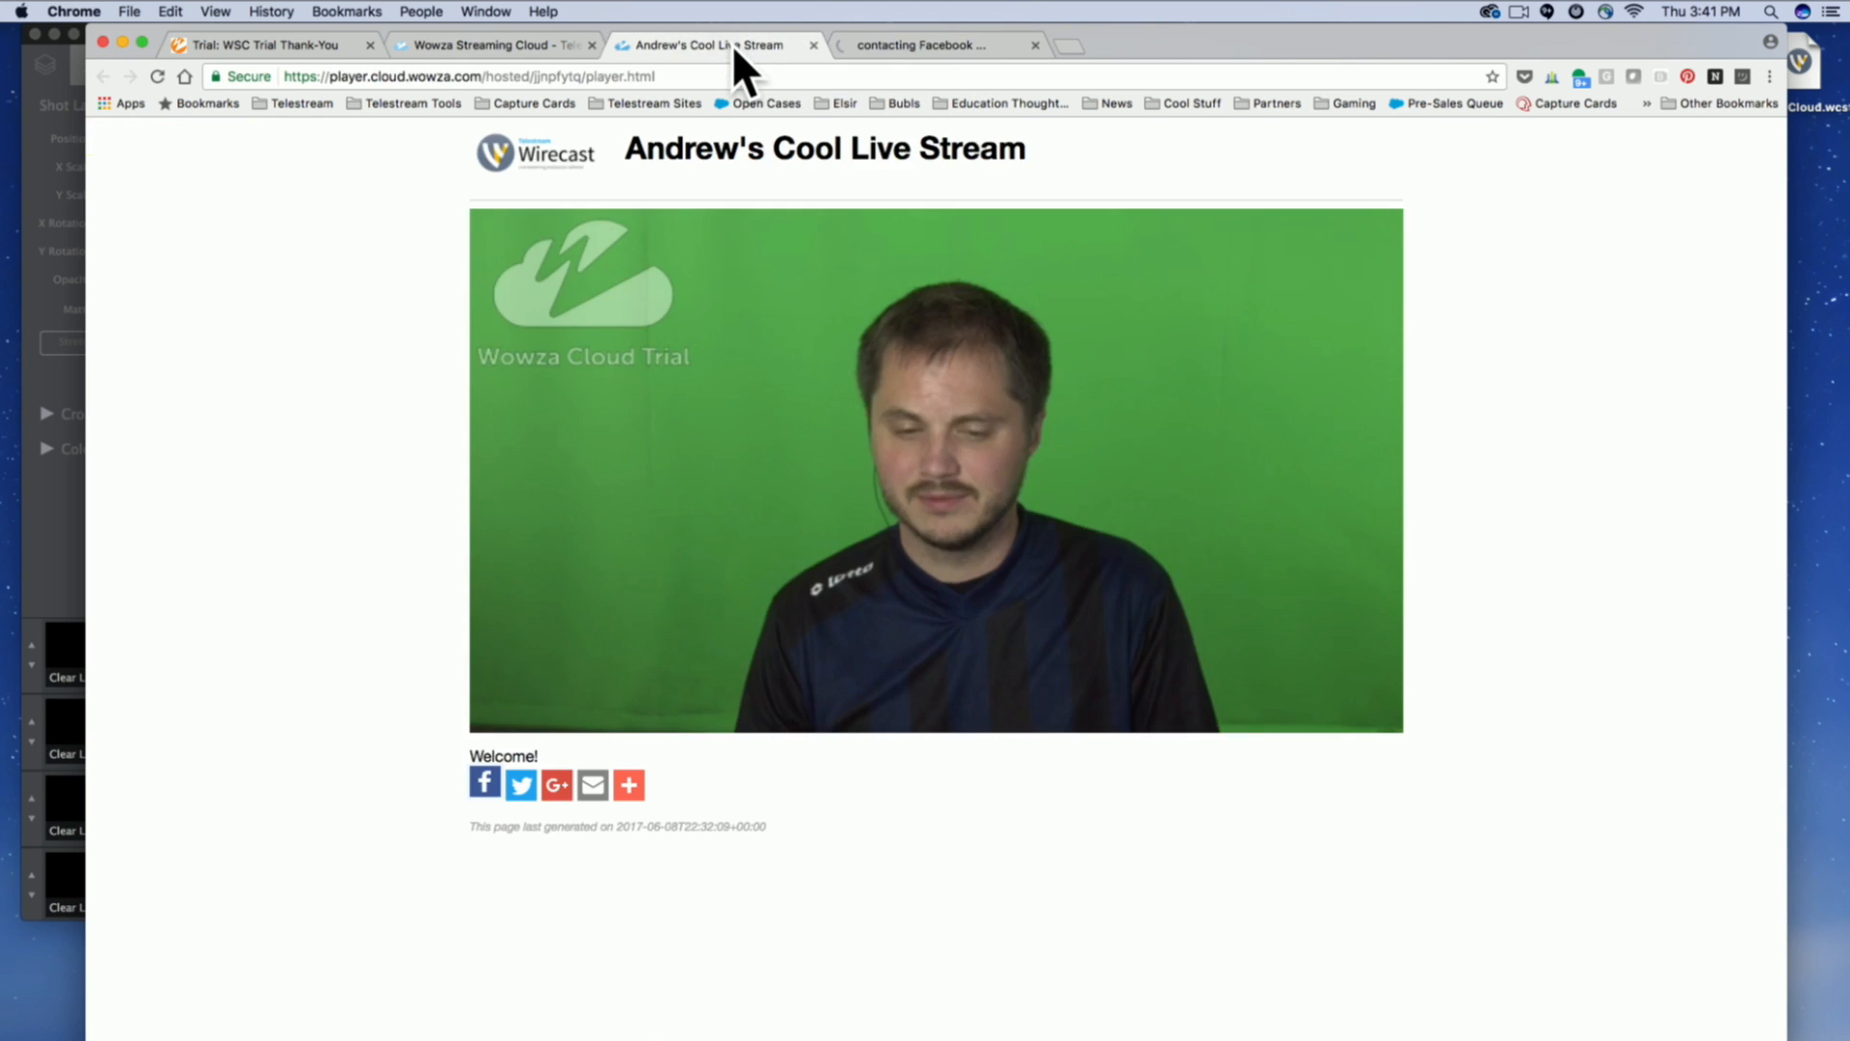
left_click(928, 45)
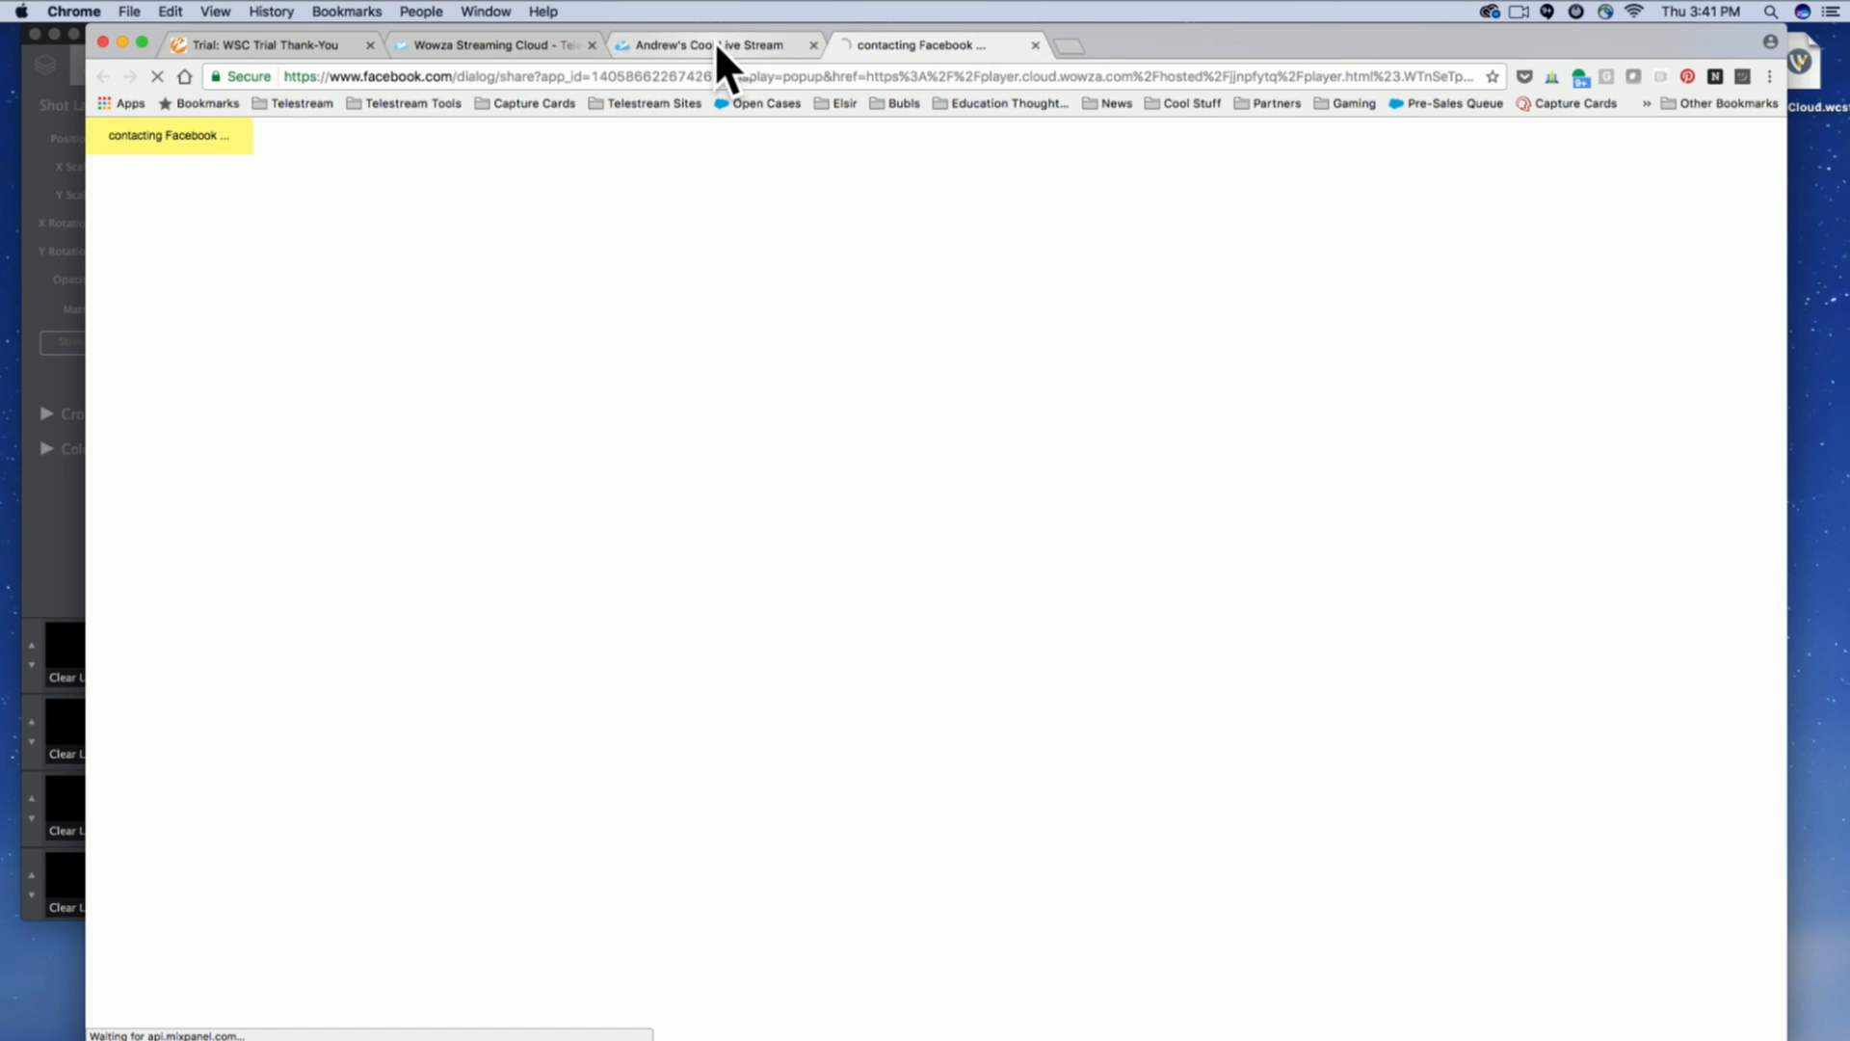
left_click(718, 47)
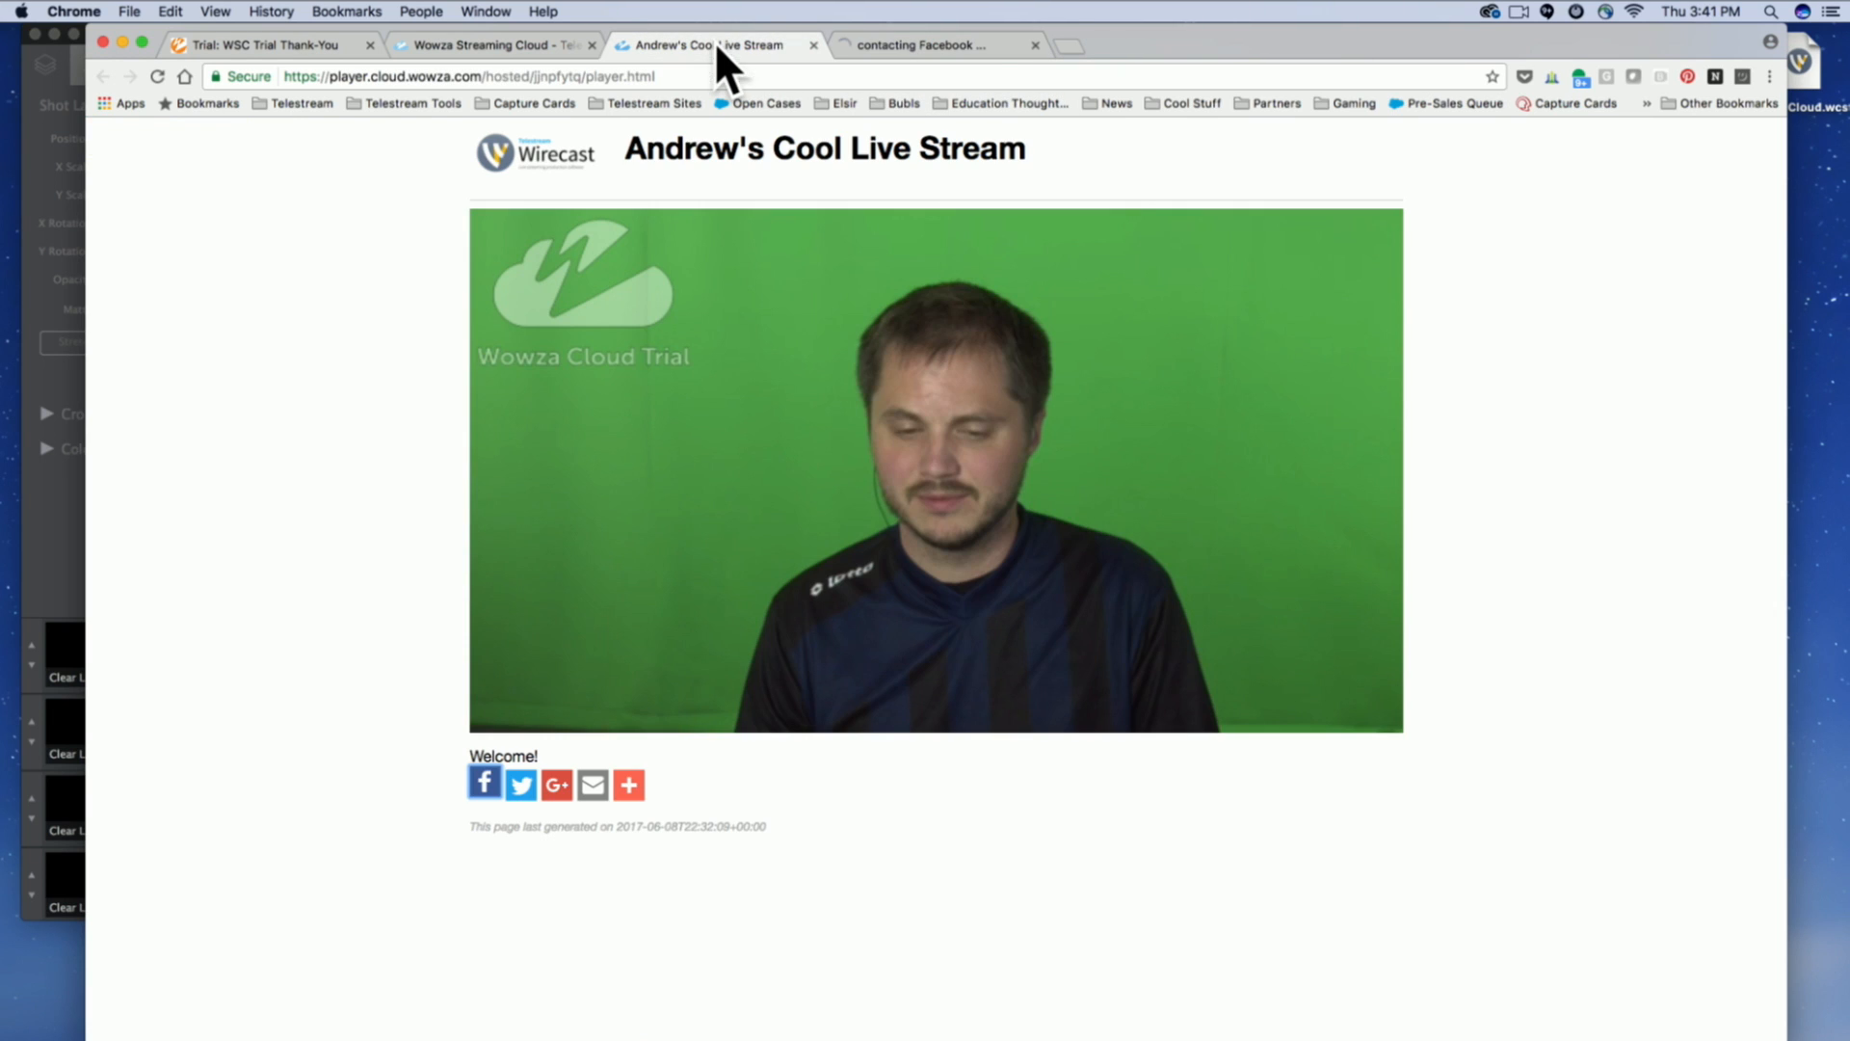
left_click(1035, 45)
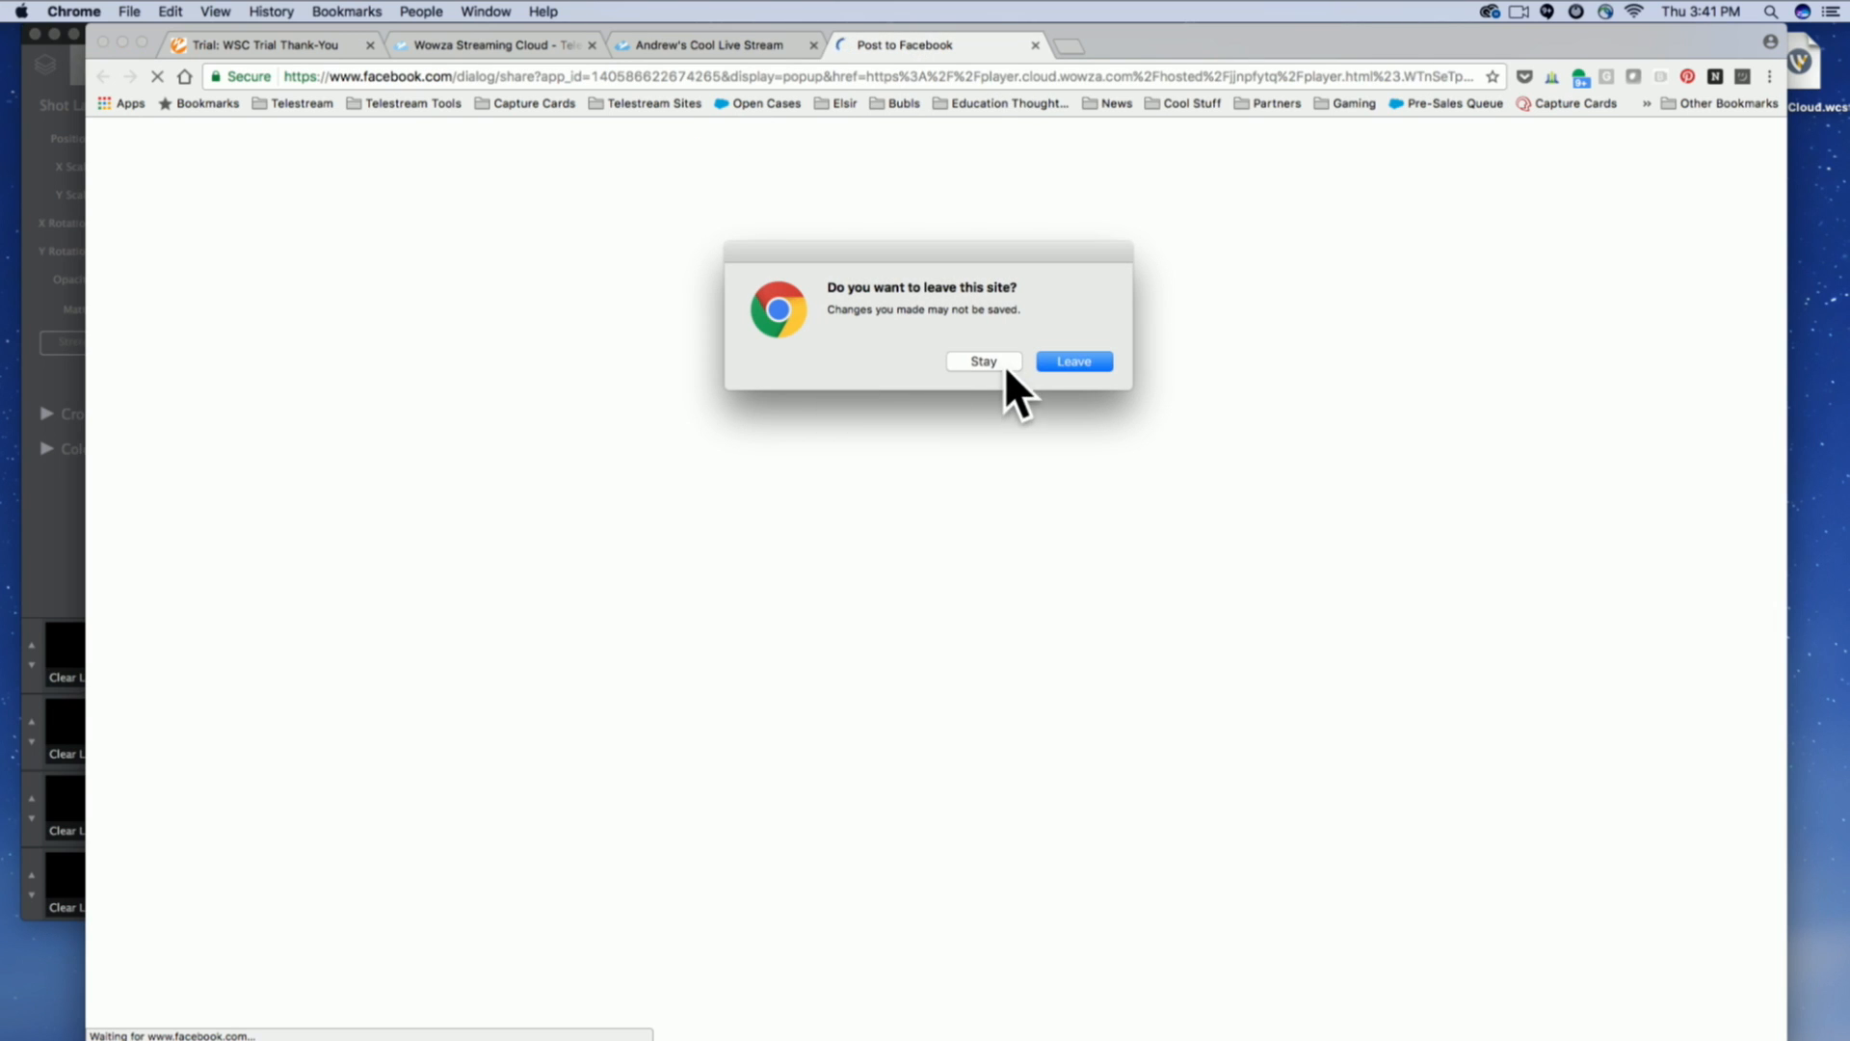
left_click(1077, 361)
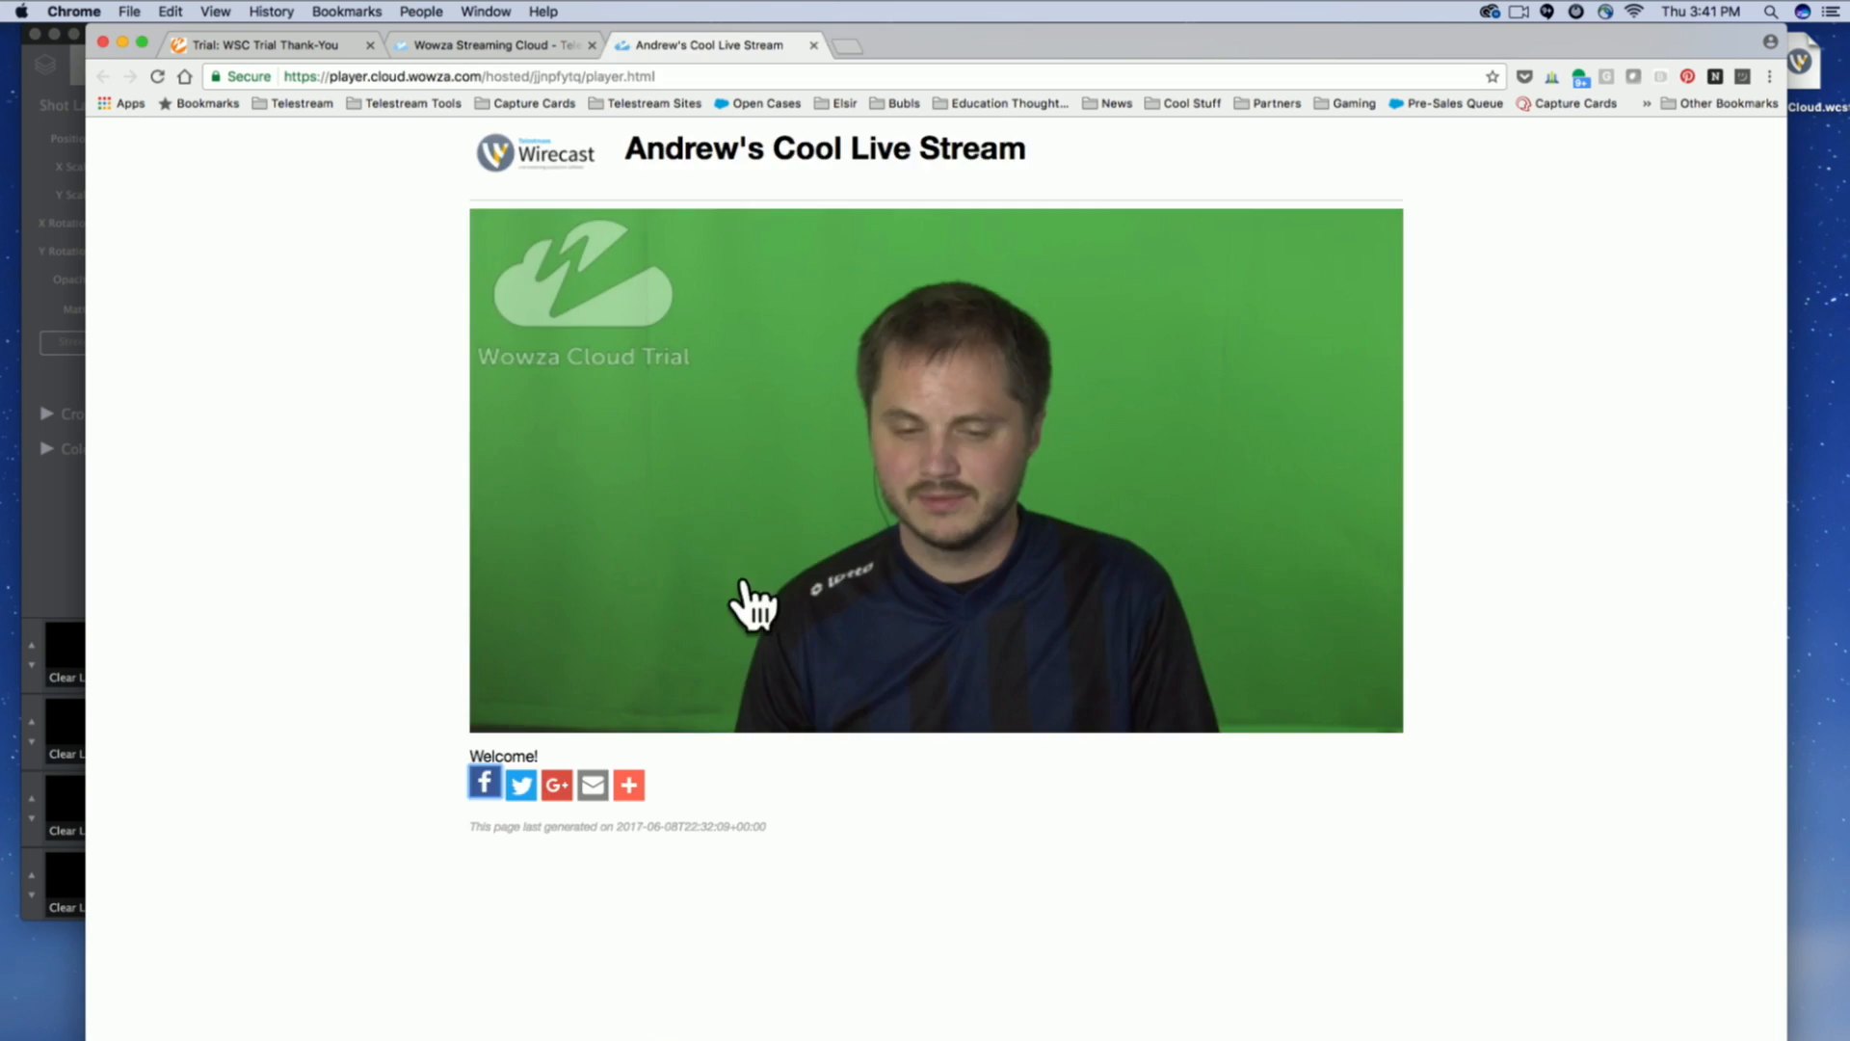
Return to the Wowza Streaming Cloud management page, list the transcoders and open the one belonging to the live stream.
left_click(488, 45)
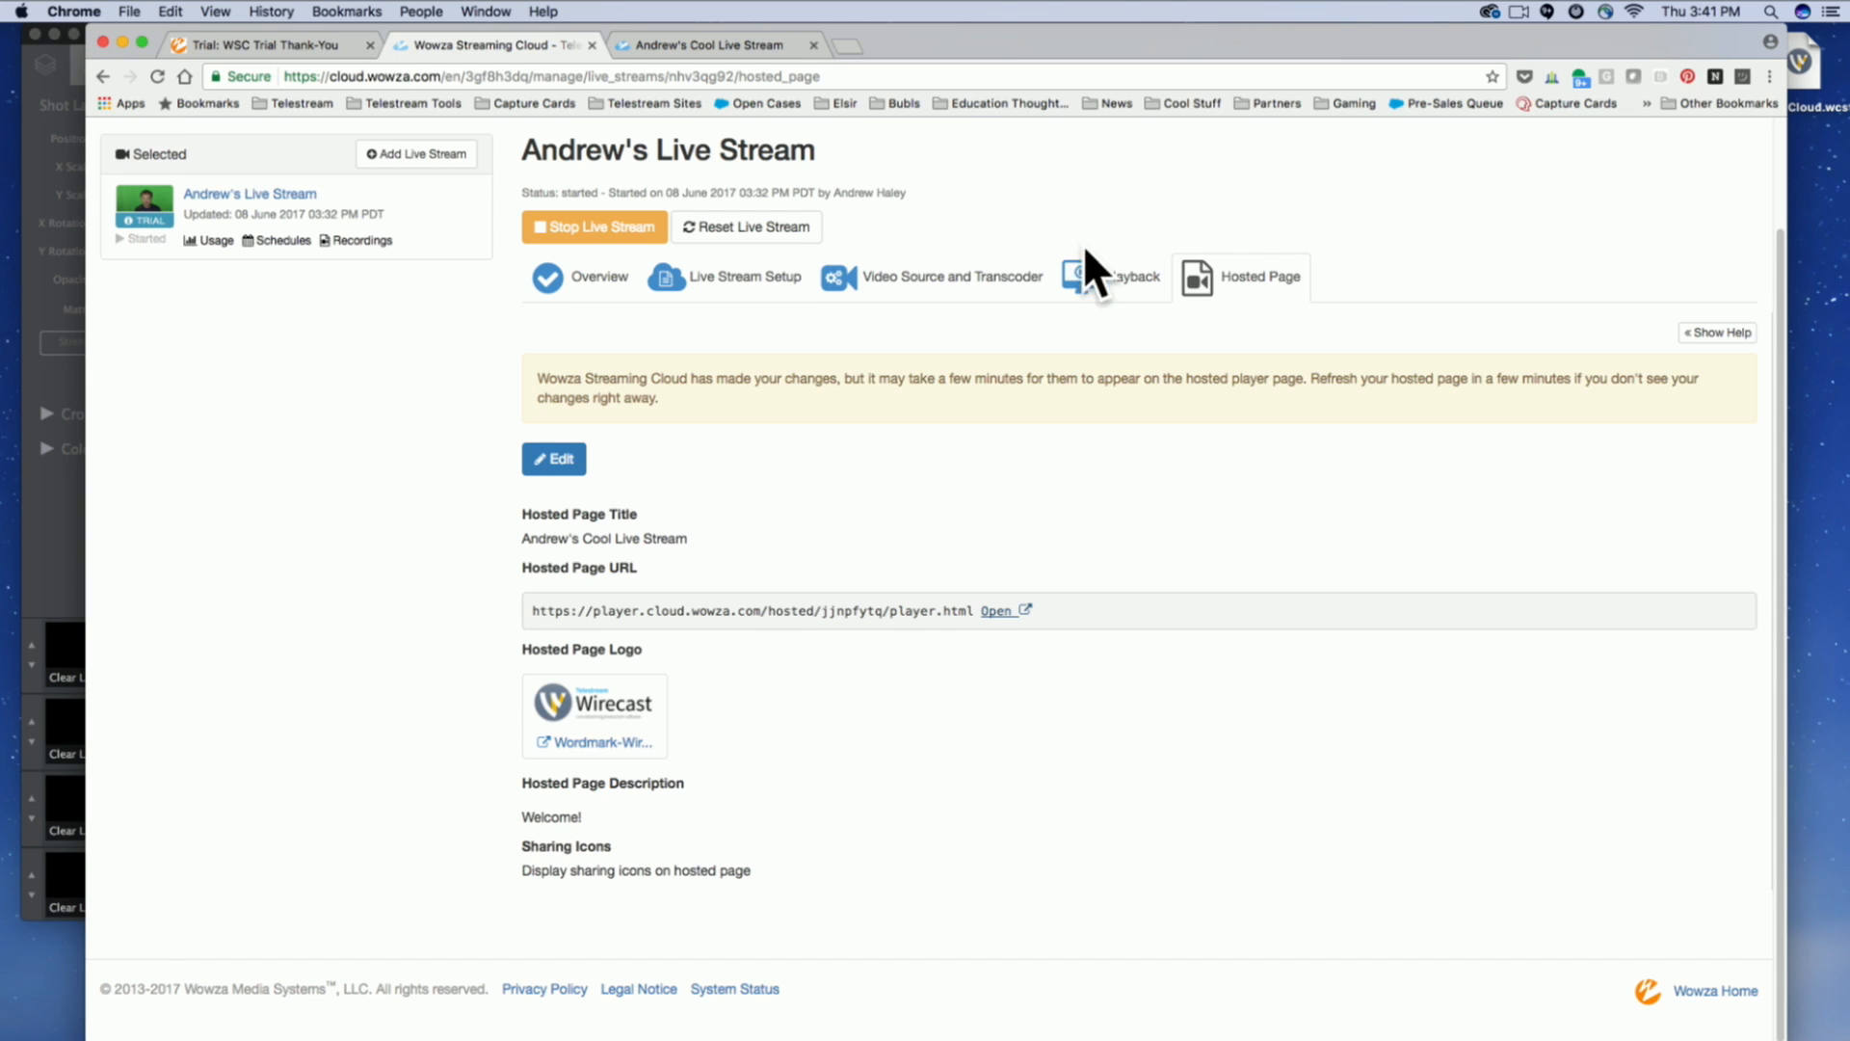
scroll(1077, 234, "up", 2)
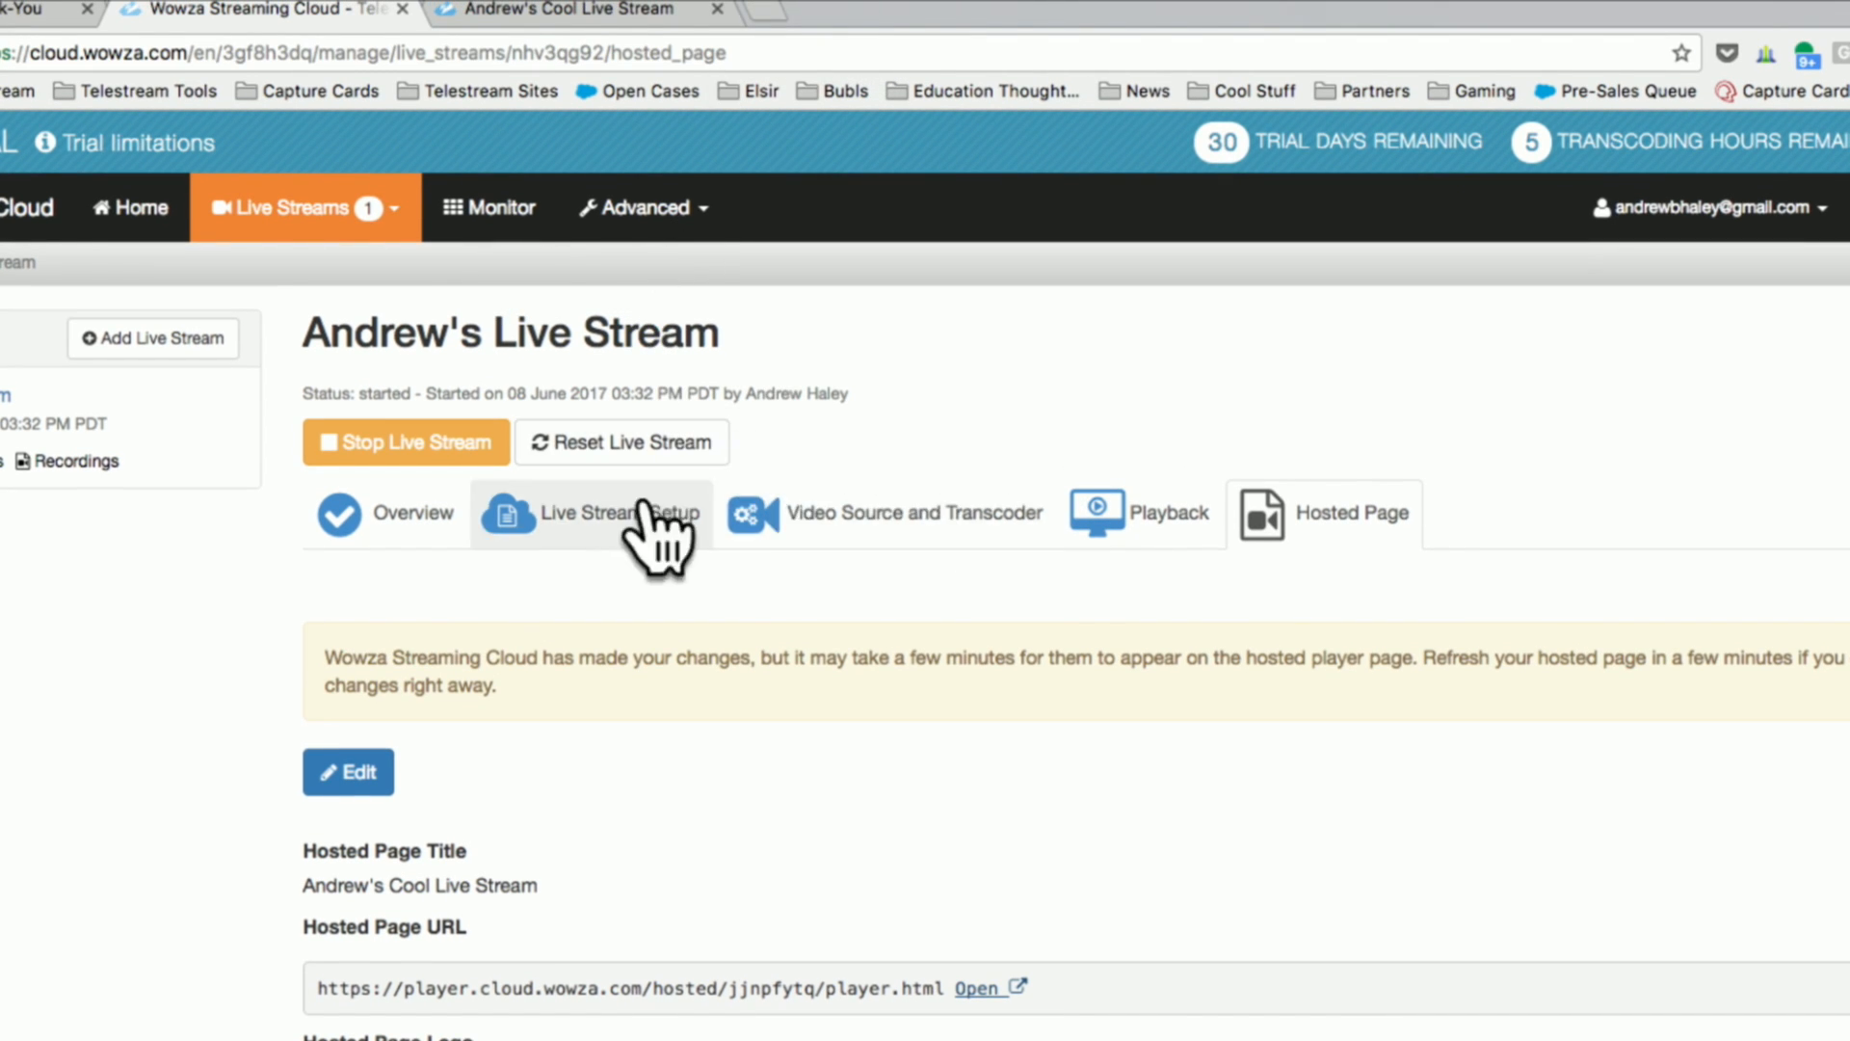
left_click(643, 210)
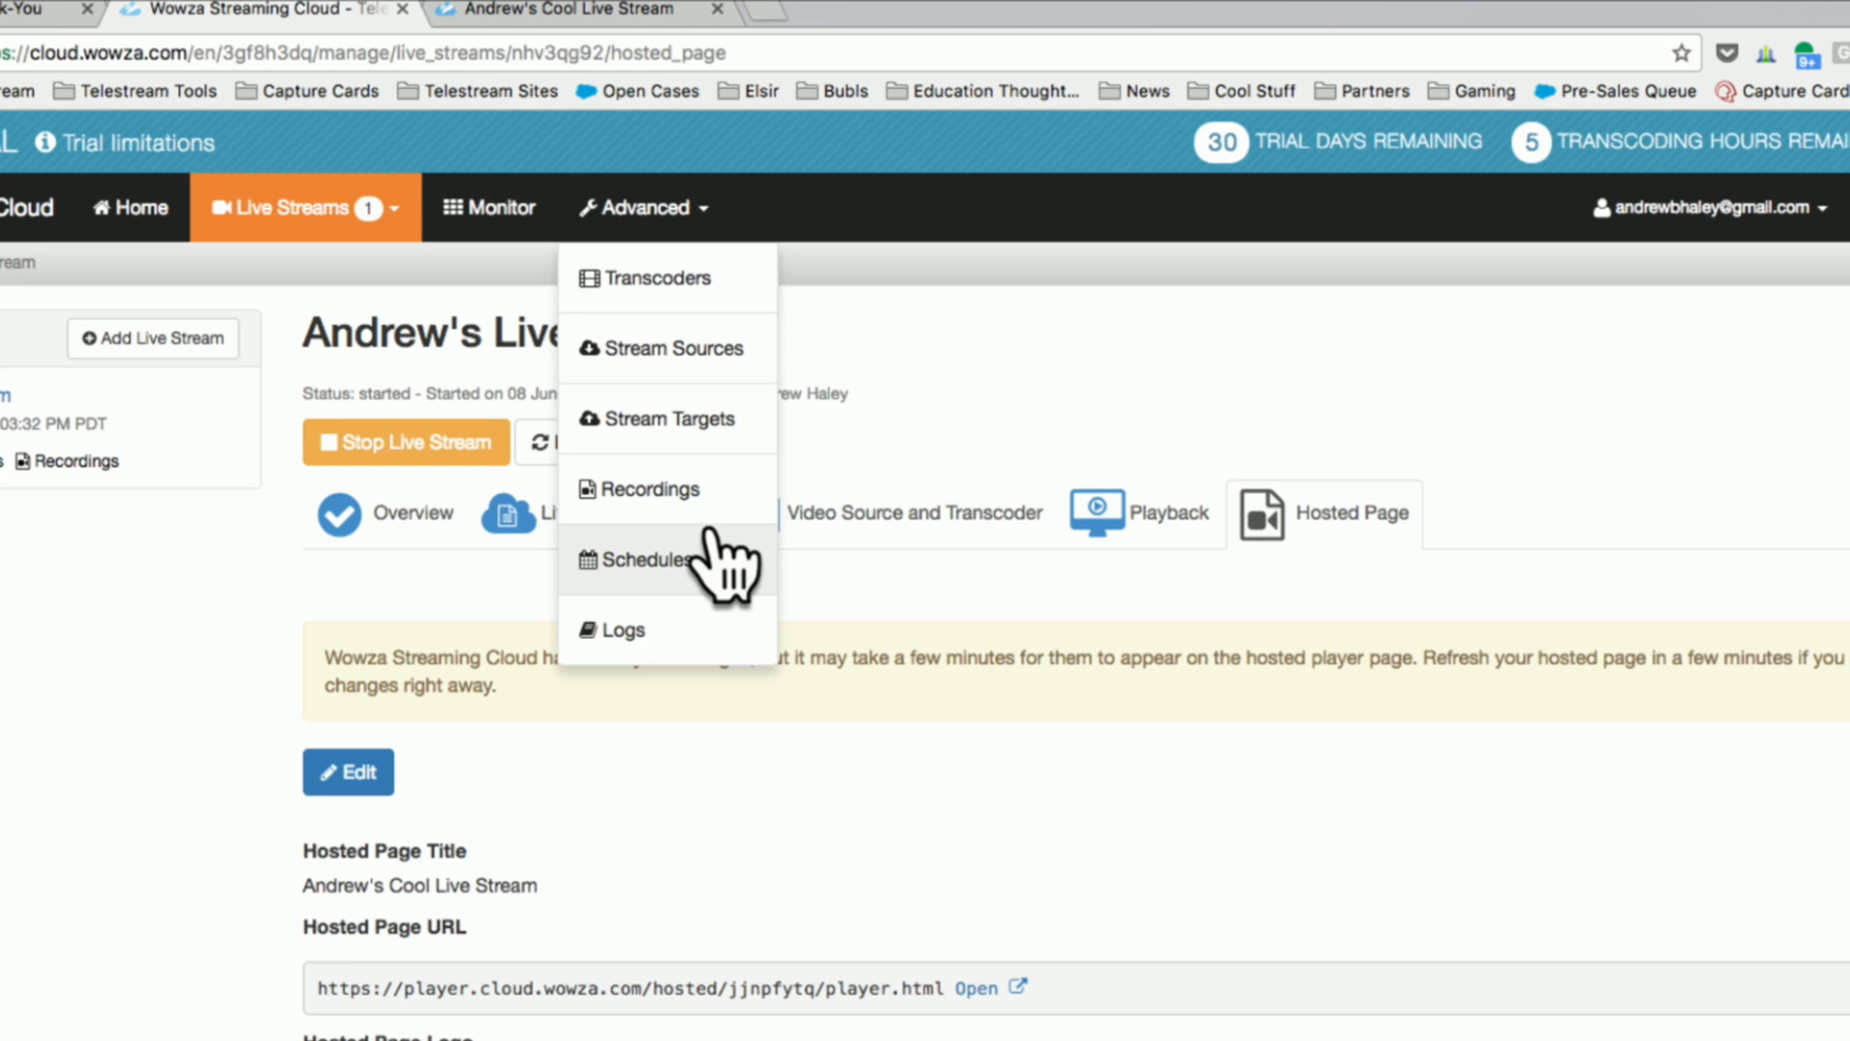
left_click(703, 282)
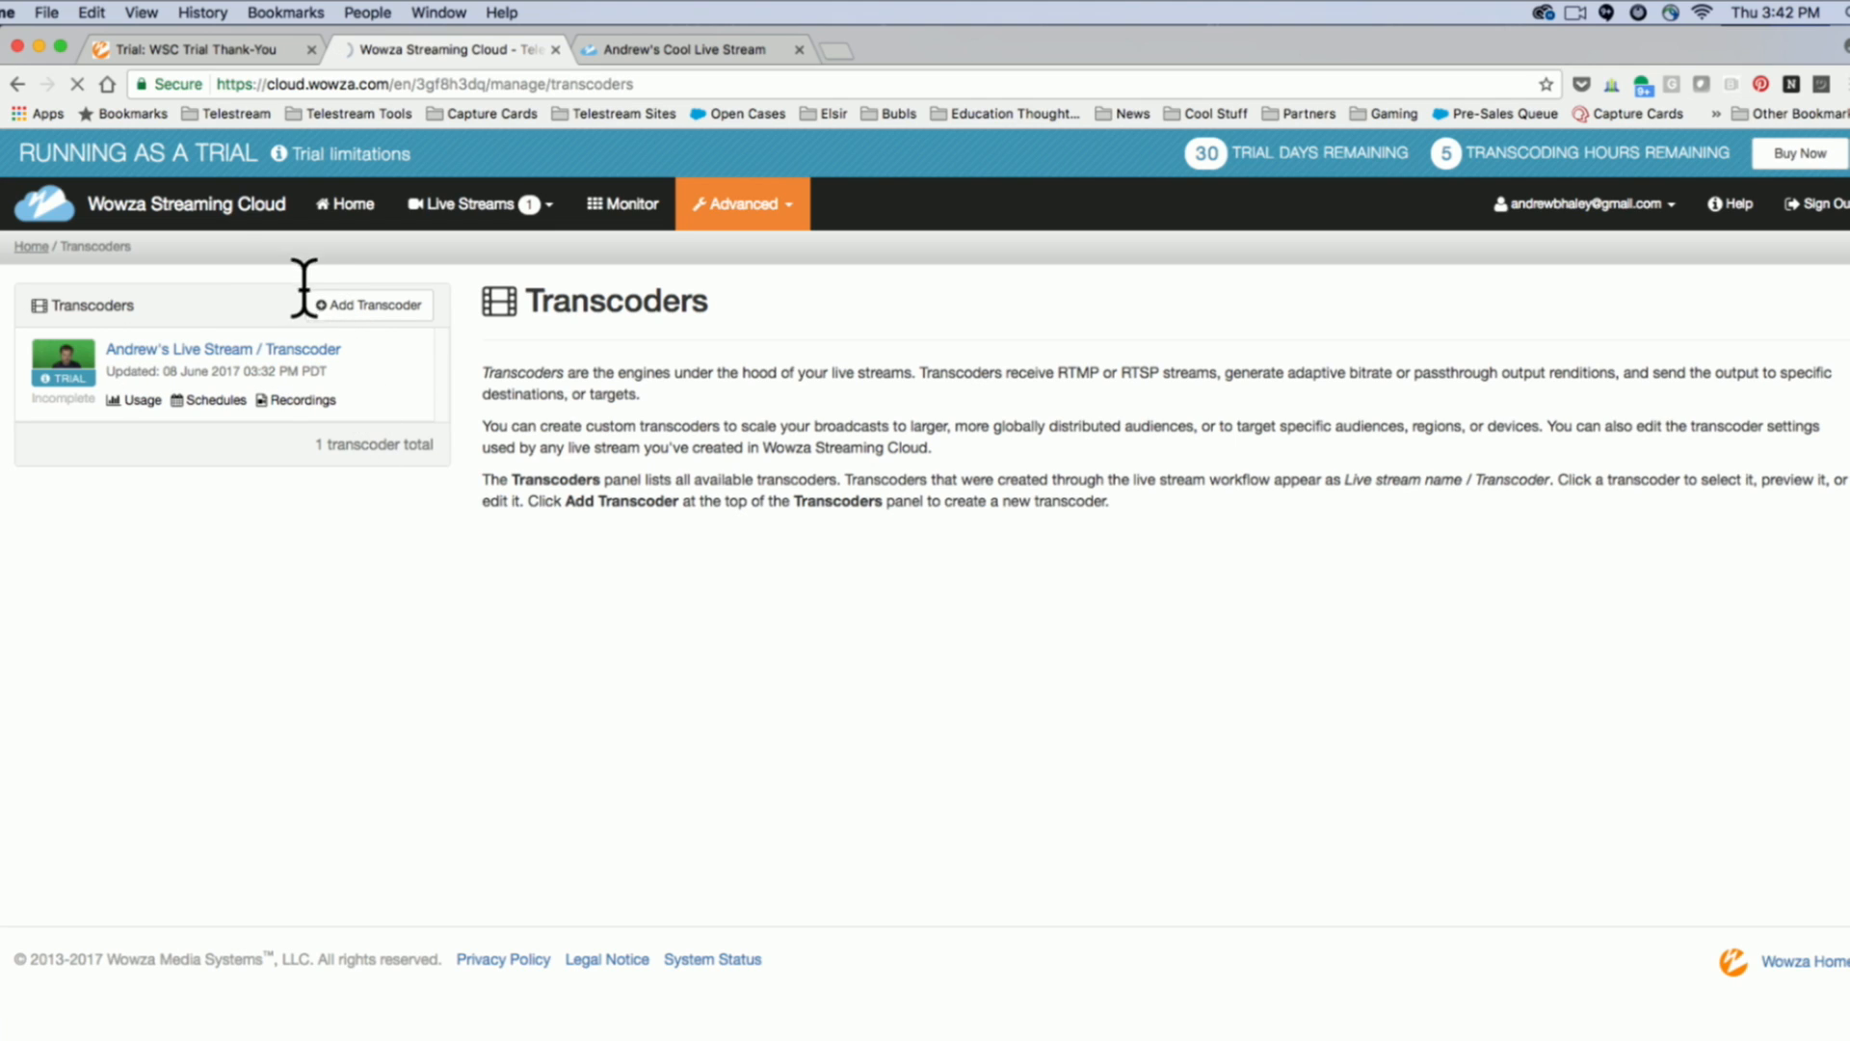
left_click(247, 353)
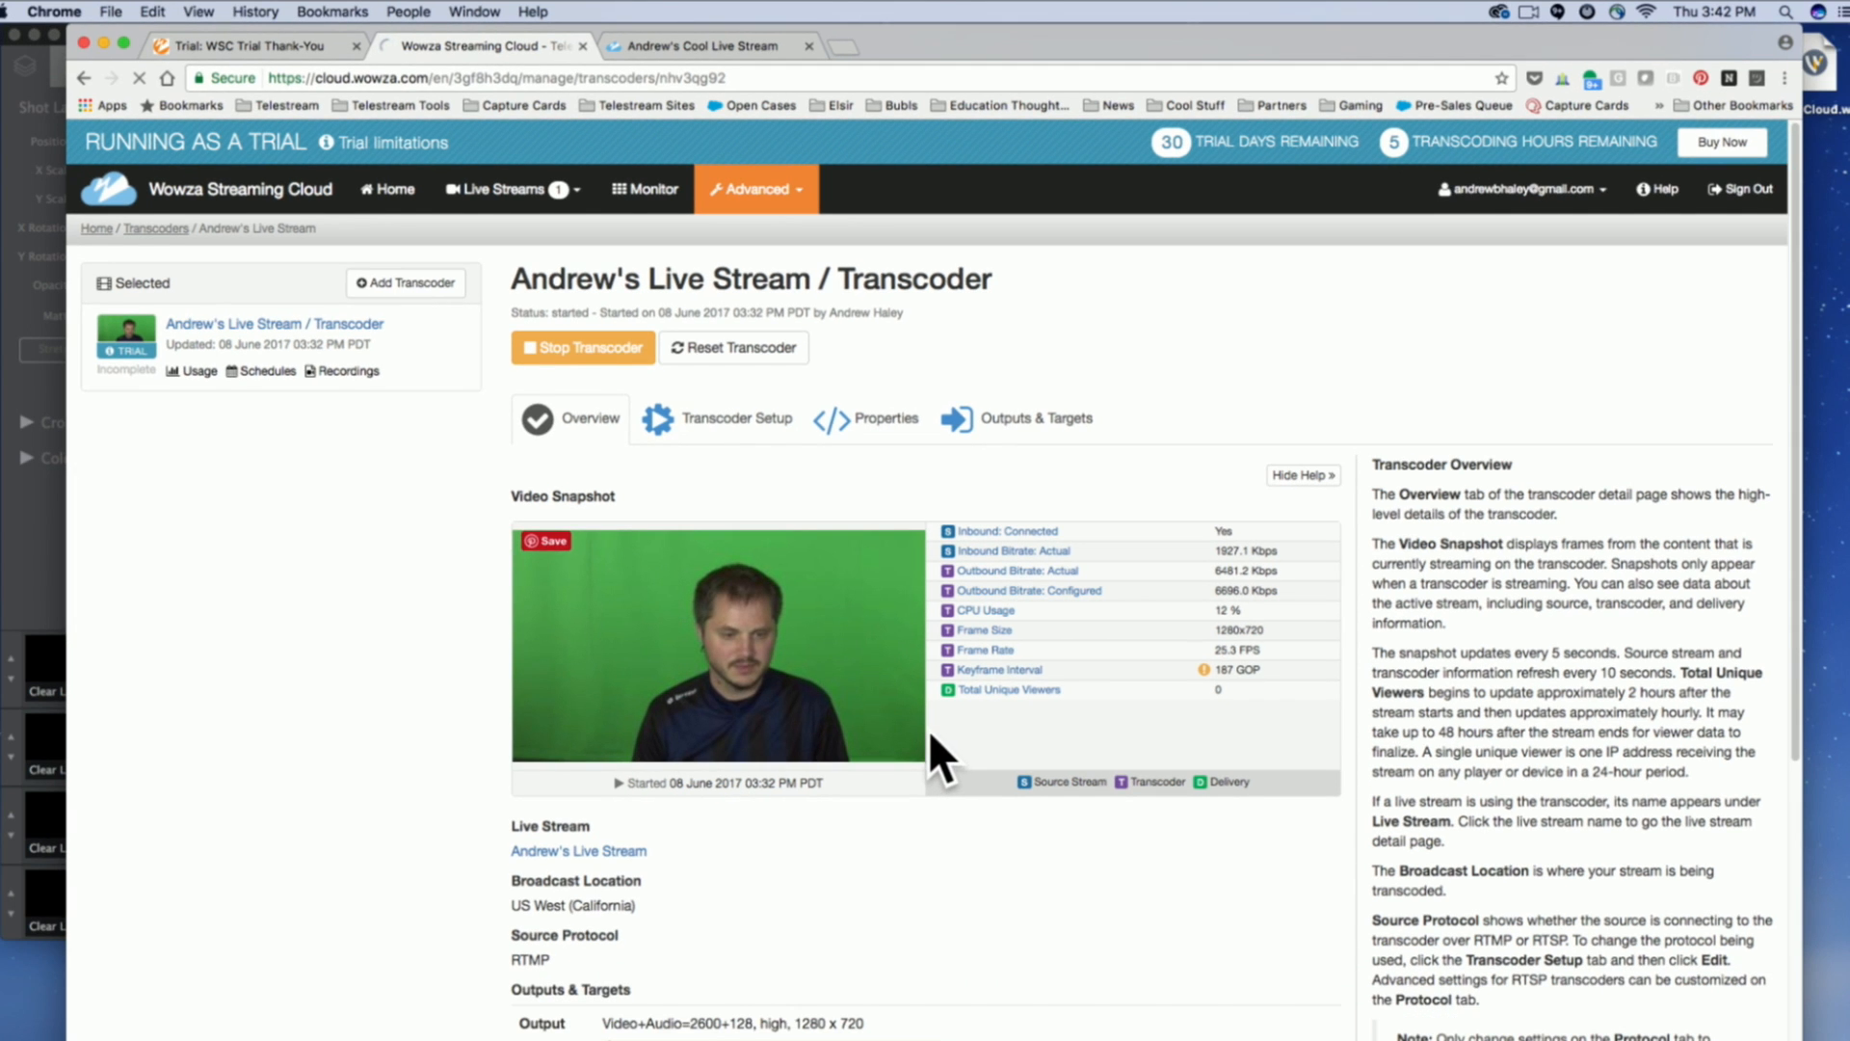
Examine the transcoder overview, including its video snapshot, statistics, and outputs and targets.
scroll(964, 847, "down", 5)
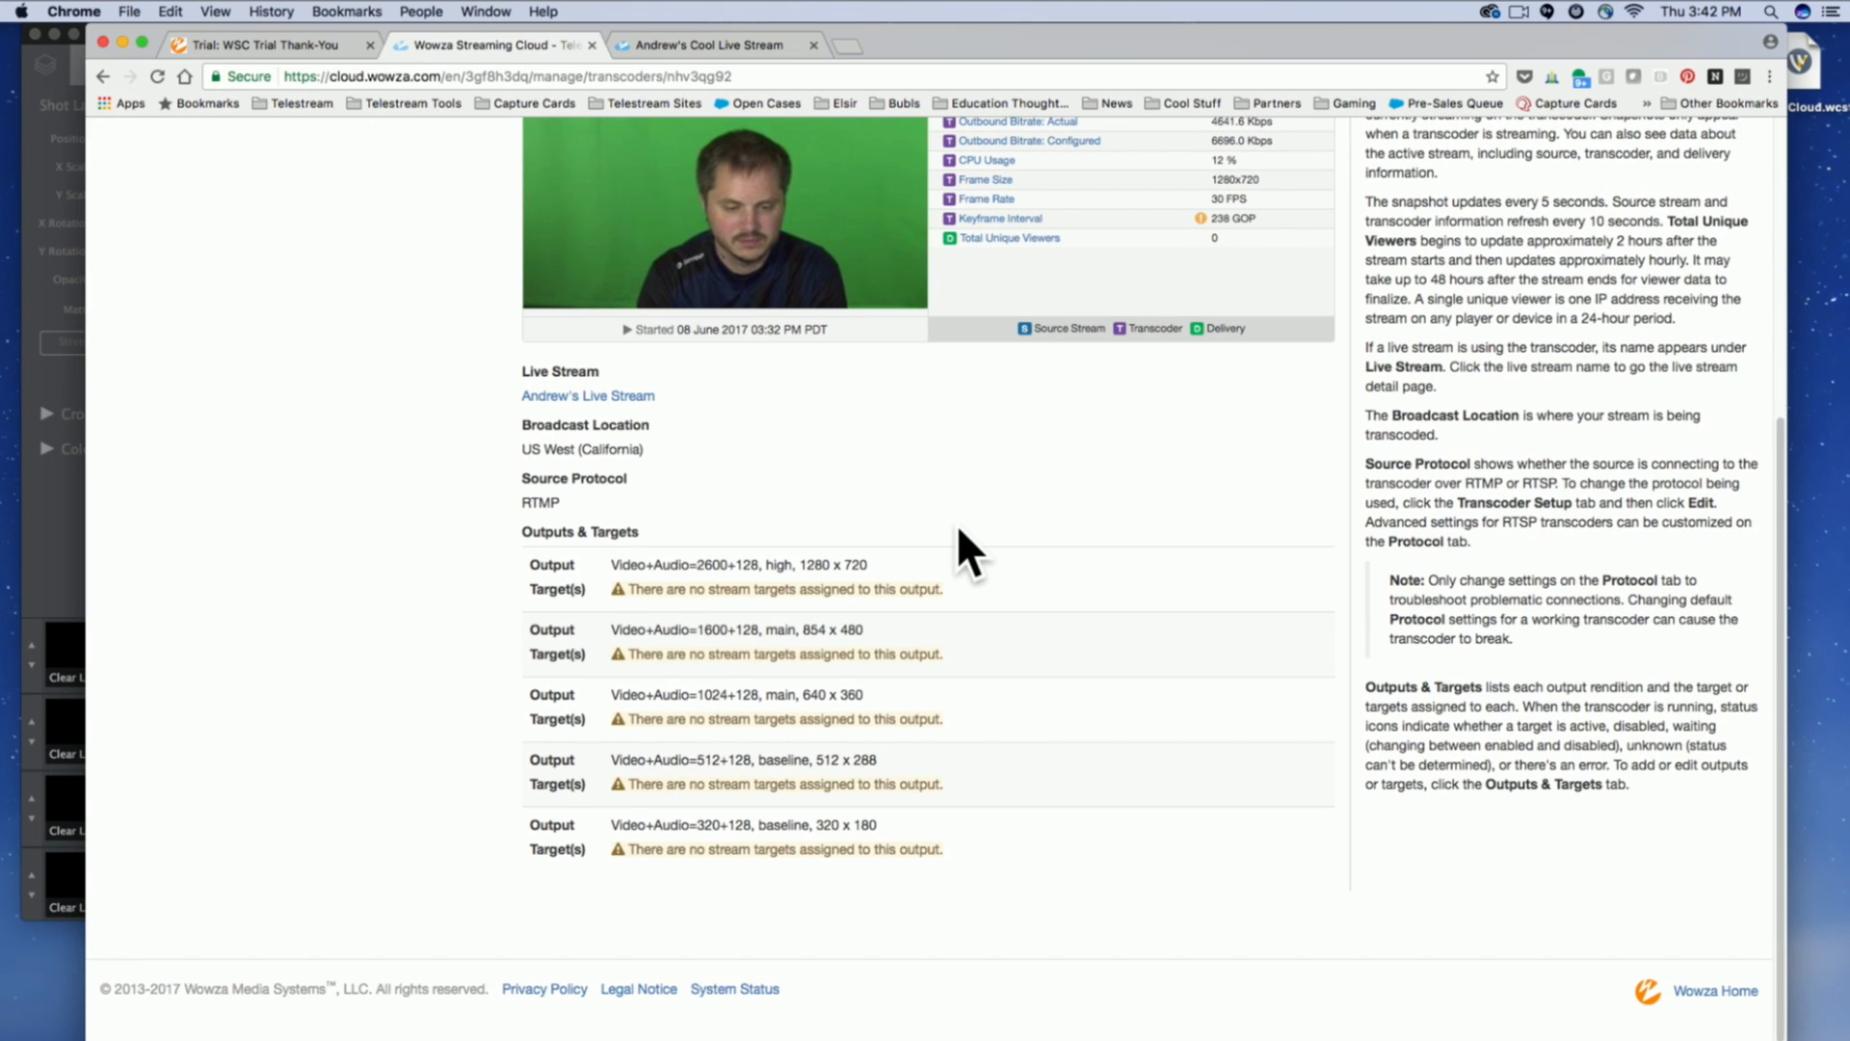
scroll(957, 524, "up", 5)
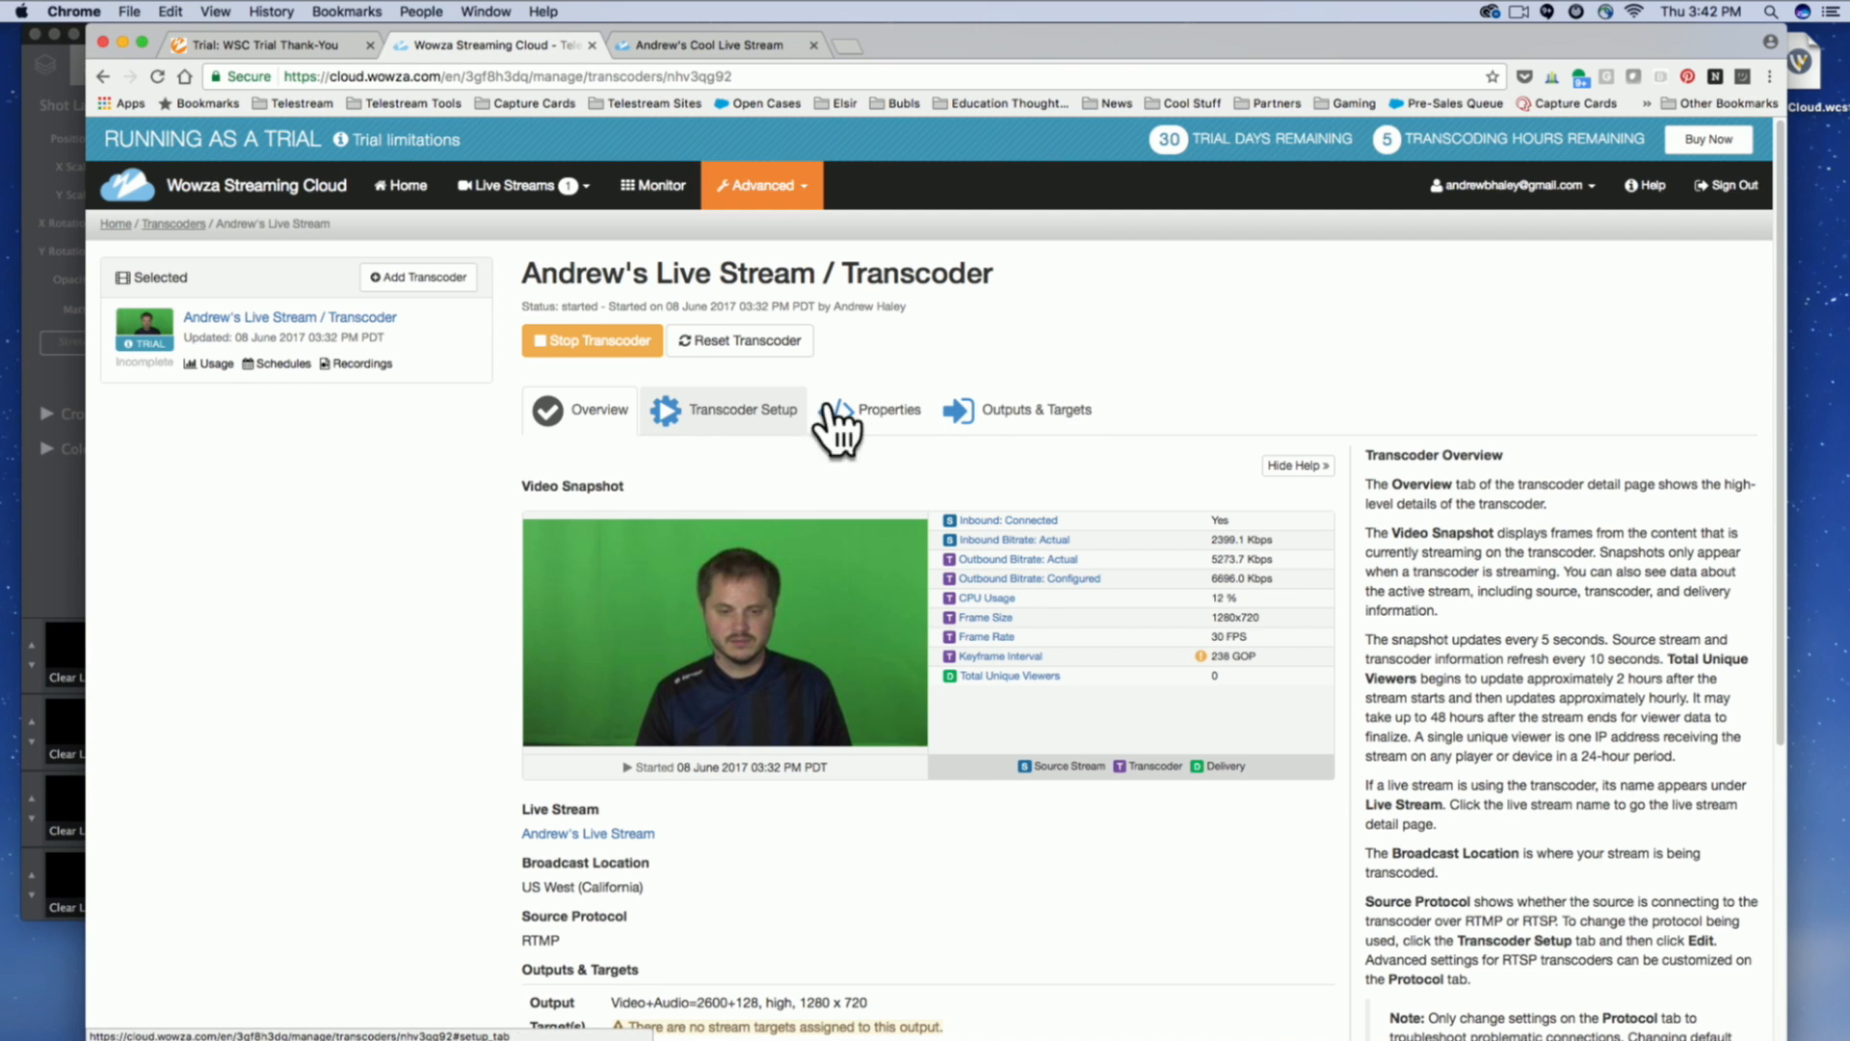
scroll(944, 699, "down", 5)
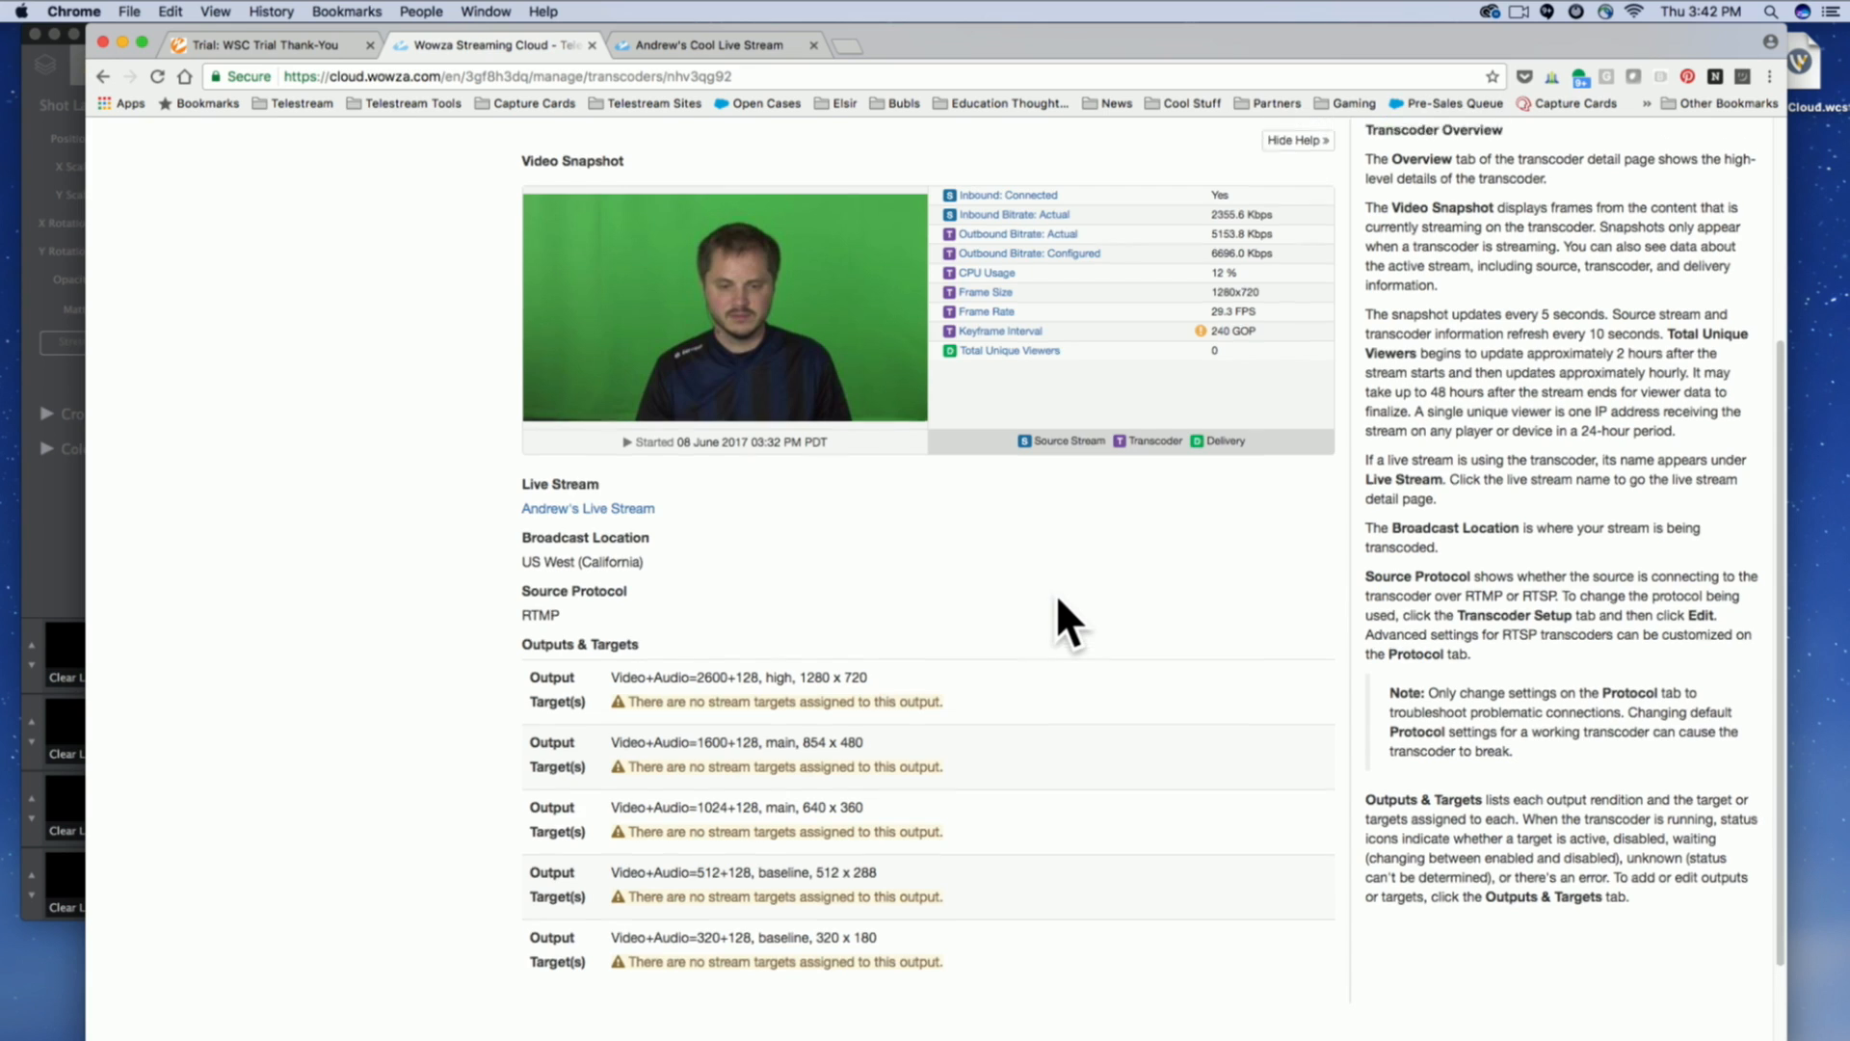
scroll(1056, 593, "up", 5)
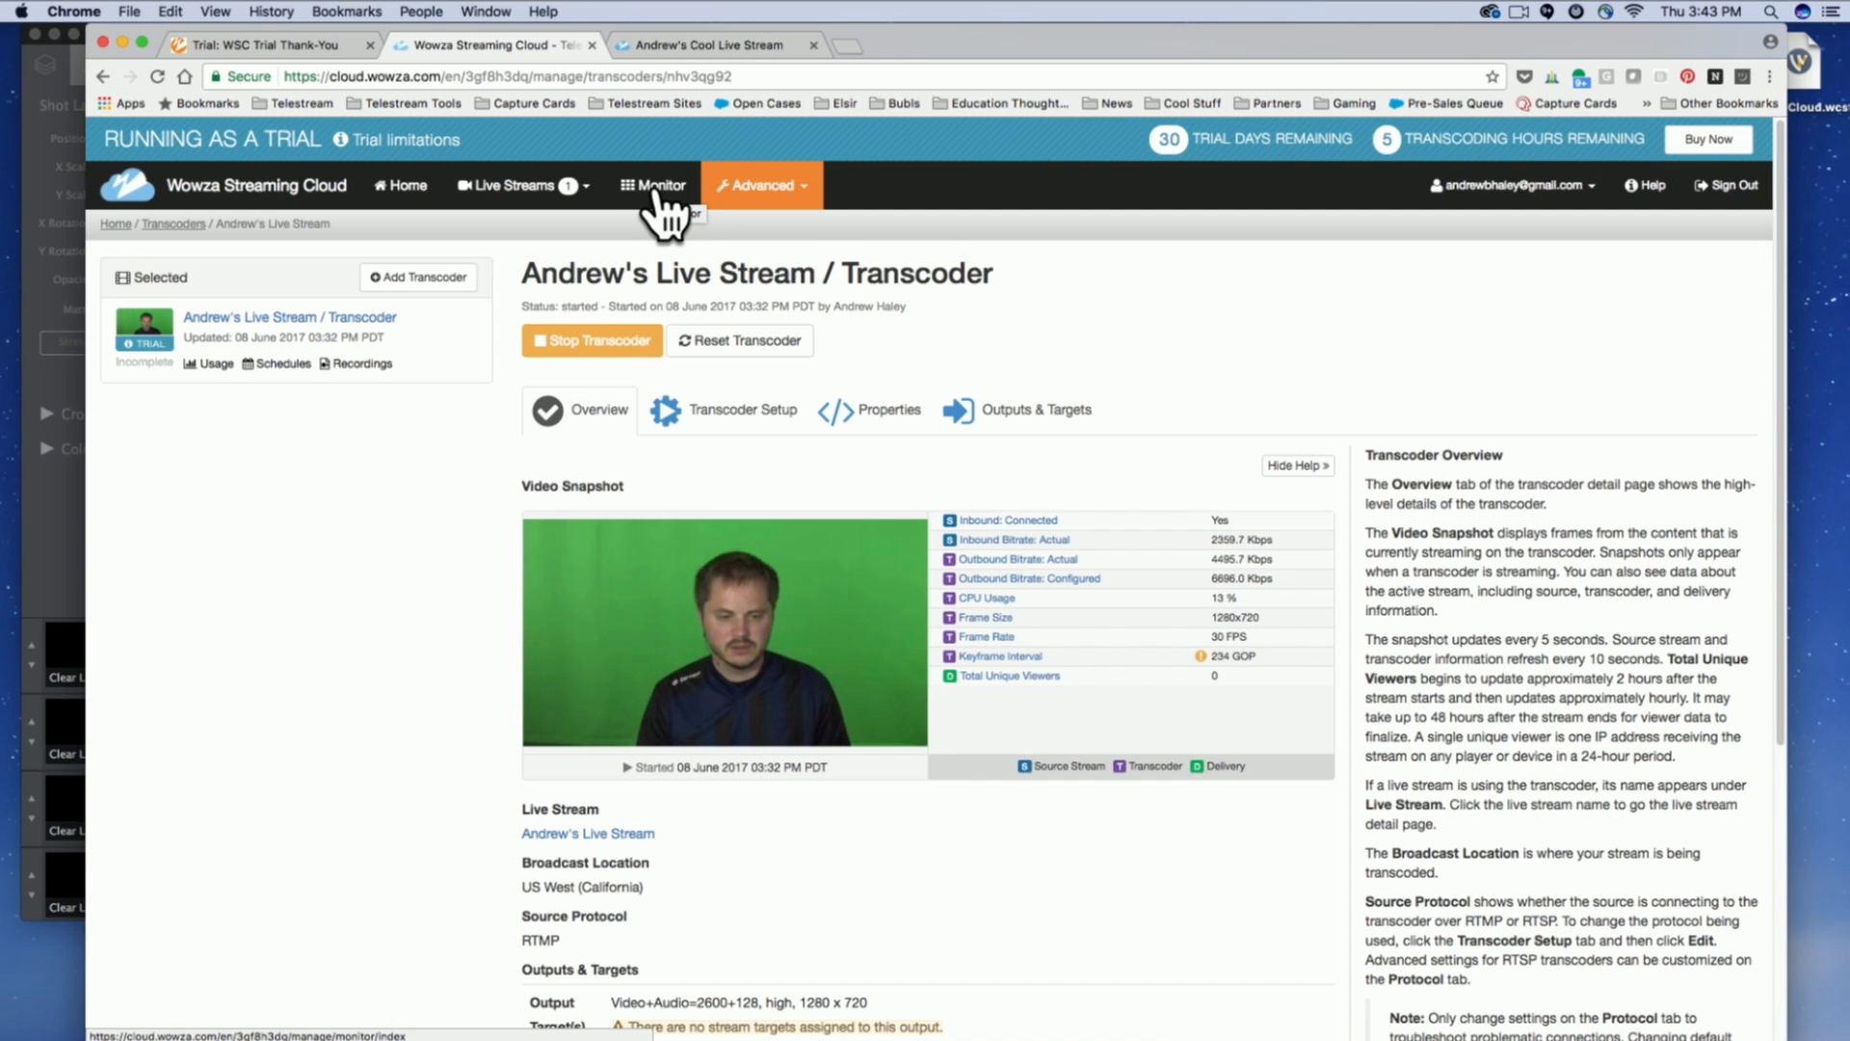
View the transcoder's setup details and its RTMP properties.
left_click(744, 412)
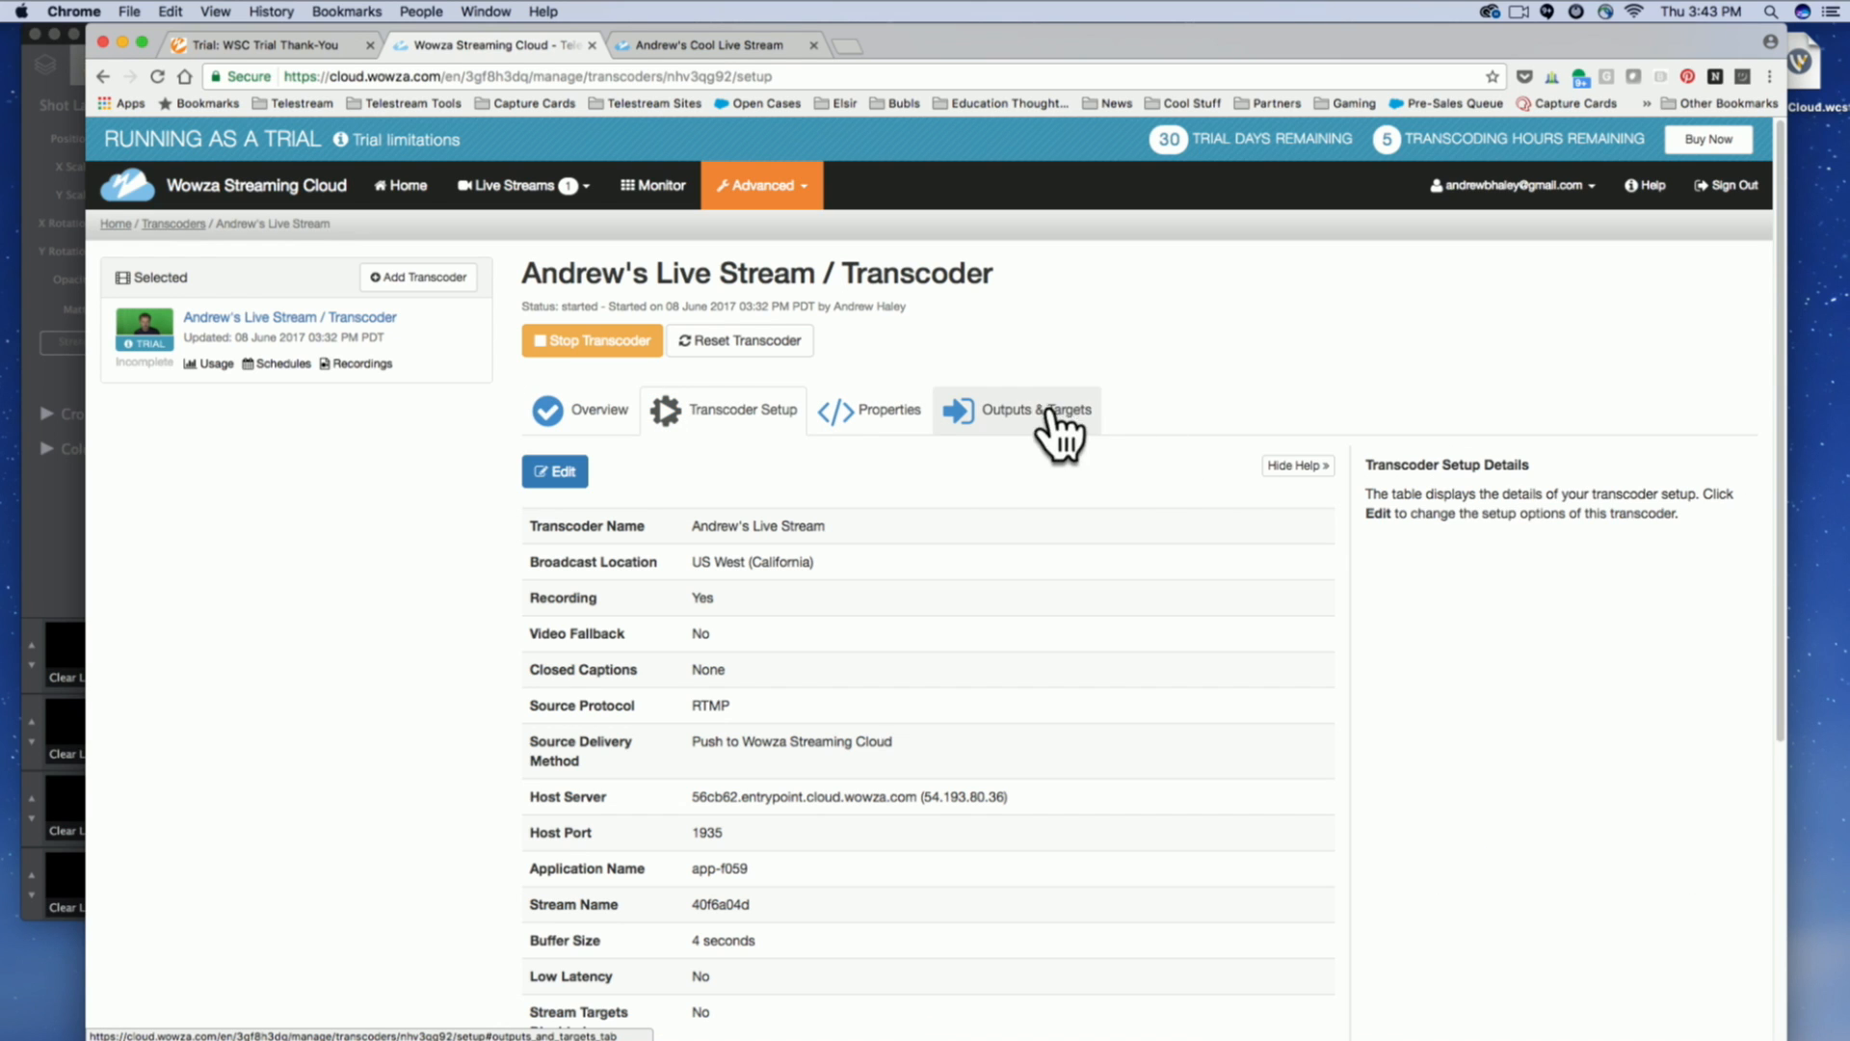
scroll(1125, 432, "down", 4)
scroll(1065, 442, "up", 4)
left_click(899, 412)
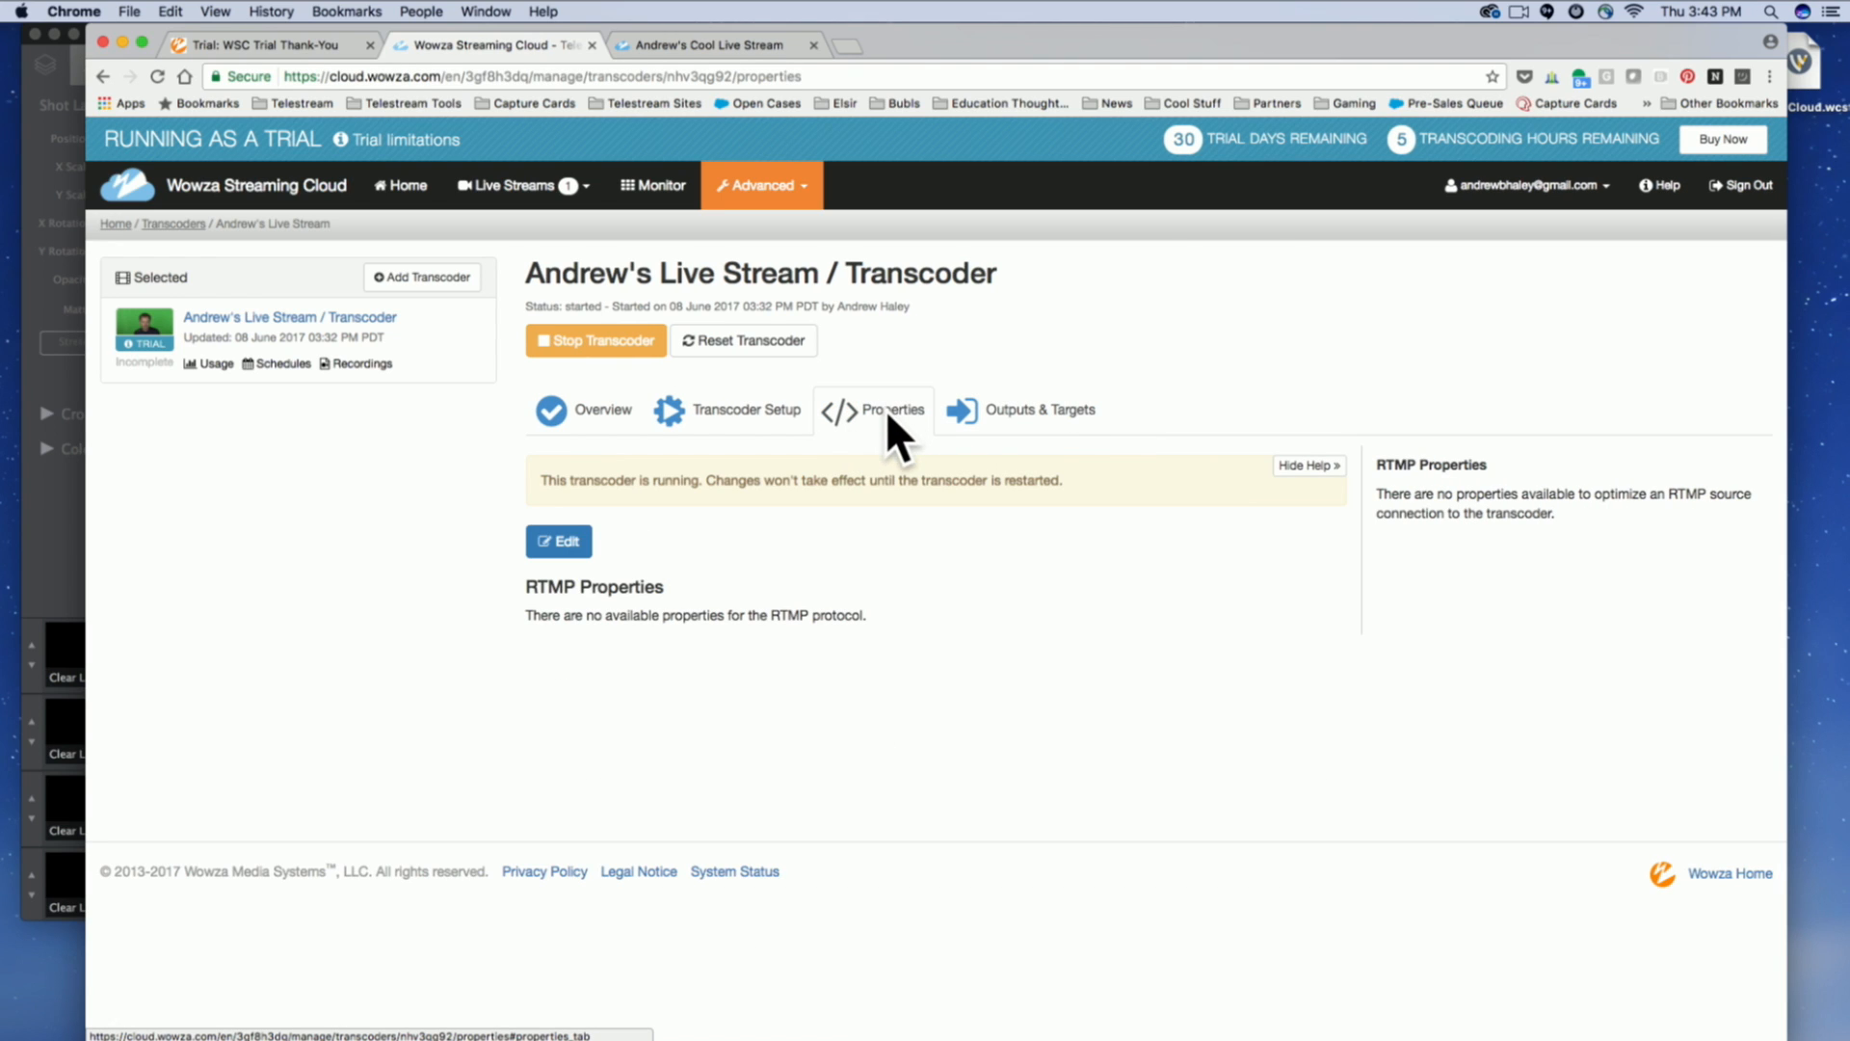
View the account's REST API access page and return to the live streams list.
left_click(1570, 191)
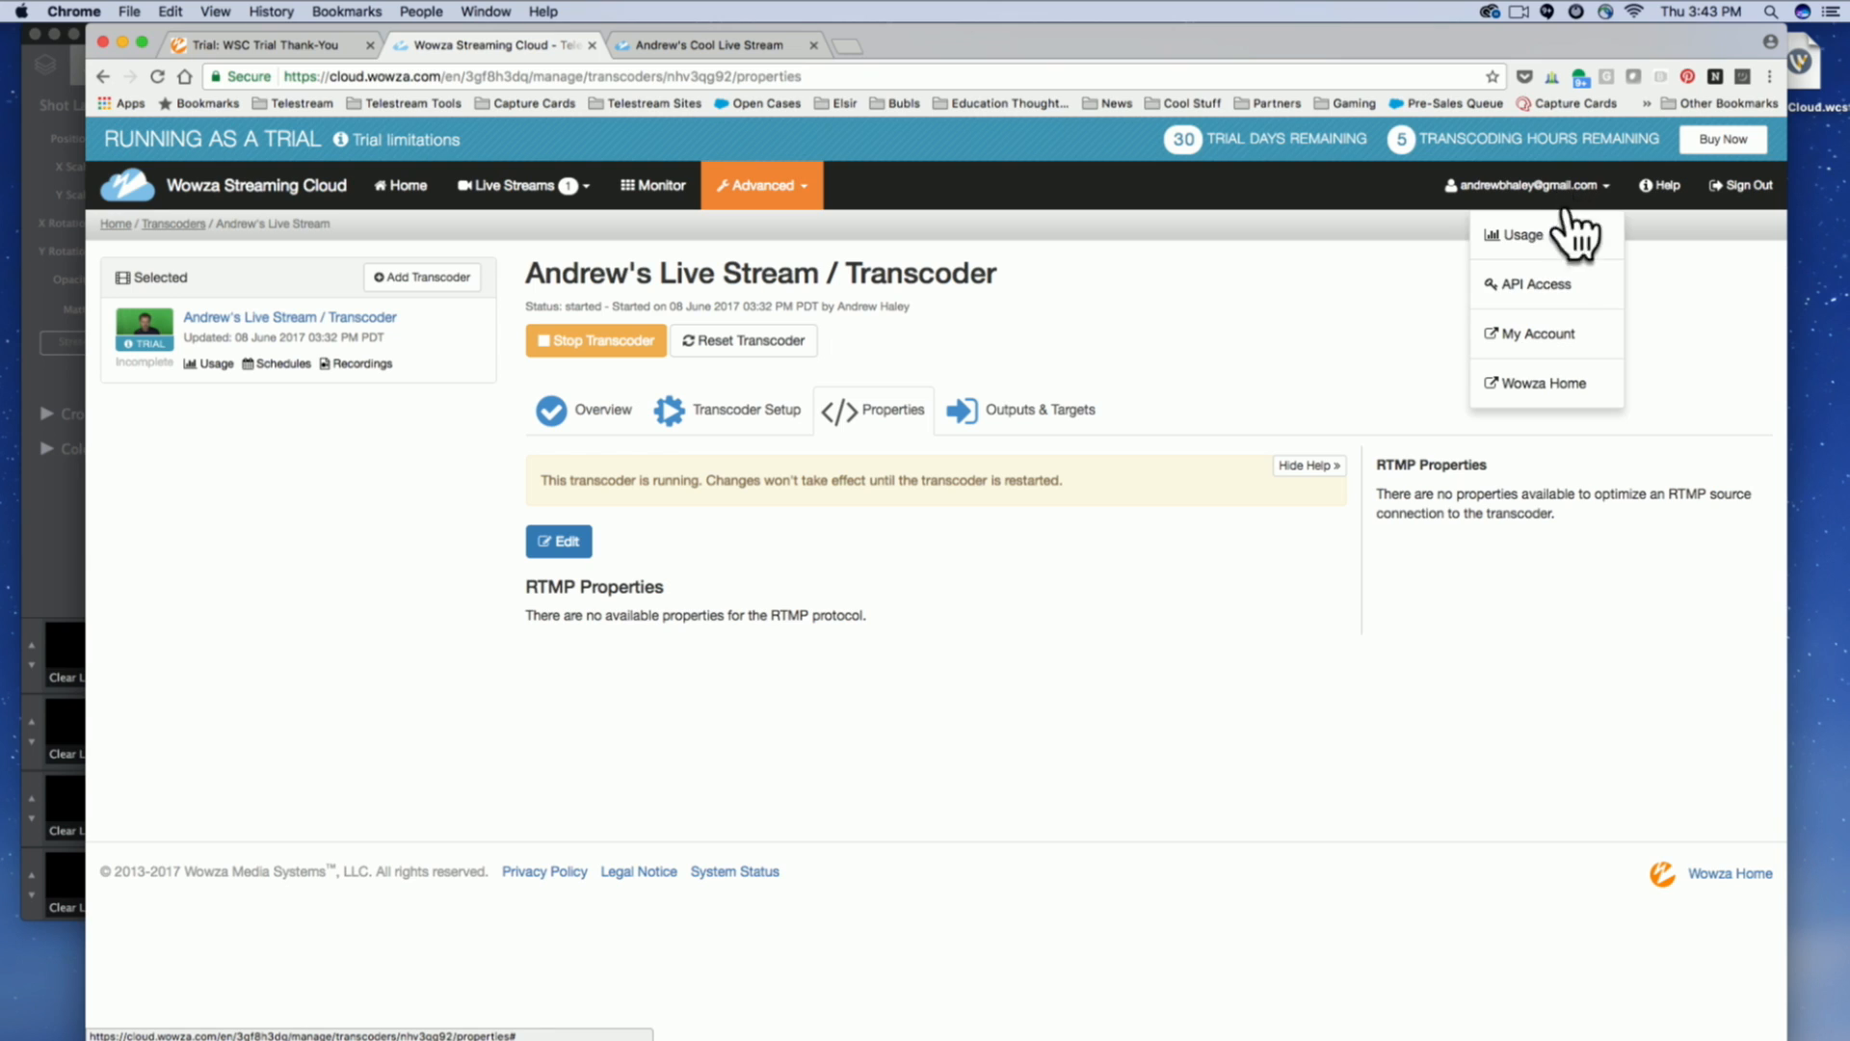
left_click(1570, 285)
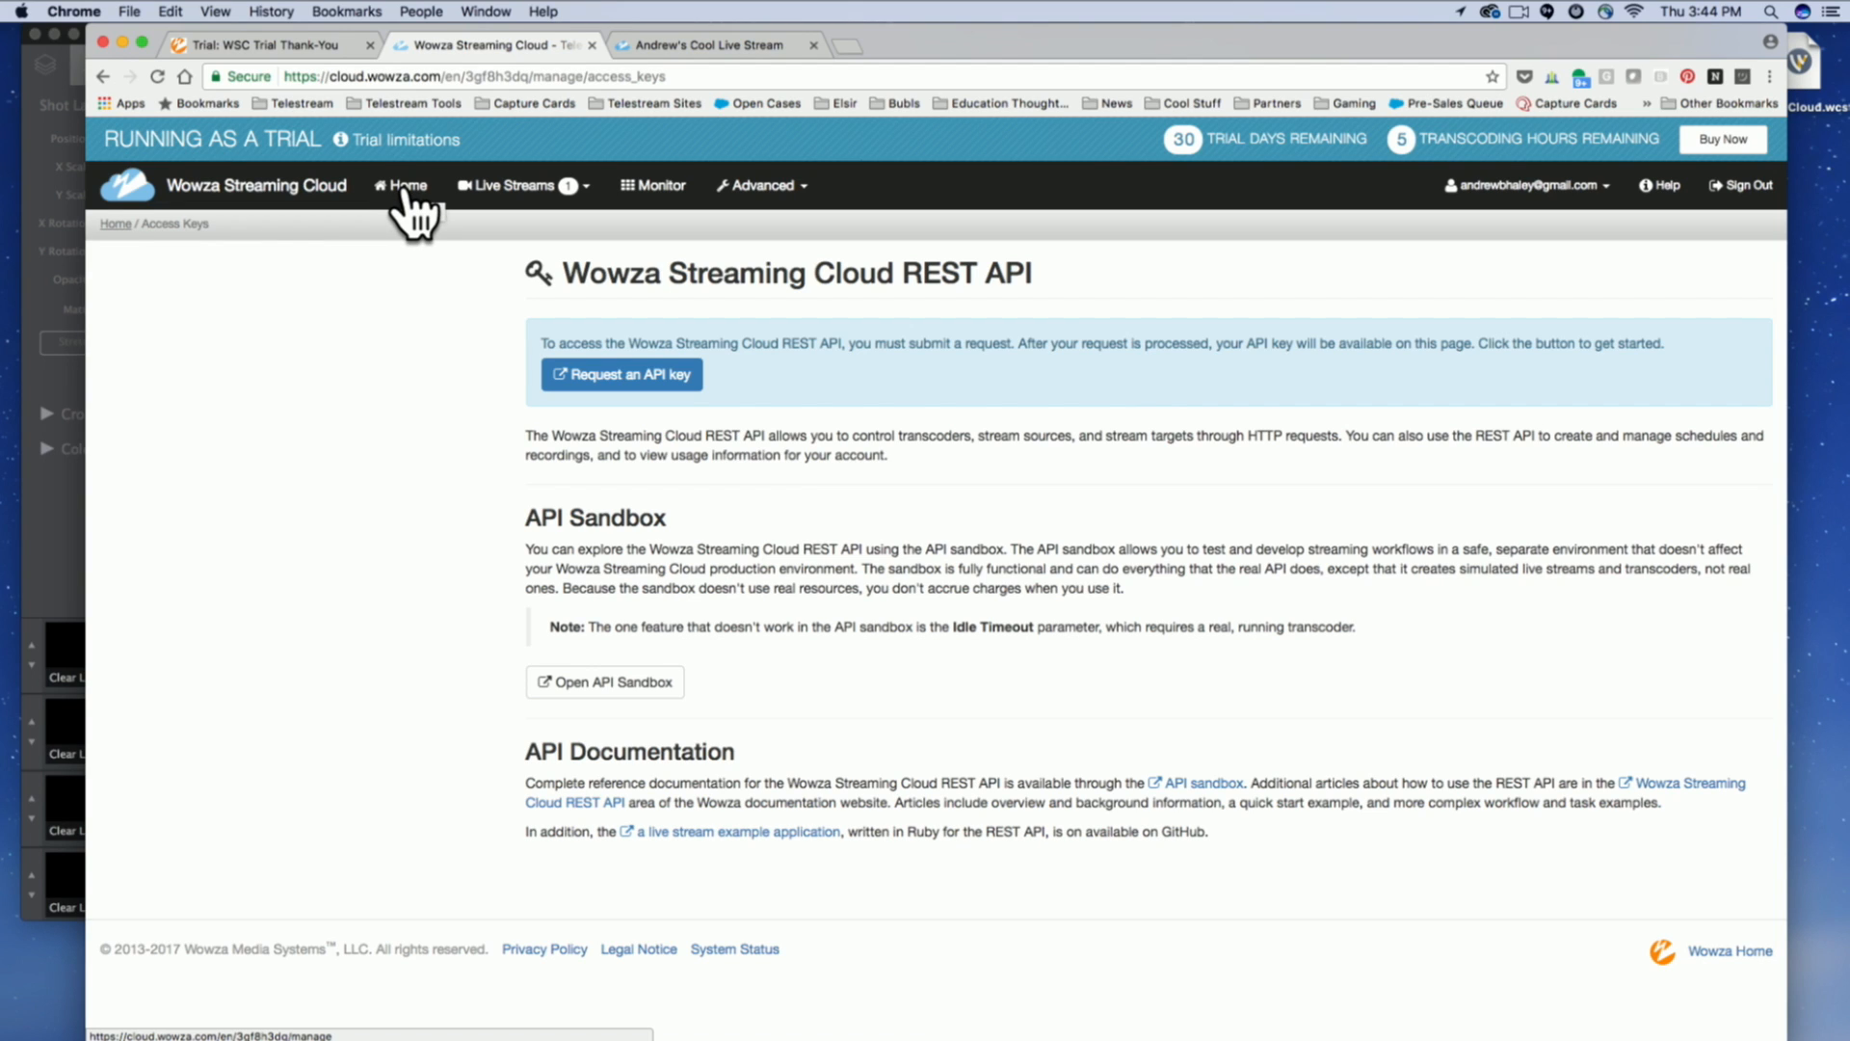
left_click(555, 186)
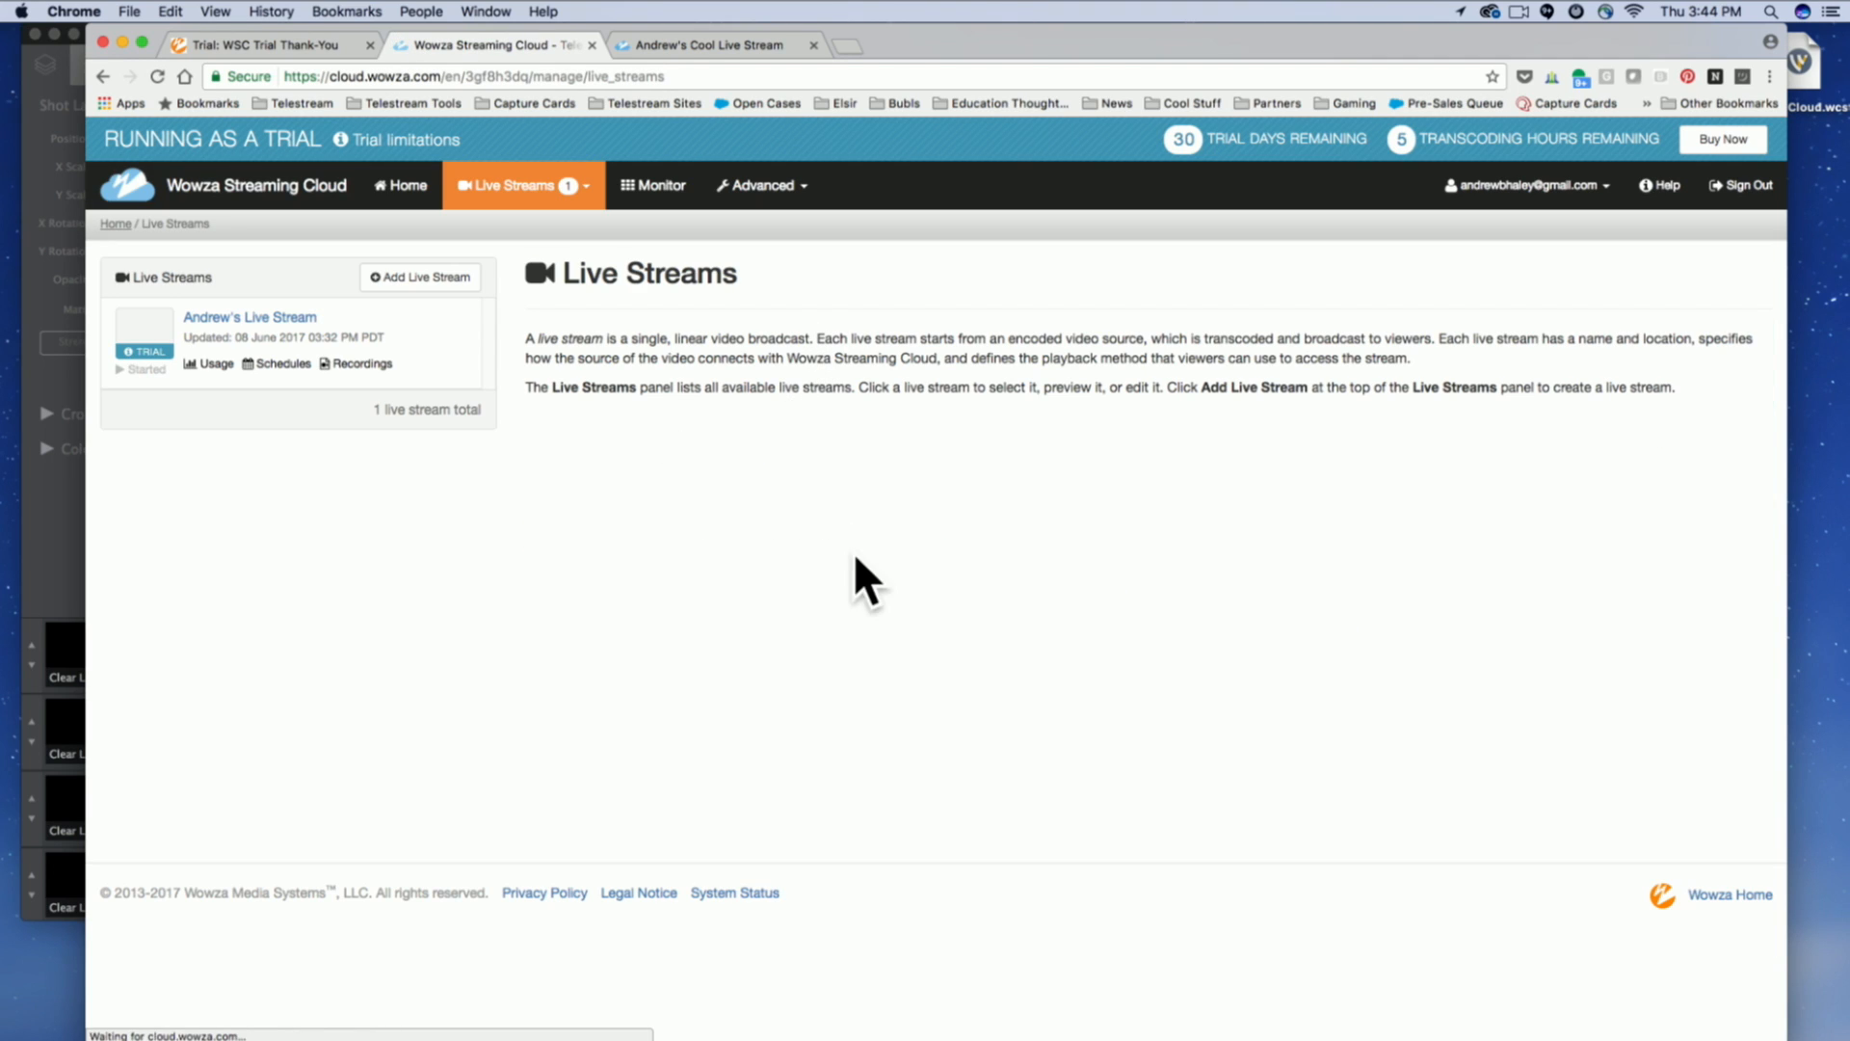
left_click(592, 201)
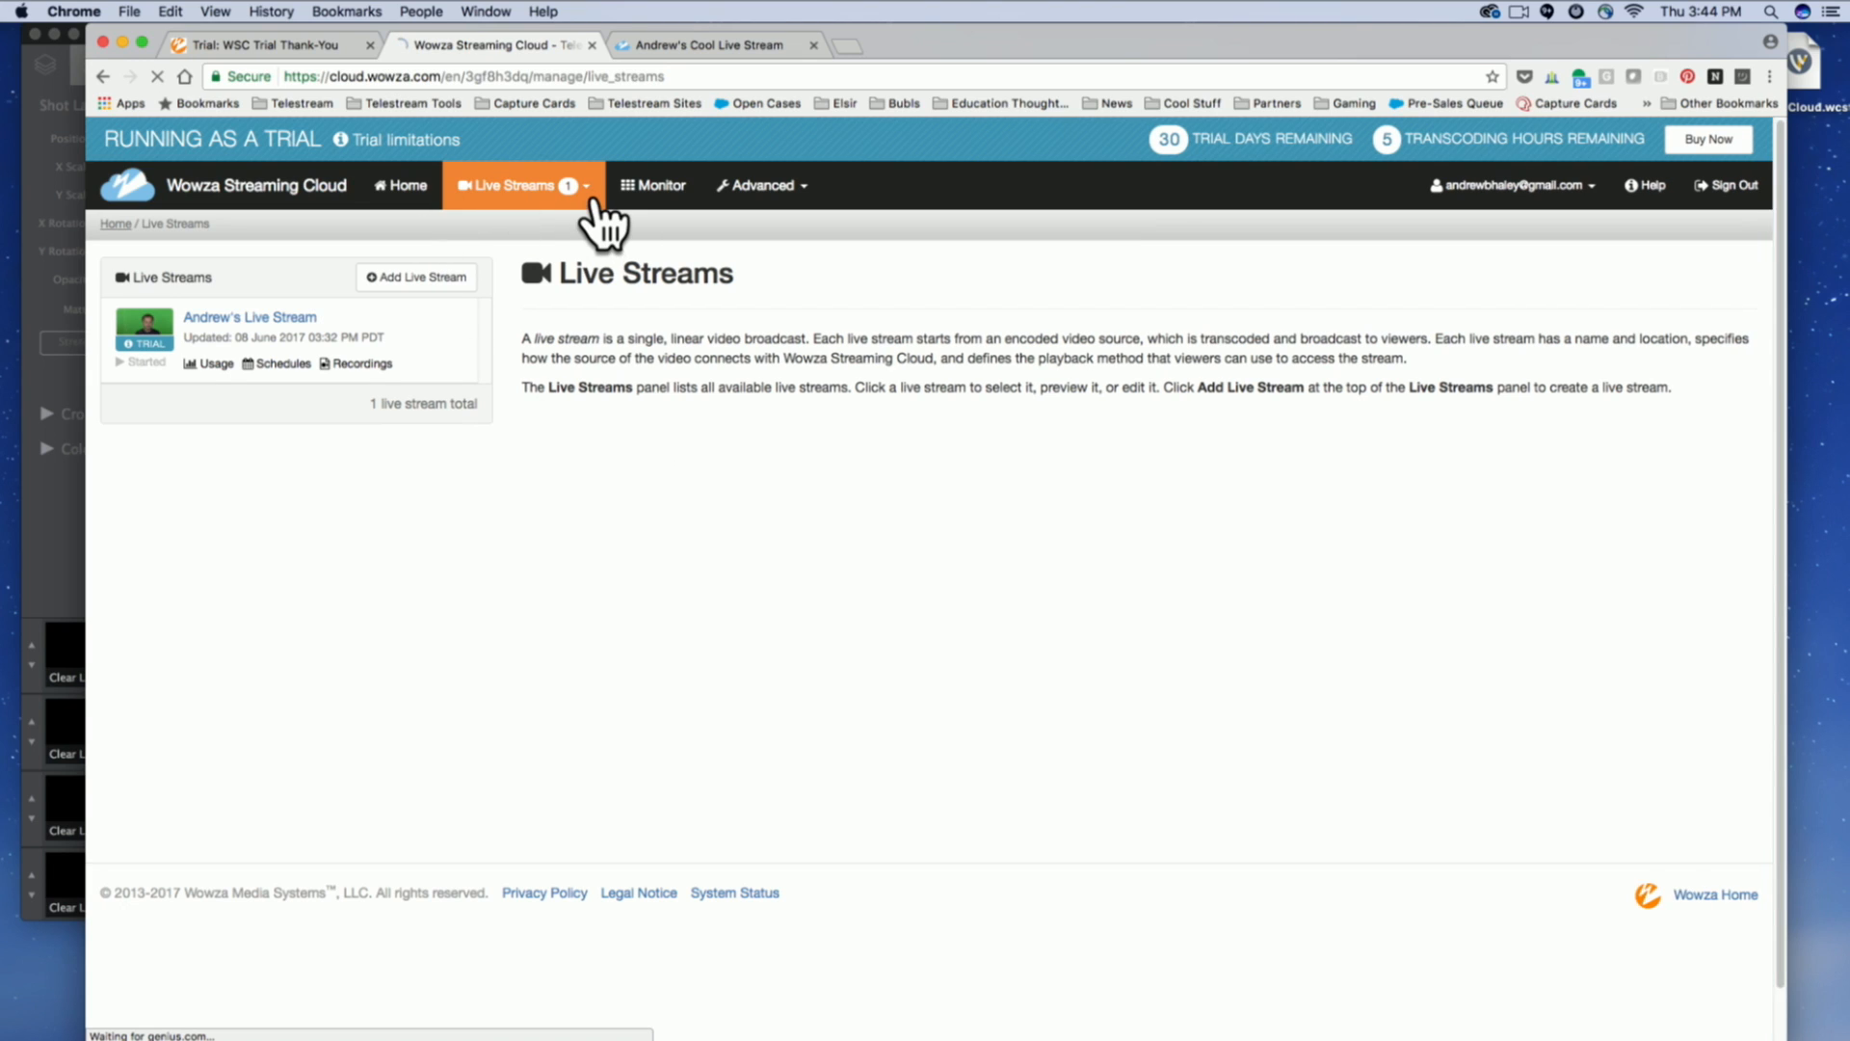